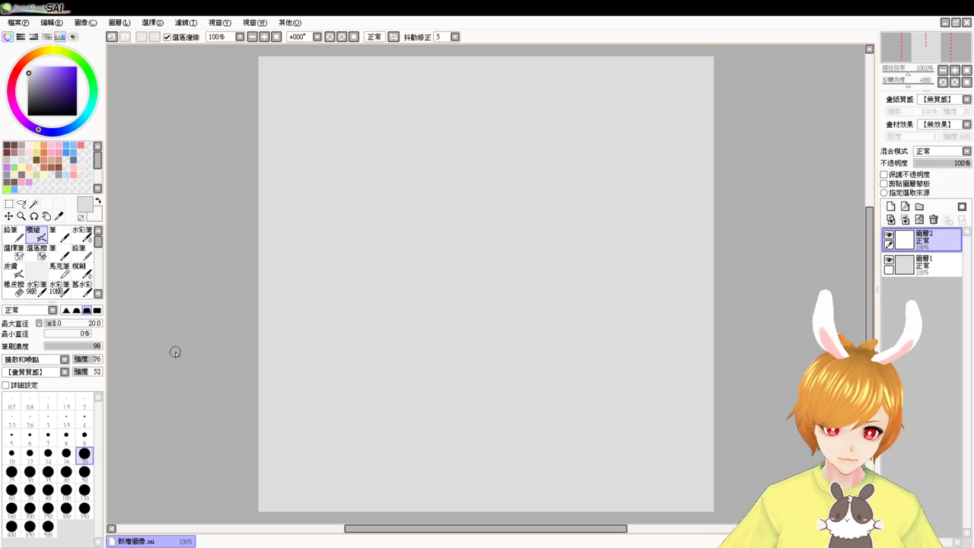
Choose the dark brown swatch as the drawing colour and set the airbrush's maximum diameter to 21
click(12, 145)
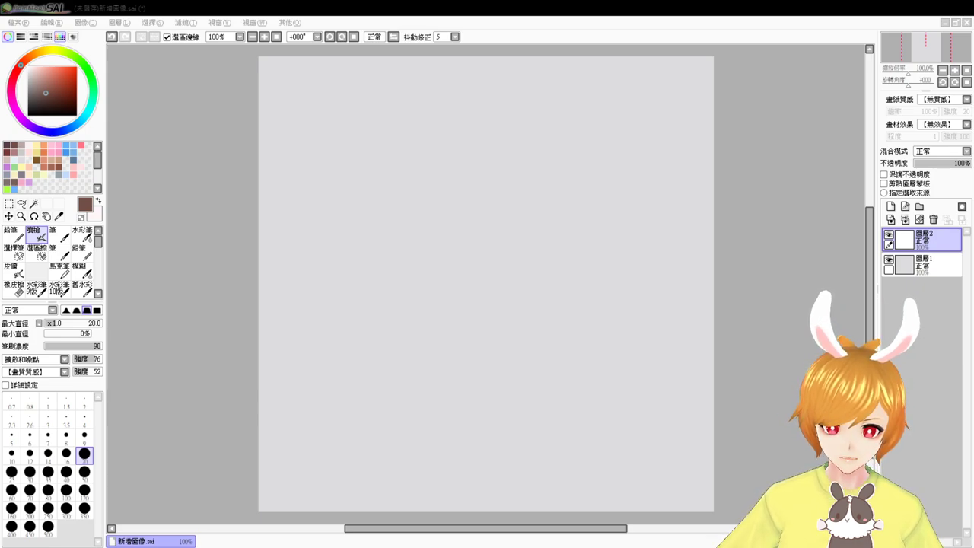
key(alt+Tab)
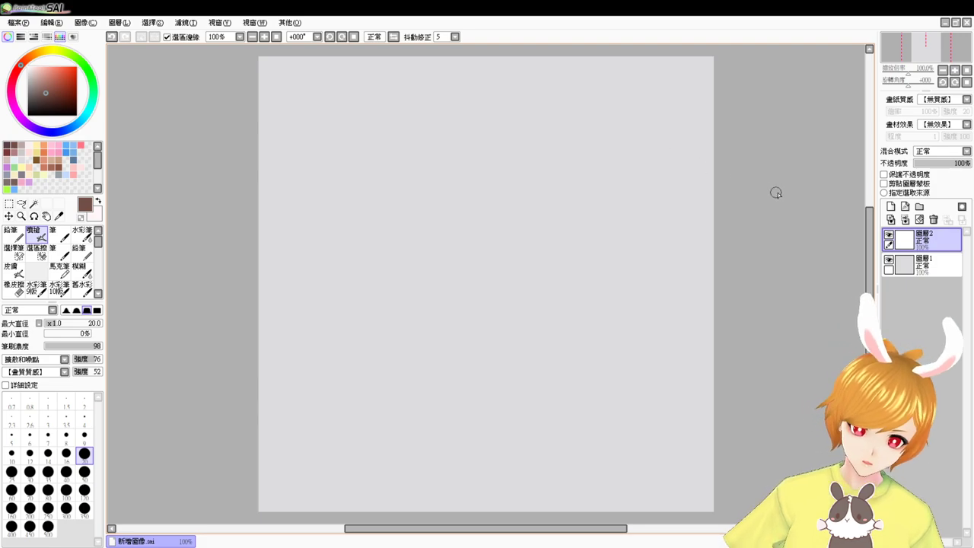
drag(522, 189, 528, 195)
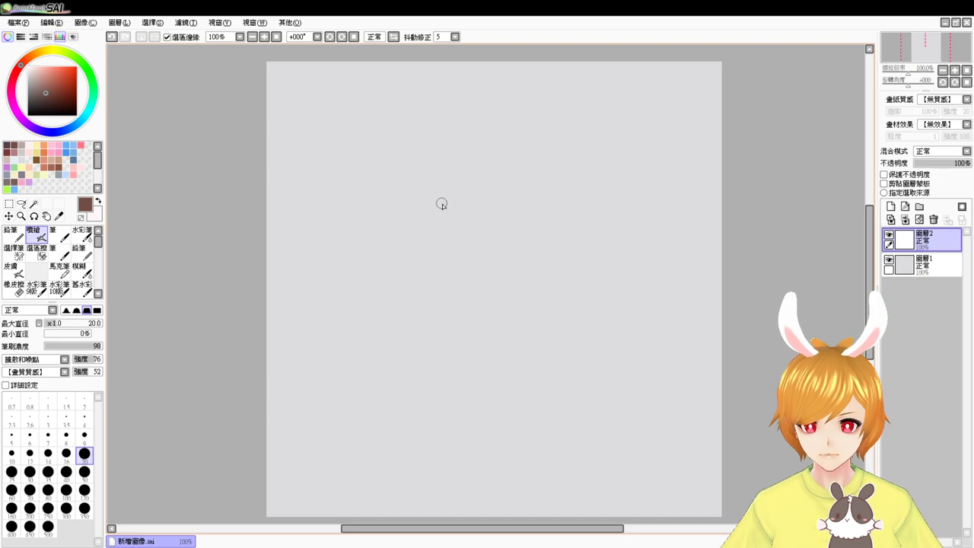
drag(450, 211, 452, 218)
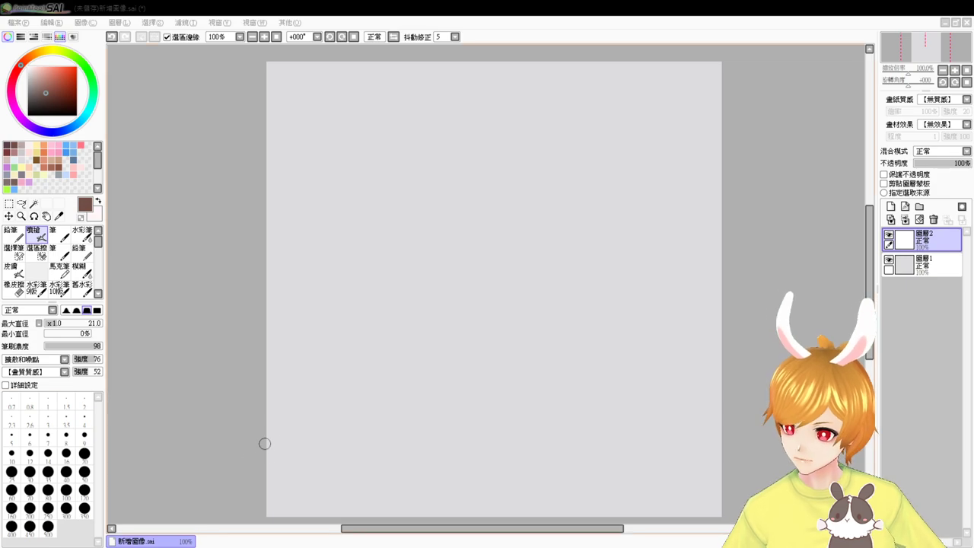
click(223, 427)
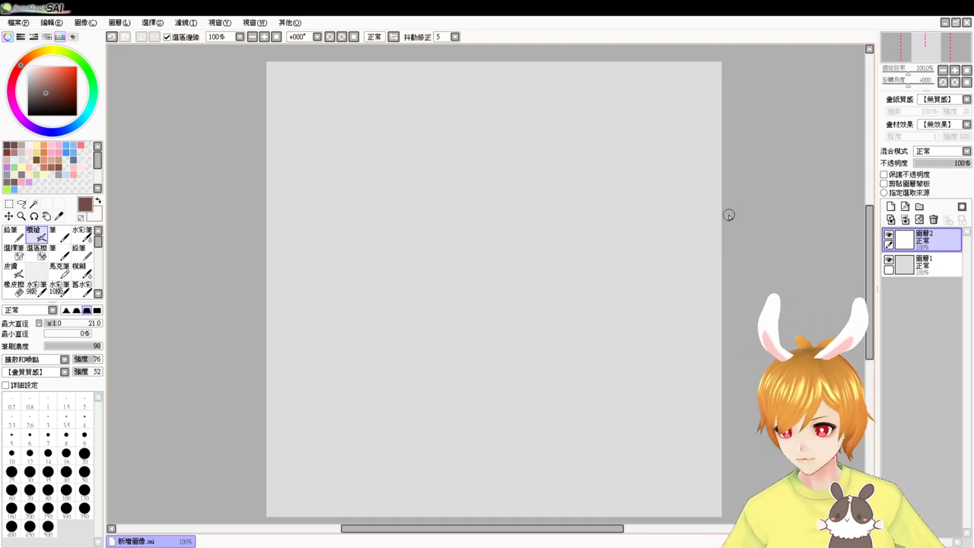
Sketch the near-vertical line of the face's left side, redoing the stroke until it fits
drag(393, 210, 398, 268)
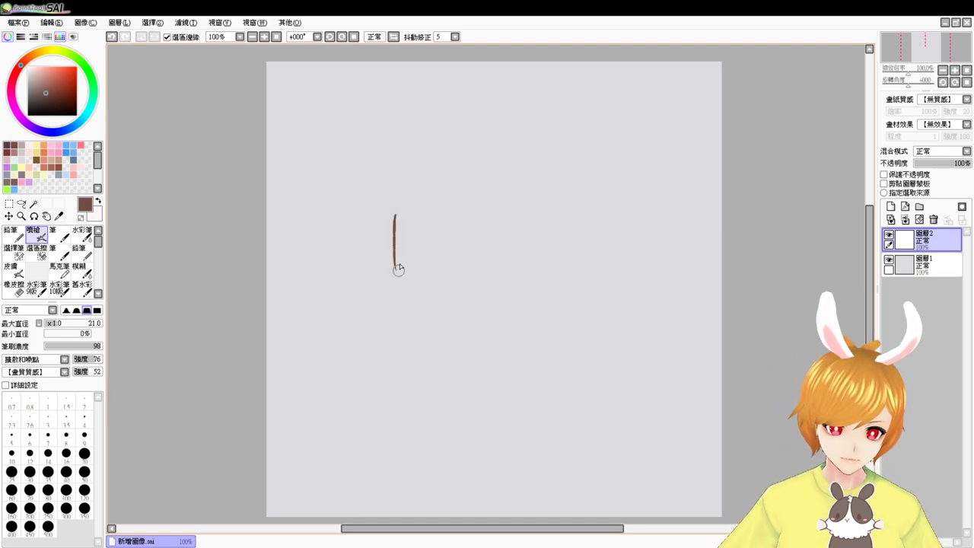
key(ctrl+z)
mouse_move(415, 194)
mouse_down()
mouse_move(423, 246)
mouse_move(418, 239)
mouse_move(414, 253)
mouse_move(443, 289)
mouse_move(418, 248)
mouse_move(417, 268)
mouse_move(454, 277)
mouse_move(418, 254)
mouse_move(425, 279)
mouse_move(418, 255)
mouse_move(453, 283)
mouse_move(420, 252)
mouse_move(445, 283)
mouse_up()
key(ctrl+z)
key(ctrl+z)
key(ctrl+z)
key(ctrl+z)
Sketch the cheek and jaw curve, the crown arc and the right side to complete a rounded head outline
mouse_move(420, 252)
mouse_down()
mouse_move(419, 280)
mouse_move(517, 286)
mouse_move(480, 292)
mouse_move(546, 276)
mouse_up()
key(ctrl+z)
key(ctrl+y)
mouse_move(419, 177)
mouse_down()
mouse_move(442, 151)
mouse_move(468, 147)
mouse_move(561, 183)
mouse_move(559, 257)
mouse_up()
key(ctrl+z)
drag(566, 199, 553, 264)
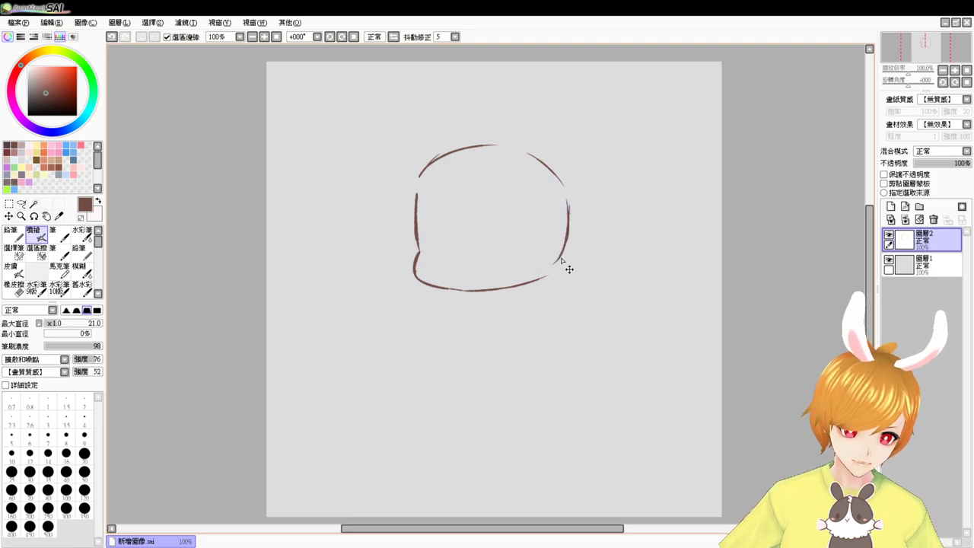
Transform the head outline, rotating it slightly clockwise and moving it lower on the canvas
mouse_move(604, 325)
mouse_down()
mouse_move(578, 352)
mouse_move(620, 391)
mouse_up()
key(ctrl+t)
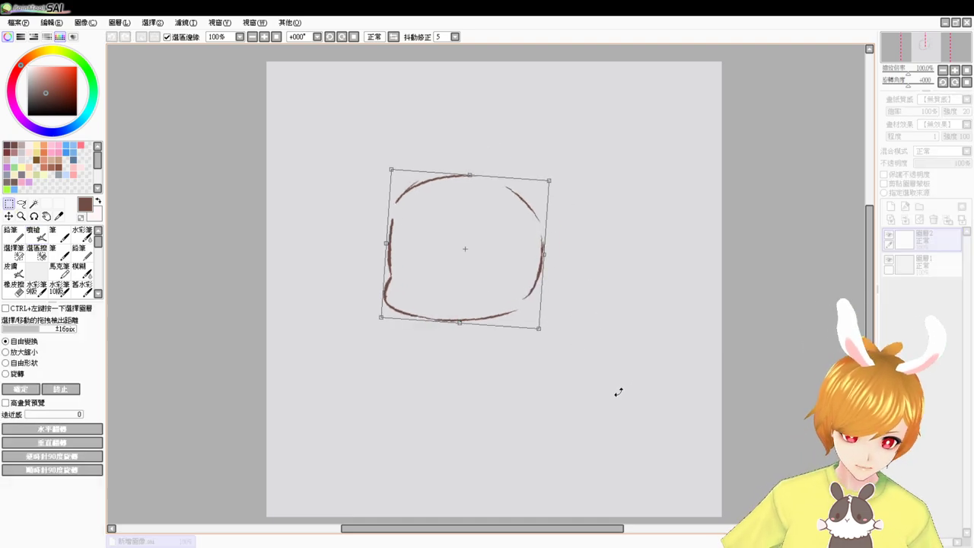
key(Escape)
drag(507, 294, 530, 302)
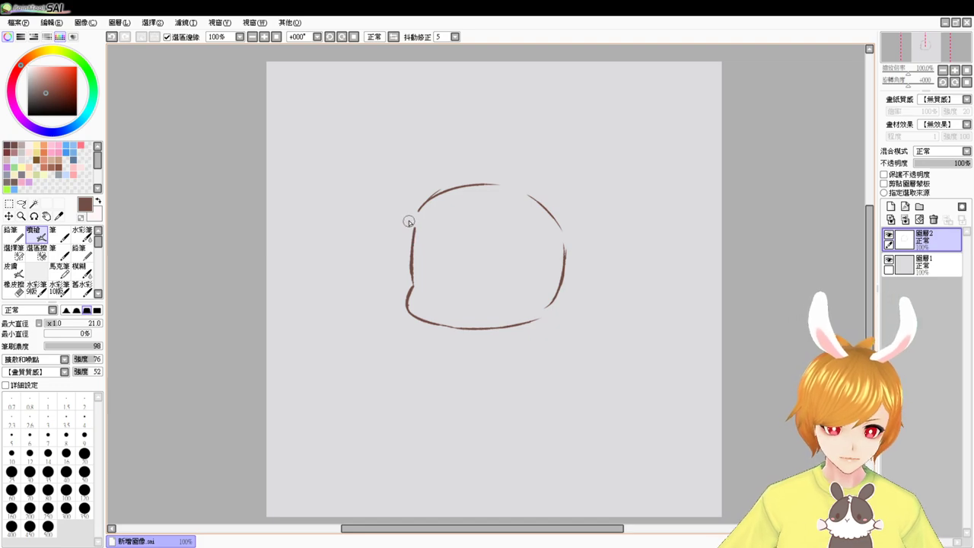
drag(408, 218, 392, 266)
key(ctrl+z)
mouse_move(407, 223)
mouse_down()
mouse_move(404, 275)
mouse_move(529, 277)
mouse_up()
key(ctrl+z)
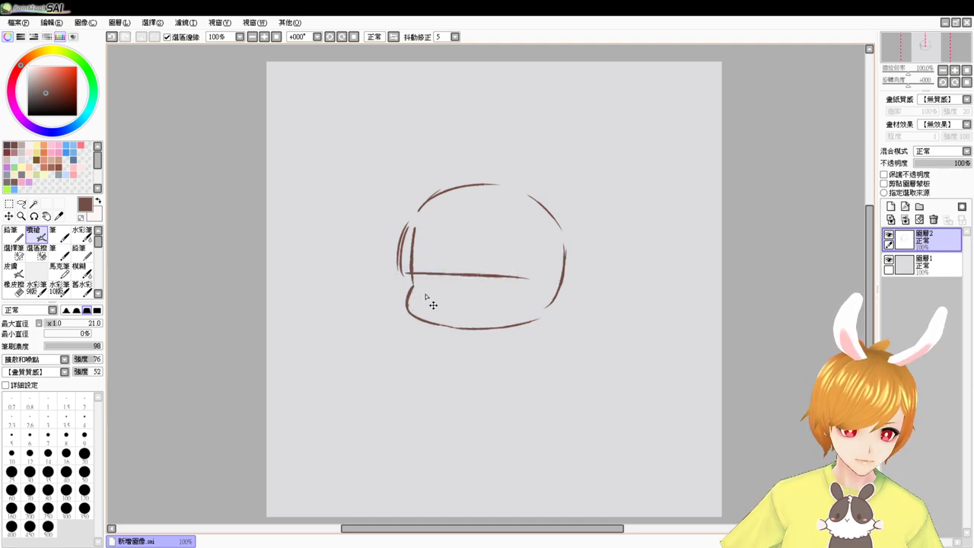
key(ctrl+z)
key(ctrl+z)
key(ctrl+z)
Draw a nearly horizontal line across the face as the lower edge of the fringe
drag(404, 266, 498, 267)
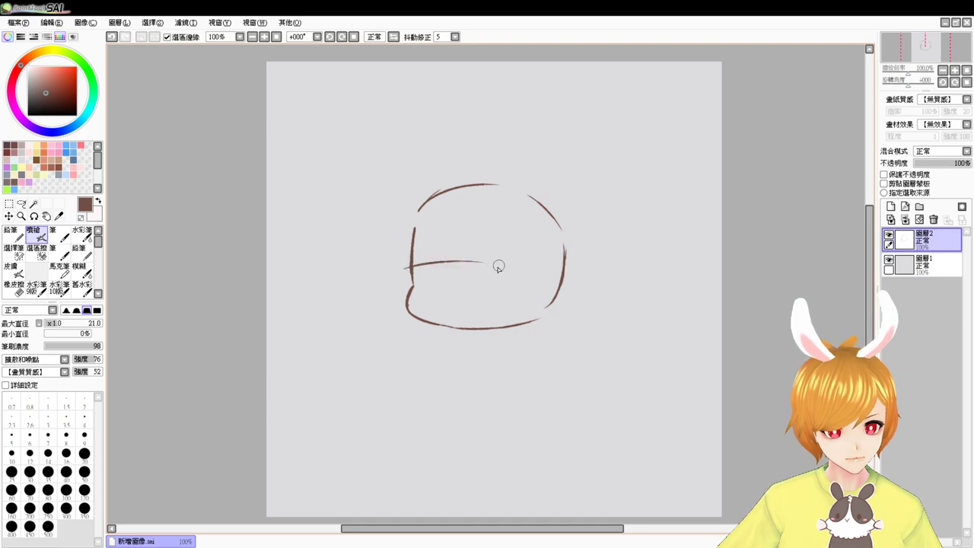
key(ctrl+z)
drag(402, 264, 518, 263)
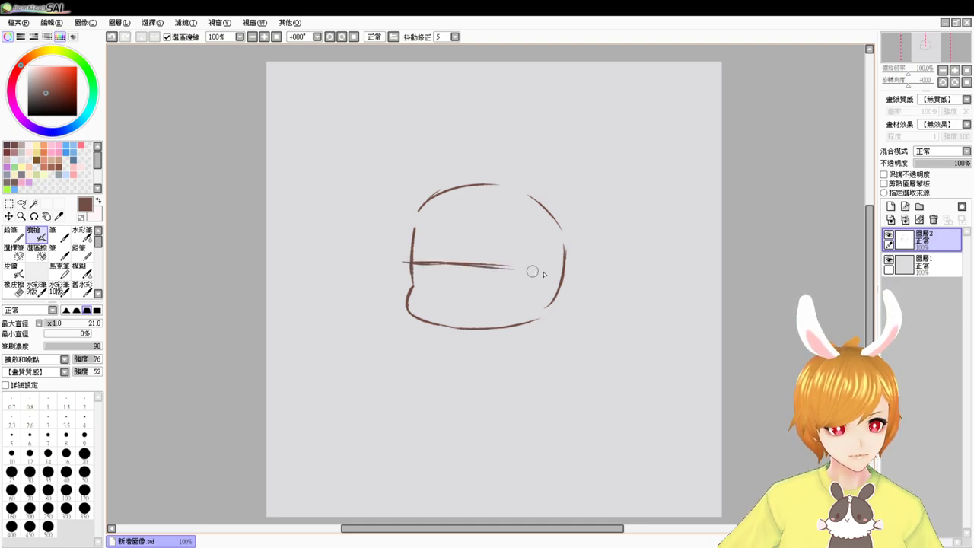
Draw a curved hair edge just outside the head's left side, down to the fringe line
drag(410, 218, 394, 260)
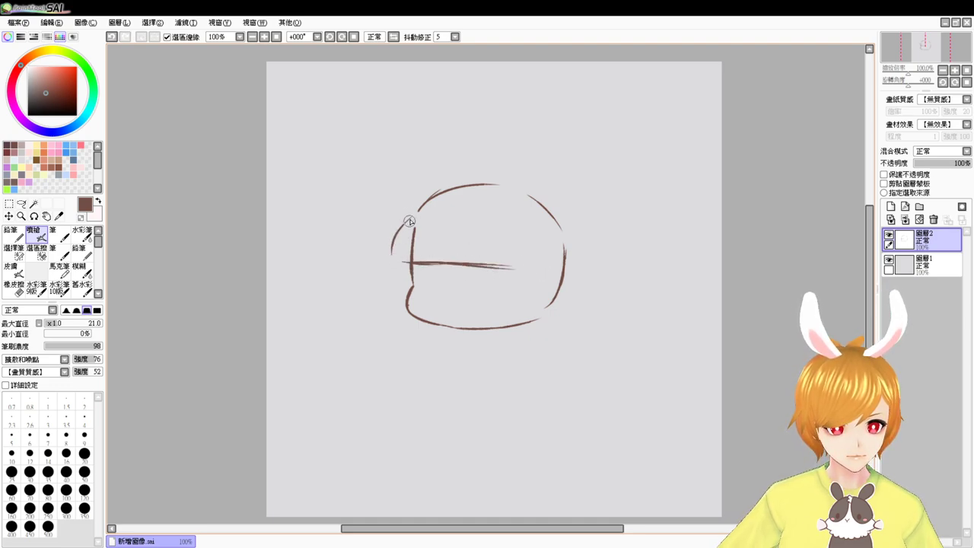
key(ctrl+z)
mouse_move(410, 218)
mouse_down()
mouse_move(401, 243)
mouse_move(405, 224)
mouse_move(394, 266)
mouse_up()
key(ctrl+z)
key(ctrl+z)
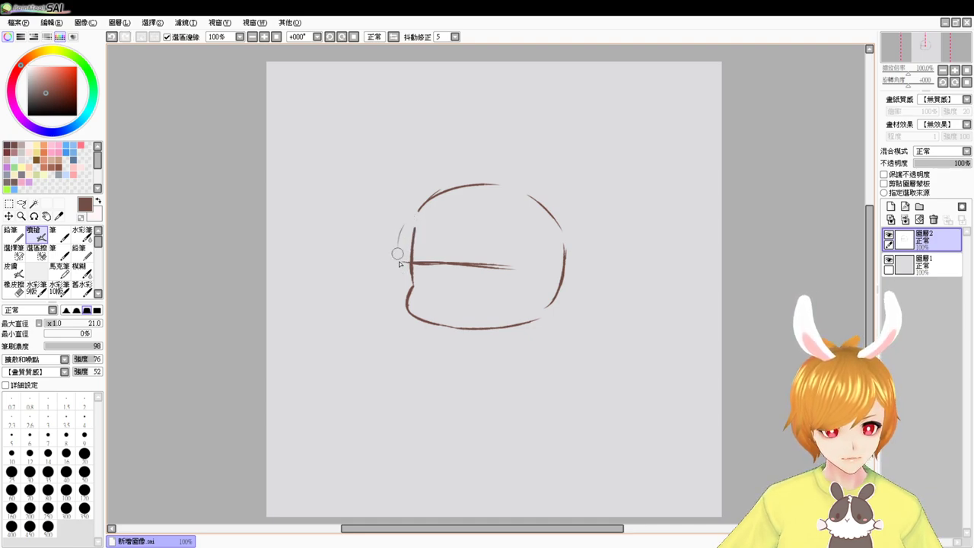
key(ctrl+z)
drag(411, 218, 399, 263)
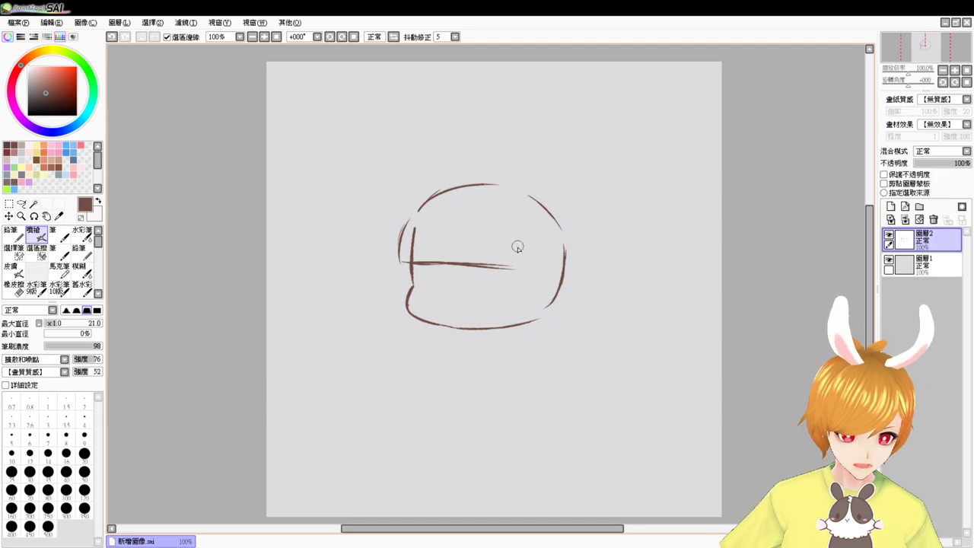
Add short vertical strand lines above the fringe edge and erase the old face line at its left end
drag(518, 244, 519, 266)
key(ctrl+z)
key(ctrl+z)
key(e)
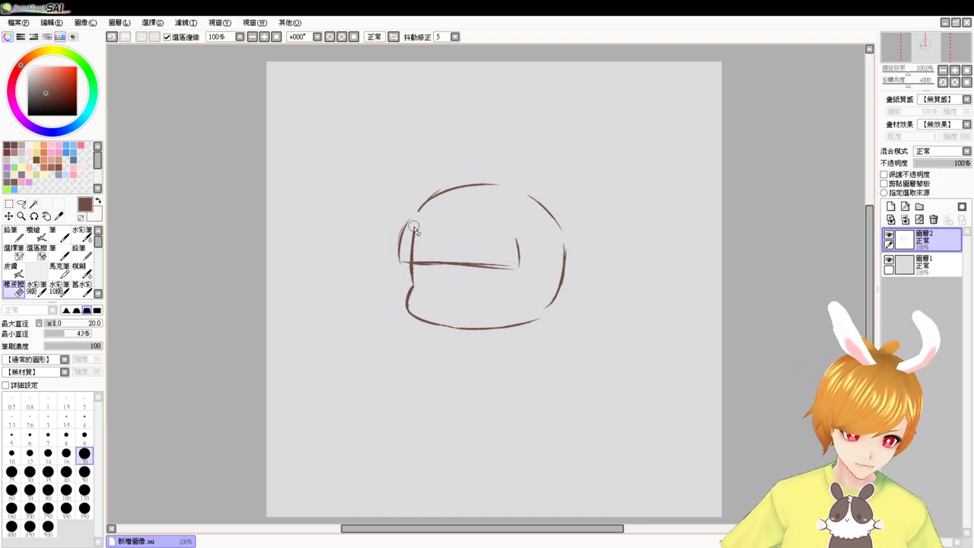
drag(413, 228, 415, 264)
key(e)
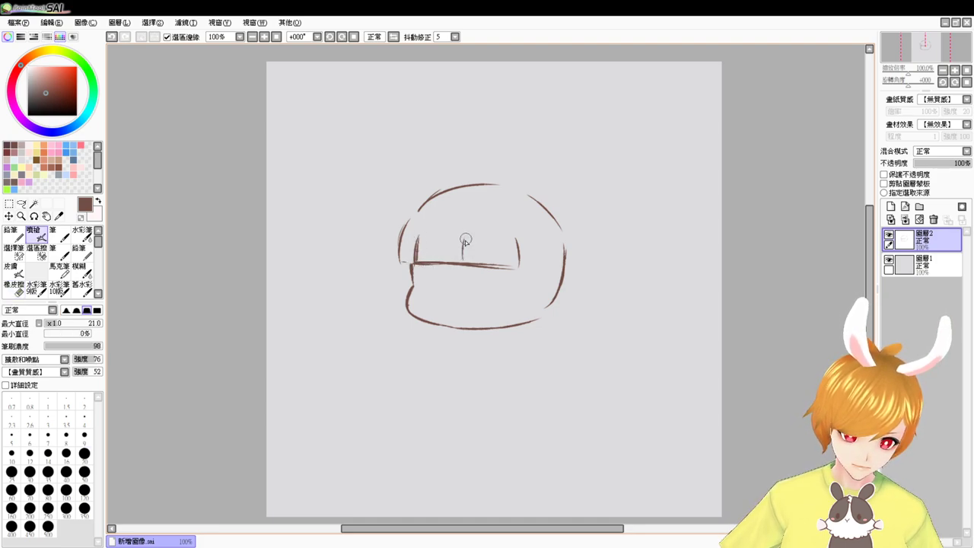
drag(463, 239, 464, 261)
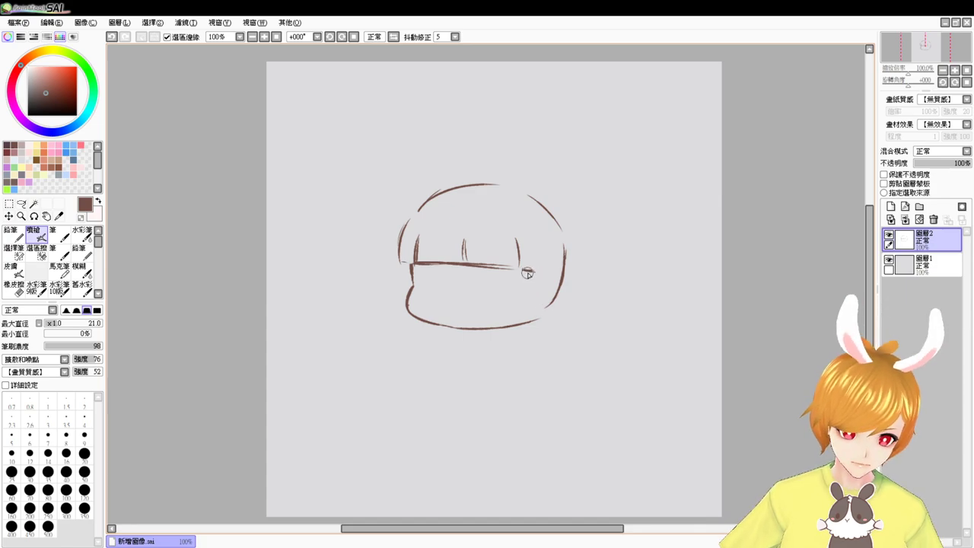
Draw long side locks hanging from the fringe down to the jaw on both sides of the face
drag(526, 268, 524, 335)
mouse_move(542, 275)
mouse_down()
mouse_move(545, 320)
mouse_move(528, 333)
mouse_up()
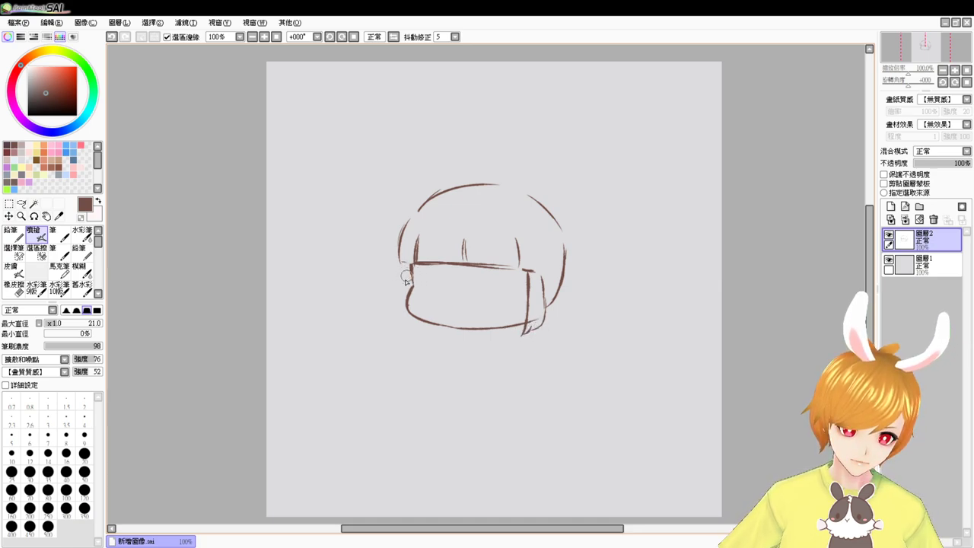
mouse_move(405, 264)
mouse_down()
mouse_move(404, 326)
mouse_move(406, 316)
mouse_move(413, 334)
mouse_up()
key(ctrl+z)
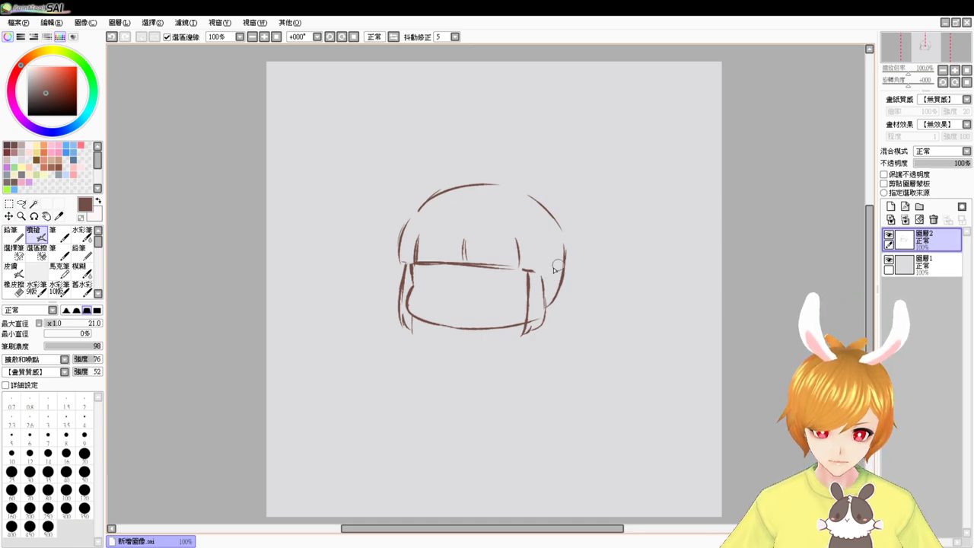
Draw a pointed ear on each side of the head and erase the head outline crossing the right ear
mouse_move(542, 280)
mouse_down()
mouse_move(580, 288)
mouse_move(554, 309)
mouse_move(582, 285)
mouse_up()
key(ctrl+z)
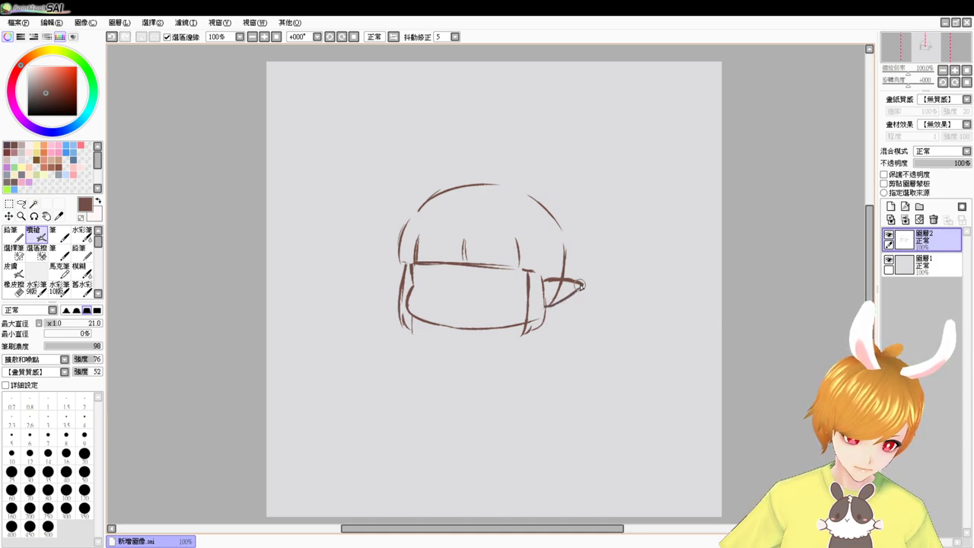
mouse_move(406, 266)
mouse_down()
mouse_move(382, 289)
mouse_move(405, 284)
mouse_up()
key(ctrl+z)
key(ctrl+z)
key(ctrl+z)
key(ctrl+z)
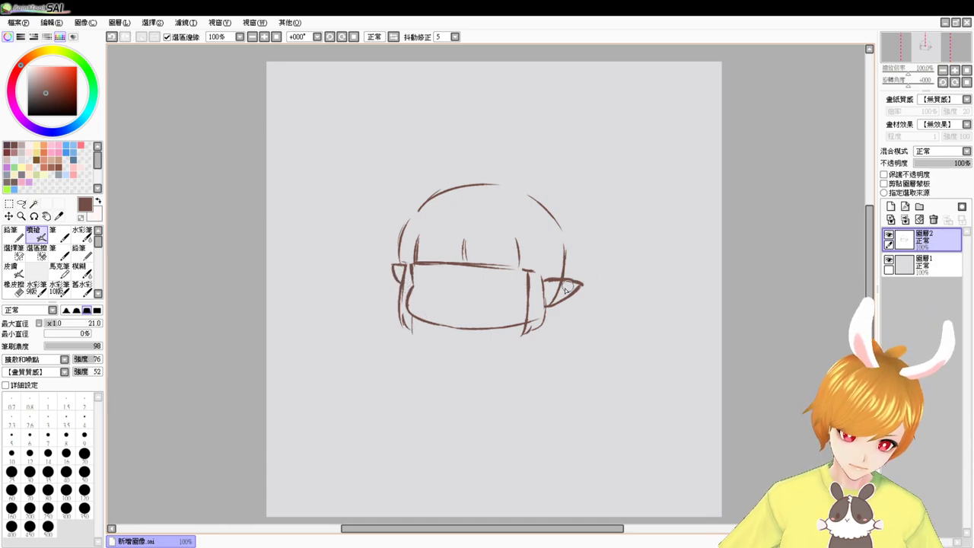
key(e)
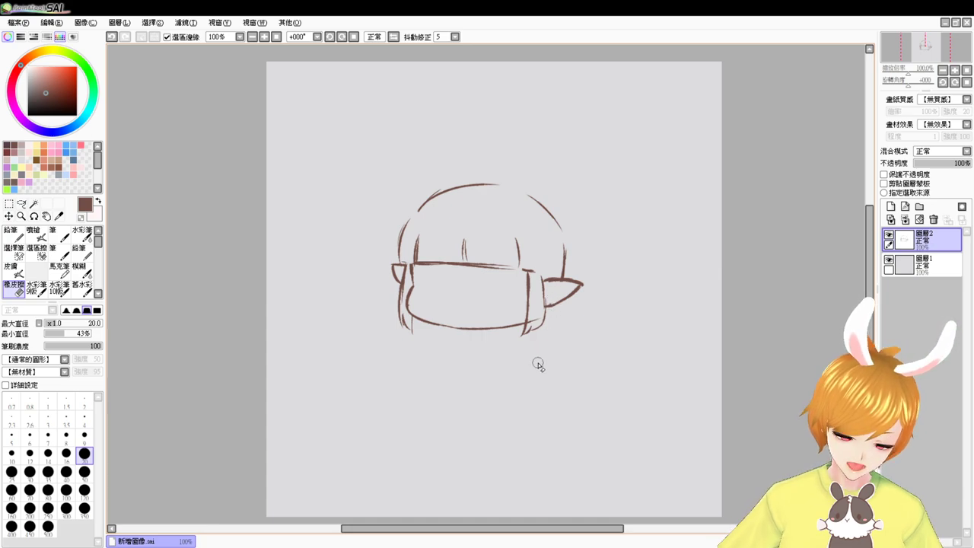
key(e)
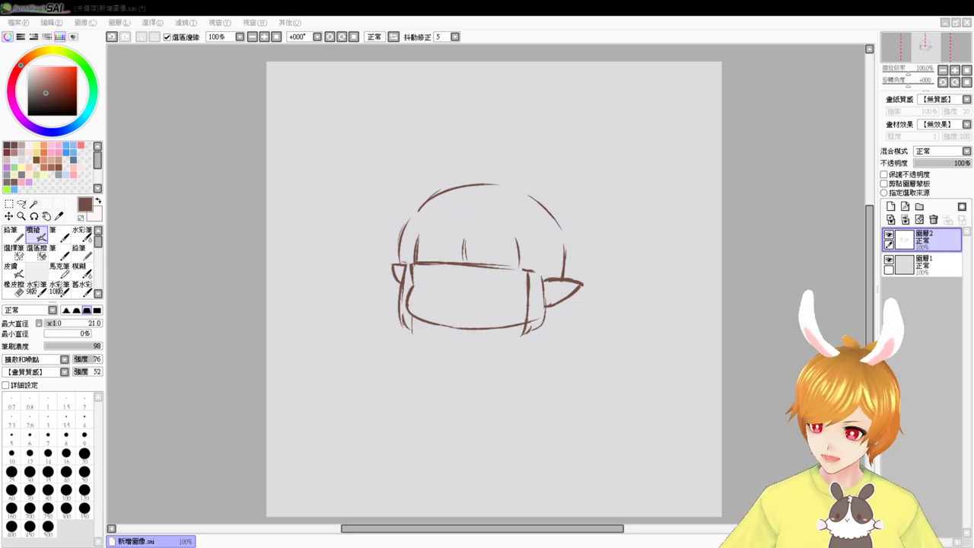
click(199, 430)
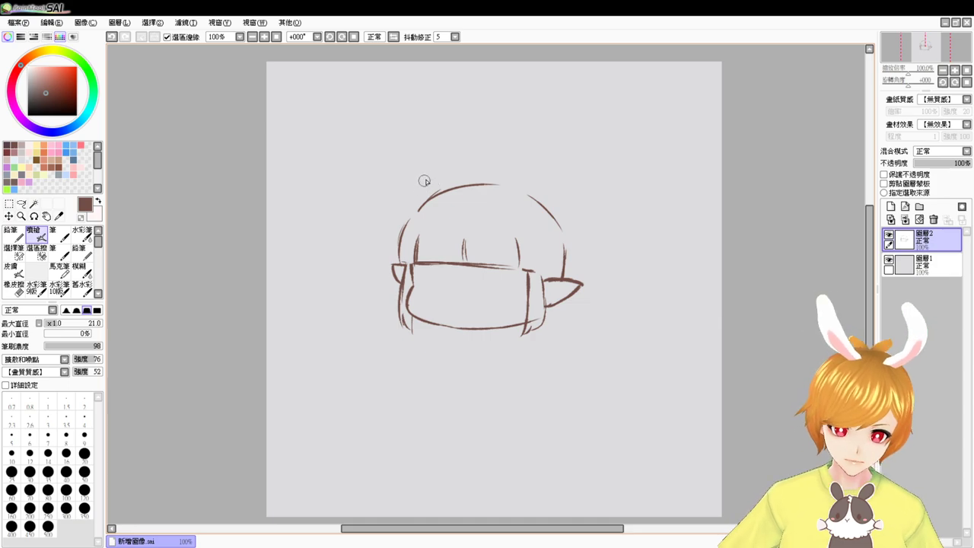
mouse_move(427, 190)
mouse_down()
mouse_move(458, 170)
mouse_move(445, 179)
mouse_move(556, 177)
mouse_up()
key(ctrl+z)
key(ctrl+z)
key(ctrl+z)
key(ctrl+z)
key(ctrl+z)
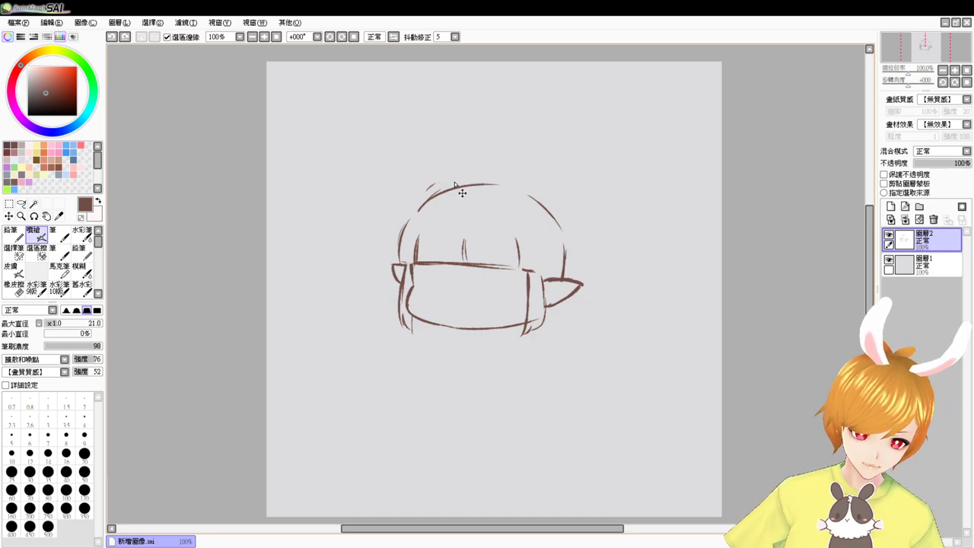
Draw a fuller outer hair outline above the crown, curving down to the tip of the right ear
mouse_move(432, 188)
mouse_down()
mouse_move(460, 172)
mouse_move(445, 179)
mouse_move(512, 173)
mouse_up()
mouse_move(467, 176)
mouse_down()
mouse_move(563, 188)
mouse_move(584, 236)
mouse_up()
key(ctrl+z)
key(ctrl+z)
key(ctrl+z)
key(ctrl+z)
key(ctrl+z)
key(ctrl+z)
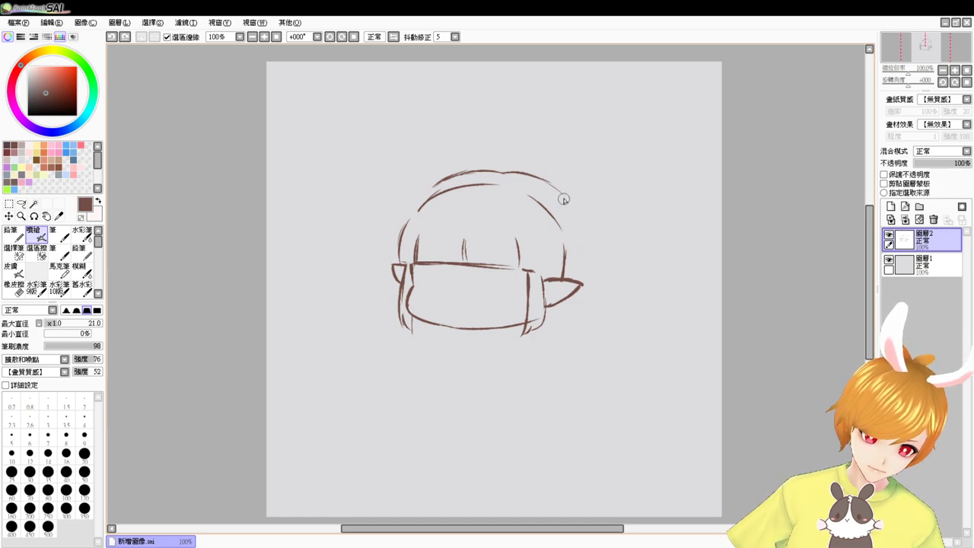
key(ctrl+z)
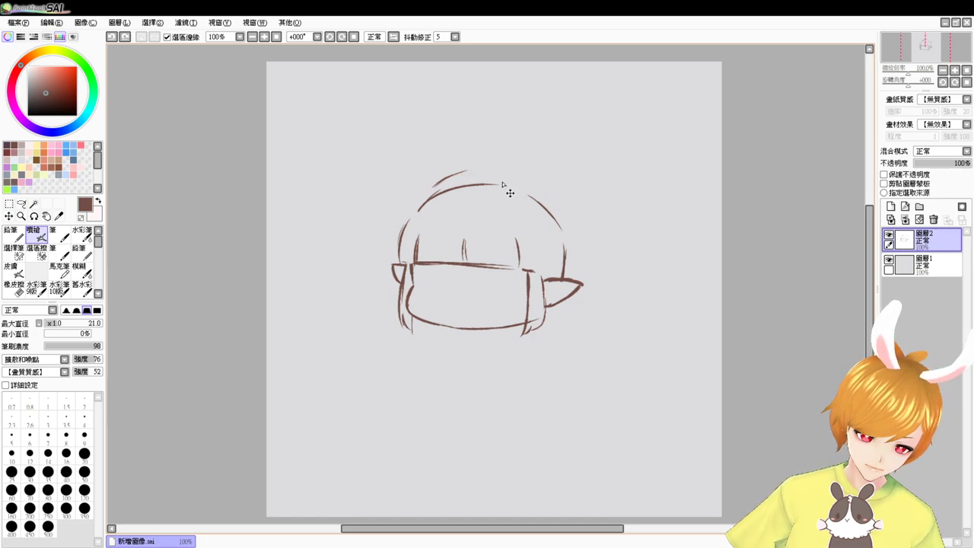
mouse_move(430, 196)
mouse_down()
mouse_move(489, 171)
mouse_move(461, 179)
mouse_move(544, 181)
mouse_move(564, 194)
mouse_move(587, 249)
mouse_move(581, 221)
mouse_move(588, 279)
mouse_up()
key(ctrl+z)
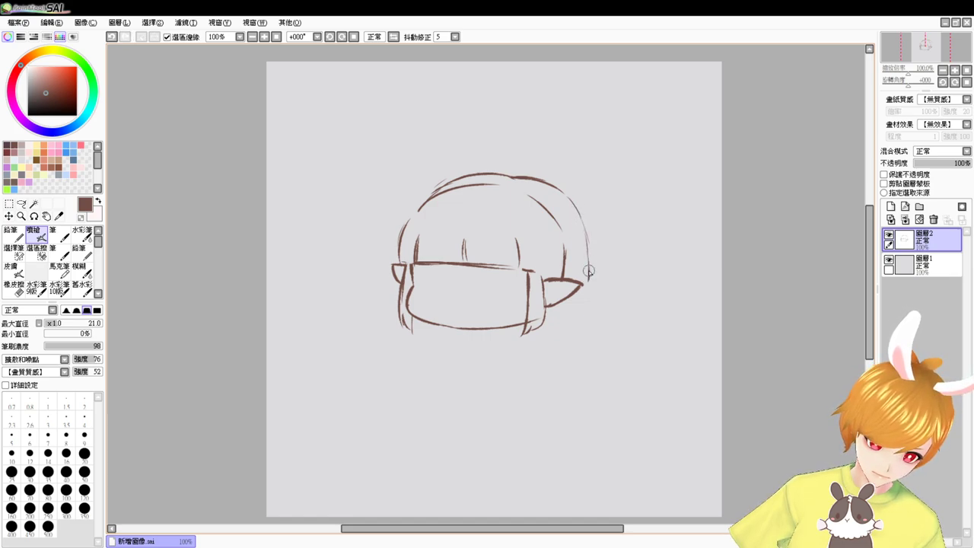
Erase a short piece in the middle of the jaw line and draw a small angled chin stroke there
key(e)
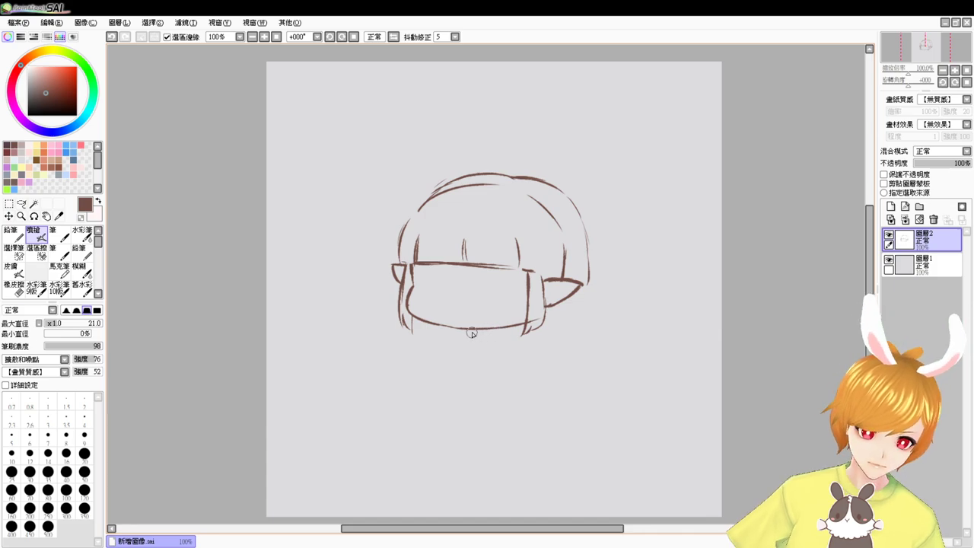
drag(485, 330, 472, 331)
key(v)
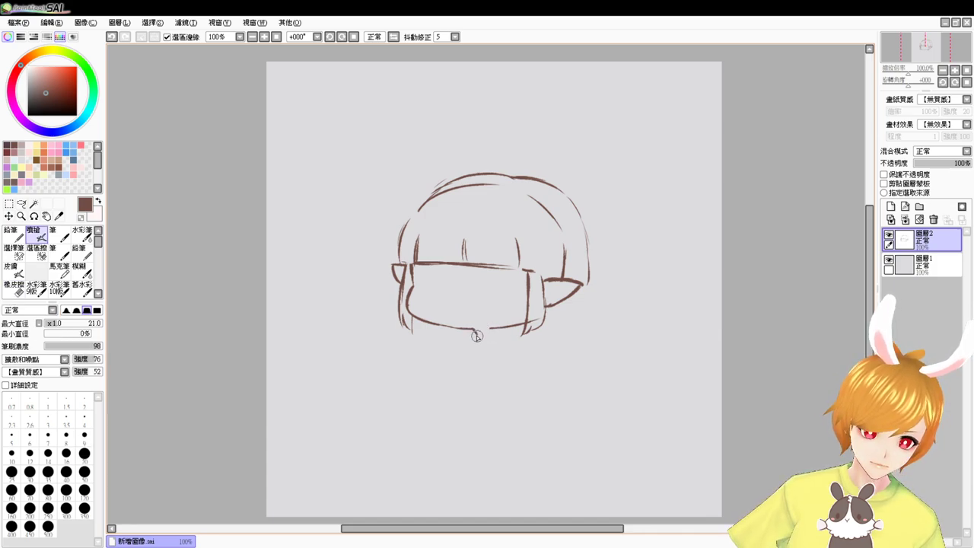
Erase the old head outline inside the new hair shape and redraw a short curved strand above the right ear
key(e)
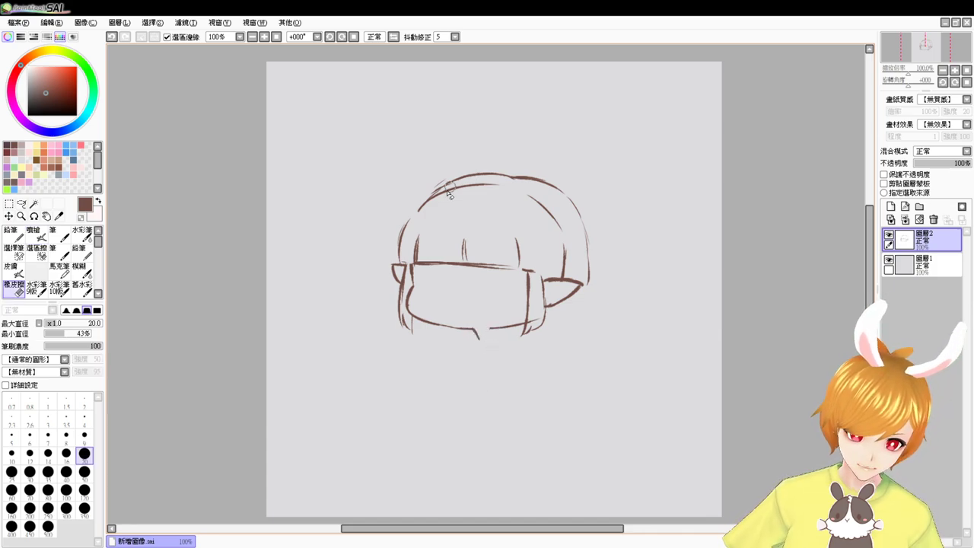
mouse_move(456, 191)
mouse_down()
mouse_move(507, 193)
mouse_move(497, 185)
mouse_move(541, 209)
mouse_move(528, 190)
mouse_move(556, 226)
mouse_up()
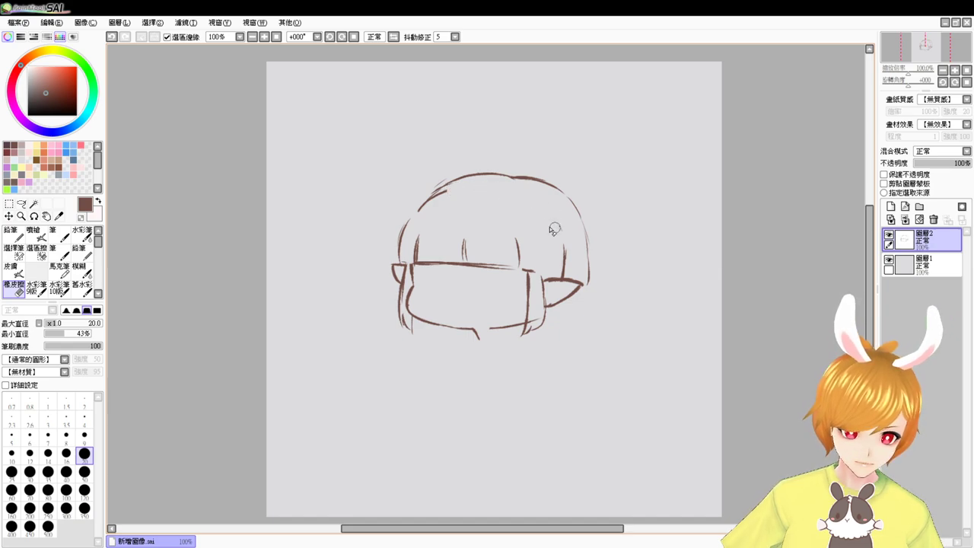
key(v)
key(e)
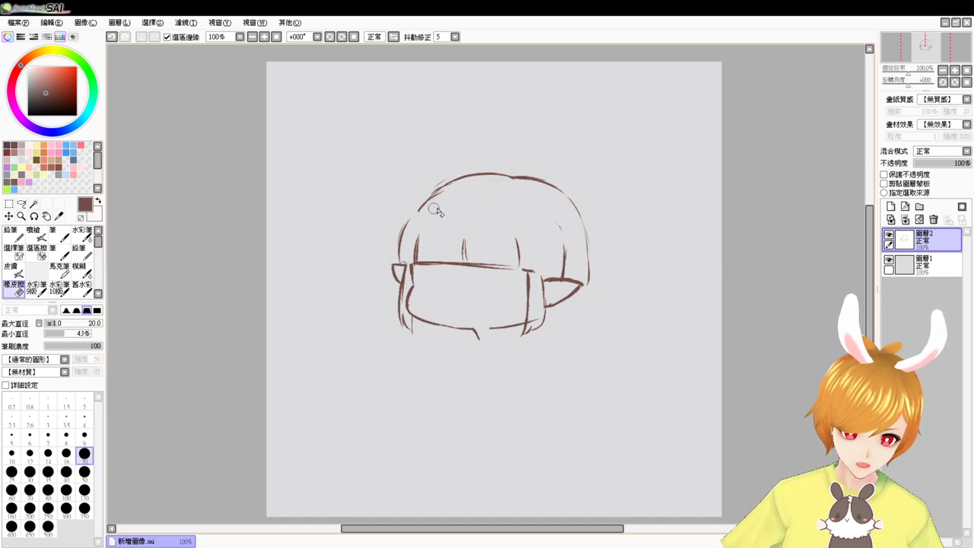
key(v)
drag(553, 220, 562, 238)
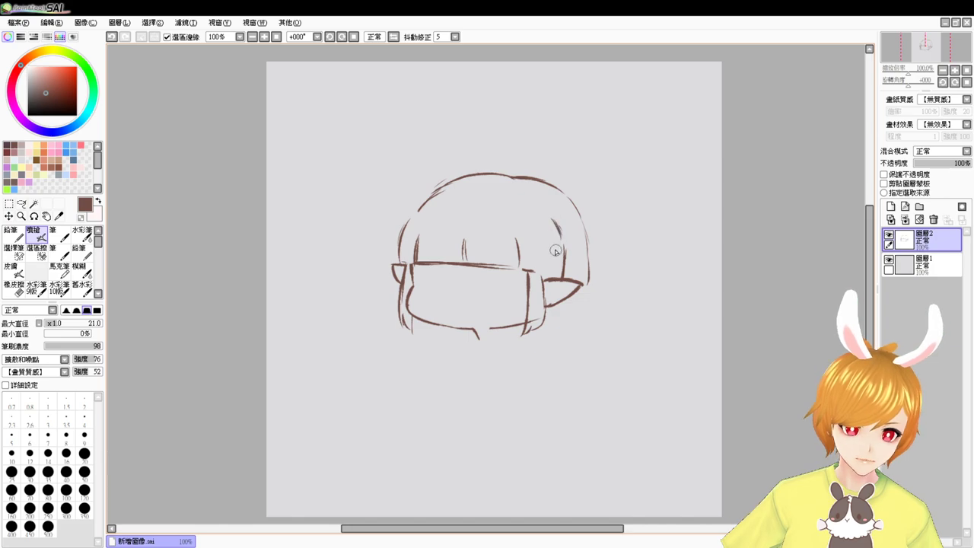
Add an inner line to the right ear and erase small bits of the fringe line at its left corner and below the middle strand
drag(545, 295, 566, 289)
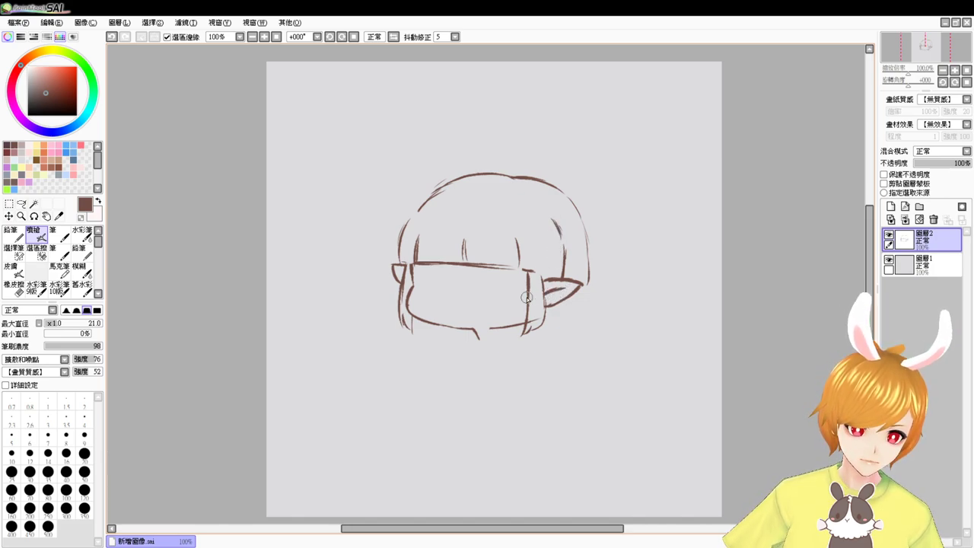
key(e)
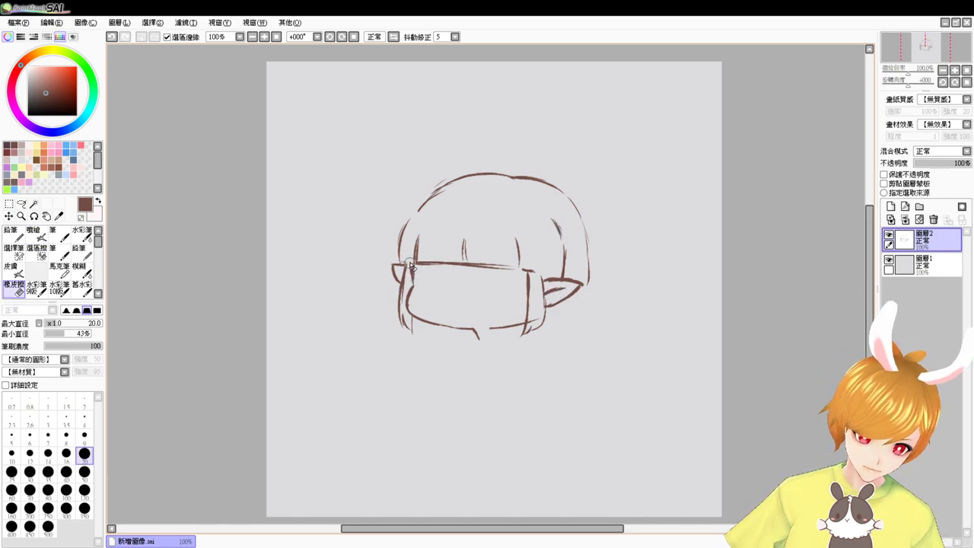
drag(413, 279, 411, 266)
key(v)
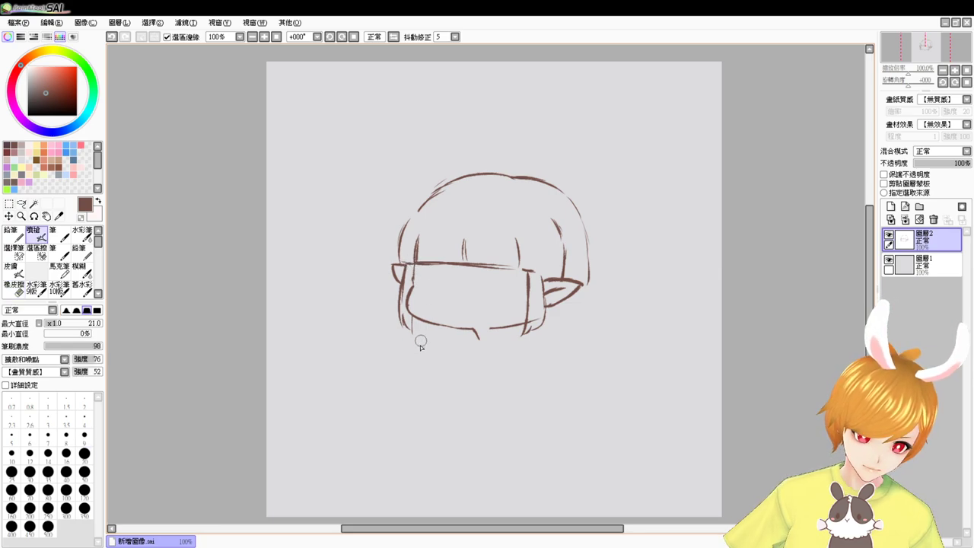
key(e)
key(v)
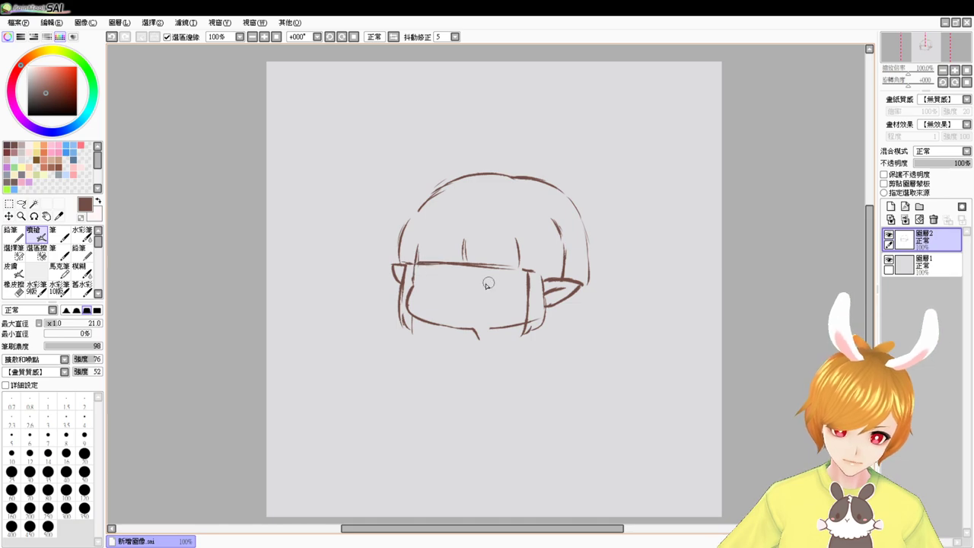
key(e)
key(v)
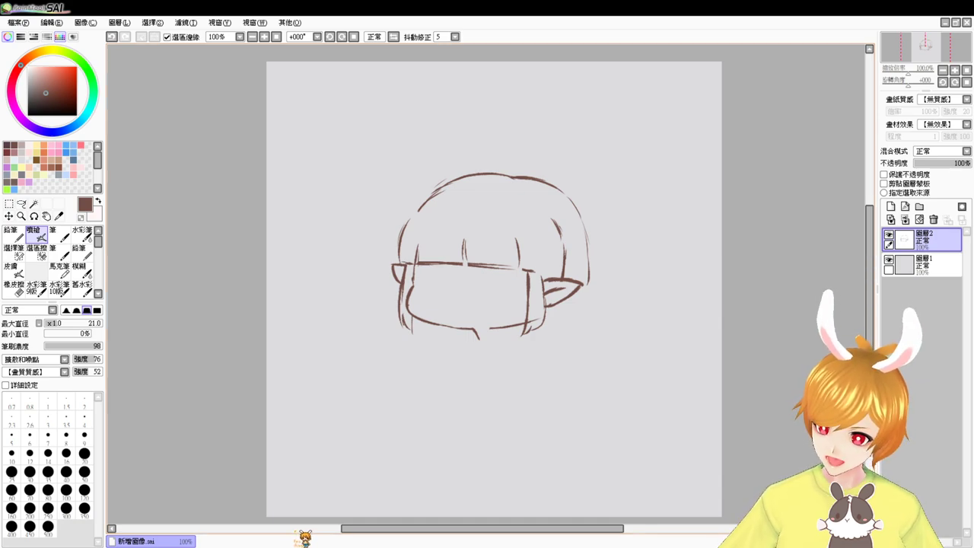
click(295, 547)
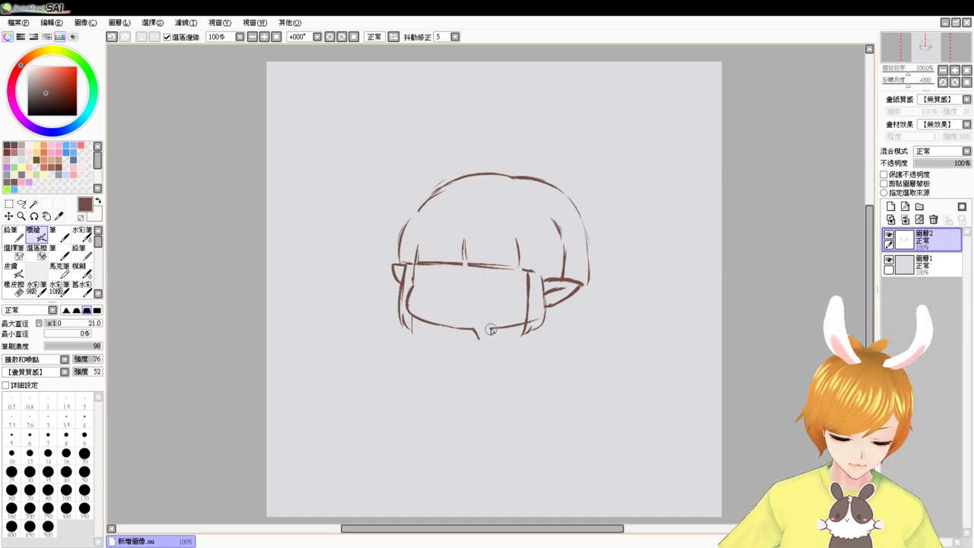
drag(492, 330, 494, 334)
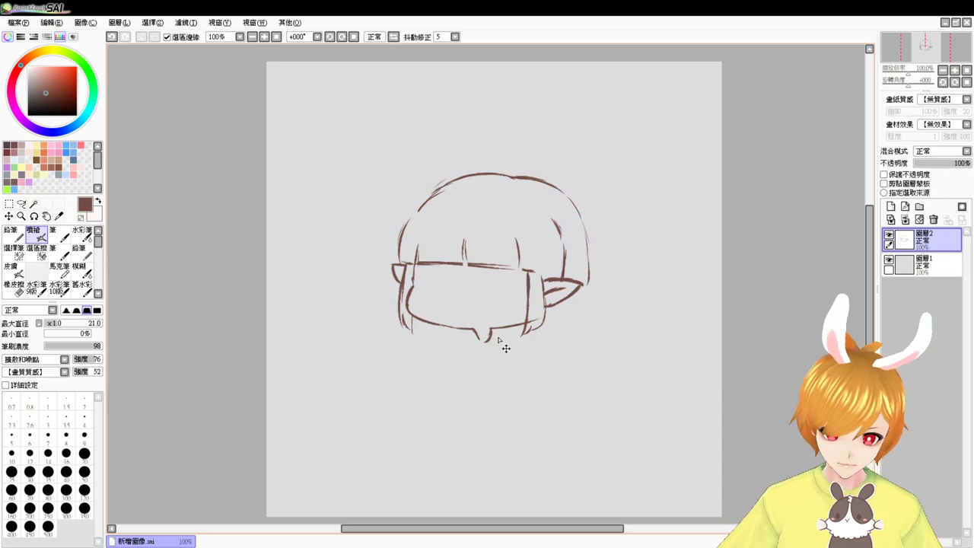
key(ctrl+z)
drag(475, 336, 481, 347)
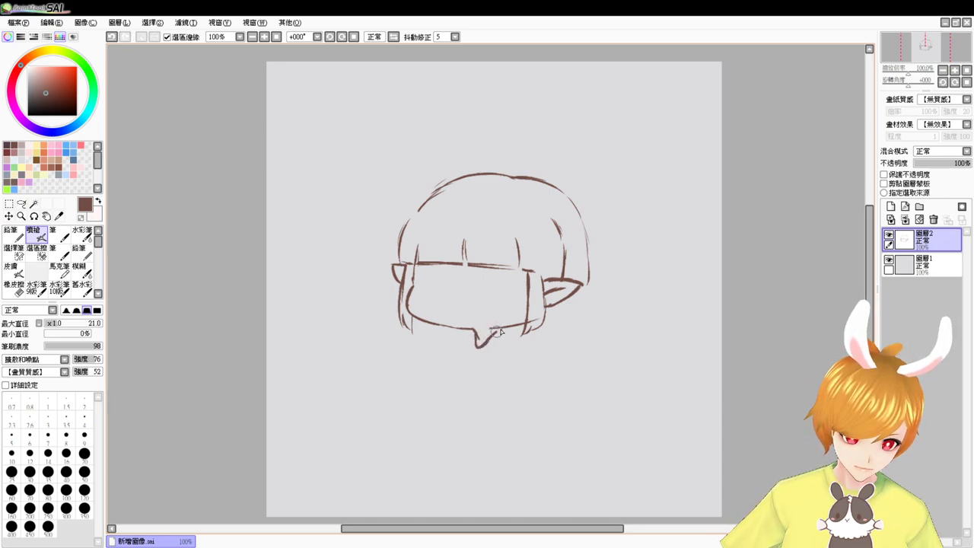
key(ctrl+z)
key(ctrl+z)
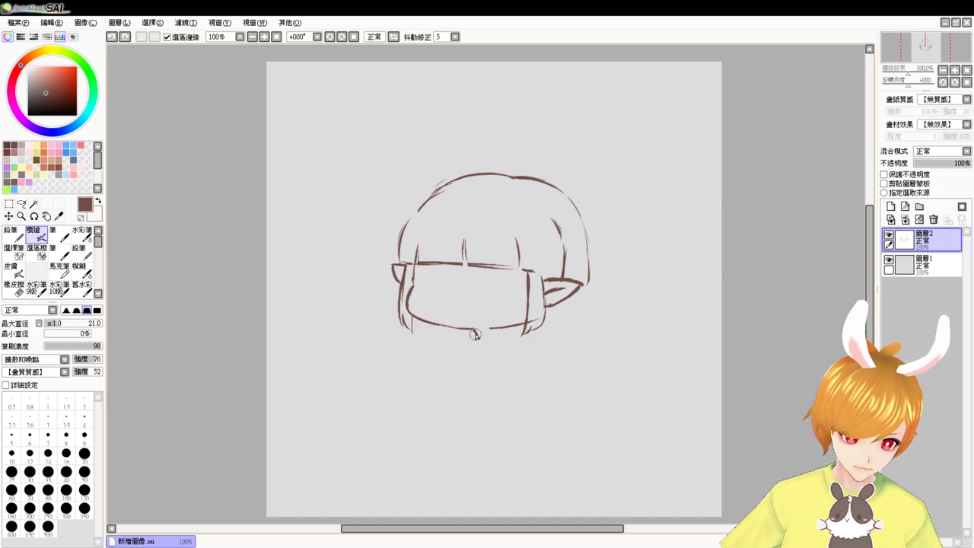
Draw two small angular collar flaps side by side directly beneath the chin
mouse_move(475, 335)
mouse_down()
mouse_move(476, 344)
mouse_move(487, 337)
mouse_move(506, 347)
mouse_up()
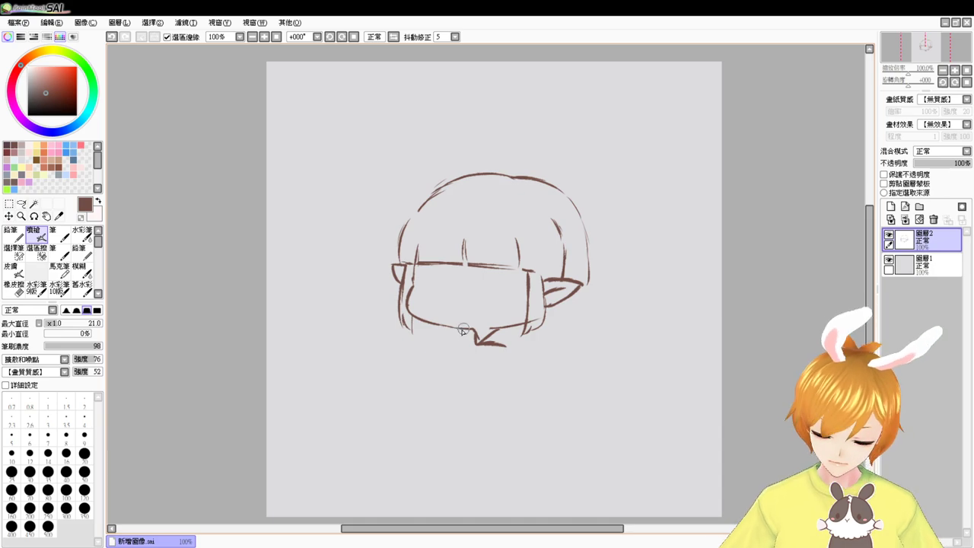
mouse_move(459, 330)
mouse_down()
mouse_move(455, 341)
mouse_move(472, 343)
mouse_move(521, 325)
mouse_up()
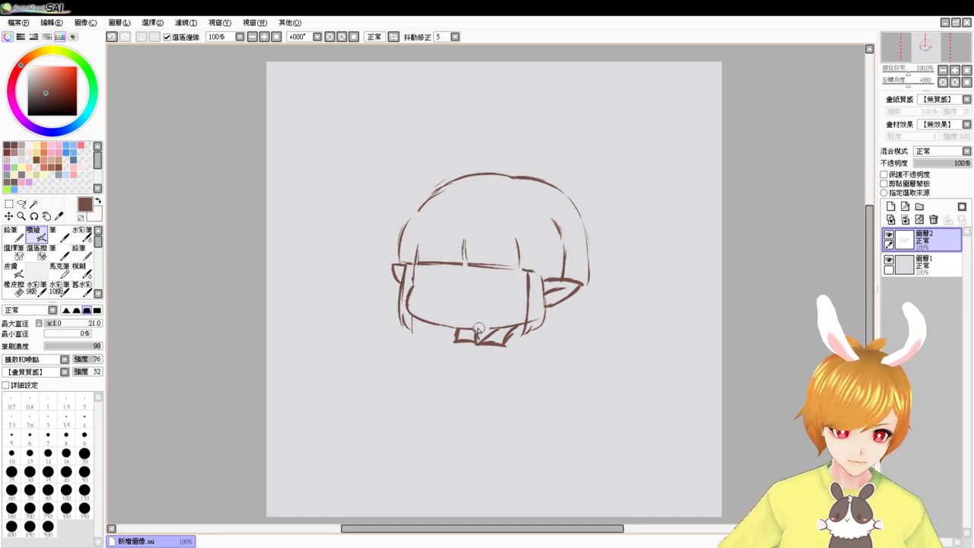
drag(461, 329, 478, 331)
key(ctrl+z)
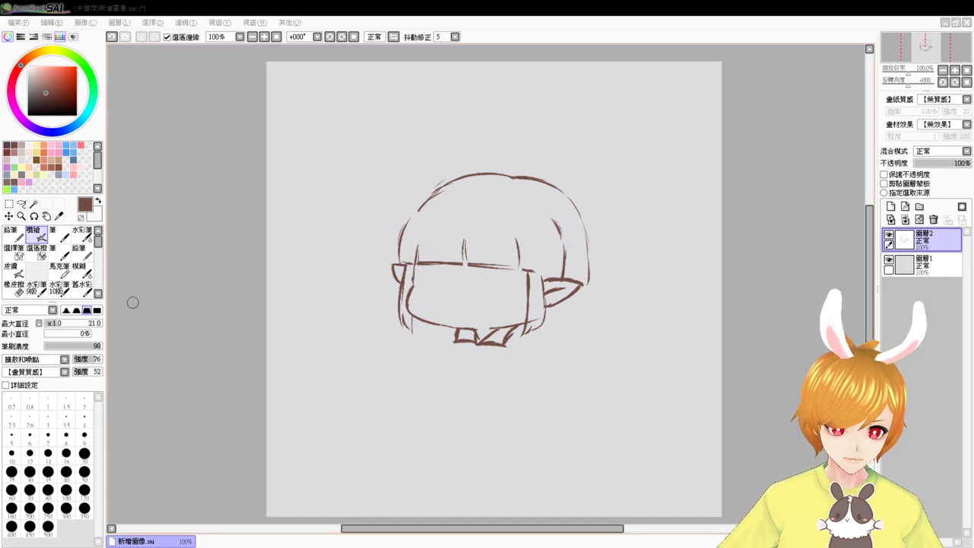
click(169, 313)
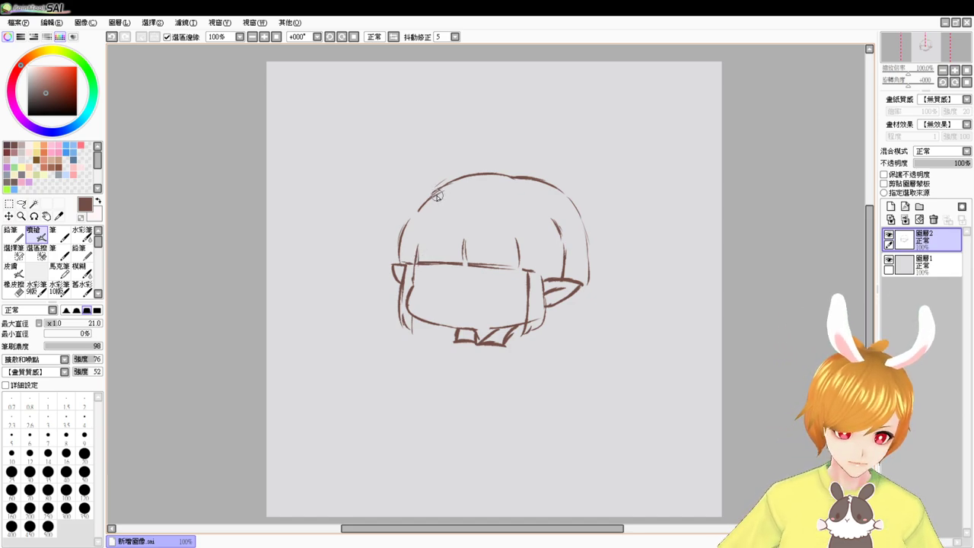
Draw a wide curved headband across the top of the hair, with an upper edge, a lower edge and a rounded right end
mouse_move(437, 196)
mouse_down()
mouse_move(523, 188)
mouse_move(483, 181)
mouse_move(553, 202)
mouse_up()
key(ctrl+z)
drag(499, 183, 549, 211)
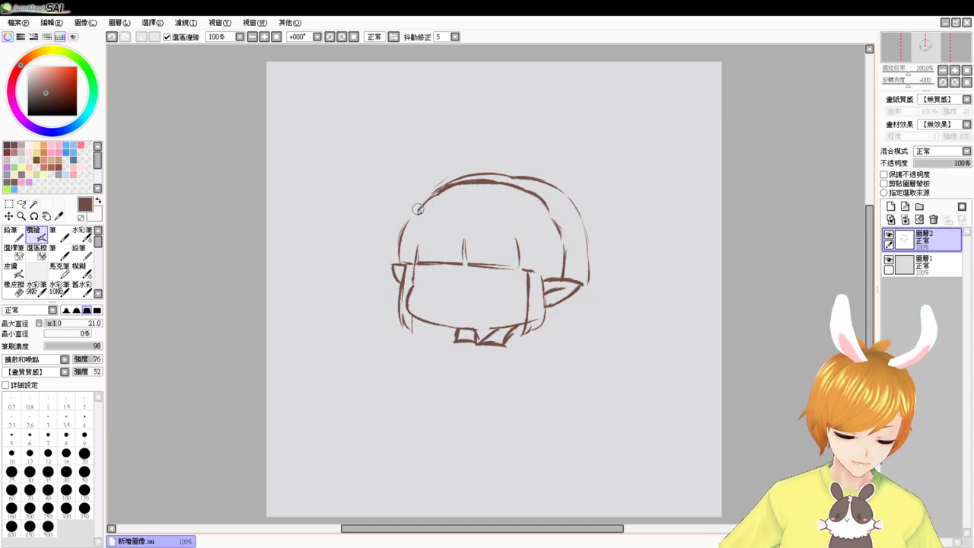
mouse_move(423, 213)
mouse_down()
mouse_move(490, 204)
mouse_move(554, 236)
mouse_up()
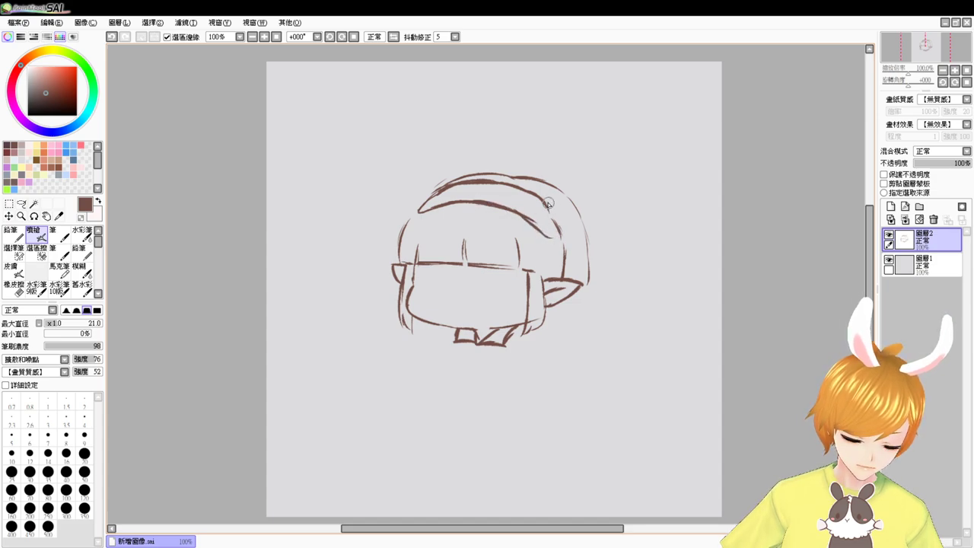
key(ctrl+z)
drag(541, 199, 555, 230)
Clean up the left side of the headband with the eraser and close its left end with a rounded stroke
key(e)
key(b)
key(e)
mouse_move(444, 190)
mouse_down()
mouse_move(418, 207)
mouse_move(425, 215)
mouse_up()
key(b)
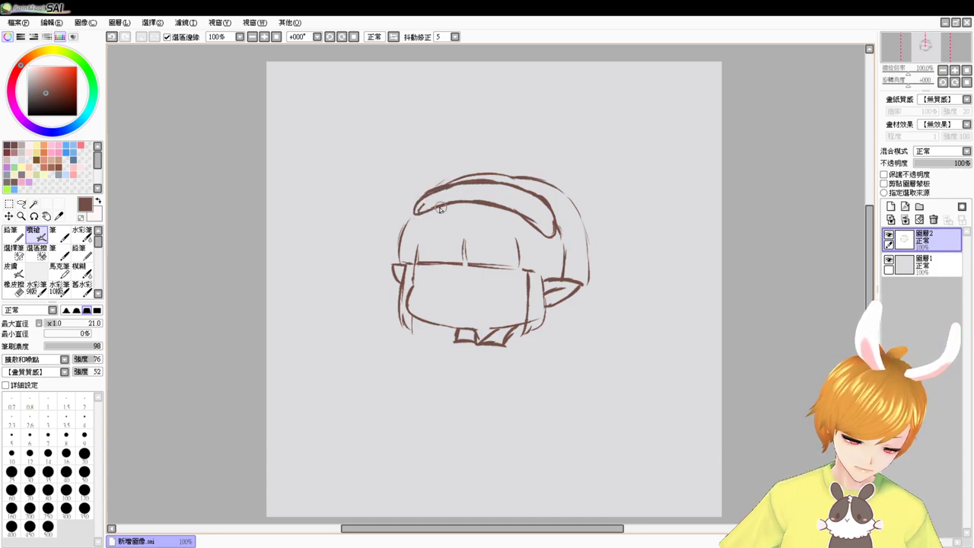
Erase the headband's lower edge and redraw it slightly lower as a flatter curve running to the right end
key(e)
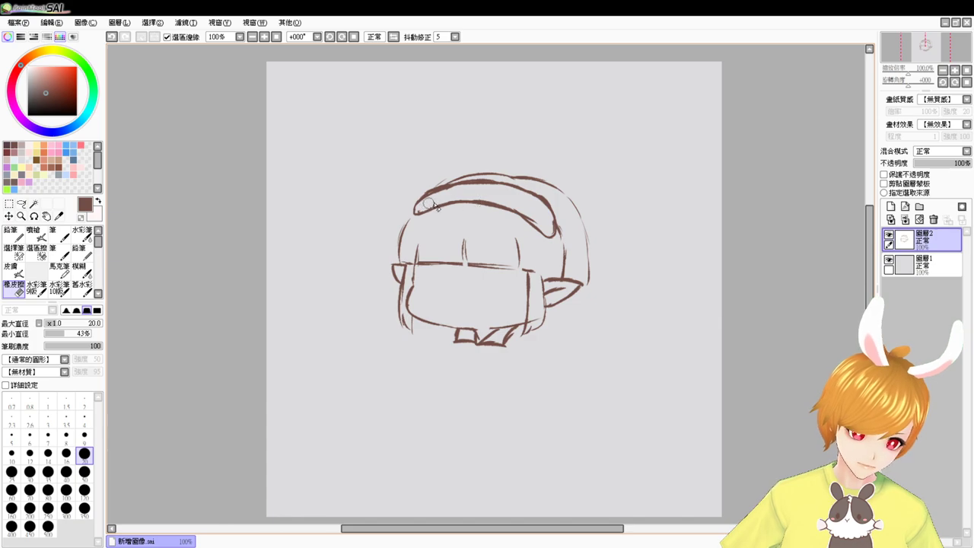
drag(428, 203, 513, 205)
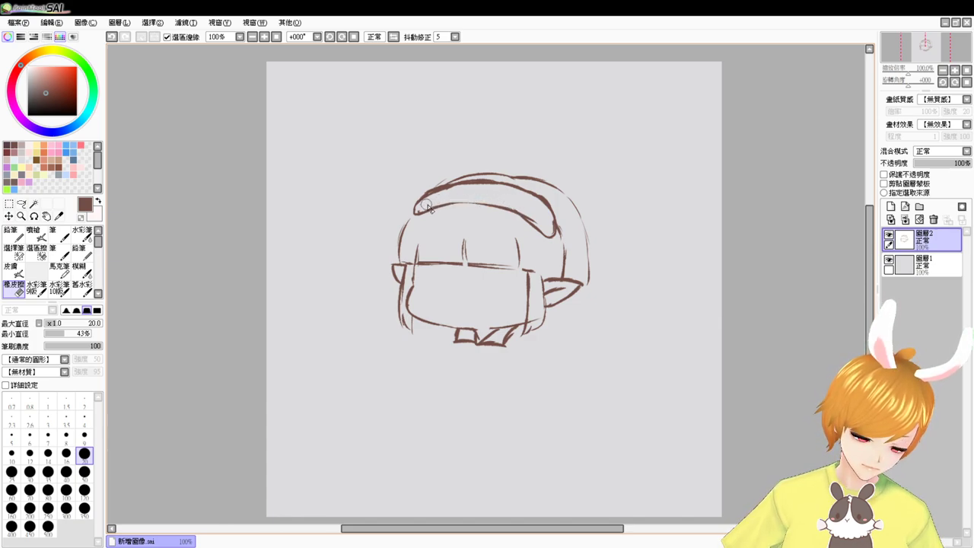
drag(427, 205, 509, 210)
key(b)
mouse_move(419, 213)
mouse_down()
mouse_move(488, 209)
mouse_move(440, 208)
mouse_move(543, 223)
mouse_move(512, 204)
mouse_move(543, 222)
mouse_move(526, 208)
mouse_move(530, 221)
mouse_move(512, 217)
mouse_move(541, 235)
mouse_up()
key(e)
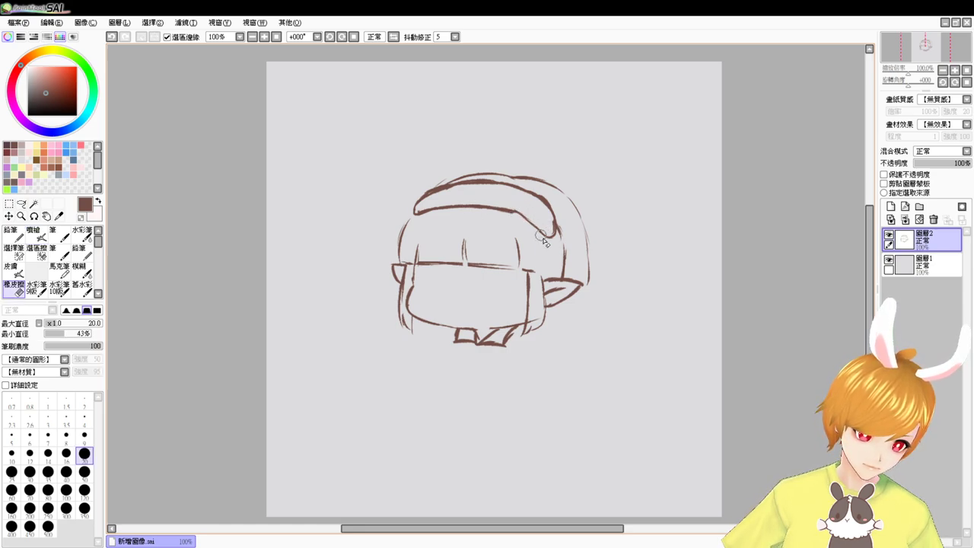
key(v)
drag(503, 207, 531, 228)
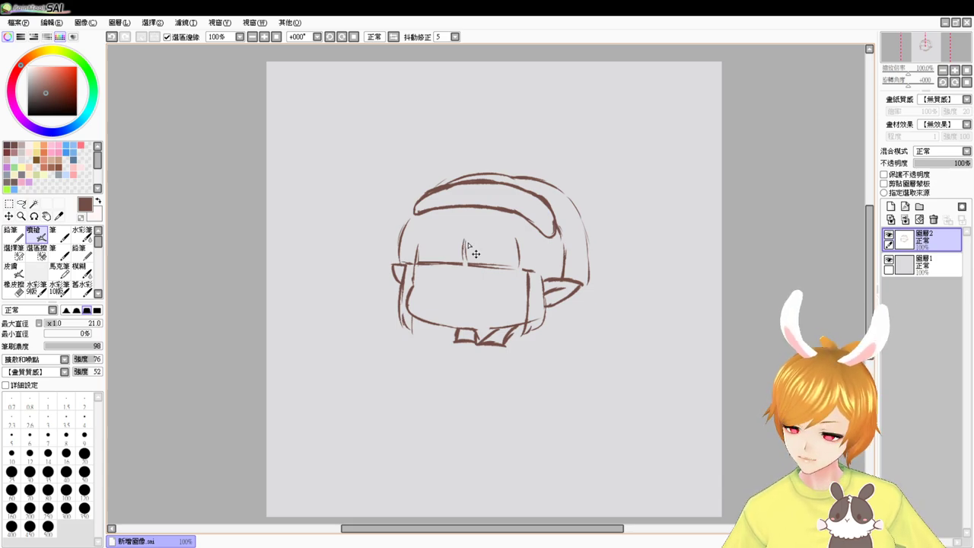
Draw a small two-lobed bow knot on top of the headband and erase the hair outline running through it
scroll(468, 244, up, 2)
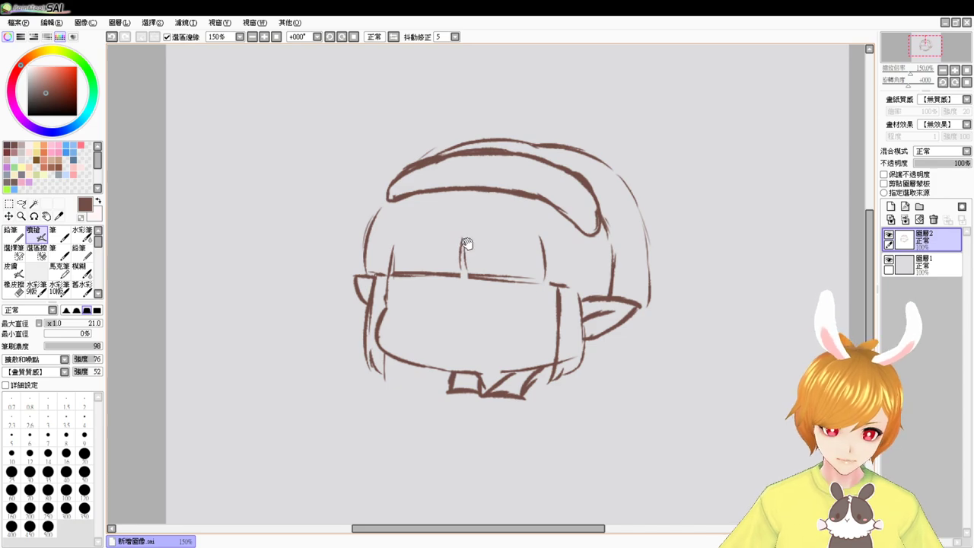
drag(690, 192, 631, 228)
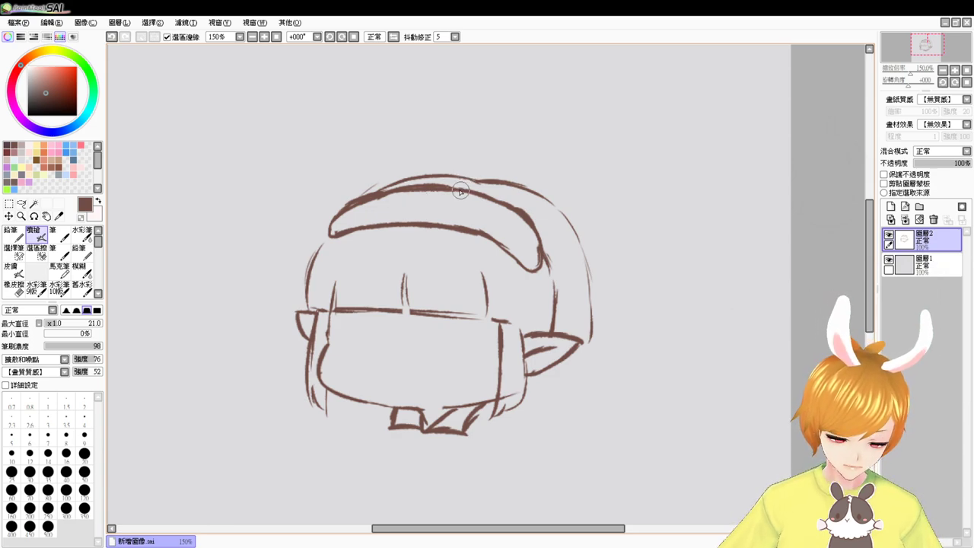
key(alt+Tab)
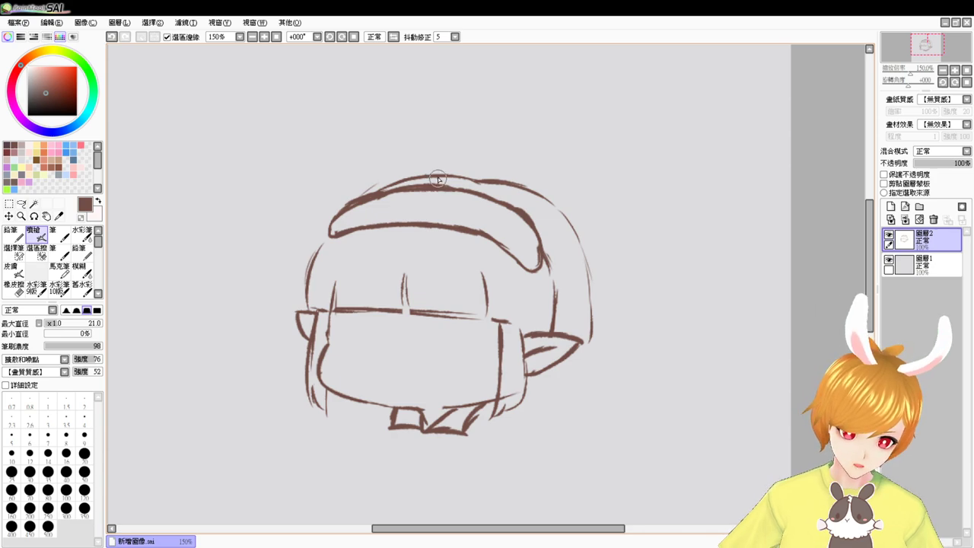
key(e)
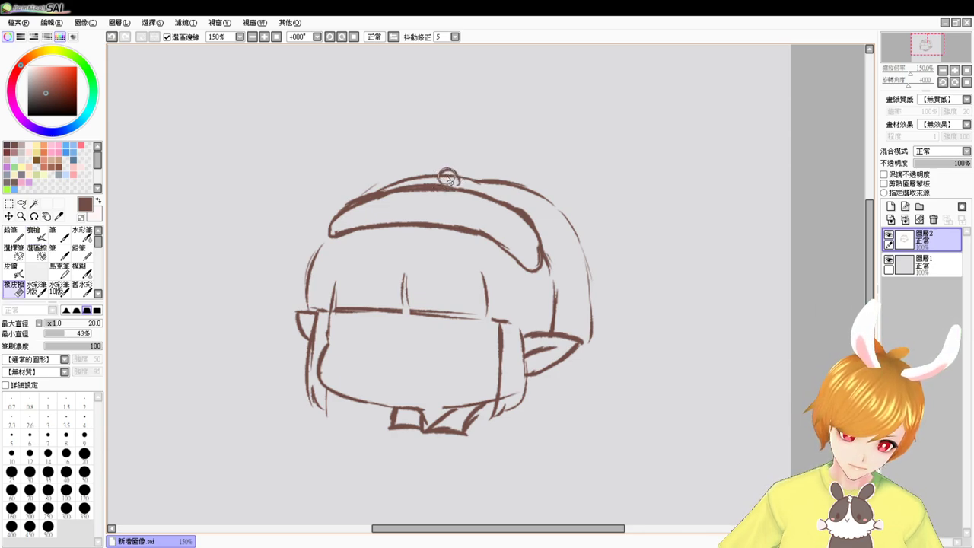
key(v)
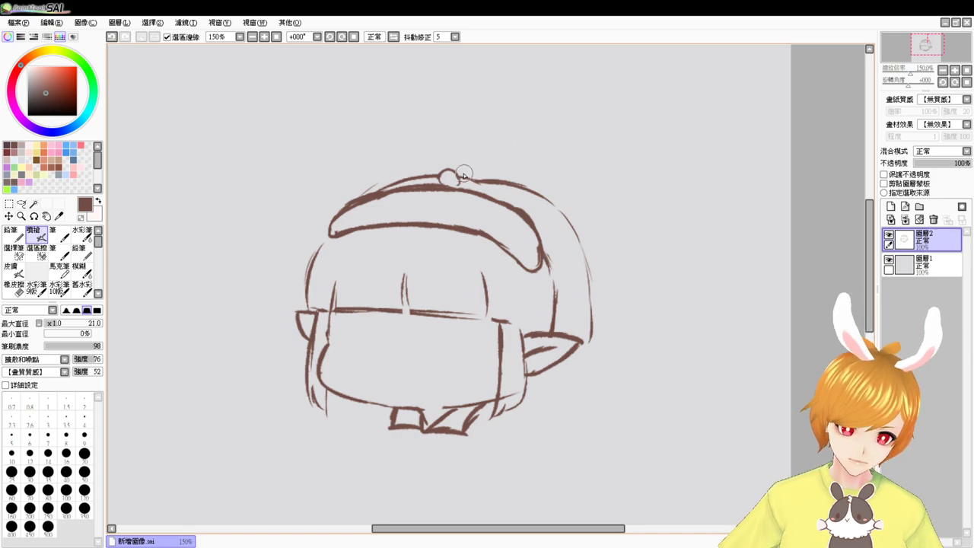
key(e)
key(v)
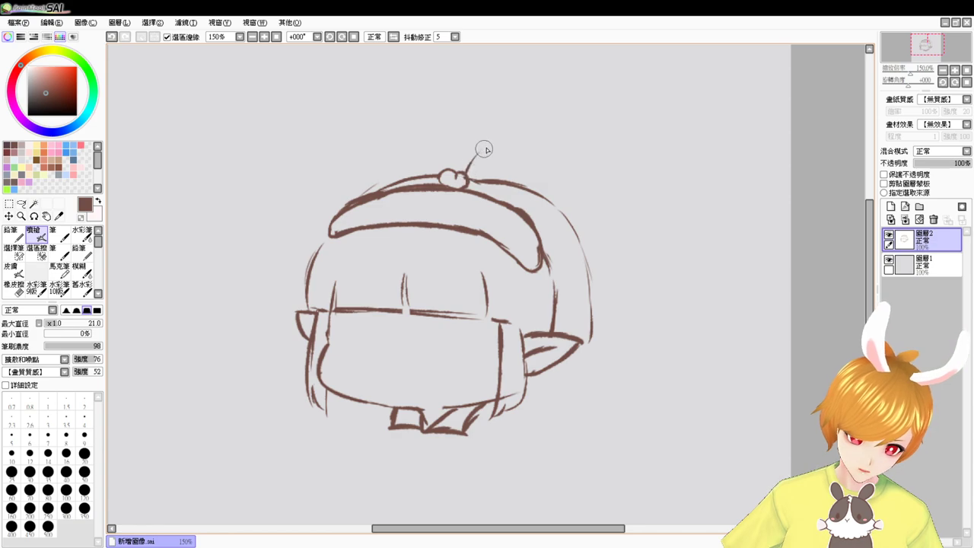
Draw a large pointed bow loop rising to the right of the knot and curving back down to the headband
drag(484, 149, 532, 126)
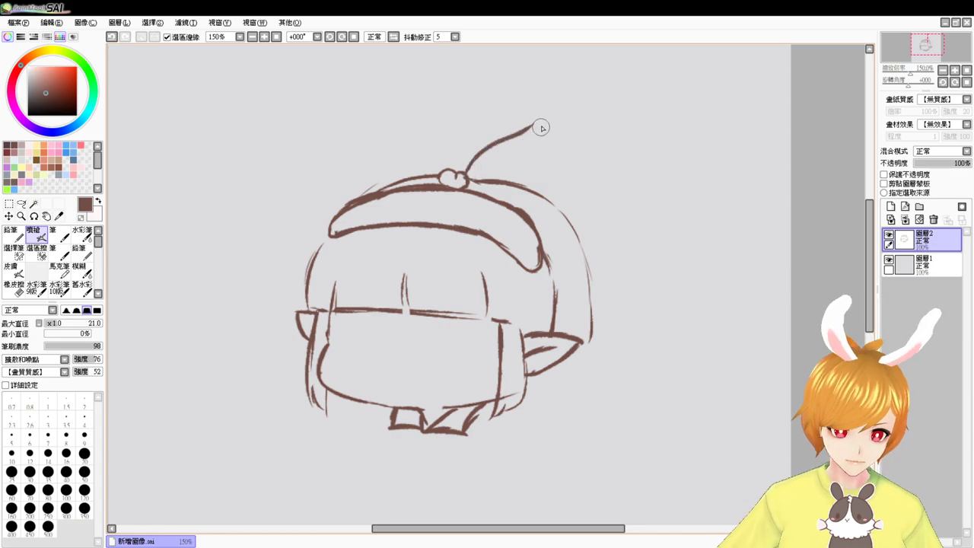
key(ctrl+z)
drag(467, 172, 507, 136)
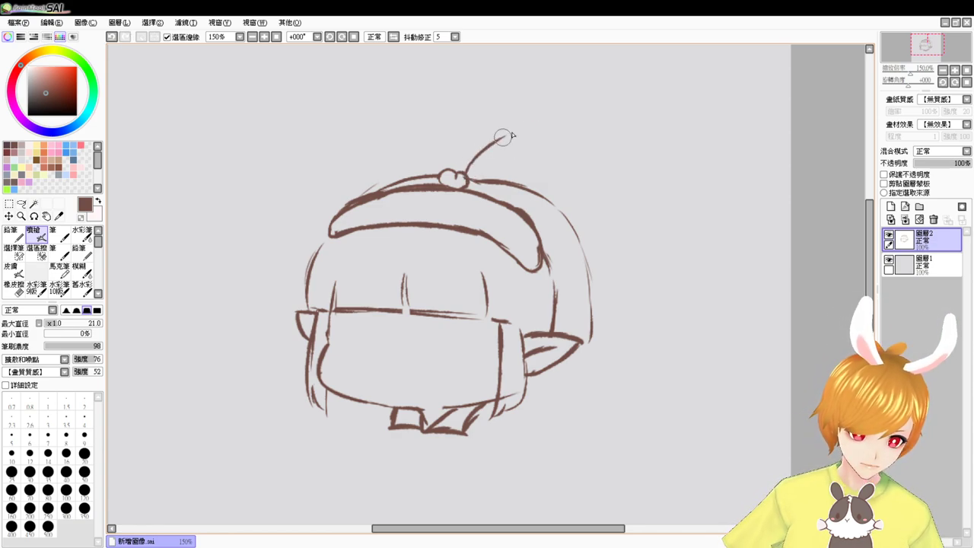
key(ctrl+z)
key(ctrl+z)
mouse_move(466, 174)
mouse_down()
mouse_move(495, 139)
mouse_move(477, 157)
mouse_move(537, 125)
mouse_move(506, 136)
mouse_move(538, 128)
mouse_move(534, 176)
mouse_move(537, 155)
mouse_move(511, 191)
mouse_move(534, 177)
mouse_move(458, 195)
mouse_up()
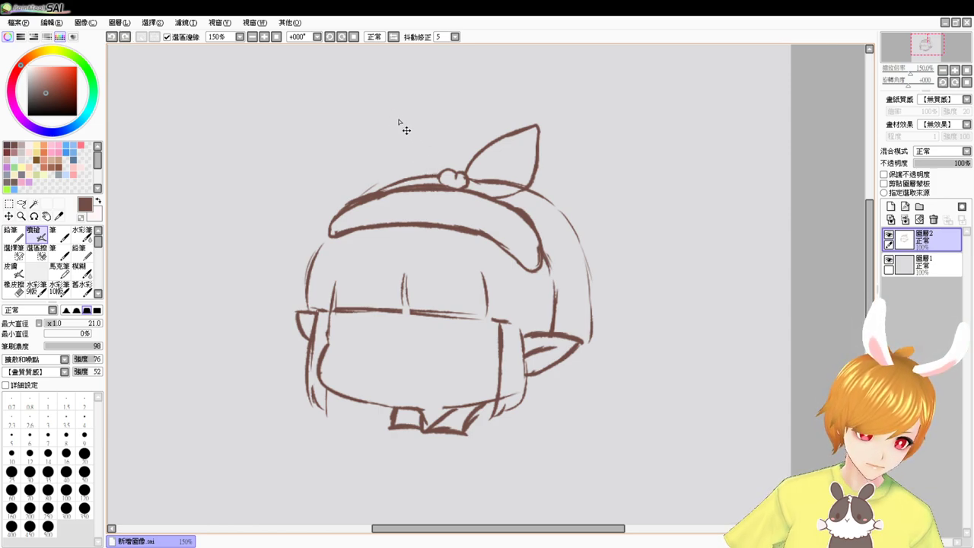
Draw a matching pointed bow loop on the left side of the knot, ending at the headband
drag(395, 118, 437, 170)
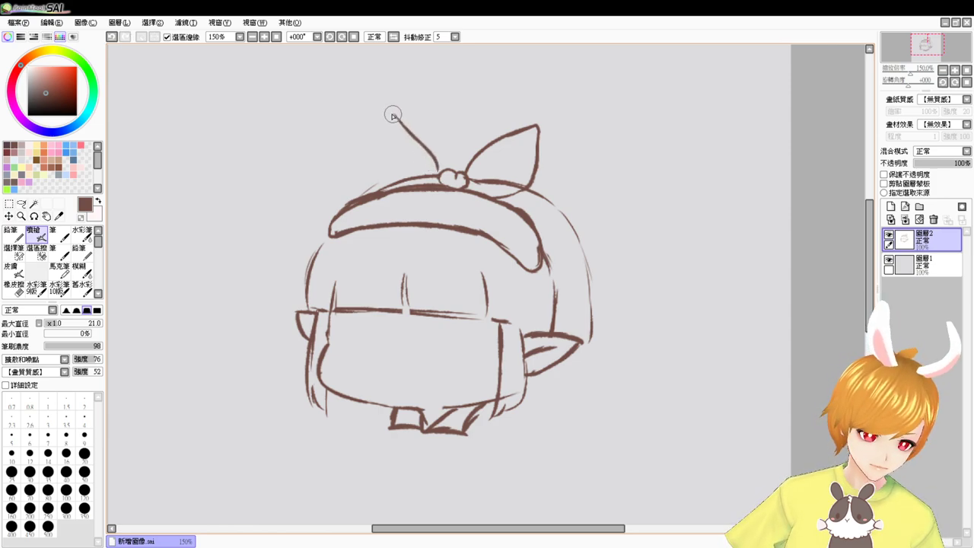
mouse_move(393, 116)
mouse_down()
mouse_move(383, 158)
mouse_move(406, 172)
mouse_move(404, 186)
mouse_up()
key(ctrl+z)
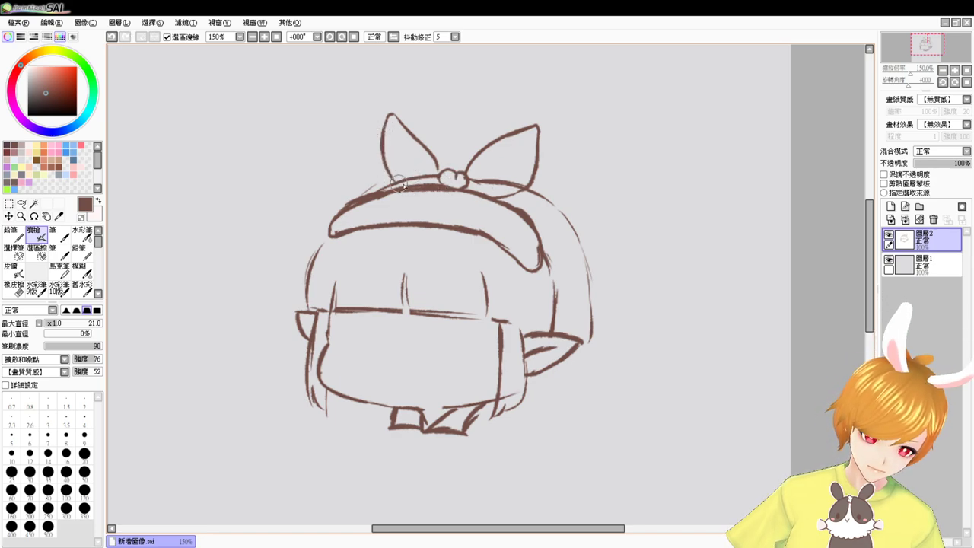
Erase the hair outline inside both bow loops and add short crease lines on each side of the knot
key(e)
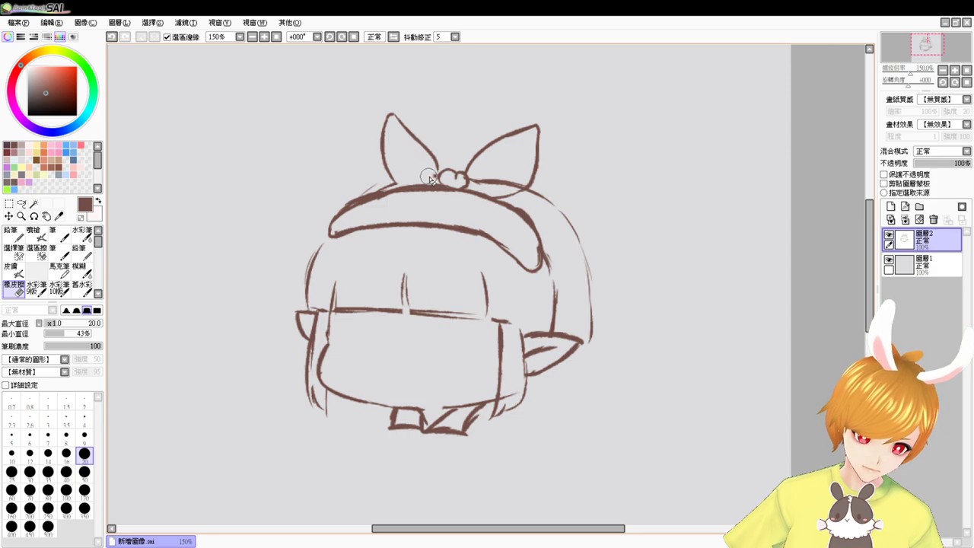
key(v)
key(e)
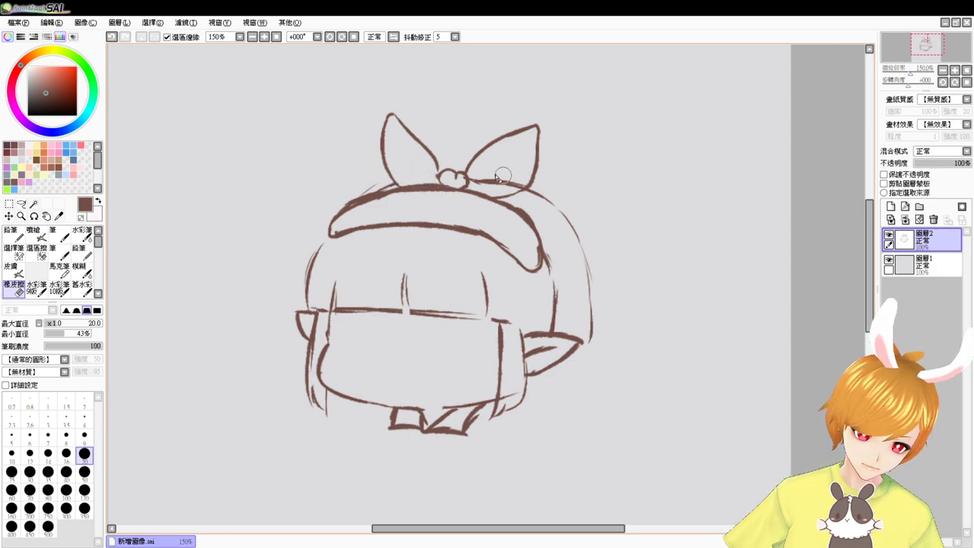
key(v)
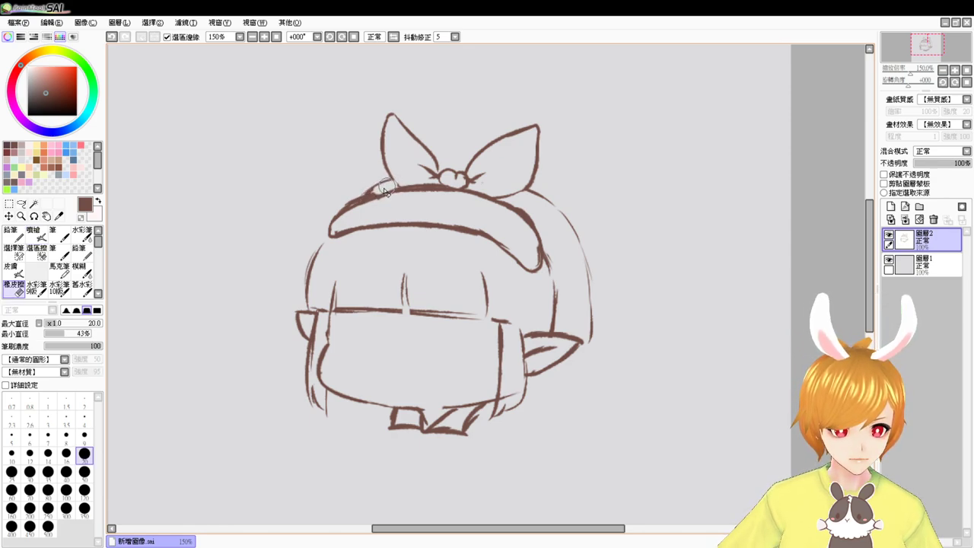
key(e)
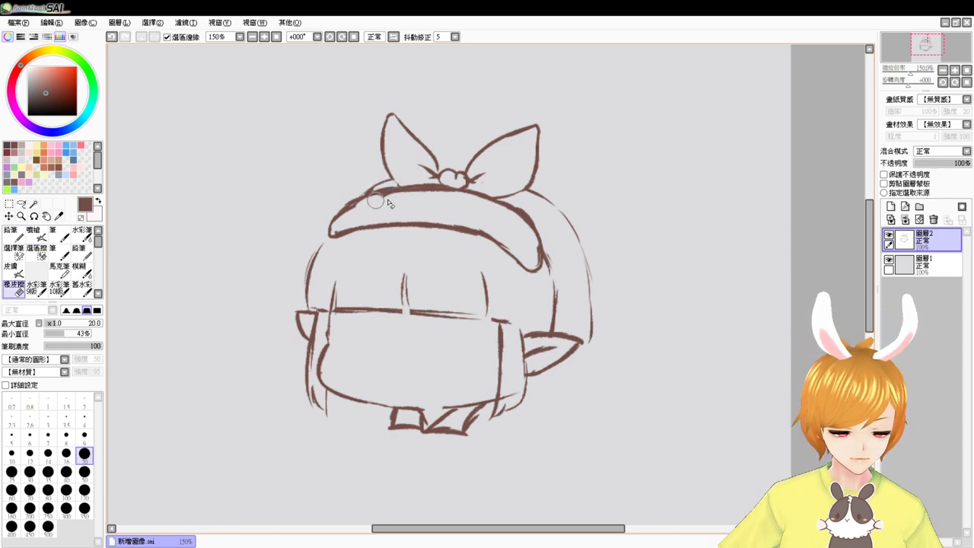
Strengthen the back-hair outline from the right bow loop down around the head to the right ear tip
key(b)
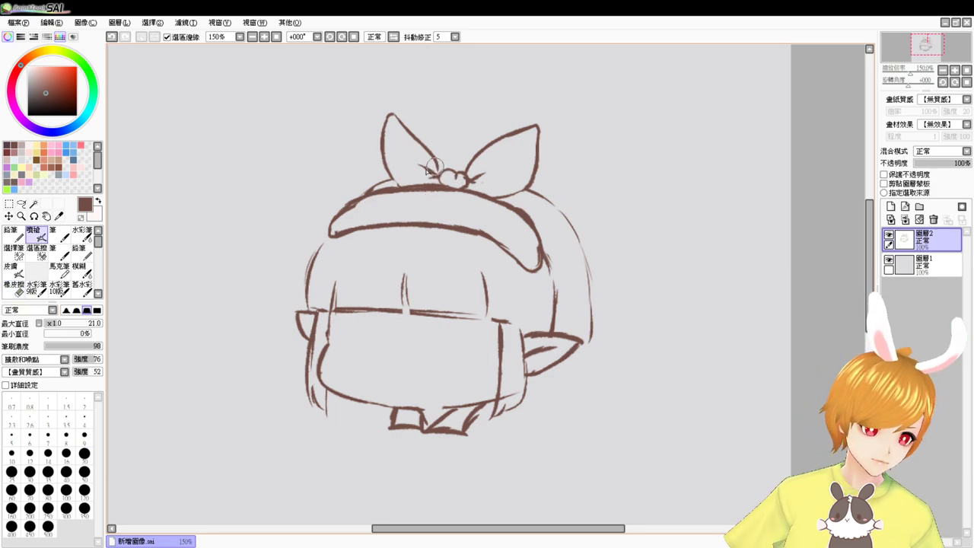
mouse_move(528, 196)
mouse_down()
mouse_move(571, 233)
mouse_move(560, 210)
mouse_move(579, 268)
mouse_up()
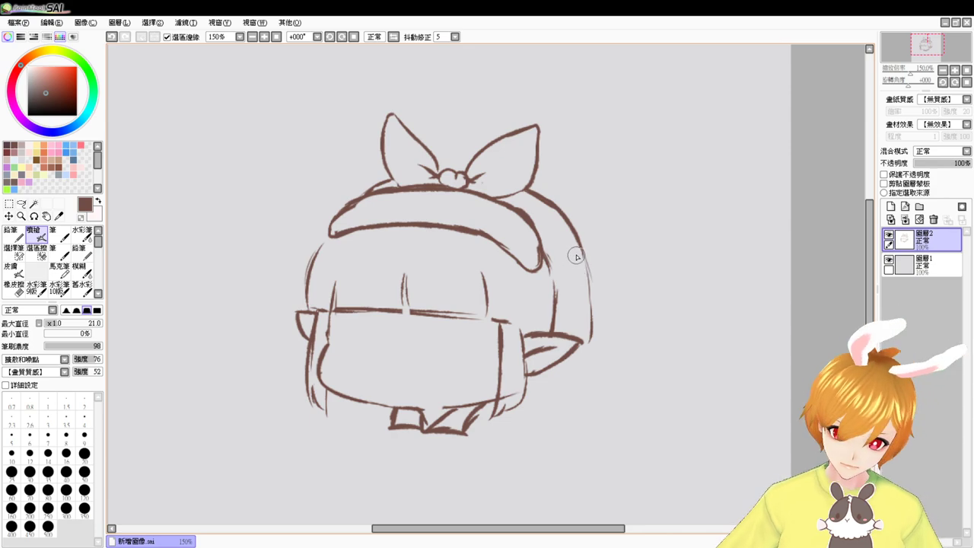
mouse_move(562, 211)
mouse_down()
mouse_move(574, 276)
mouse_move(576, 265)
mouse_up()
key(ctrl+z)
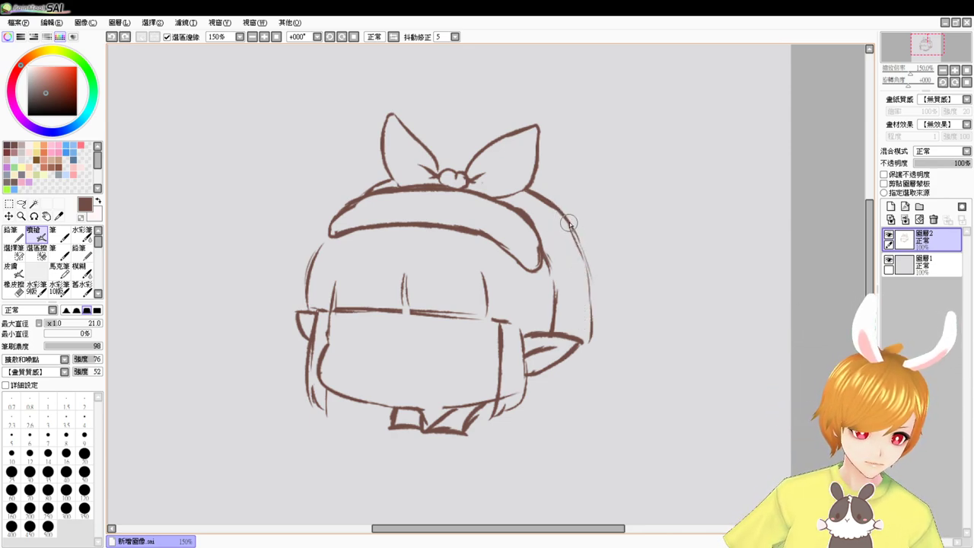
drag(567, 217, 590, 312)
drag(572, 242, 581, 324)
Erase the flat lower edges of the collar and redraw both flaps with slanted, pointed bottoms
scroll(567, 350, down, 3)
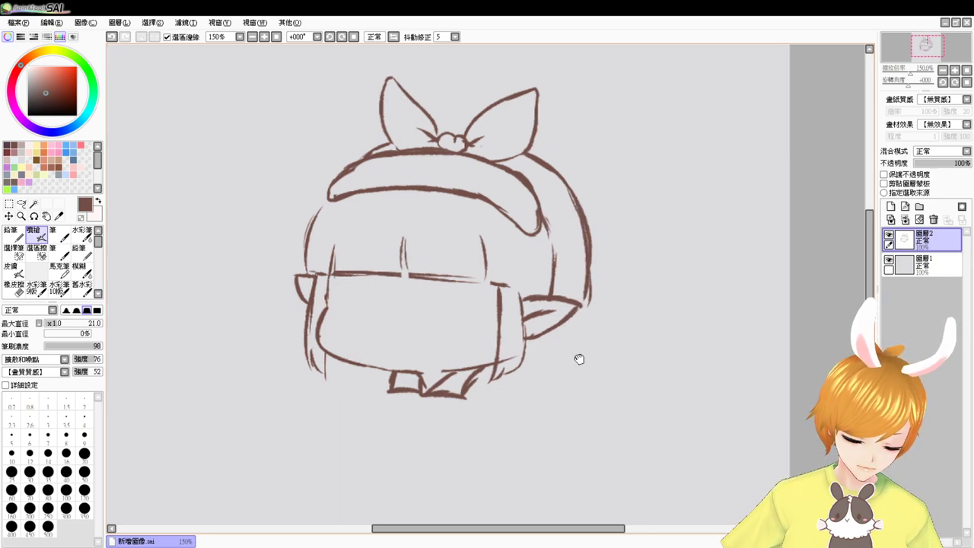
key(e)
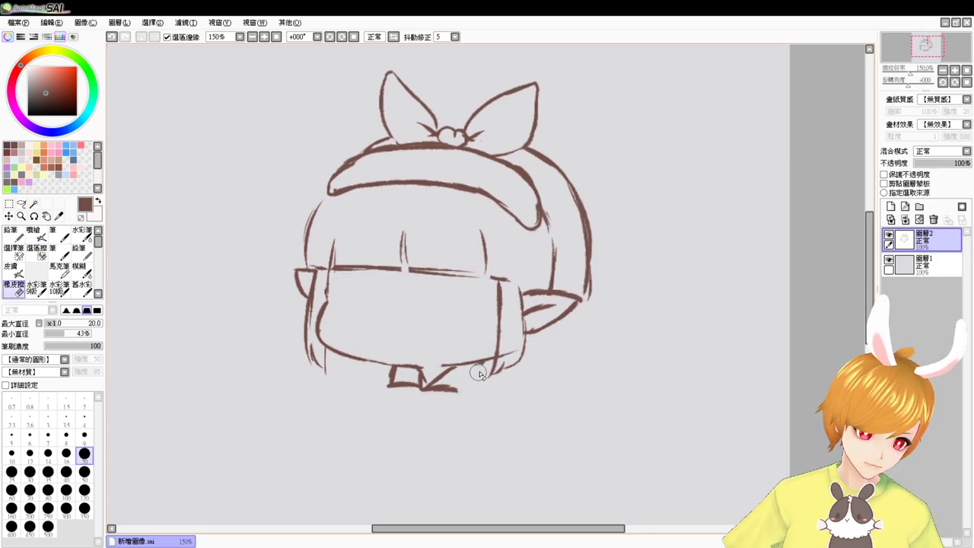
key(v)
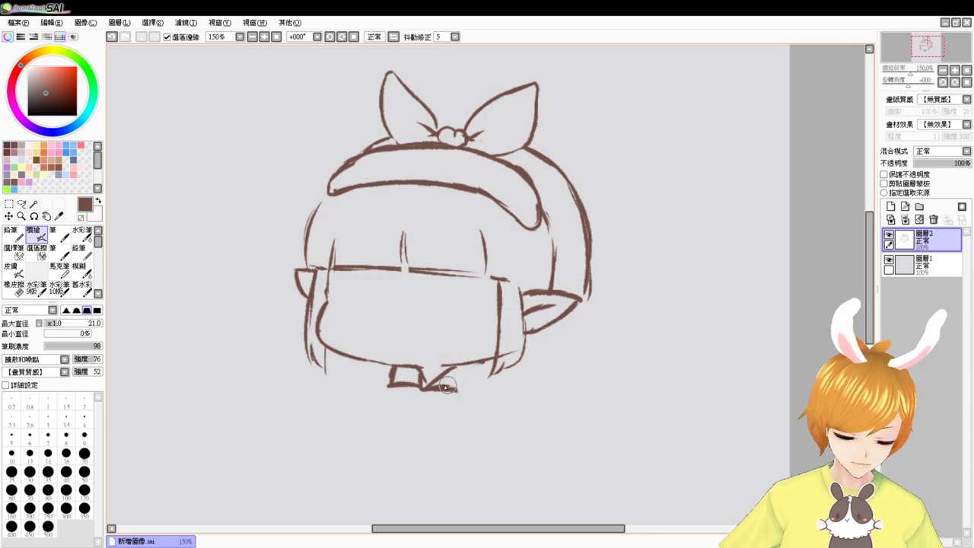
key(e)
mouse_move(395, 382)
mouse_down()
mouse_move(441, 401)
mouse_move(482, 373)
mouse_move(460, 392)
mouse_up()
key(v)
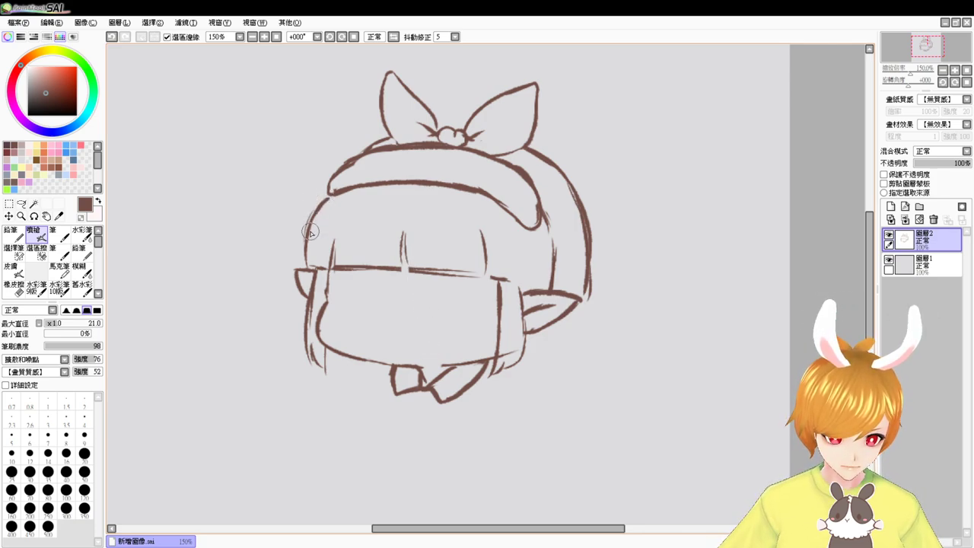
Erase the upper part of the right back-hair outline and redraw it as a flatter curve from the bow
key(e)
drag(552, 159, 585, 227)
key(b)
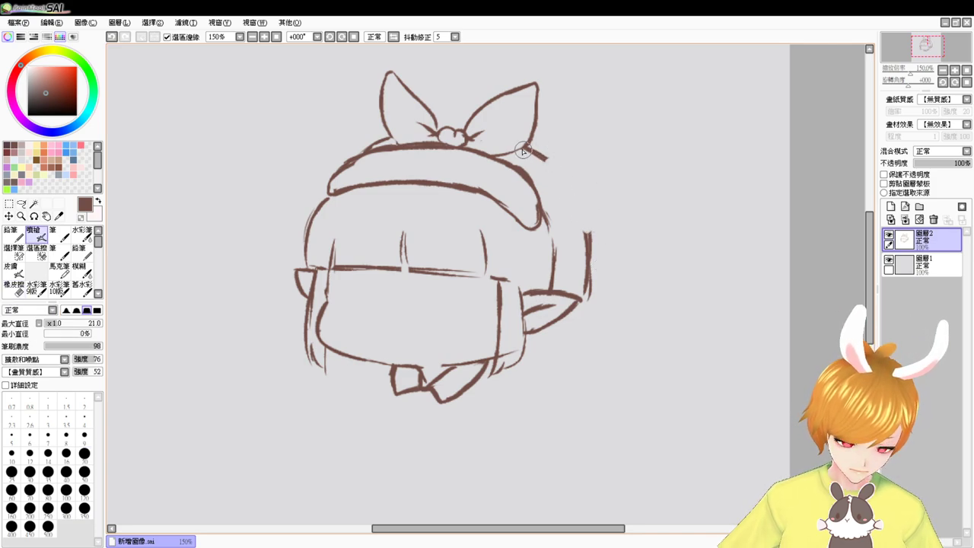
mouse_move(527, 149)
mouse_down()
mouse_move(562, 195)
mouse_move(559, 183)
mouse_move(579, 237)
mouse_up()
drag(565, 186, 584, 267)
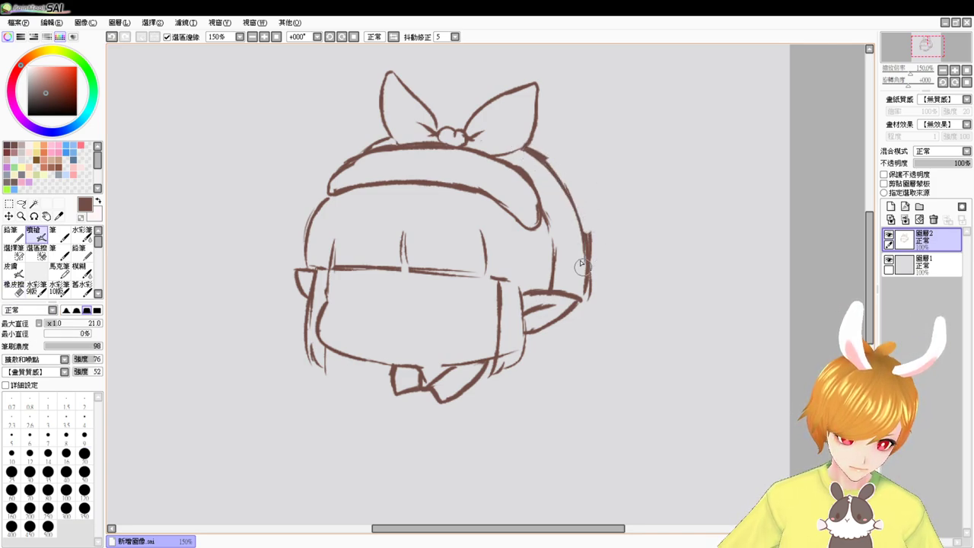
drag(584, 223, 584, 288)
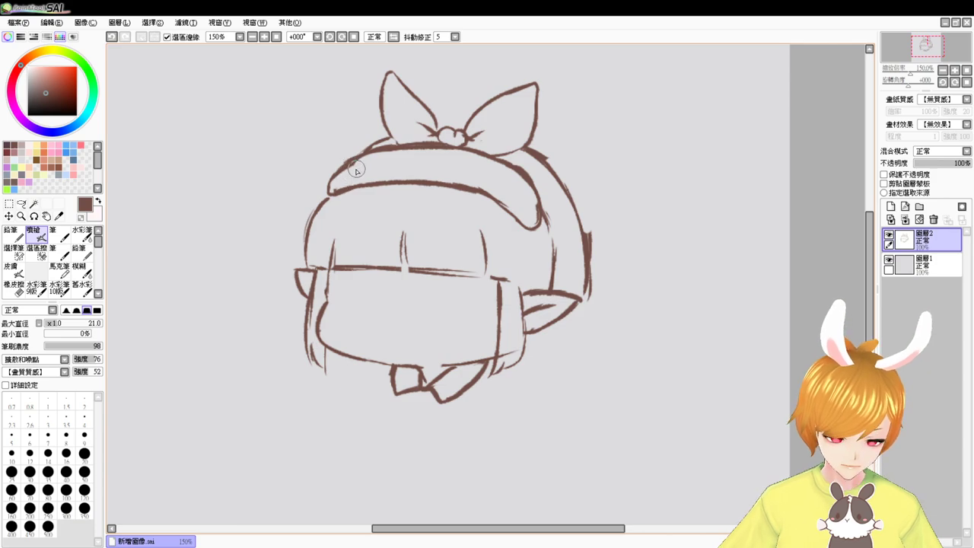
Draw a pair of closed sleeping eyes with short lashes on the headband
drag(351, 167, 375, 167)
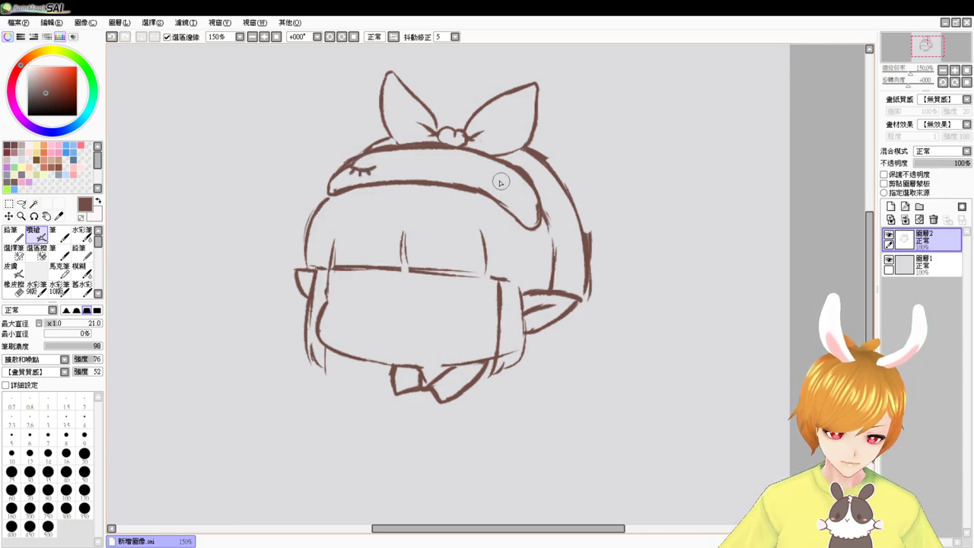
mouse_move(449, 166)
mouse_down()
mouse_move(478, 166)
mouse_move(454, 175)
mouse_up()
drag(463, 168, 477, 175)
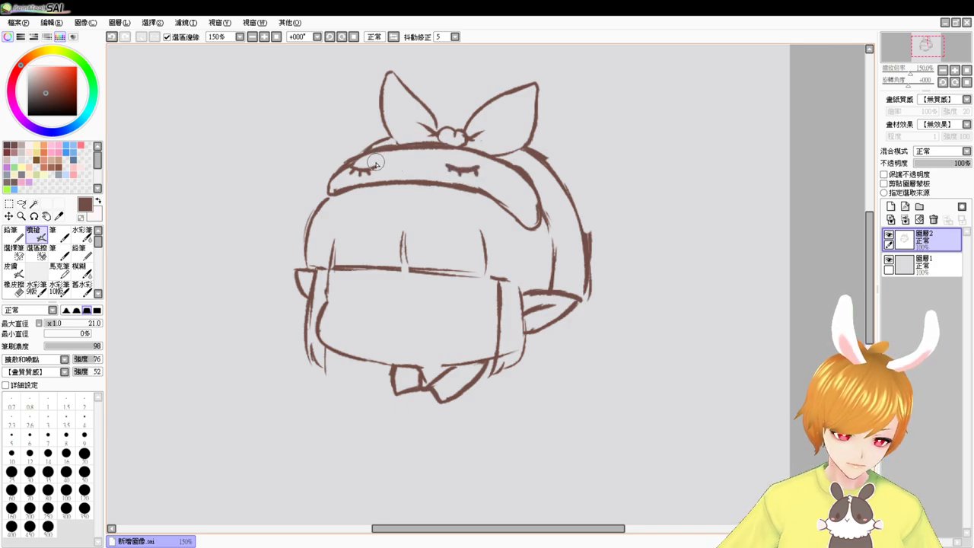
drag(376, 163, 369, 169)
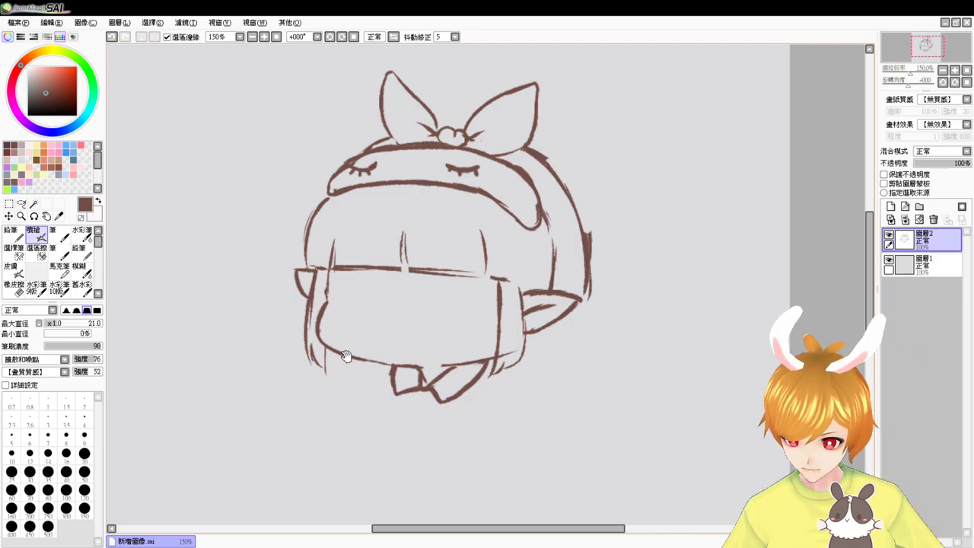
Clean up the right collar flap by erasing its rough edge and redrawing it with a softer point
mouse_move(341, 363)
mouse_down()
mouse_move(354, 327)
mouse_move(352, 282)
mouse_up()
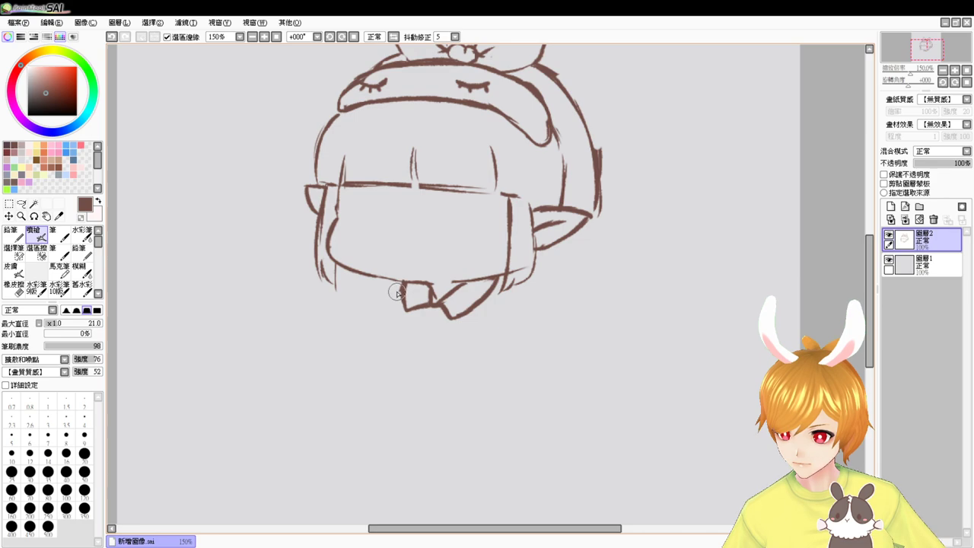
key(e)
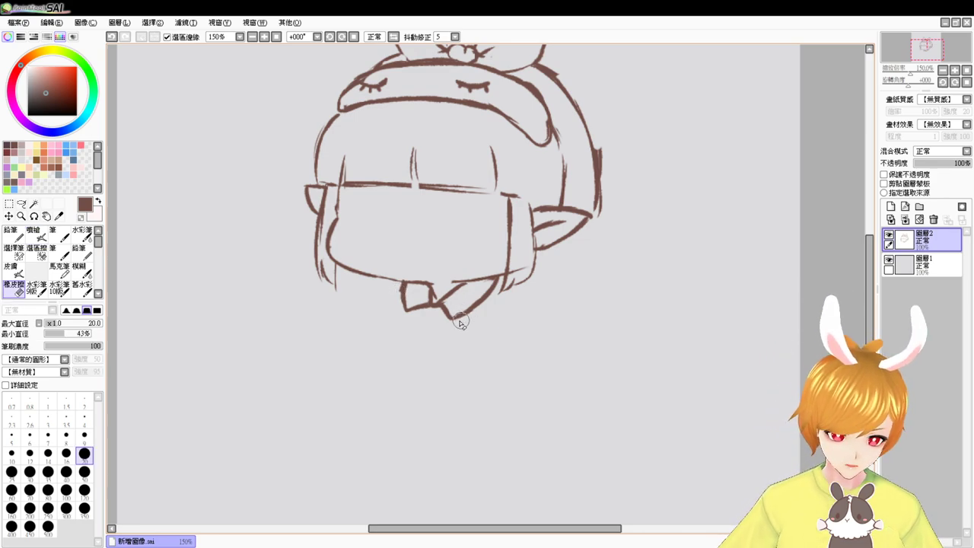
mouse_move(460, 321)
mouse_down()
mouse_move(491, 290)
mouse_move(439, 309)
mouse_move(451, 317)
mouse_move(446, 307)
mouse_move(459, 311)
mouse_move(436, 307)
mouse_move(460, 317)
mouse_move(499, 281)
mouse_up()
key(b)
key(e)
key(b)
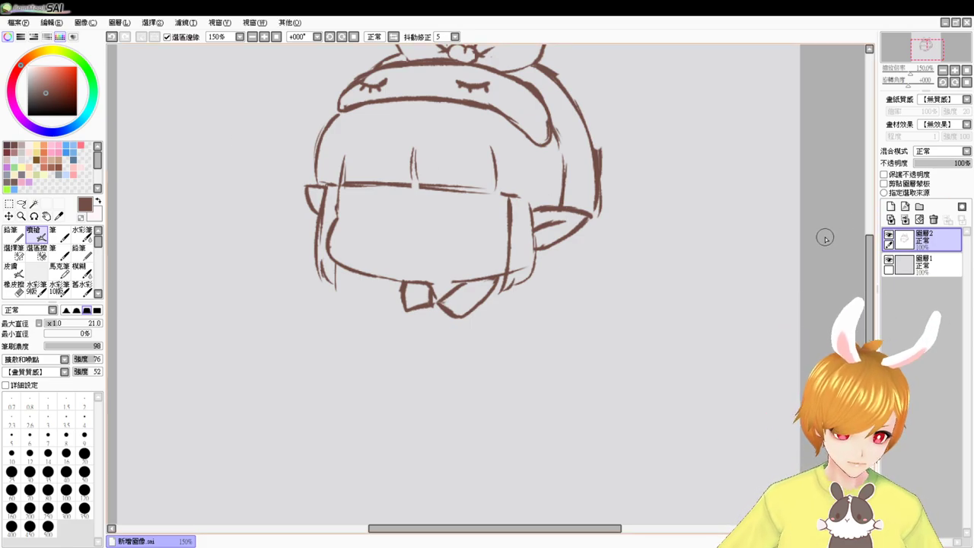
Erase the inner hair line between the headband's right end and the ear, and draw two oval eyes and a small smile
key(e)
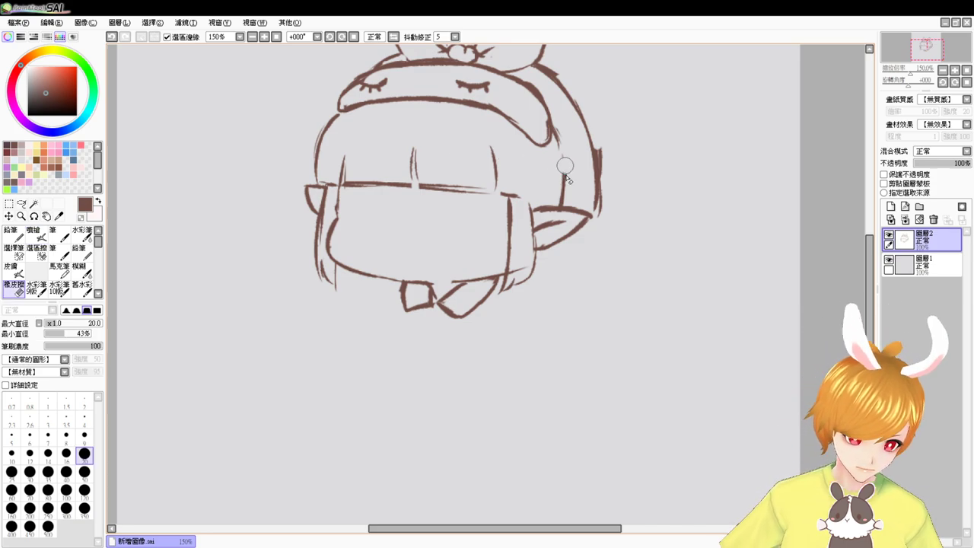
key(v)
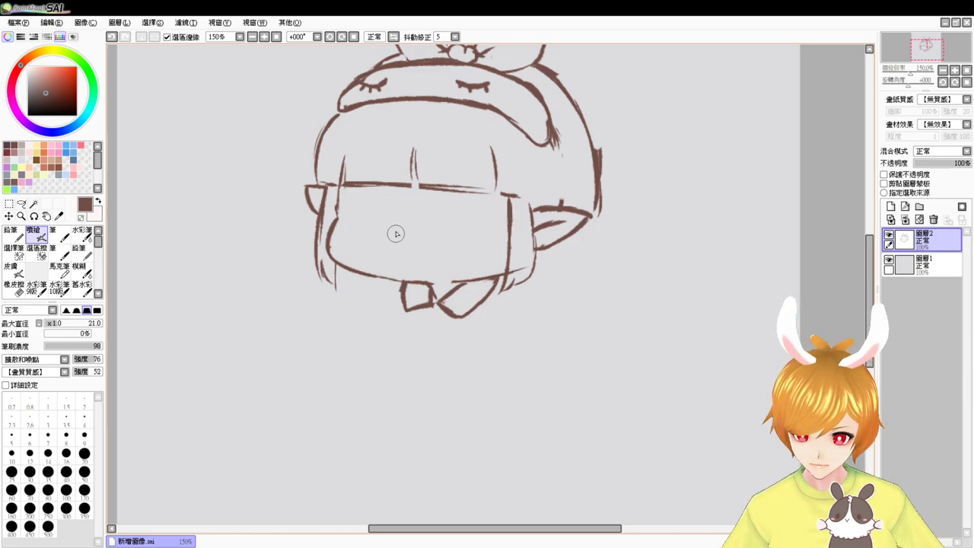
drag(374, 212, 375, 229)
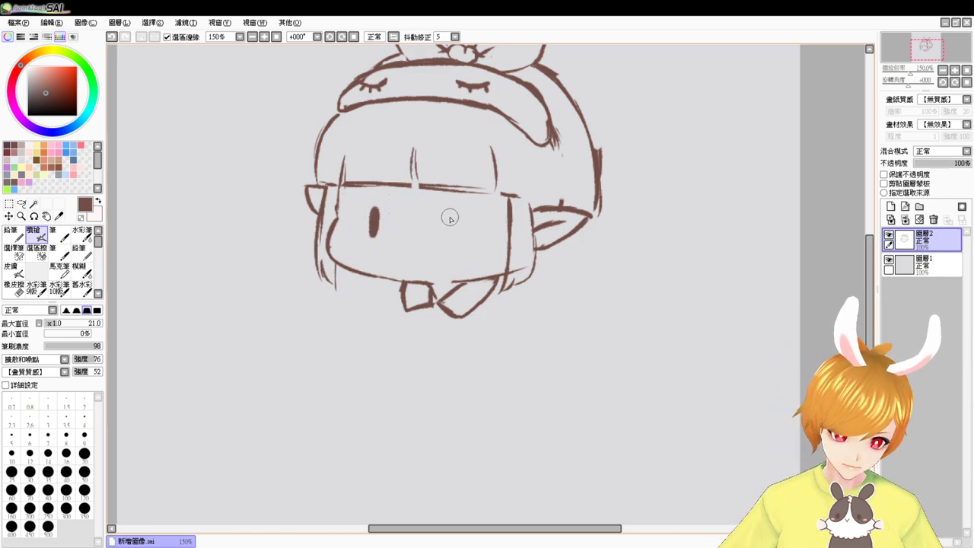
mouse_move(449, 212)
mouse_down()
mouse_move(447, 236)
mouse_move(406, 245)
mouse_move(416, 238)
mouse_up()
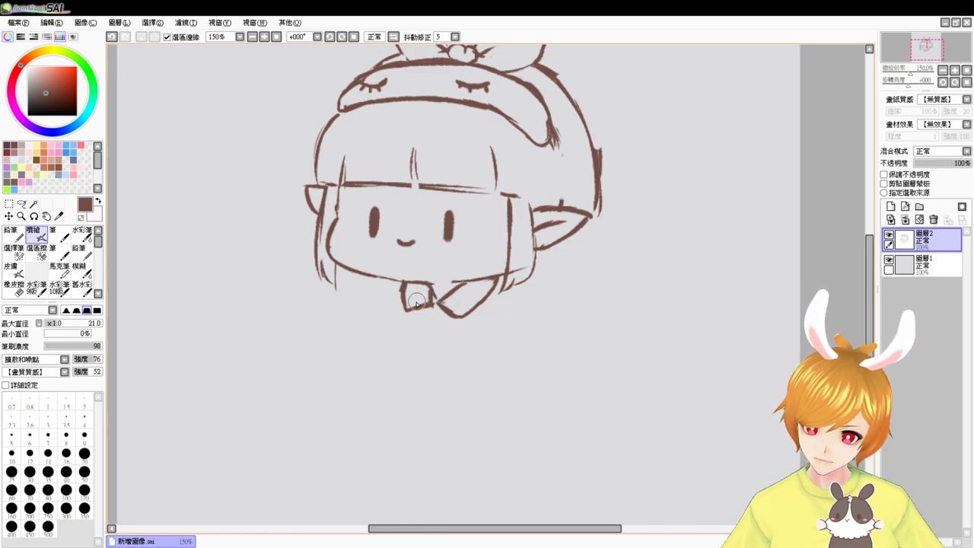
Draw a pair of short vertical strap lines below each collar flap, undoing the misplaced strokes
drag(411, 329, 417, 313)
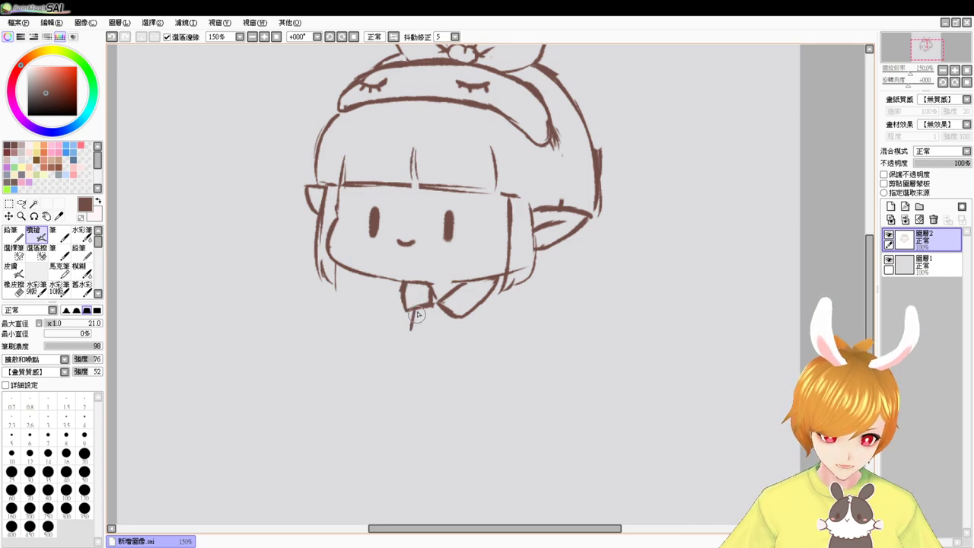
key(ctrl+z)
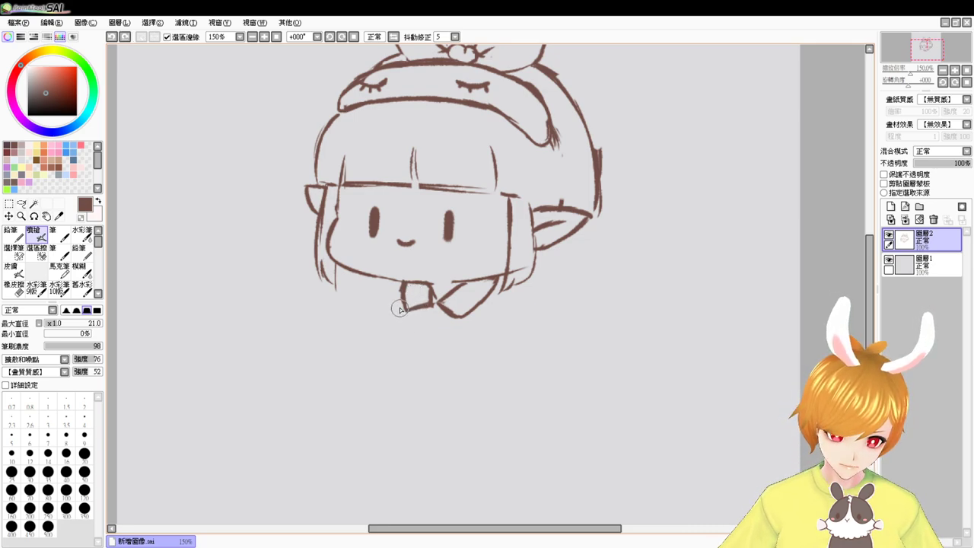
drag(404, 309, 409, 338)
key(ctrl+z)
drag(455, 315, 461, 341)
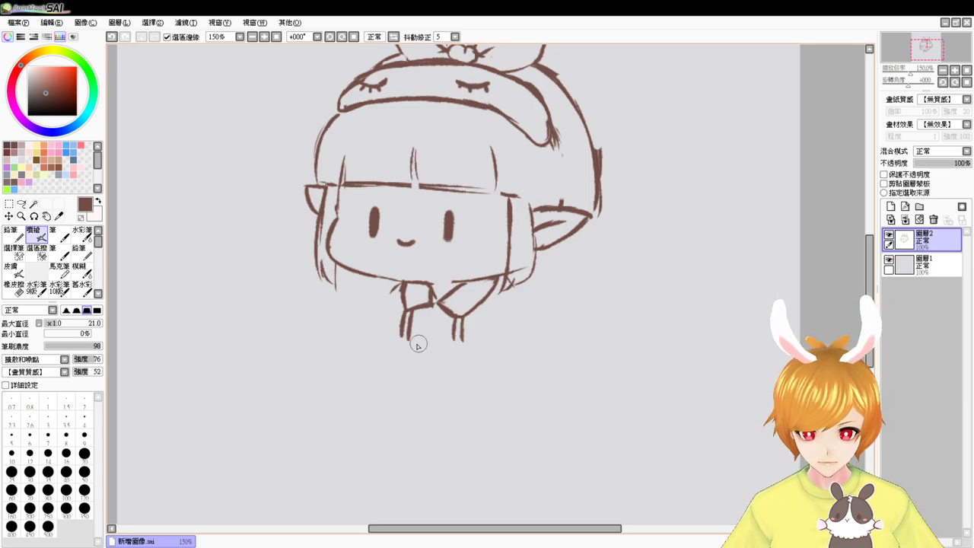
Close the shirt with a curved hem line and add a vertical front placket with a dashed line beside it
drag(410, 342, 465, 347)
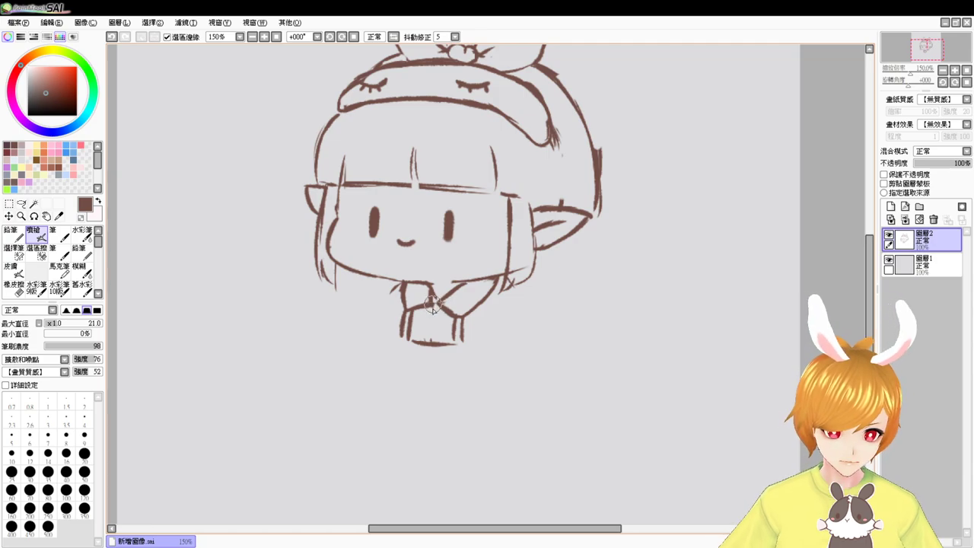
key(ctrl+z)
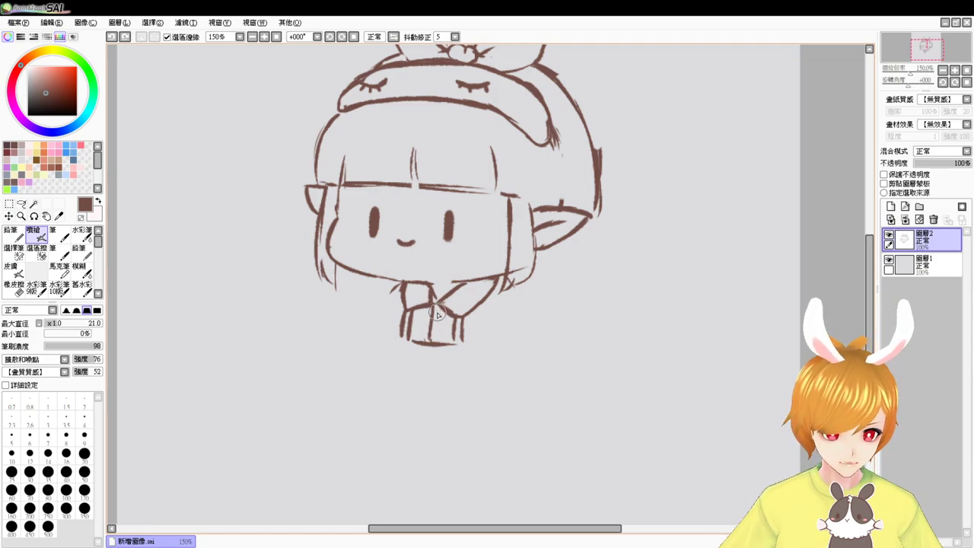
drag(438, 312, 436, 320)
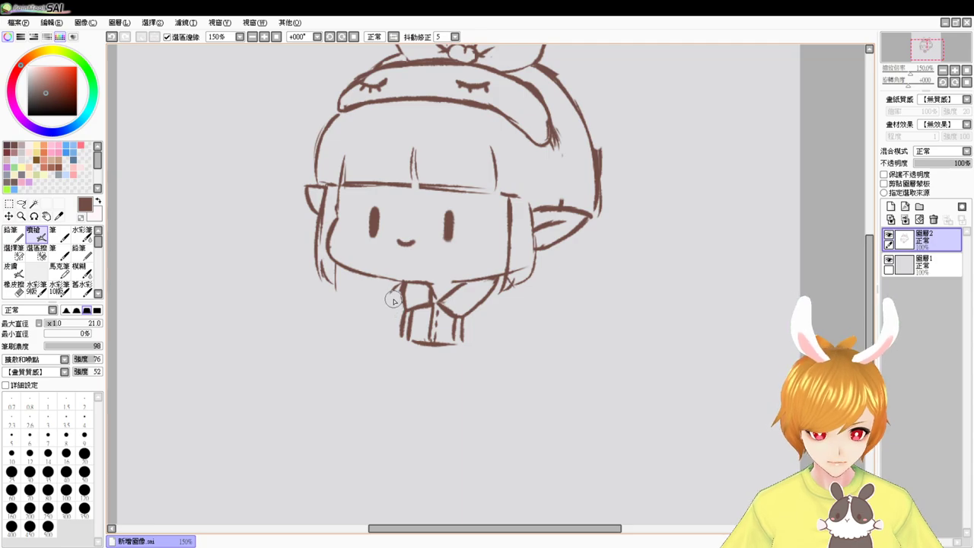
Draw the left arm outline beside the shirt and a rounded sleeve on the right side
mouse_move(391, 303)
mouse_down()
mouse_move(389, 334)
mouse_move(398, 335)
mouse_up()
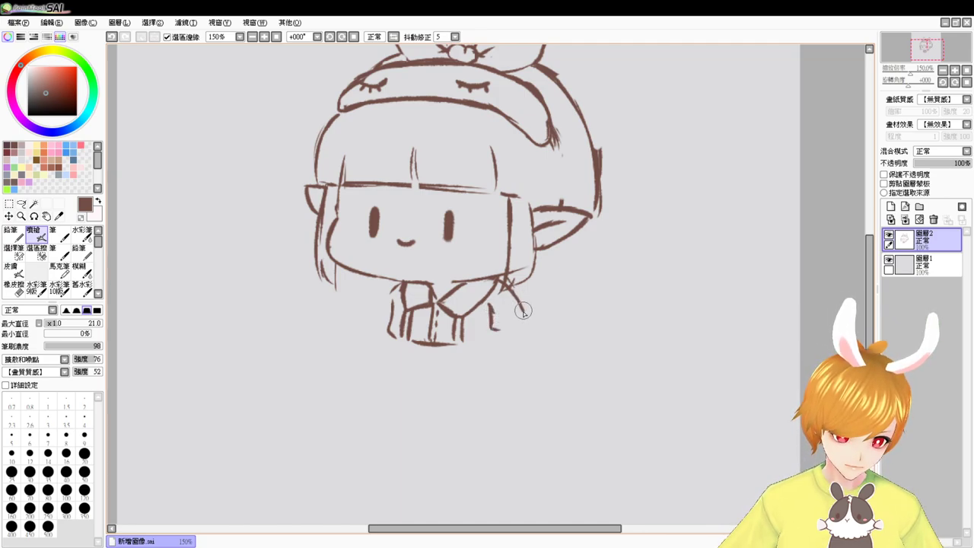
mouse_move(523, 311)
mouse_down()
mouse_move(495, 330)
mouse_move(524, 318)
mouse_up()
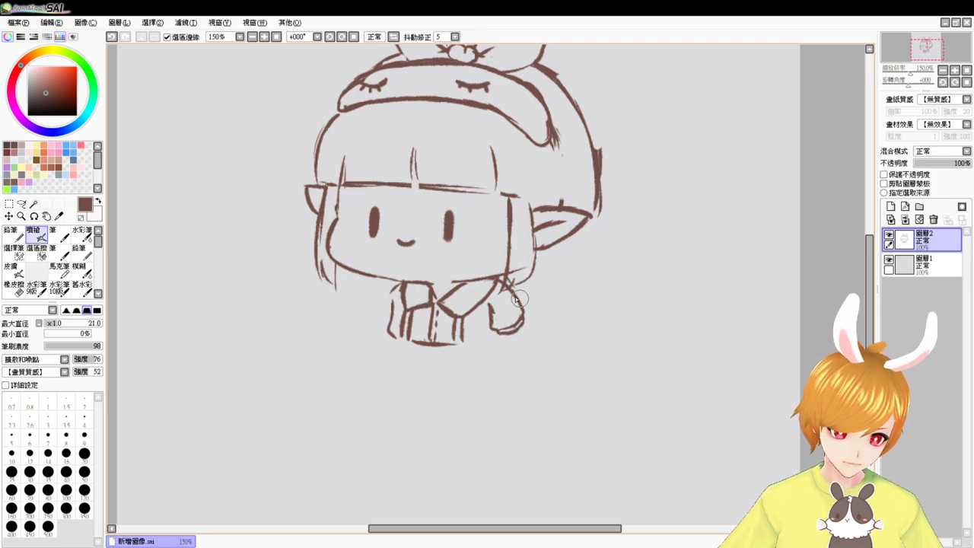
Erase and redraw the outer edge of the right collar flap where it meets the chin line
key(e)
key(v)
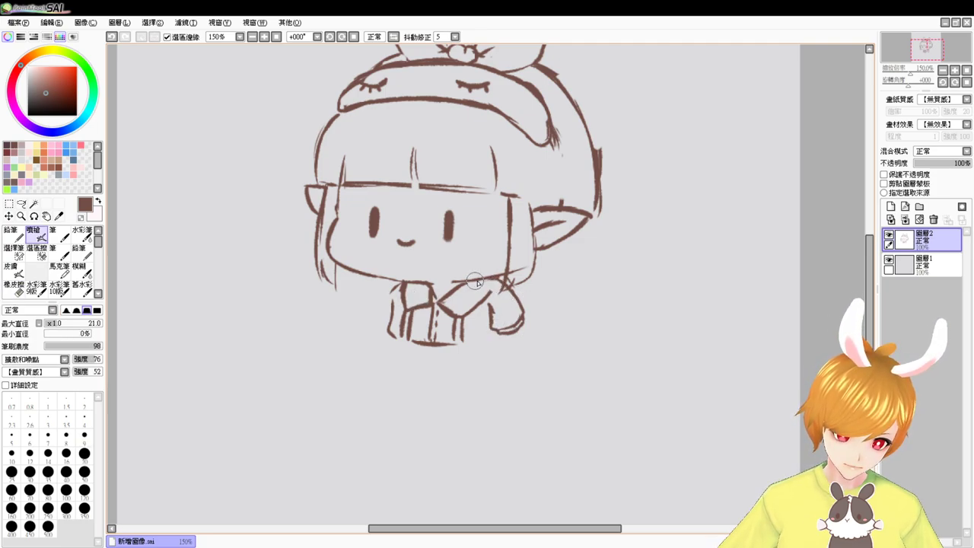
key(e)
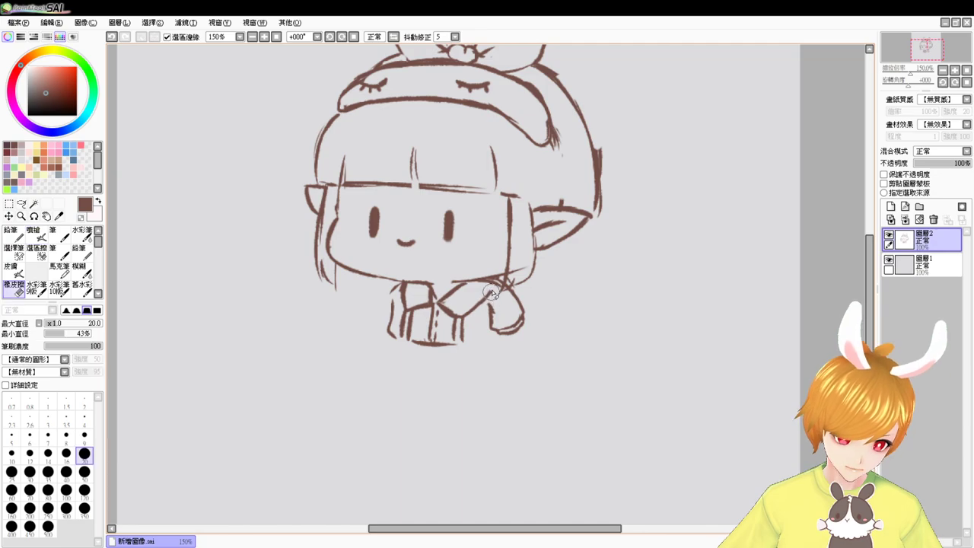
key(v)
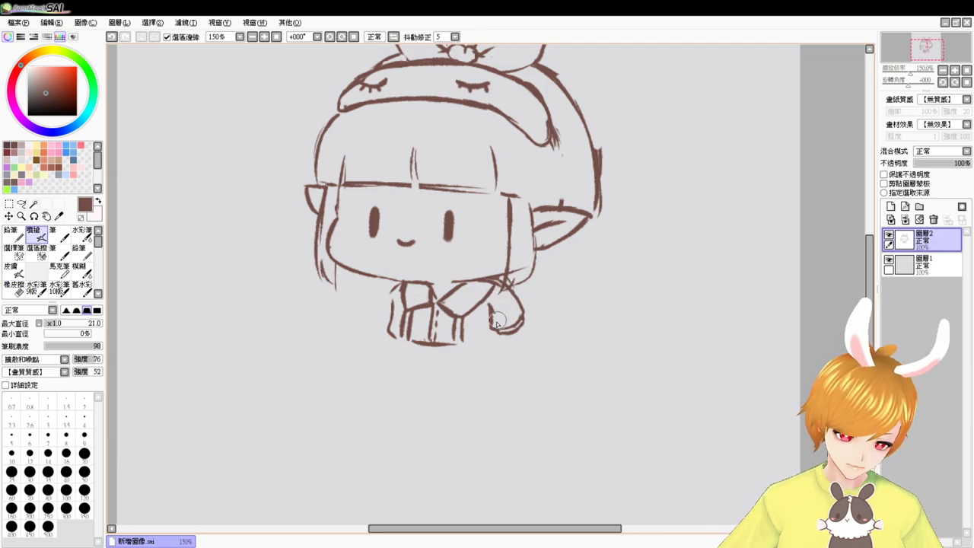
Erase the stray crossing strokes above the right sleeve and redraw the tip of the right side hair lock
key(e)
drag(510, 284, 517, 270)
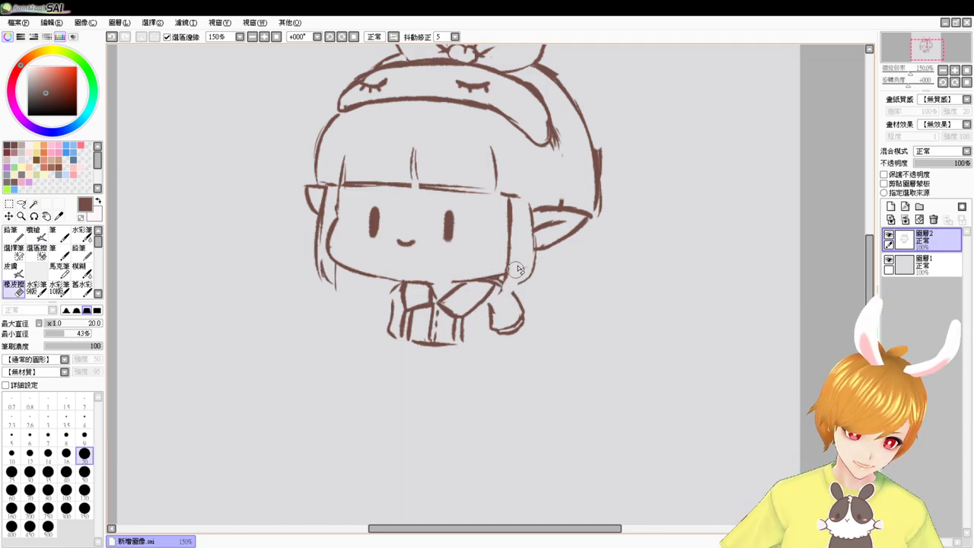
key(v)
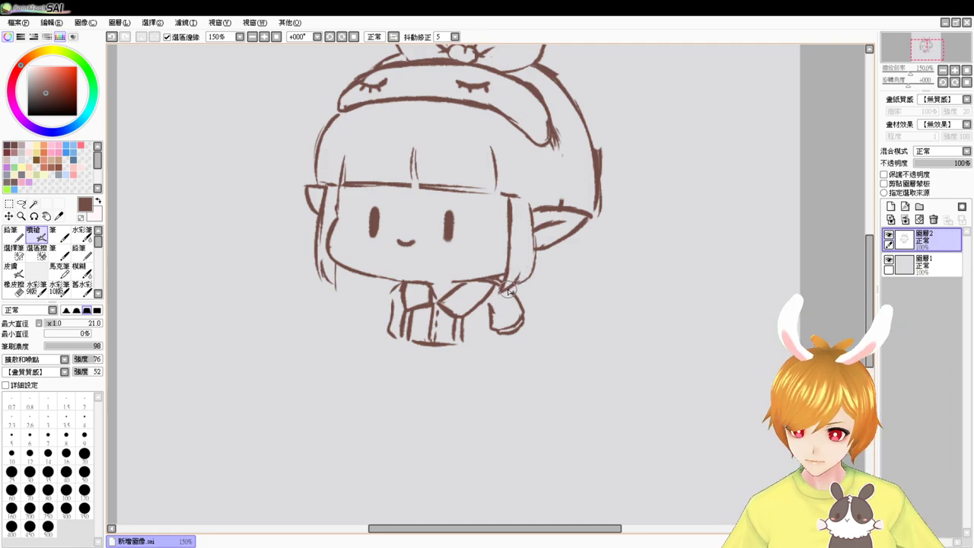
Add short wrist lines below the right sleeve's cuff and draw the outer outline and cuff of the left sleeve
scroll(508, 289, up, 1)
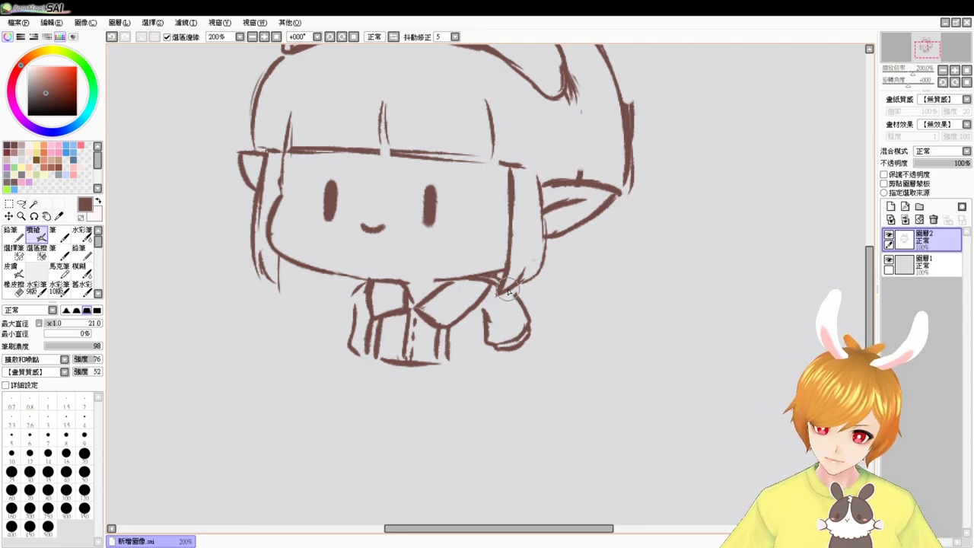
drag(449, 349, 474, 328)
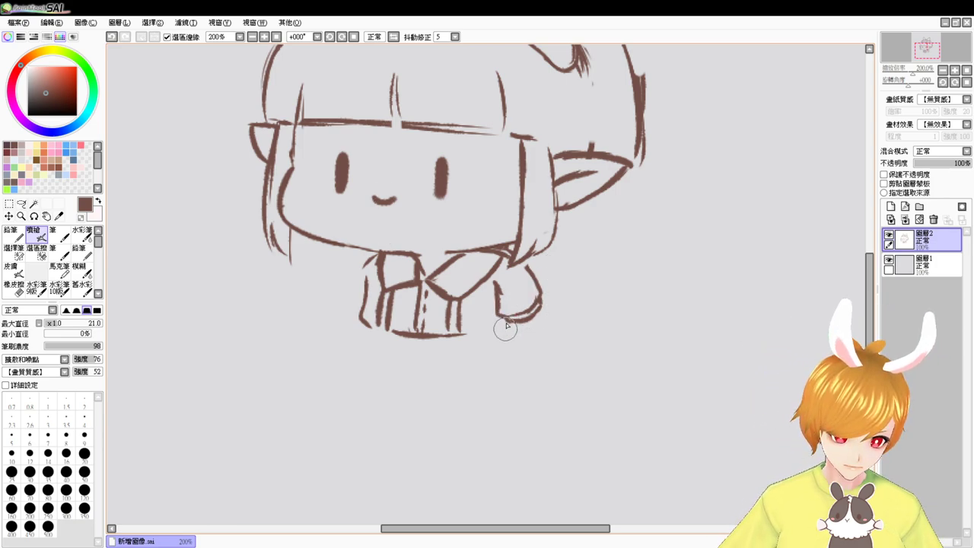
drag(509, 324, 535, 312)
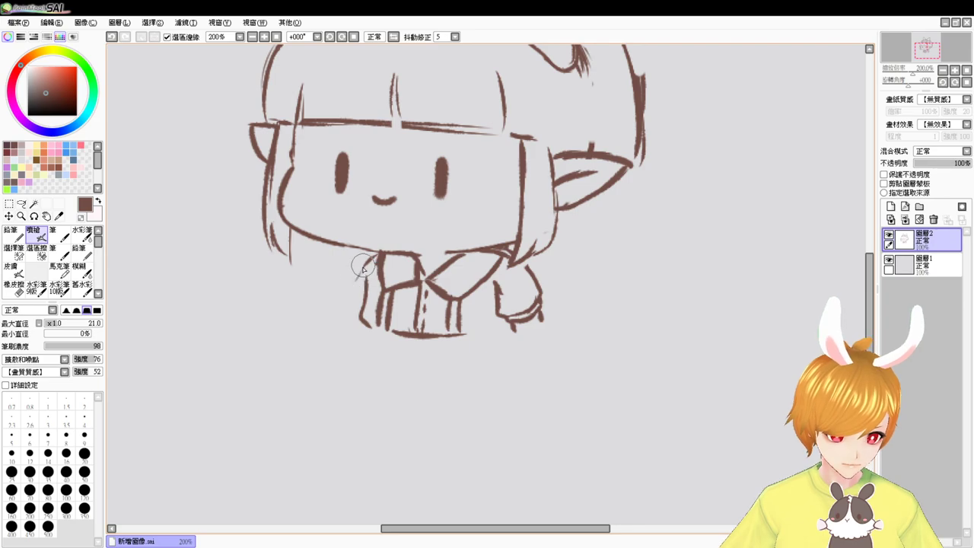
mouse_move(374, 255)
mouse_down()
mouse_move(348, 283)
mouse_move(349, 306)
mouse_move(371, 327)
mouse_up()
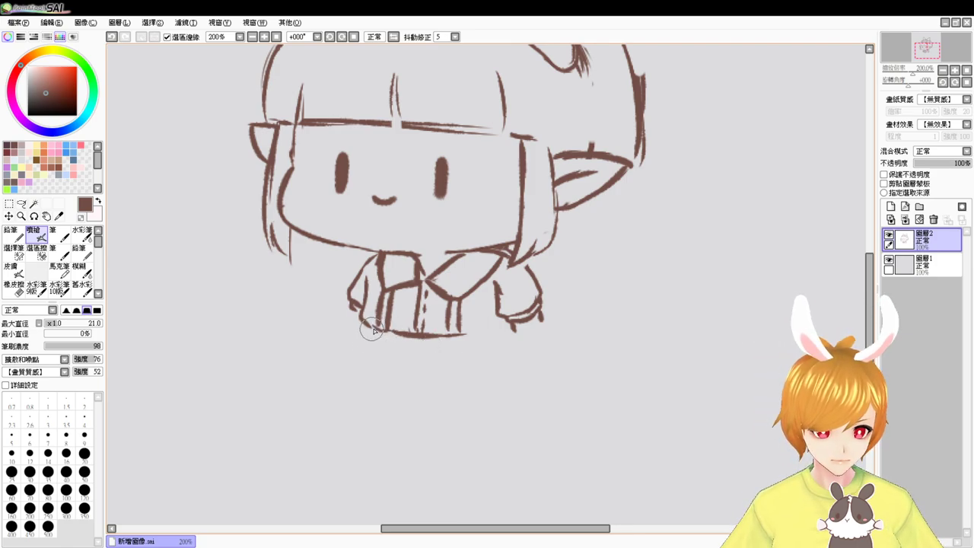
Draw the two flaring side lines of a skirt downward from the shirt's waist
drag(371, 327, 342, 394)
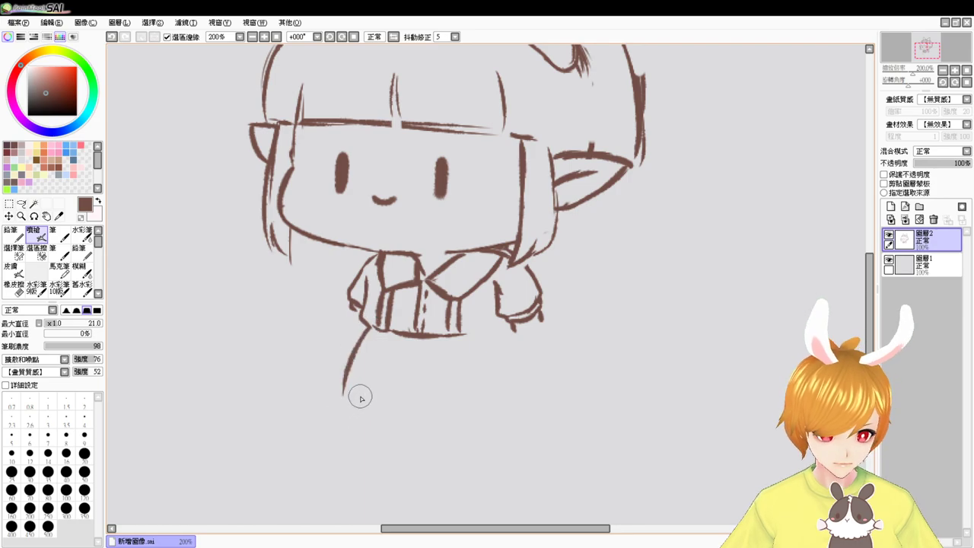
drag(509, 333, 525, 394)
key(ctrl+z)
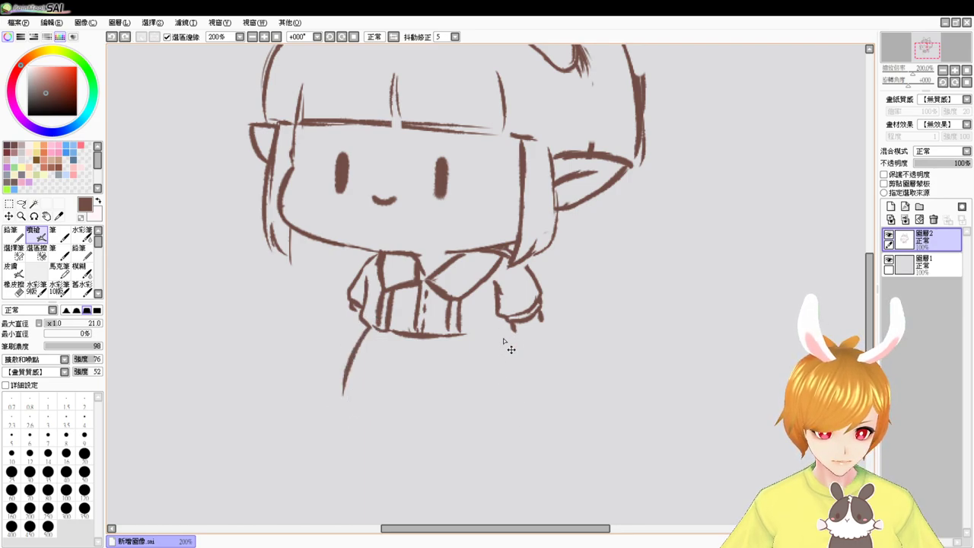
drag(504, 332, 535, 397)
Close the skirt with a gently curved hem line between its two sides
mouse_move(342, 394)
mouse_down()
mouse_move(476, 403)
mouse_move(427, 409)
mouse_move(528, 397)
mouse_move(445, 410)
mouse_move(500, 407)
mouse_up()
key(ctrl+z)
key(ctrl+z)
key(ctrl+z)
key(ctrl+z)
drag(424, 410, 502, 406)
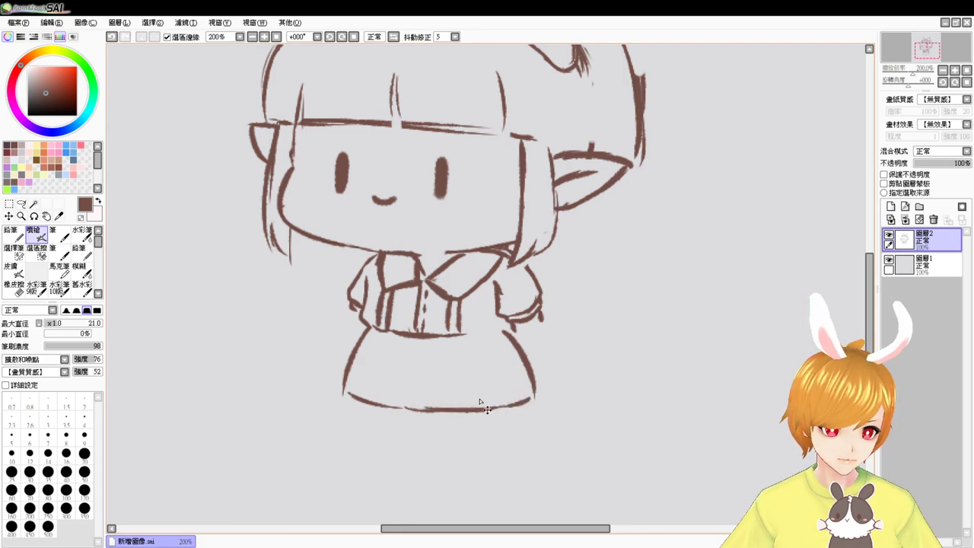
key(ctrl+z)
drag(441, 409, 499, 401)
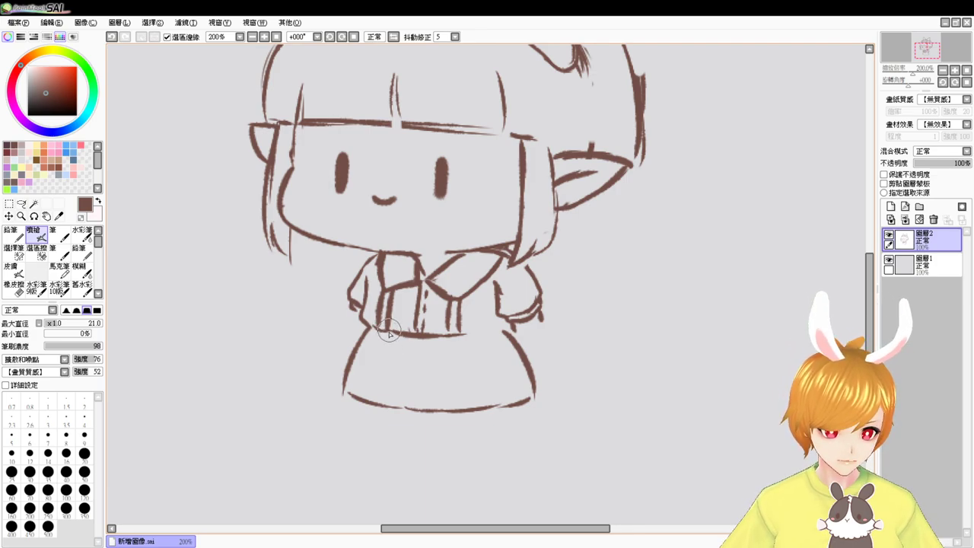
Draw a rounded apron on the skirt front with a scalloped lower edge, and extend the waistline to the right
drag(385, 326, 377, 376)
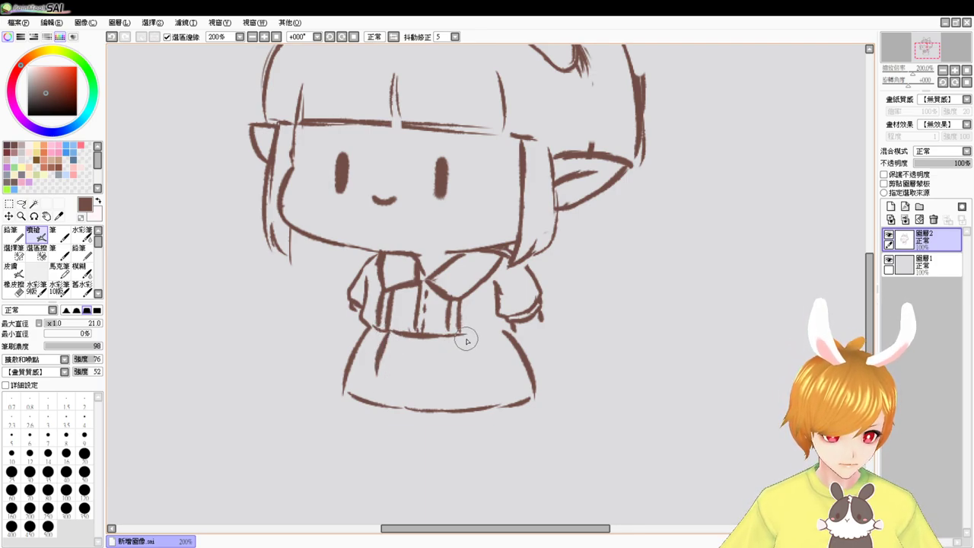
drag(478, 334, 497, 333)
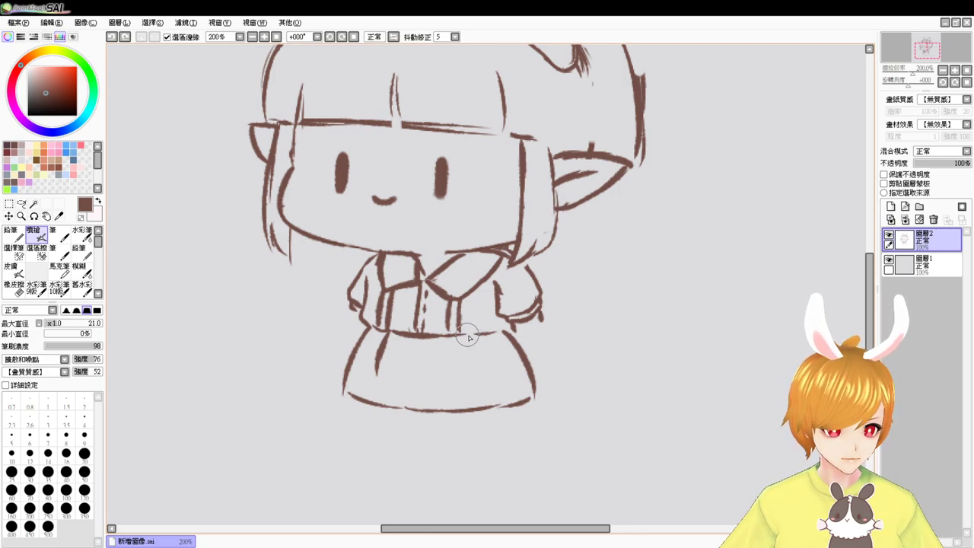
drag(472, 335, 481, 377)
drag(375, 375, 476, 385)
key(ctrl+z)
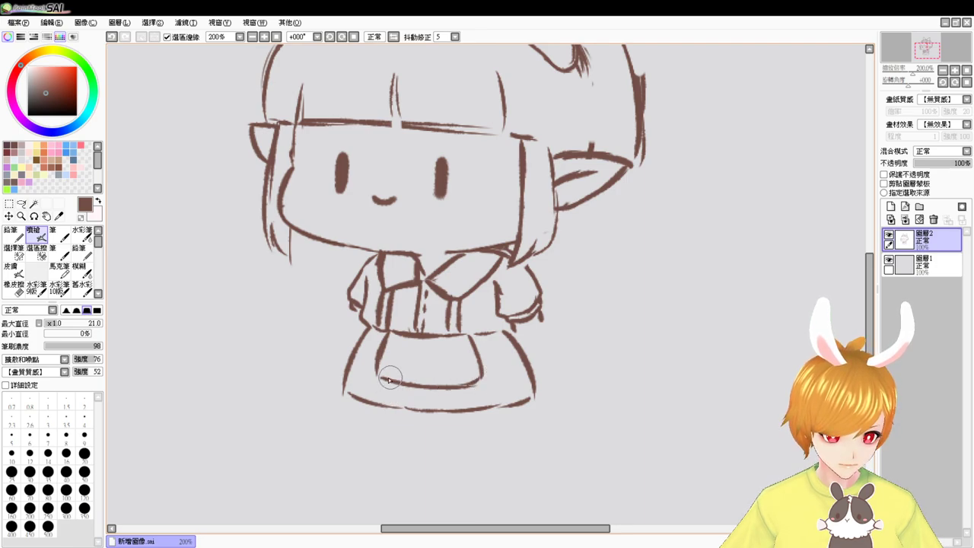
mouse_move(378, 379)
mouse_down()
mouse_move(428, 391)
mouse_move(479, 383)
mouse_up()
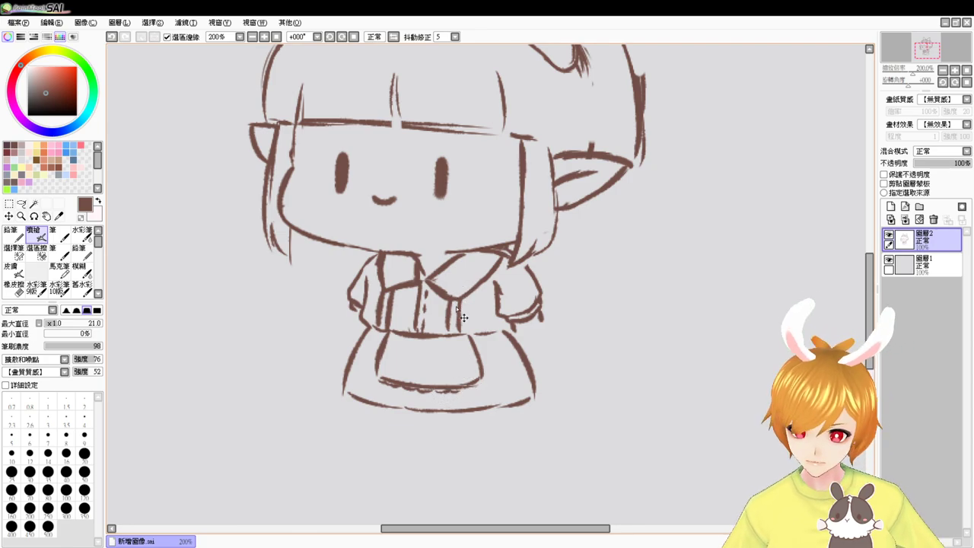
Add a thin wavy trim line along the lower edge of the right collar flap with a size 8 brush
scroll(456, 306, up, 1)
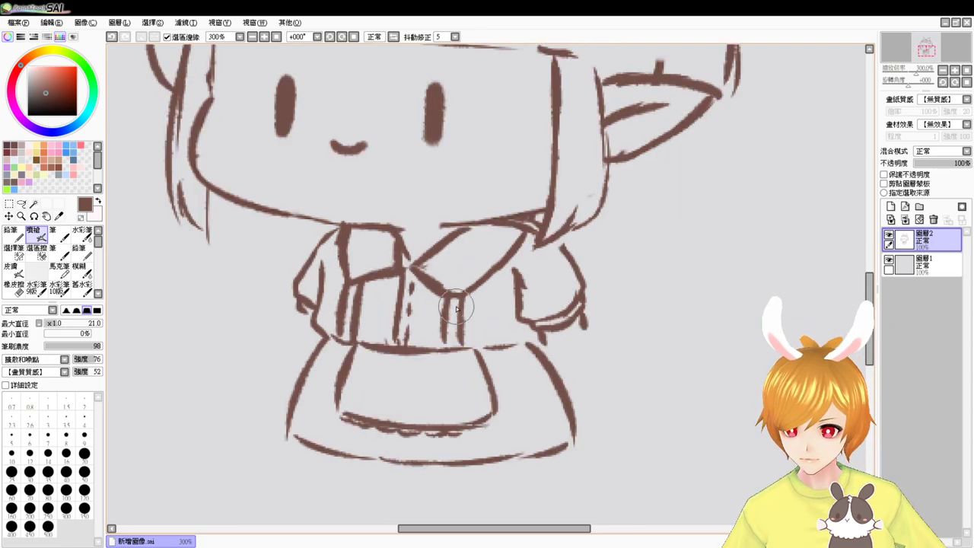
drag(481, 277, 477, 322)
mouse_move(432, 295)
mouse_down()
mouse_move(435, 343)
mouse_move(493, 325)
mouse_move(530, 281)
mouse_up()
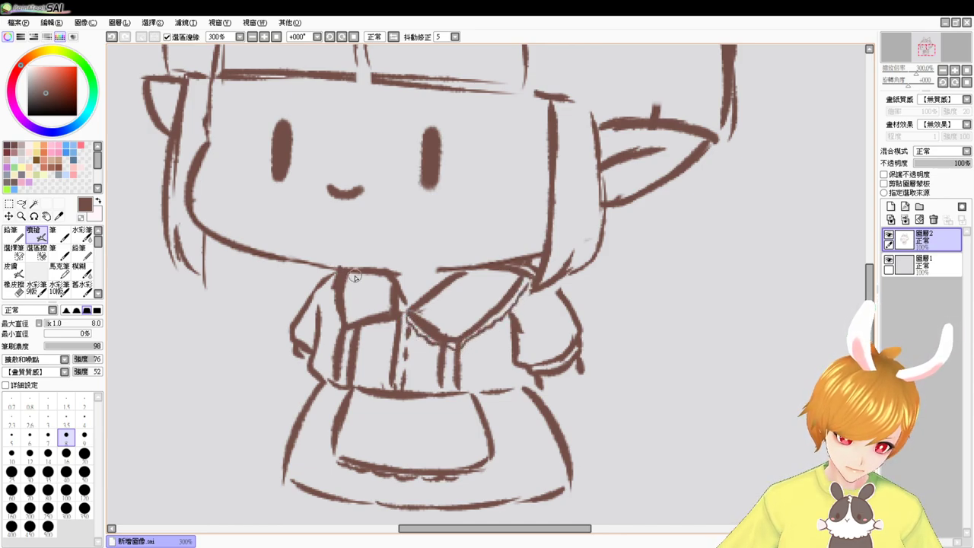
Thin the left collar flap's outer edge with a size 9 eraser and add a wavy trim line along the flap
key(e)
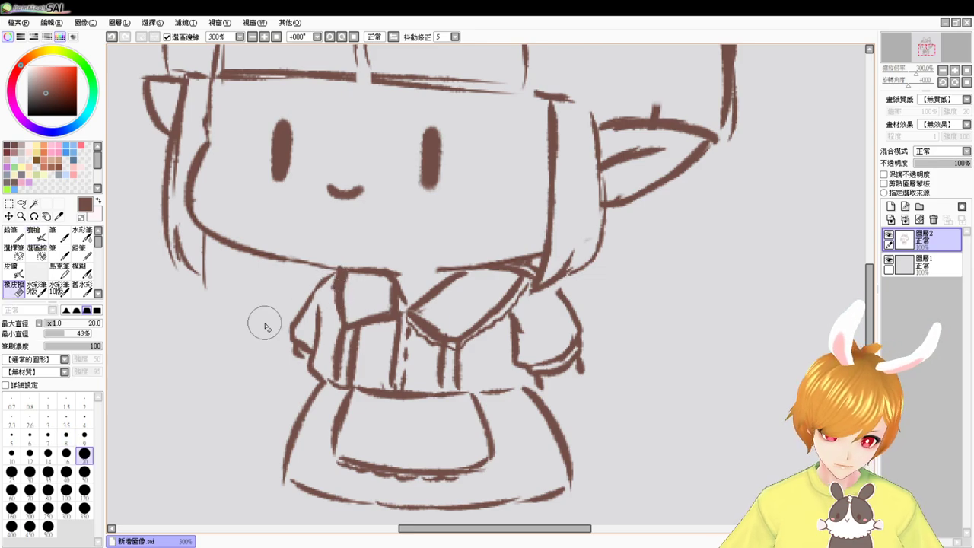
key(bracketleft)
key(bracketleft)
key(bracketleft)
key(bracketleft)
key(bracketleft)
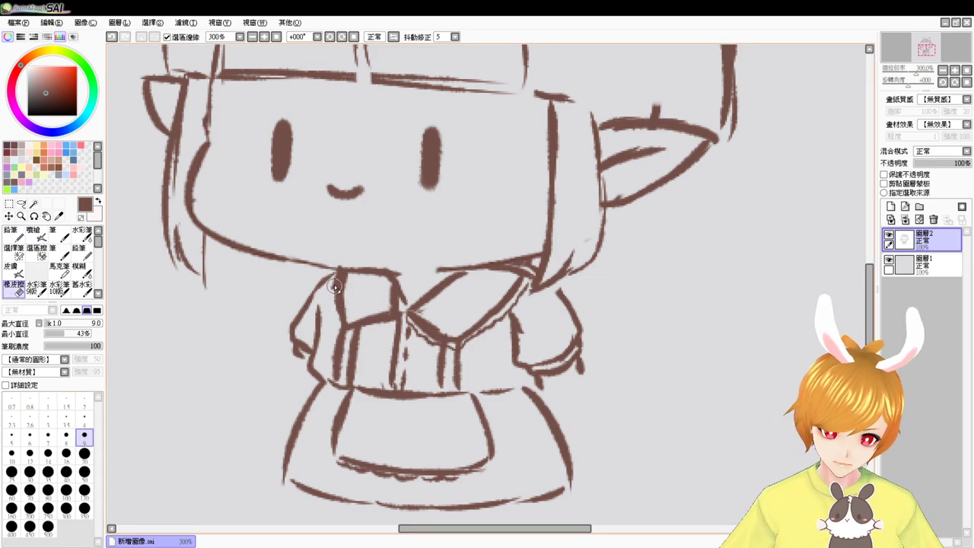
drag(335, 286, 339, 324)
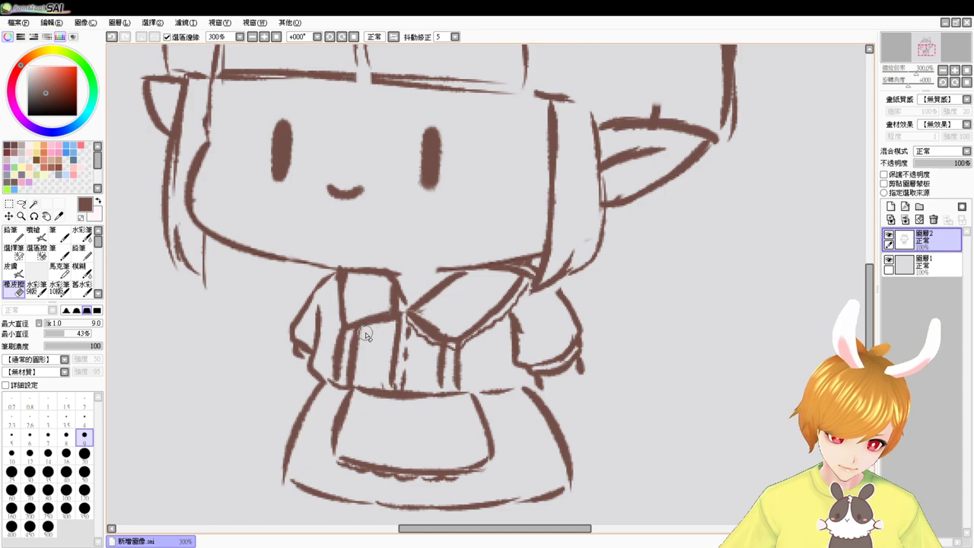
key(b)
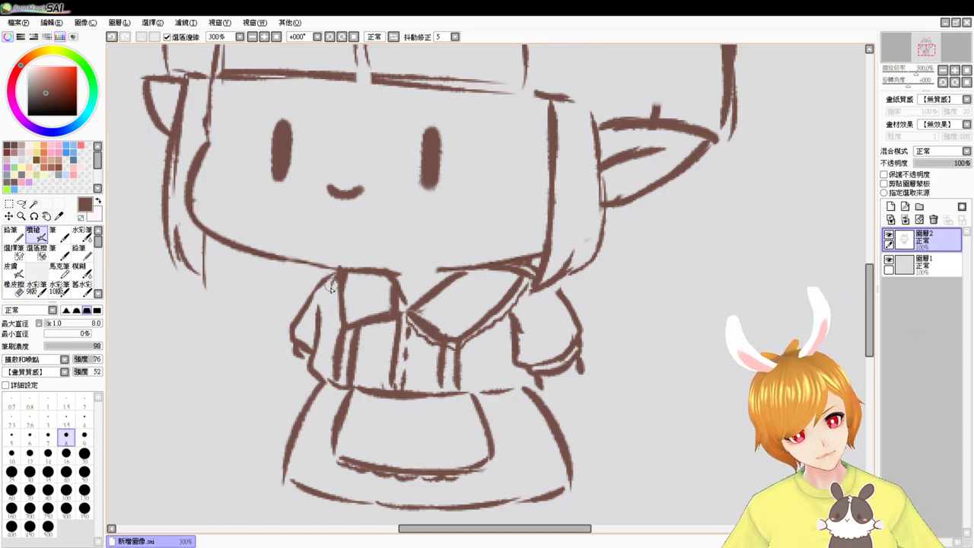
mouse_move(337, 268)
mouse_down()
mouse_move(338, 330)
mouse_move(398, 315)
mouse_up()
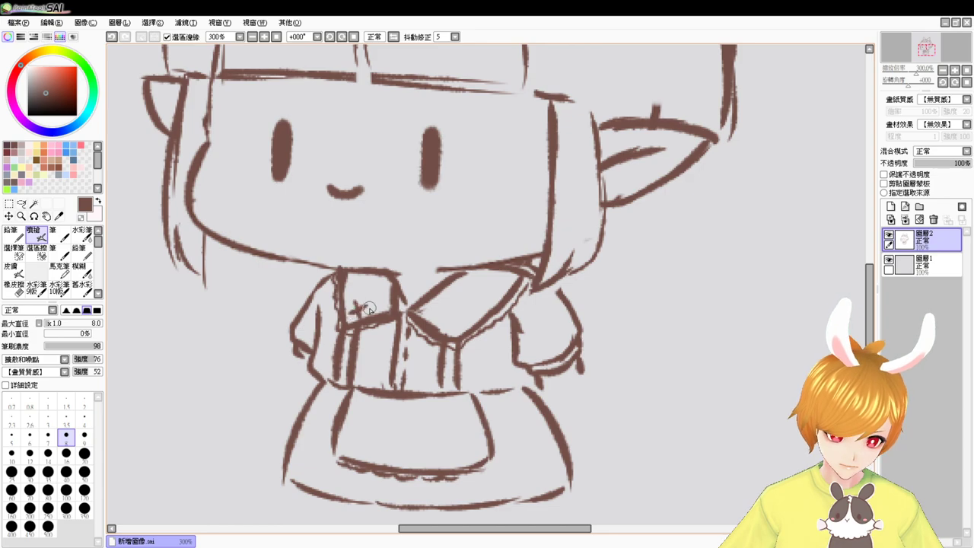
Draw a small X on the left collar flap and a small Roman numeral III emblem on the right one
key(ctrl+z)
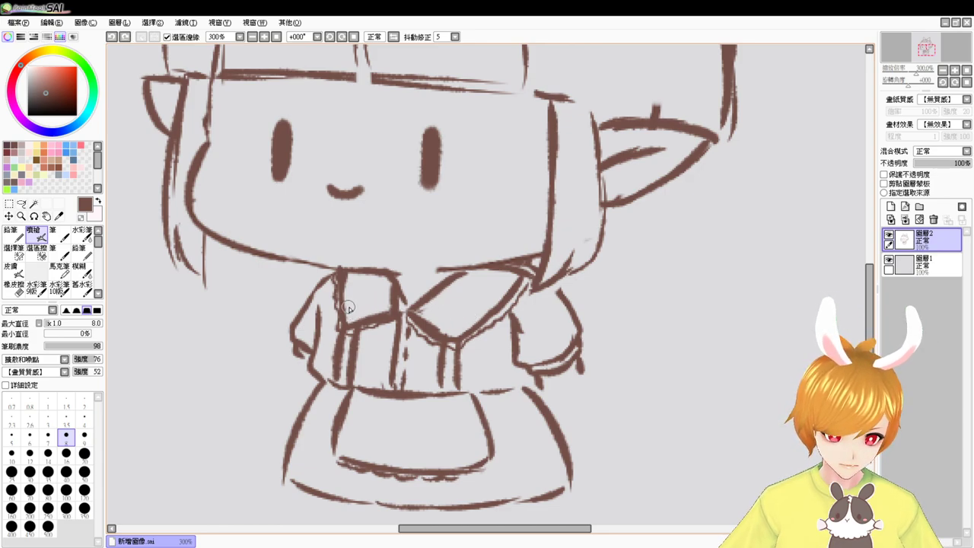
drag(349, 308, 361, 319)
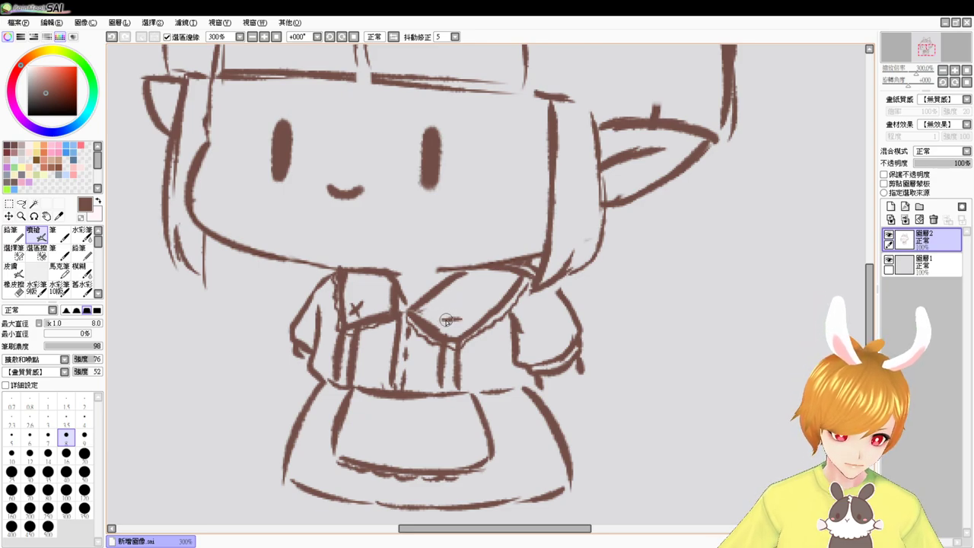
key(ctrl+z)
drag(441, 317, 459, 316)
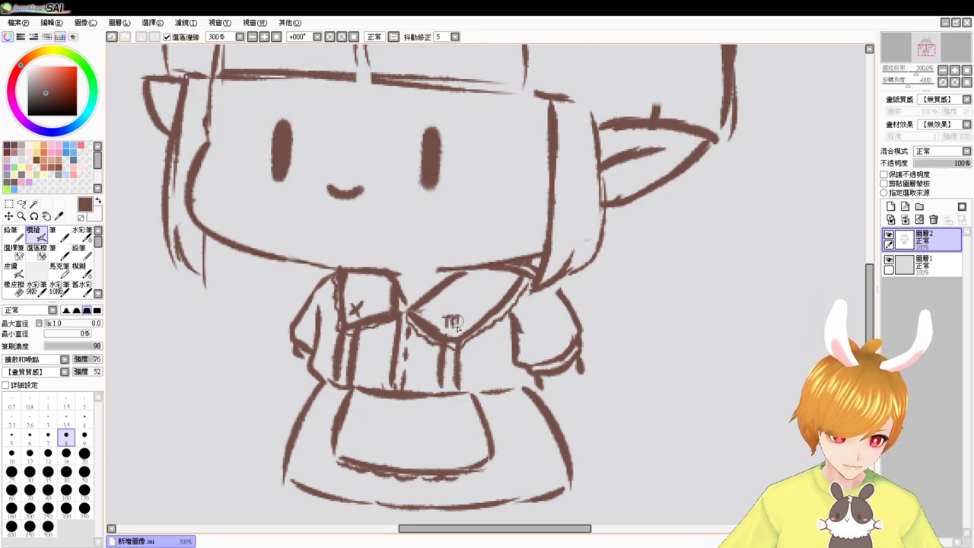
mouse_move(469, 373)
mouse_down()
mouse_move(480, 374)
mouse_move(453, 339)
mouse_up()
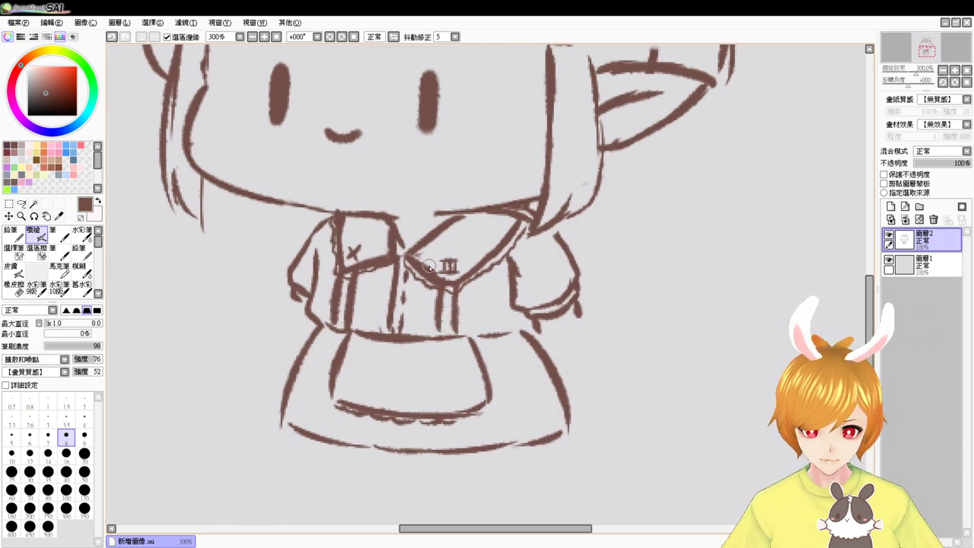
Erase the mouth and redraw it with a size 12 brush as a slanted smirk rising to the right
mouse_move(375, 152)
mouse_down()
mouse_move(395, 224)
mouse_move(344, 198)
mouse_move(345, 208)
mouse_move(370, 200)
mouse_move(356, 220)
mouse_move(347, 214)
mouse_move(365, 205)
mouse_move(334, 203)
mouse_move(372, 206)
mouse_move(363, 218)
mouse_move(390, 229)
mouse_up()
key(e)
key(v)
key(ctrl+z)
key(ctrl+z)
key(ctrl+z)
key(ctrl+z)
key(ctrl+z)
key(ctrl+z)
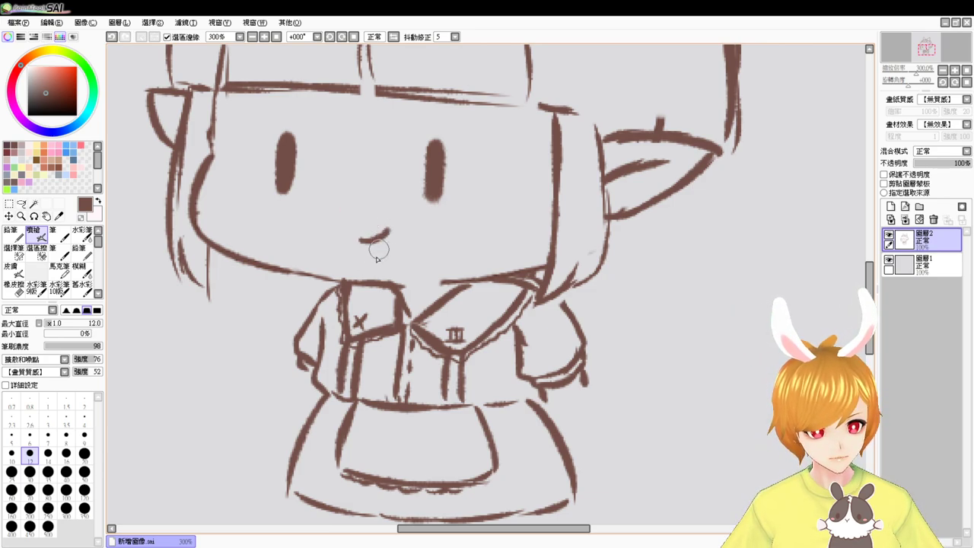
Add short vertical gather marks above the waist and thicken the waistline along the top of the apron
drag(654, 338, 672, 269)
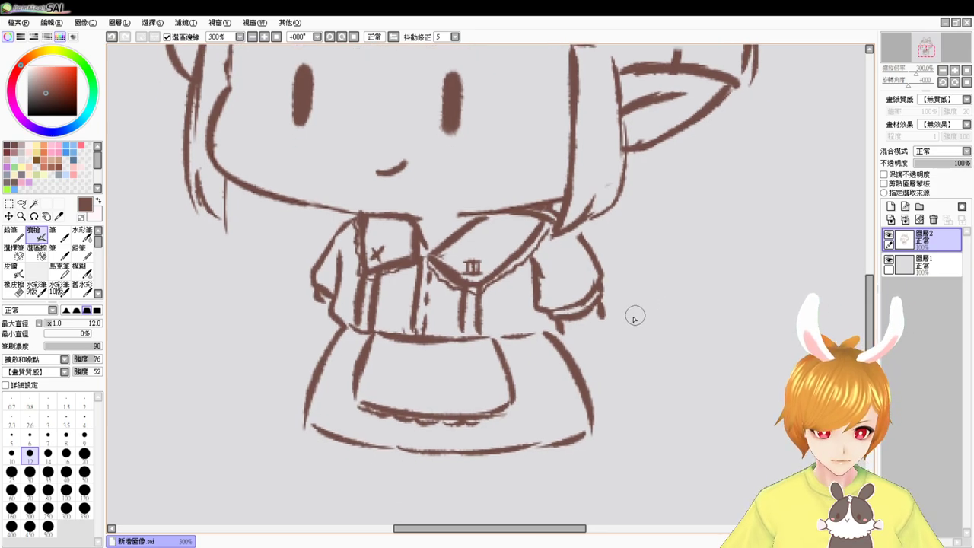
mouse_move(515, 321)
mouse_down()
mouse_move(506, 344)
mouse_move(551, 328)
mouse_move(497, 344)
mouse_move(546, 335)
mouse_up()
key(ctrl+z)
key(ctrl+z)
key(ctrl+z)
drag(376, 336, 481, 342)
key(ctrl+z)
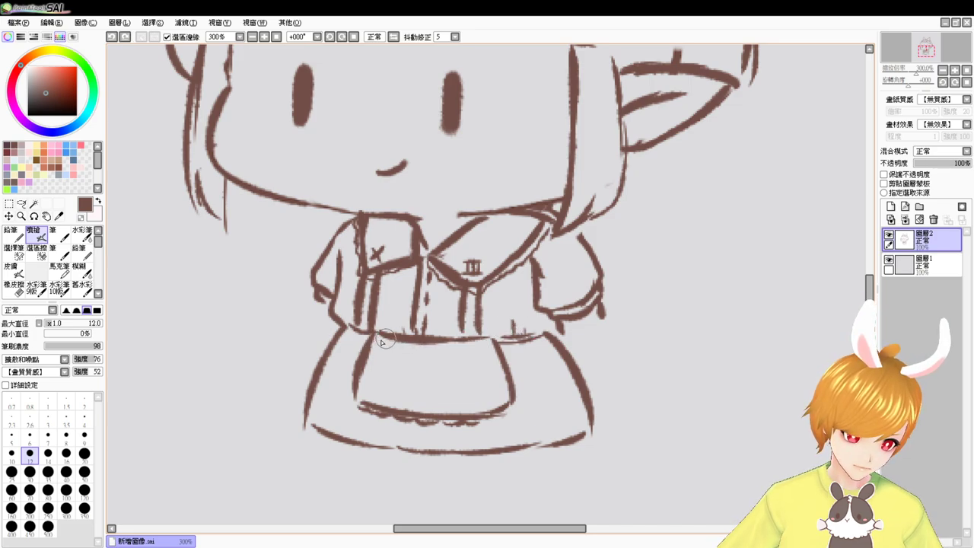
mouse_move(375, 334)
mouse_down()
mouse_move(451, 345)
mouse_move(487, 342)
mouse_up()
drag(345, 327, 379, 336)
key(ctrl+z)
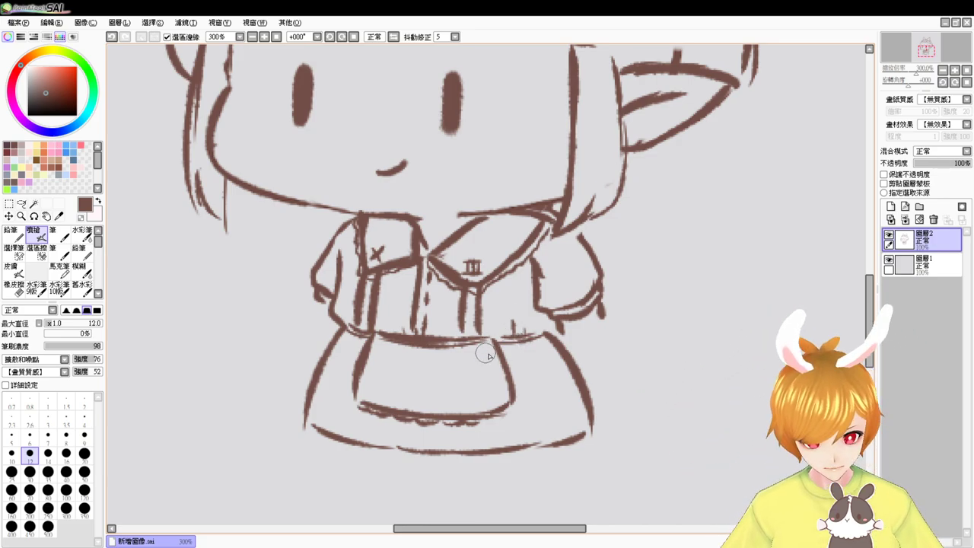
Erase the skirt's pointed lower corners and redraw both as rounded curves
key(e)
drag(305, 422, 309, 437)
key(b)
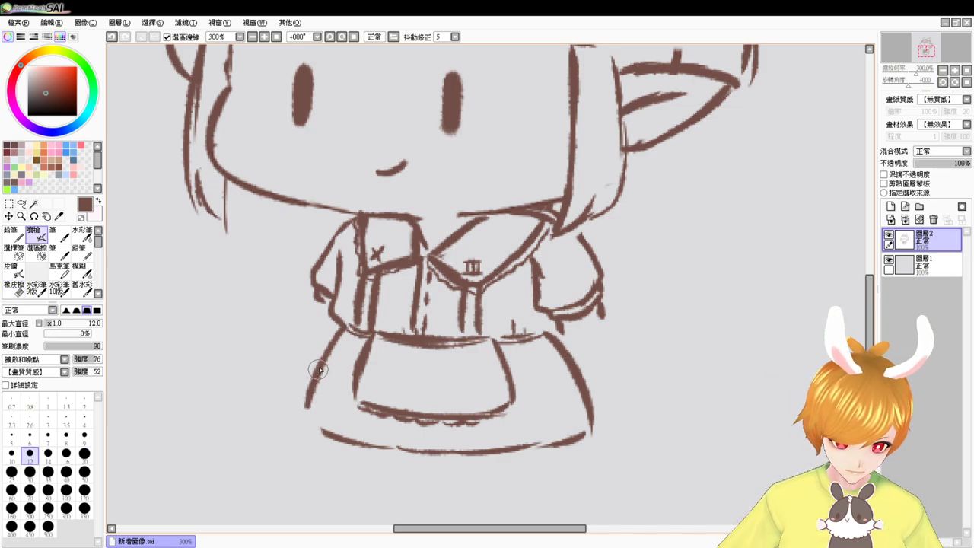
mouse_move(319, 373)
mouse_down()
mouse_move(312, 422)
mouse_move(337, 437)
mouse_up()
key(e)
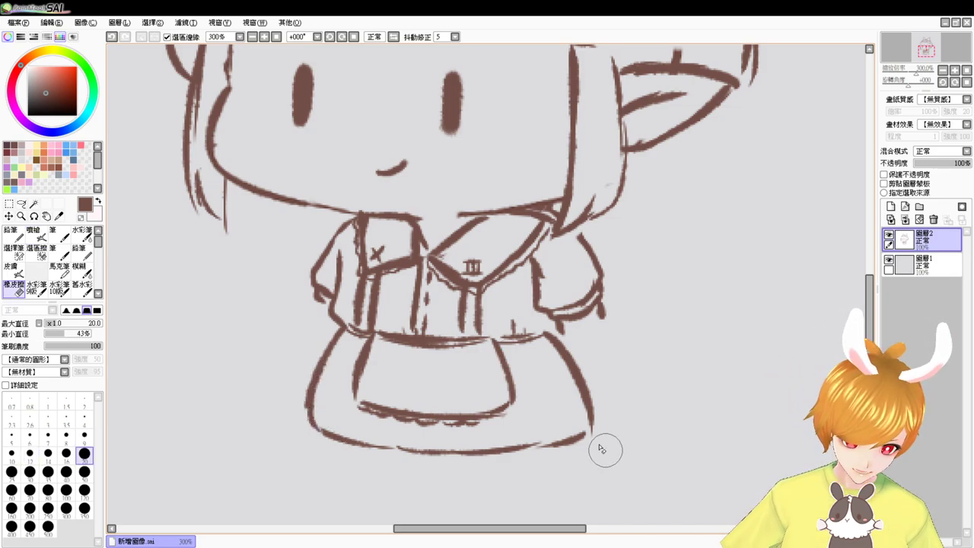
drag(599, 412, 595, 435)
key(b)
mouse_move(585, 394)
mouse_down()
mouse_move(591, 422)
mouse_move(573, 446)
mouse_move(579, 440)
mouse_up()
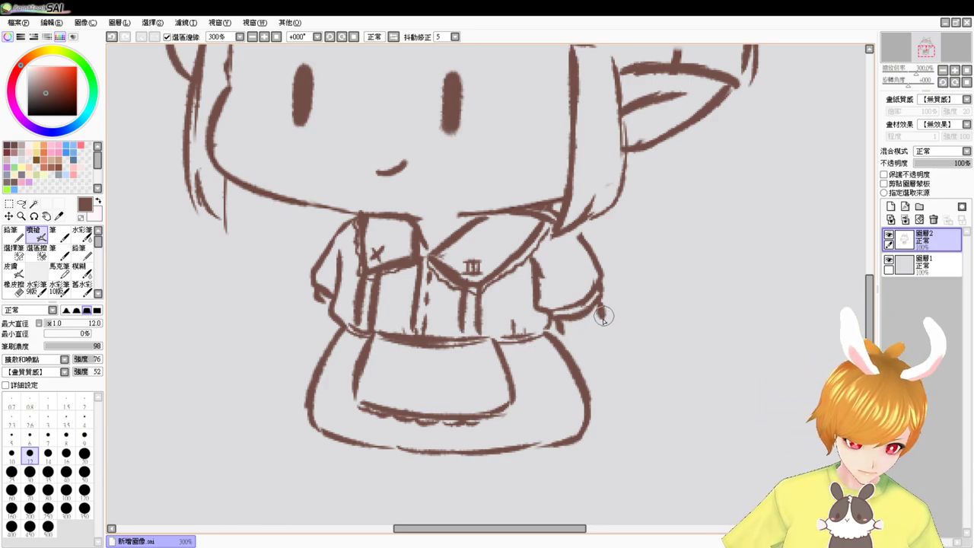
Draw the right forearm's outer line slanting inward from the sleeve cuff to the skirt's side
mouse_move(603, 307)
mouse_down()
mouse_move(602, 322)
mouse_move(570, 346)
mouse_up()
key(ctrl+z)
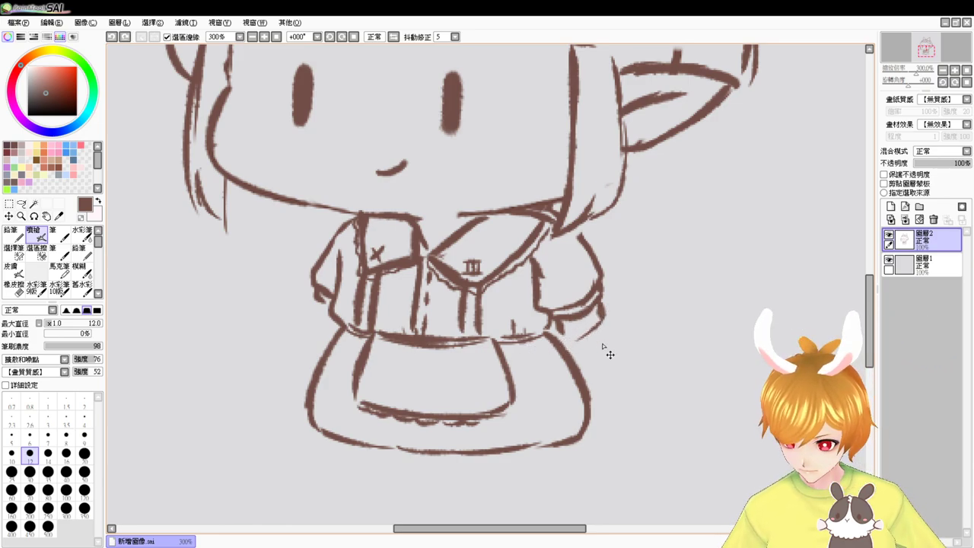
key(ctrl+z)
drag(602, 316, 585, 350)
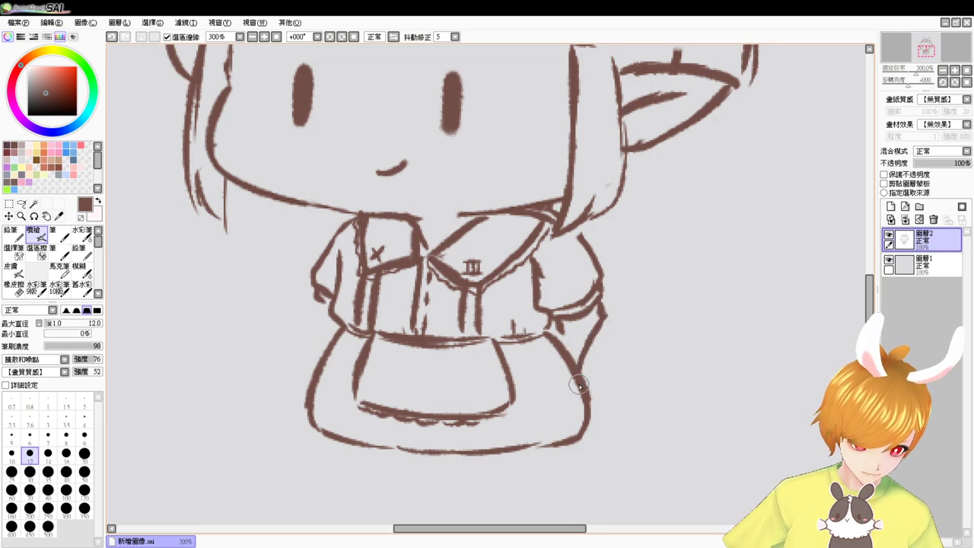
Sketch the left forearm with short slanted strokes running down from the left sleeve cuff toward the skirt
drag(312, 289, 318, 316)
drag(317, 312, 320, 337)
key(ctrl+z)
drag(313, 296, 328, 338)
mouse_move(317, 292)
mouse_down()
mouse_move(332, 306)
mouse_move(327, 335)
mouse_up()
drag(315, 289, 298, 296)
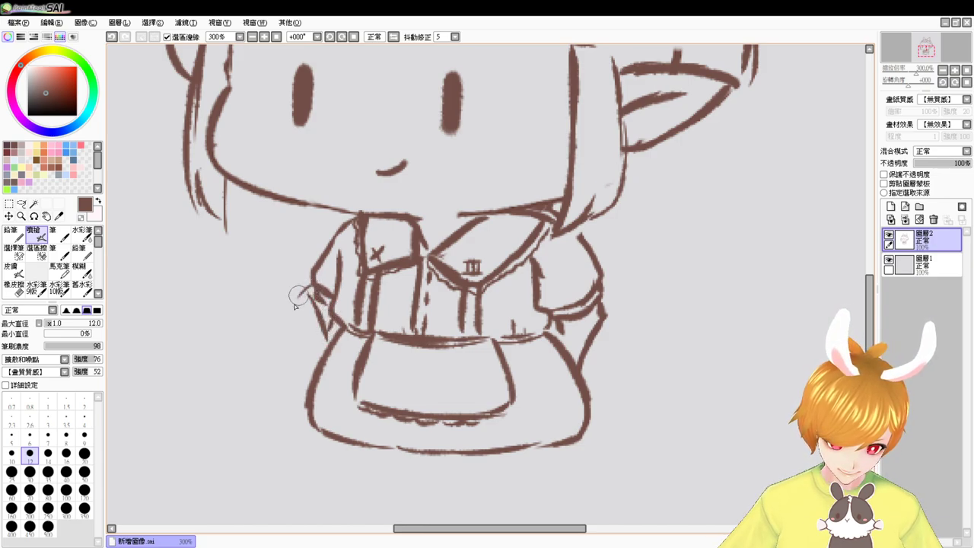
key(ctrl+z)
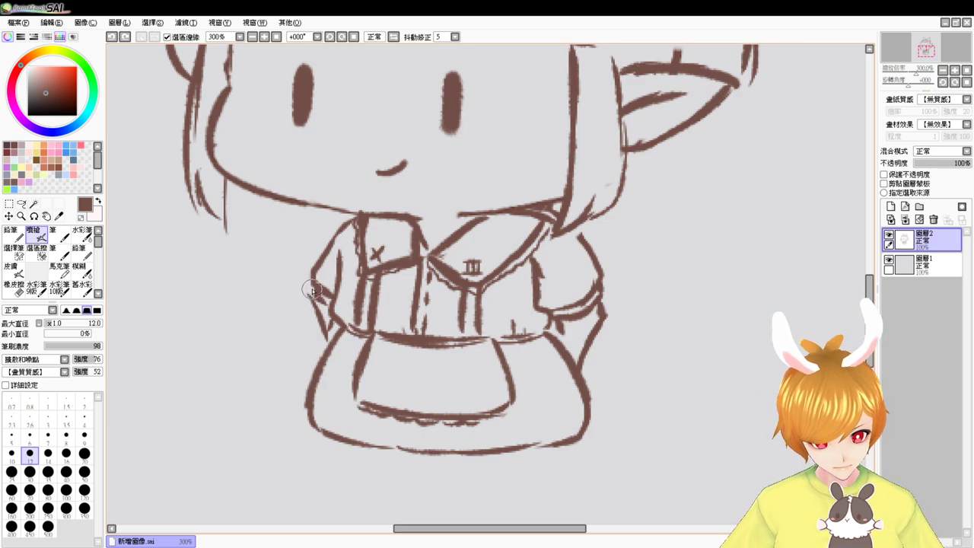
mouse_move(311, 289)
mouse_down()
mouse_move(300, 296)
mouse_move(318, 353)
mouse_move(309, 308)
mouse_move(318, 337)
mouse_up()
key(ctrl+z)
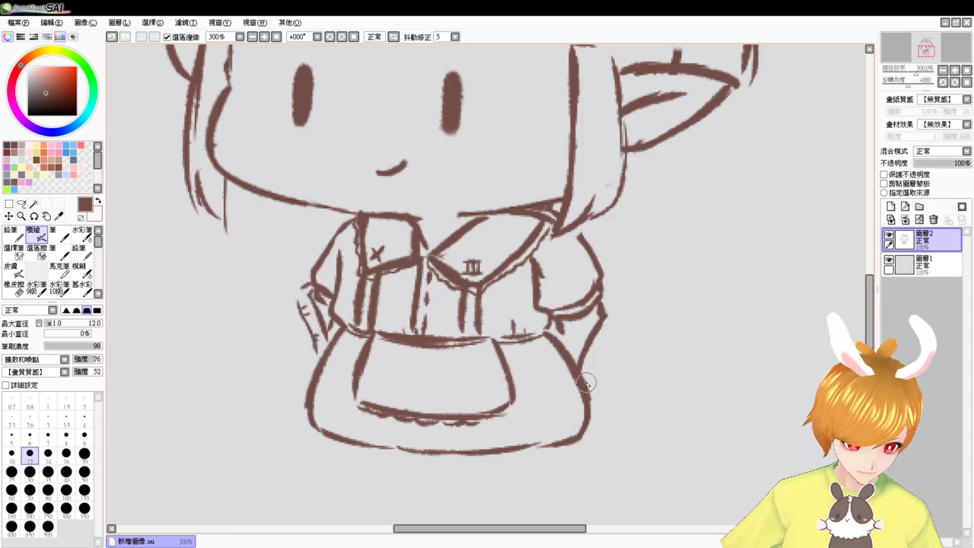
Sketch a long flared lower sleeve on the right, slanting outward from the puff sleeve cuff to a rounded end beside the skirt
mouse_move(587, 378)
mouse_down()
mouse_move(609, 334)
mouse_move(602, 296)
mouse_move(615, 318)
mouse_move(576, 366)
mouse_up()
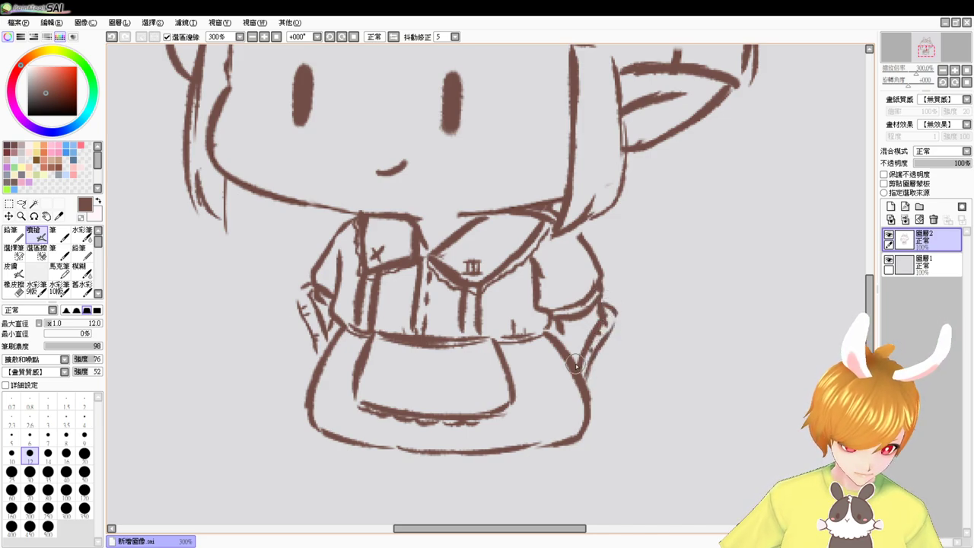
click(627, 345)
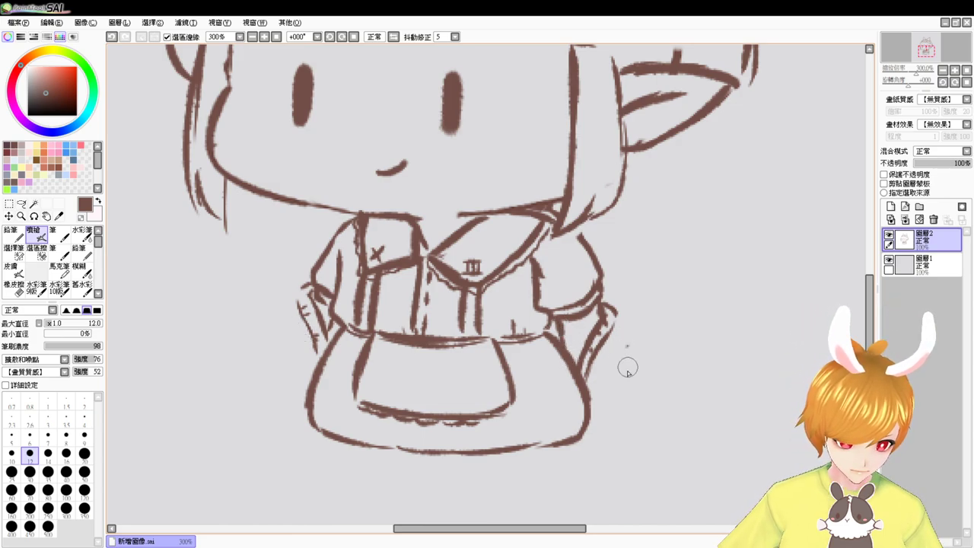
drag(623, 344, 653, 384)
key(ctrl+z)
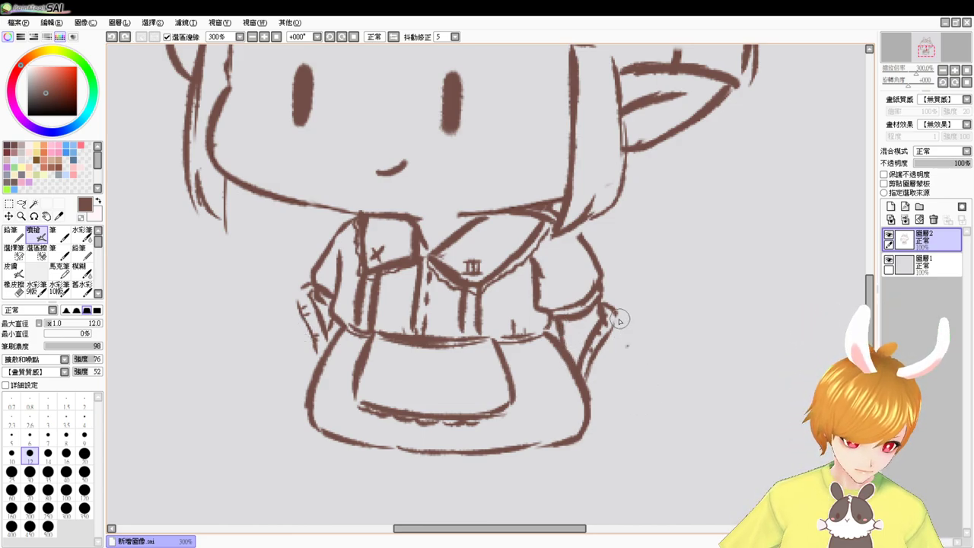
drag(618, 316, 668, 397)
mouse_move(595, 438)
mouse_down()
mouse_move(604, 393)
mouse_move(672, 389)
mouse_up()
drag(682, 353, 670, 385)
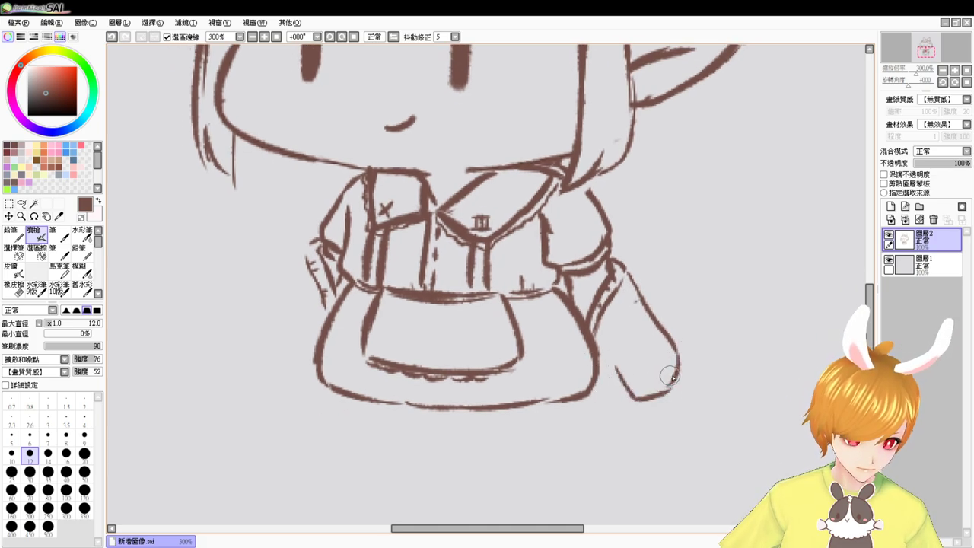
Replace the right forearm line with the flared sleeve's near-vertical inner edge and erase the skirt's right corner behind it
key(e)
drag(602, 292, 596, 328)
key(b)
mouse_move(611, 277)
mouse_down()
mouse_move(582, 302)
mouse_move(597, 286)
mouse_move(576, 326)
mouse_move(591, 317)
mouse_move(567, 334)
mouse_move(586, 308)
mouse_move(580, 384)
mouse_up()
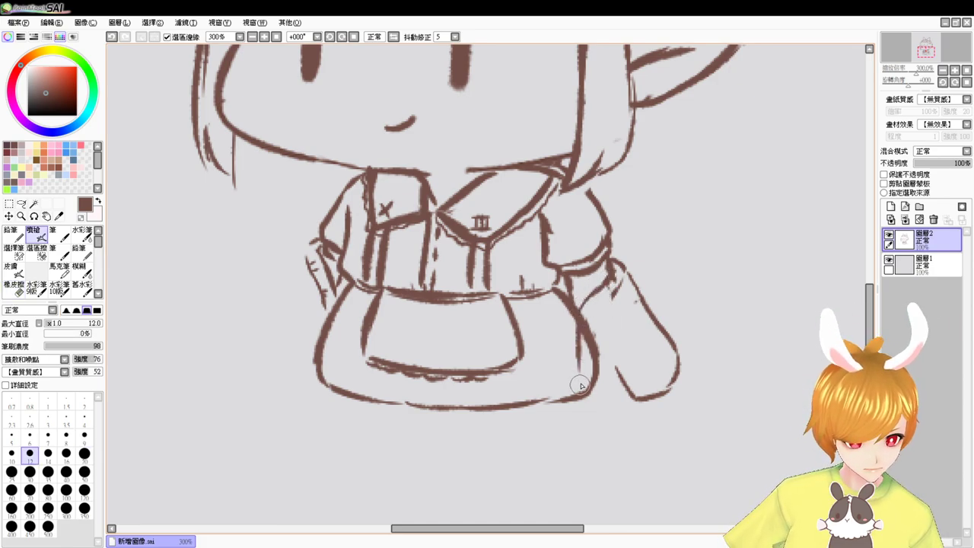
key(ctrl+z)
drag(579, 318, 575, 389)
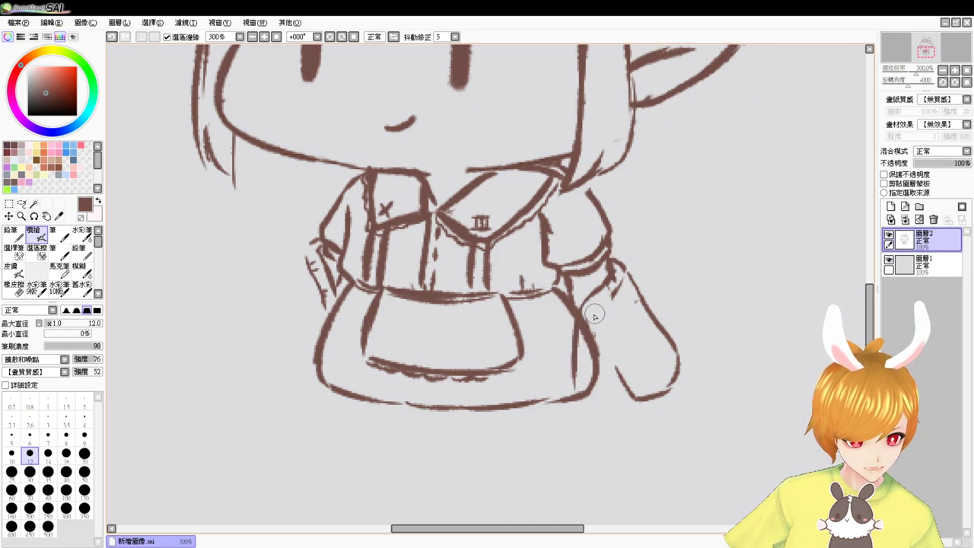
mouse_move(594, 311)
mouse_down()
mouse_move(583, 371)
mouse_move(584, 315)
mouse_move(583, 328)
mouse_move(587, 343)
mouse_move(595, 318)
mouse_move(590, 398)
mouse_move(593, 333)
mouse_move(582, 342)
mouse_move(582, 304)
mouse_move(574, 381)
mouse_up()
key(e)
key(b)
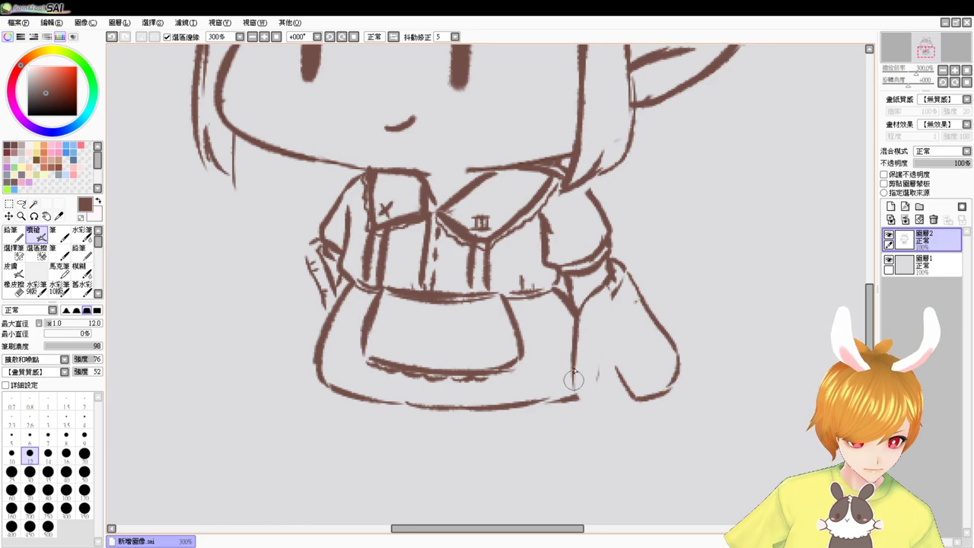
Draw the right flared sleeve's bottom hem, doubled rounded tip and inner fold lines
mouse_move(606, 302)
mouse_down()
mouse_move(583, 348)
mouse_move(578, 398)
mouse_move(626, 387)
mouse_move(627, 395)
mouse_move(580, 400)
mouse_up()
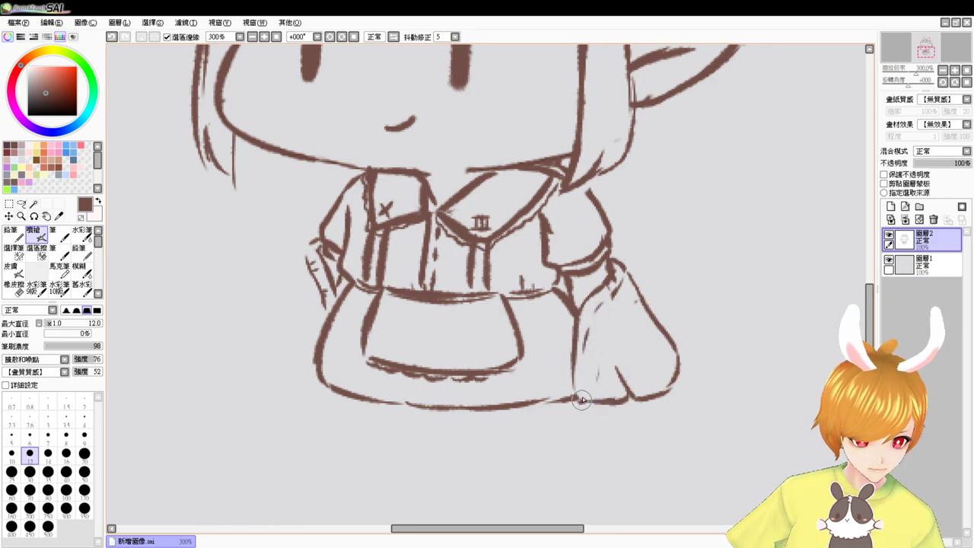
drag(584, 364, 586, 381)
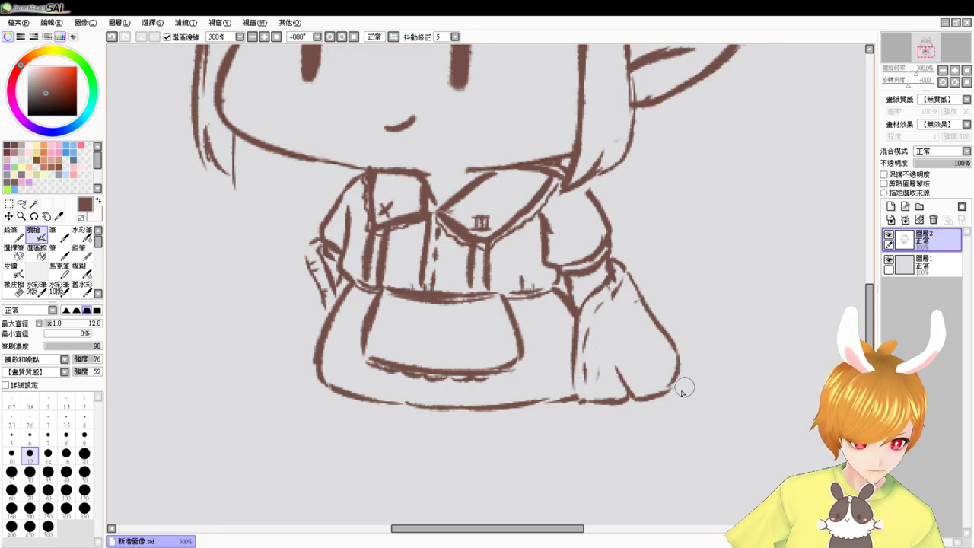
mouse_move(648, 402)
mouse_down()
mouse_move(681, 359)
mouse_move(647, 403)
mouse_up()
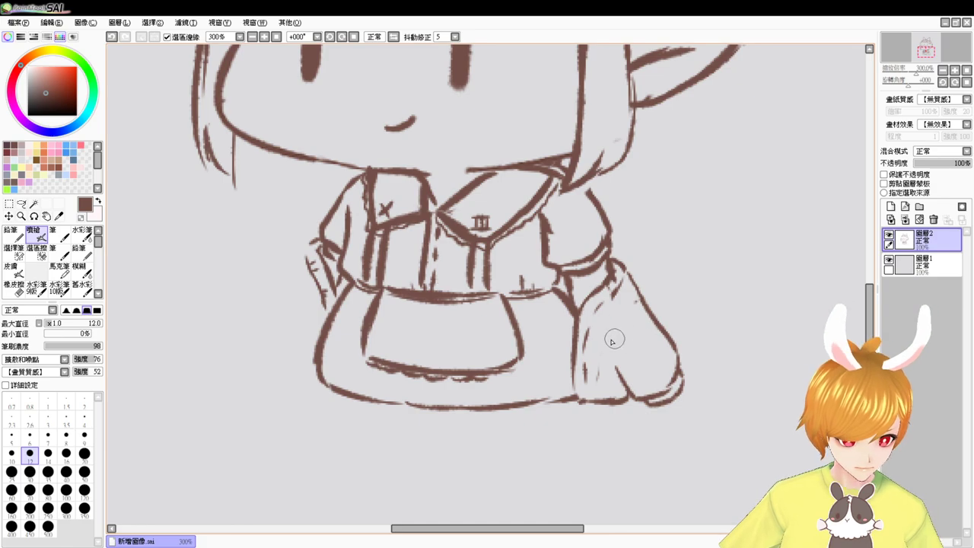
drag(599, 323, 617, 376)
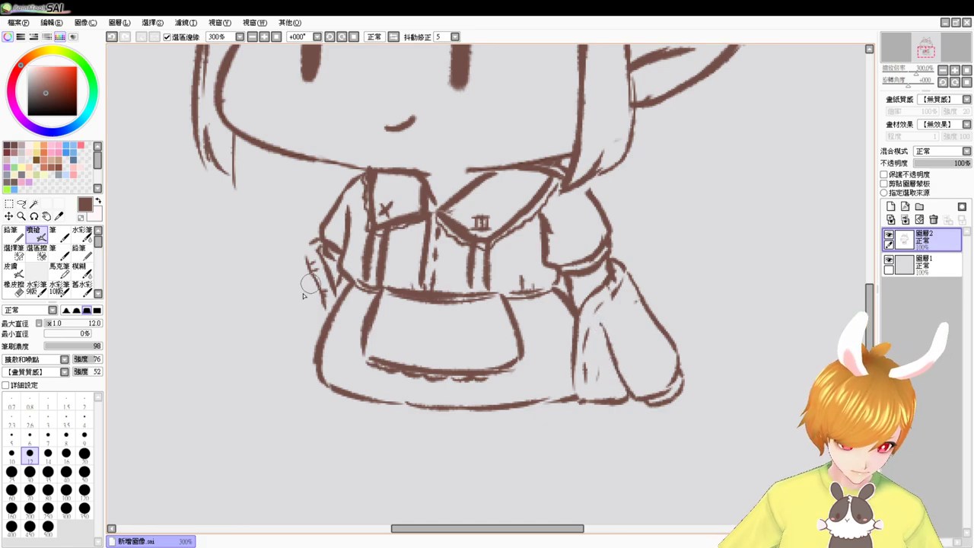
Clean up the left forearm strokes and outline a matching flared sleeve with a rounded end beside the skirt
key(e)
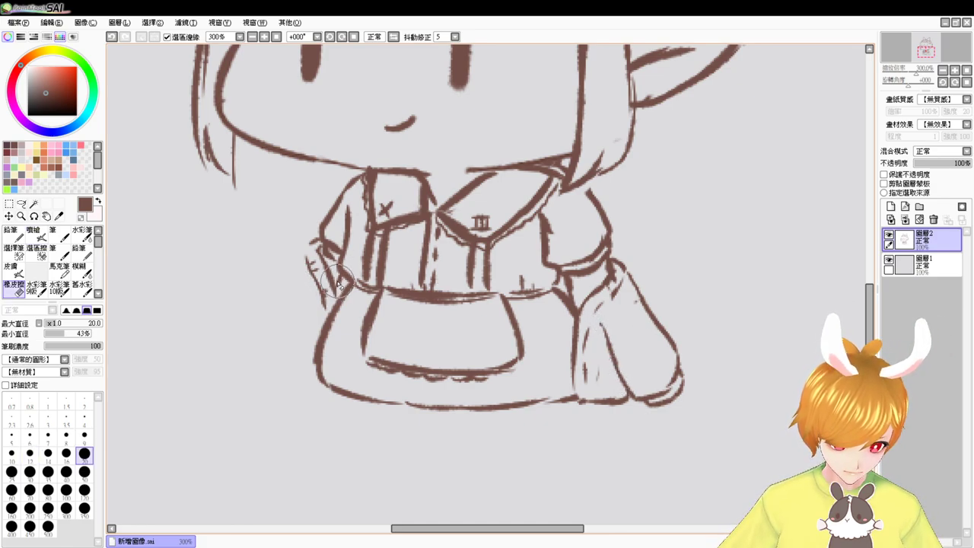
mouse_move(332, 274)
mouse_down()
mouse_move(340, 289)
mouse_move(332, 278)
mouse_up()
key(b)
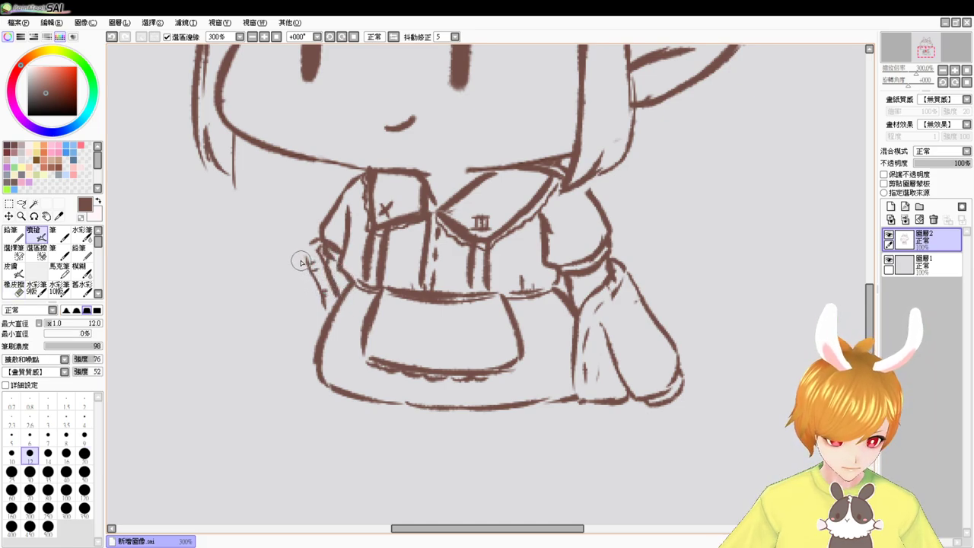
mouse_move(300, 262)
mouse_down()
mouse_move(279, 344)
mouse_move(323, 376)
mouse_move(285, 383)
mouse_move(279, 359)
mouse_move(275, 367)
mouse_move(298, 385)
mouse_move(318, 380)
mouse_up()
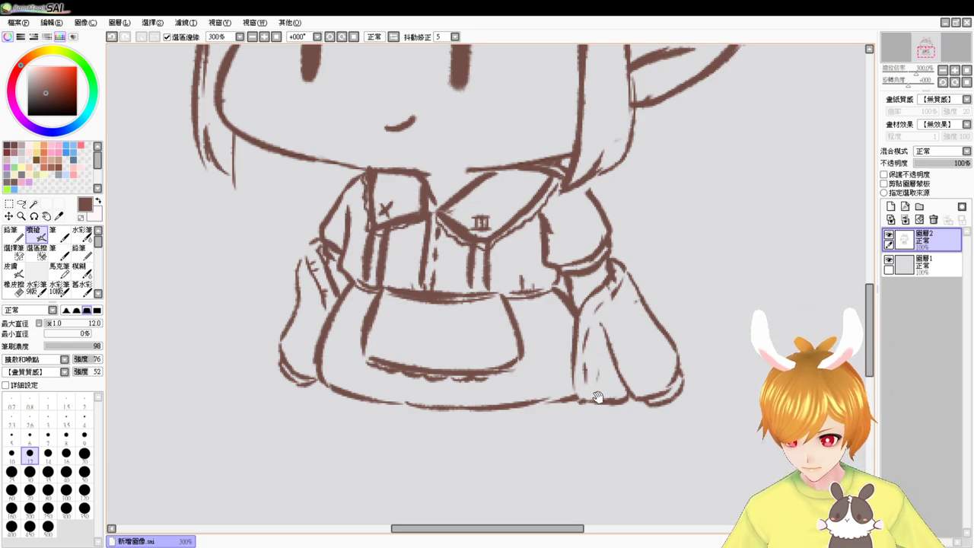
drag(601, 409, 591, 366)
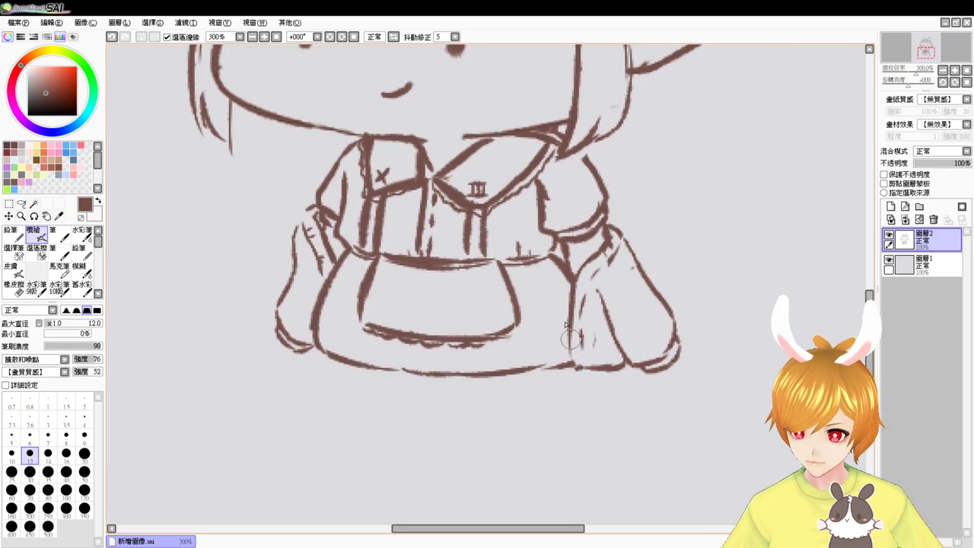
Erase the left flared sleeve's outer edge and redraw it as a straighter slant ending in an angled hem against the skirt
click(253, 37)
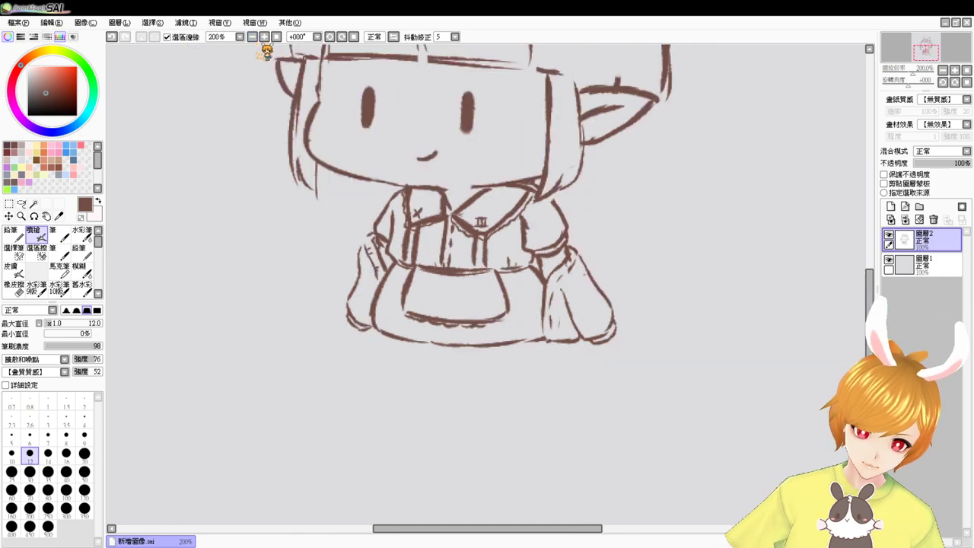
drag(372, 285, 395, 360)
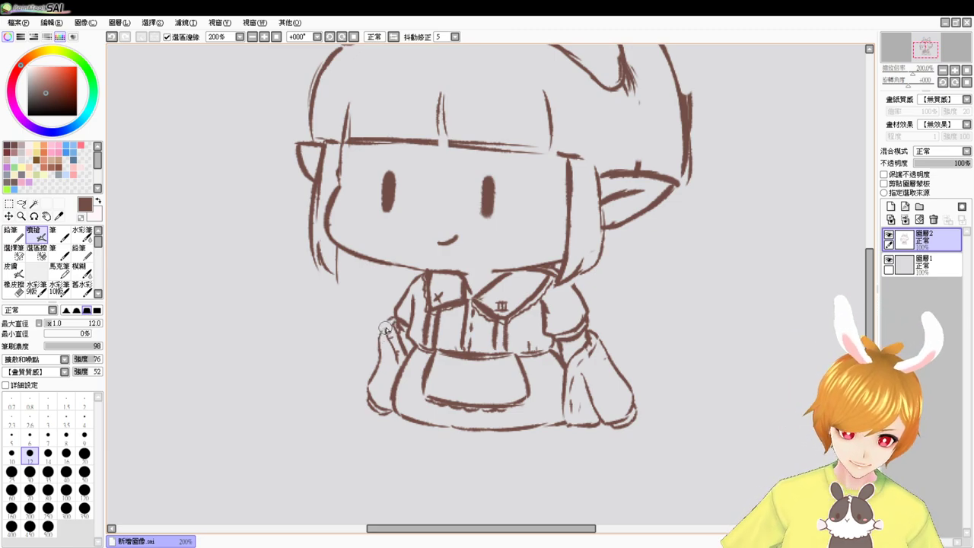
key(e)
mouse_move(379, 367)
mouse_down()
mouse_move(382, 348)
mouse_move(372, 376)
mouse_up()
key(b)
mouse_move(384, 329)
mouse_down()
mouse_move(364, 385)
mouse_move(390, 419)
mouse_up()
key(e)
key(b)
key(e)
key(b)
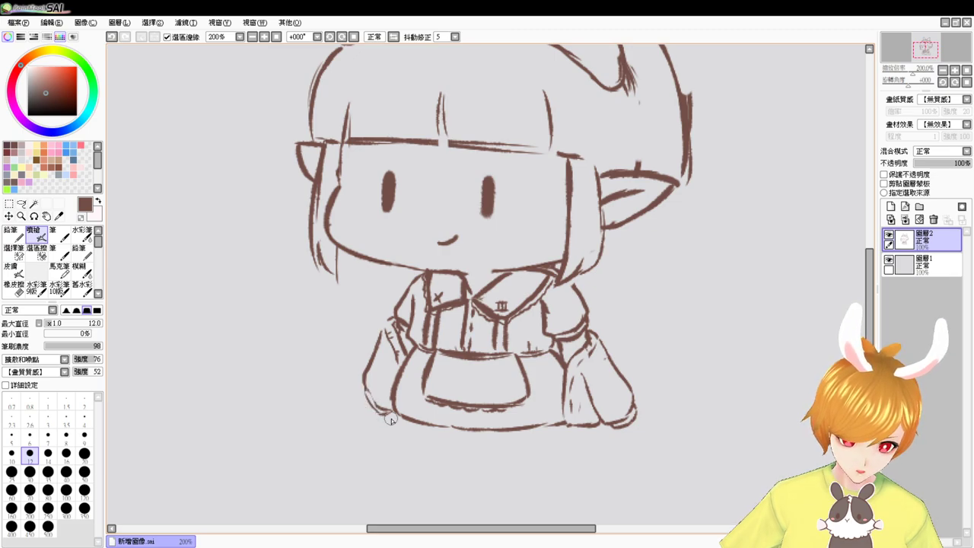
Erase the right flared sleeve's rounded double tip and redraw its lower end with a more angular hem
key(e)
mouse_move(606, 355)
mouse_down()
mouse_move(619, 374)
mouse_move(605, 345)
mouse_move(635, 386)
mouse_move(638, 404)
mouse_move(623, 425)
mouse_up()
key(b)
key(e)
key(v)
drag(635, 390, 620, 425)
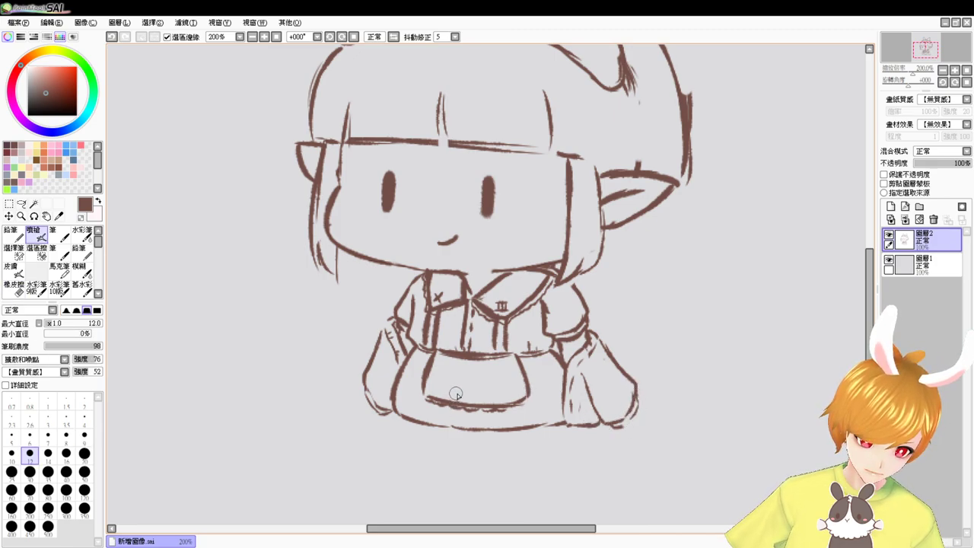
Erase and retouch the left puff sleeve's outline near the shoulder
drag(563, 242, 555, 278)
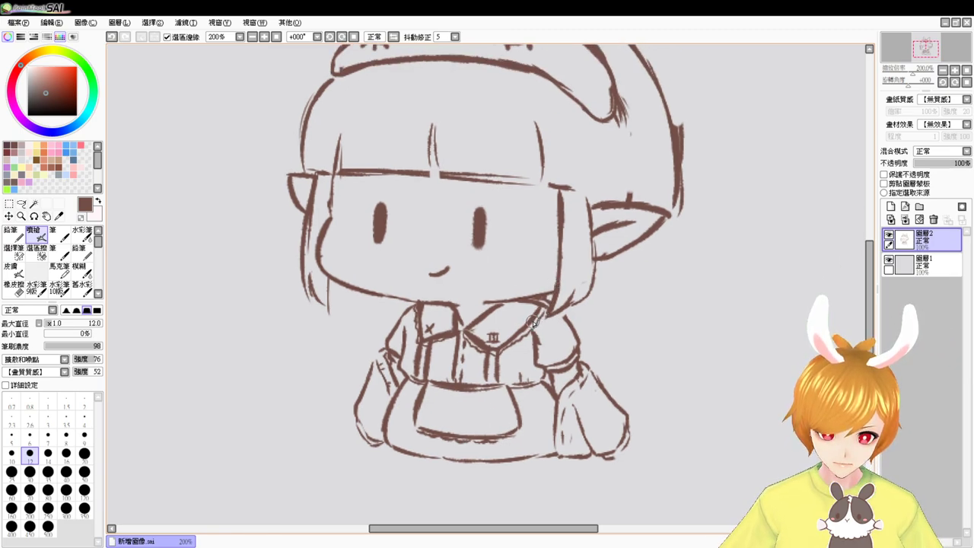
key(e)
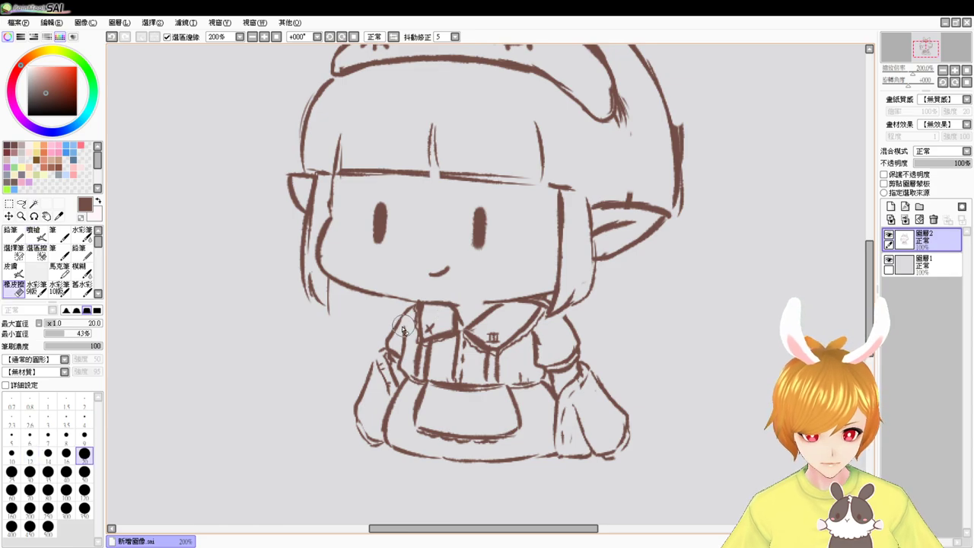
drag(404, 327, 403, 339)
key(b)
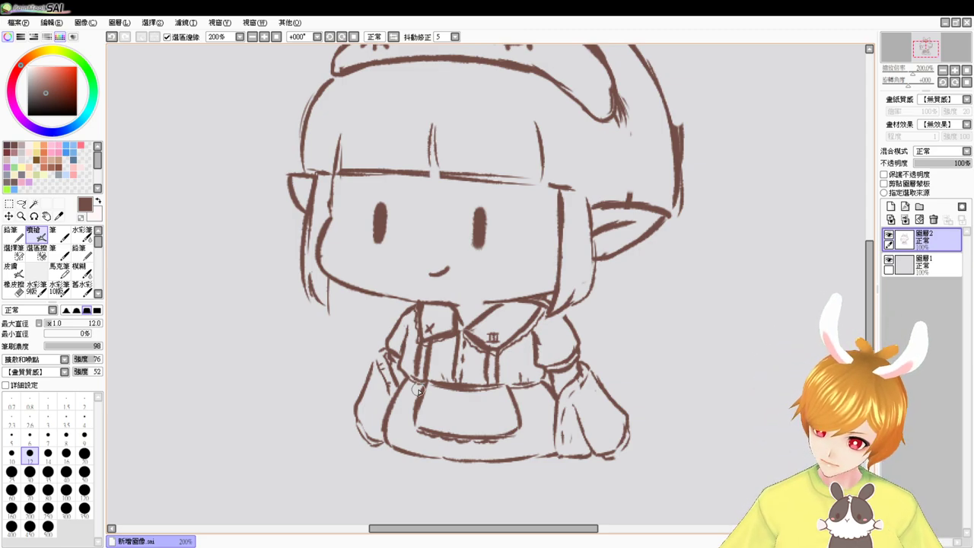
Erase the stray mark above the right ear and the thick doubled hair outline, and redraw it as one clean curve
key(e)
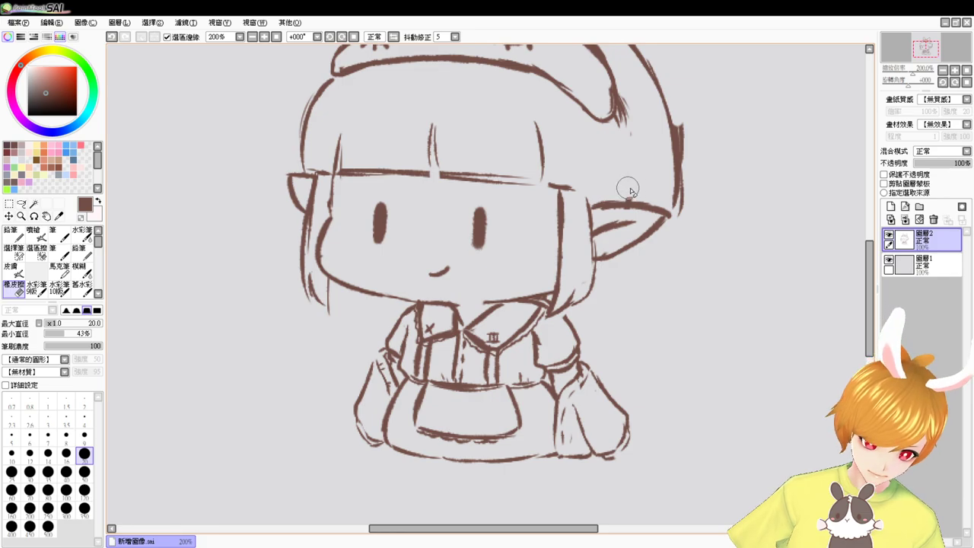
key(e)
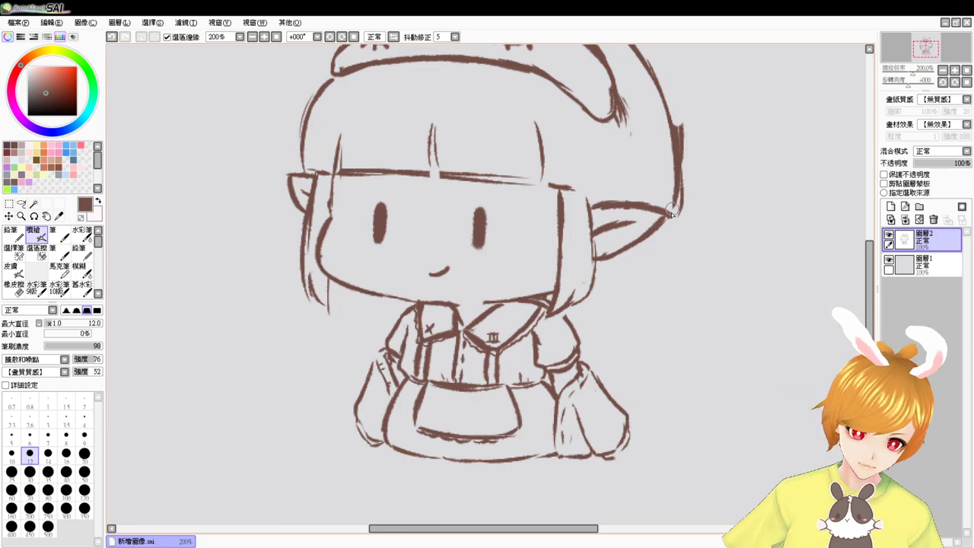
key(e)
drag(687, 116, 683, 190)
drag(683, 137, 675, 224)
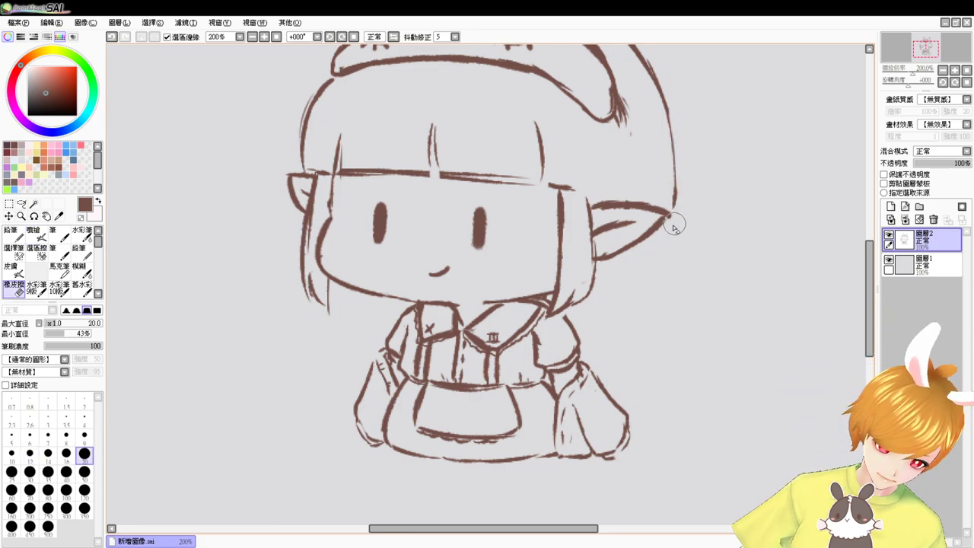
key(b)
drag(668, 102, 675, 208)
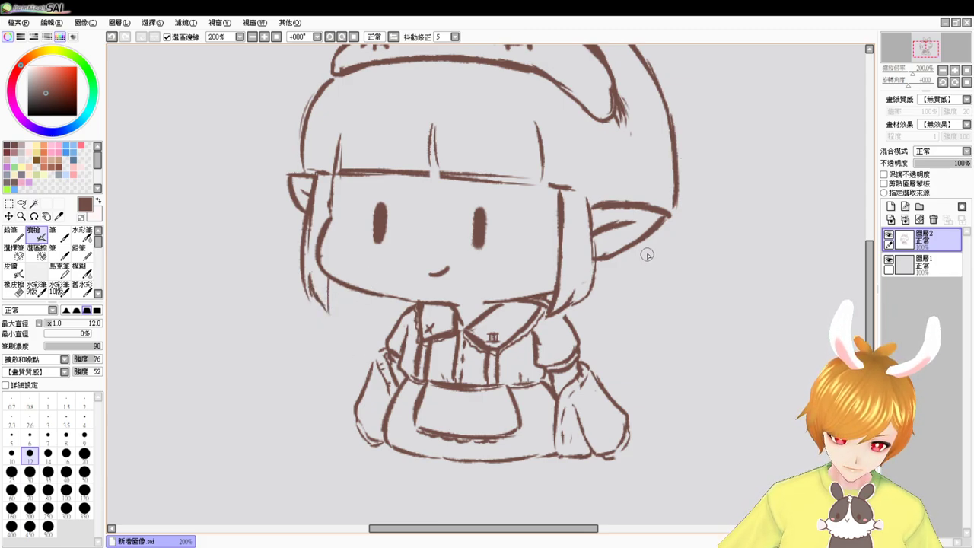
Draw a wavy back hair line running down from the right ear tip to about shoulder level
drag(675, 219, 660, 265)
key(ctrl+z)
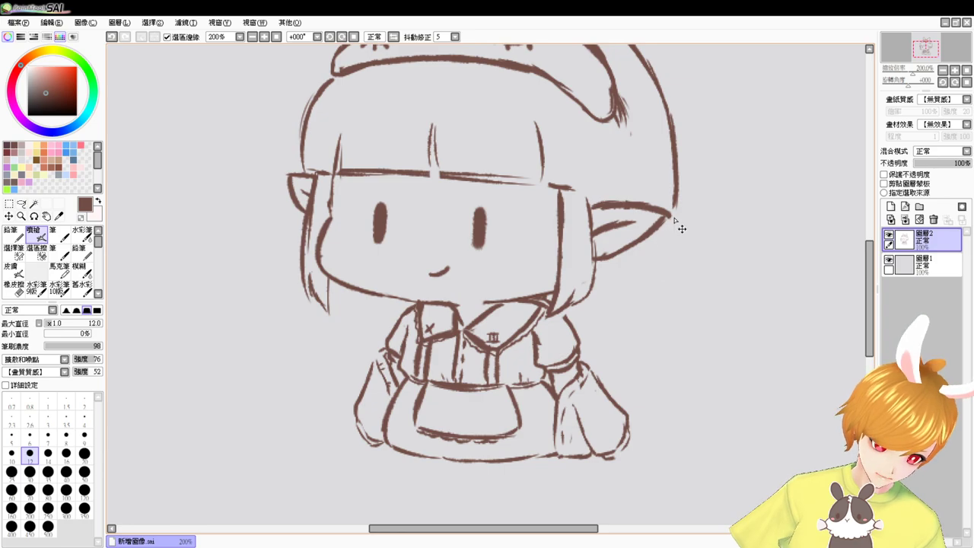
drag(675, 214, 653, 278)
key(ctrl+z)
mouse_move(672, 225)
mouse_down()
mouse_move(648, 304)
mouse_move(649, 284)
mouse_move(653, 278)
mouse_move(653, 330)
mouse_up()
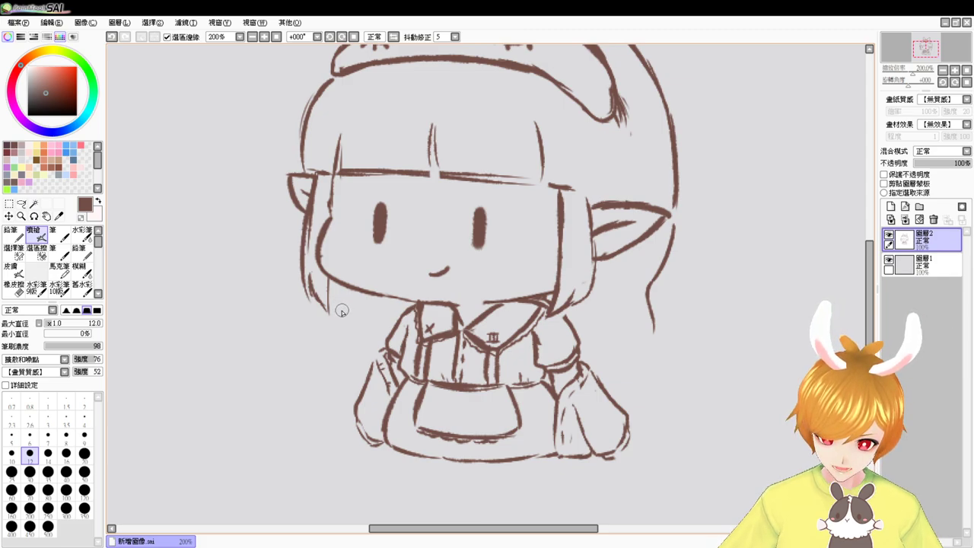
Draw wavy back hair on the left from below the side lock down to pointed tips beside the sleeve
drag(333, 283, 344, 316)
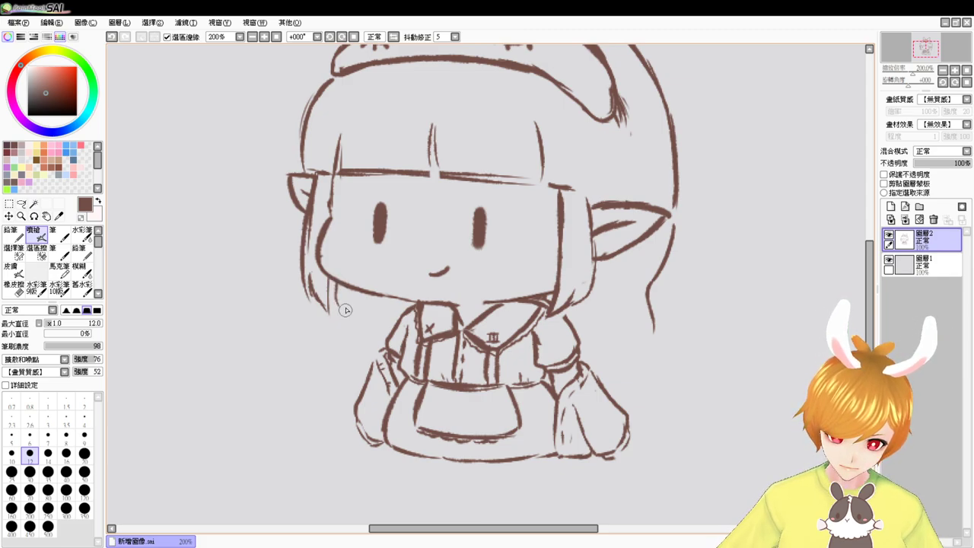
key(ctrl+z)
drag(332, 283, 340, 341)
key(ctrl+z)
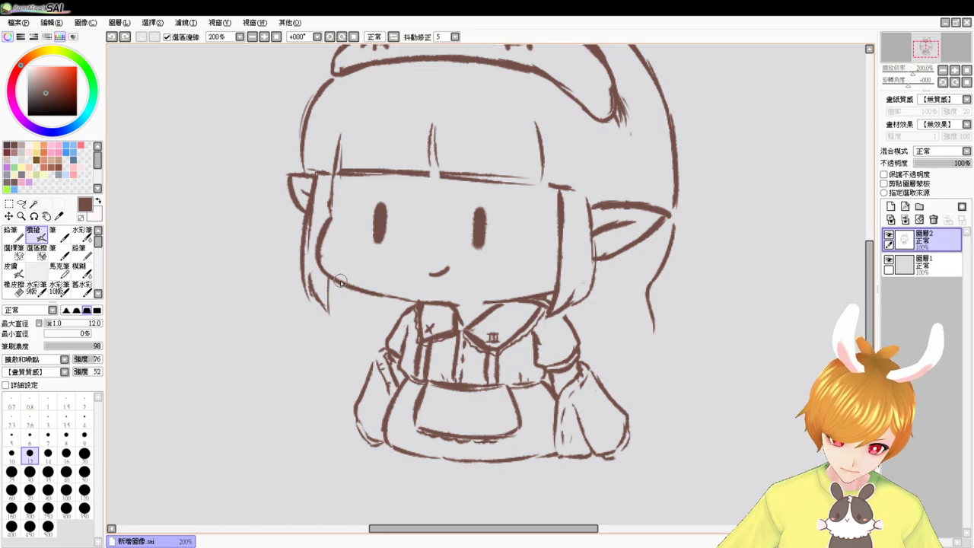
mouse_move(333, 276)
mouse_down()
mouse_move(340, 373)
mouse_move(356, 368)
mouse_move(364, 379)
mouse_up()
key(ctrl+z)
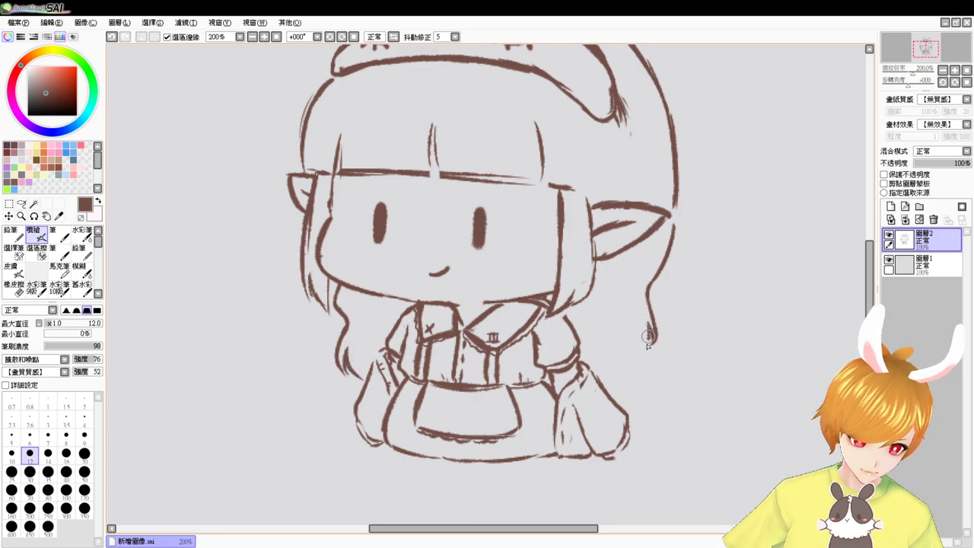
Finish the right back hair with pointed tips above the sleeve and redraw its outline continuously past the ear tip
drag(652, 315, 623, 382)
mouse_move(618, 362)
mouse_down()
mouse_move(629, 381)
mouse_move(596, 387)
mouse_up()
mouse_move(585, 183)
mouse_down()
mouse_move(570, 246)
mouse_move(574, 279)
mouse_move(583, 267)
mouse_up()
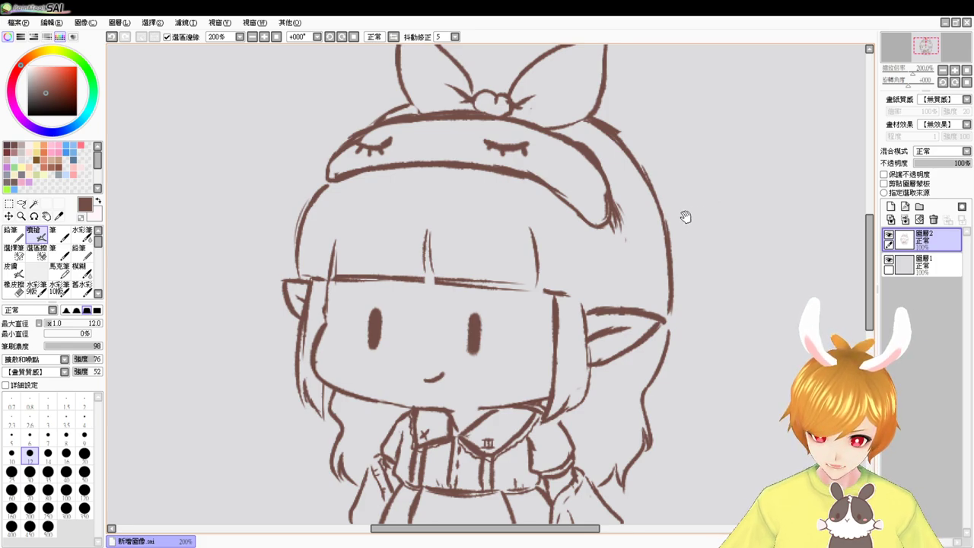
drag(685, 216, 703, 224)
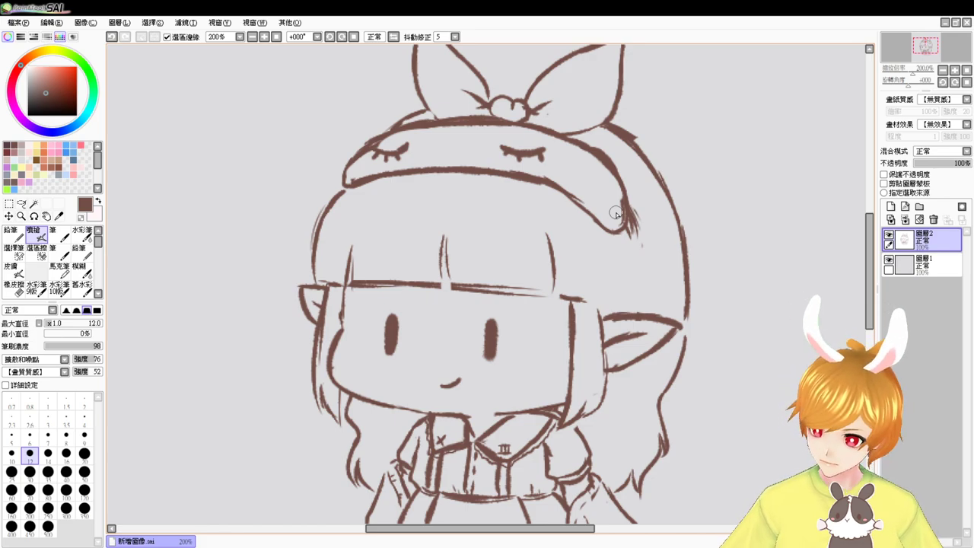
key(e)
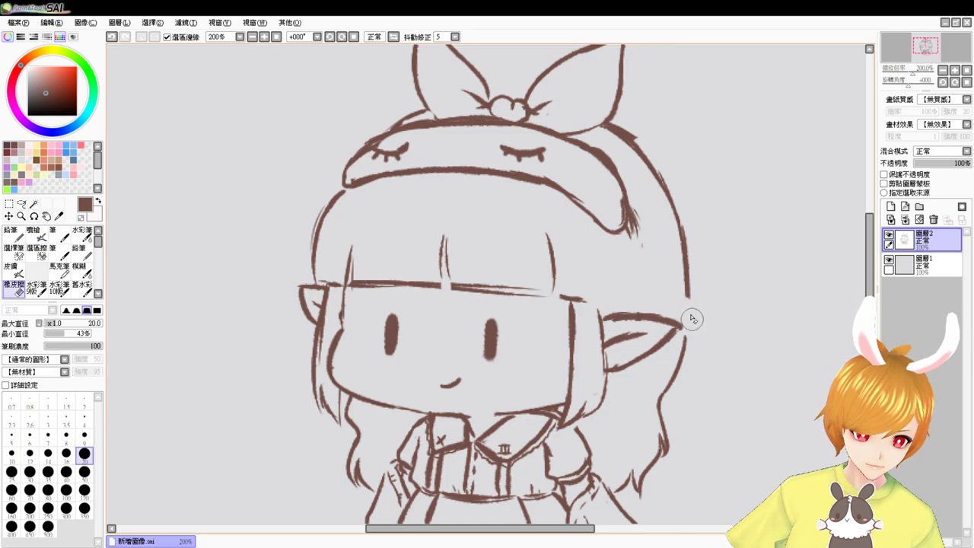
key(e)
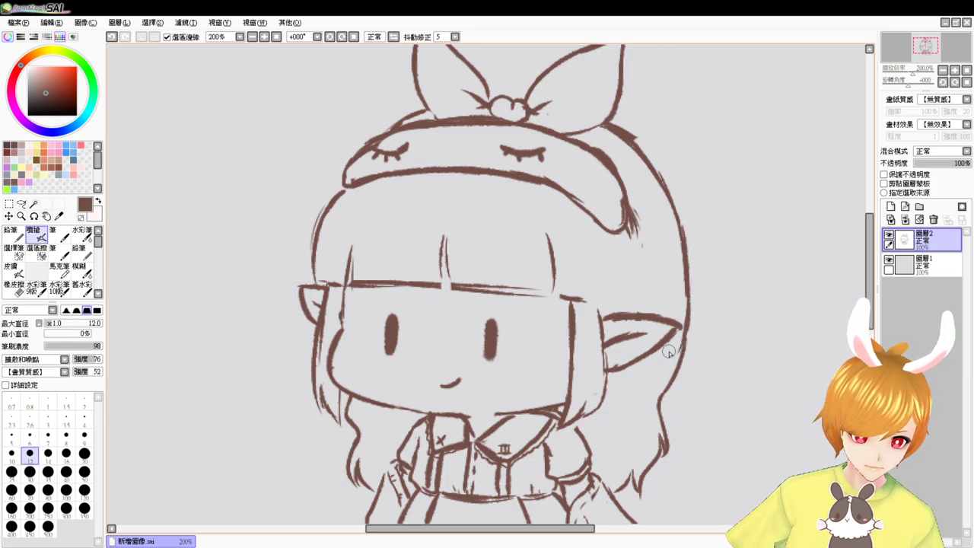
Draw the back hair outline below the right ear tip and add a short outer eyelash to each eye
drag(673, 379, 689, 316)
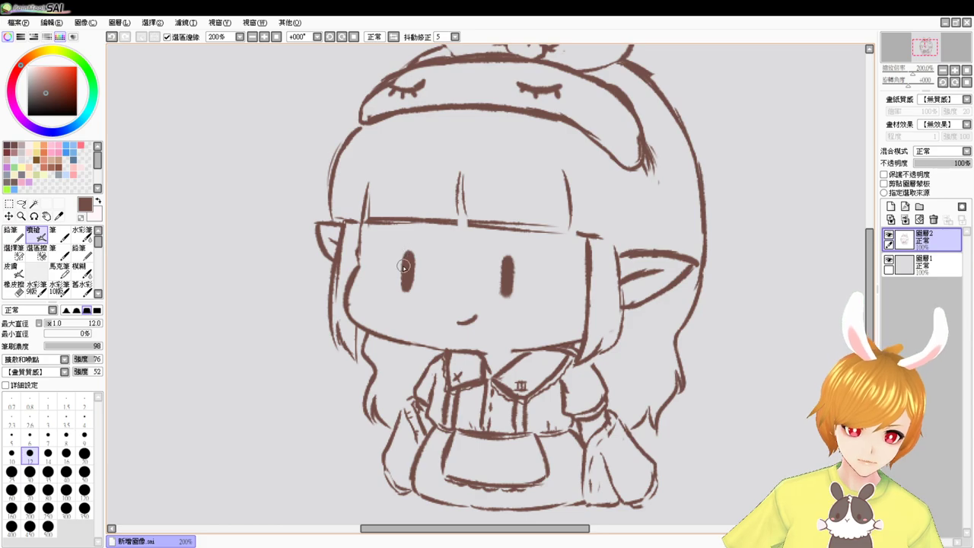
drag(403, 264, 386, 253)
drag(515, 276, 536, 268)
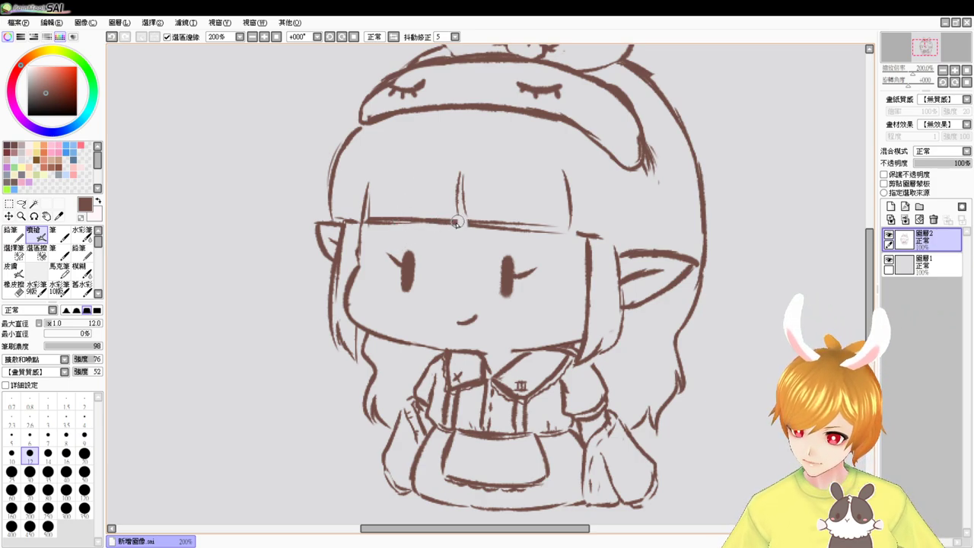
Erase small gaps in the fringe's lower edge and draw short upright hair notches on both sides of the centre strand
key(e)
mouse_move(455, 224)
mouse_down()
mouse_move(418, 226)
mouse_move(416, 210)
mouse_move(436, 224)
mouse_move(459, 219)
mouse_up()
key(b)
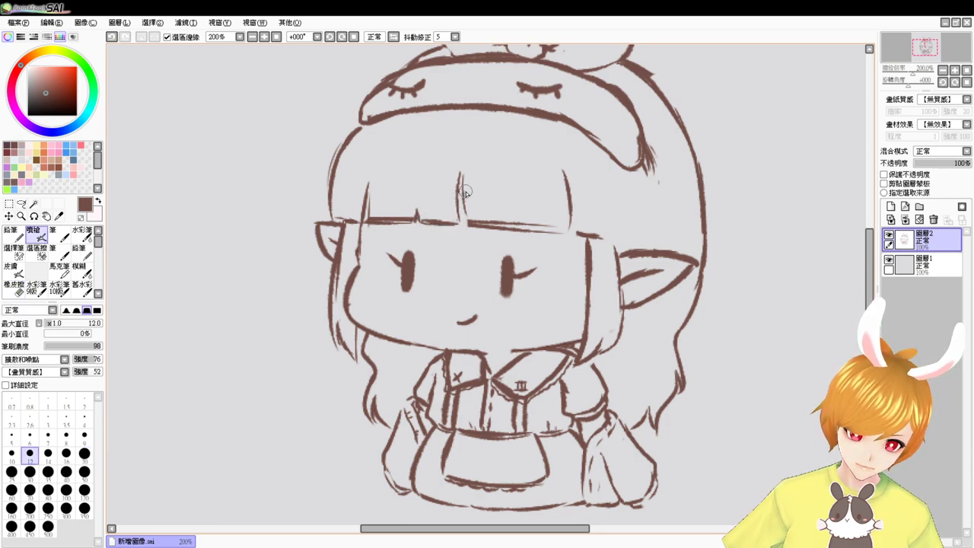
key(e)
mouse_move(519, 224)
mouse_down()
mouse_move(505, 212)
mouse_move(522, 230)
mouse_up()
key(b)
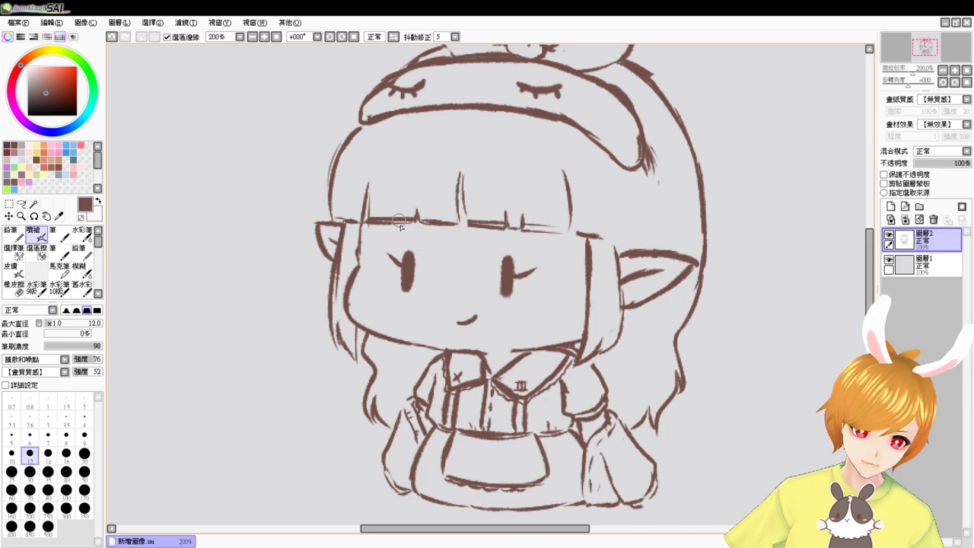
key(e)
mouse_move(415, 214)
mouse_down()
mouse_move(385, 226)
mouse_move(382, 210)
mouse_up()
key(b)
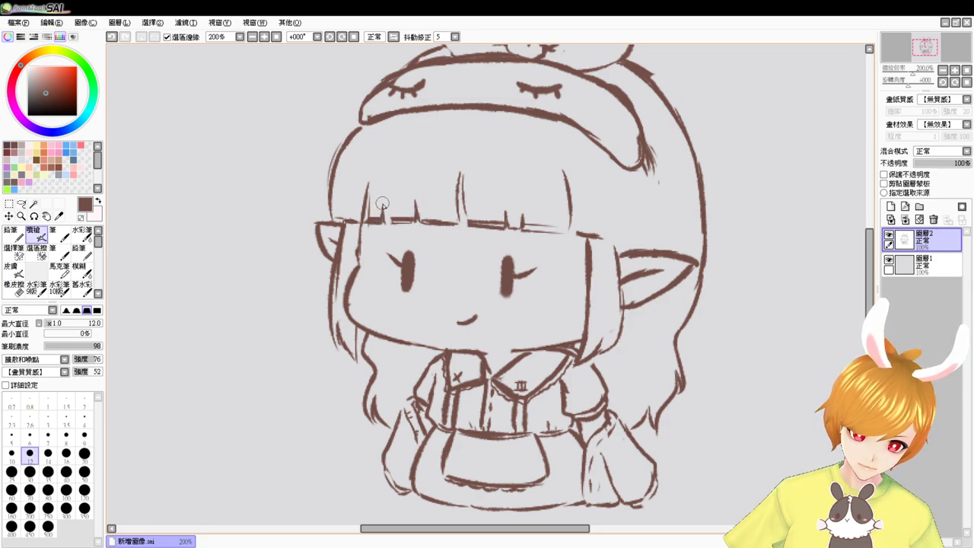
Redraw the fringe's lower right edge and replace the long left strand with a shorter one beside the side lock
drag(518, 229, 567, 234)
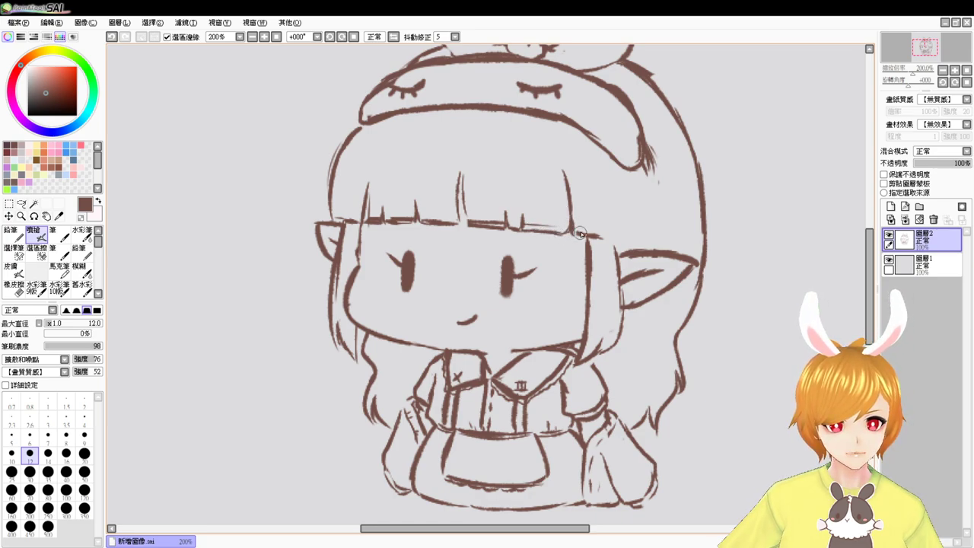
key(e)
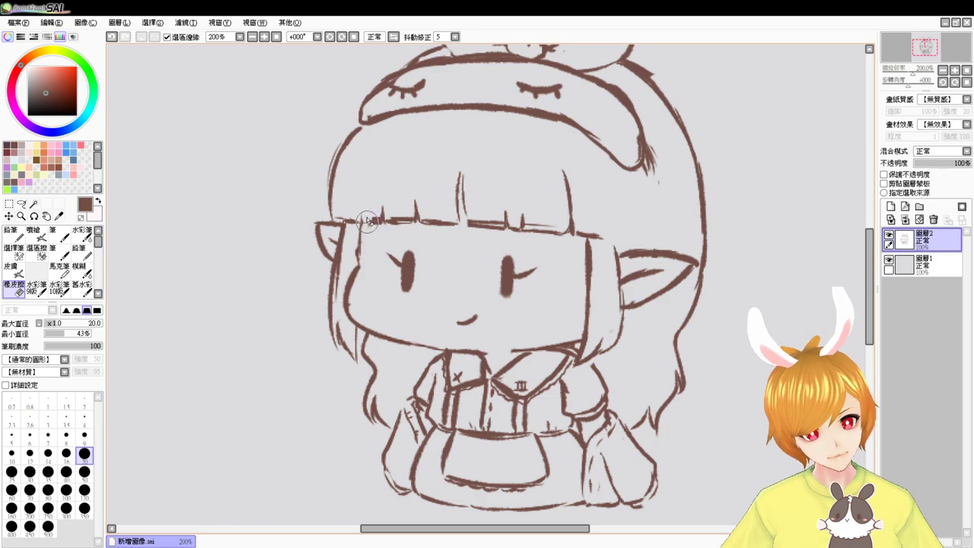
key(v)
mouse_move(361, 200)
mouse_down()
mouse_move(361, 223)
mouse_move(374, 223)
mouse_up()
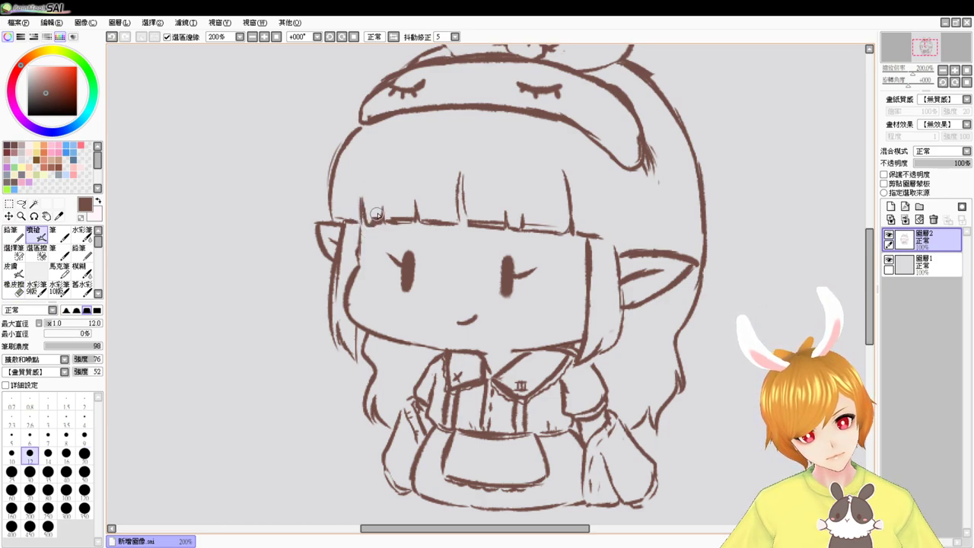
key(e)
key(v)
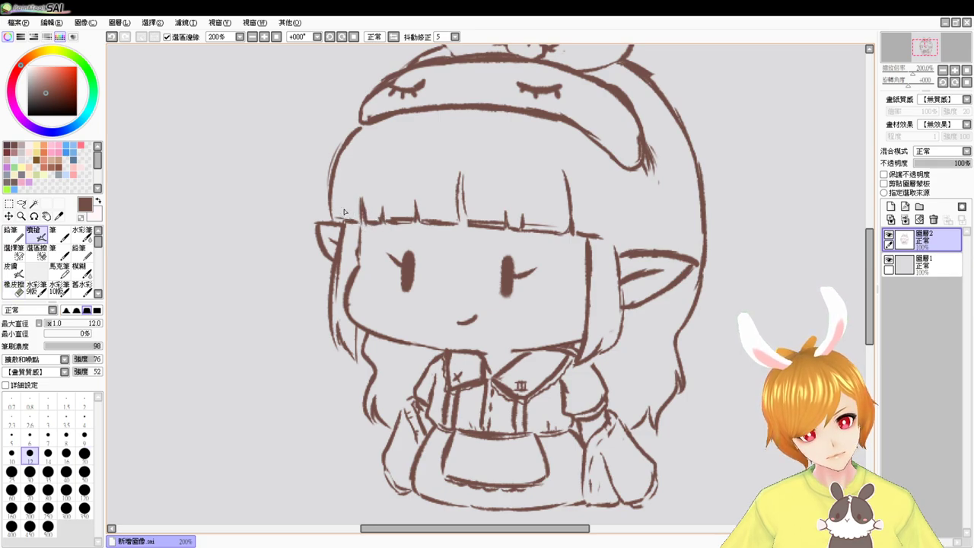
key(e)
key(v)
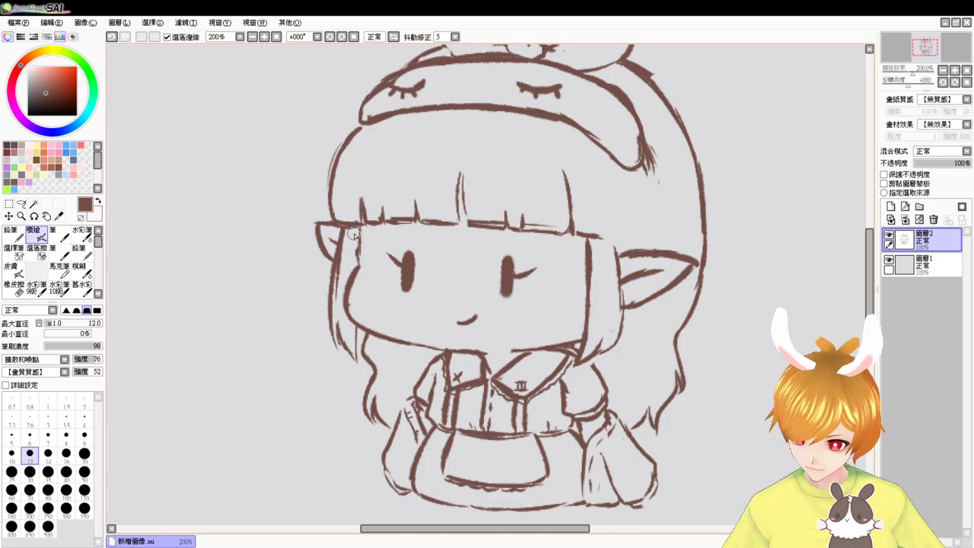
Erase and redraw the lines at the right of the waist, where the skirt meets the sleeve
scroll(565, 245, down, 3)
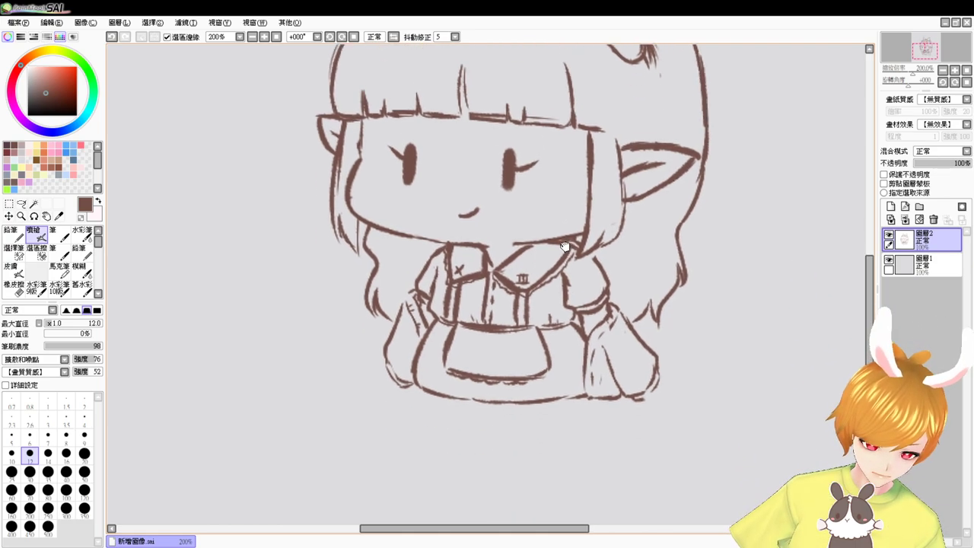
scroll(565, 246, down, 1)
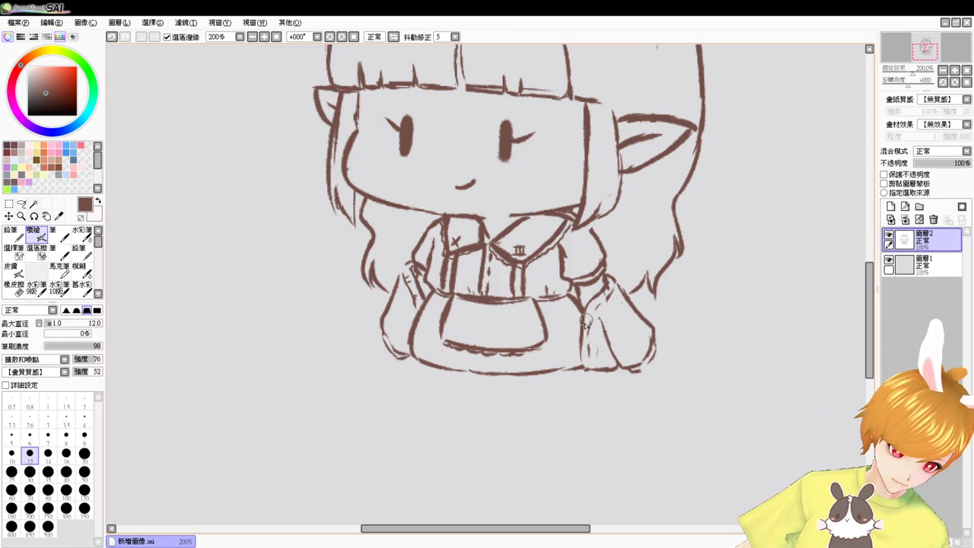
key(e)
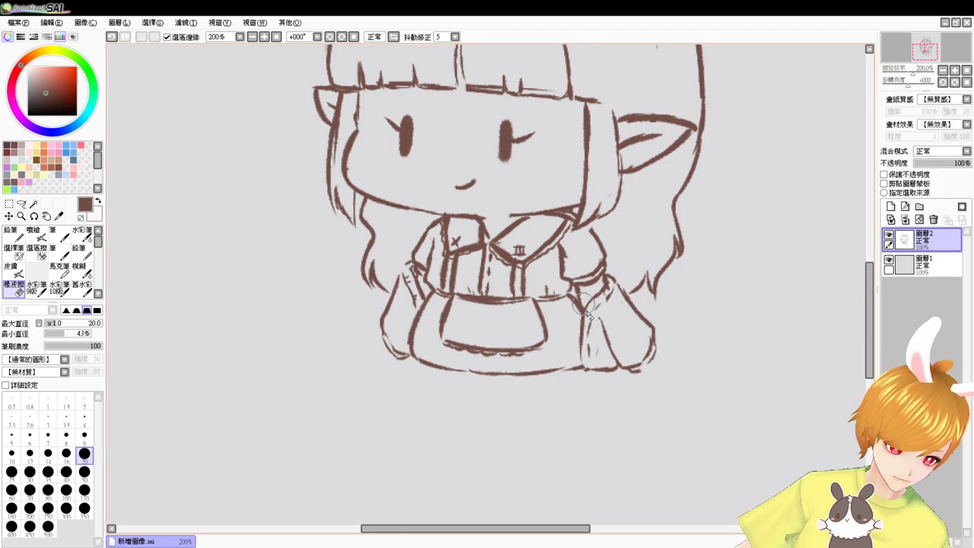
key(v)
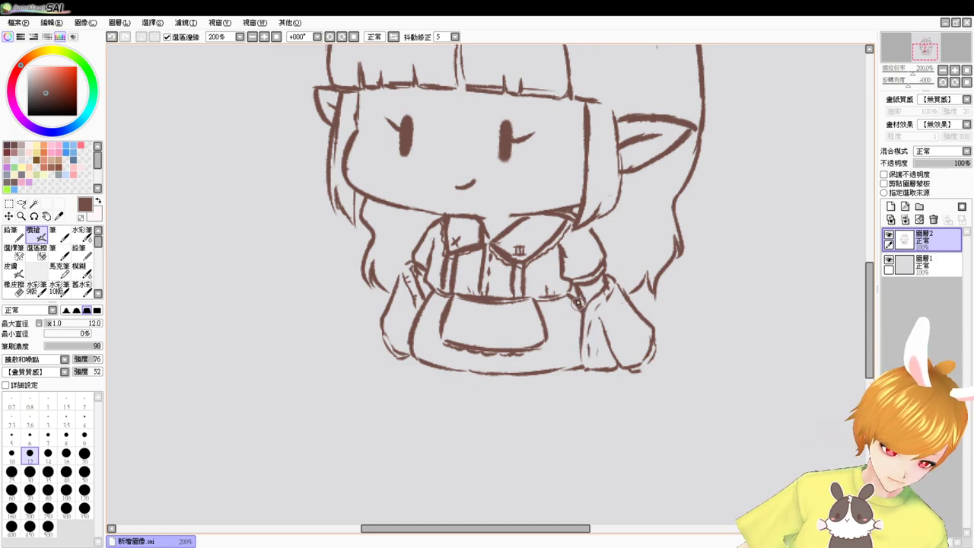
key(e)
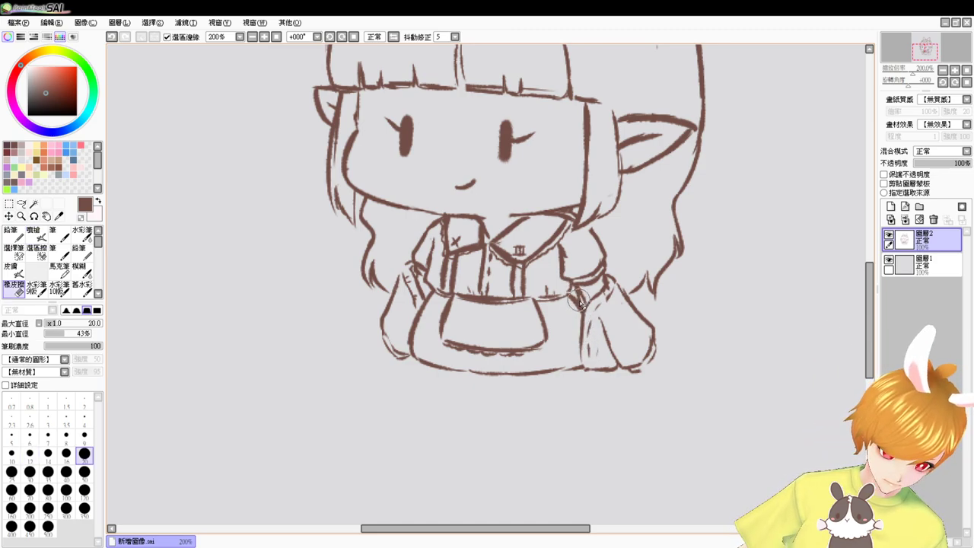
key(e)
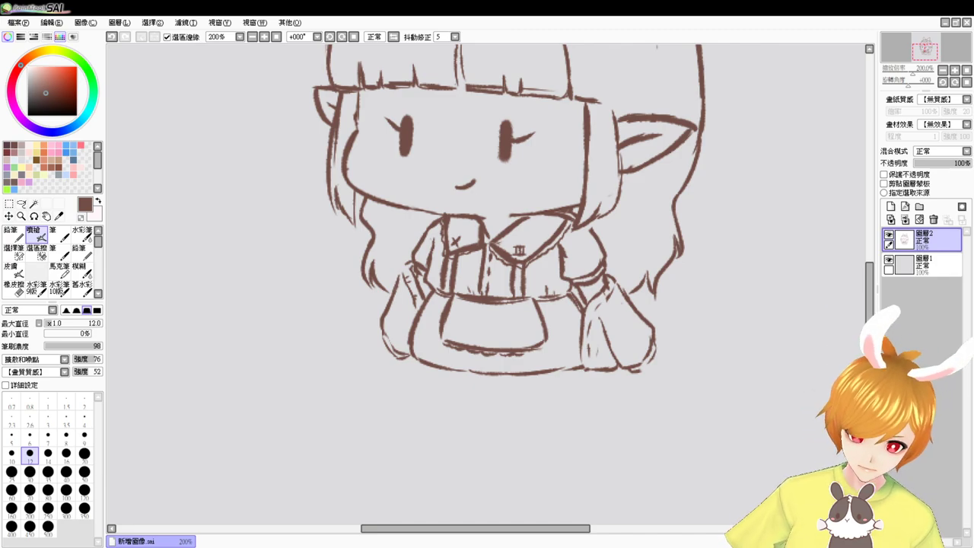
click(270, 545)
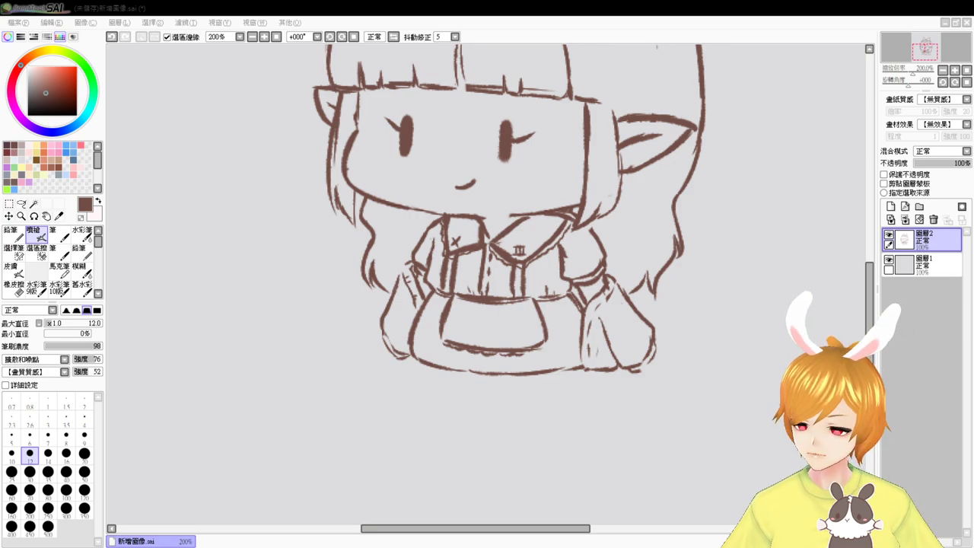
click(37, 271)
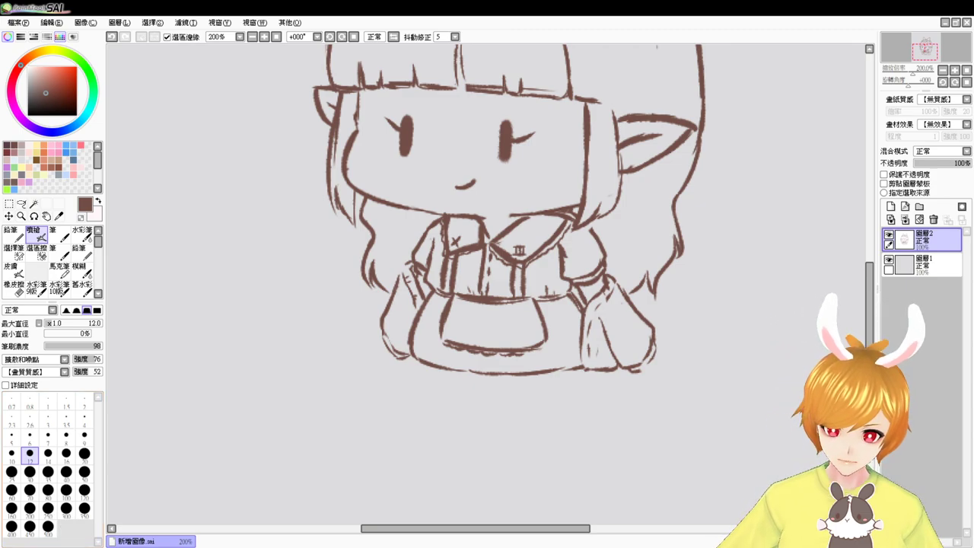
key(alt+Tab)
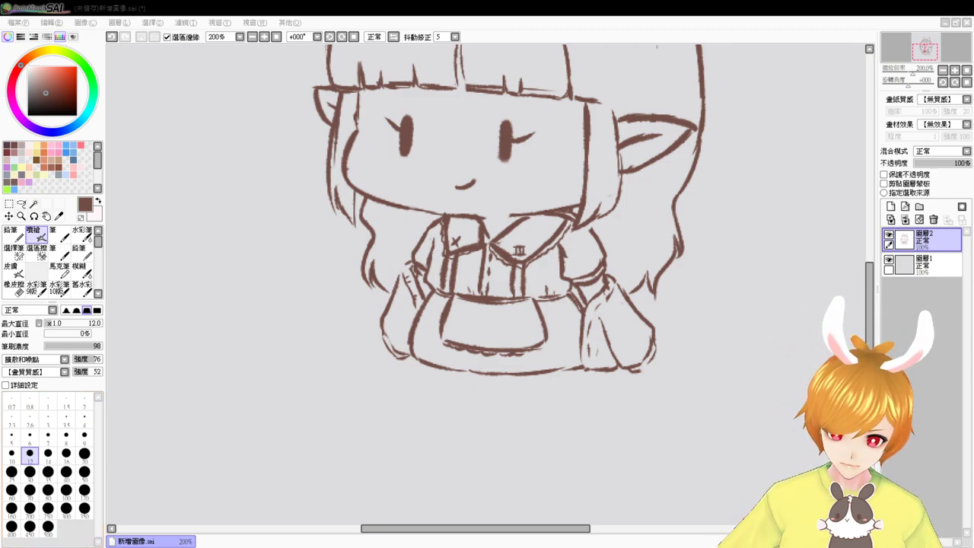
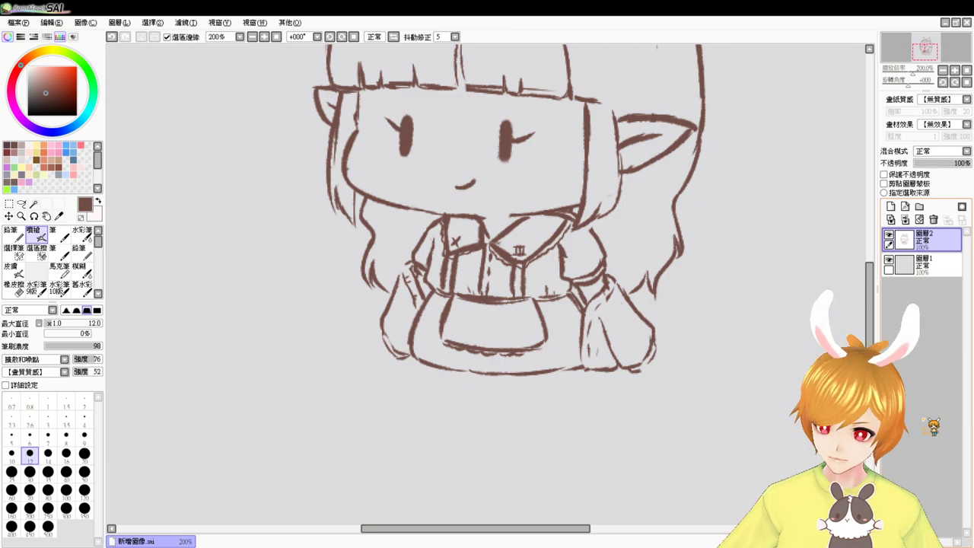
Draw both side lines of the right leg and the outer line of the left leg below the skirt hem, undoing poor strokes
drag(869, 356, 870, 353)
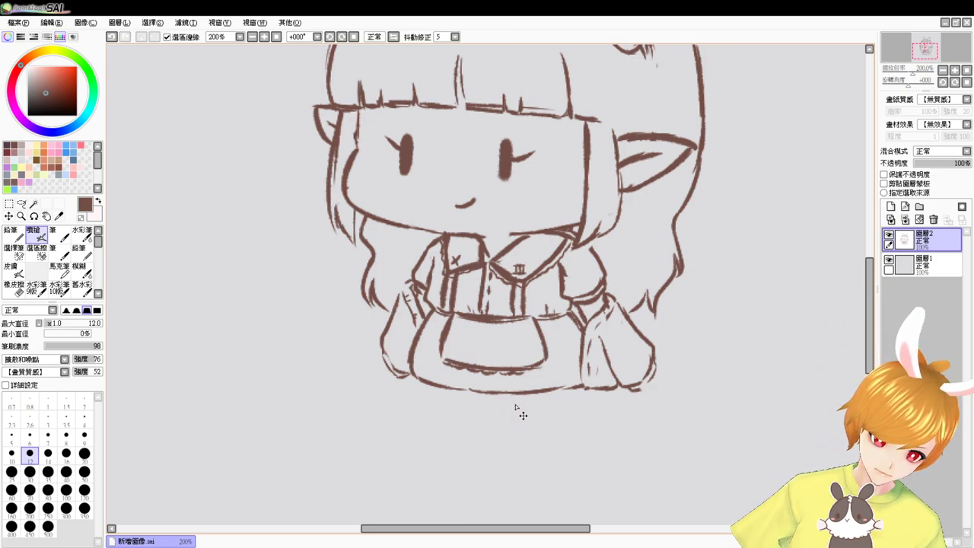
drag(507, 395, 514, 431)
drag(548, 391, 543, 431)
key(ctrl+z)
drag(444, 386, 453, 429)
key(ctrl+z)
key(ctrl+z)
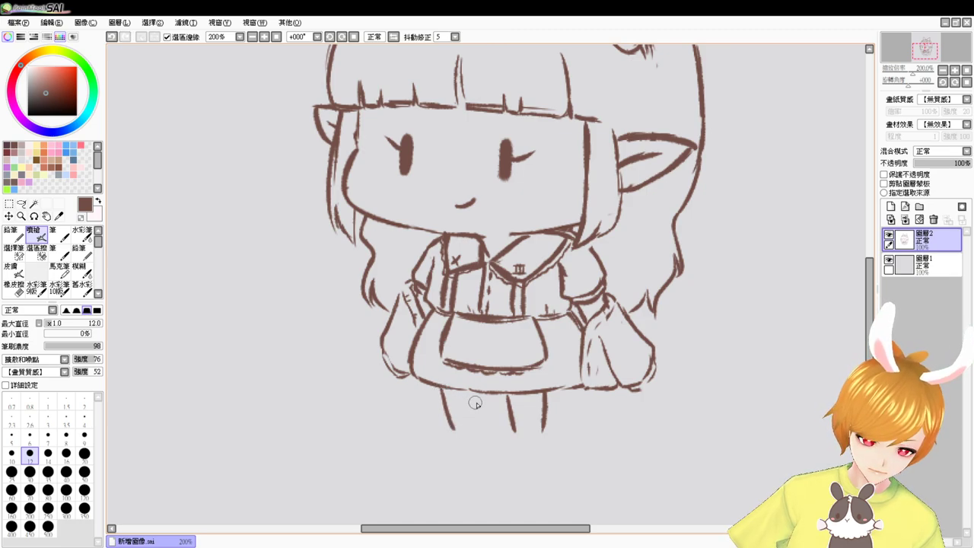
Add the left leg's inner line and close both legs with small rounded feet, undoing poor strokes
mouse_move(485, 395)
mouse_down()
mouse_move(482, 431)
mouse_move(452, 440)
mouse_move(522, 444)
mouse_move(514, 433)
mouse_move(529, 447)
mouse_move(544, 434)
mouse_move(517, 448)
mouse_up()
key(ctrl+z)
key(ctrl+z)
key(ctrl+z)
key(ctrl+z)
key(ctrl+z)
key(ctrl+z)
key(ctrl+z)
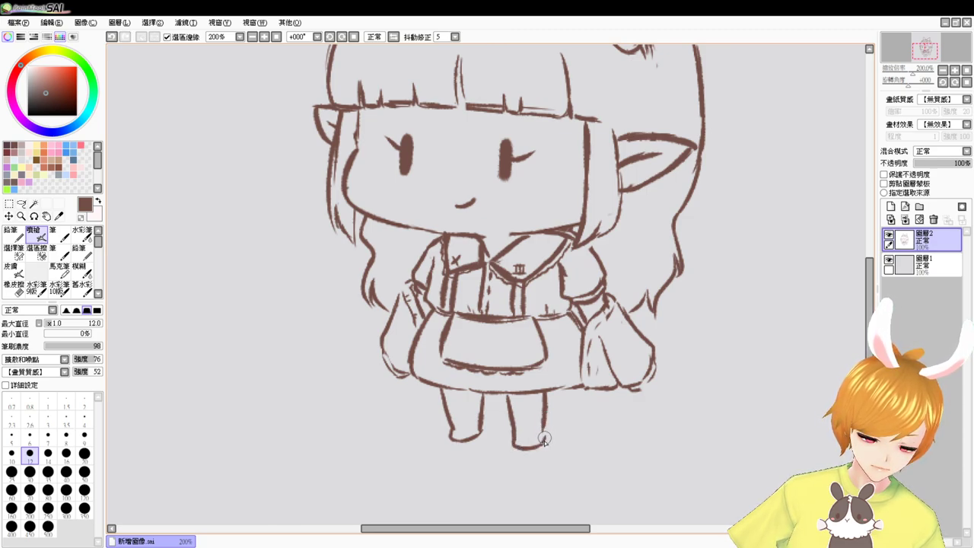
drag(545, 414, 543, 440)
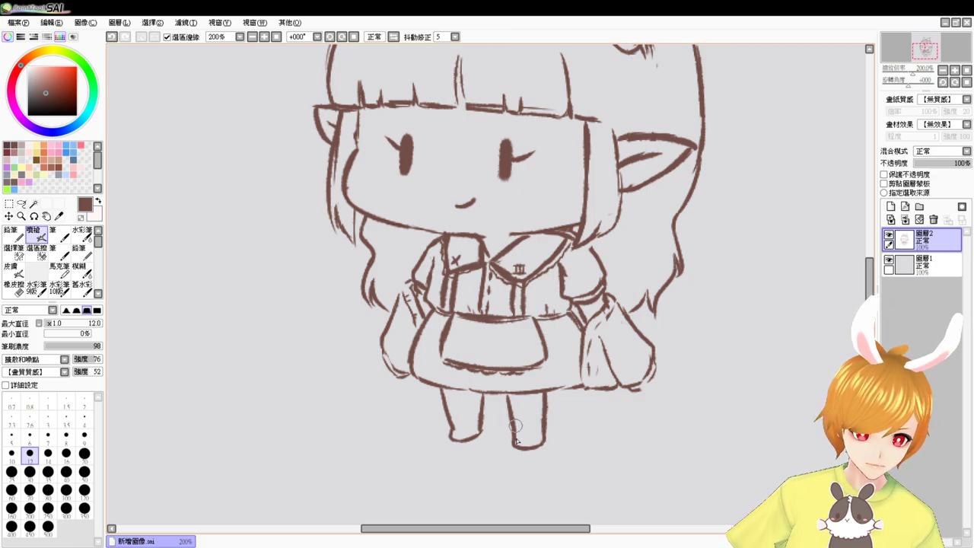
Erase the right leg's inner line and redraw it cleanly from the skirt hem to the foot
key(e)
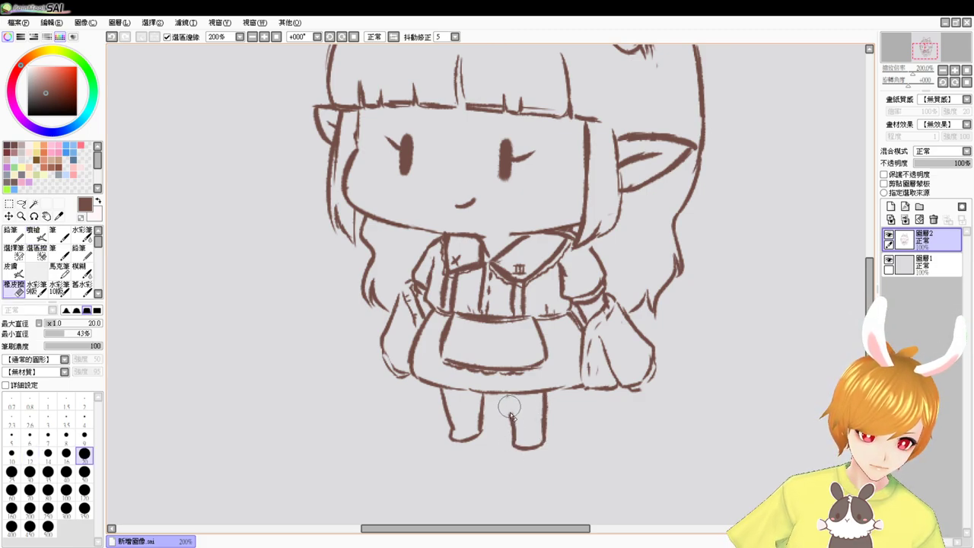
key(e)
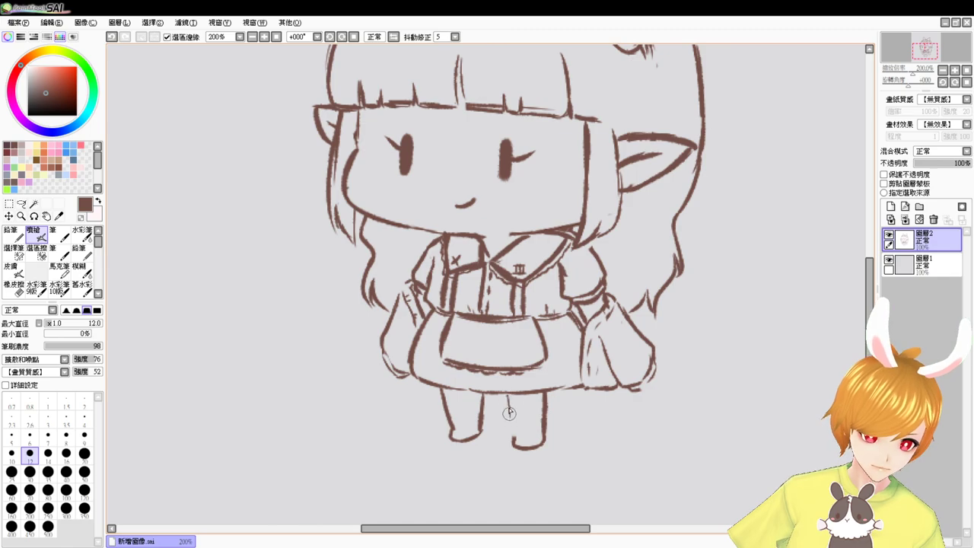
drag(508, 395, 512, 434)
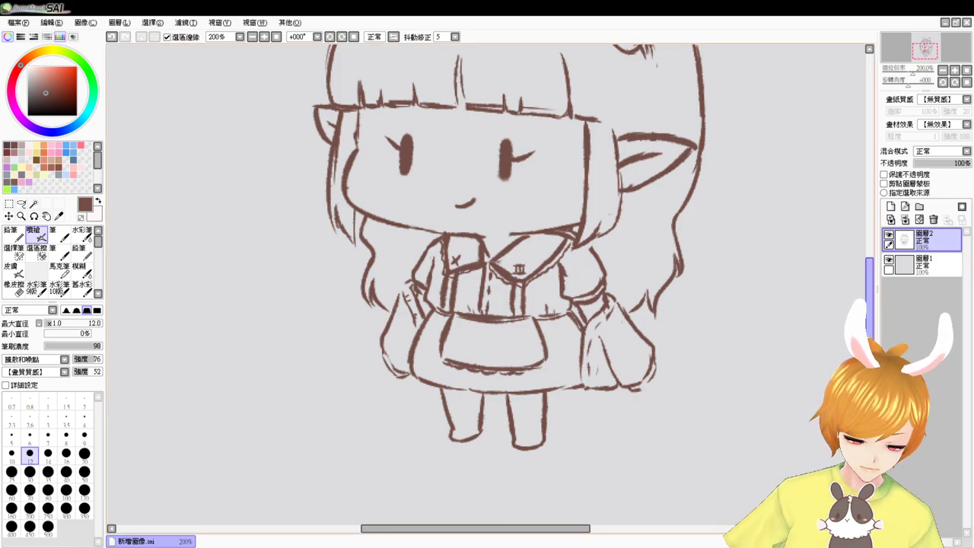
Sketch a vertical guide with cross marks beside the full figure to compare head and body heights, and undo it
scroll(751, 385, up, 5)
scroll(509, 285, down, 1)
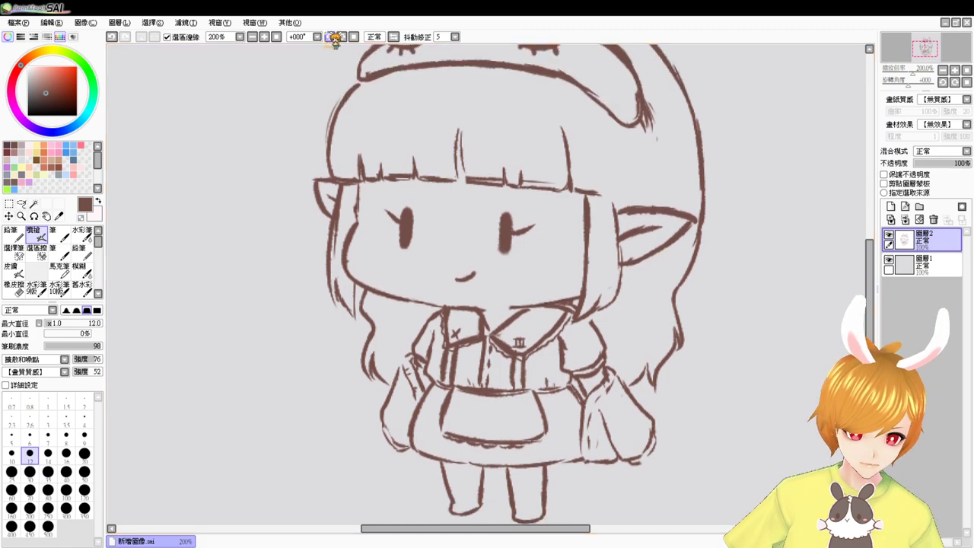
click(254, 37)
click(254, 37)
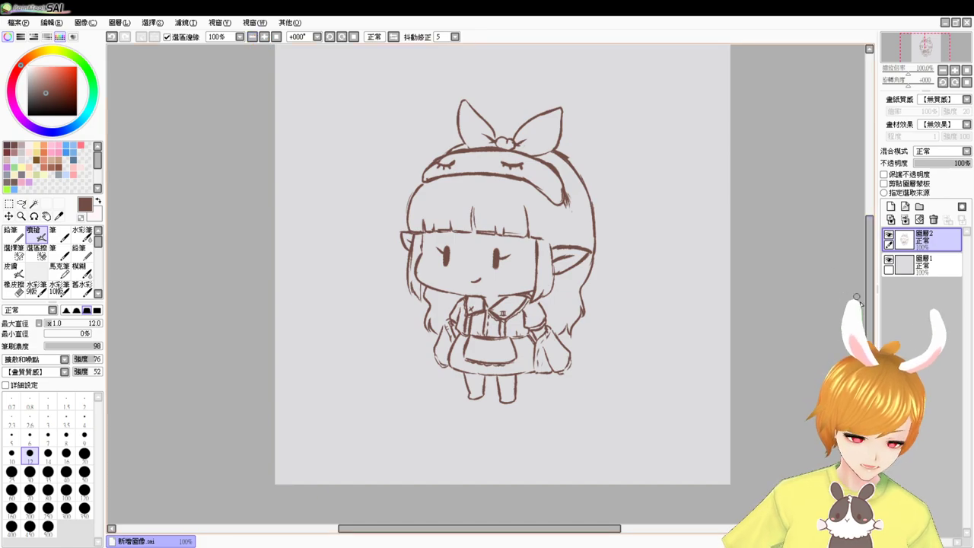
drag(871, 300, 874, 297)
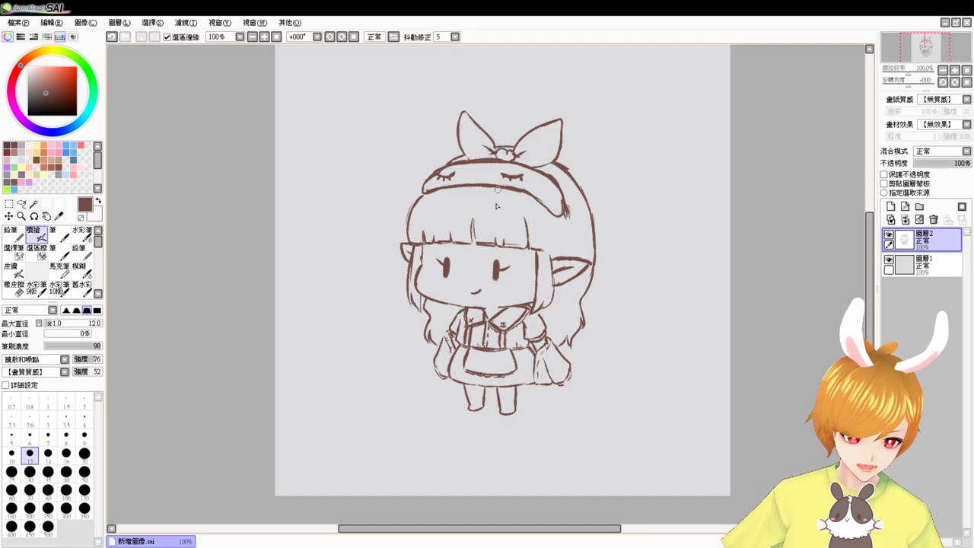
drag(474, 176, 477, 175)
key(ctrl+z)
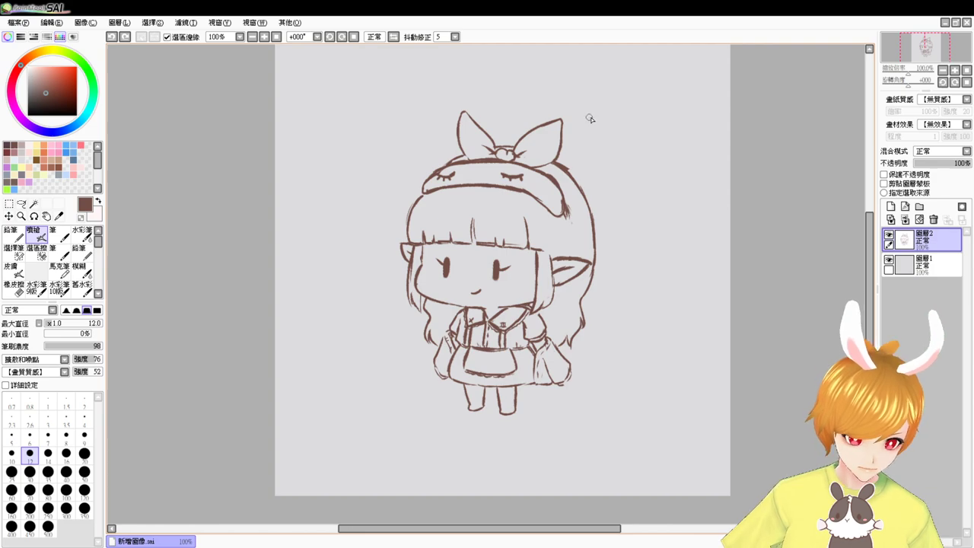
mouse_move(590, 118)
mouse_down()
mouse_move(615, 199)
mouse_move(612, 299)
mouse_move(622, 299)
mouse_move(614, 378)
mouse_up()
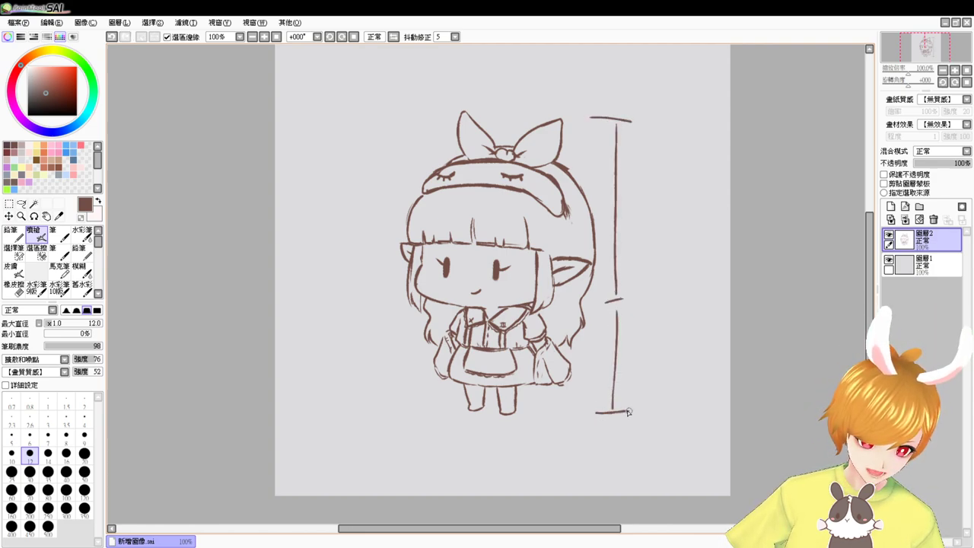
drag(596, 163, 630, 161)
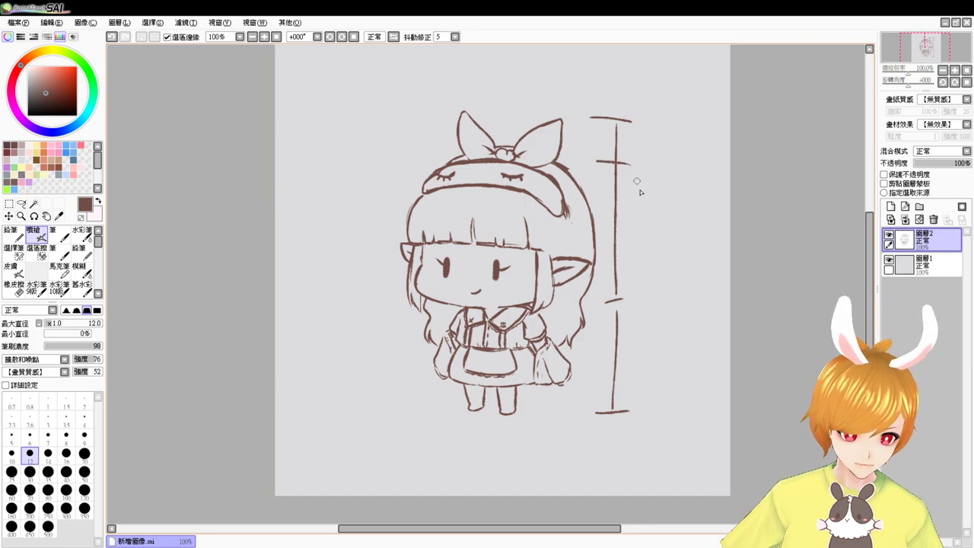
key(ctrl+z)
key(ctrl+z)
key(ctrl+z)
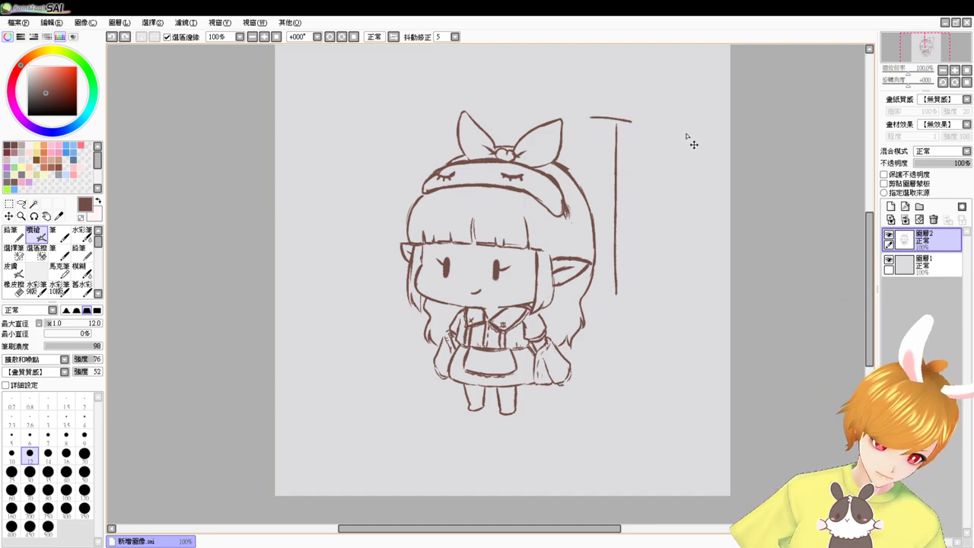
key(ctrl+z)
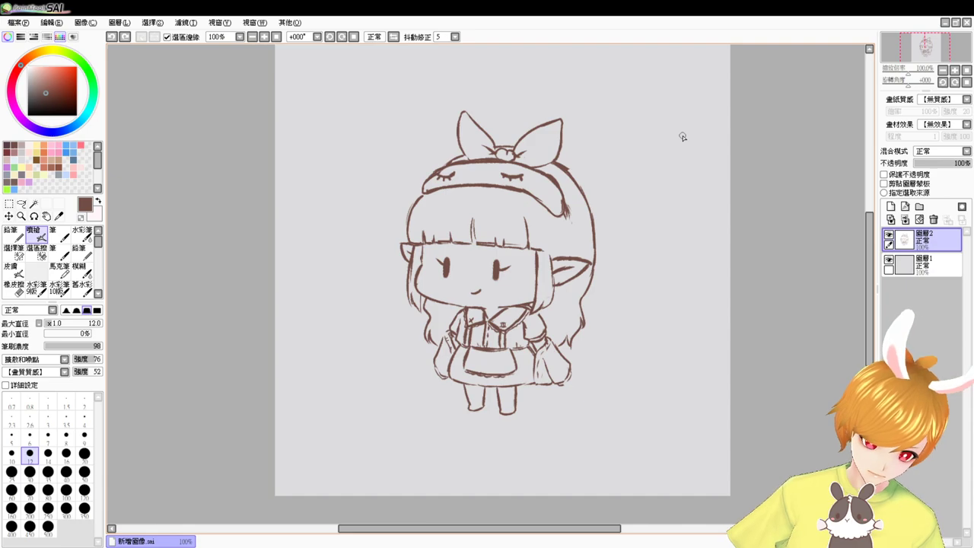
Draw a lower curved hem for the skirt and erase the old hem line and leg tops above it
scroll(685, 141, up, 1)
scroll(682, 137, down, 5)
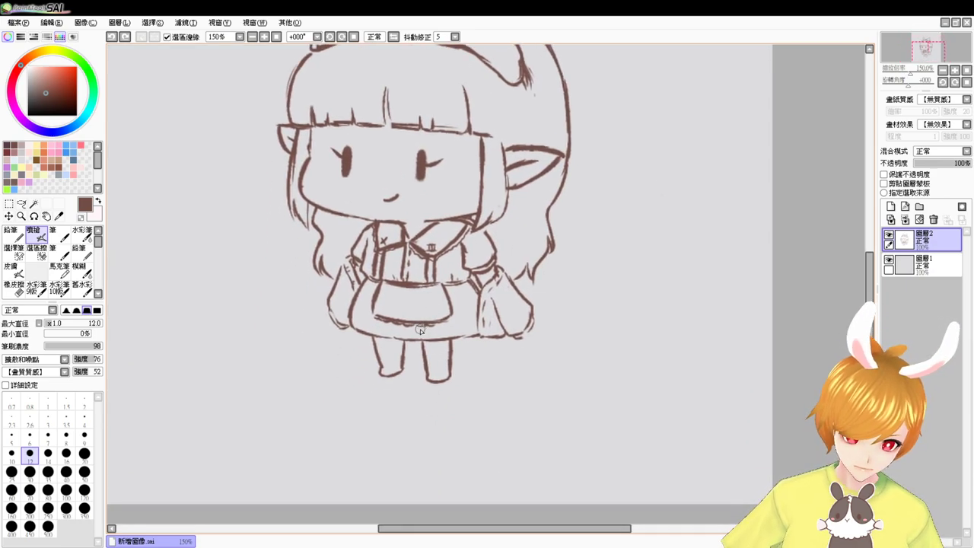
mouse_move(352, 307)
mouse_down()
mouse_move(350, 337)
mouse_move(351, 314)
mouse_move(350, 333)
mouse_move(370, 341)
mouse_move(362, 342)
mouse_move(478, 348)
mouse_move(417, 347)
mouse_move(495, 337)
mouse_move(439, 349)
mouse_up()
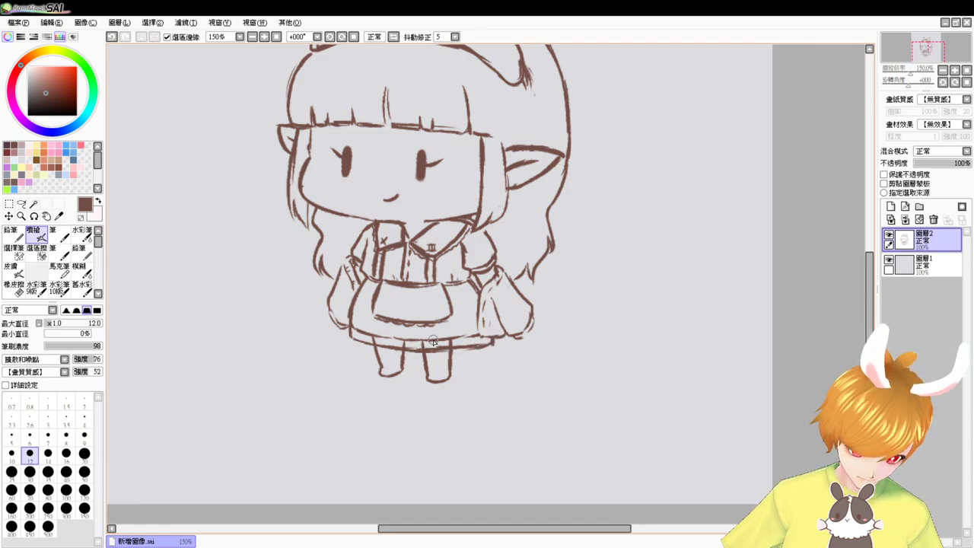
key(e)
key(b)
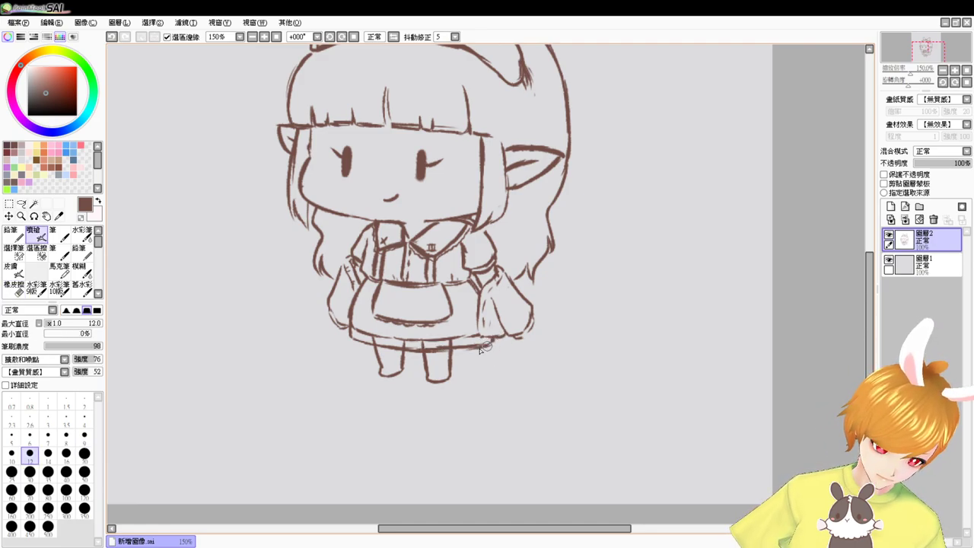
key(e)
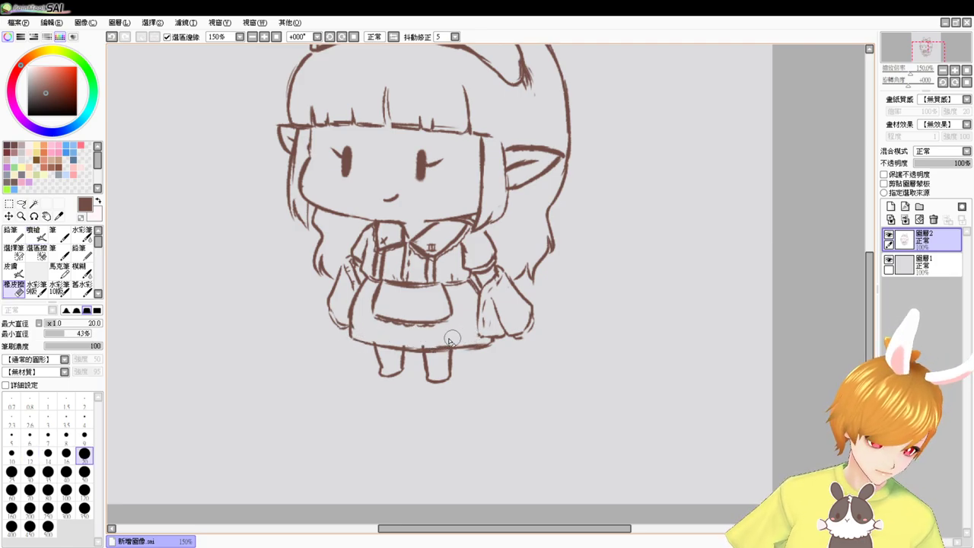
key(v)
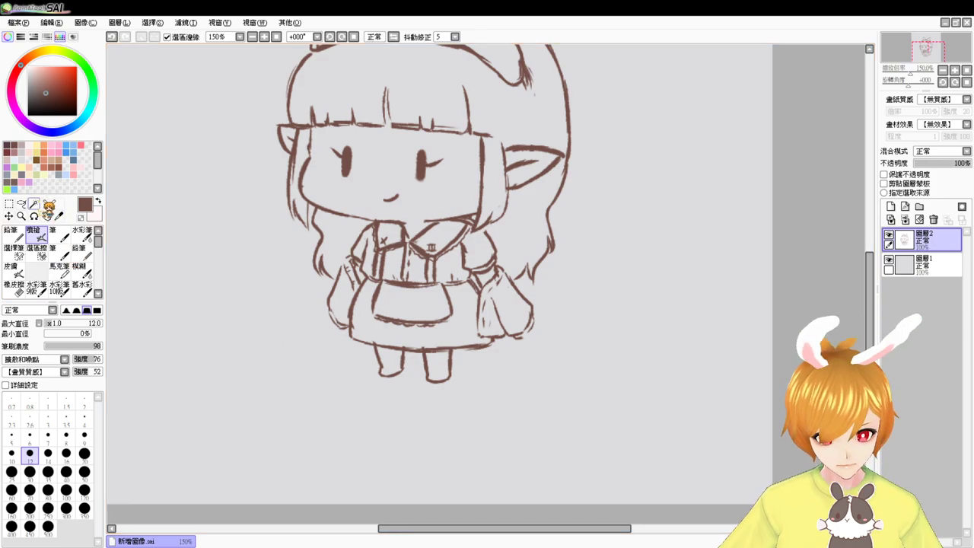
Lasso both legs, transform them slightly downward below the new skirt hem, and deselect them
key(l)
mouse_move(371, 349)
mouse_down()
mouse_move(386, 395)
mouse_move(459, 368)
mouse_up()
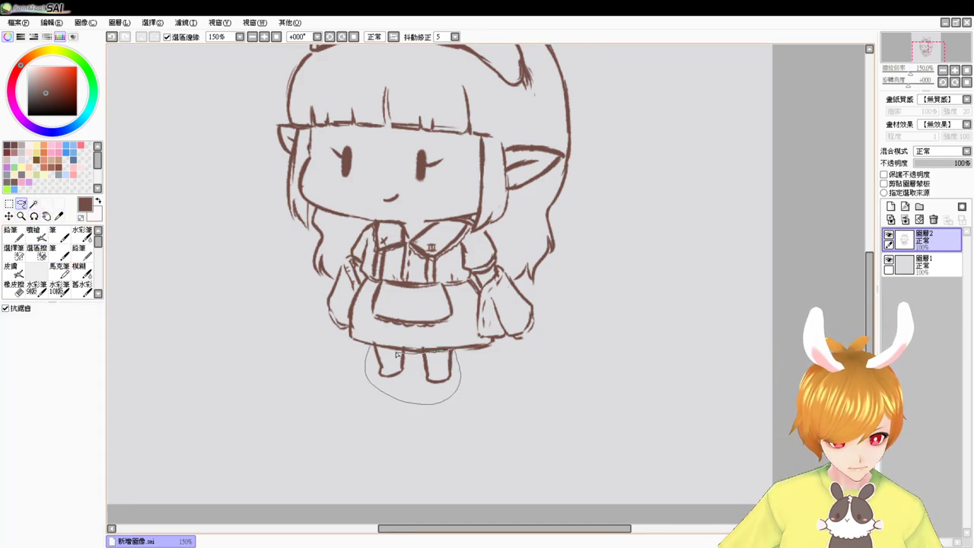
drag(379, 348, 379, 349)
key(ctrl+t)
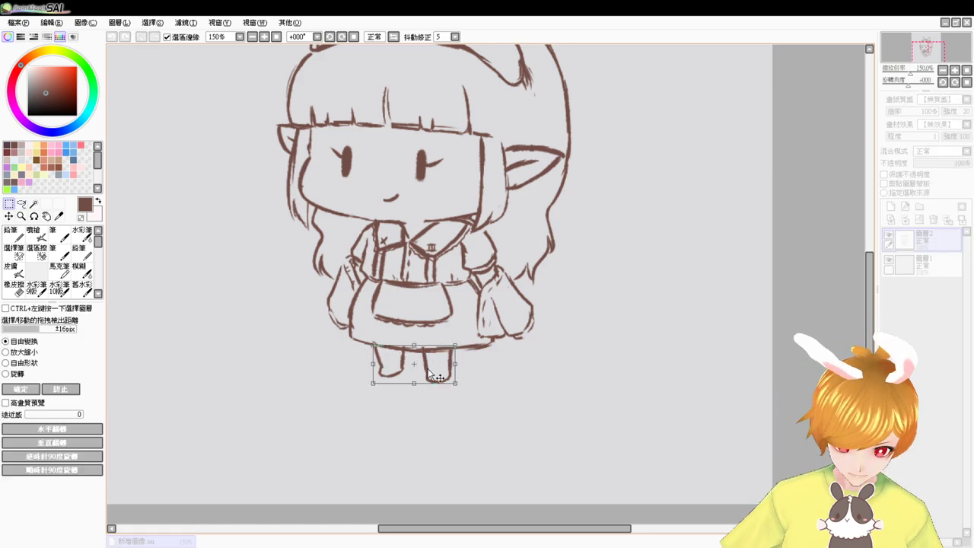
drag(439, 370, 443, 376)
key(Return)
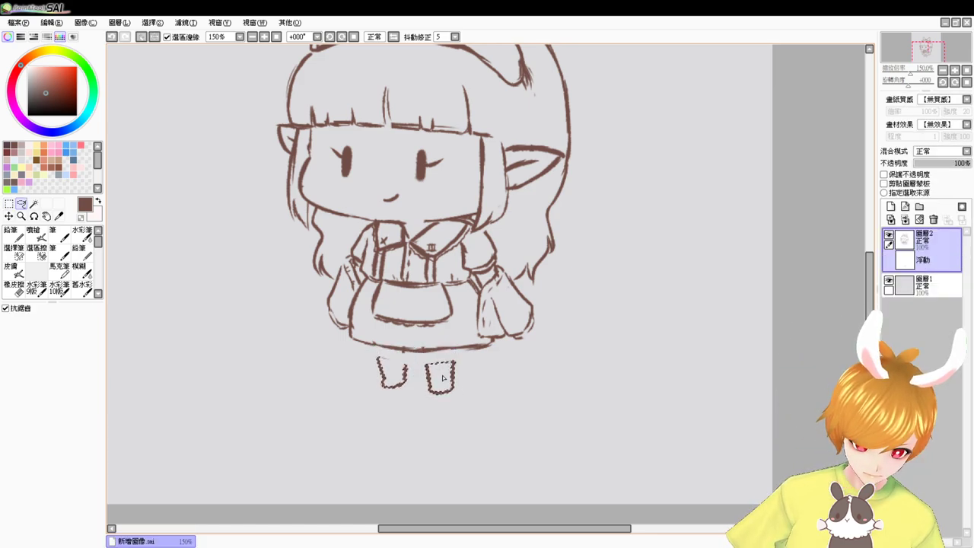
key(ctrl+d)
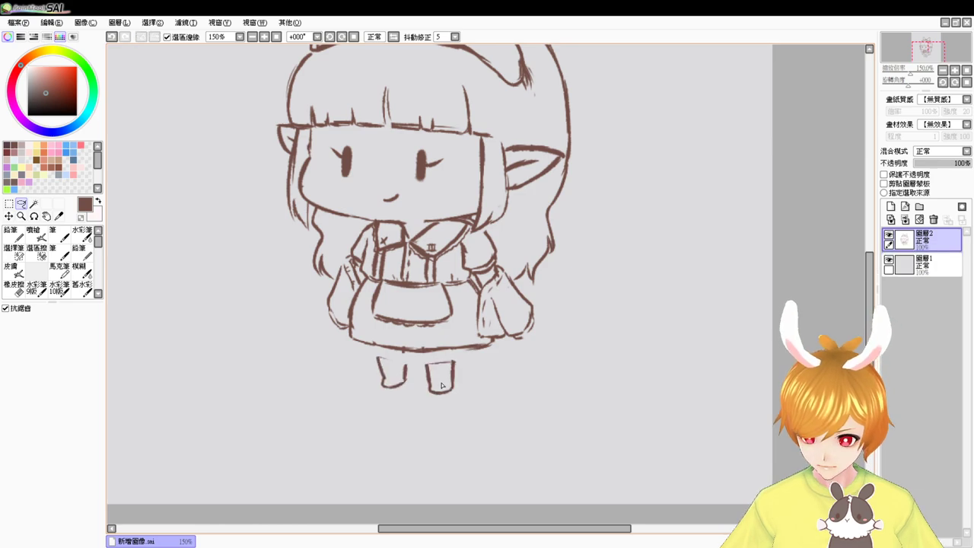
Extend both legs' side lines up to the skirt hem, undoing poor strokes, and erase the leftover lines across the leg tops
click(35, 236)
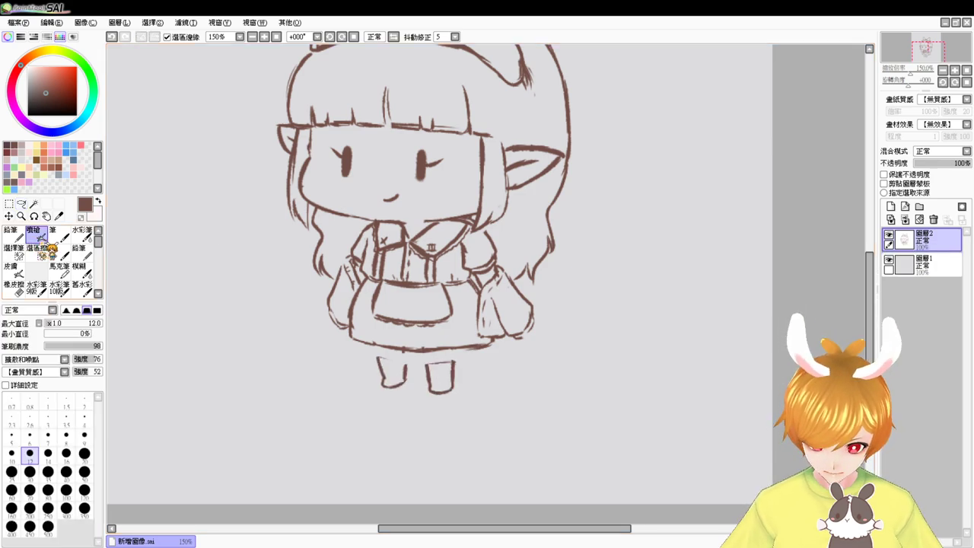
key(Page_Up)
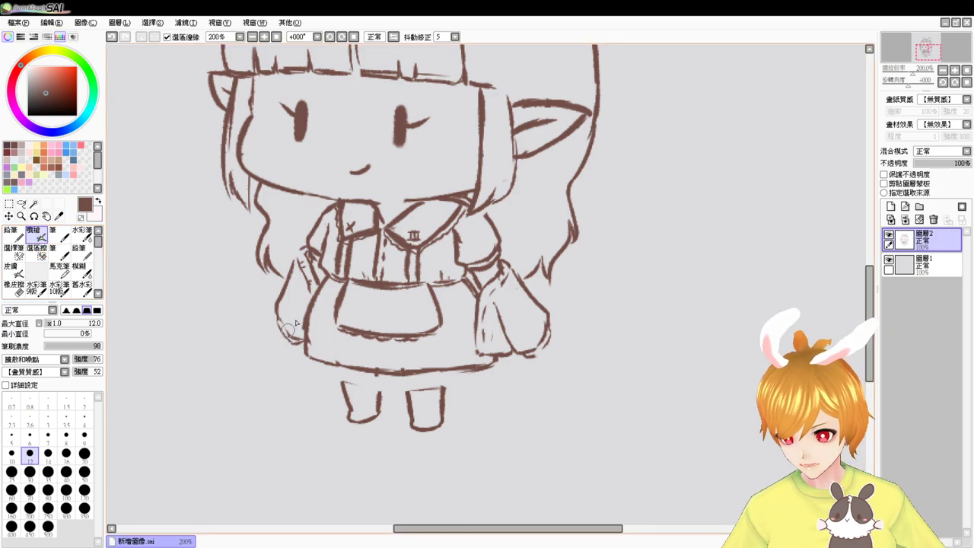
drag(339, 367, 344, 389)
key(ctrl+z)
key(ctrl+z)
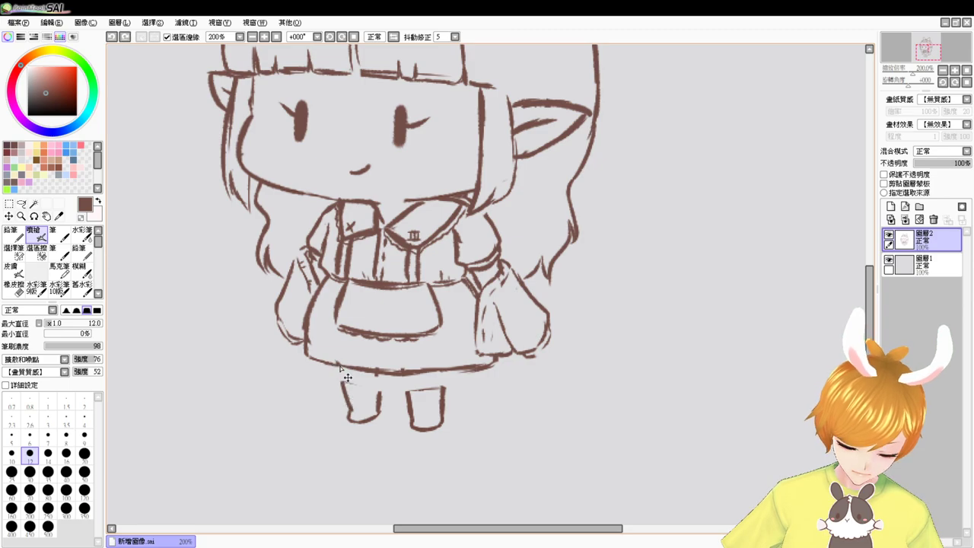
drag(379, 373, 379, 409)
drag(405, 376, 411, 411)
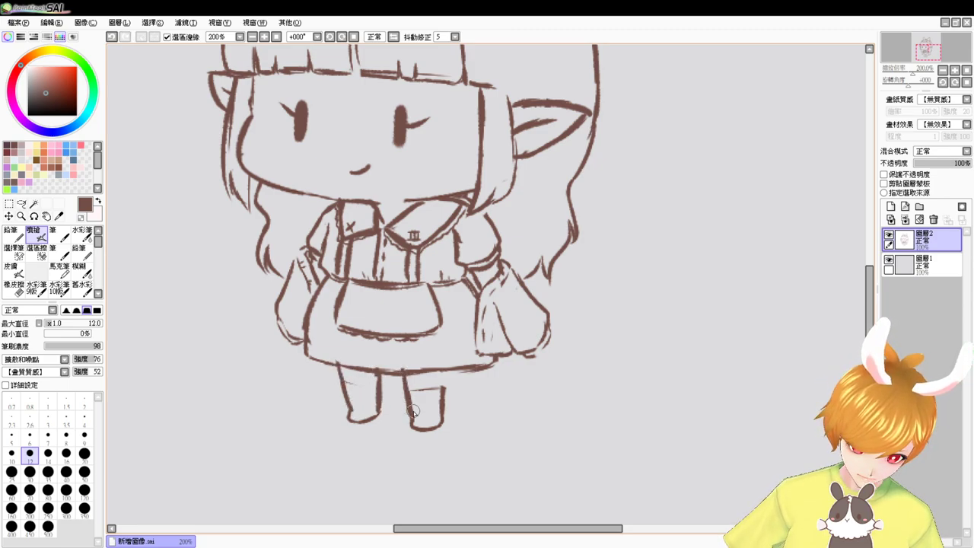
mouse_move(444, 371)
mouse_down()
mouse_move(444, 403)
mouse_move(443, 382)
mouse_up()
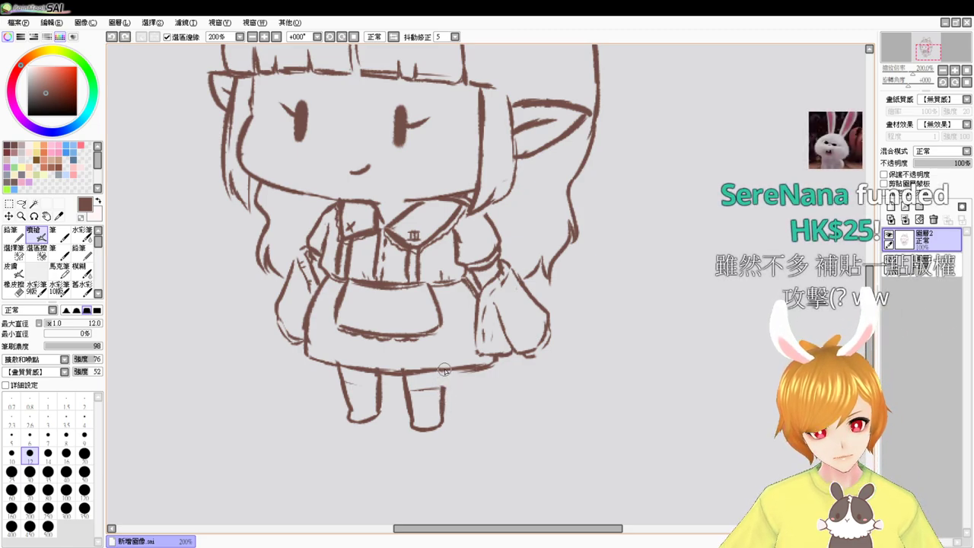
key(e)
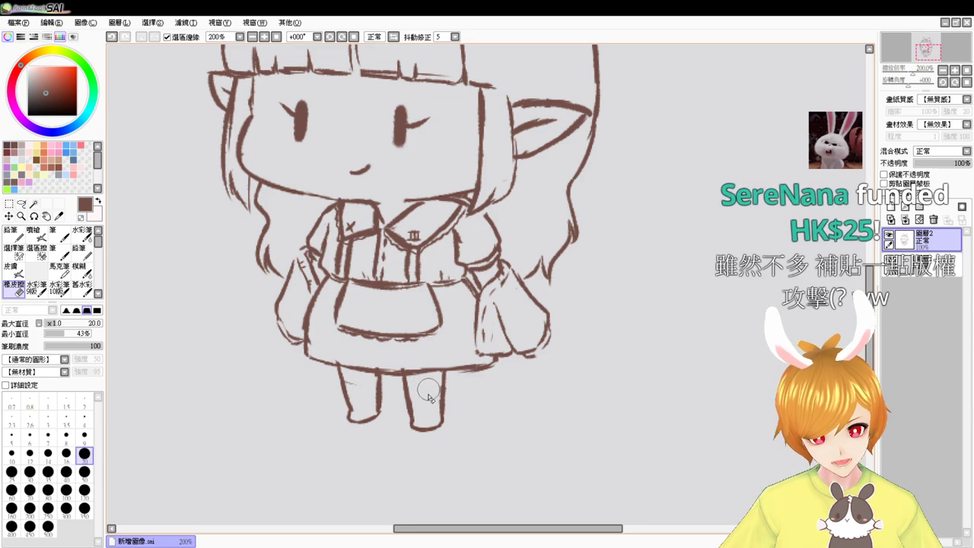
key(e)
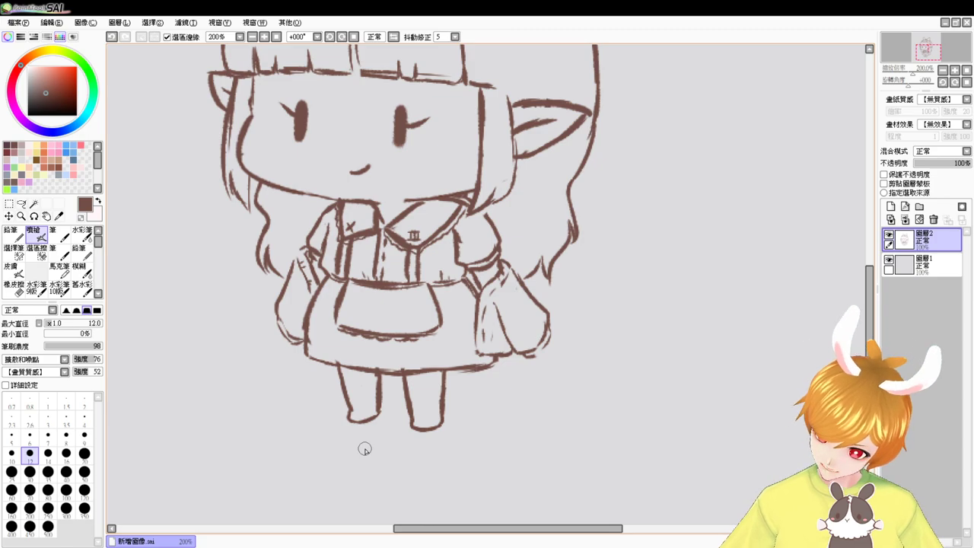
Complete the apron's scalloped trim along its lower edge up to the outer corner
click(332, 547)
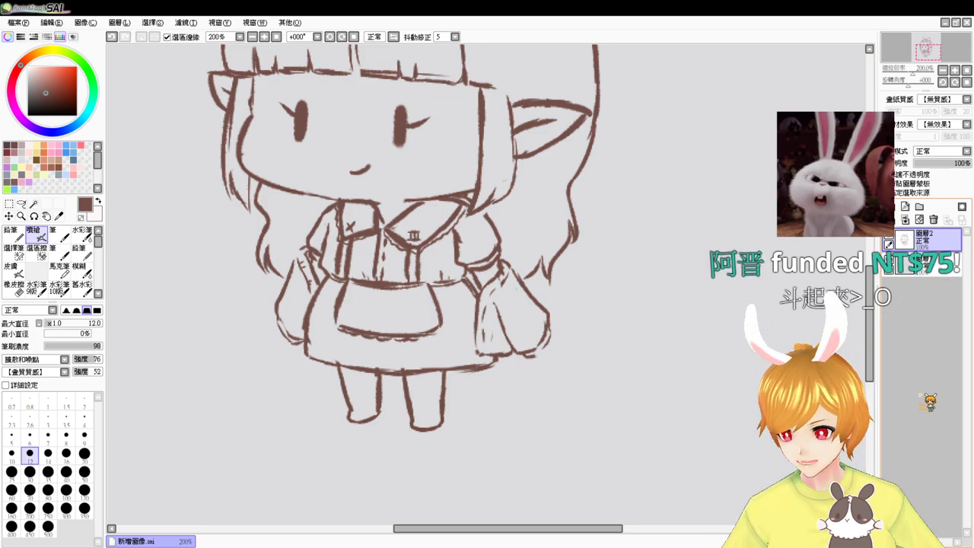
scroll(539, 289, up, 2)
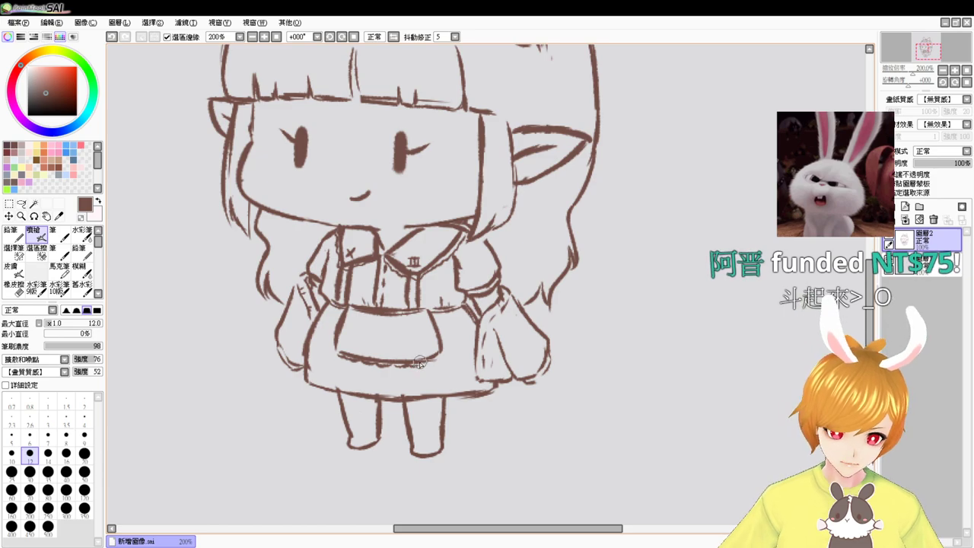
drag(419, 363, 440, 359)
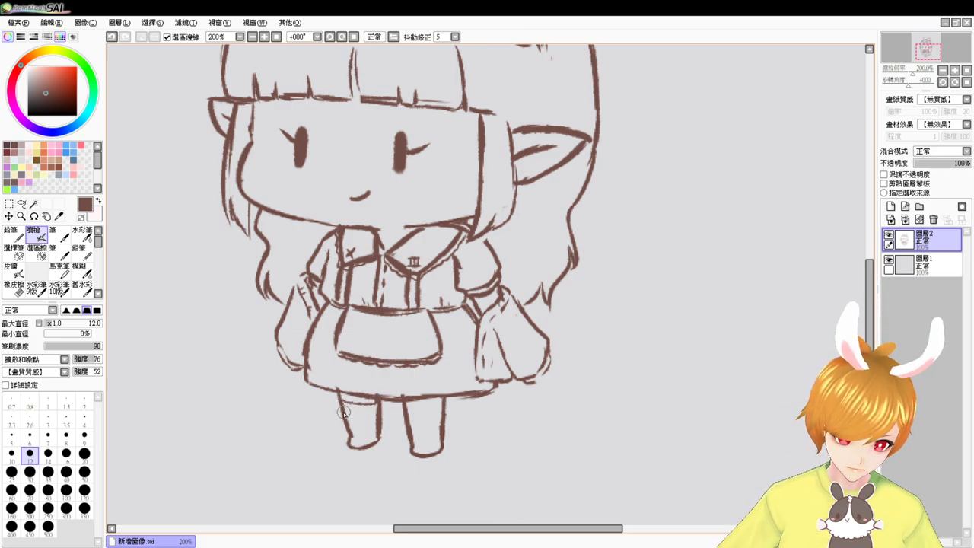
Draw curved stocking stripes across the upper part of both legs, undoing poor strokes
mouse_move(345, 413)
mouse_down()
mouse_move(373, 415)
mouse_move(354, 433)
mouse_move(375, 431)
mouse_move(413, 410)
mouse_move(403, 403)
mouse_move(444, 403)
mouse_up()
key(ctrl+z)
key(ctrl+z)
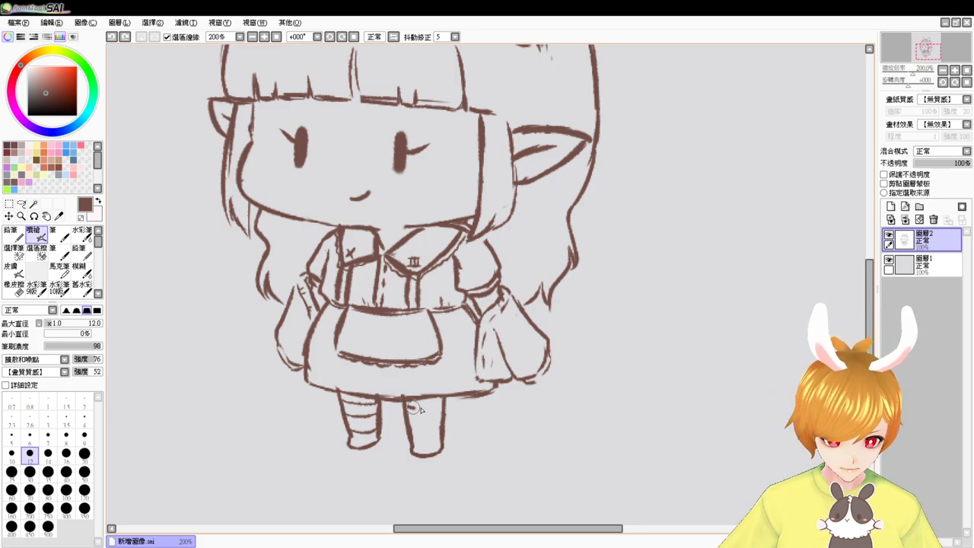
mouse_move(411, 408)
mouse_down()
mouse_move(447, 399)
mouse_move(404, 406)
mouse_move(446, 397)
mouse_move(406, 417)
mouse_move(443, 410)
mouse_move(409, 431)
mouse_move(444, 429)
mouse_up()
key(ctrl+z)
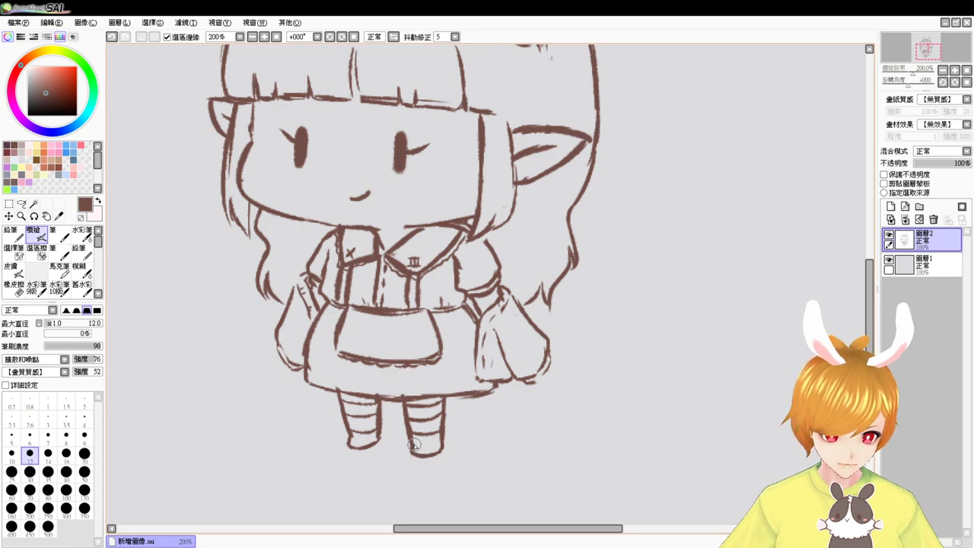
Add the remaining stocking stripes near both feet, undoing and erasing misplaced strokes to even out the spacing
drag(412, 444, 440, 442)
drag(349, 439, 381, 435)
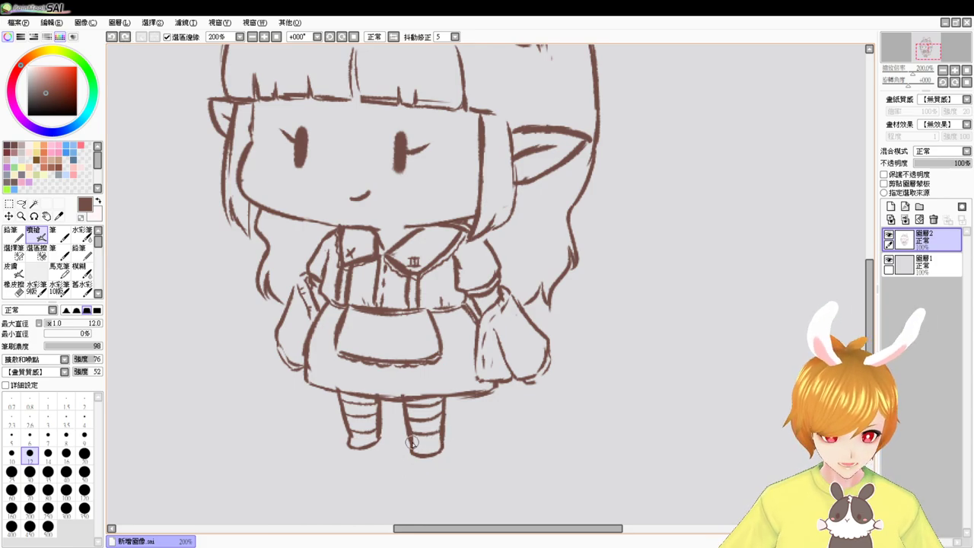
key(ctrl+z)
drag(424, 443, 442, 440)
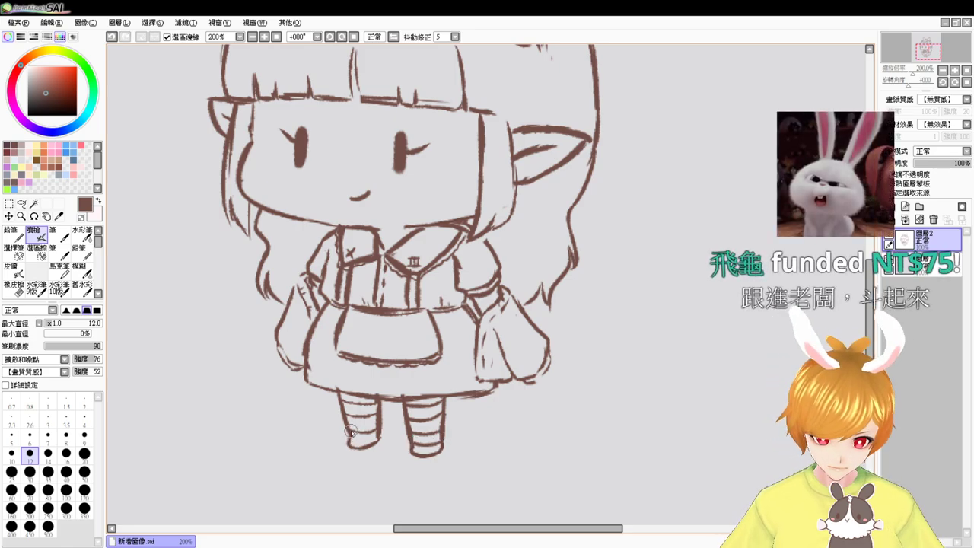
key(ctrl+z)
key(e)
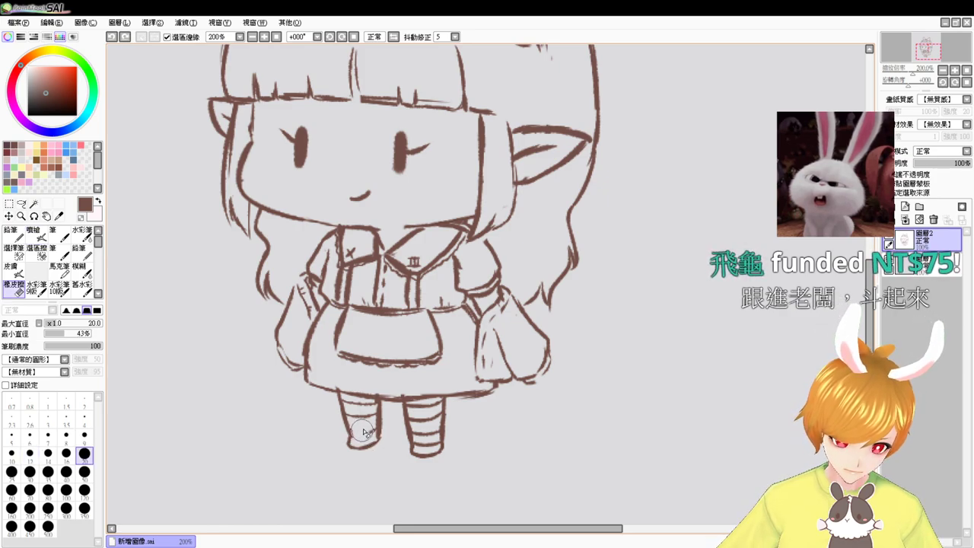
key(e)
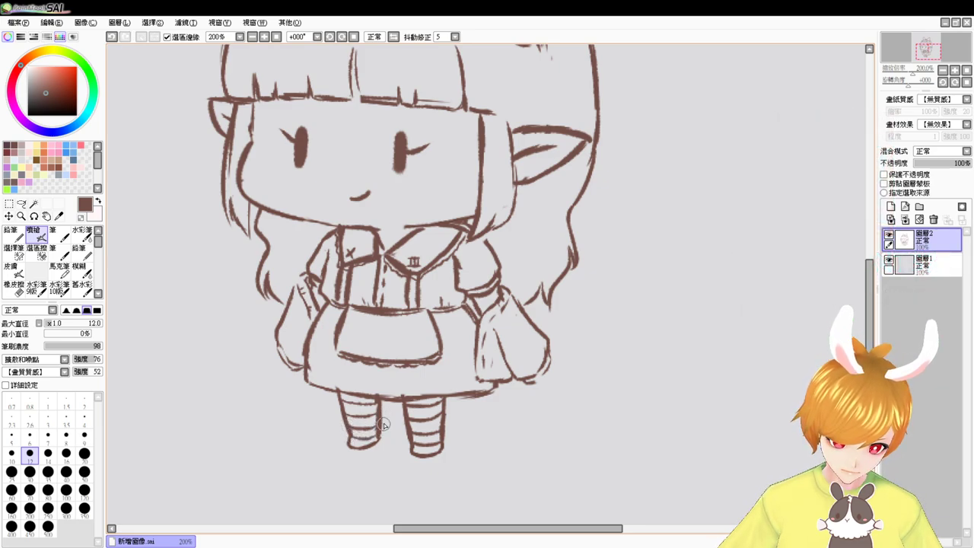
Save the drawing as a new file named 13.sai
drag(609, 345, 652, 365)
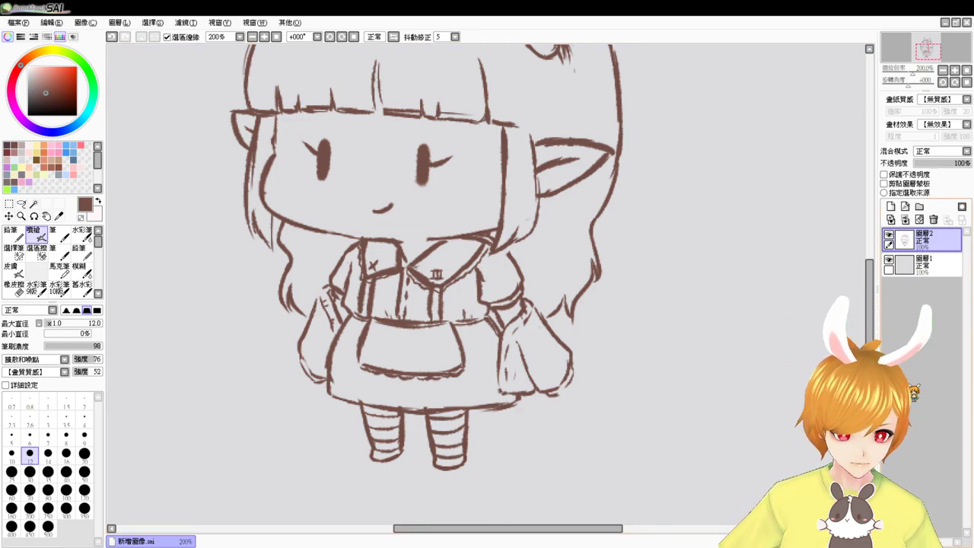
mouse_move(614, 253)
mouse_down()
mouse_move(648, 320)
mouse_move(657, 377)
mouse_up()
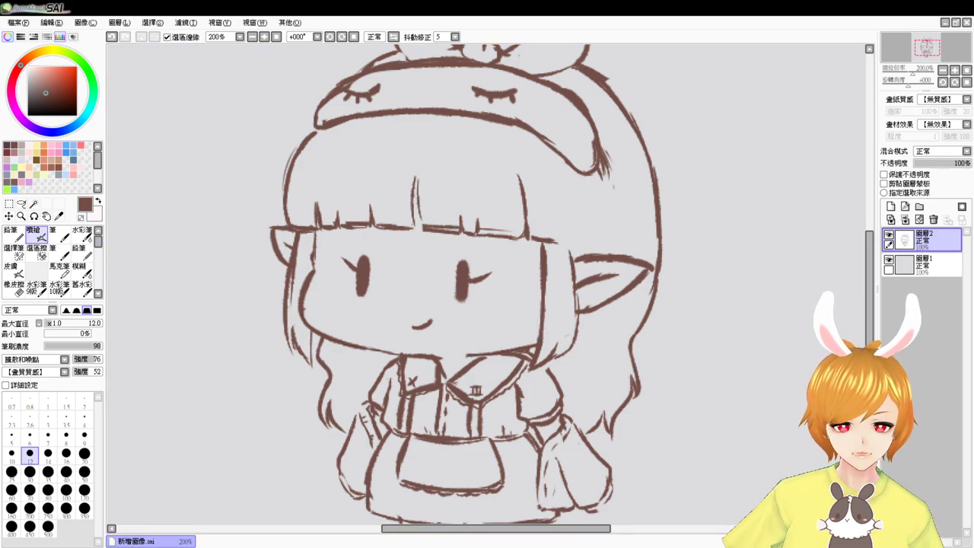
key(ctrl+s)
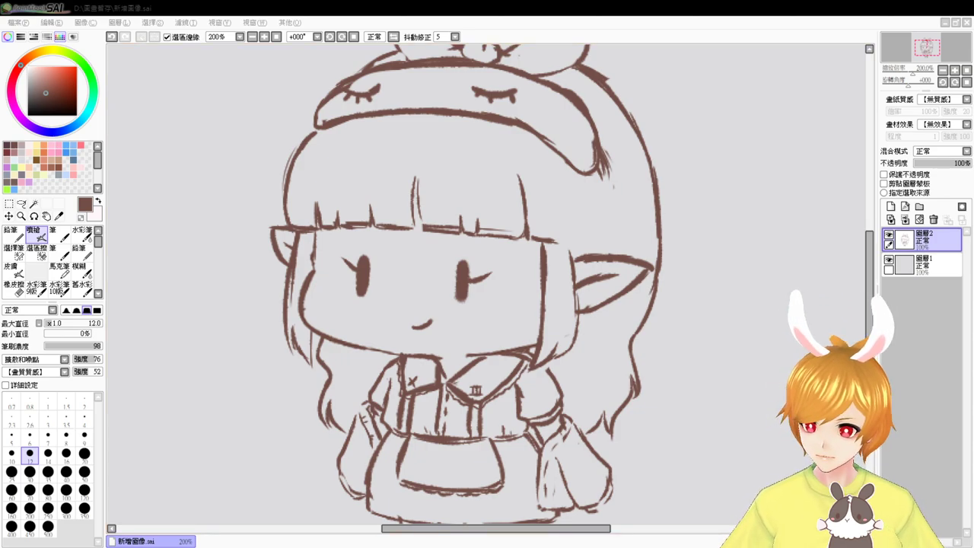
click(17, 23)
click(43, 99)
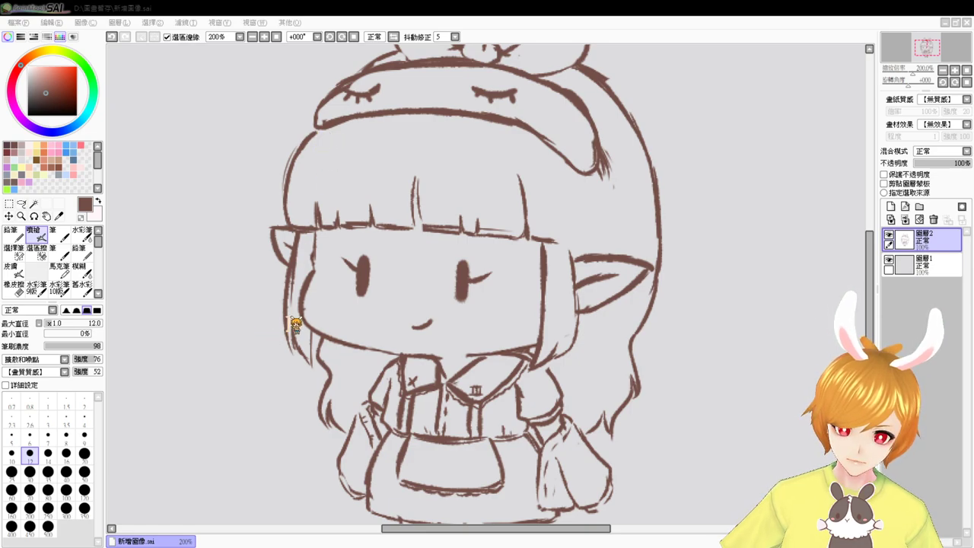
click(540, 325)
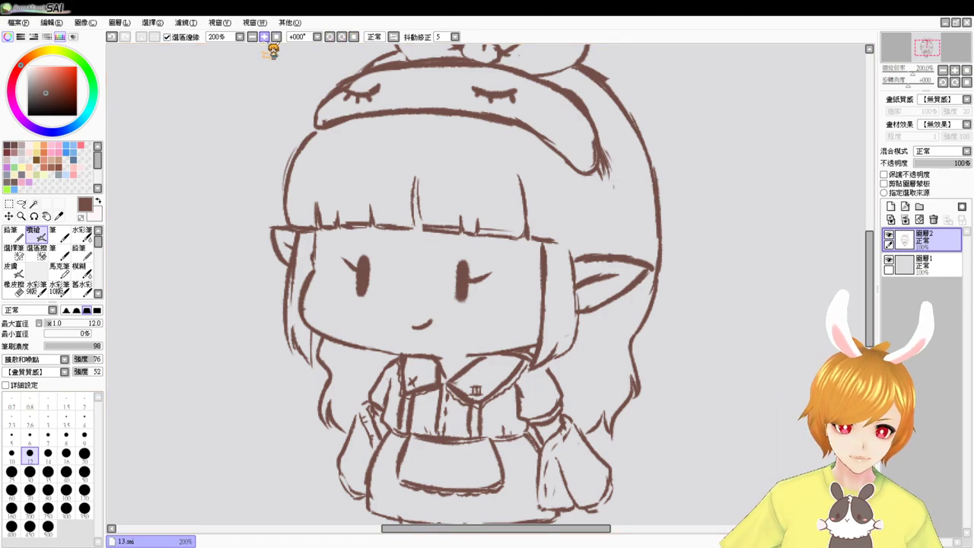
Erase the small curved smile from the face and undo the trial strokes for a new mouth
click(265, 37)
drag(707, 260, 722, 259)
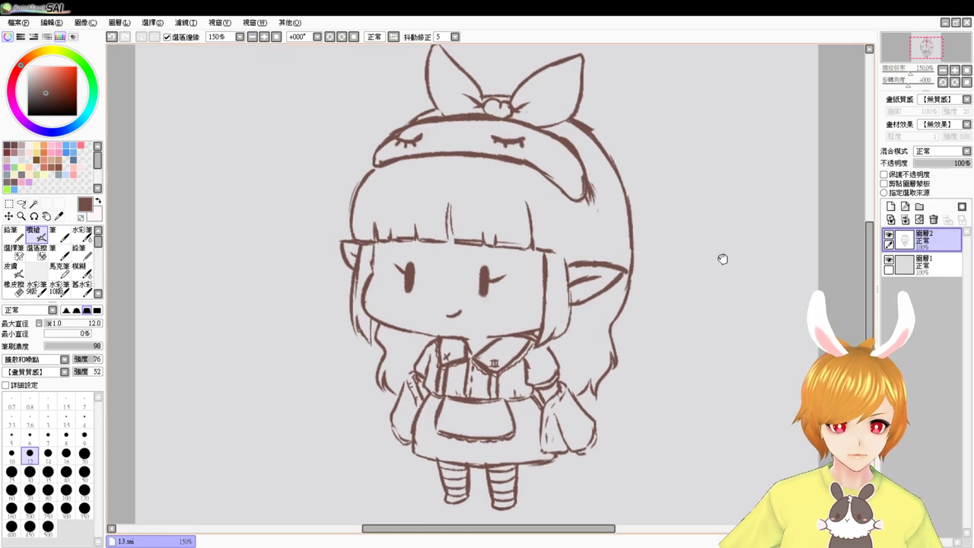
key(e)
mouse_move(450, 322)
mouse_down()
mouse_move(458, 298)
mouse_move(466, 308)
mouse_move(454, 318)
mouse_move(450, 307)
mouse_up()
key(v)
key(ctrl+z)
key(ctrl+z)
key(ctrl+z)
key(ctrl+z)
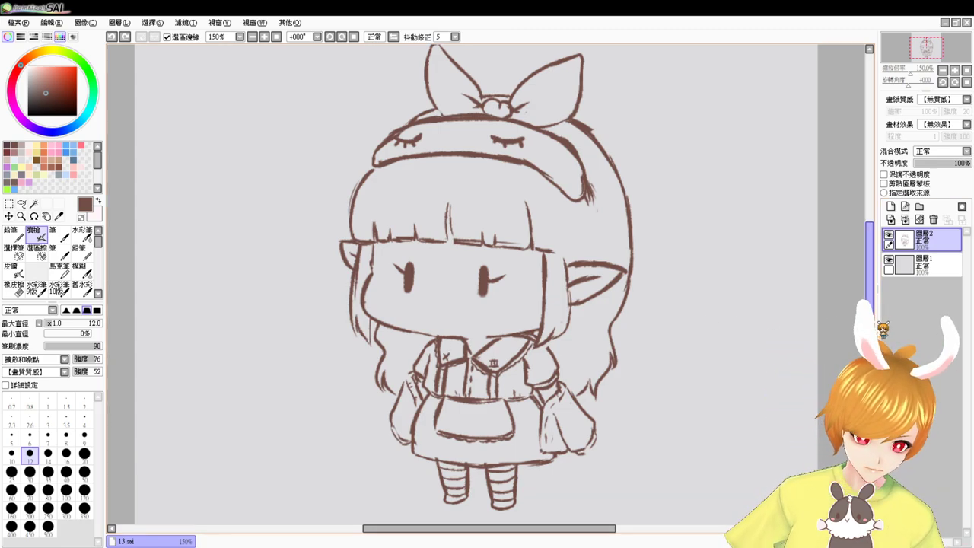
drag(870, 303, 870, 300)
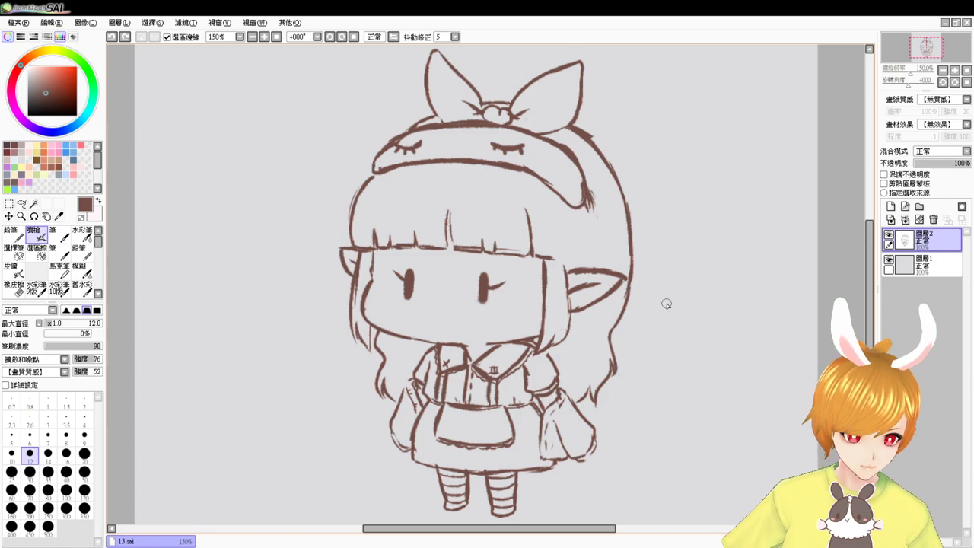
Draw a small wavy, cat-like mouth between and below the eyes, undoing a poor stroke
scroll(827, 332, up, 1)
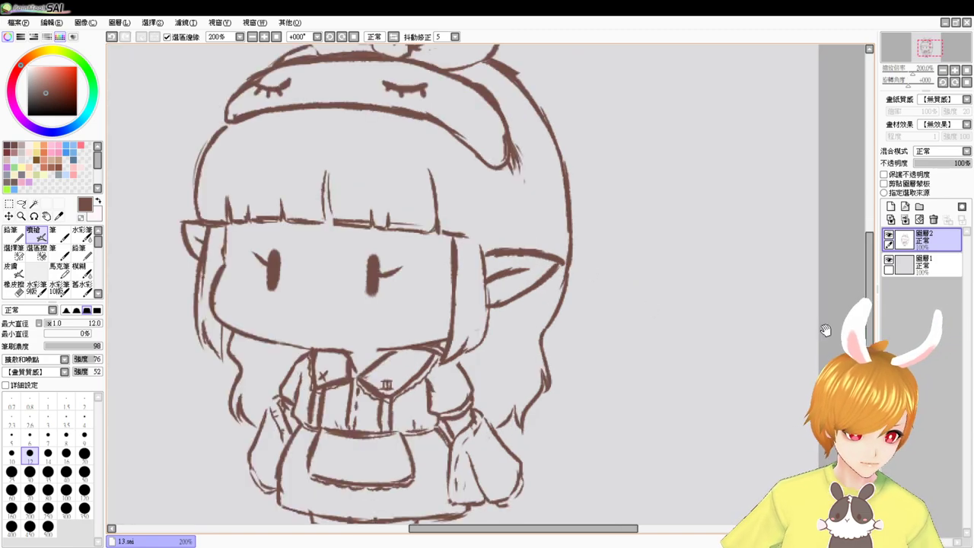
drag(434, 290, 539, 294)
mouse_move(424, 317)
mouse_down()
mouse_move(420, 304)
mouse_move(442, 305)
mouse_up()
key(ctrl+z)
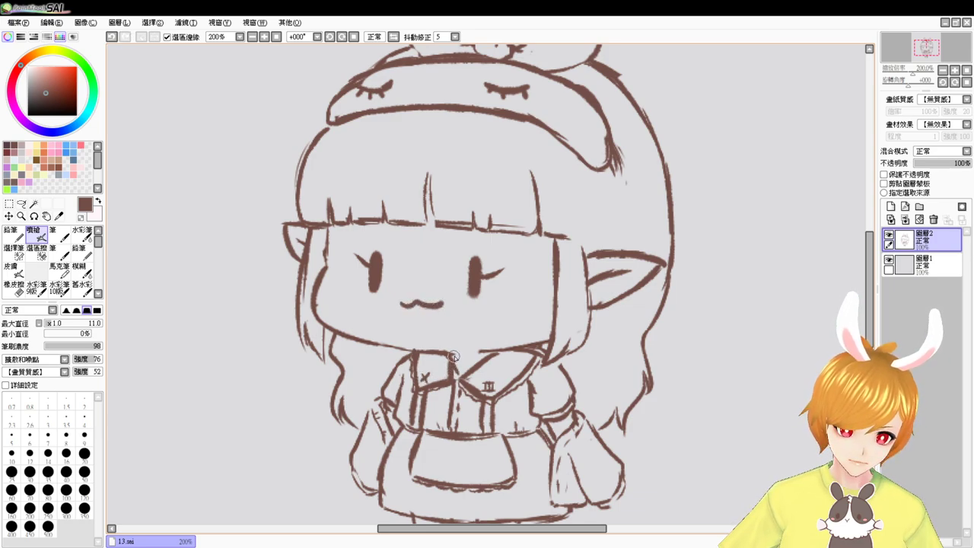
Undo the wavy mouth and try small curved smiles between and below the eyes, undoing each one
key(ctrl+z)
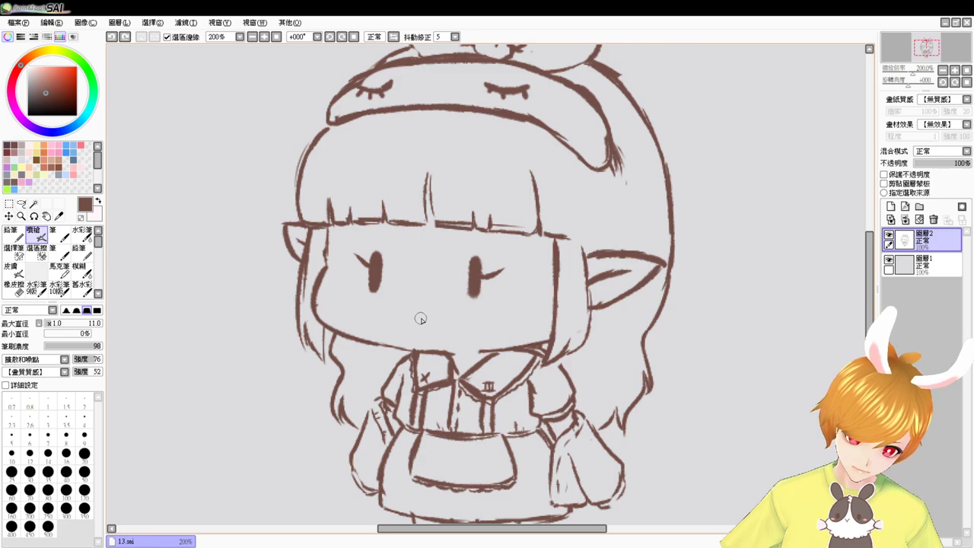
drag(422, 317, 444, 311)
key(ctrl+z)
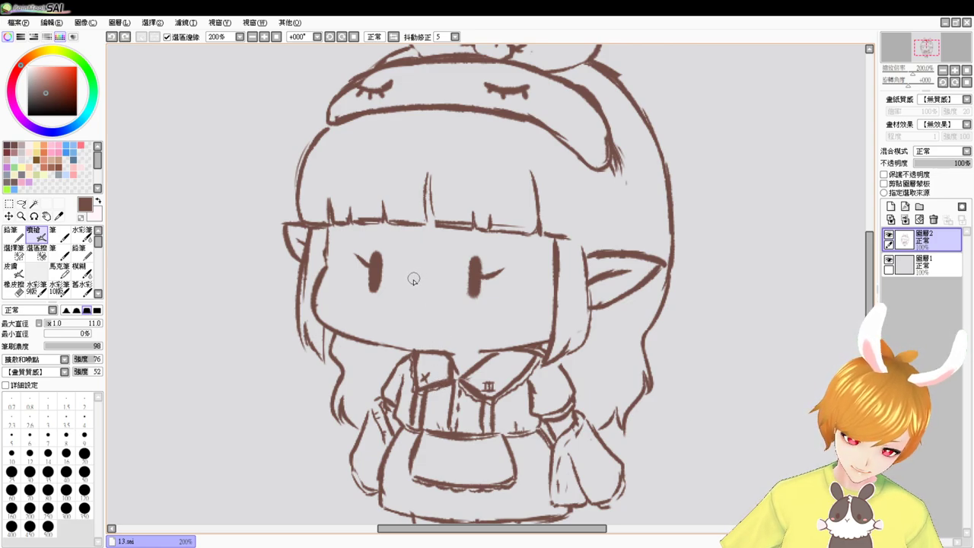
drag(412, 280, 432, 279)
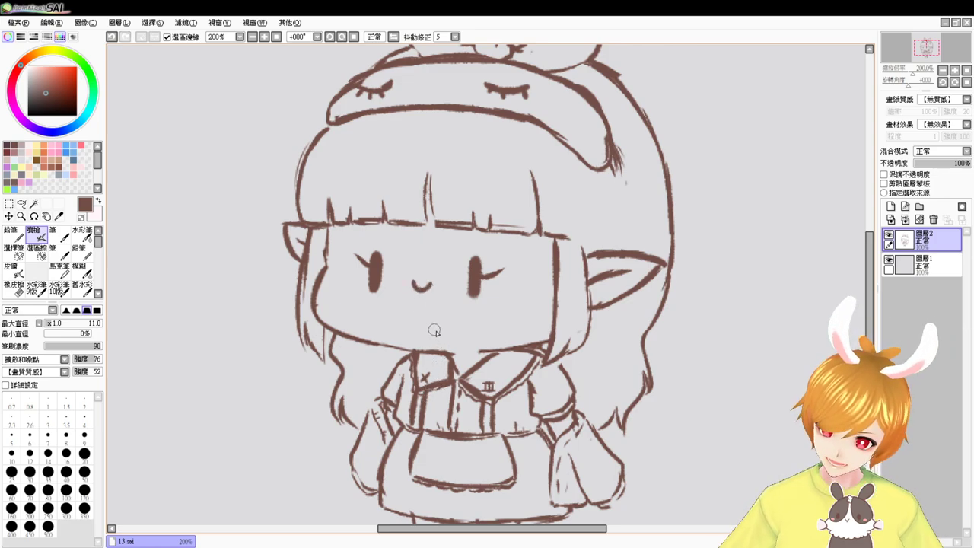
key(ctrl+z)
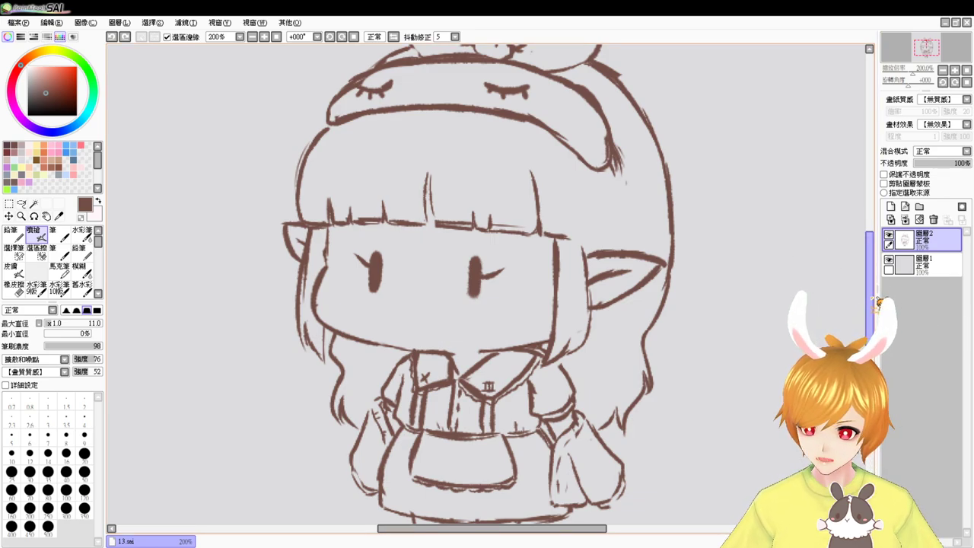
Try an open smiling mouth with a row of small upper teeth below the eyes and undo its strokes
scroll(872, 301, up, 3)
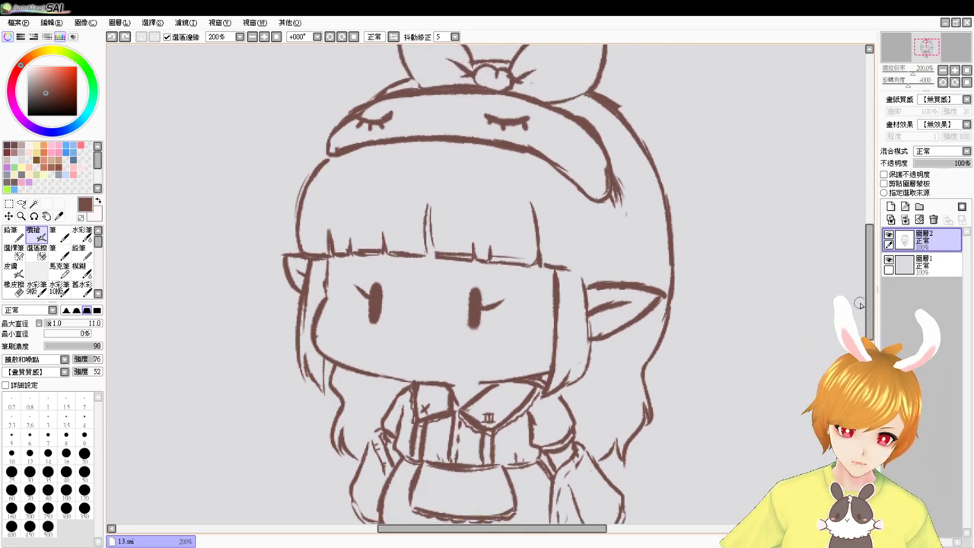
drag(473, 319, 473, 309)
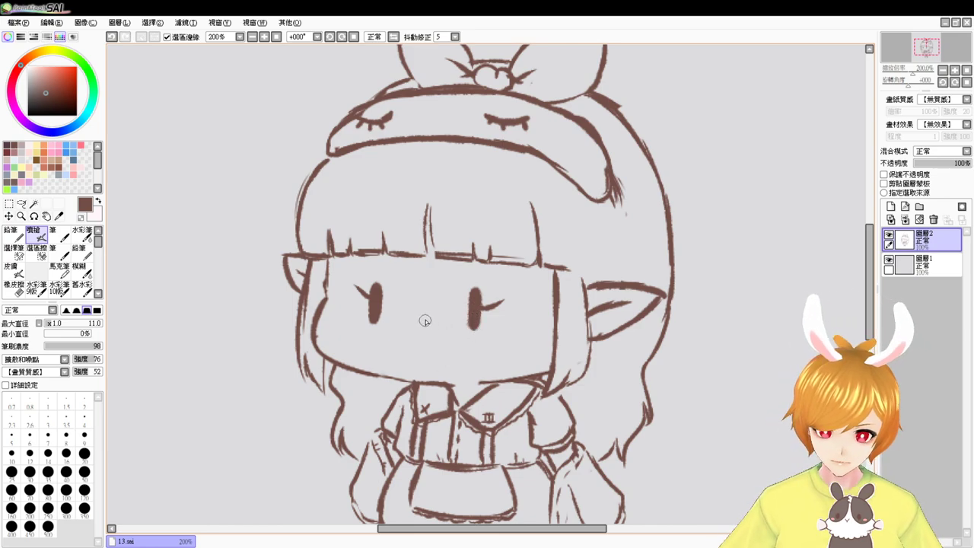
mouse_move(414, 321)
mouse_down()
mouse_move(435, 318)
mouse_move(435, 308)
mouse_move(433, 335)
mouse_move(438, 312)
mouse_move(418, 350)
mouse_move(439, 346)
mouse_move(415, 350)
mouse_move(417, 330)
mouse_move(439, 329)
mouse_up()
key(ctrl+z)
key(ctrl+z)
key(ctrl+z)
key(ctrl+z)
key(ctrl+z)
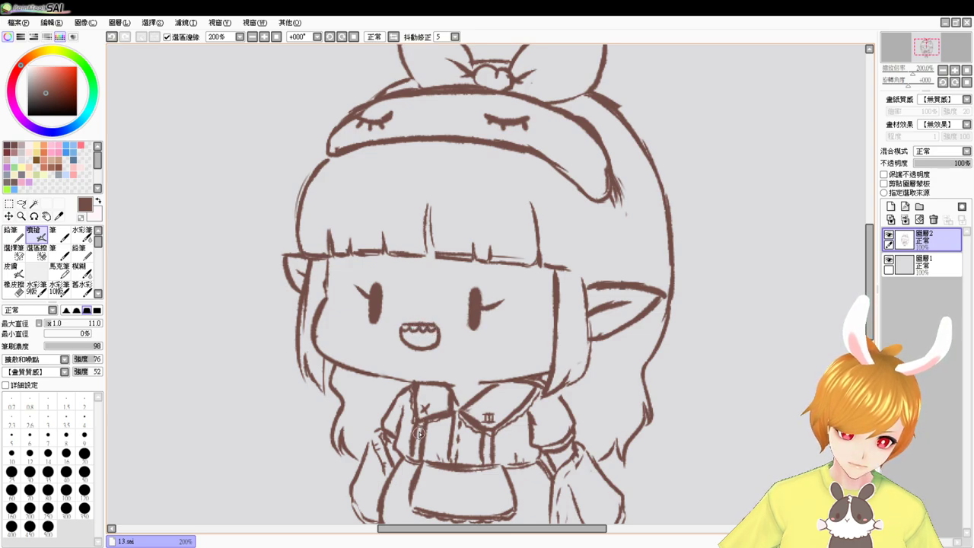
key(ctrl+z)
key(ctrl+z)
key(ctrl+z)
key(ctrl+z)
key(ctrl+z)
key(ctrl+z)
key(ctrl+z)
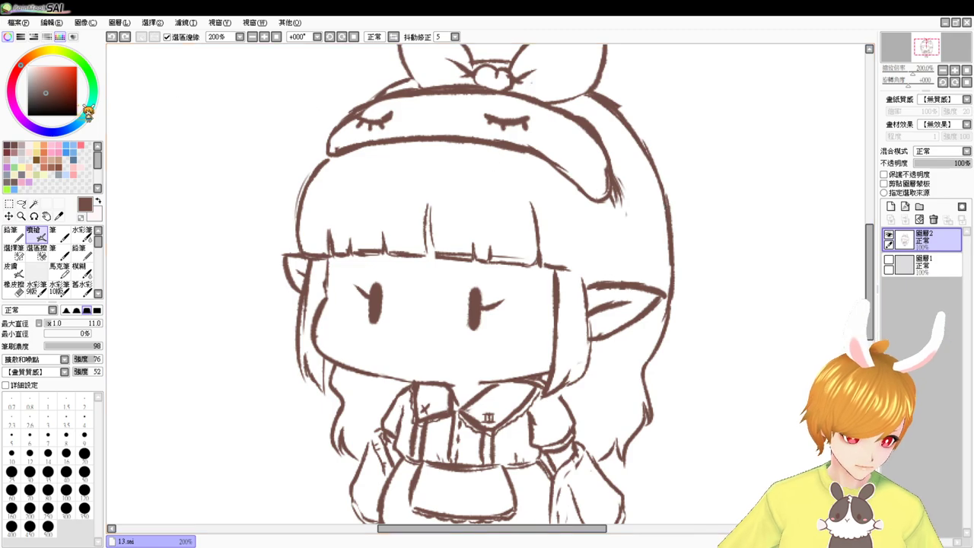
Try drawing a circle beside the head, selecting its interior with the Magic Wand and filling it with brown, and undo it all
mouse_move(141, 190)
mouse_down()
mouse_move(230, 155)
mouse_move(230, 213)
mouse_move(152, 220)
mouse_up()
click(34, 204)
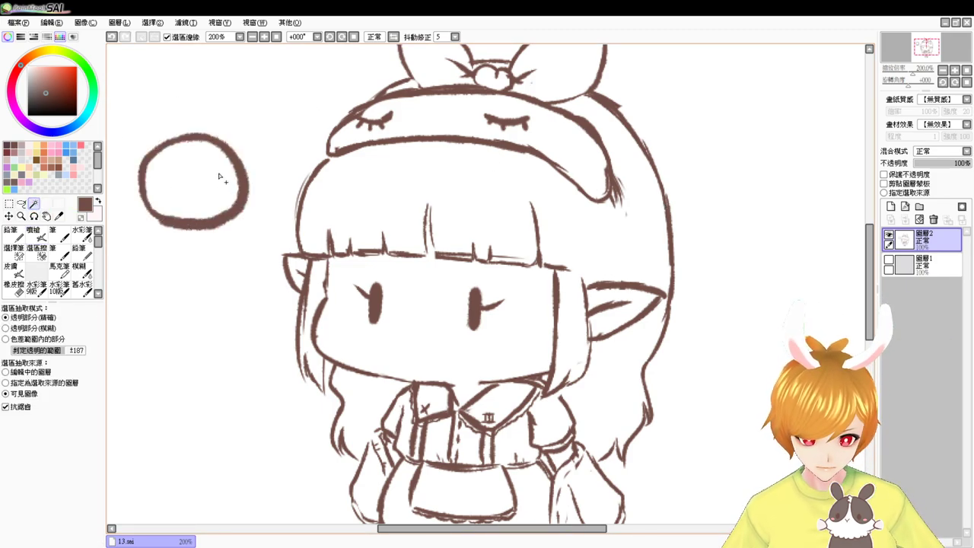
click(205, 180)
key(ctrl+f)
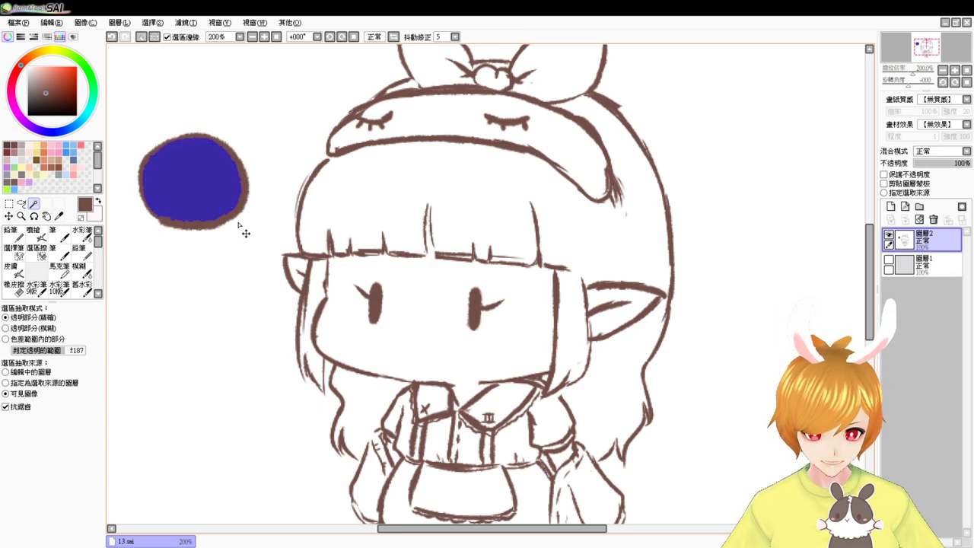
key(ctrl+d)
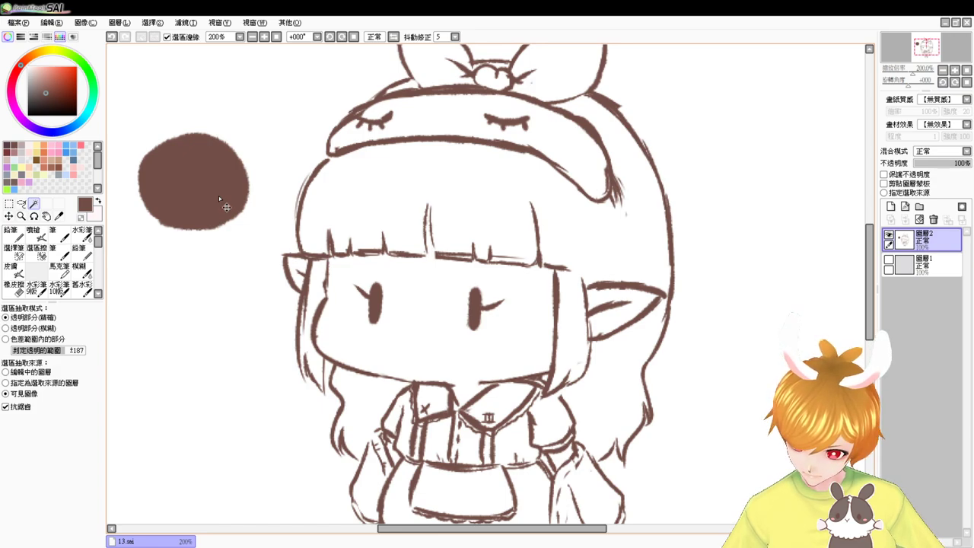
click(218, 197)
key(ctrl+z)
key(ctrl+z)
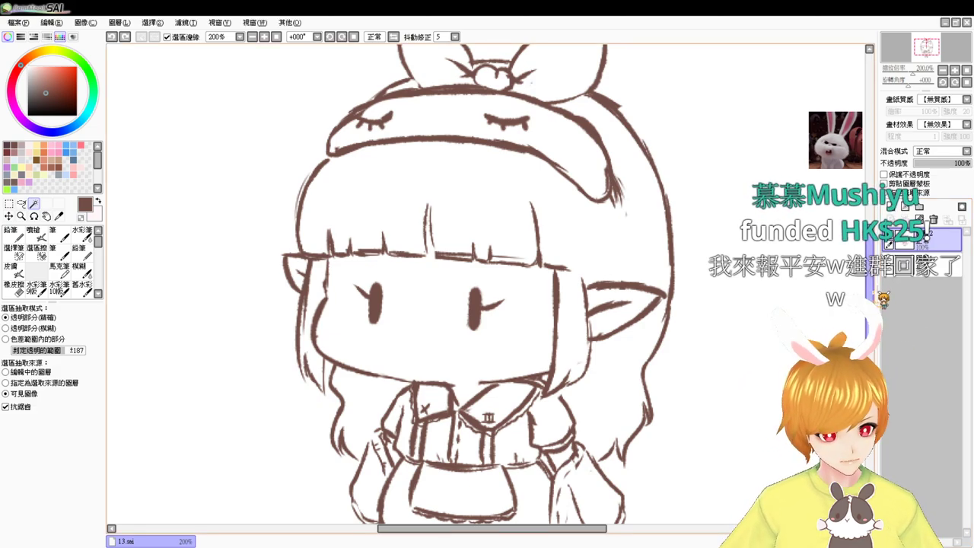
Show the grey background layer 圖層1 again and return to the airbrush (噴槍)
drag(870, 287, 870, 285)
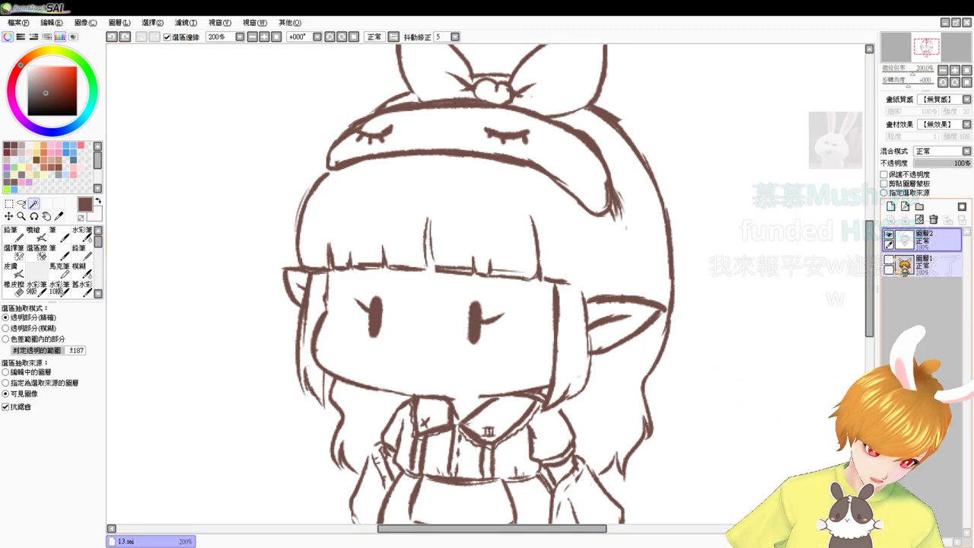
click(889, 260)
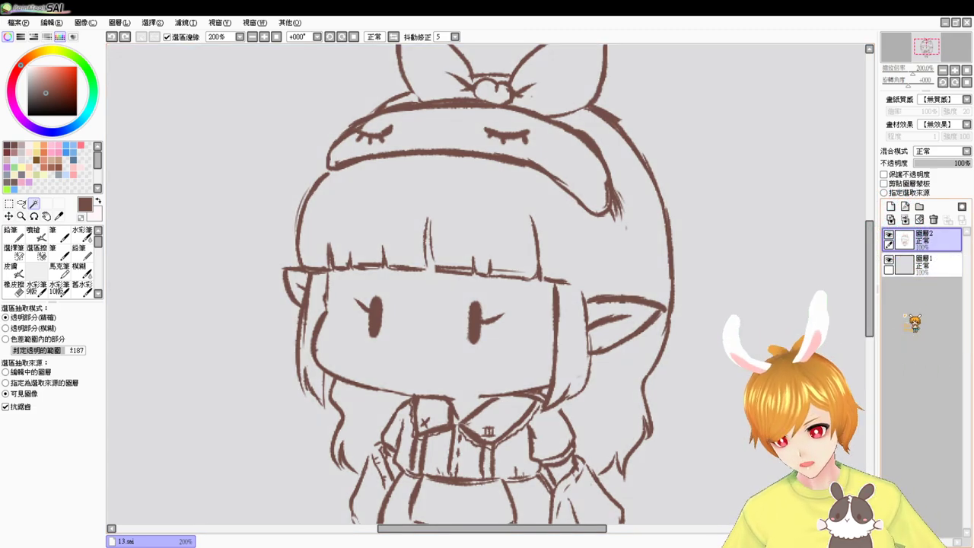
scroll(806, 292, up, 1)
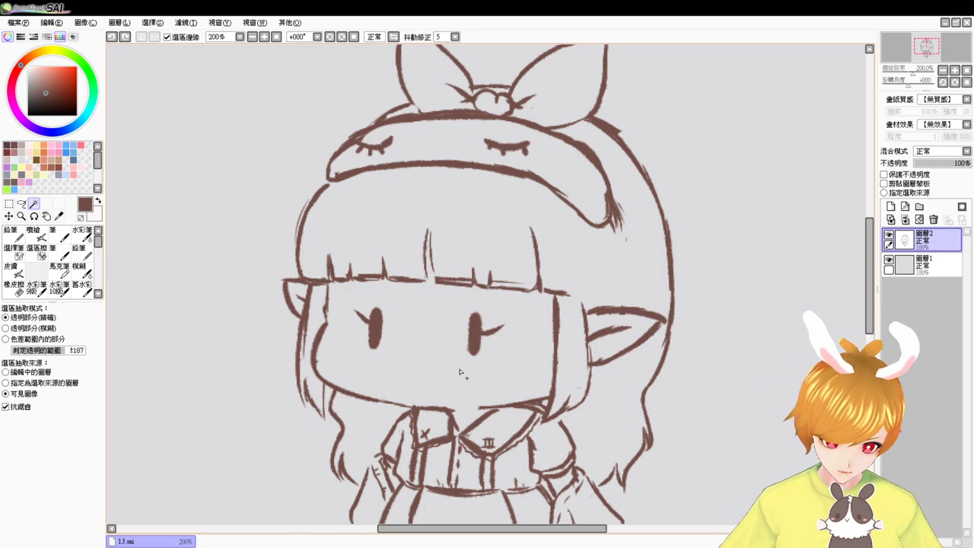
scroll(516, 308, down, 2)
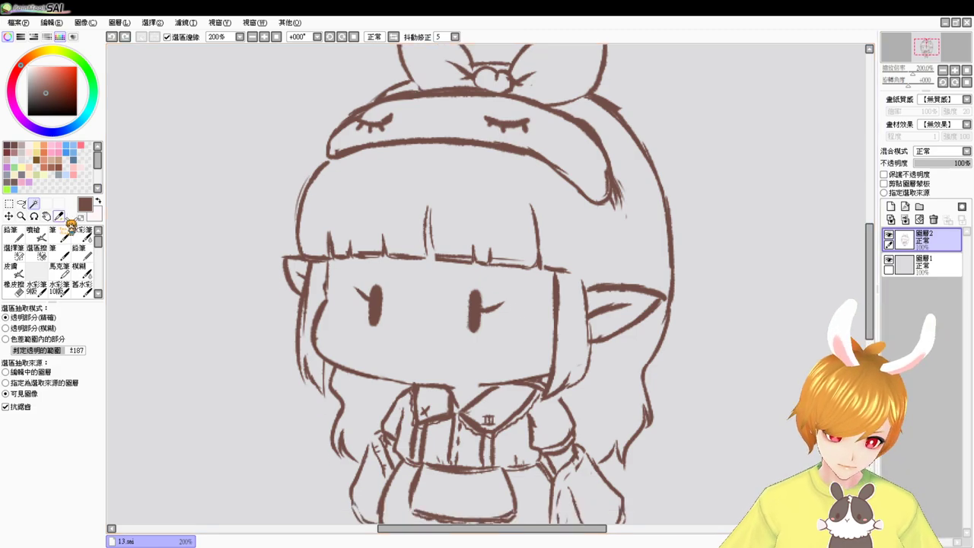
click(33, 234)
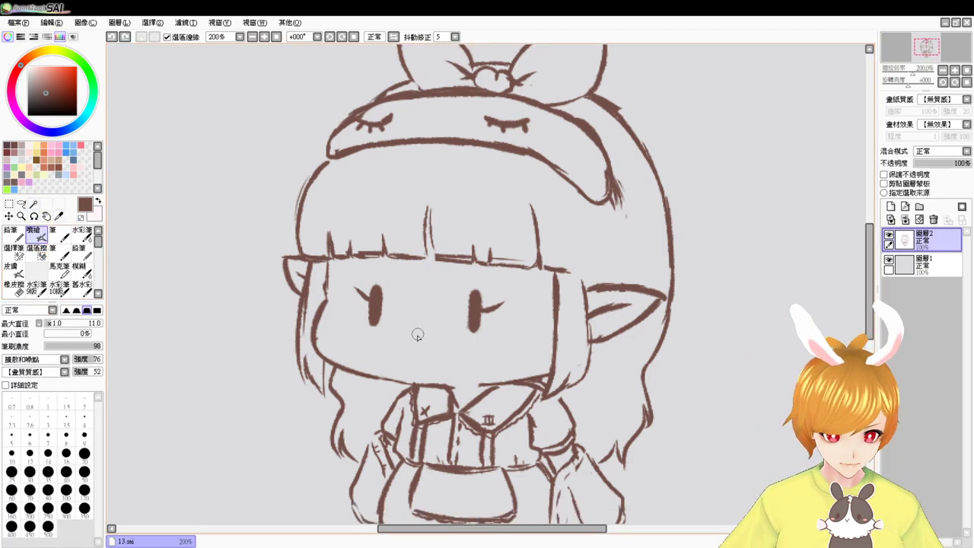
Try a new mouth stroke between and below the eyes and undo it
key(ctrl+z)
mouse_move(419, 337)
mouse_down()
mouse_move(440, 336)
mouse_move(429, 321)
mouse_up()
key(ctrl+z)
key(ctrl+z)
key(ctrl+z)
key(ctrl+z)
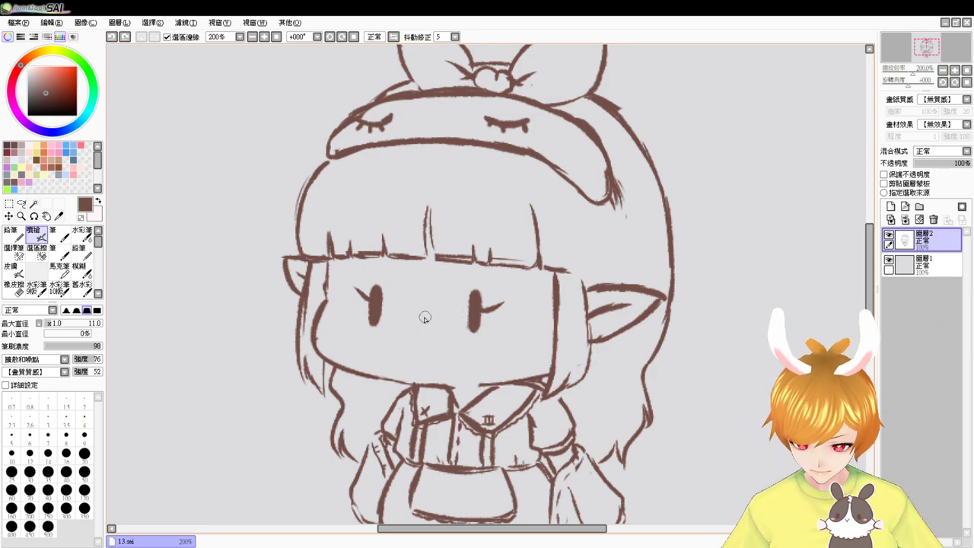
Try a tall, arched mouth with a smaller inner line below the eyes and undo its strokes
mouse_move(408, 307)
mouse_down()
mouse_move(431, 310)
mouse_move(411, 309)
mouse_move(412, 323)
mouse_move(434, 316)
mouse_move(407, 328)
mouse_move(434, 329)
mouse_move(437, 345)
mouse_move(415, 337)
mouse_move(439, 351)
mouse_up()
key(ctrl+z)
key(ctrl+z)
key(ctrl+z)
key(ctrl+z)
key(ctrl+z)
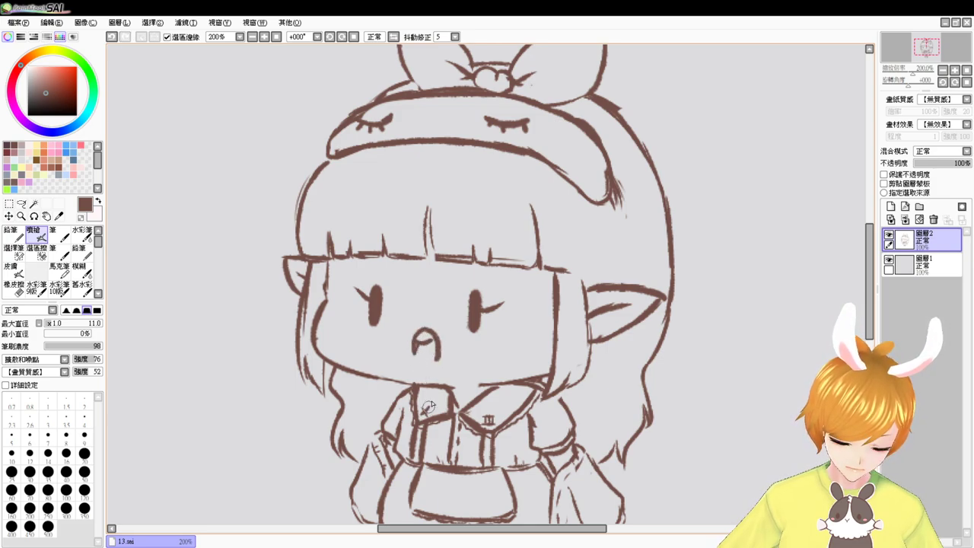
key(ctrl+z)
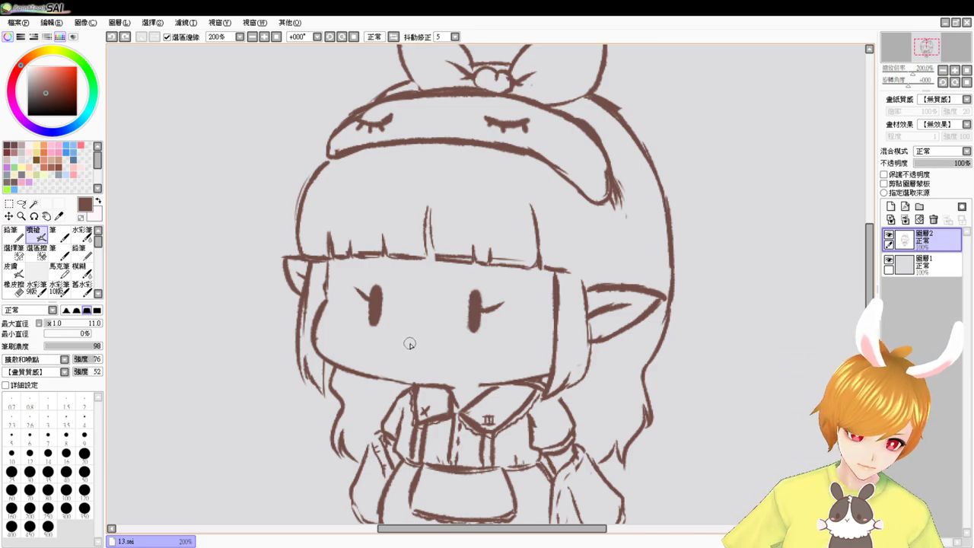
Draw a wide, arched open mouth with an inner teeth curve between and below the eyes, undoing a poor attempt
mouse_move(407, 346)
mouse_down()
mouse_move(424, 328)
mouse_move(441, 347)
mouse_move(428, 330)
mouse_move(427, 356)
mouse_move(406, 342)
mouse_move(445, 350)
mouse_up()
key(ctrl+z)
key(ctrl+z)
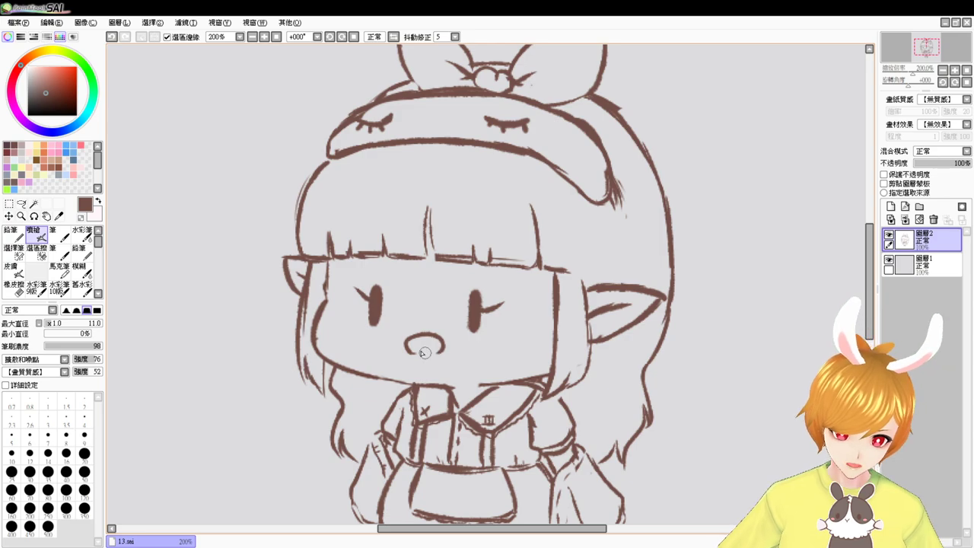
drag(405, 342, 445, 348)
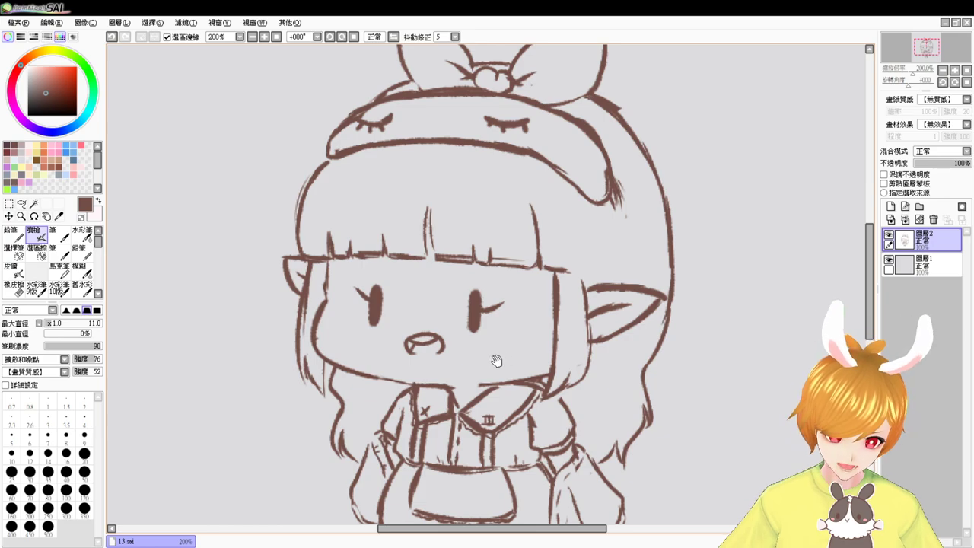
Try a larger copy of the arched open mouth on the blank canvas beside the character and undo it
drag(496, 361, 619, 354)
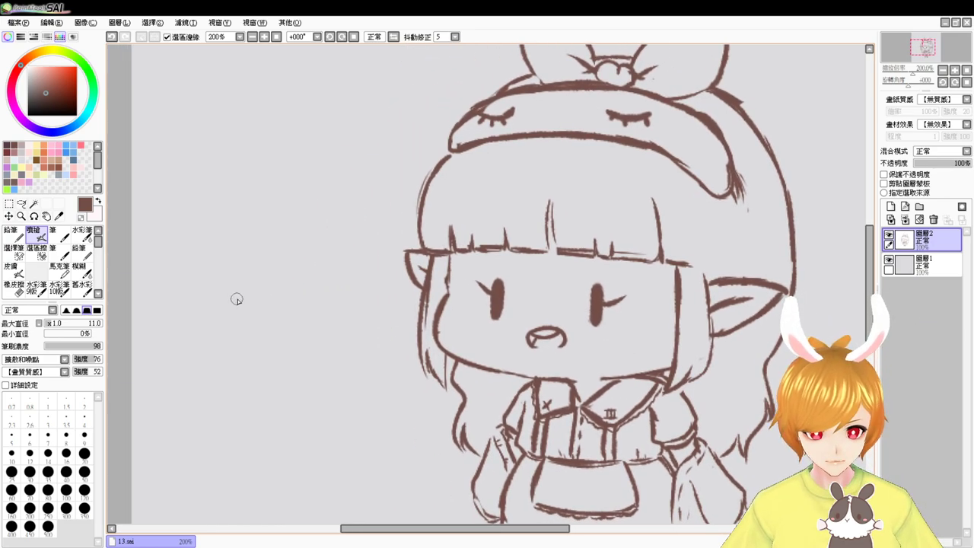
drag(246, 322, 294, 314)
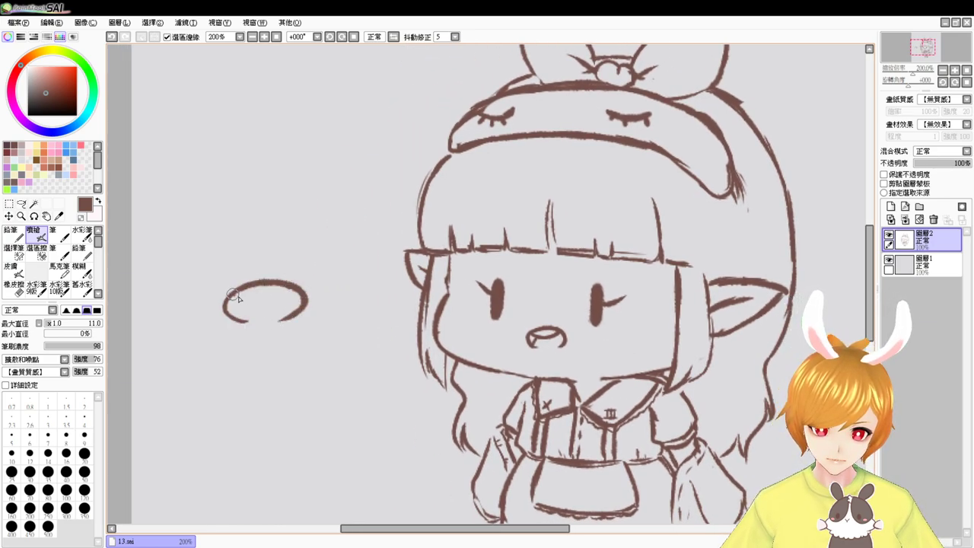
mouse_move(233, 299)
mouse_down()
mouse_move(285, 290)
mouse_move(235, 320)
mouse_up()
key(ctrl+z)
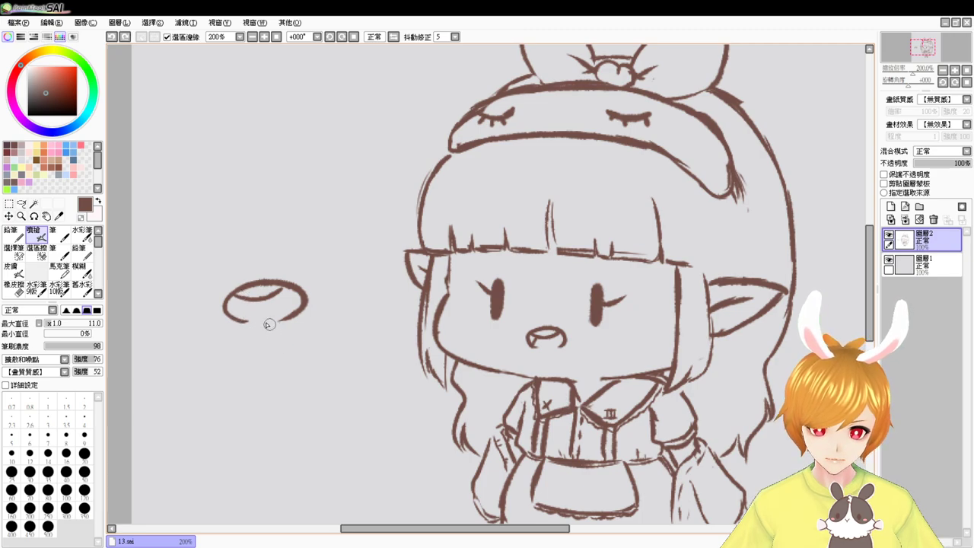
key(ctrl+z)
key(ctrl+z)
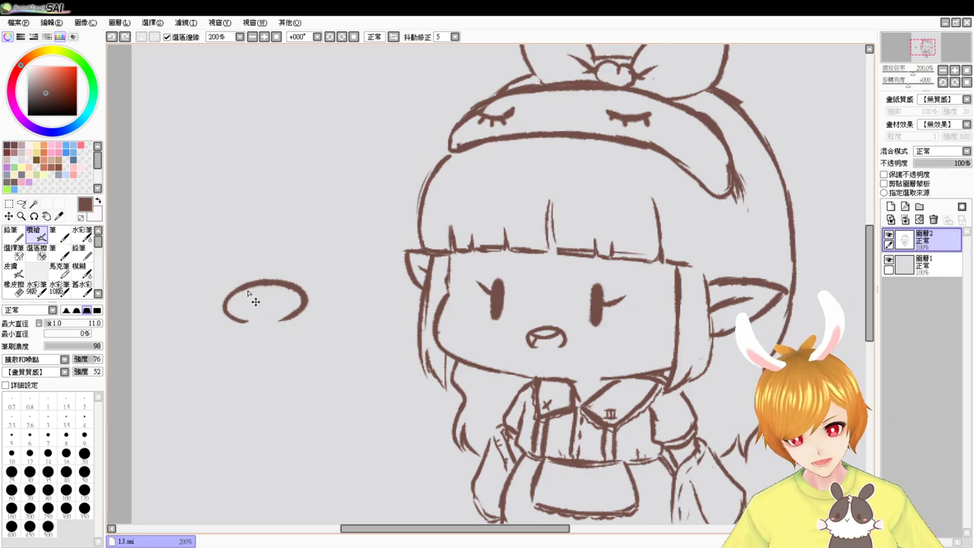
Try a smiling open mouth with a flatter upper lip and an inner teeth curve on the blank canvas, and undo it
drag(223, 279, 280, 271)
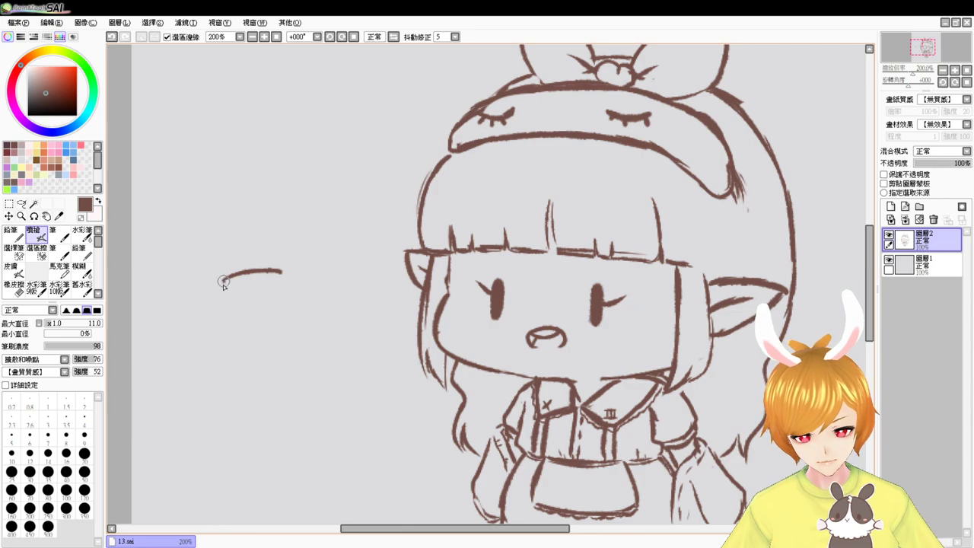
drag(221, 279, 262, 311)
drag(280, 274, 259, 312)
mouse_move(227, 279)
mouse_down()
mouse_move(242, 288)
mouse_move(273, 279)
mouse_up()
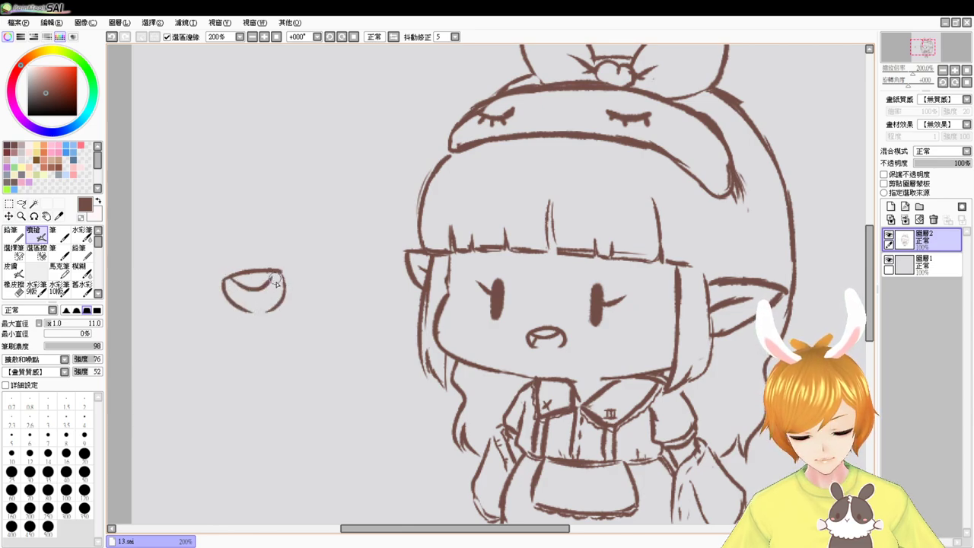
key(ctrl+z)
key(ctrl+z)
key(ctrl+z)
key(ctrl+z)
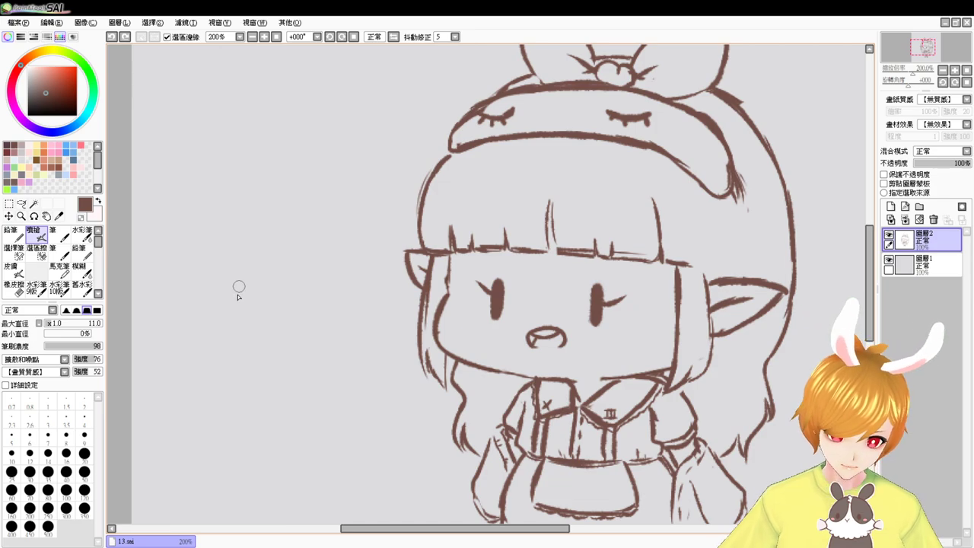
Try a tiny face with two short eye strokes and a wavy cat mouth on the blank canvas, and undo it
drag(218, 303, 256, 302)
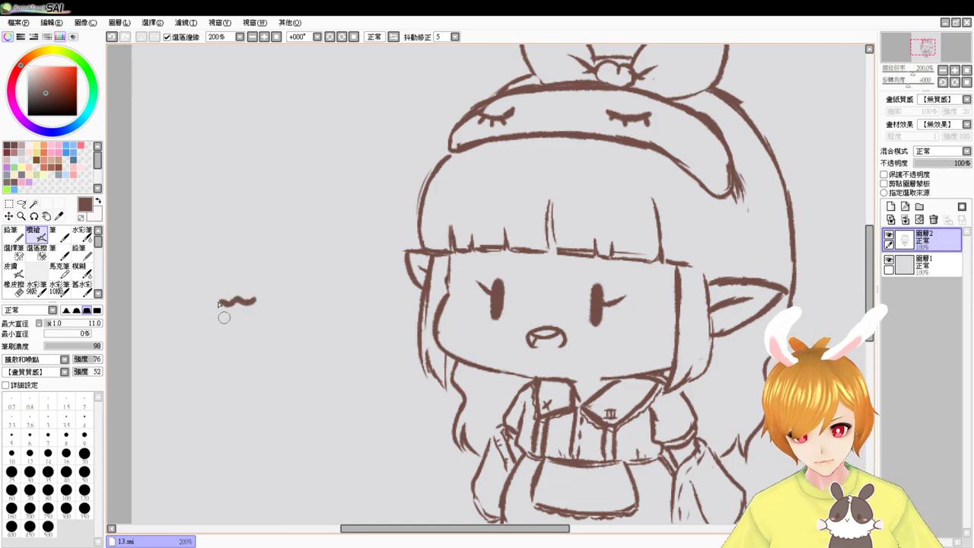
mouse_move(211, 274)
mouse_down()
mouse_move(211, 285)
mouse_move(261, 283)
mouse_up()
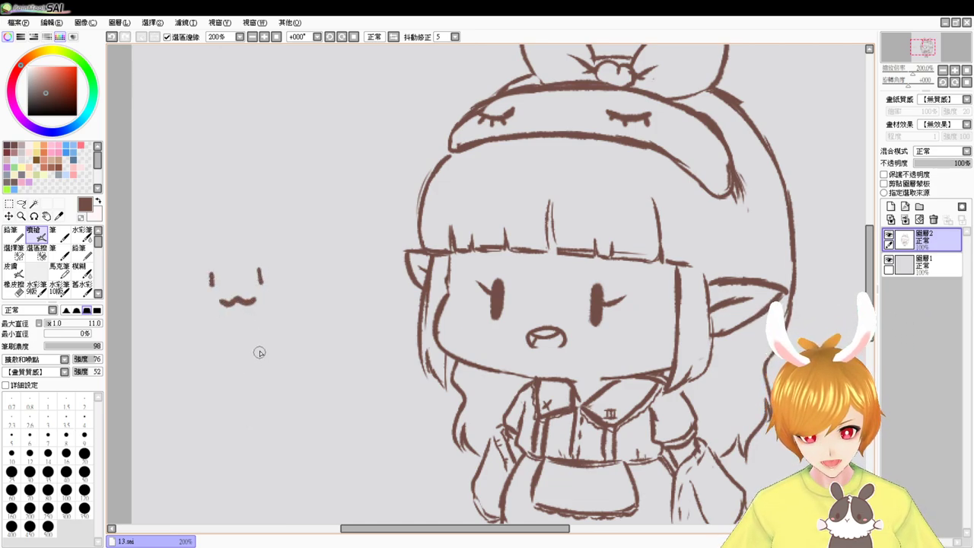
key(ctrl+z)
key(ctrl+z)
key(ctrl+z)
key(ctrl+z)
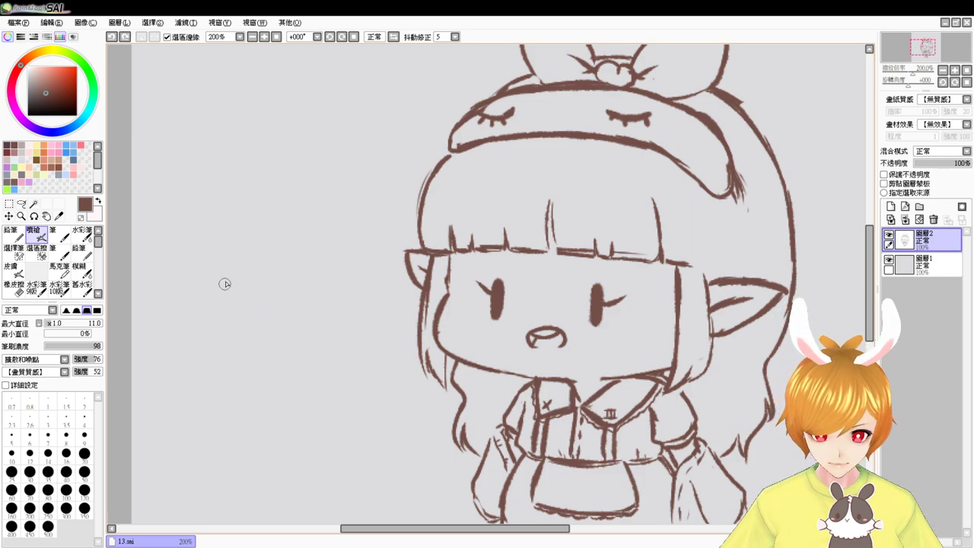
Try a tiny face with two short eye strokes and a downturned, arched mouth on the blank canvas, and undo it
mouse_move(270, 268)
mouse_down()
mouse_move(250, 287)
mouse_move(247, 276)
mouse_move(249, 305)
mouse_up()
key(ctrl+z)
key(ctrl+z)
key(ctrl+z)
key(ctrl+z)
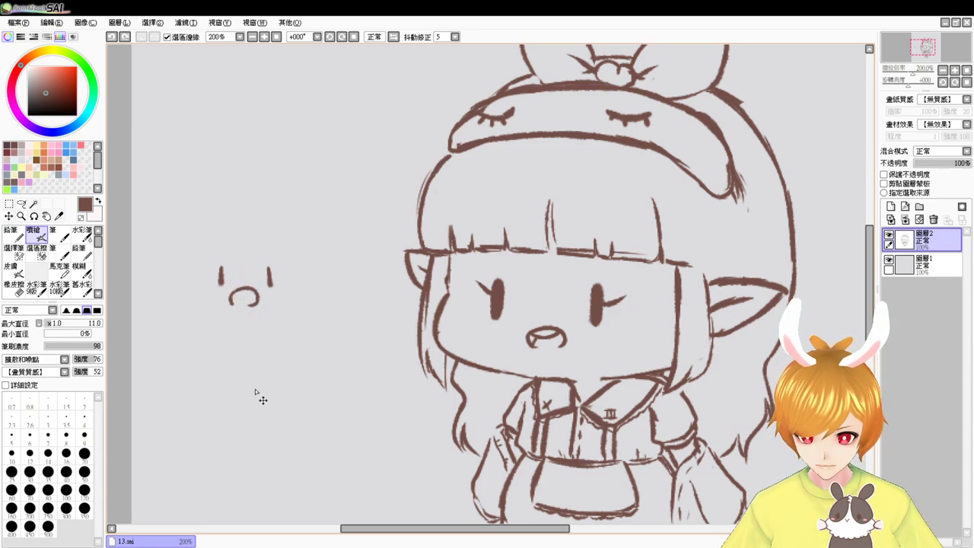
key(ctrl+z)
key(ctrl+z)
key(ctrl+z)
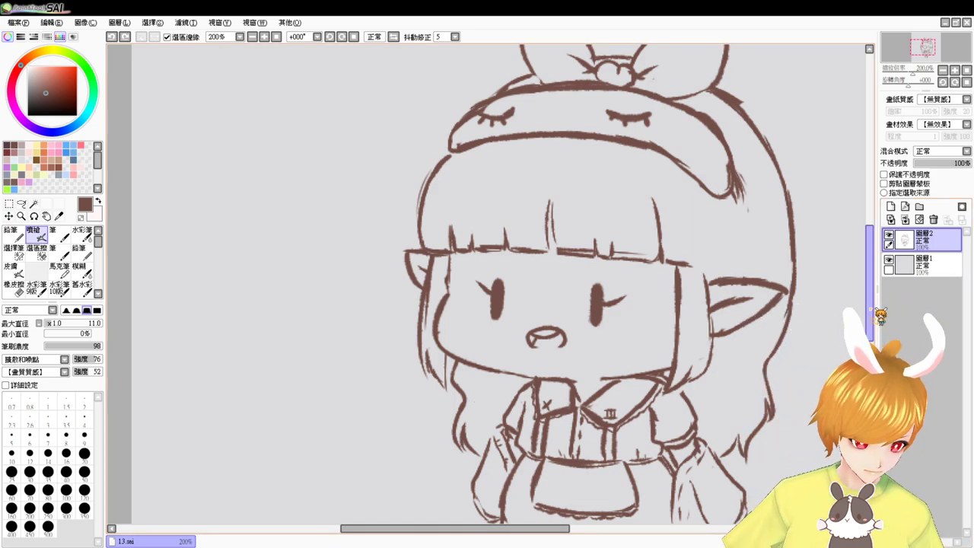
drag(870, 312, 870, 335)
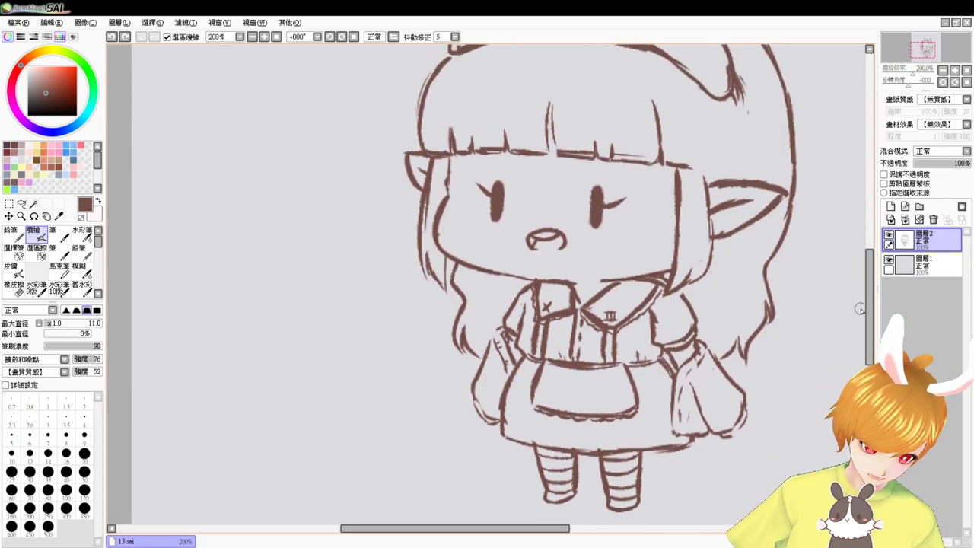
Lasso-select the character's two striped legs below the skirt hem
click(276, 36)
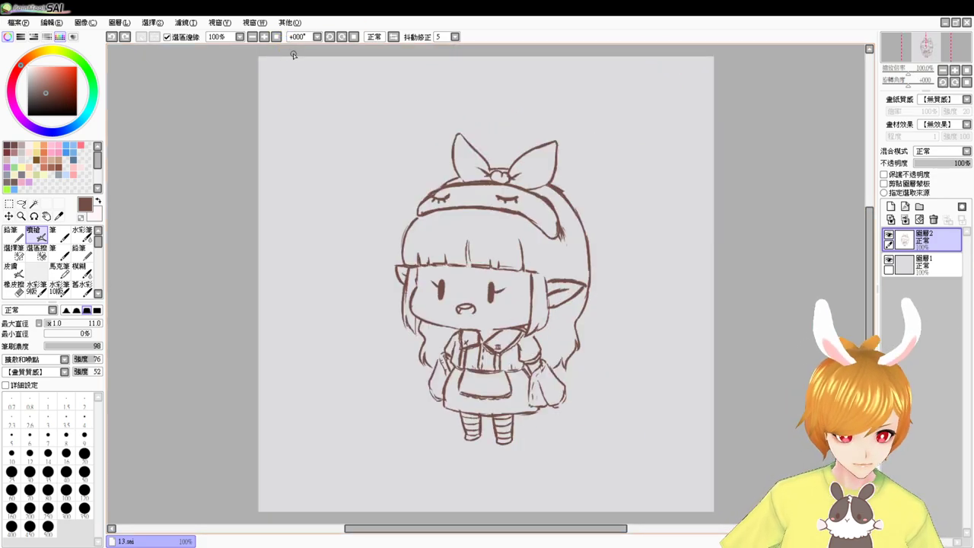
scroll(294, 56, up, 1)
drag(707, 327, 569, 157)
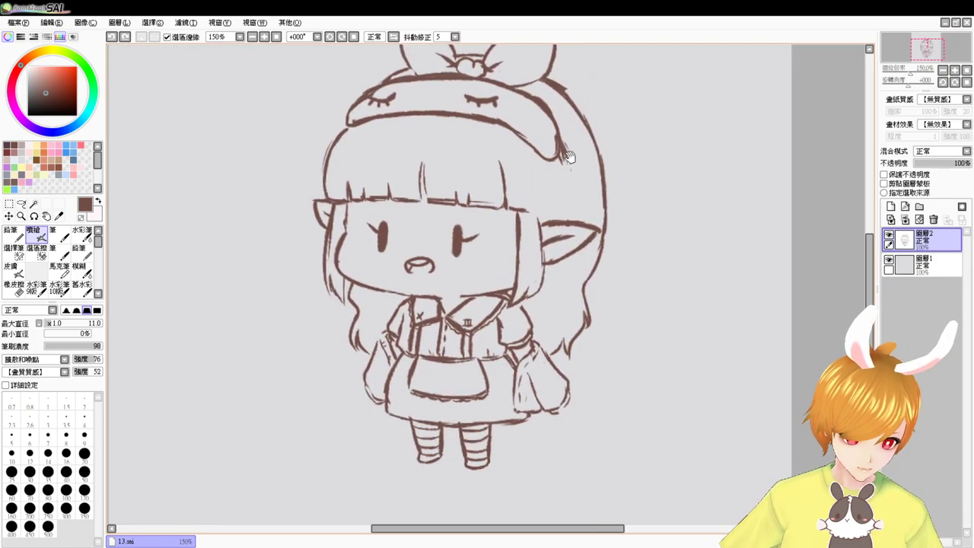
click(21, 204)
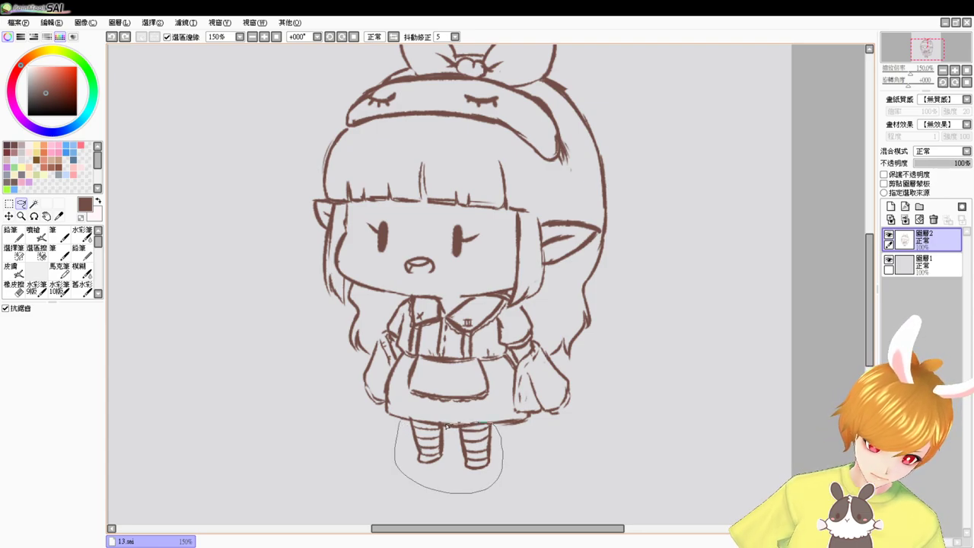
drag(414, 421, 404, 424)
Try stretching the selected striped legs slightly downward, and undo back to the untransformed leg selection
key(ctrl+t)
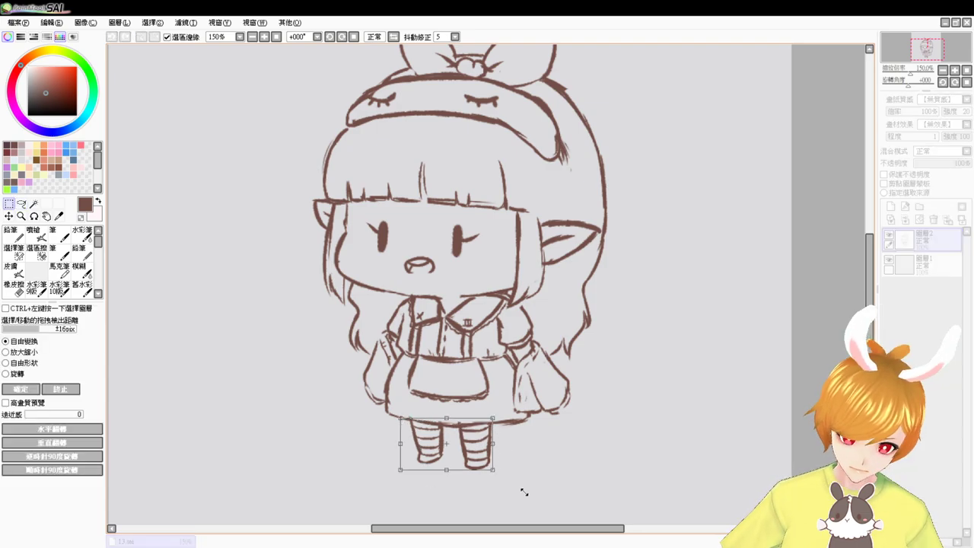
mouse_move(447, 471)
mouse_down()
mouse_move(447, 497)
mouse_move(450, 484)
mouse_up()
key(Return)
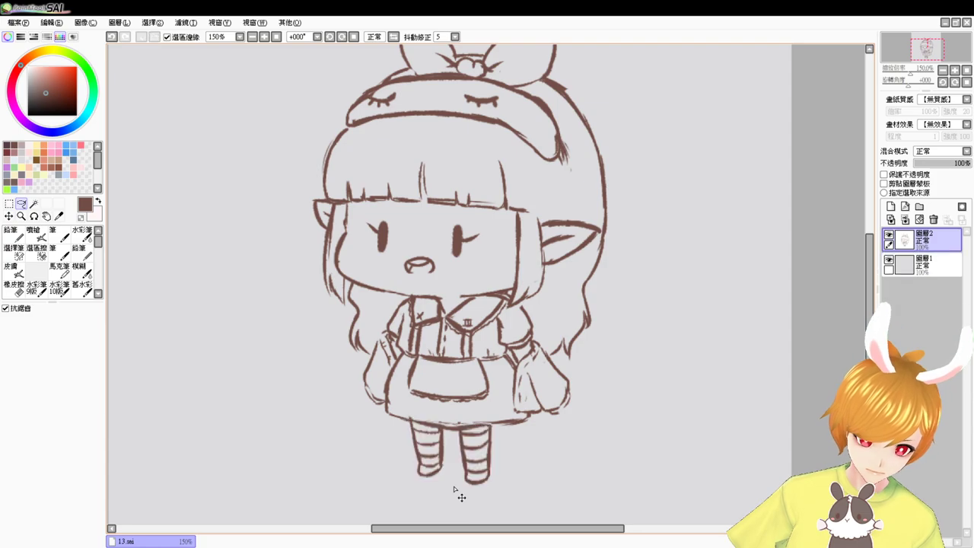
drag(573, 438, 569, 440)
key(ctrl+z)
key(ctrl+z)
key(ctrl+z)
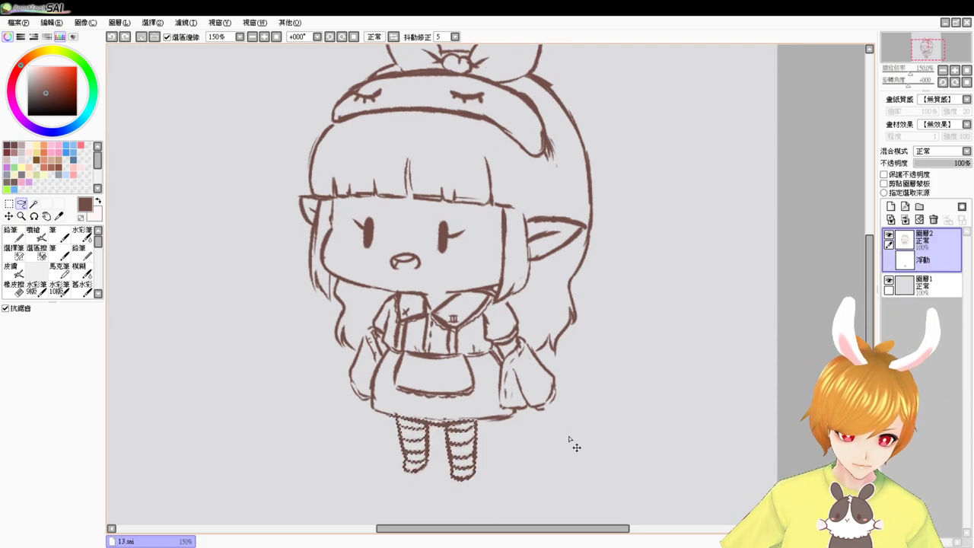
key(ctrl+d)
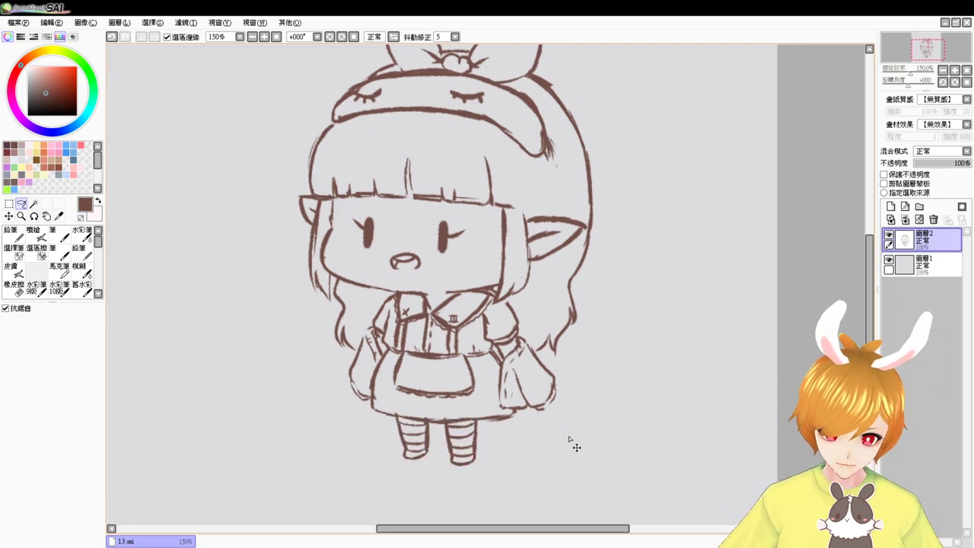
key(ctrl+z)
key(ctrl+z)
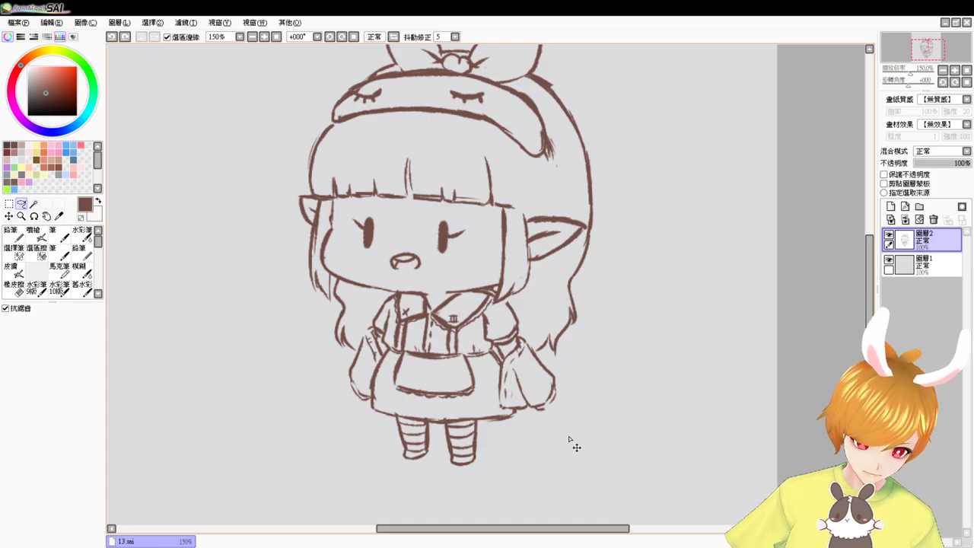
key(ctrl+y)
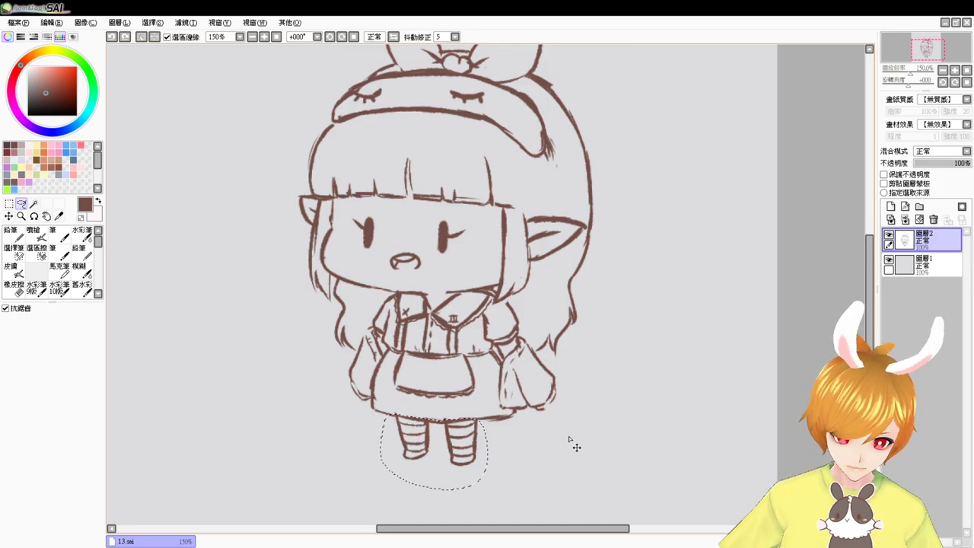
Lengthen the selected striped legs slightly downward with a free transform and clear the selection
key(ctrl+t)
drag(434, 469, 436, 483)
key(Return)
key(ctrl+d)
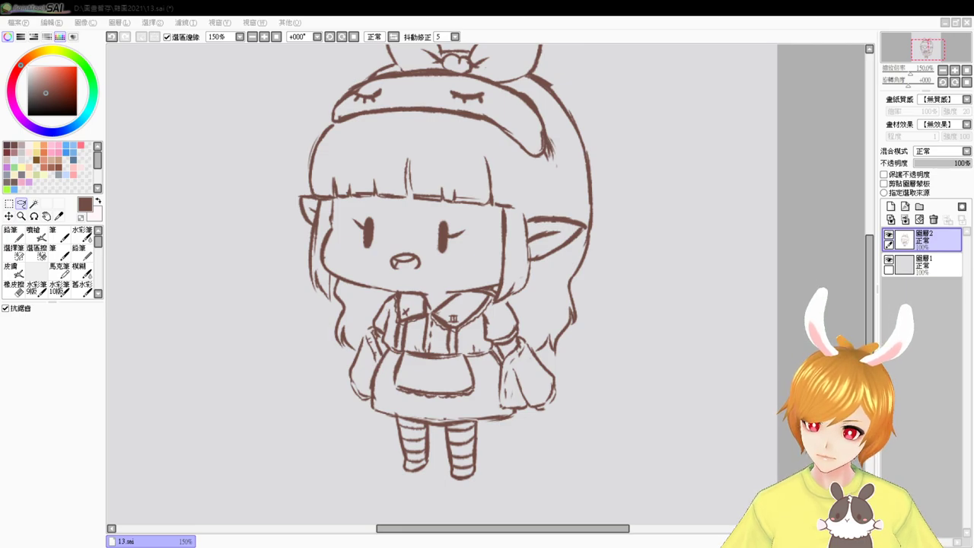
Reopen the leg transform, widen the pair of striped legs slightly under the skirt, and clear the selection
key(alt+Tab)
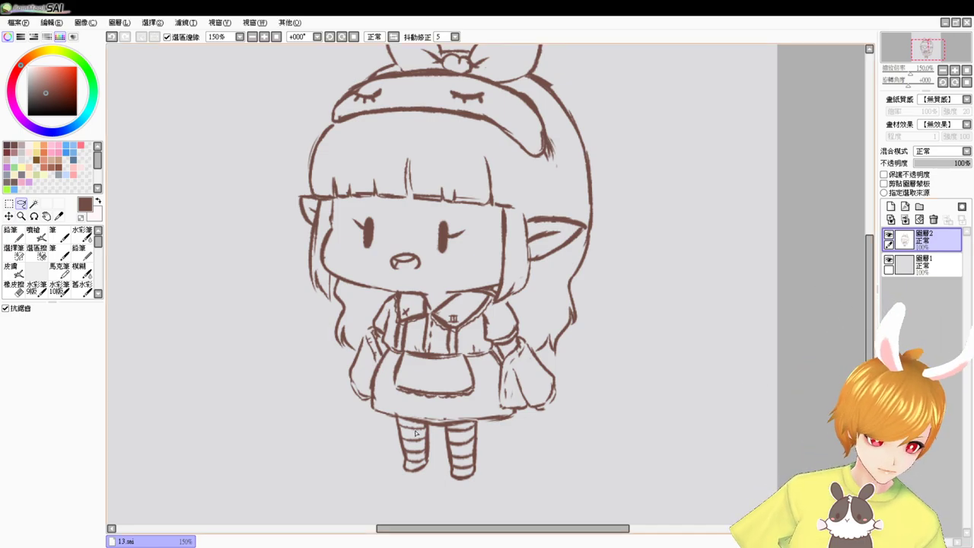
scroll(402, 475, up, 1)
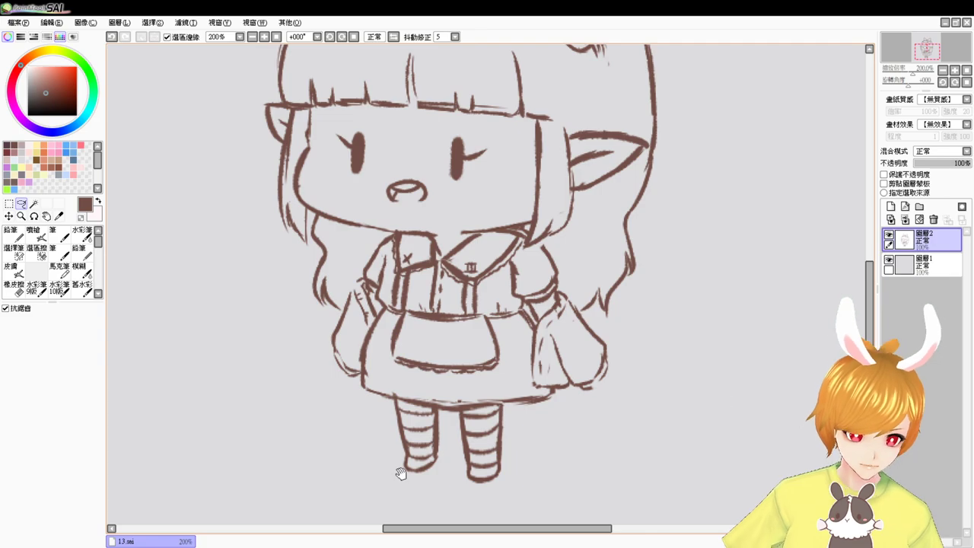
drag(724, 396, 713, 342)
key(ctrl+z)
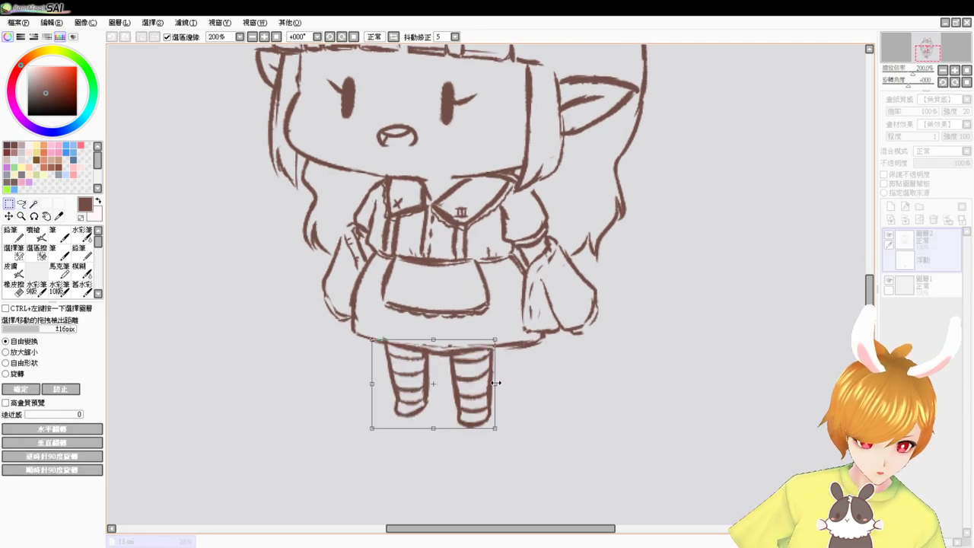
mouse_move(496, 383)
mouse_down()
mouse_move(509, 384)
mouse_move(483, 391)
mouse_up()
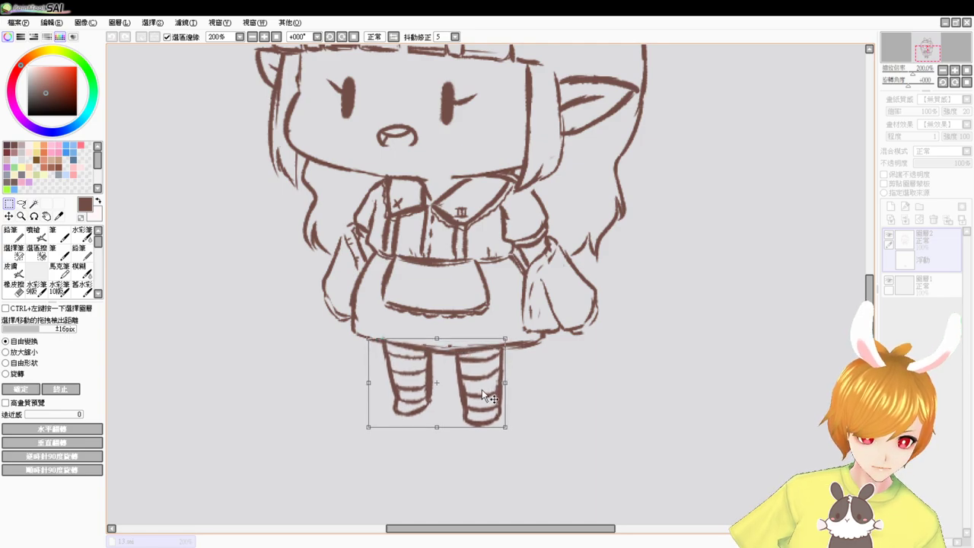
key(Return)
key(ctrl+d)
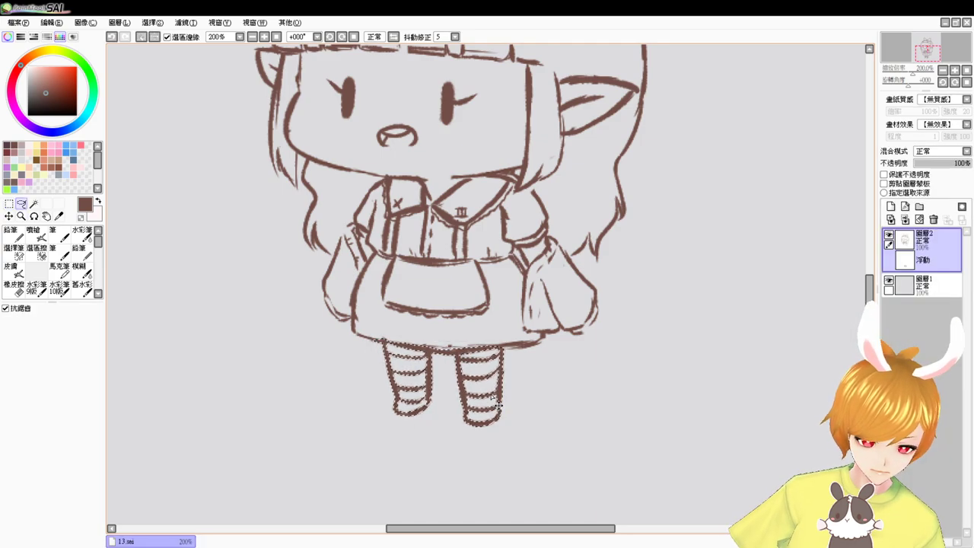
Check the proportions of the whole figure and save the drawing
click(276, 37)
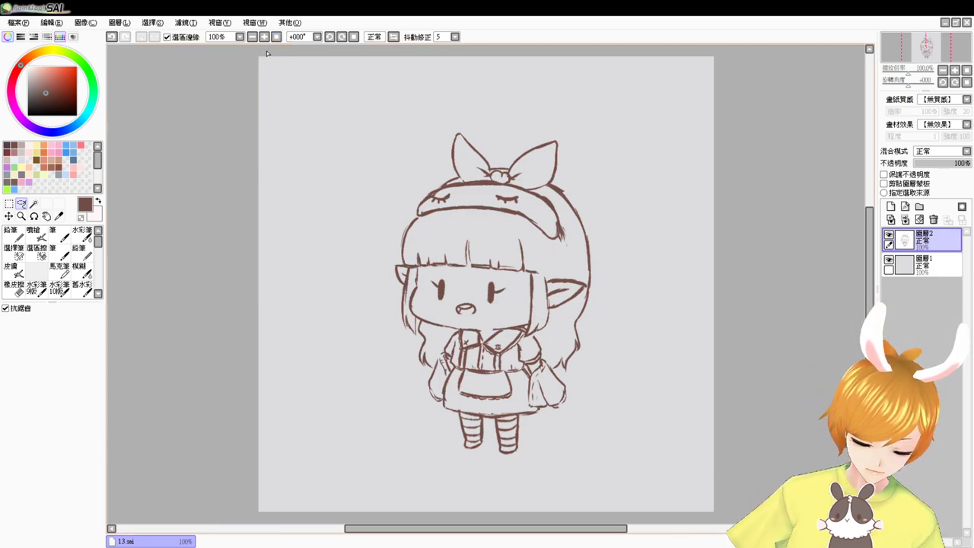
click(264, 37)
click(264, 37)
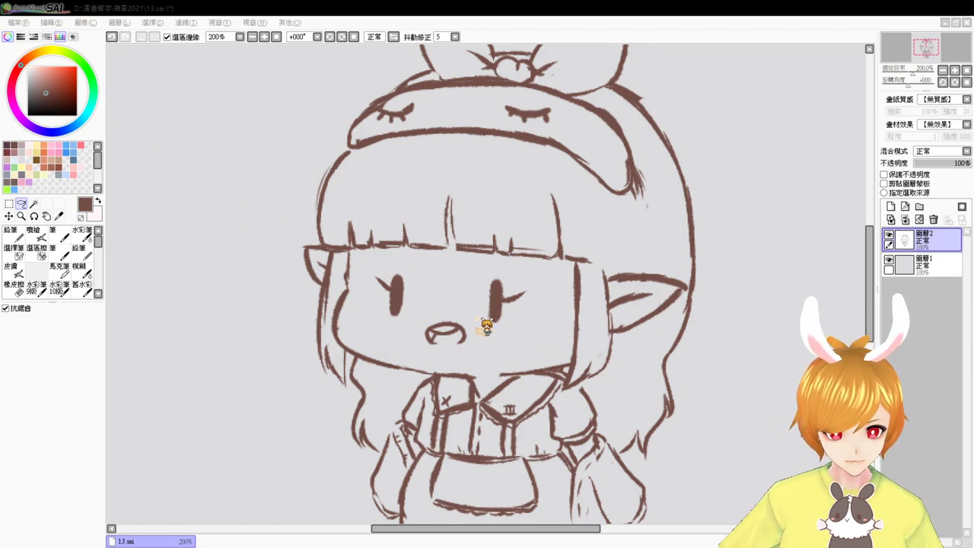
click(485, 326)
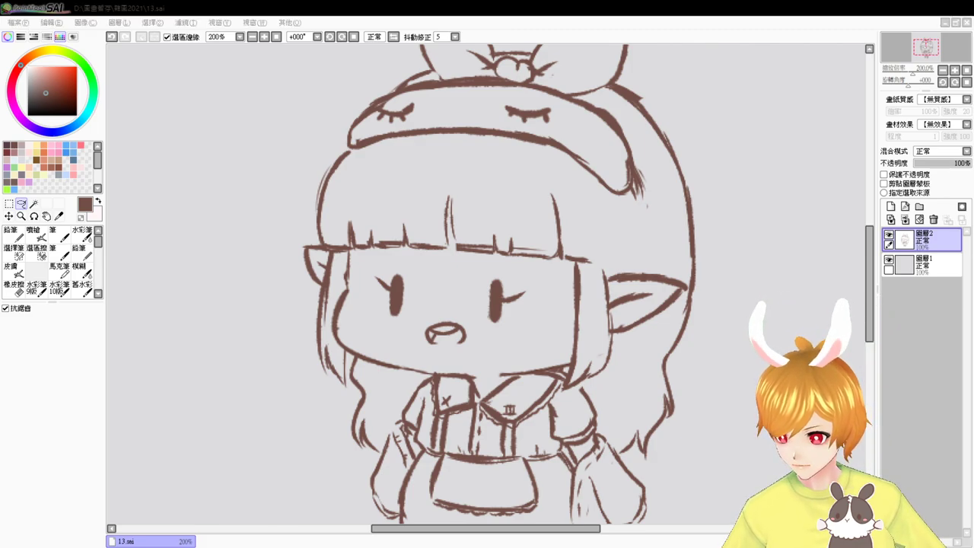
click(901, 396)
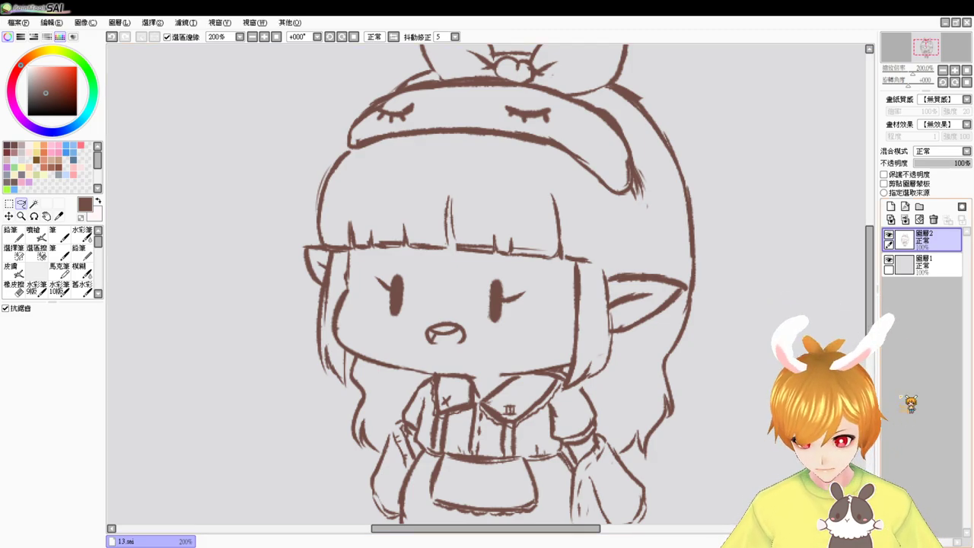
Lower the opacity of the sketch layer 圖層2 to fade its lines, and select the background layer 圖層1
drag(545, 205, 533, 278)
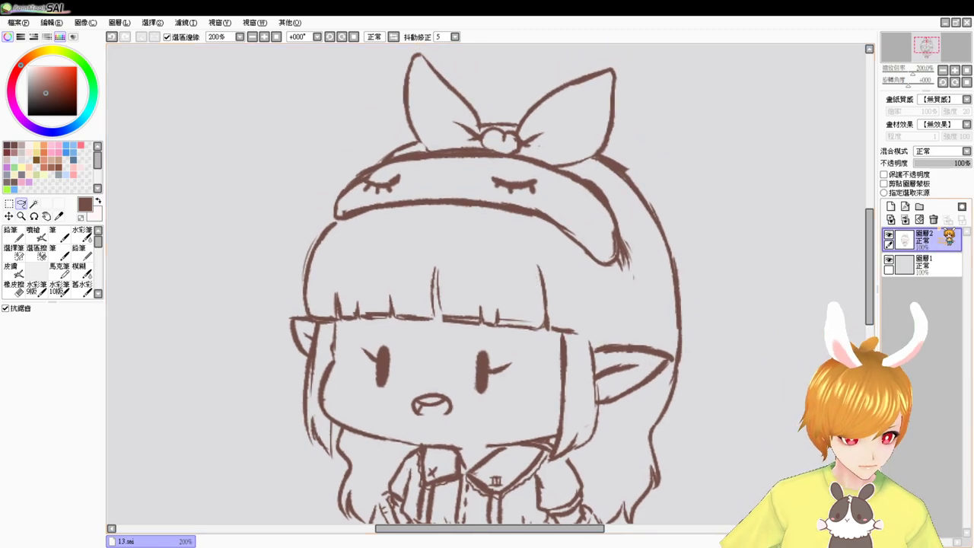
drag(963, 163, 933, 162)
click(922, 263)
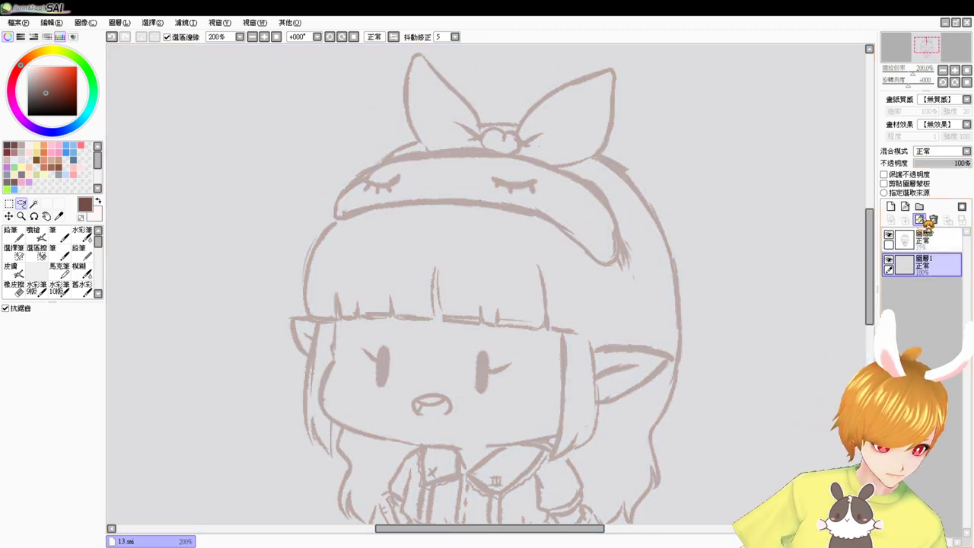
Add a new layer above the sketch, group it with the sketch layer in a new layer set, and make it active
click(890, 206)
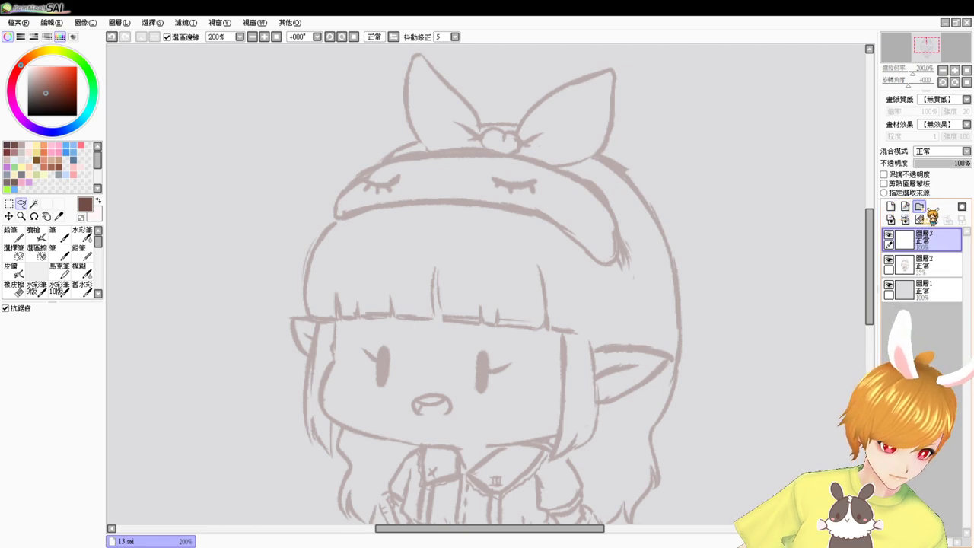
click(919, 206)
drag(941, 271, 945, 247)
drag(947, 291, 950, 270)
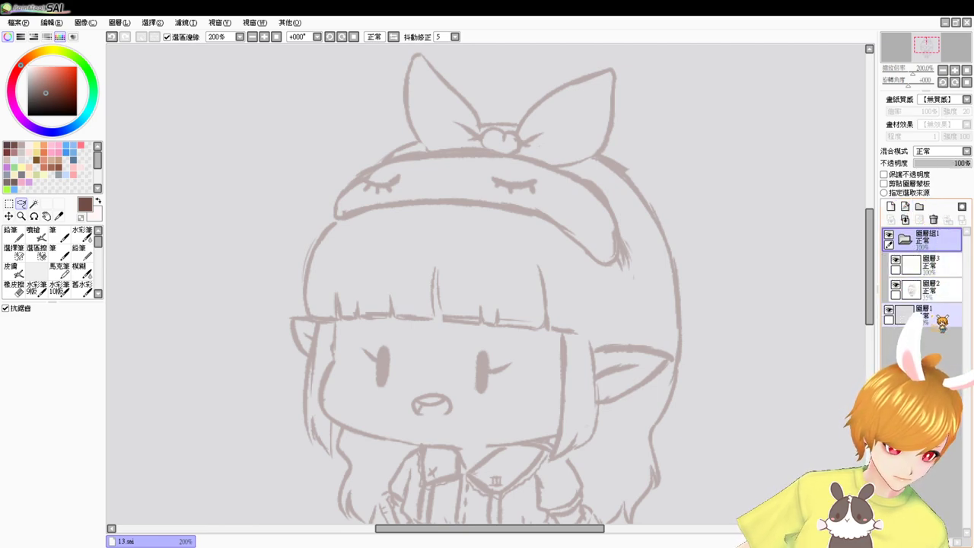
click(930, 263)
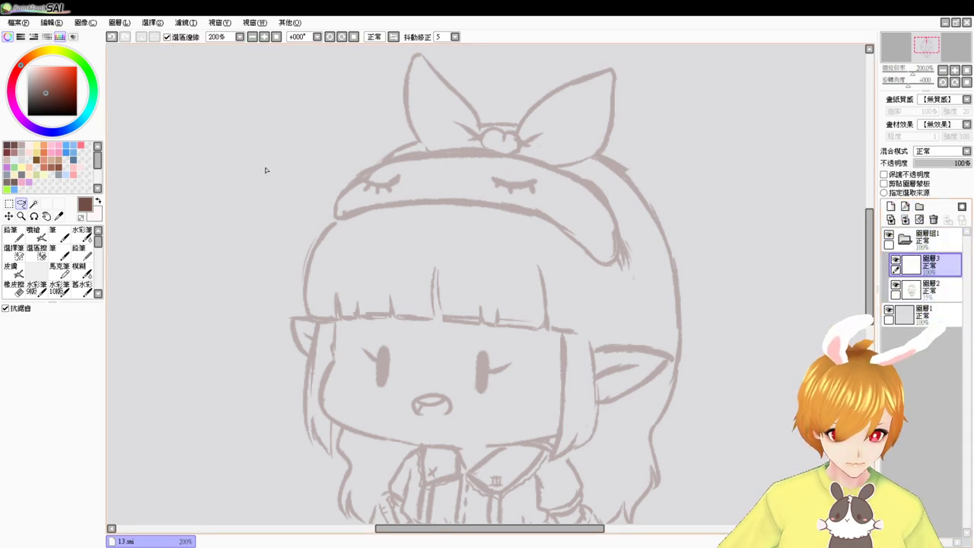
Choose the 噴槍 airbrush and ink the left edge of the face below the fringe over the sketch
click(35, 235)
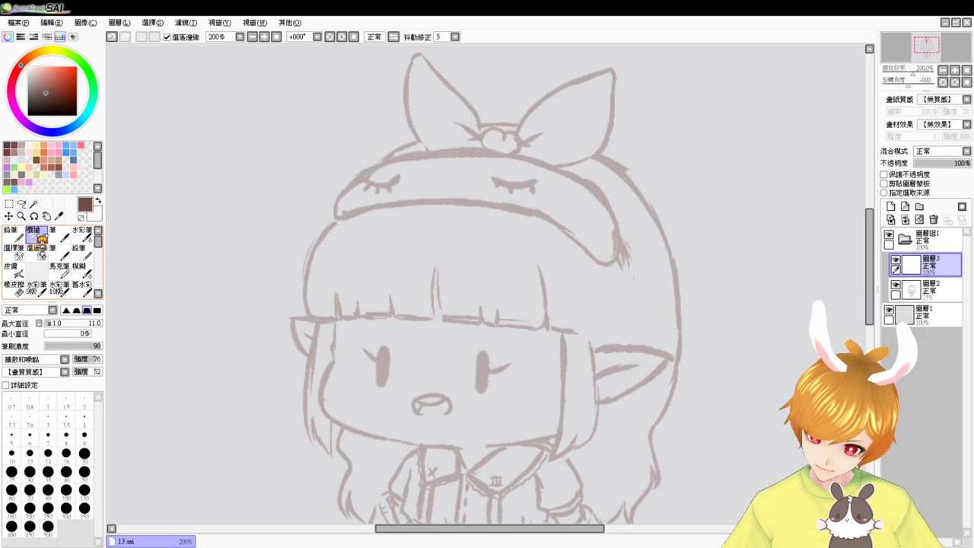
drag(494, 363, 481, 258)
drag(507, 370, 511, 289)
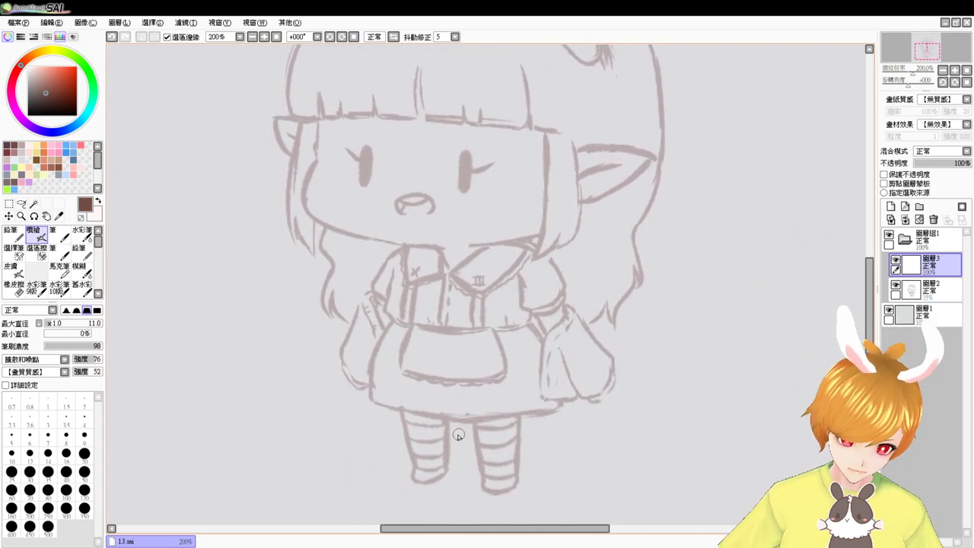
scroll(390, 297, up, 3)
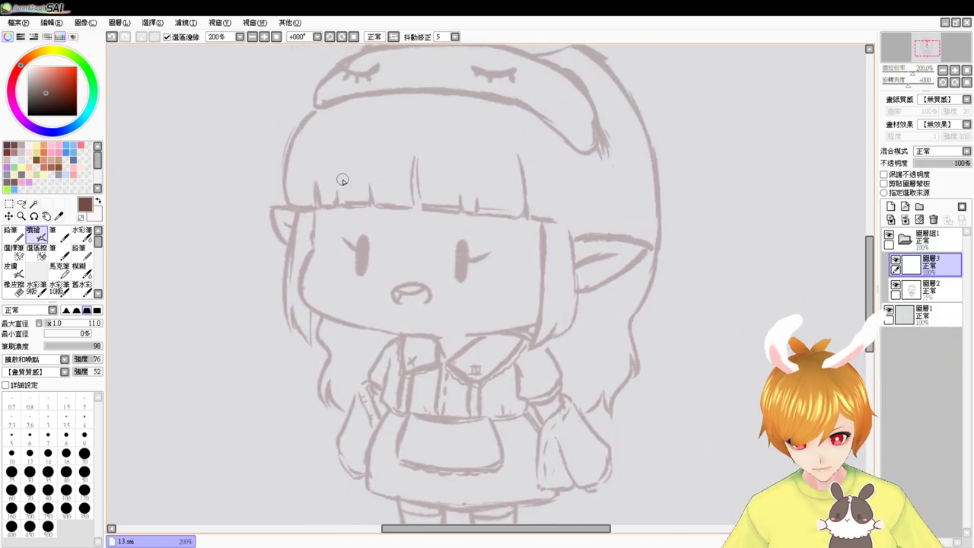
scroll(343, 180, up, 1)
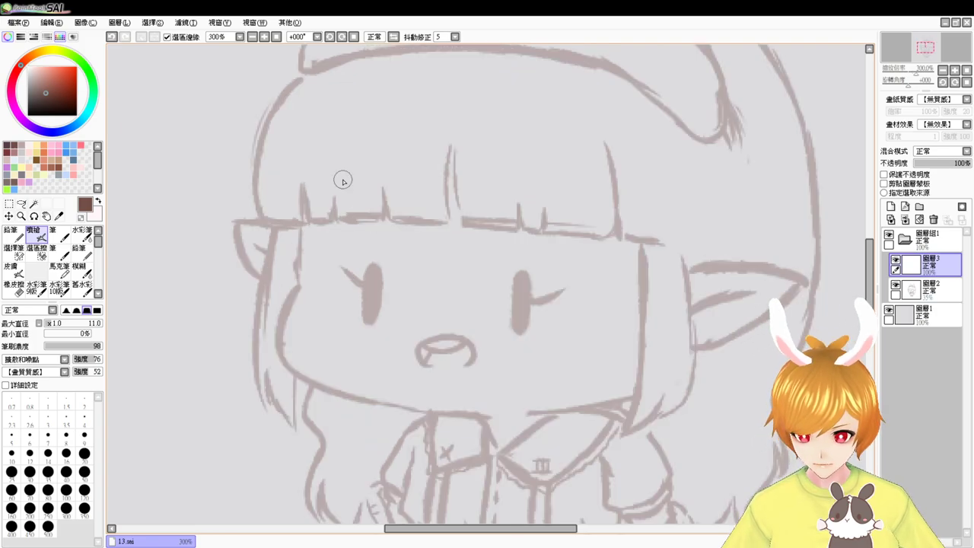
drag(298, 222, 292, 283)
key(ctrl+z)
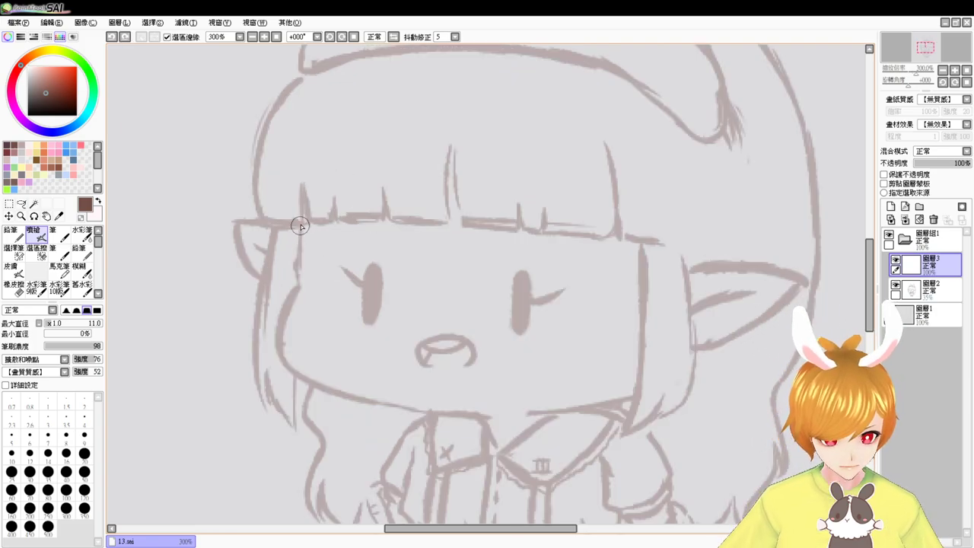
drag(300, 226, 297, 267)
key(ctrl+z)
drag(299, 222, 296, 283)
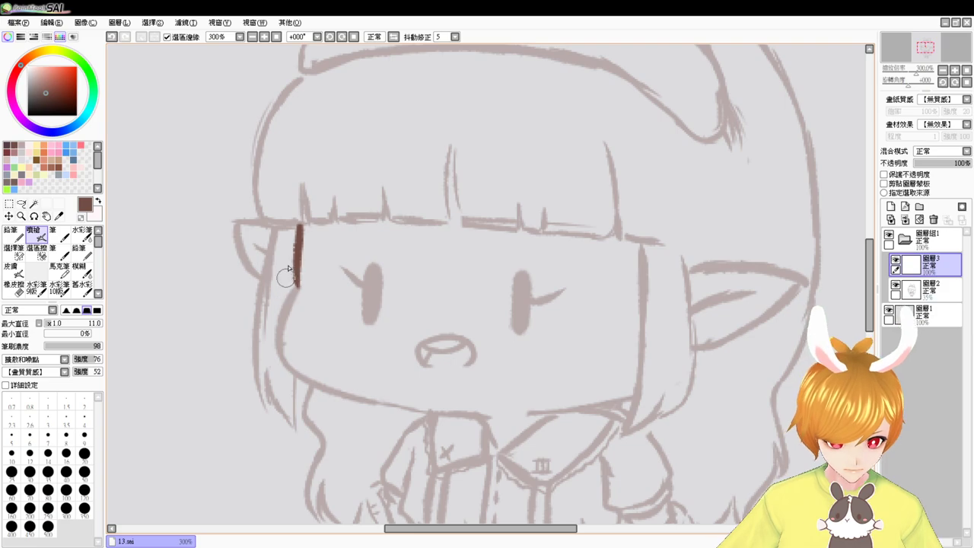
key(ctrl+z)
drag(301, 222, 284, 360)
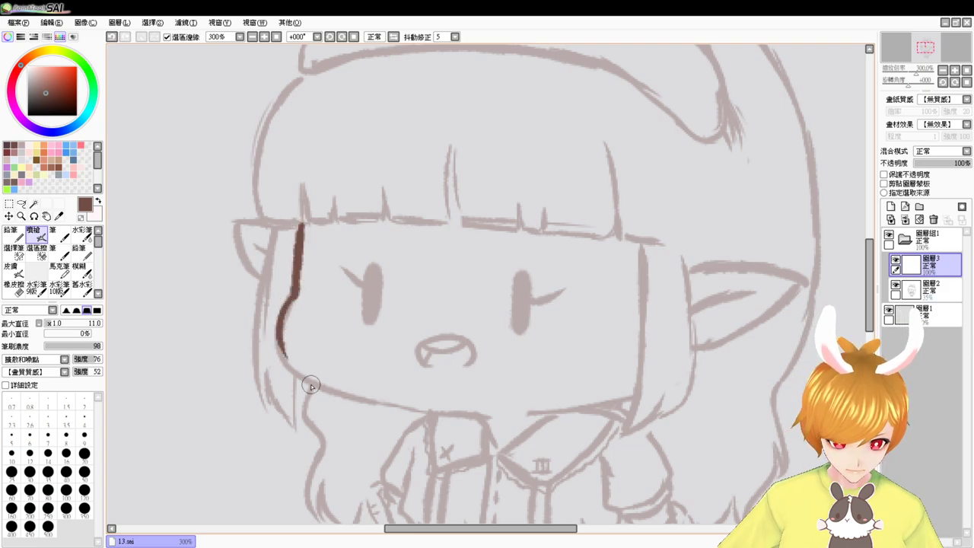
key(ctrl+z)
Ink the left cheek curve and the chin line across to the right side lock, leaving a small gap above the neck
mouse_move(297, 289)
mouse_down()
mouse_move(284, 317)
mouse_move(335, 388)
mouse_move(418, 411)
mouse_up()
mouse_move(346, 387)
mouse_down()
mouse_move(499, 425)
mouse_move(495, 418)
mouse_move(491, 432)
mouse_move(646, 393)
mouse_up()
key(ctrl+z)
drag(525, 414, 636, 396)
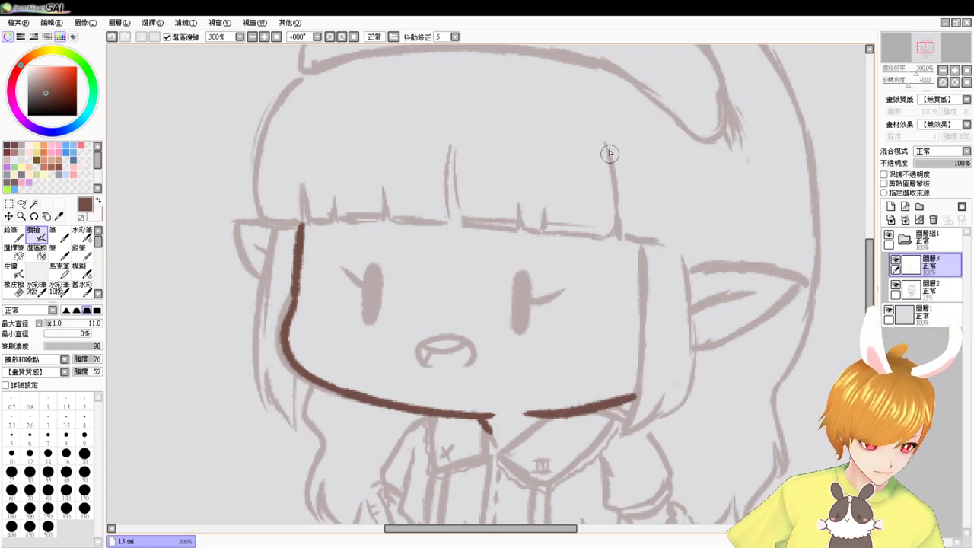
Ink the vertical strand at the fringe's right end and the short fringe edge running from it toward the ear
mouse_move(608, 149)
mouse_down()
mouse_move(601, 229)
mouse_move(617, 235)
mouse_up()
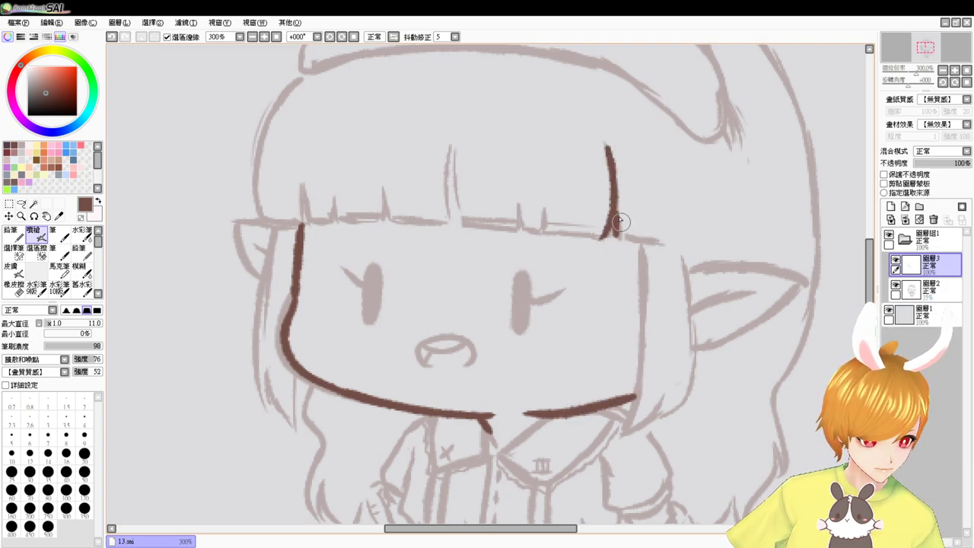
key(ctrl+z)
mouse_move(614, 200)
mouse_down()
mouse_move(620, 242)
mouse_move(681, 245)
mouse_up()
key(ctrl+z)
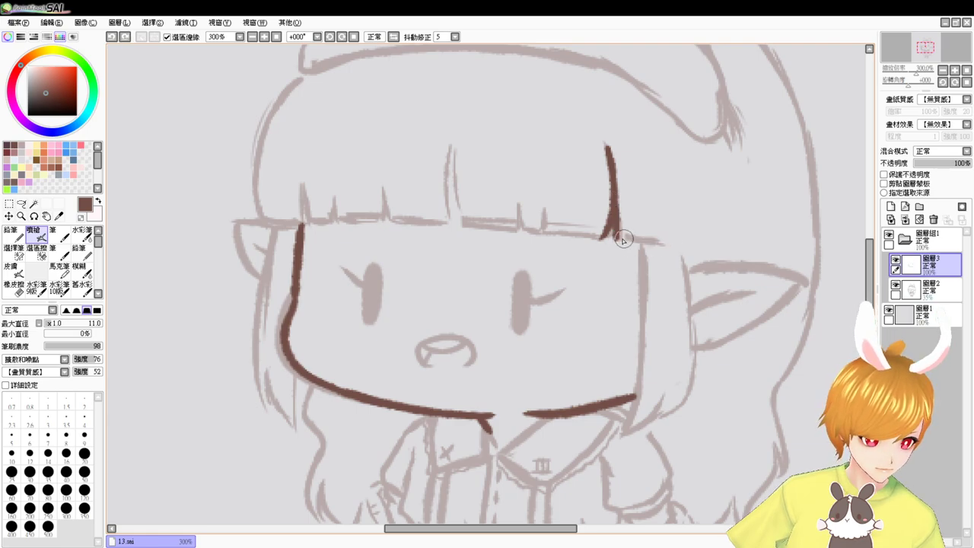
Ink the inner edge of the right side lock from the fringe down past the chin line
mouse_move(609, 236)
mouse_down()
mouse_move(668, 244)
mouse_move(606, 420)
mouse_up()
key(ctrl+z)
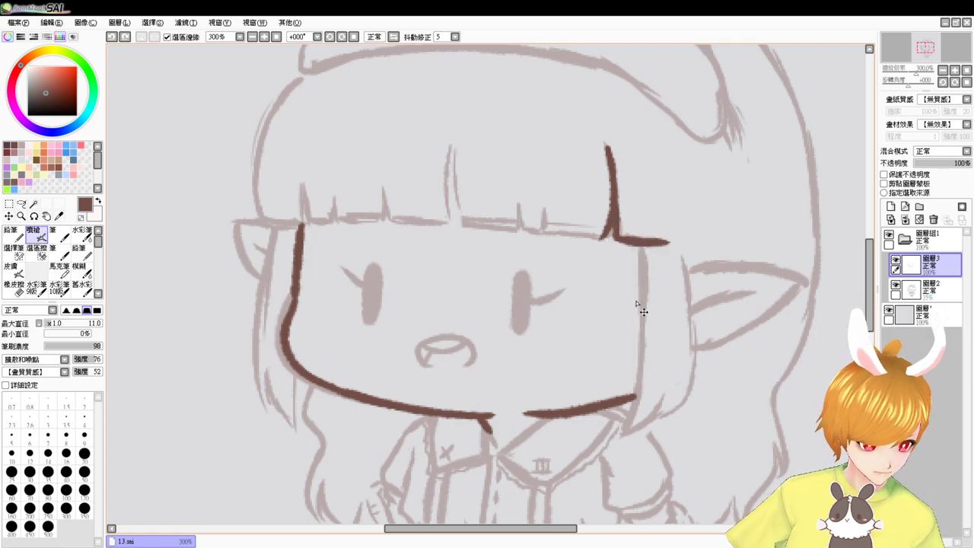
mouse_move(641, 243)
mouse_down()
mouse_move(601, 440)
mouse_move(645, 257)
mouse_move(613, 442)
mouse_up()
key(ctrl+z)
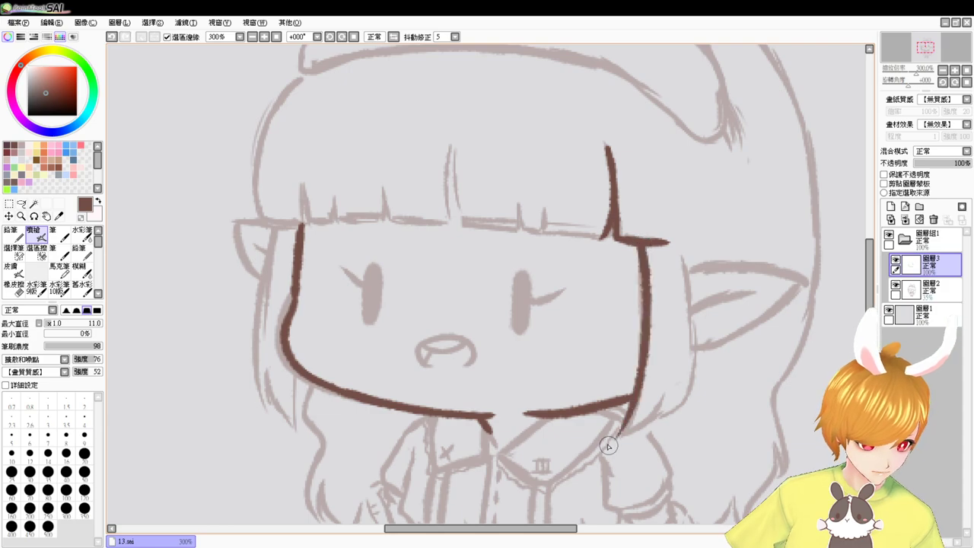
Ink the outer edge of the right side lock and its pointed lower tips beside the collar
drag(679, 255, 679, 395)
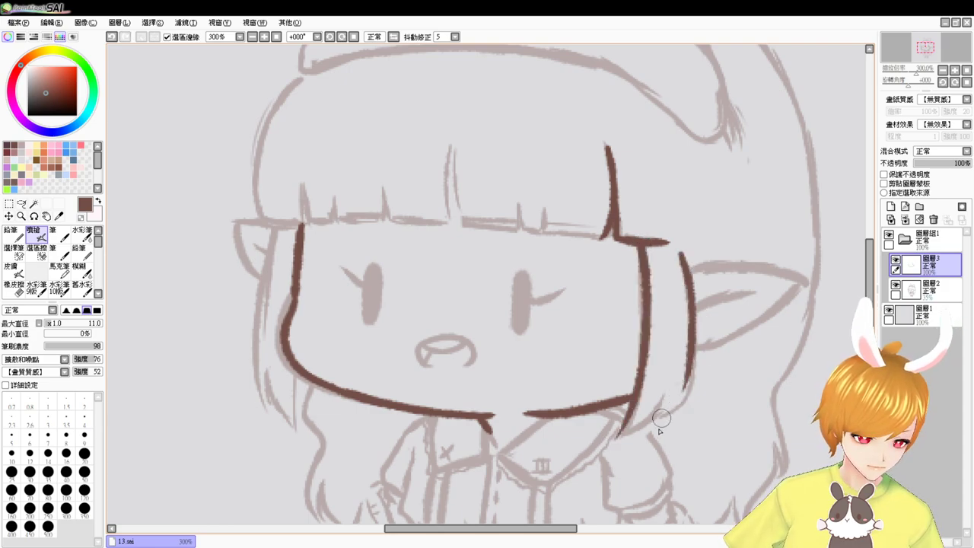
mouse_move(616, 437)
mouse_down()
mouse_move(668, 392)
mouse_move(635, 430)
mouse_up()
key(ctrl+z)
mouse_move(664, 396)
mouse_down()
mouse_move(645, 428)
mouse_move(668, 418)
mouse_move(693, 387)
mouse_up()
key(ctrl+z)
drag(652, 422, 693, 389)
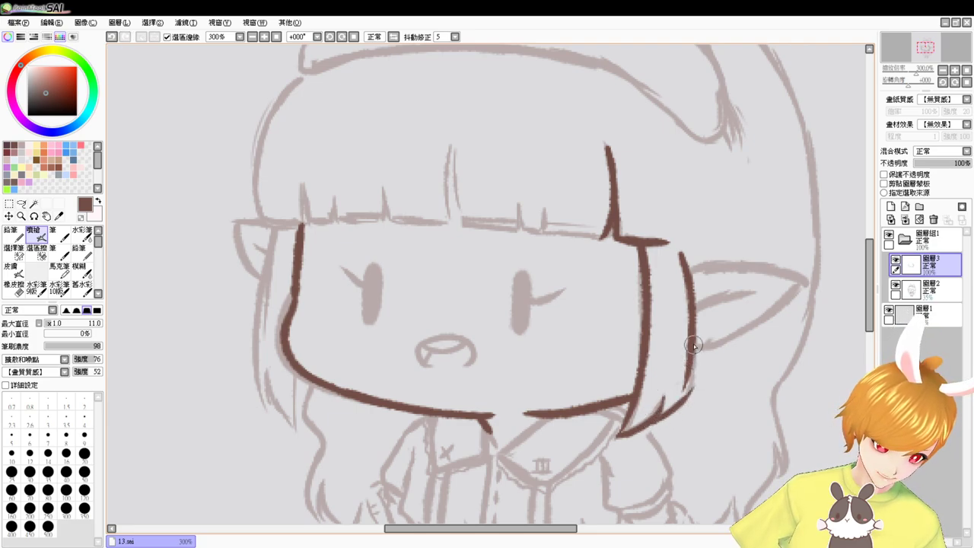
Refine the right side lock's lower outer curve so it runs smoothly into the inked tip
drag(694, 344, 682, 403)
key(ctrl+z)
drag(694, 333, 673, 401)
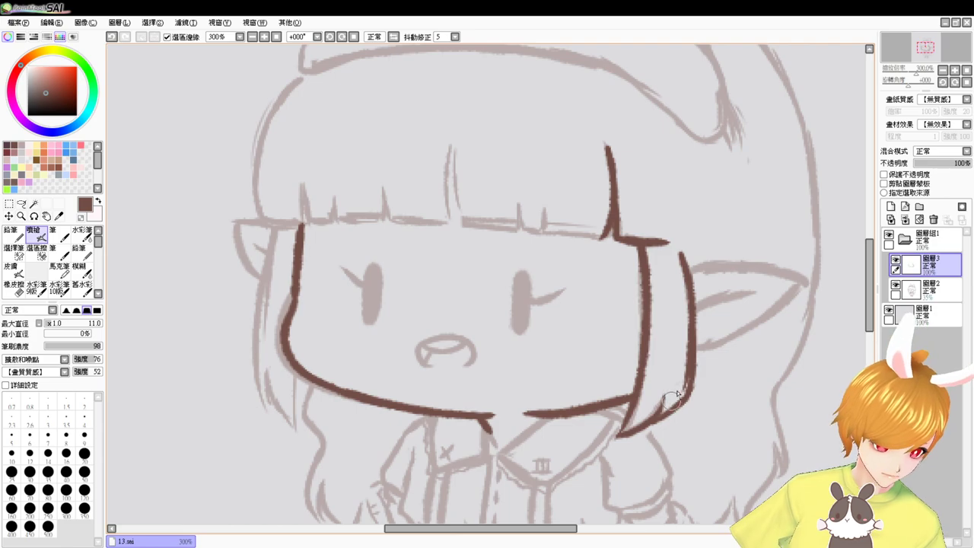
drag(689, 361, 658, 415)
key(ctrl+z)
mouse_move(690, 358)
mouse_down()
mouse_move(653, 419)
mouse_move(640, 395)
mouse_up()
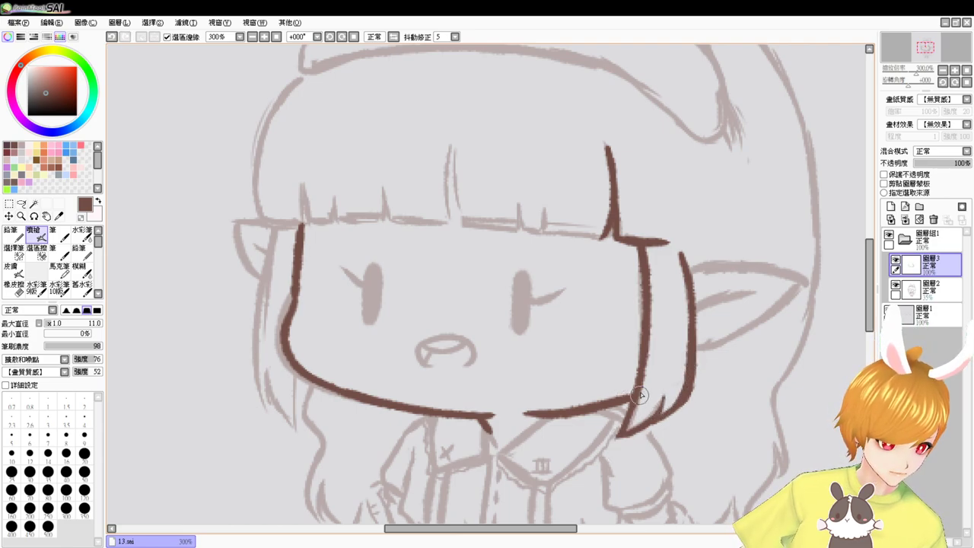
Ink the V-shaped neck opening below the chin where the two collar flaps meet
drag(544, 416, 497, 440)
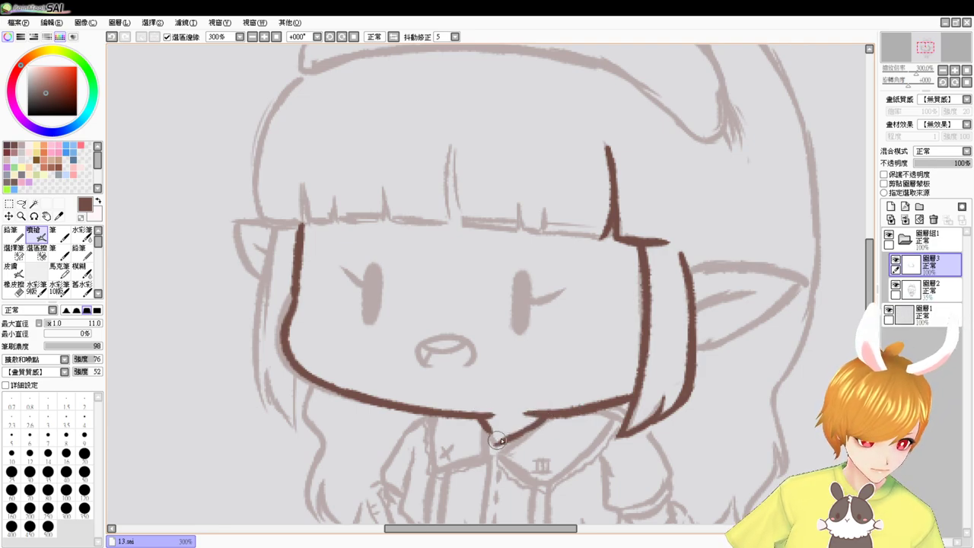
key(ctrl+z)
mouse_move(543, 416)
mouse_down()
mouse_move(500, 449)
mouse_move(491, 450)
mouse_up()
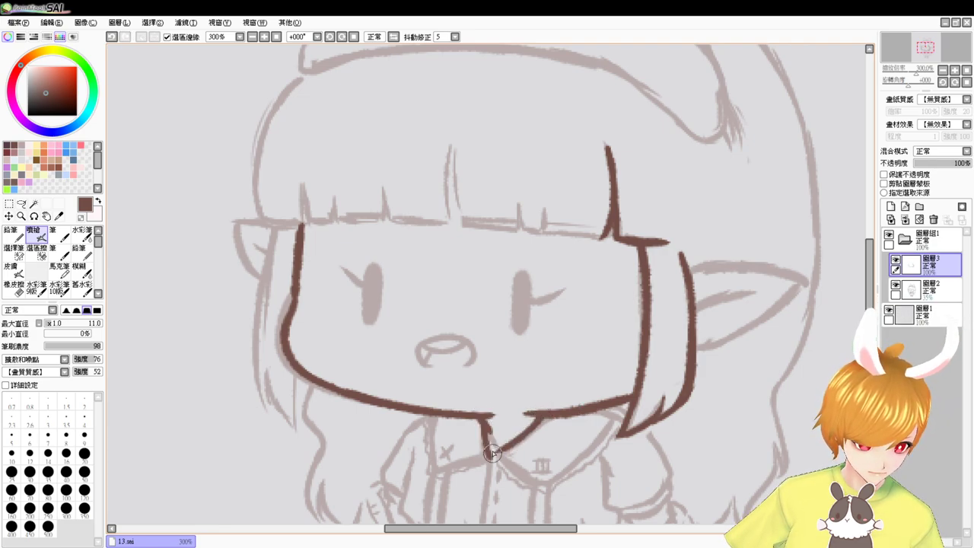
key(ctrl+z)
drag(485, 417, 491, 452)
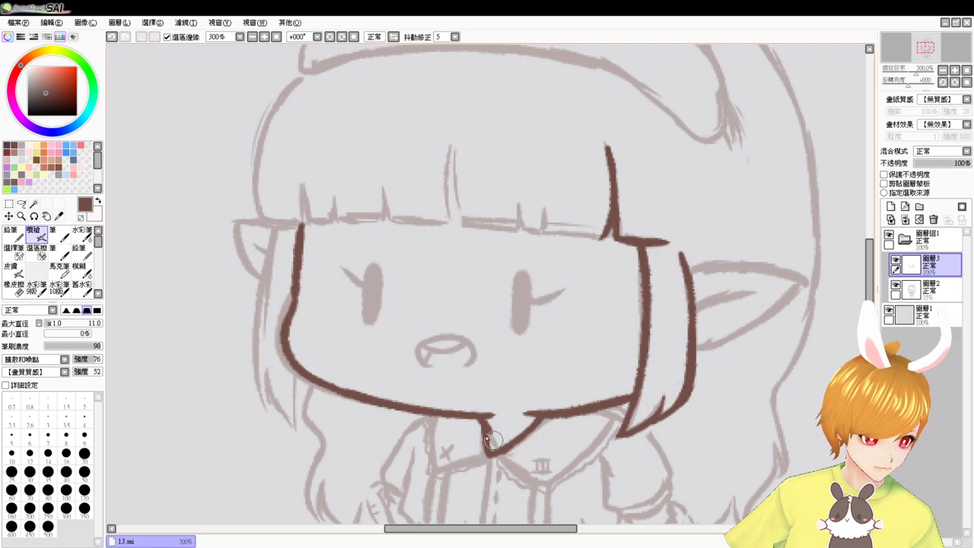
Ink the outline of the left collar flap and the first lower edge of the right flap
mouse_move(434, 416)
mouse_down()
mouse_move(433, 461)
mouse_move(494, 443)
mouse_up()
key(ctrl+z)
mouse_move(435, 463)
mouse_down()
mouse_move(488, 450)
mouse_move(544, 479)
mouse_up()
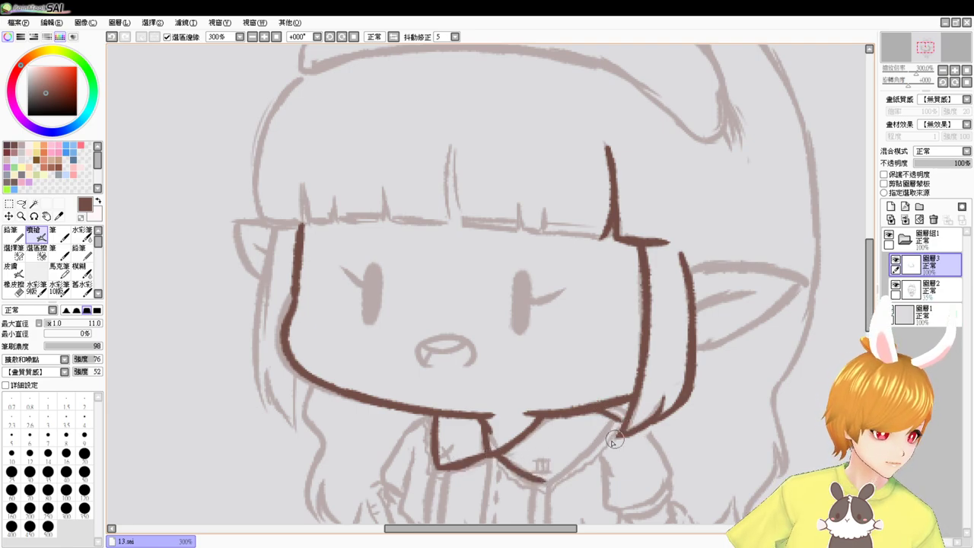
Ink the right collar flap's outer edge from its lowest point up to the side lock
drag(543, 482, 619, 426)
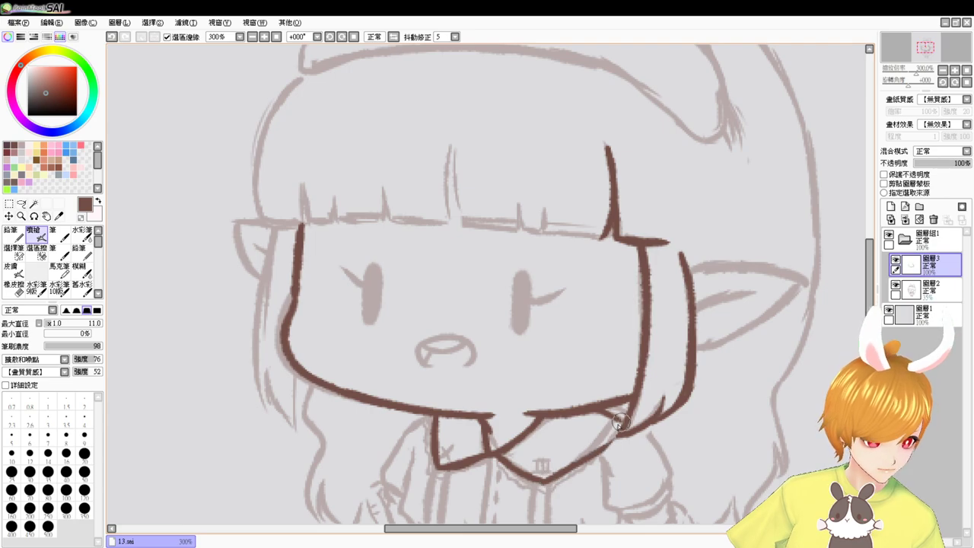
key(ctrl+z)
mouse_move(547, 479)
mouse_down()
mouse_move(618, 429)
mouse_move(573, 455)
mouse_up()
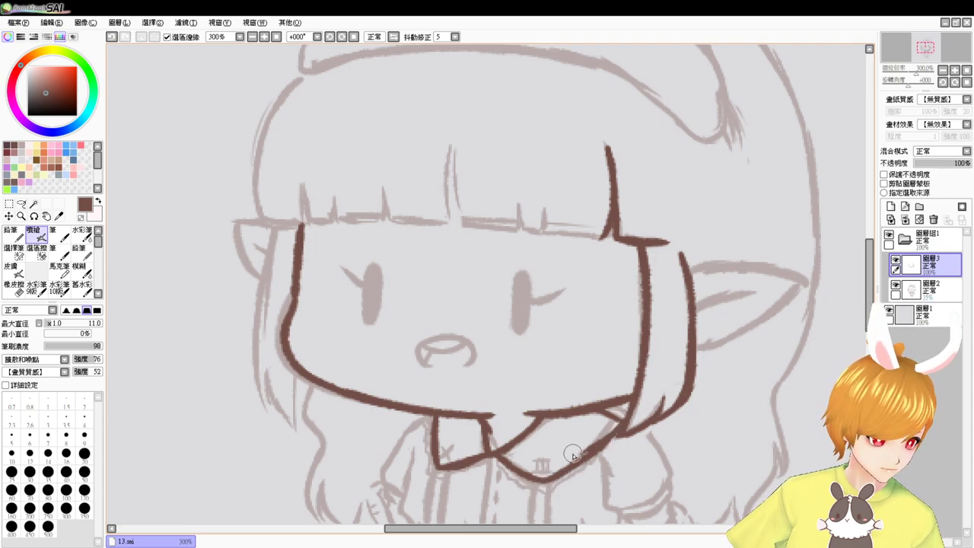
key(ctrl+z)
mouse_move(629, 416)
mouse_down()
mouse_move(598, 453)
mouse_move(573, 462)
mouse_up()
key(ctrl+z)
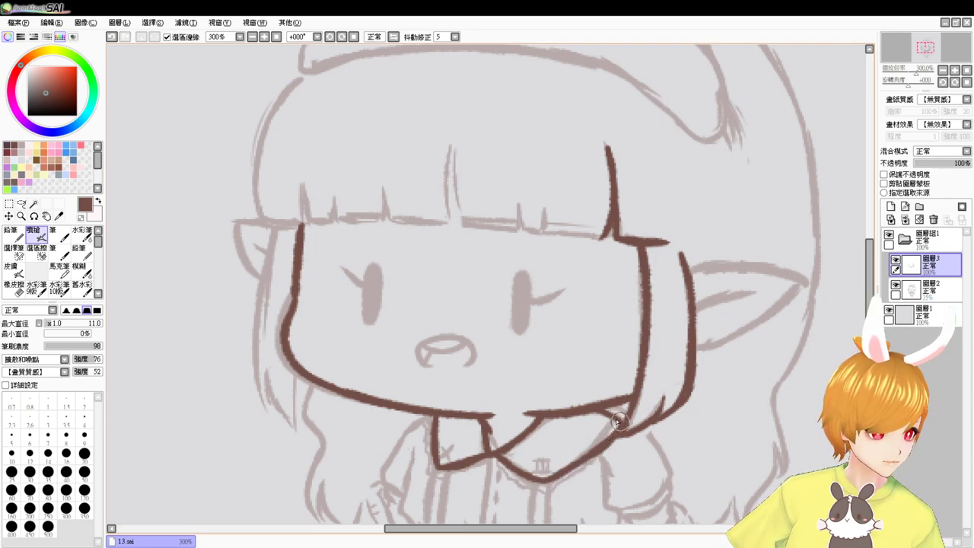
Draw a small X mark on the left collar flap and a III emblem on the right collar flap
ctrl+click(569, 485)
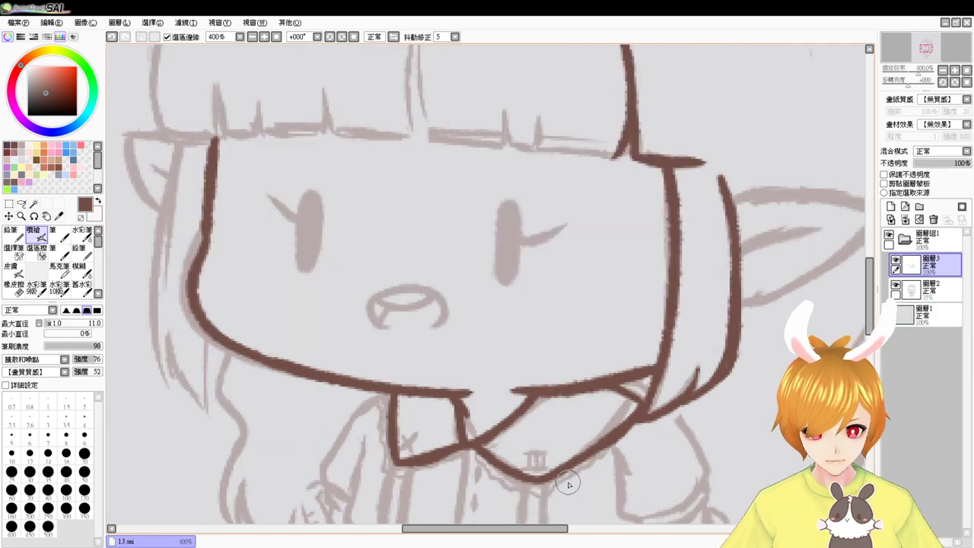
drag(600, 358, 588, 326)
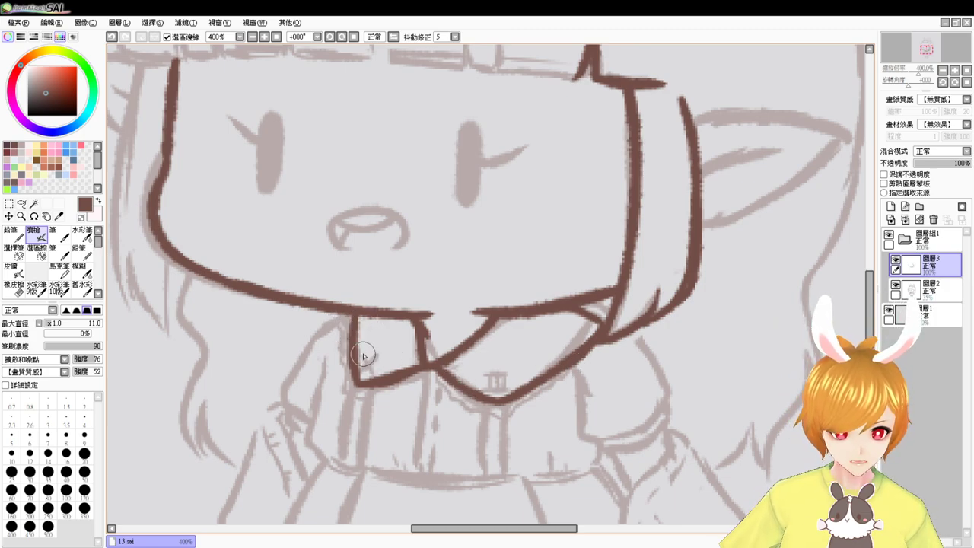
key(ctrl+z)
mouse_move(364, 355)
mouse_down()
mouse_move(374, 373)
mouse_move(381, 357)
mouse_move(371, 361)
mouse_up()
key(ctrl+z)
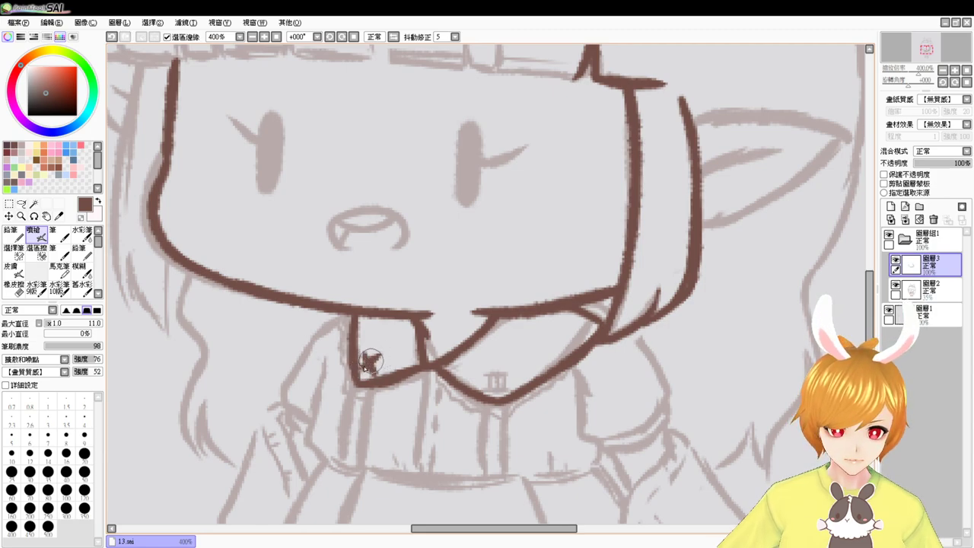
mouse_move(487, 373)
mouse_down()
mouse_move(508, 371)
mouse_move(489, 386)
mouse_move(507, 386)
mouse_up()
key(ctrl+z)
Set the brush size to 7 and ink a scalloped lace trim around both collar flaps
drag(508, 435, 530, 393)
drag(346, 287, 352, 302)
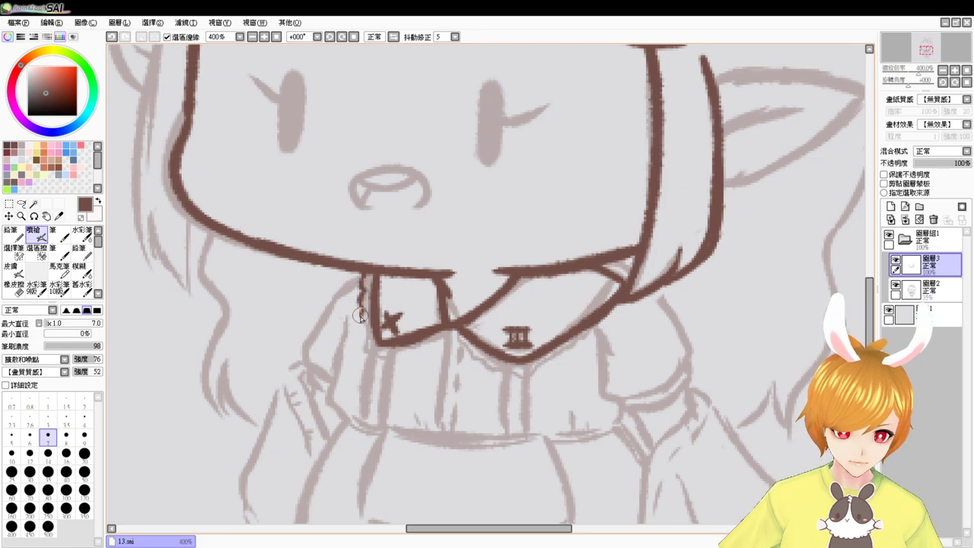
mouse_move(364, 326)
mouse_down()
mouse_move(362, 337)
mouse_move(389, 356)
mouse_move(449, 332)
mouse_move(459, 344)
mouse_up()
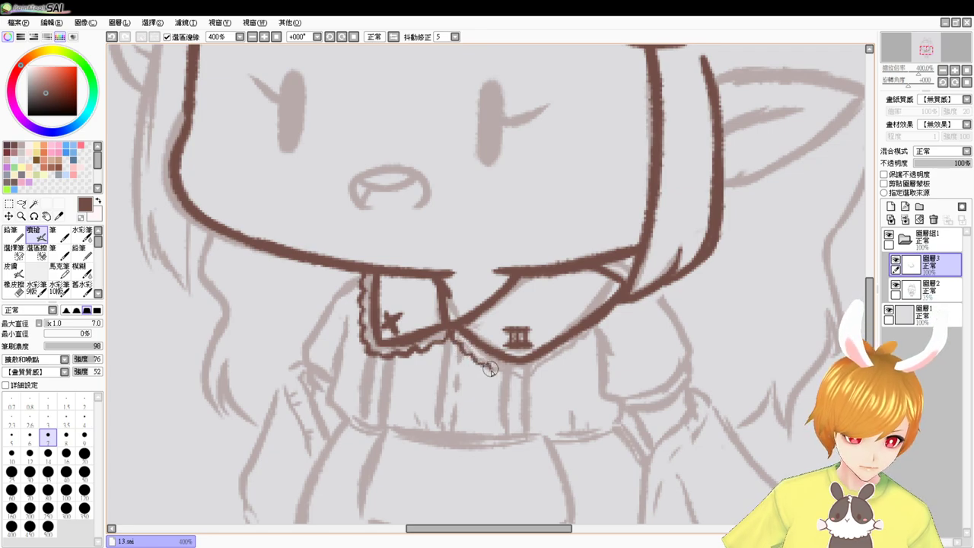
drag(491, 369, 547, 366)
mouse_move(558, 360)
mouse_down()
mouse_move(646, 299)
mouse_move(628, 301)
mouse_move(571, 346)
mouse_up()
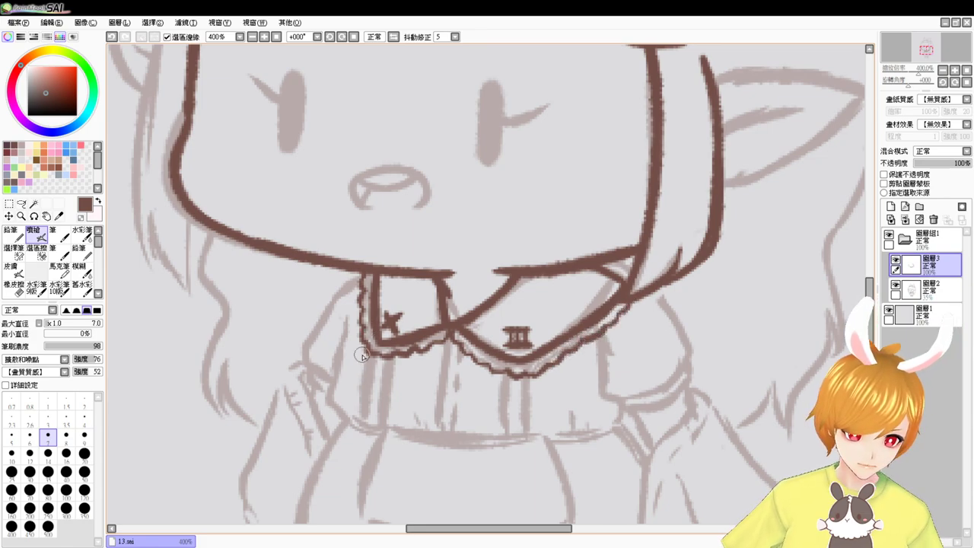
Ink two pairs of vertical strap lines running down the bodice, one pair below each collar flap
drag(370, 354, 364, 426)
key(ctrl+z)
drag(370, 352, 364, 433)
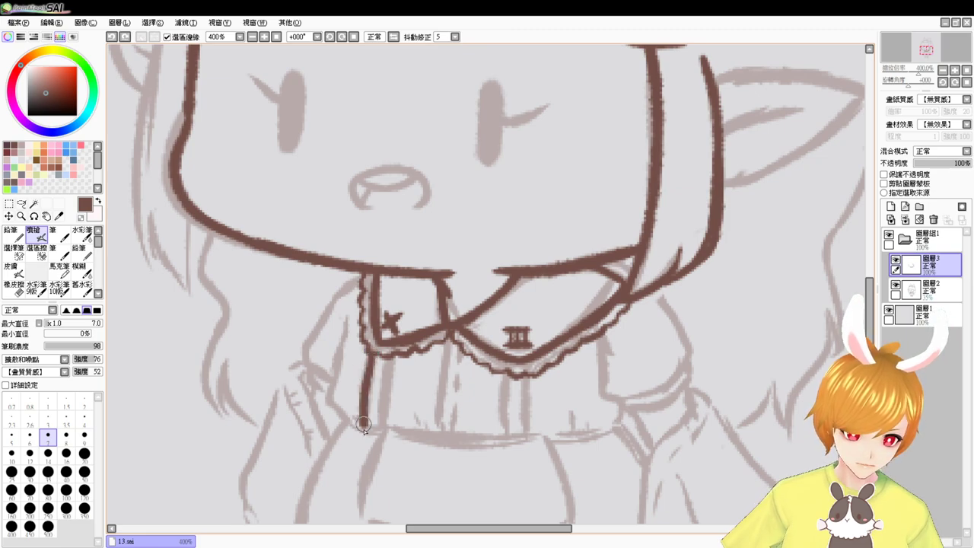
drag(390, 360, 384, 423)
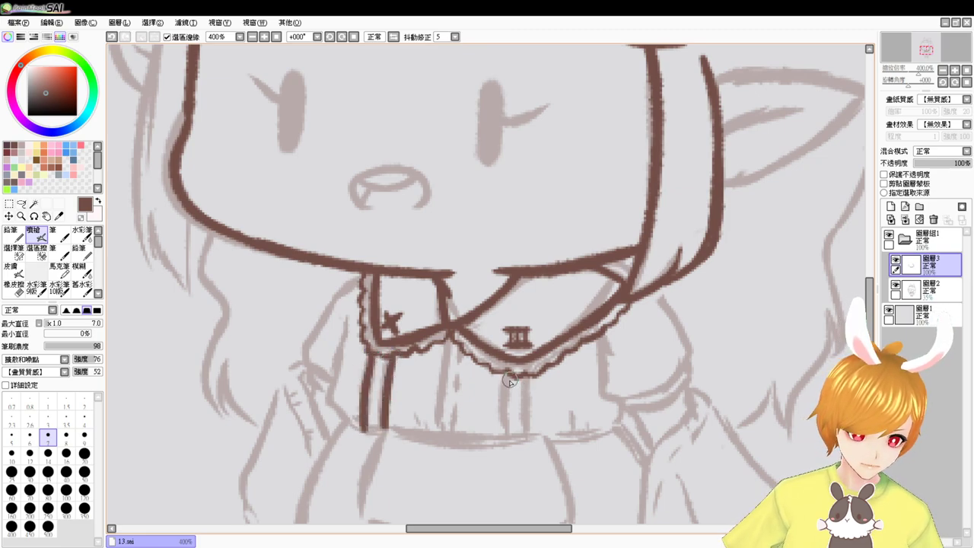
drag(506, 371, 510, 434)
key(ctrl+z)
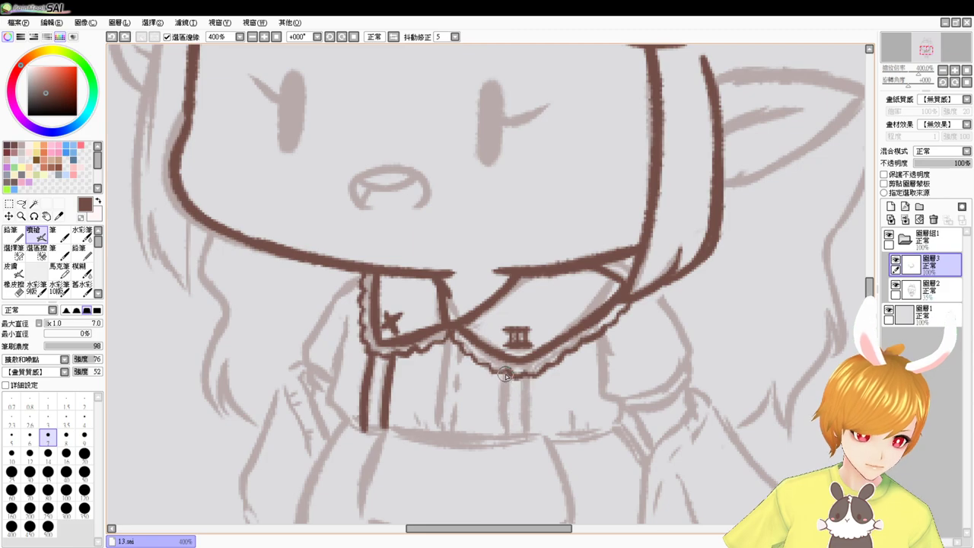
drag(506, 374, 509, 435)
drag(526, 375, 525, 431)
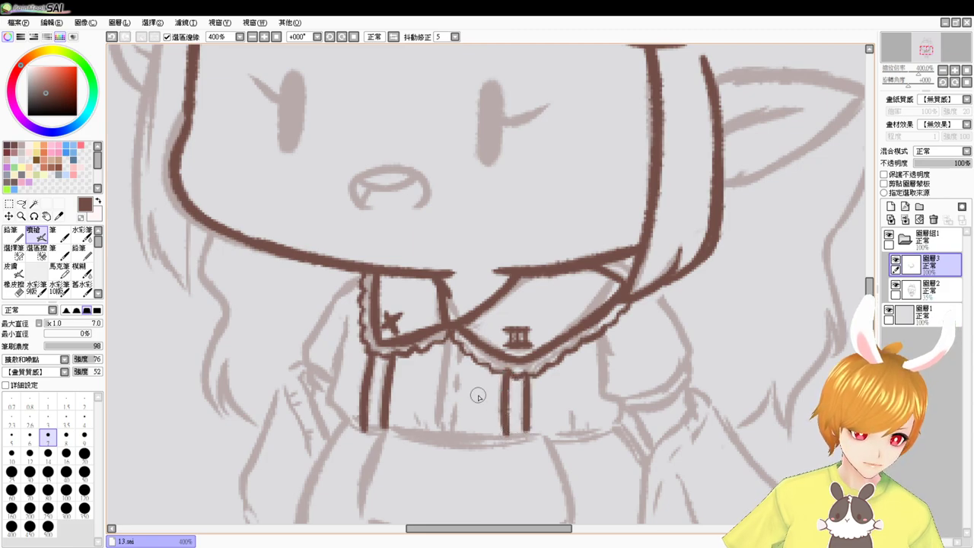
Ink the bodice's center front opening line from the collar point to the waist, with a thinner line beside it
drag(447, 335, 443, 428)
drag(448, 334, 440, 438)
drag(458, 353, 453, 432)
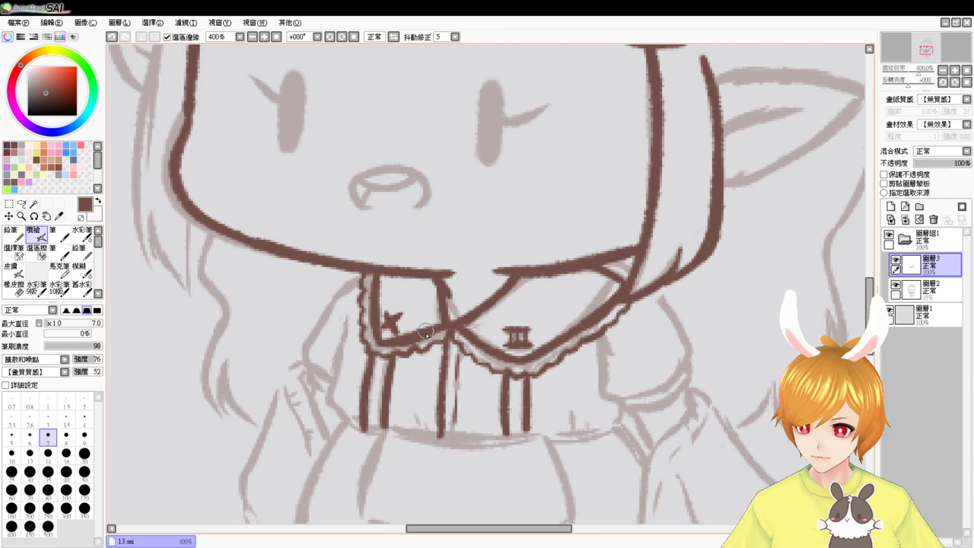
drag(373, 352, 441, 337)
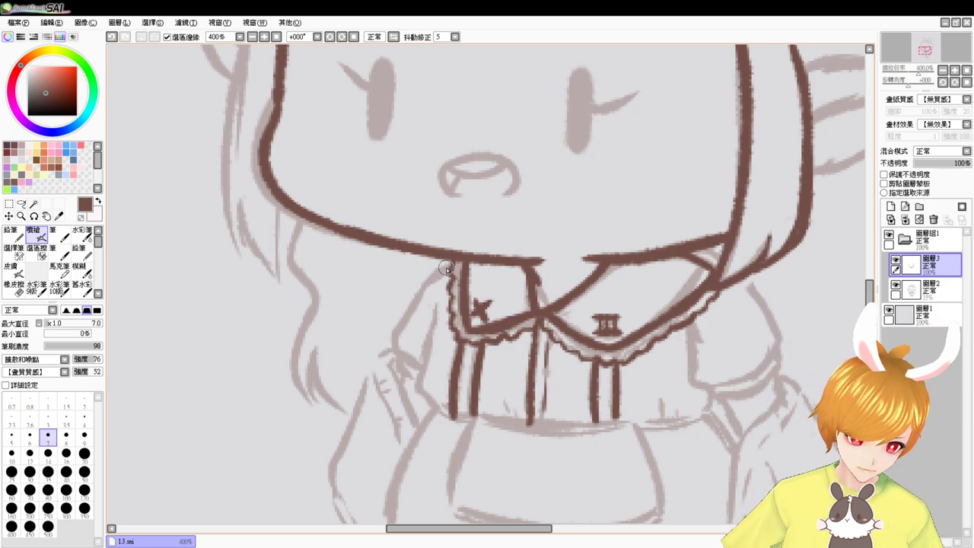
Ink the left puff sleeve with its cuff and the bodice's left side curving in to the waist
drag(450, 265, 406, 327)
key(ctrl+z)
mouse_move(451, 265)
mouse_down()
mouse_move(391, 351)
mouse_move(409, 364)
mouse_up()
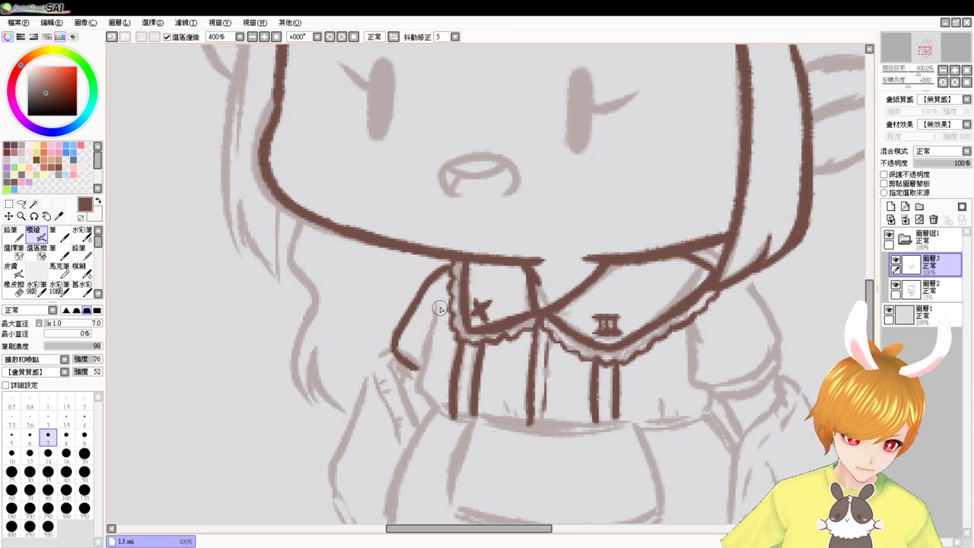
drag(436, 329, 420, 361)
key(ctrl+z)
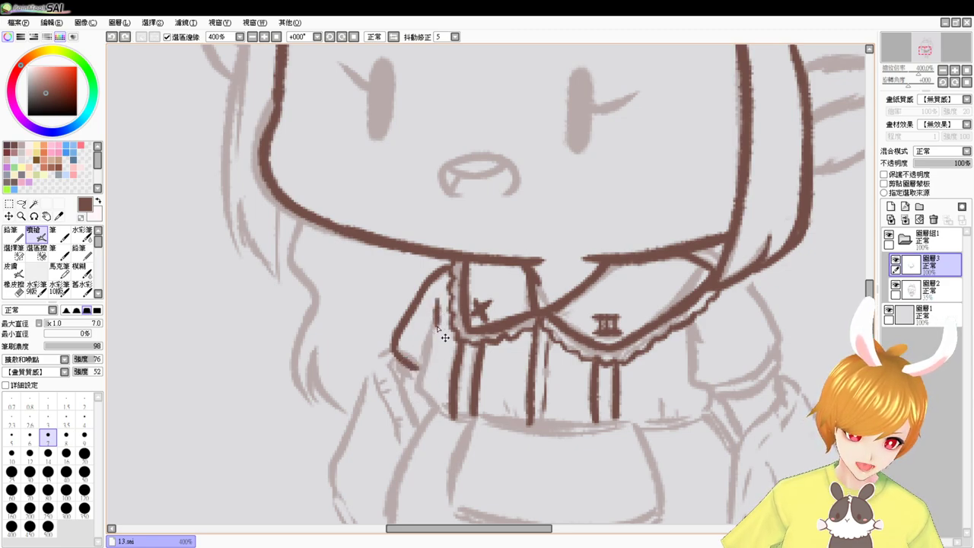
mouse_move(438, 322)
mouse_down()
mouse_move(417, 382)
mouse_move(424, 402)
mouse_move(461, 416)
mouse_move(444, 420)
mouse_move(432, 410)
mouse_move(474, 425)
mouse_up()
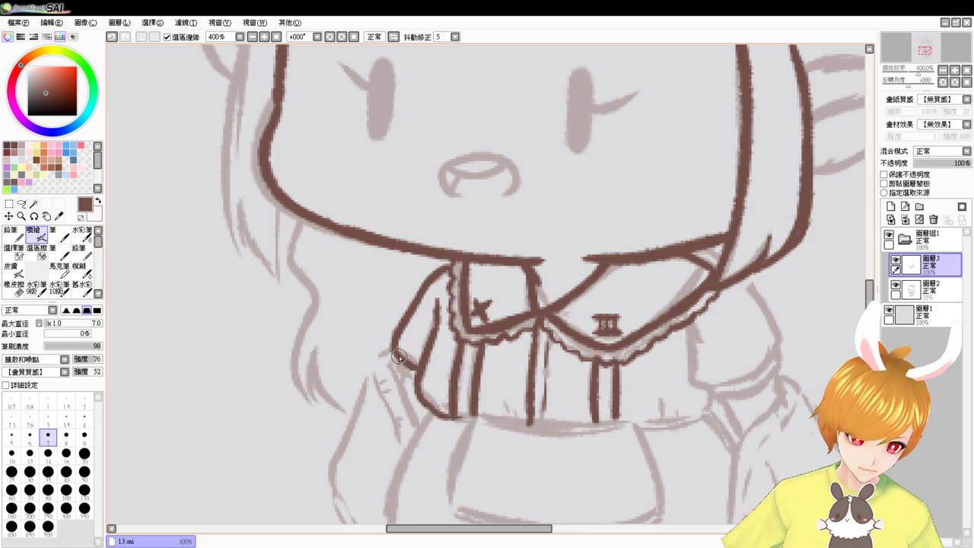
drag(398, 357, 419, 389)
Ink the right puff sleeve with its cuff, and the bodice's curved waistline between both sides
mouse_move(739, 394)
mouse_down()
mouse_move(694, 397)
mouse_move(618, 366)
mouse_up()
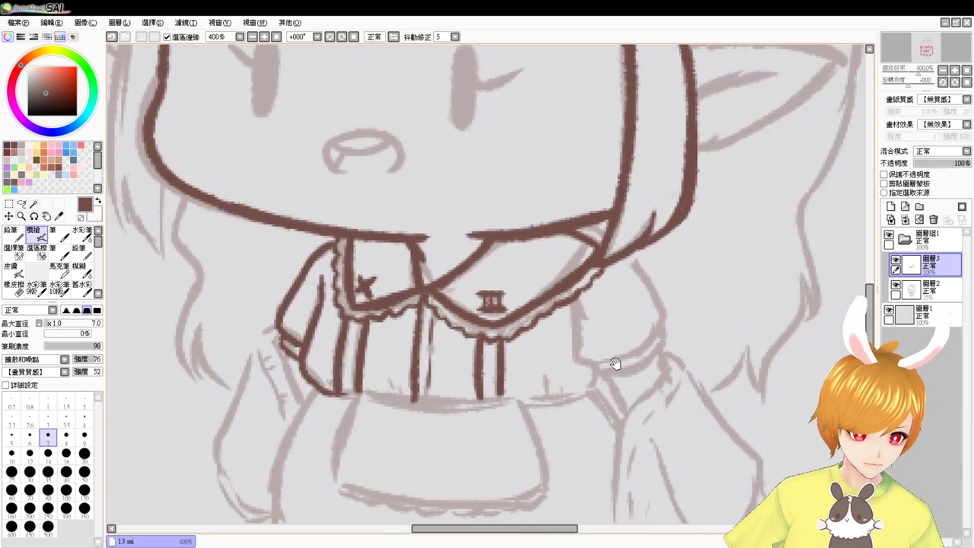
drag(572, 301, 583, 359)
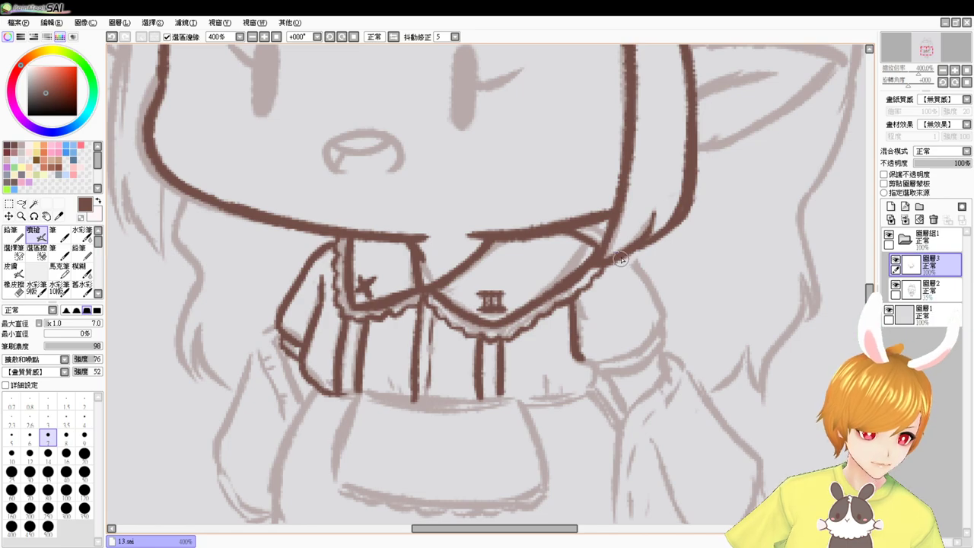
mouse_move(621, 262)
mouse_down()
mouse_move(658, 307)
mouse_move(641, 344)
mouse_up()
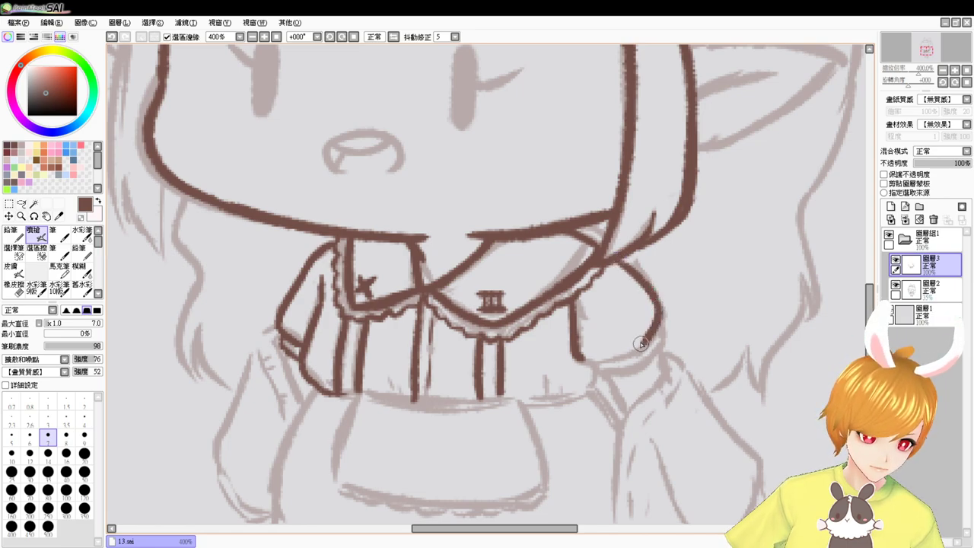
mouse_move(578, 357)
mouse_down()
mouse_move(647, 338)
mouse_move(604, 368)
mouse_move(597, 360)
mouse_move(603, 372)
mouse_move(644, 362)
mouse_move(658, 324)
mouse_move(657, 338)
mouse_move(620, 372)
mouse_move(648, 357)
mouse_move(634, 377)
mouse_move(637, 366)
mouse_move(587, 377)
mouse_move(599, 385)
mouse_move(604, 369)
mouse_move(588, 393)
mouse_up()
drag(523, 417, 537, 381)
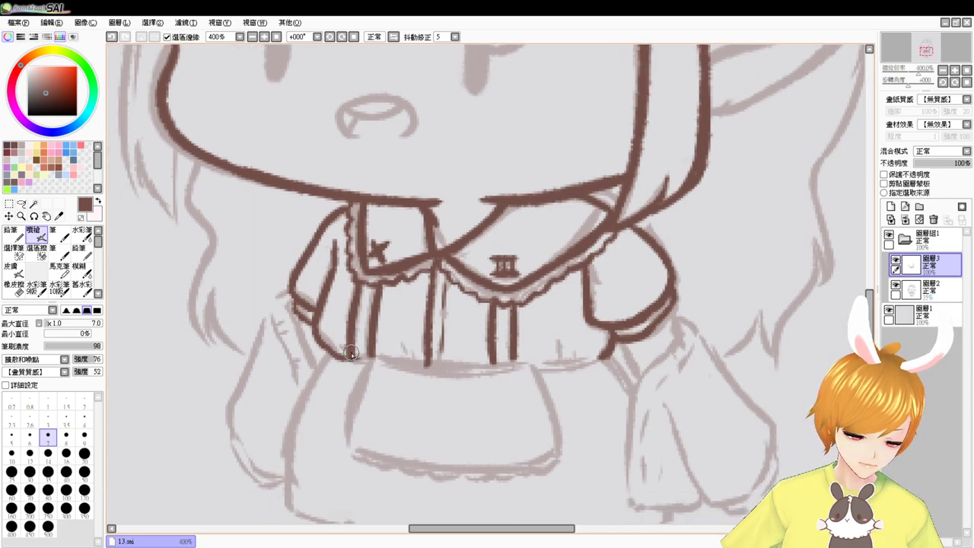
mouse_move(351, 354)
mouse_down()
mouse_move(506, 381)
mouse_move(450, 371)
mouse_move(594, 359)
mouse_up()
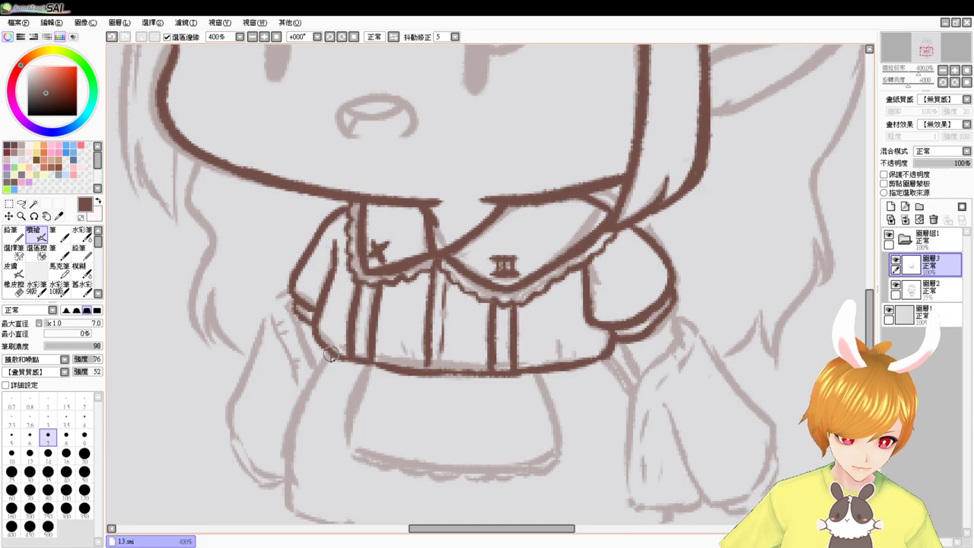
mouse_move(329, 363)
mouse_down()
mouse_move(447, 388)
mouse_move(423, 380)
mouse_move(510, 381)
mouse_up()
key(ctrl+z)
drag(419, 383, 513, 387)
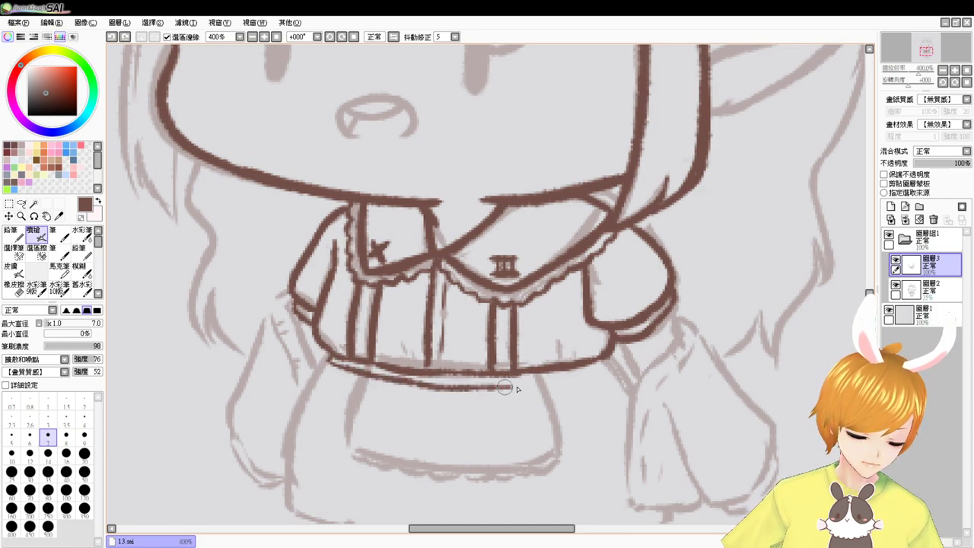
key(ctrl+z)
key(ctrl+z)
key(ctrl+z)
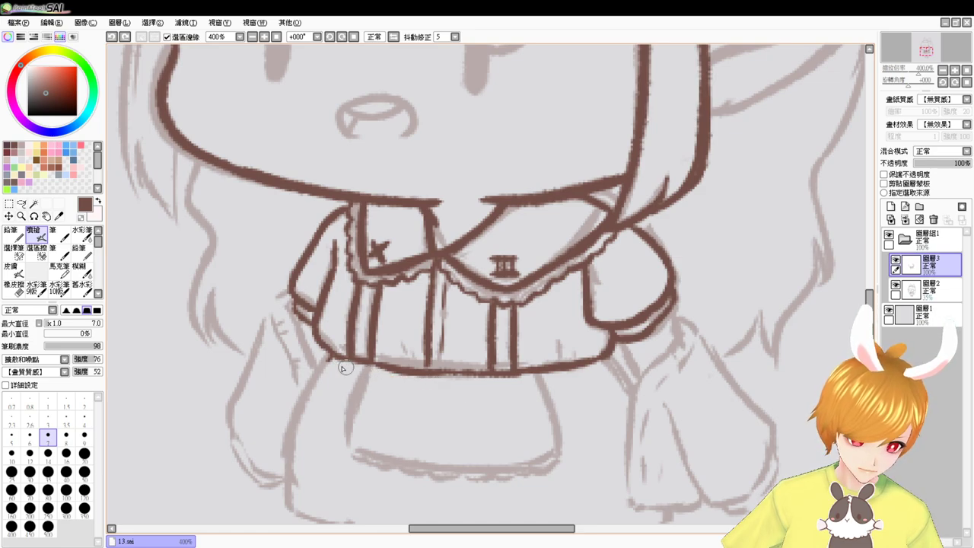
Ink the apron's left and right side edges from the waistline downward, flaring slightly outward
mouse_move(368, 366)
mouse_down()
mouse_move(351, 418)
mouse_move(351, 453)
mouse_up()
drag(527, 371, 537, 463)
key(ctrl+z)
key(ctrl+z)
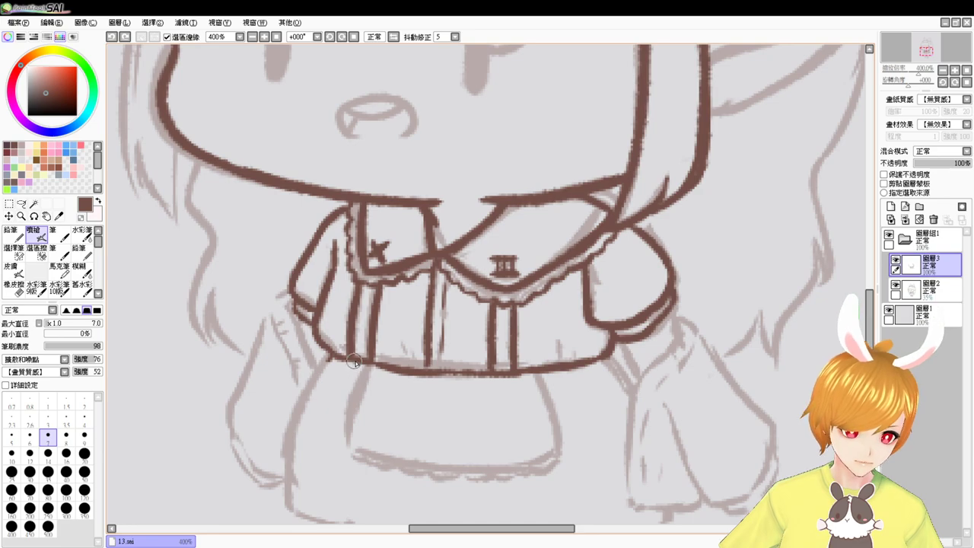
drag(356, 364, 343, 449)
drag(518, 373, 522, 465)
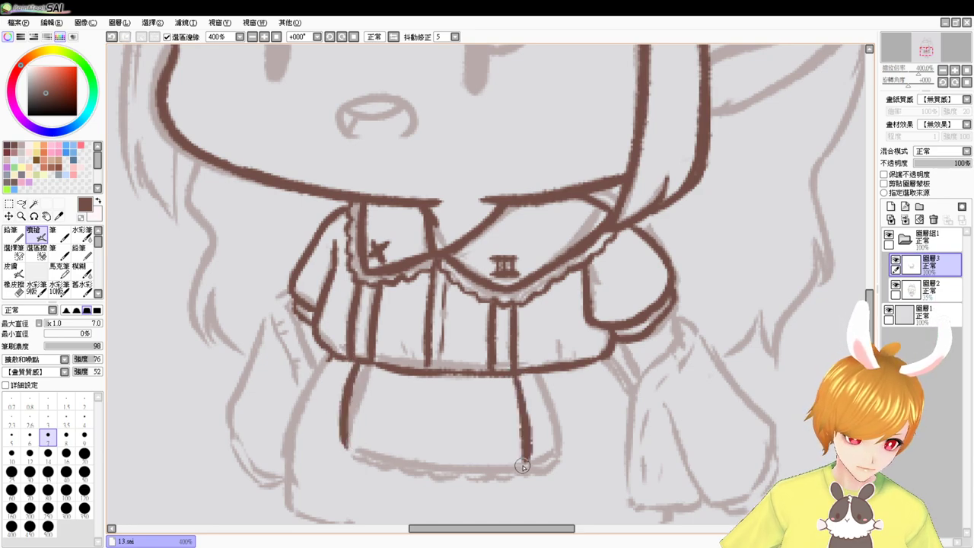
key(ctrl+z)
key(ctrl+z)
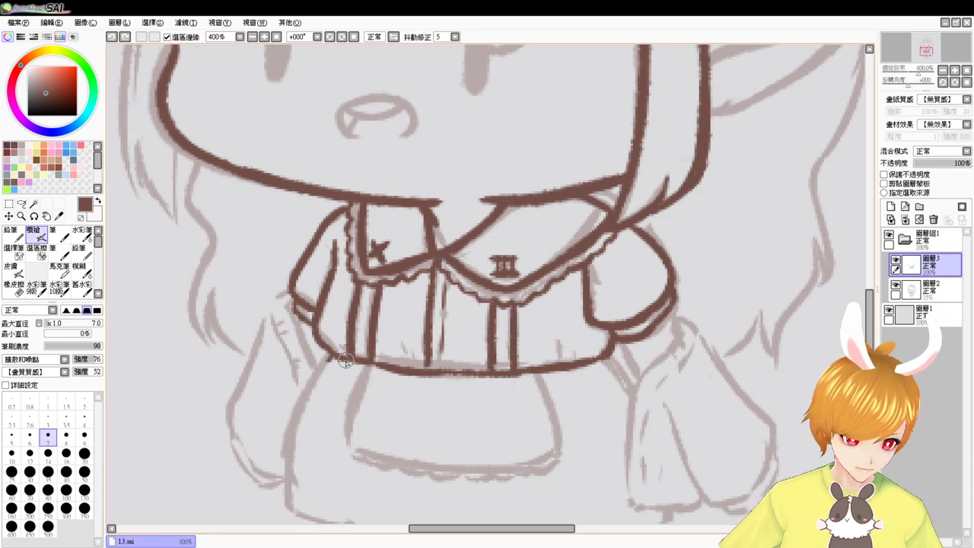
drag(345, 362, 342, 450)
key(ctrl+z)
drag(351, 360, 335, 460)
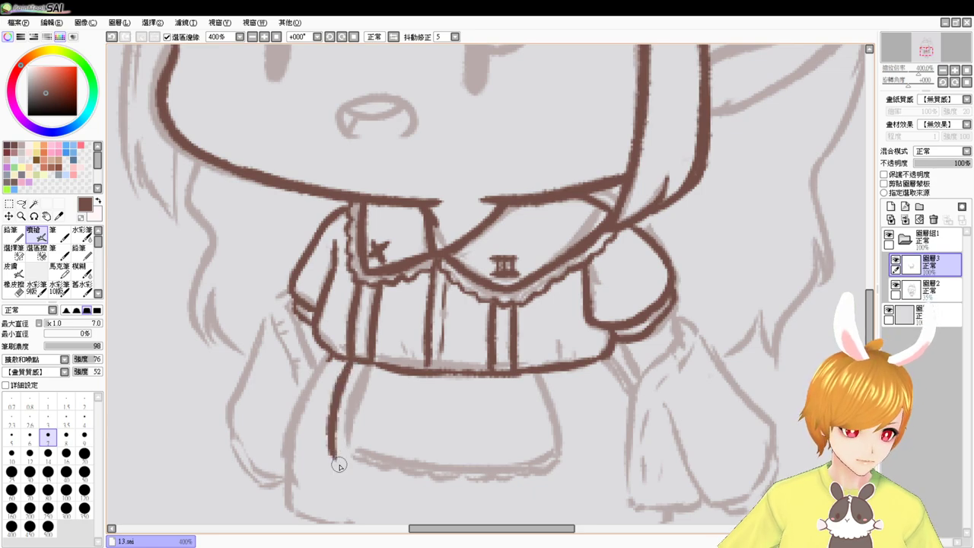
mouse_move(524, 373)
mouse_down()
mouse_move(542, 421)
mouse_move(538, 461)
mouse_up()
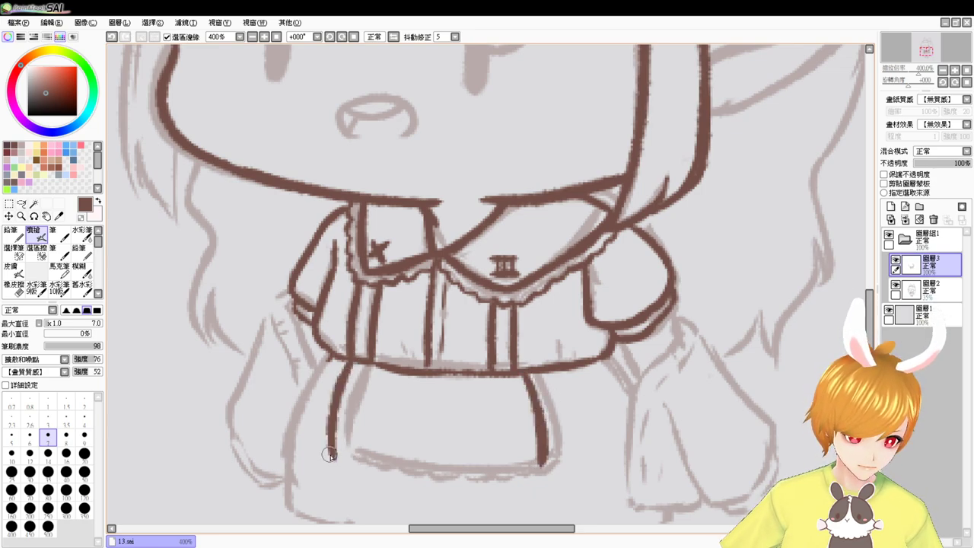
Ink the apron's curved lower edge between its two sides and close the lower left corner
drag(337, 455, 505, 474)
key(ctrl+z)
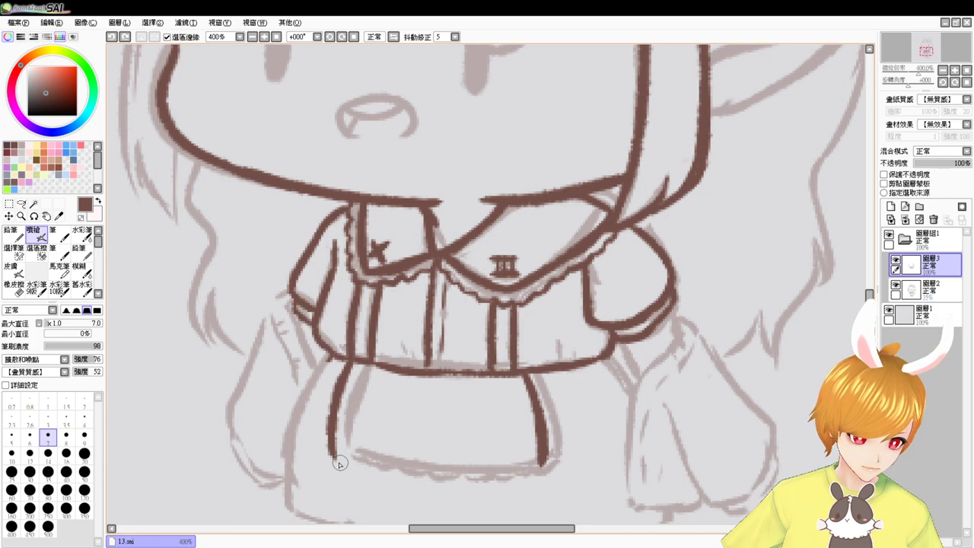
drag(337, 459, 542, 462)
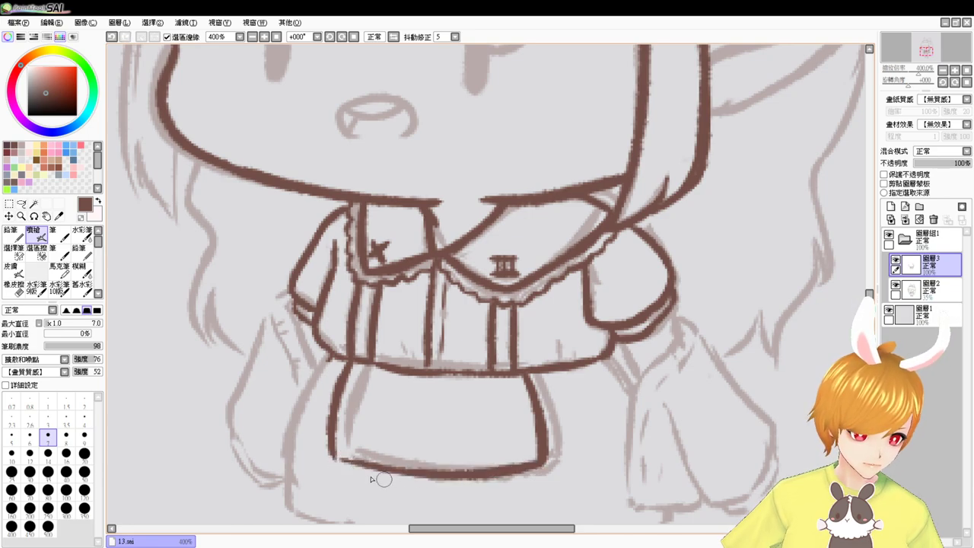
drag(329, 455, 372, 475)
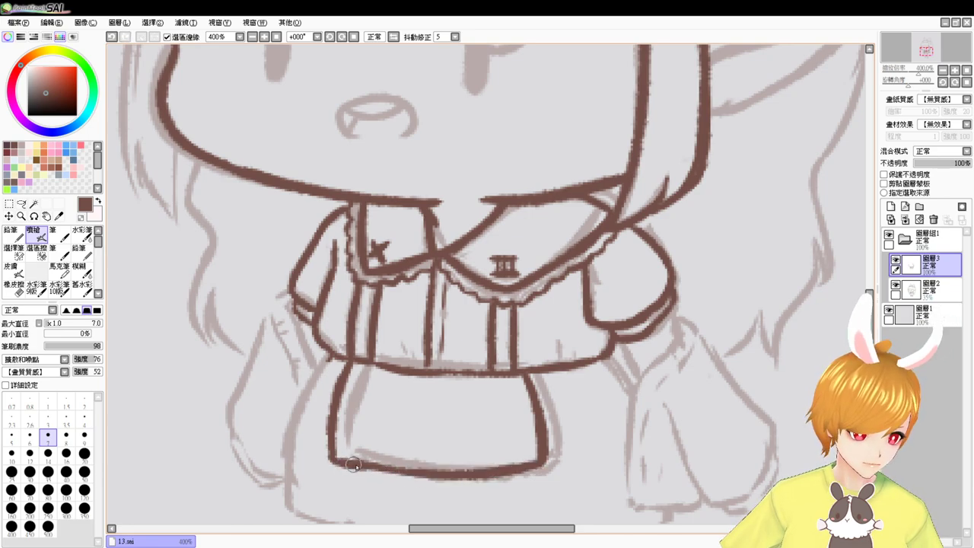
Ink the waistband's short lower edges beside the apron and the skirt sides: a short right stroke and the full left curve
mouse_move(525, 378)
mouse_down()
mouse_move(615, 366)
mouse_move(607, 354)
mouse_move(632, 394)
mouse_up()
mouse_move(331, 362)
mouse_down()
mouse_move(349, 366)
mouse_move(293, 426)
mouse_move(288, 475)
mouse_up()
drag(390, 470, 413, 372)
key(ctrl+z)
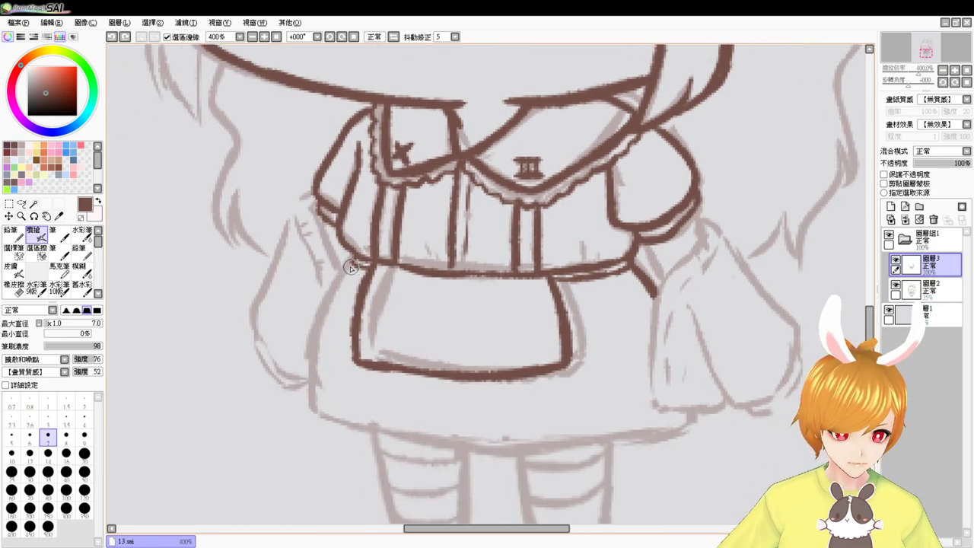
drag(359, 259, 299, 426)
key(ctrl+z)
drag(352, 266, 312, 403)
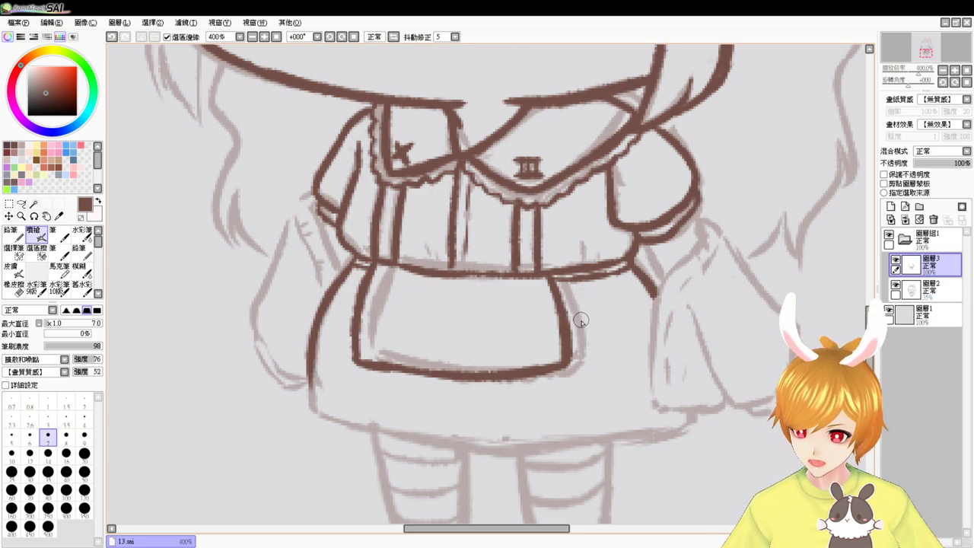
key(ctrl+z)
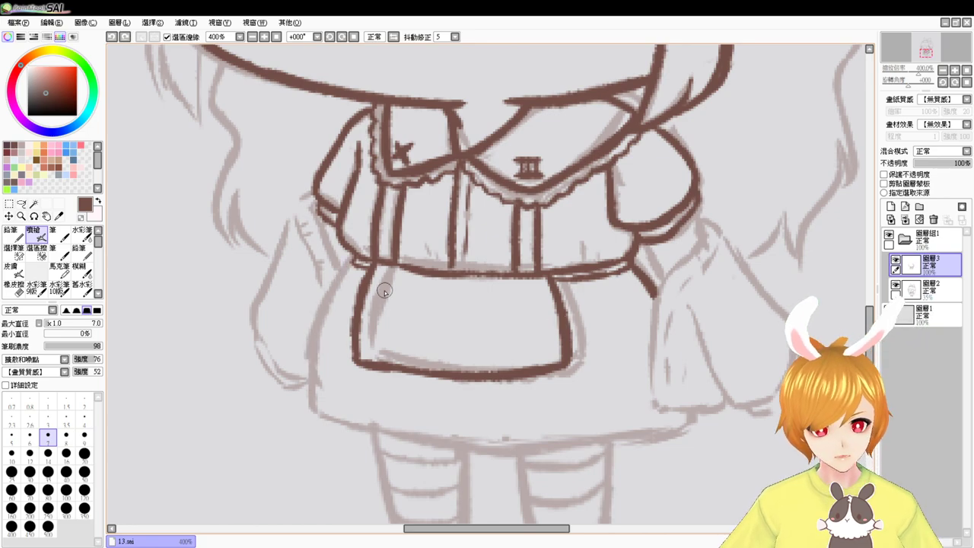
drag(352, 264, 316, 398)
key(ctrl+z)
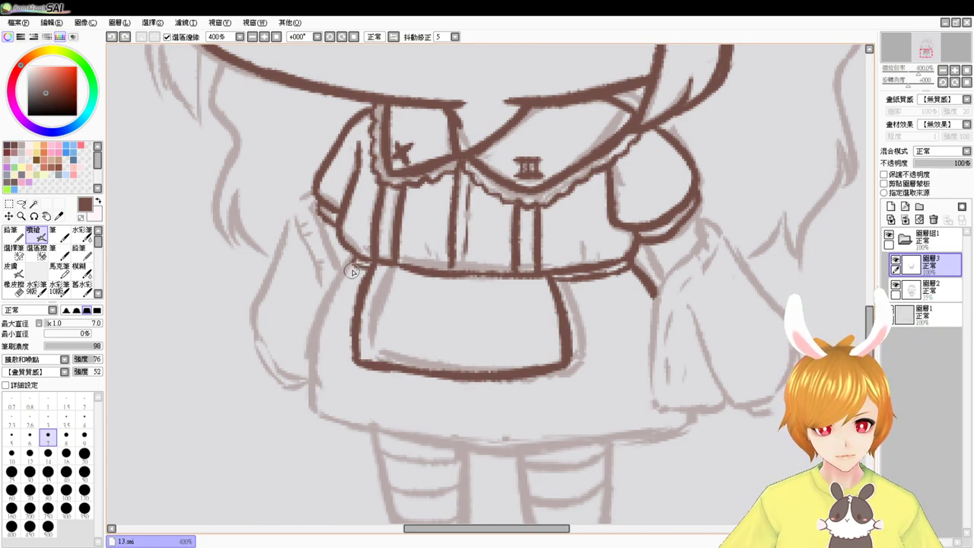
drag(351, 267, 312, 411)
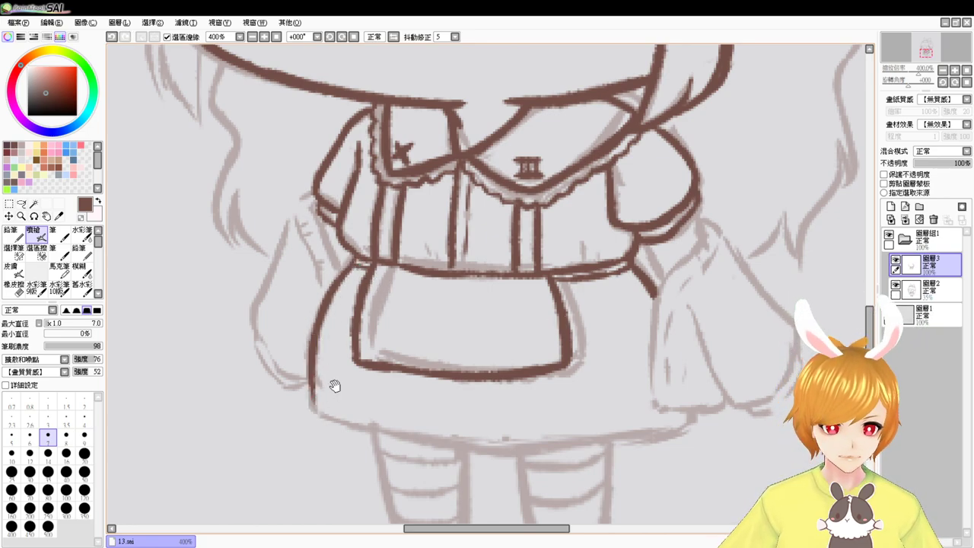
drag(660, 444, 644, 402)
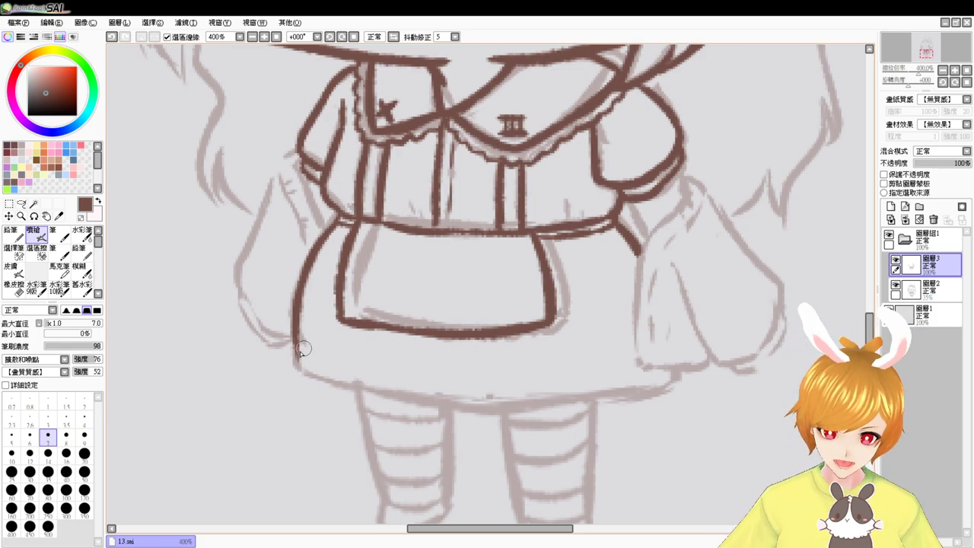
mouse_move(302, 350)
mouse_down()
mouse_move(311, 371)
mouse_move(459, 394)
mouse_up()
key(ctrl+z)
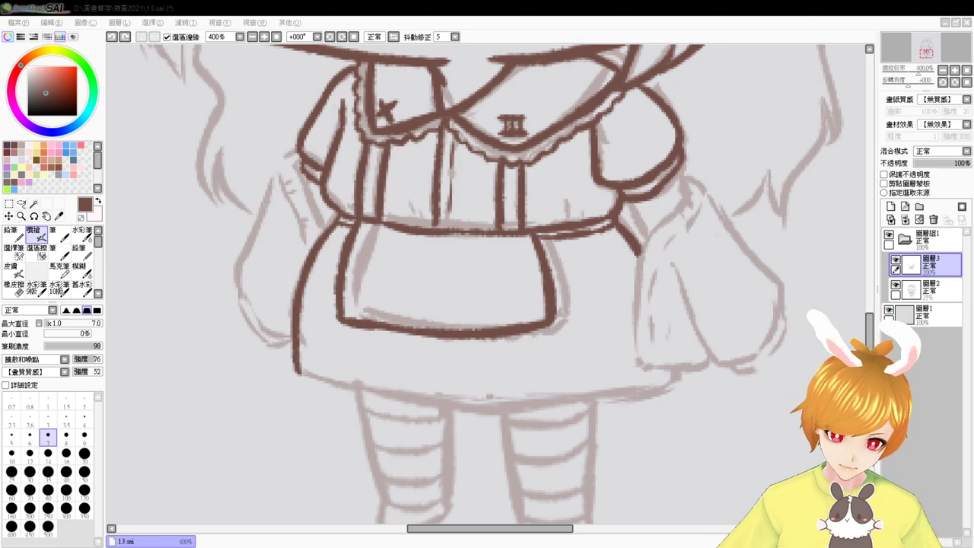
Ink the waistband's lower line across the top of the apron, just beneath the waistline
scroll(394, 271, up, 2)
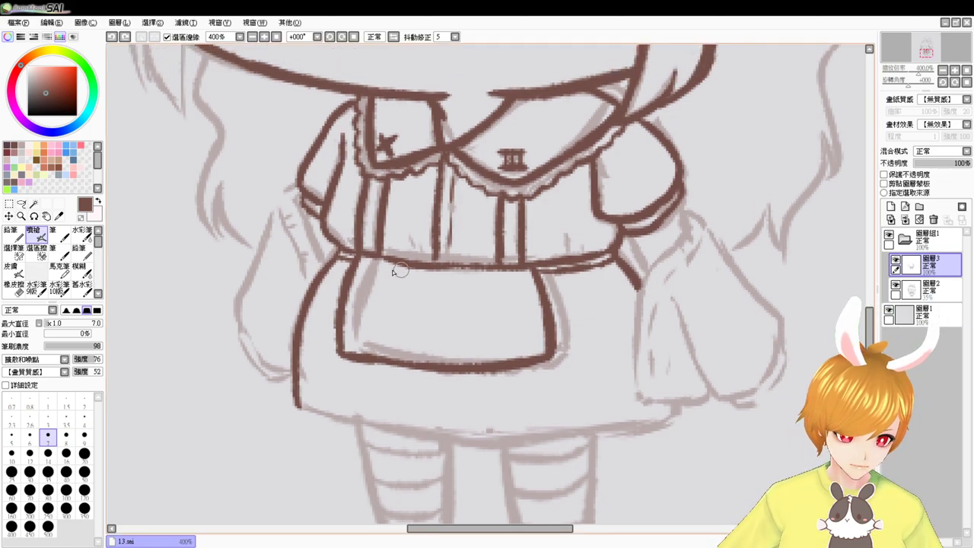
drag(367, 263, 532, 273)
key(ctrl+z)
key(ctrl+z)
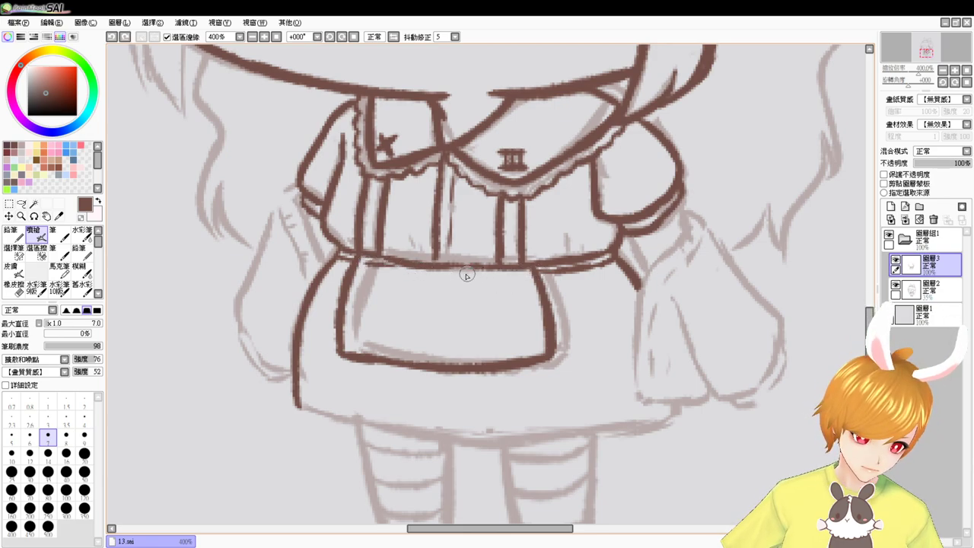
drag(463, 271, 533, 271)
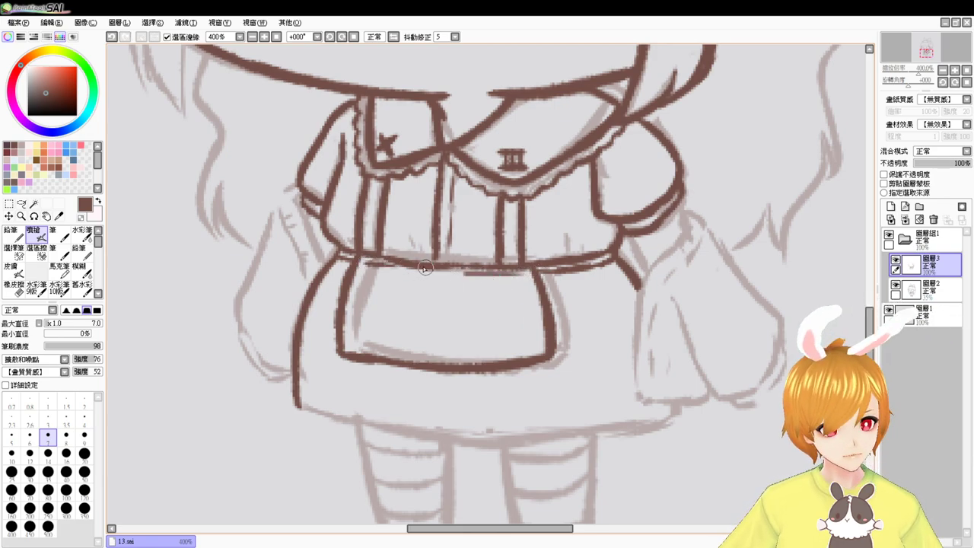
drag(405, 267, 464, 272)
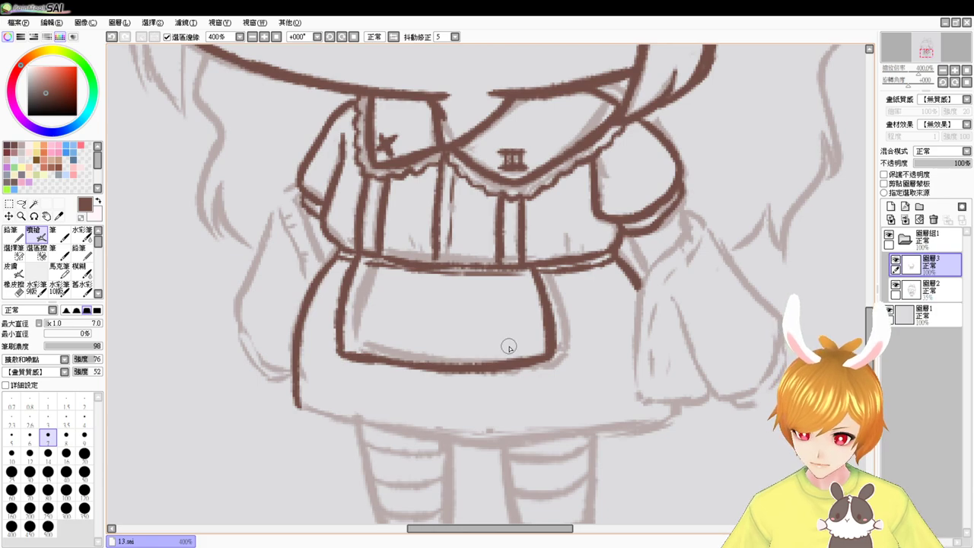
Ink the skirt's lower left corner and the left half of its curved hem with brush size 11
scroll(515, 356, down, 1)
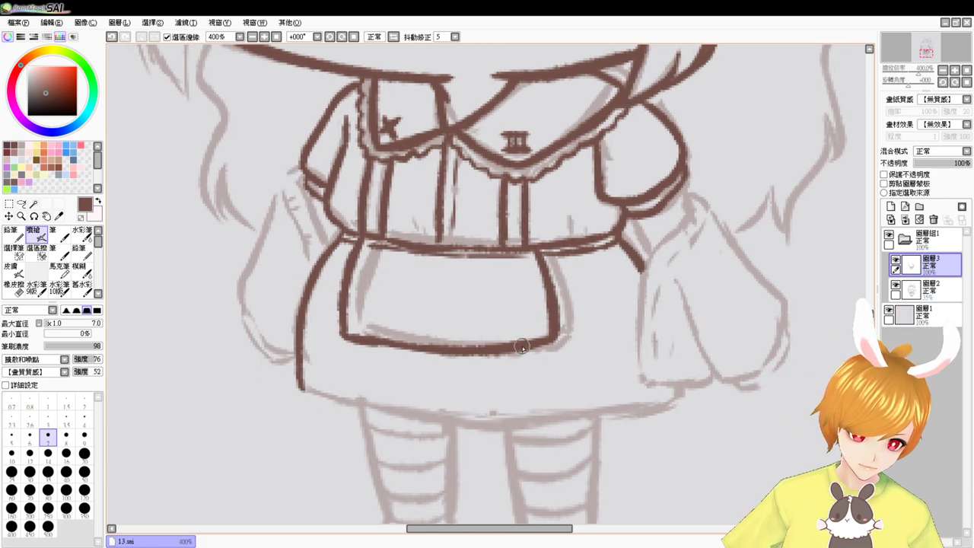
drag(303, 387, 463, 413)
key(ctrl+z)
ctrl+alt+click(322, 395)
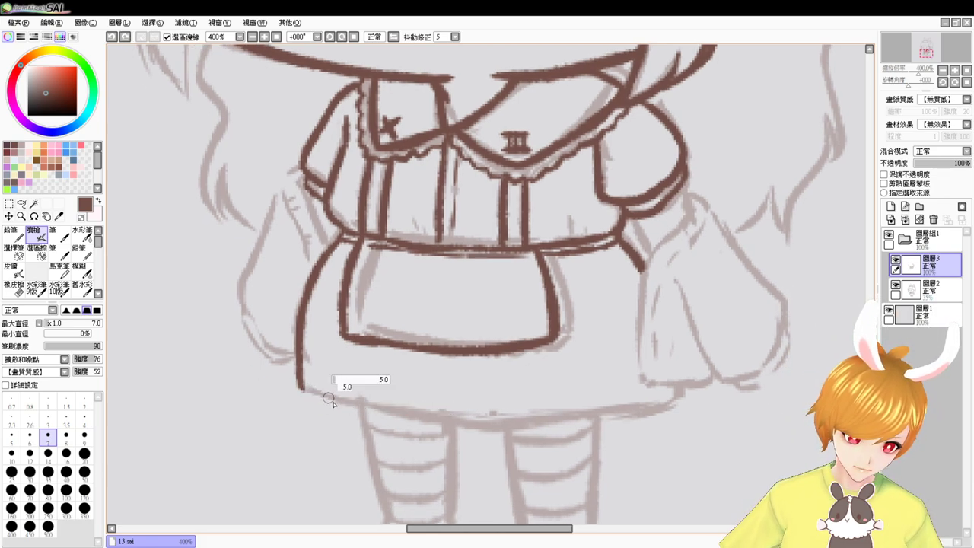
mouse_move(333, 402)
mouse_down()
mouse_move(341, 412)
mouse_move(459, 413)
mouse_up()
key(ctrl+z)
mouse_move(299, 384)
mouse_down()
mouse_move(355, 405)
mouse_move(463, 419)
mouse_up()
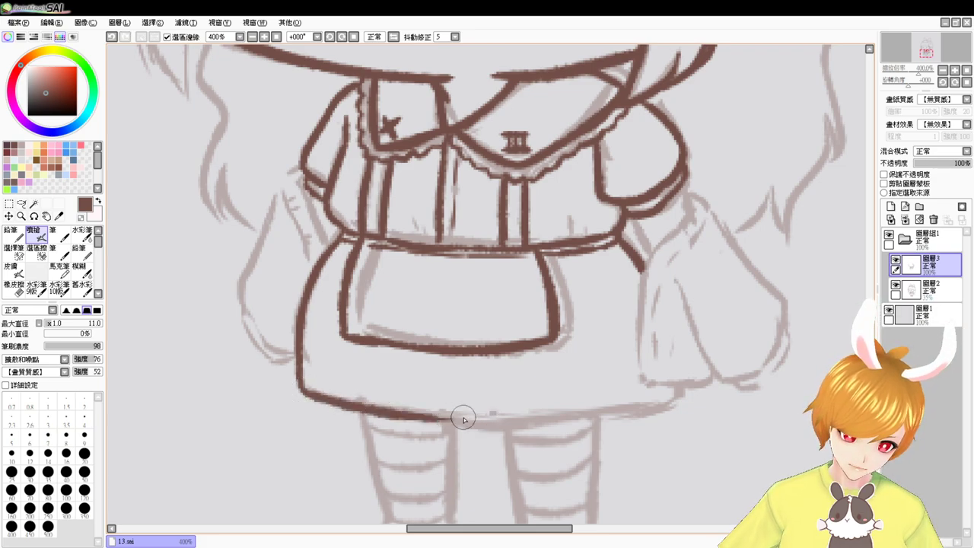
Continue the curved skirt hem from the middle to its right end above the legs
drag(397, 415, 570, 419)
key(ctrl+z)
mouse_move(420, 411)
mouse_down()
mouse_move(524, 420)
mouse_move(623, 415)
mouse_up()
mouse_move(549, 422)
mouse_down()
mouse_move(681, 397)
mouse_move(602, 414)
mouse_up()
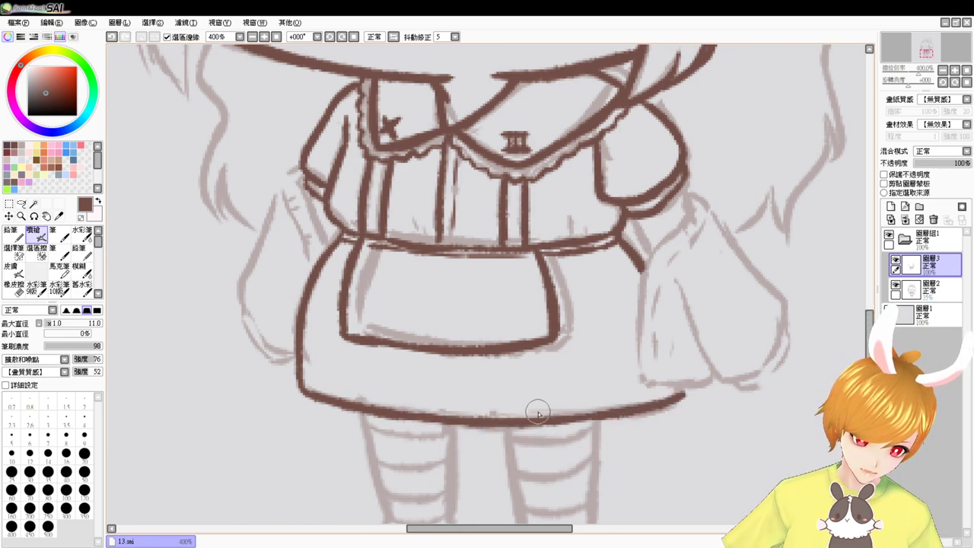
Ink the two short sides of the right arm just beneath the puff sleeve's cuff
drag(793, 296, 745, 369)
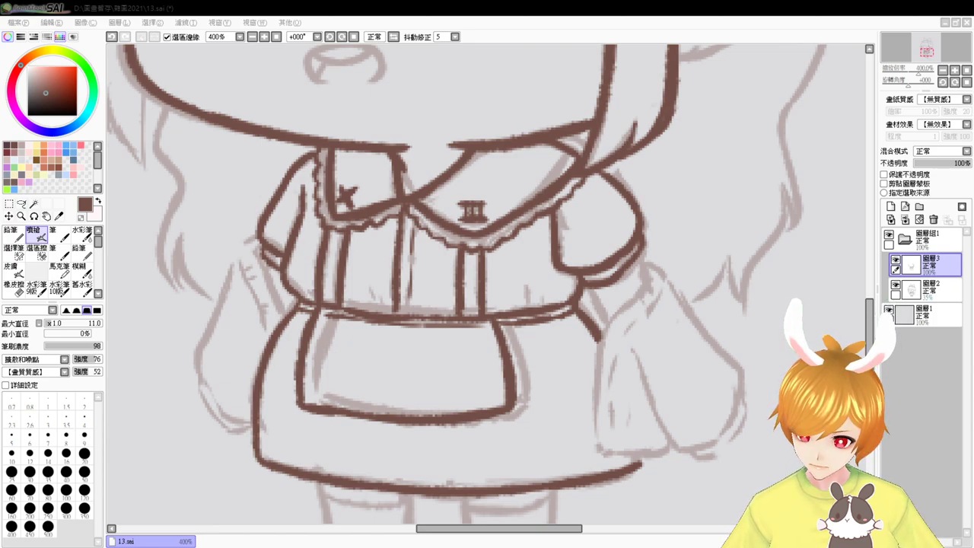
scroll(652, 274, up, 1)
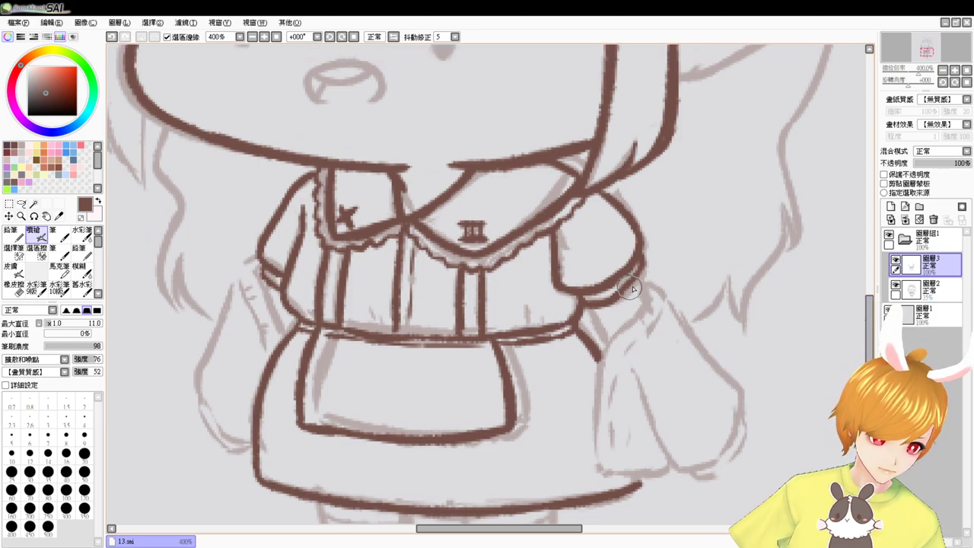
drag(642, 275, 645, 312)
key(ctrl+z)
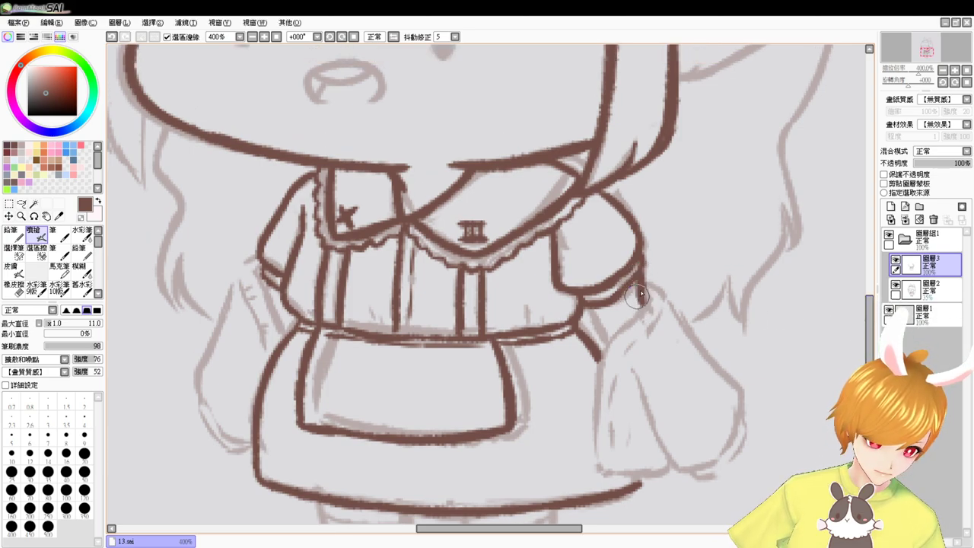
key(ctrl+z)
drag(640, 267, 645, 313)
drag(587, 305, 607, 344)
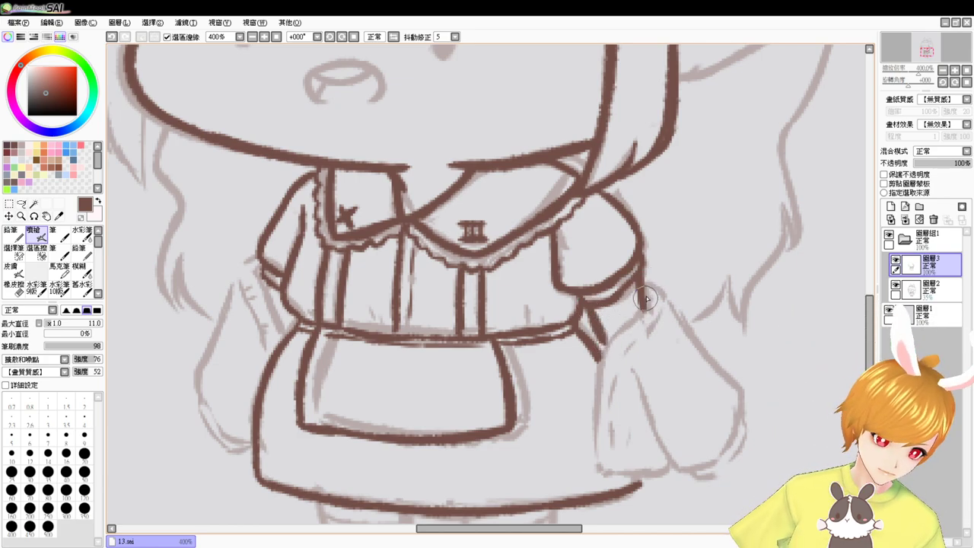
Ink the right detached sleeve's opening across the arm and its inner edge curving down along the skirt
drag(641, 308, 605, 343)
key(ctrl+z)
drag(643, 297, 599, 388)
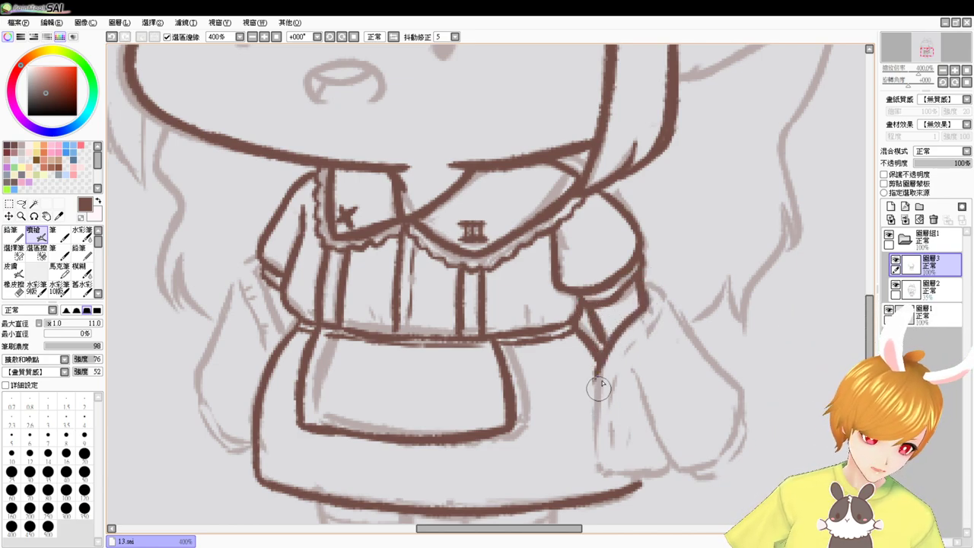
drag(596, 351, 601, 461)
key(ctrl+z)
mouse_move(611, 345)
mouse_down()
mouse_move(599, 373)
mouse_move(592, 470)
mouse_up()
key(ctrl+z)
drag(613, 340, 590, 451)
key(ctrl+z)
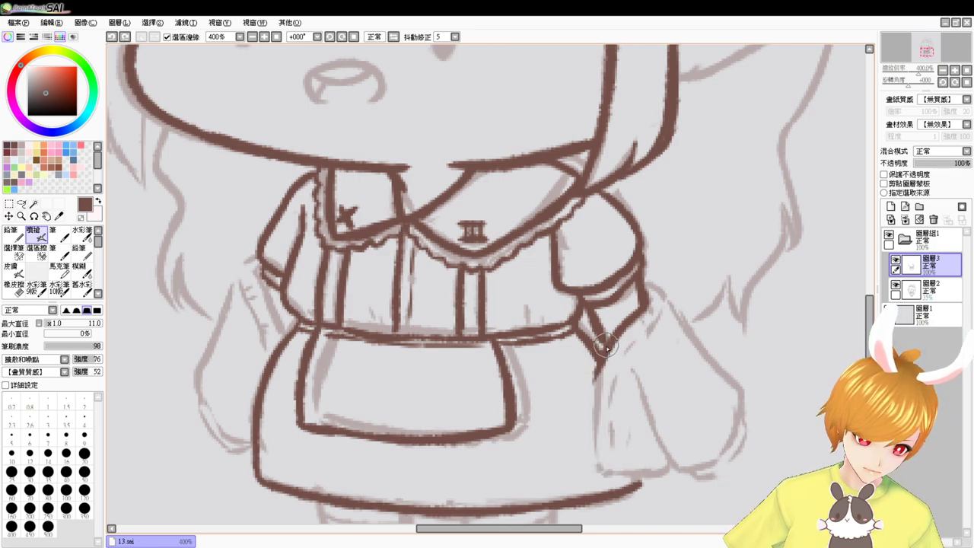
drag(607, 347, 596, 466)
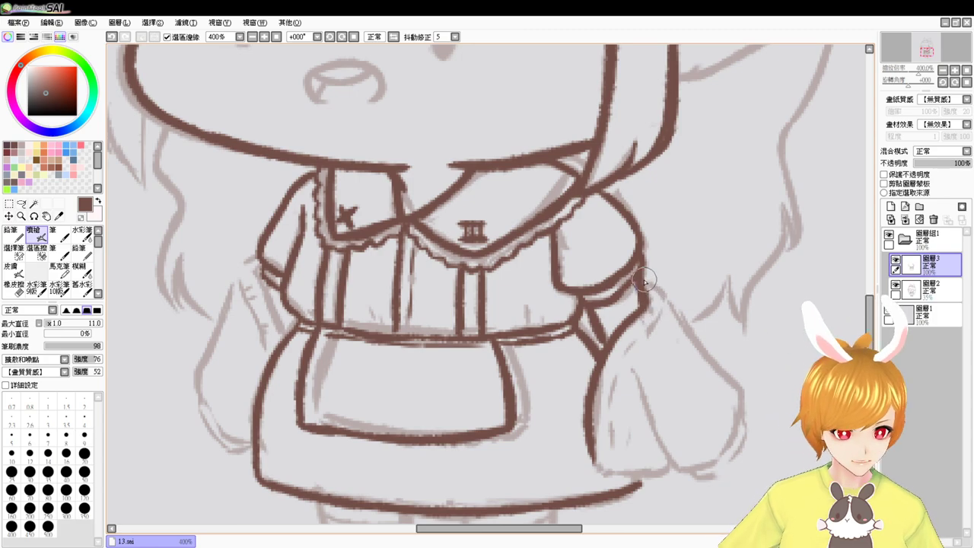
Ink the right detached sleeve's rounded top, its inner fold lines and its lower inner corner down to the hem
drag(645, 280, 671, 299)
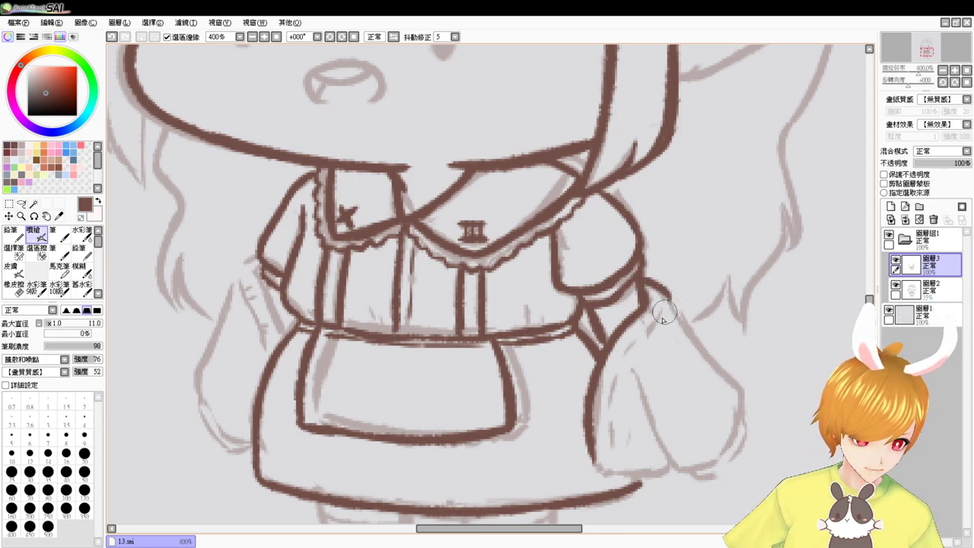
drag(670, 295, 638, 343)
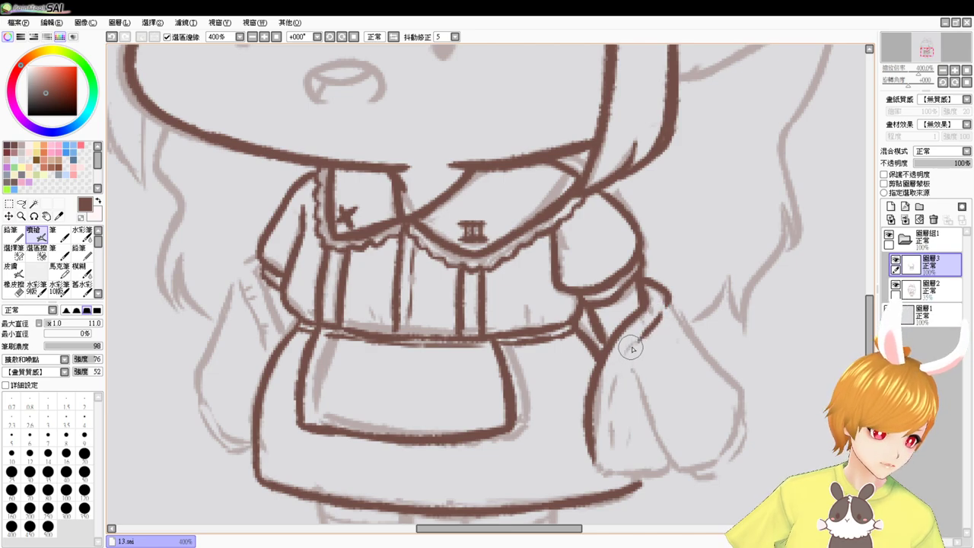
key(ctrl+z)
drag(668, 301, 629, 357)
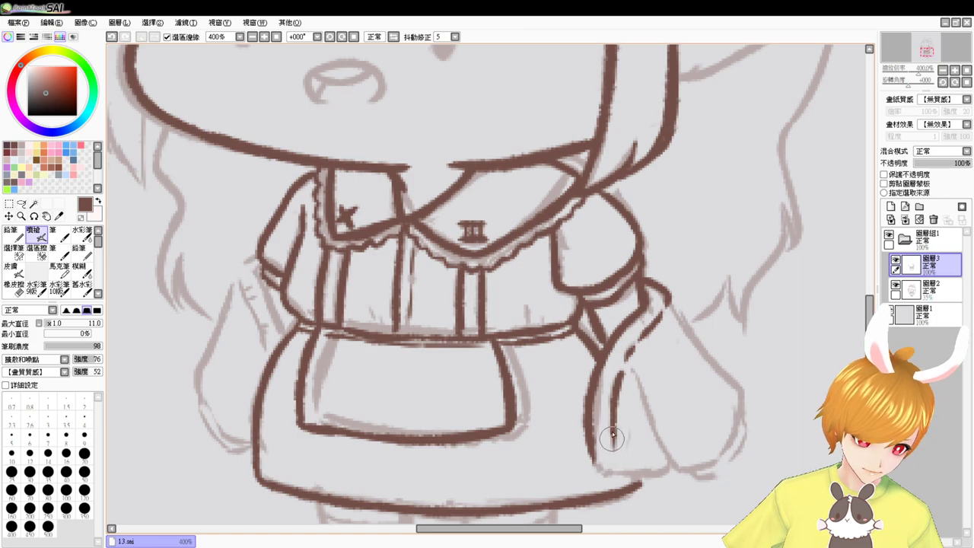
mouse_move(614, 430)
mouse_down()
mouse_move(613, 466)
mouse_move(591, 460)
mouse_move(589, 446)
mouse_move(611, 479)
mouse_move(646, 481)
mouse_up()
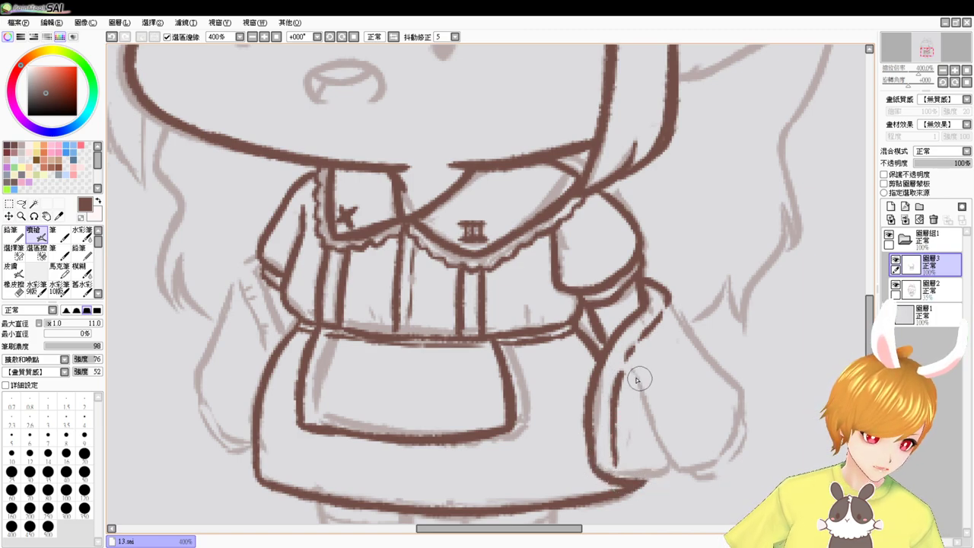
Ink the right detached sleeve's outer edge and the central fold curving down into its lower edge
drag(630, 371, 643, 404)
drag(669, 299, 740, 424)
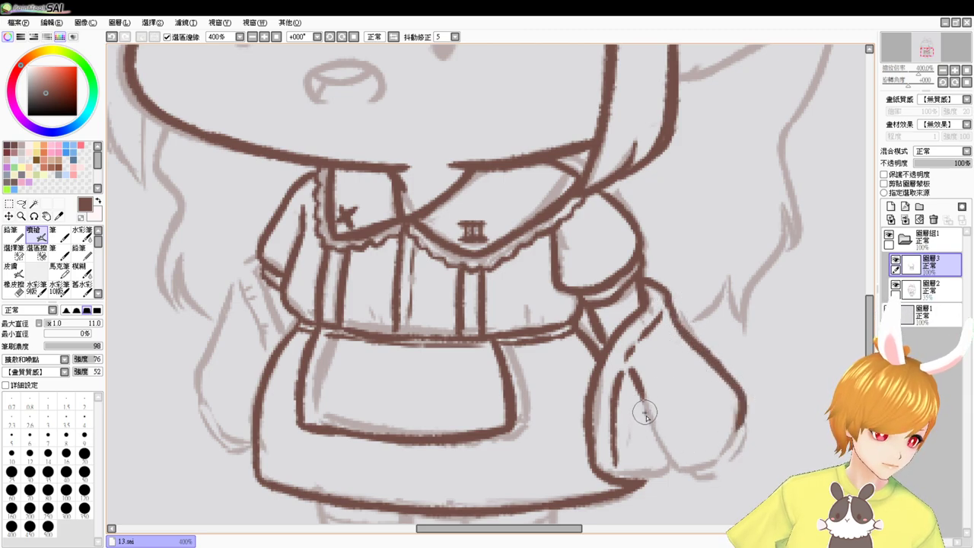
mouse_move(648, 409)
mouse_down()
mouse_move(665, 474)
mouse_move(719, 466)
mouse_up()
key(ctrl+z)
mouse_move(646, 409)
mouse_down()
mouse_move(700, 477)
mouse_move(717, 465)
mouse_up()
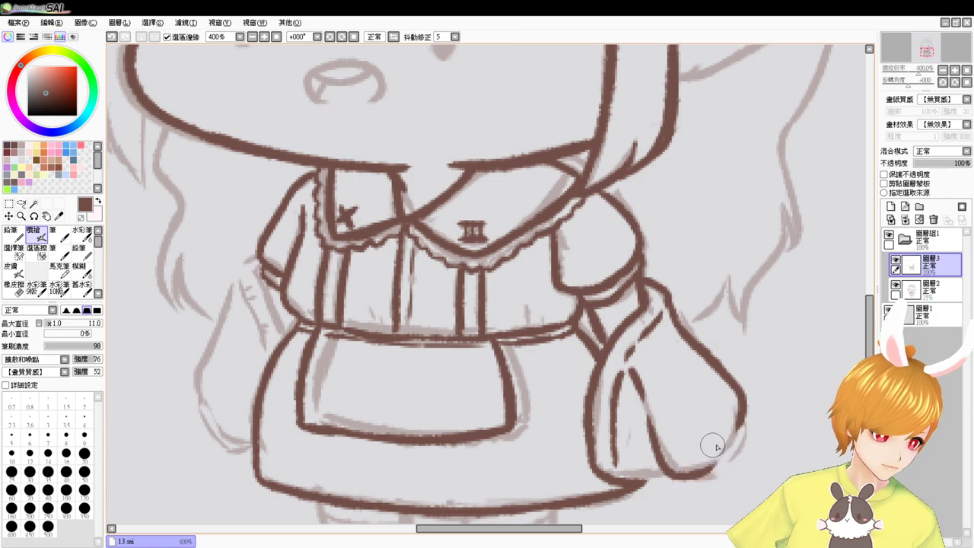
Close the right detached sleeve's lower outer corner with a doubled curved edge and touch up the fold at its top
mouse_move(741, 417)
mouse_down()
mouse_move(706, 467)
mouse_move(740, 422)
mouse_move(678, 461)
mouse_up()
key(ctrl+z)
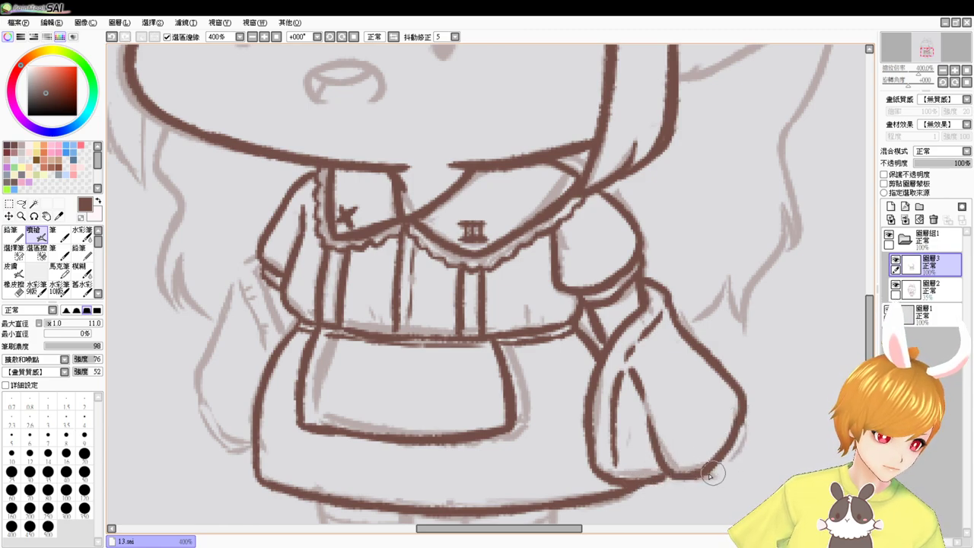
mouse_move(692, 476)
mouse_down()
mouse_move(709, 478)
mouse_move(738, 455)
mouse_up()
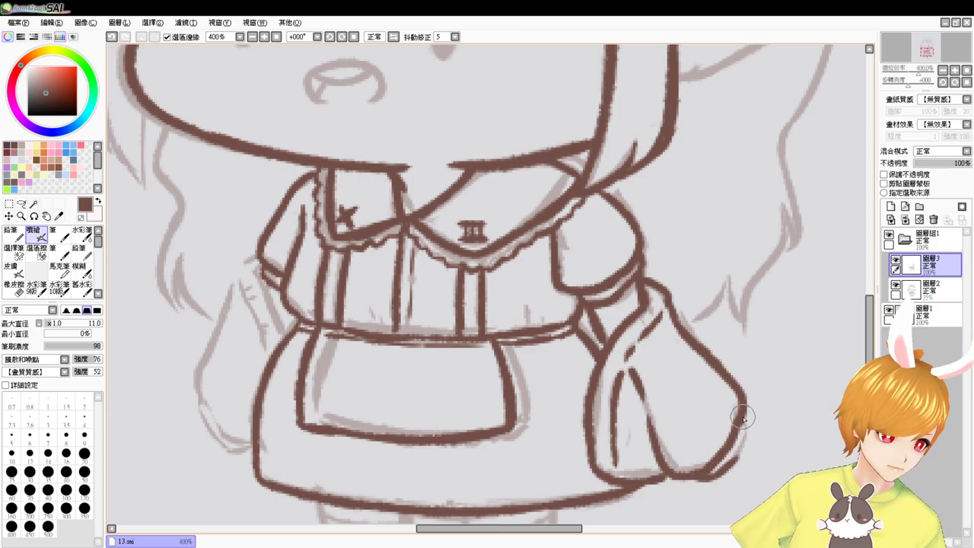
drag(745, 416, 732, 460)
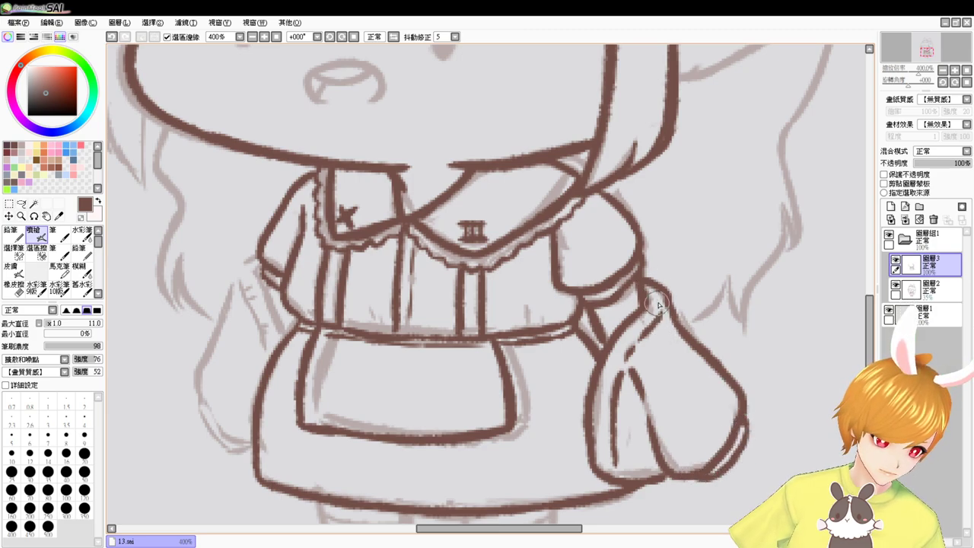
drag(665, 300, 657, 322)
Ink the left detached sleeve's rounded top and opening, plus the arm lines between it and the bodice
drag(630, 361, 691, 309)
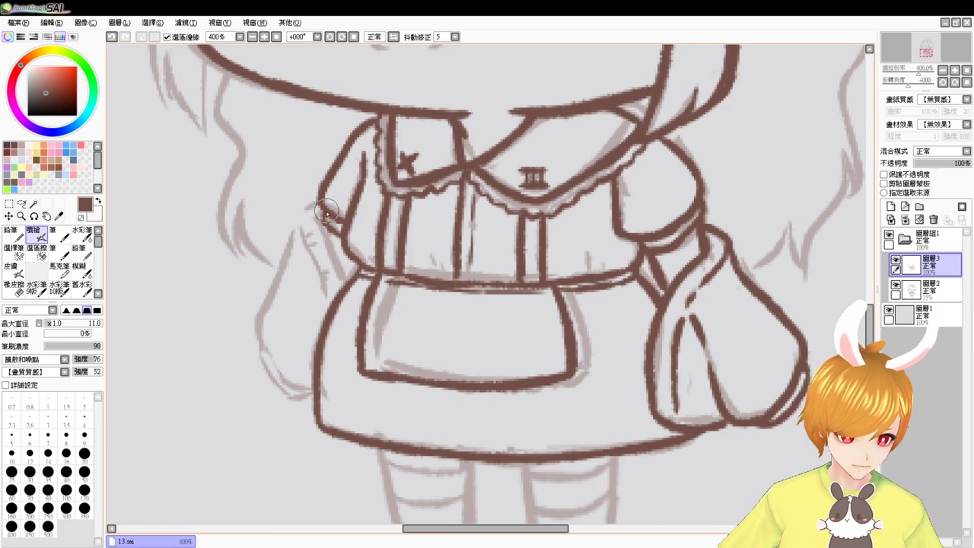
mouse_move(320, 202)
mouse_down()
mouse_move(303, 231)
mouse_move(305, 217)
mouse_move(325, 315)
mouse_up()
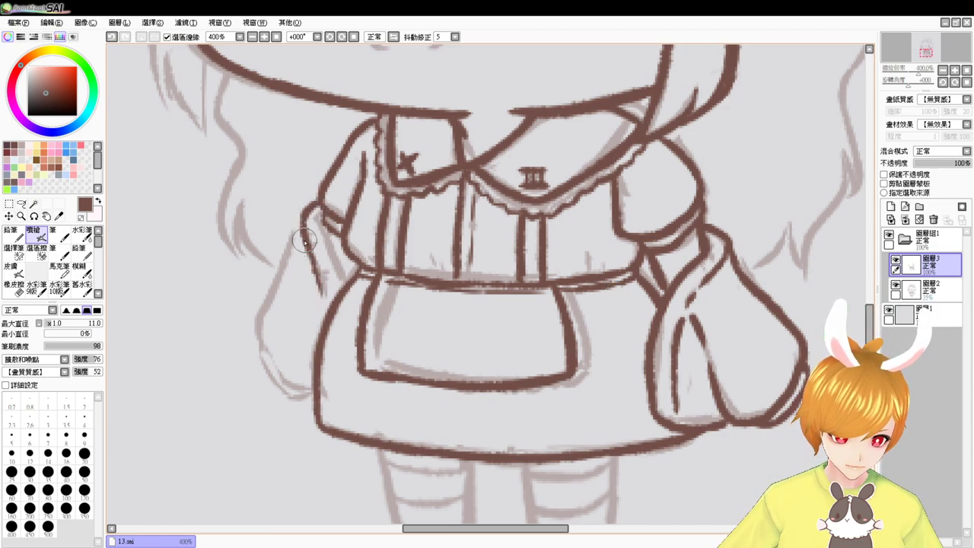
drag(304, 240, 325, 320)
drag(319, 217, 338, 297)
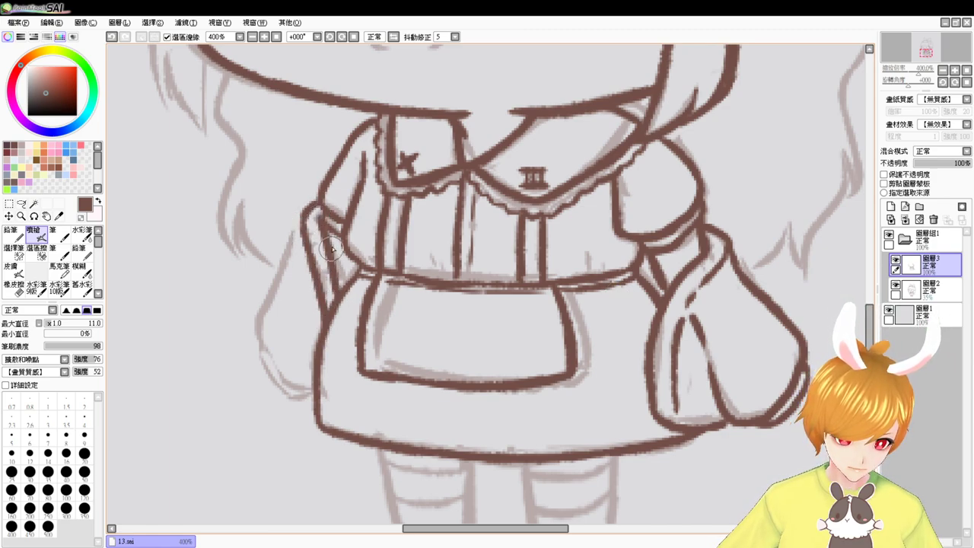
mouse_move(331, 249)
mouse_down()
mouse_move(342, 277)
mouse_move(354, 268)
mouse_move(345, 281)
mouse_move(351, 257)
mouse_move(340, 288)
mouse_move(353, 259)
mouse_move(341, 297)
mouse_up()
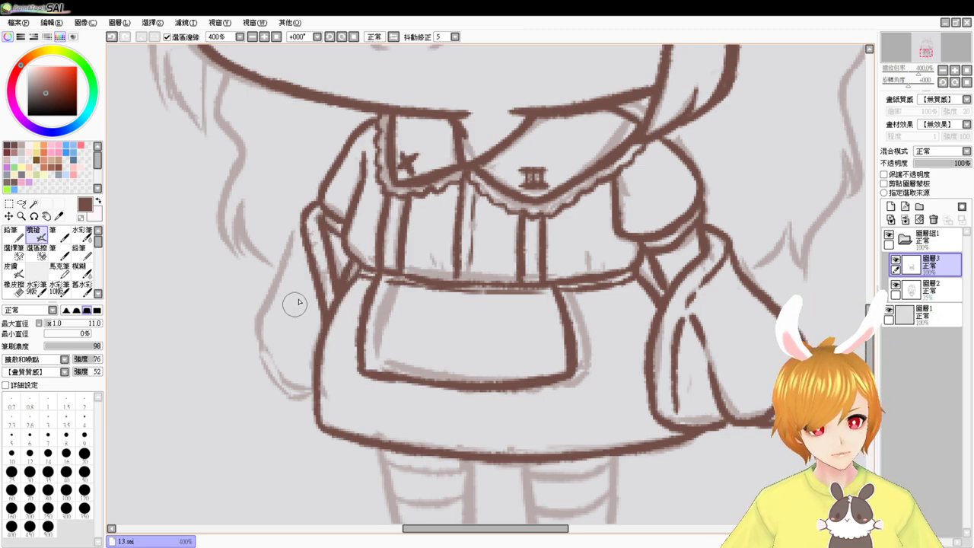
Ink the left detached sleeve's outer edge down to the skirt, with a doubled line at its lower corner
mouse_move(301, 214)
mouse_down()
mouse_move(263, 302)
mouse_move(288, 384)
mouse_move(269, 350)
mouse_move(281, 376)
mouse_move(319, 388)
mouse_up()
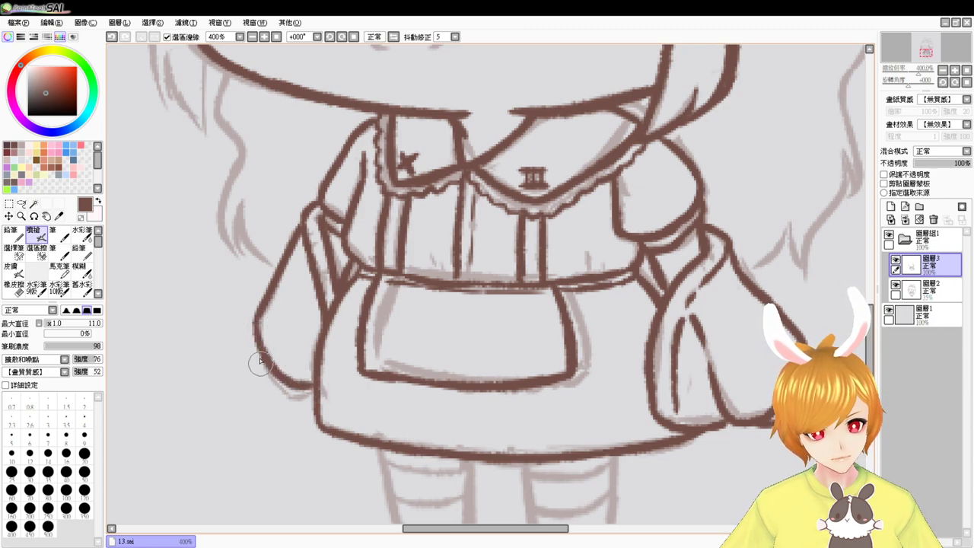
mouse_move(255, 339)
mouse_down()
mouse_move(251, 363)
mouse_move(279, 393)
mouse_move(306, 390)
mouse_up()
key(ctrl+z)
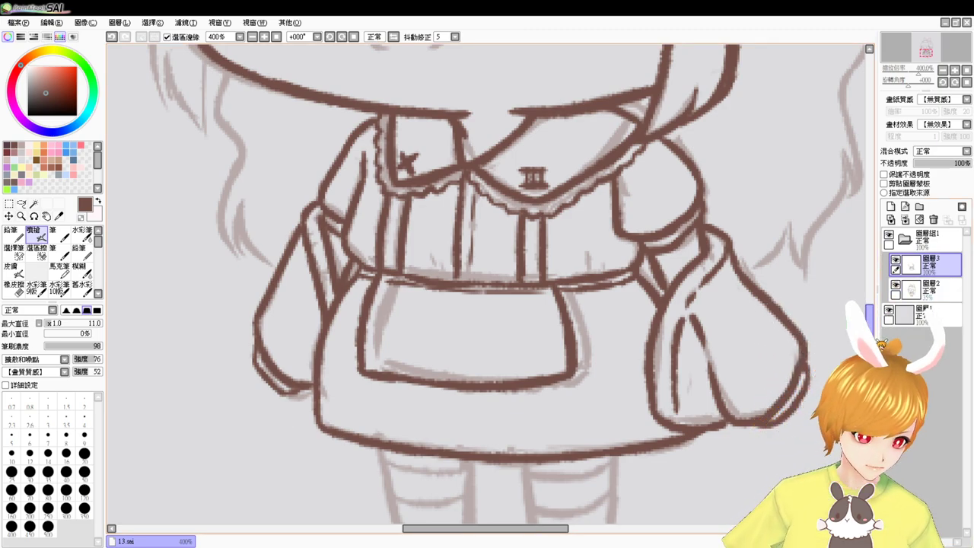
Try to ink a scalloped frill beneath the apron's lower edge, and undo its strokes
drag(869, 343, 870, 340)
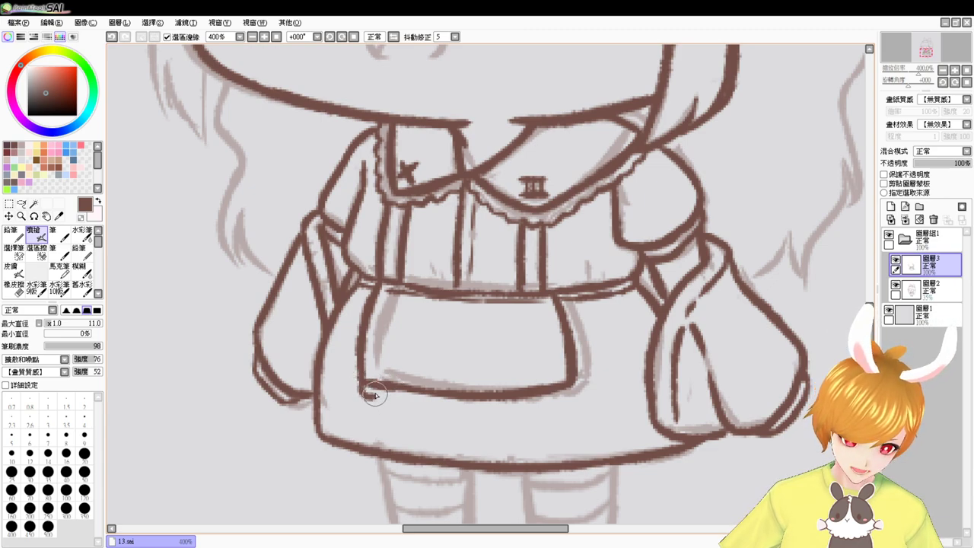
key(ctrl+z)
mouse_move(373, 399)
mouse_down()
mouse_move(472, 406)
mouse_move(448, 405)
mouse_move(462, 410)
mouse_move(569, 400)
mouse_up()
key(ctrl+z)
key(ctrl+z)
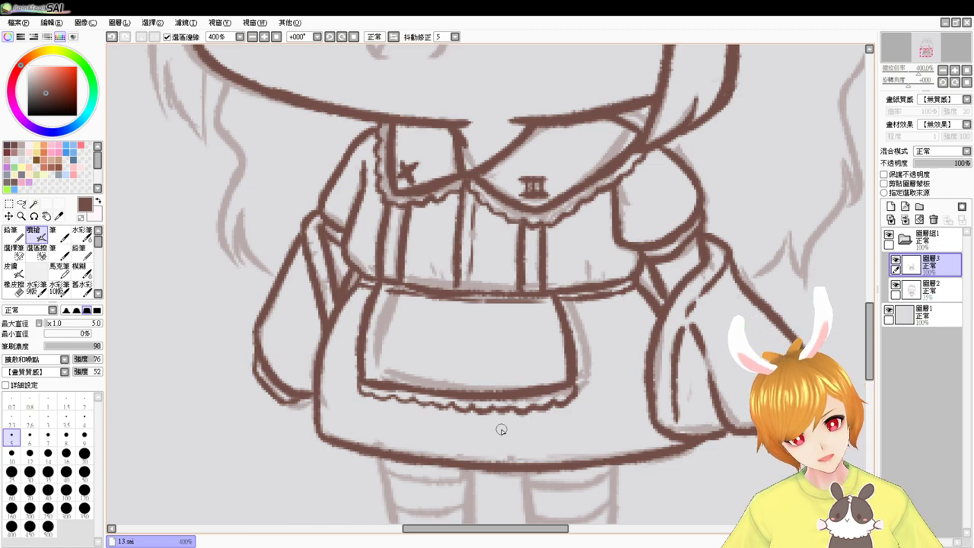
key(ctrl+z)
key(ctrl+z)
key(ctrl+z)
key(ctrl+z)
key(ctrl+z)
key(ctrl+z)
key(ctrl+z)
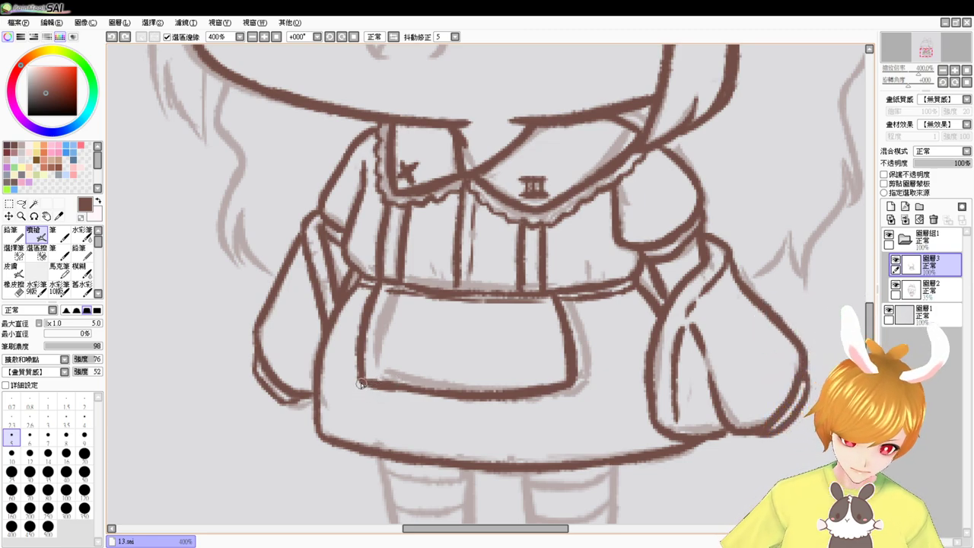
Ink a scalloped frill beneath the apron's lower edge from the left corner to the right one with brush size 5
drag(364, 395, 491, 411)
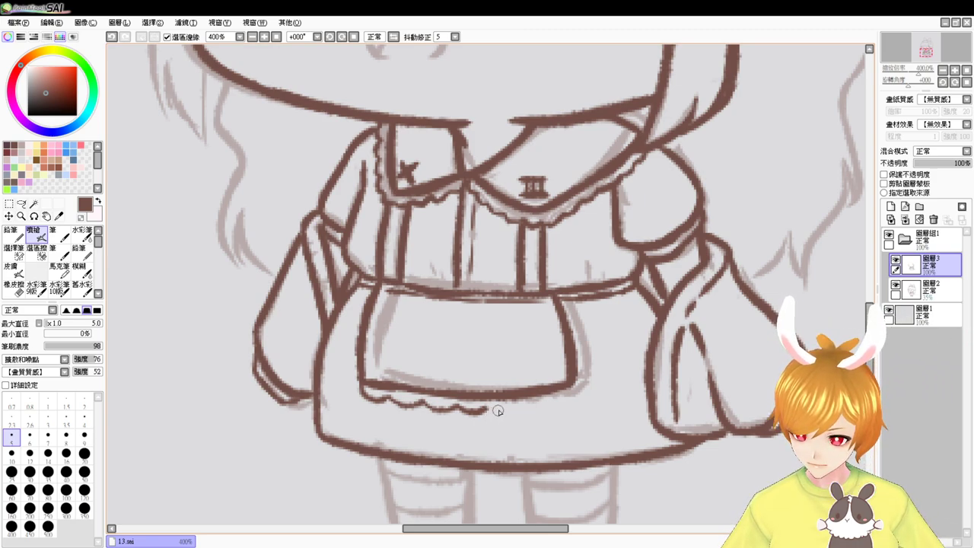
mouse_move(485, 411)
mouse_down()
mouse_move(565, 404)
mouse_move(575, 391)
mouse_move(542, 406)
mouse_move(560, 408)
mouse_move(573, 392)
mouse_move(514, 410)
mouse_move(580, 400)
mouse_up()
key(ctrl+z)
key(ctrl+z)
key(ctrl+z)
key(ctrl+z)
key(ctrl+z)
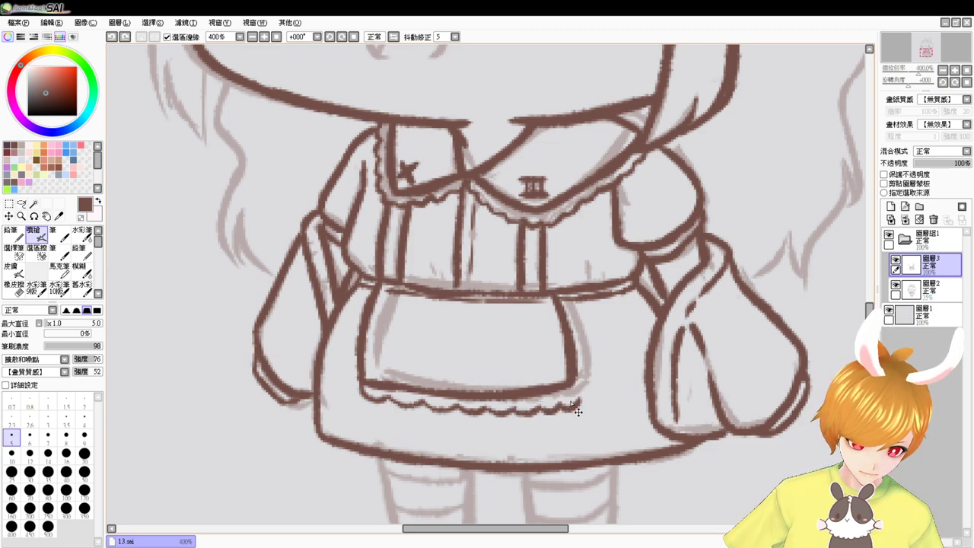
key(ctrl+z)
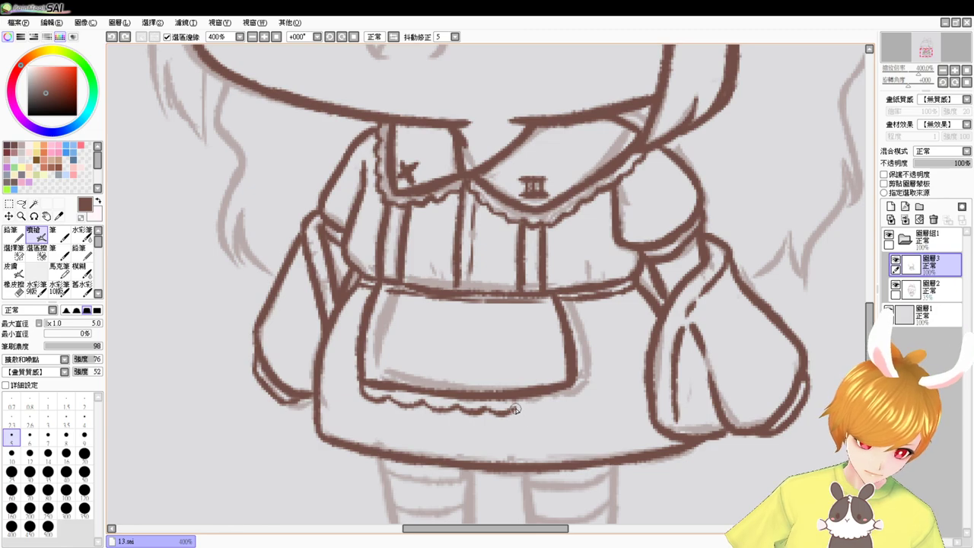
drag(512, 411, 572, 391)
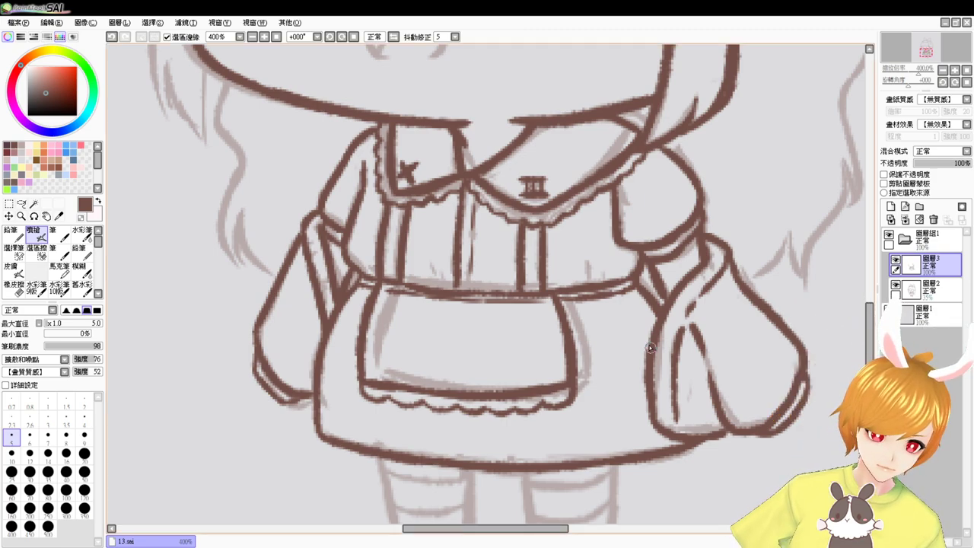
Ink short upright fold lines on the right part of the bodice, just above the waistband
drag(617, 372, 626, 303)
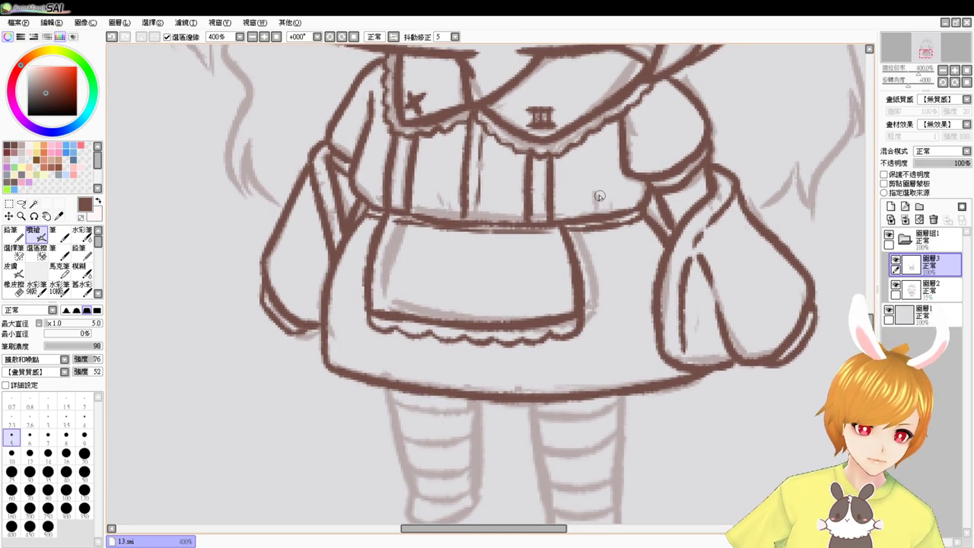
mouse_move(597, 192)
mouse_down()
mouse_move(600, 214)
mouse_move(611, 215)
mouse_up()
key(ctrl+z)
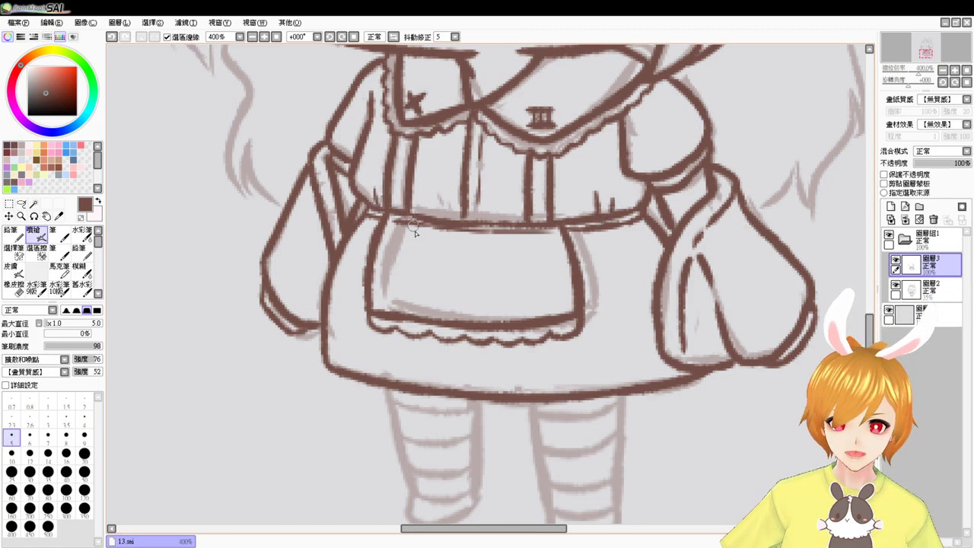
Ink short fold ticks along the inner cuff edges of both detached sleeves
scroll(430, 228, down, 3)
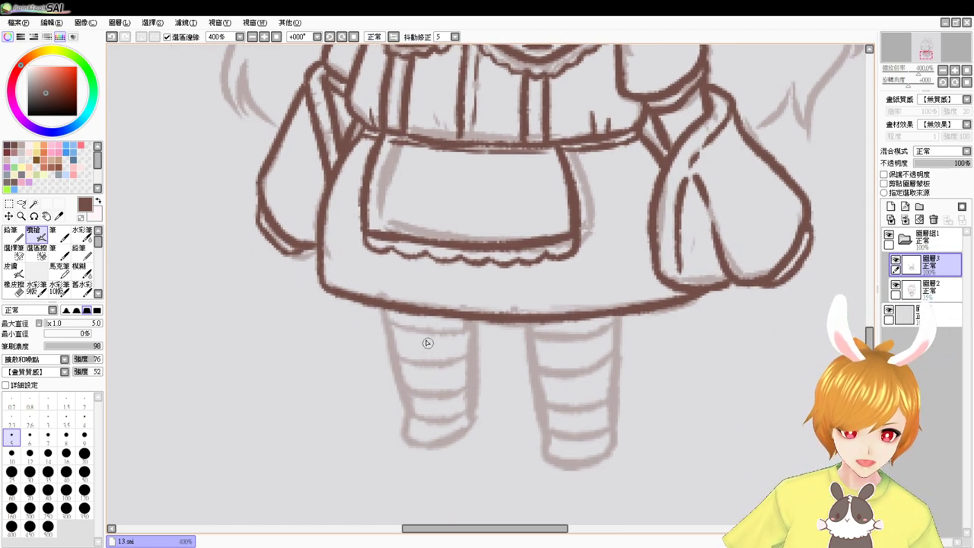
drag(701, 230, 664, 297)
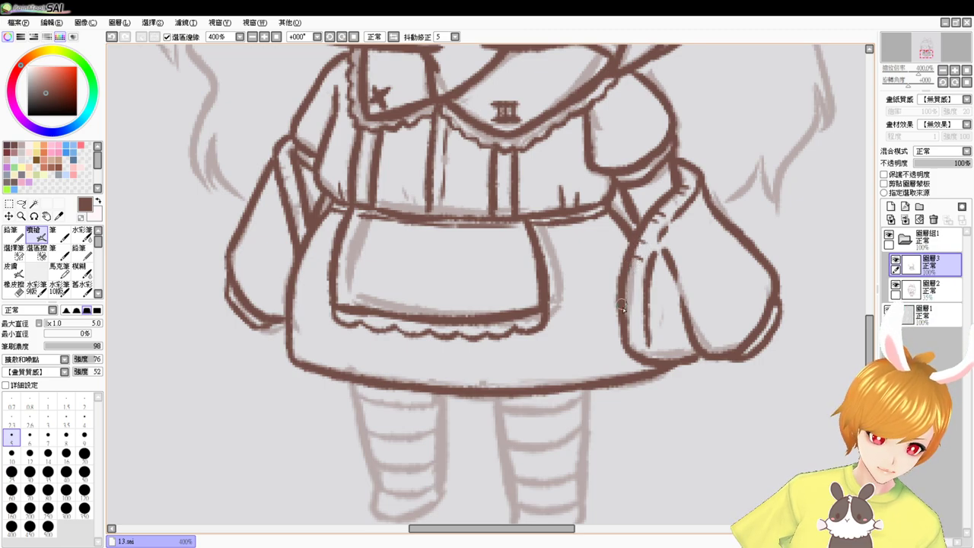
drag(630, 346, 637, 351)
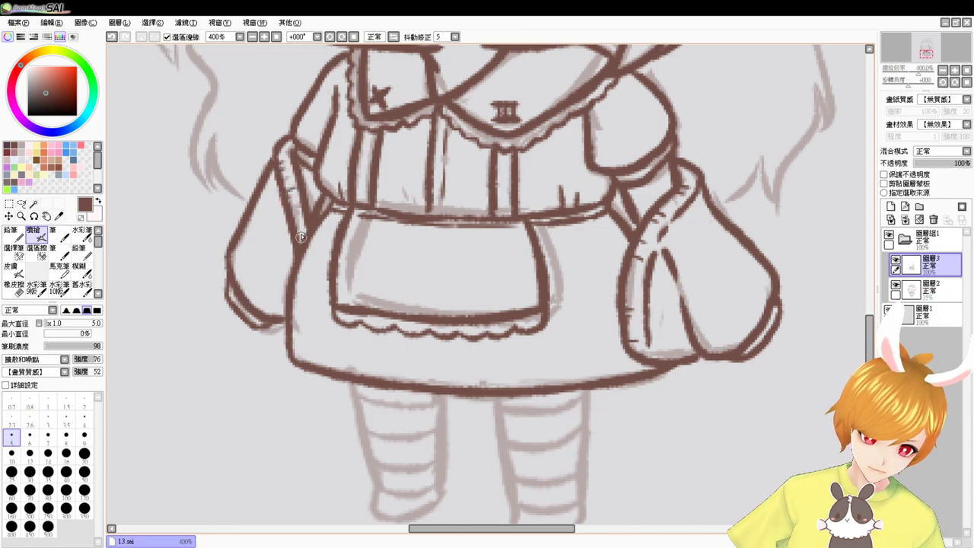
drag(627, 274, 632, 290)
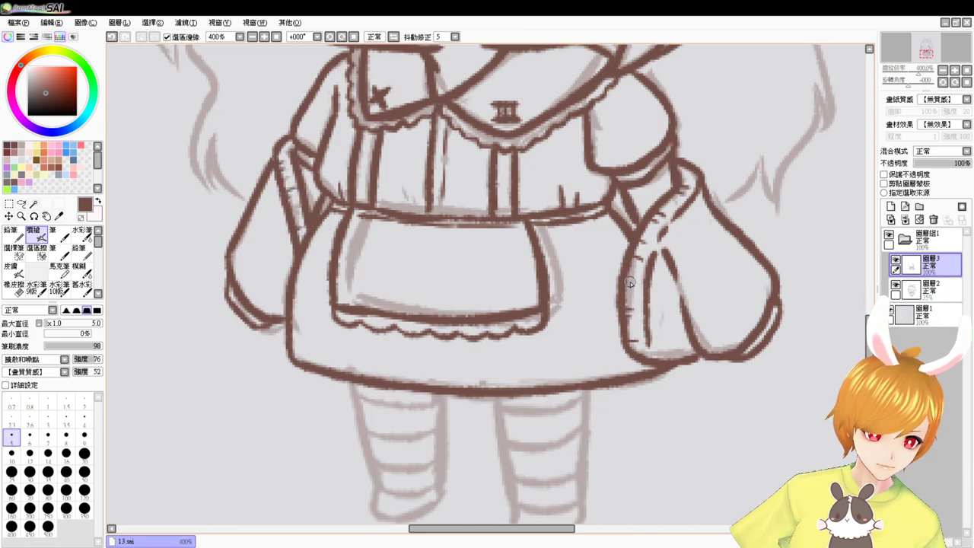
key(ctrl+z)
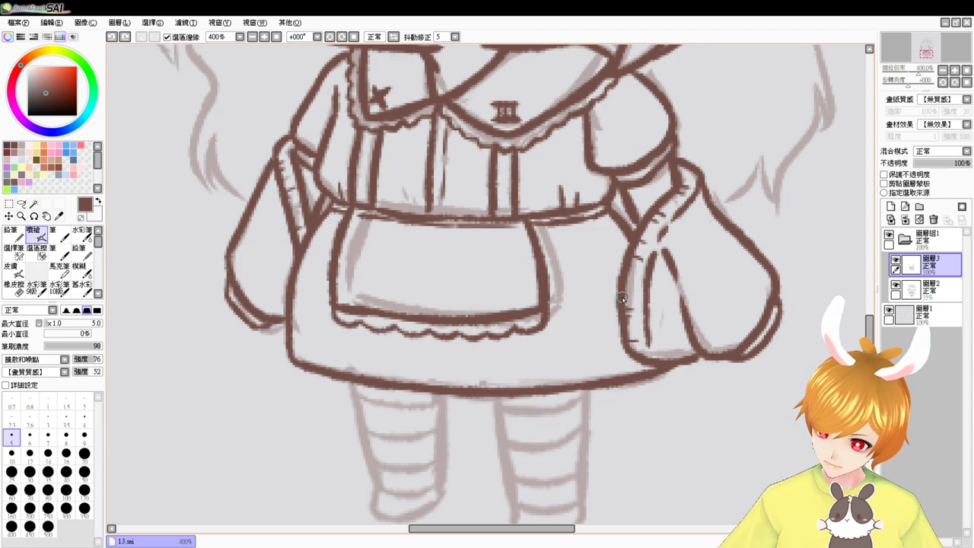
Ink the left leg's outline from the skirt hem down to the rounded foot with brush size 9
drag(611, 341, 583, 294)
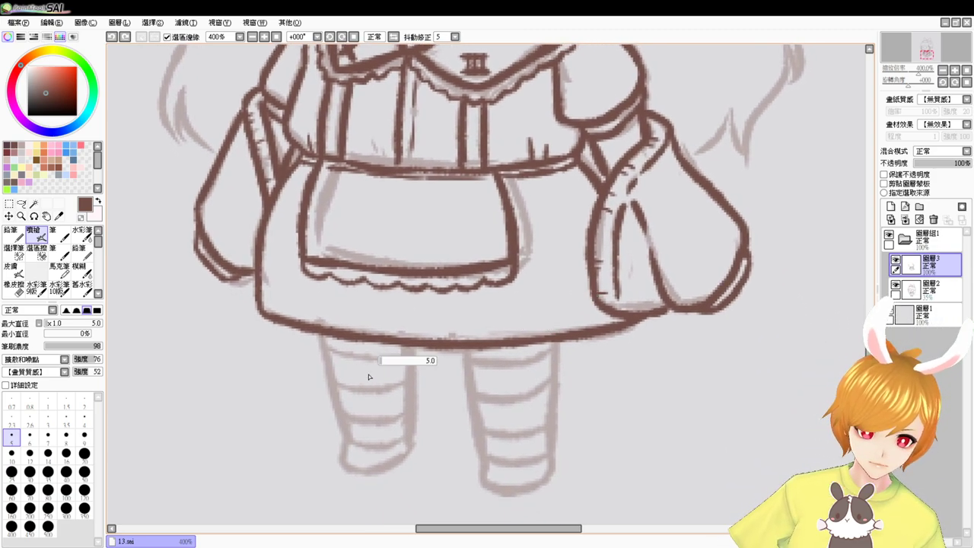
drag(370, 376, 382, 384)
drag(387, 388, 388, 385)
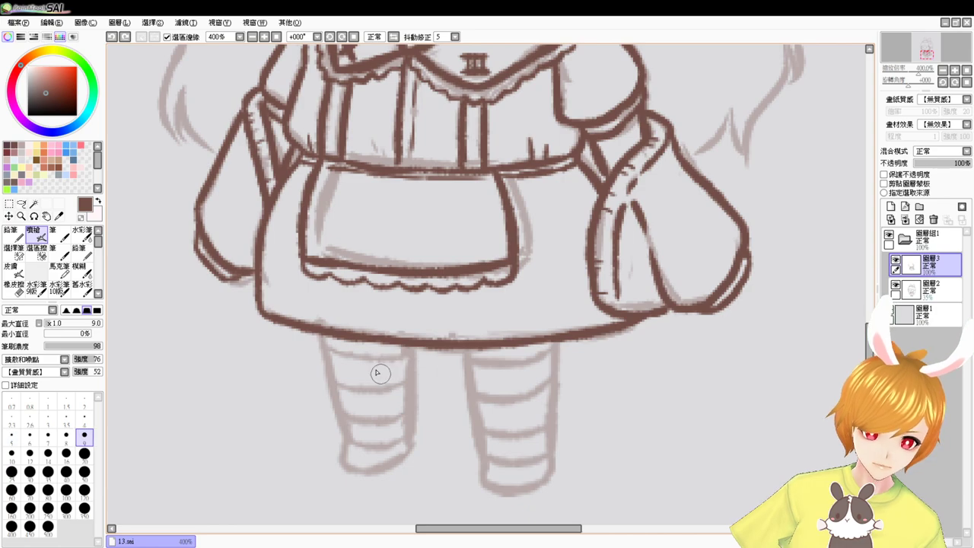
drag(322, 334, 361, 455)
key(ctrl+z)
drag(323, 345, 346, 451)
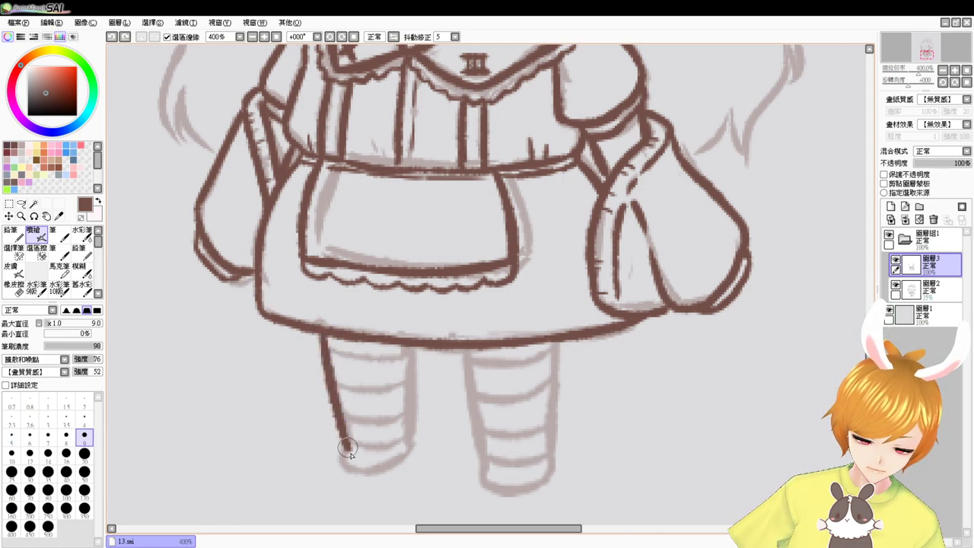
mouse_move(414, 344)
mouse_down()
mouse_move(407, 456)
mouse_move(342, 466)
mouse_move(406, 463)
mouse_move(369, 478)
mouse_up()
key(ctrl+z)
key(ctrl+z)
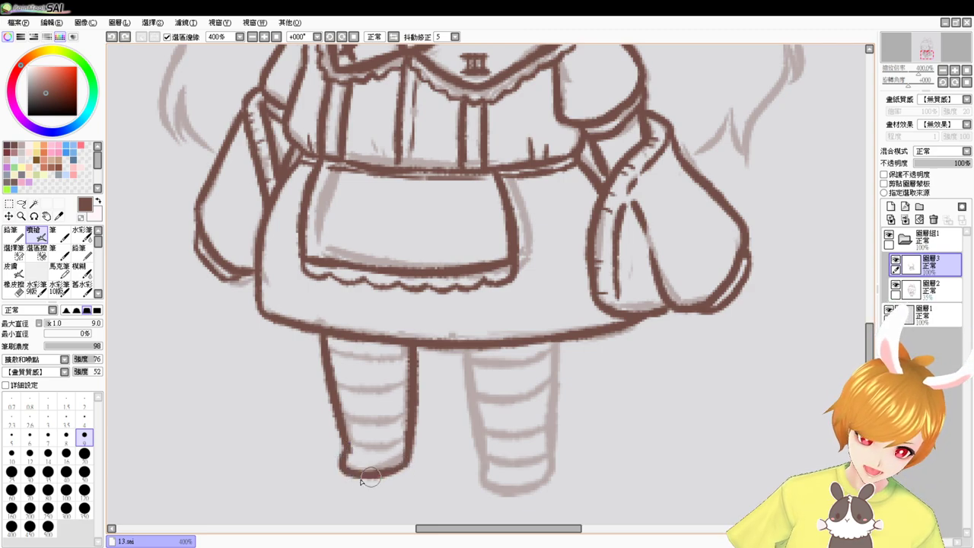
Try out freehand circles on the blank canvas on both sides of the legs, and undo them
drag(501, 402, 480, 362)
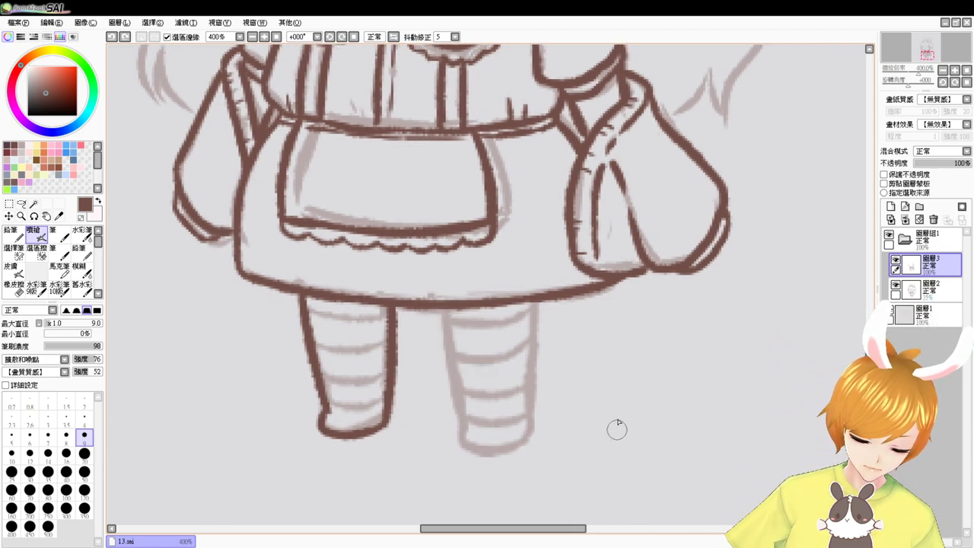
mouse_move(620, 435)
mouse_down()
mouse_move(584, 438)
mouse_move(605, 344)
mouse_move(650, 430)
mouse_move(601, 445)
mouse_up()
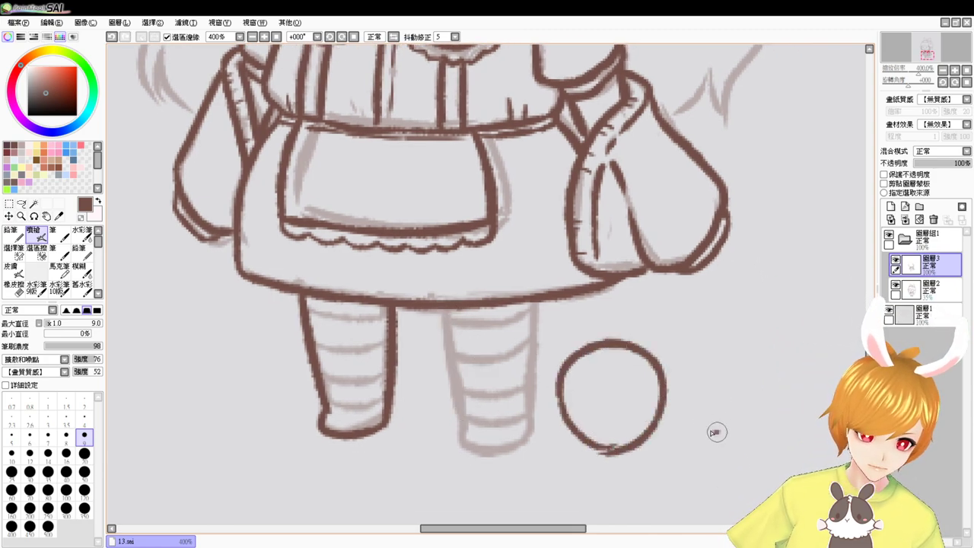
mouse_move(719, 432)
mouse_down()
mouse_move(690, 340)
mouse_move(775, 388)
mouse_move(713, 433)
mouse_up()
mouse_move(288, 469)
mouse_down()
mouse_move(233, 430)
mouse_move(312, 452)
mouse_move(281, 470)
mouse_up()
key(ctrl+z)
mouse_move(200, 437)
mouse_down()
mouse_move(159, 419)
mouse_move(220, 370)
mouse_move(207, 440)
mouse_move(183, 428)
mouse_up()
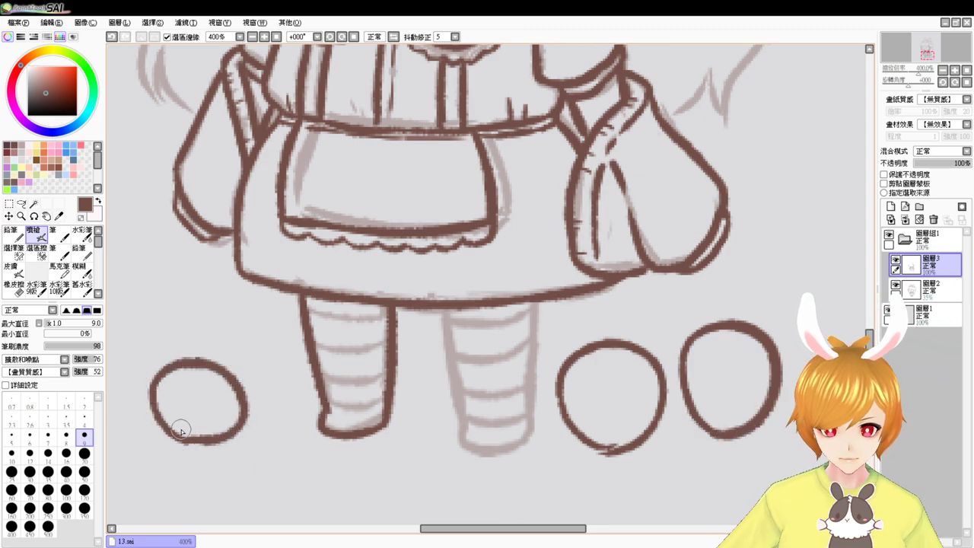
key(ctrl+z)
mouse_move(202, 460)
mouse_down()
mouse_move(150, 417)
mouse_move(245, 417)
mouse_move(181, 465)
mouse_up()
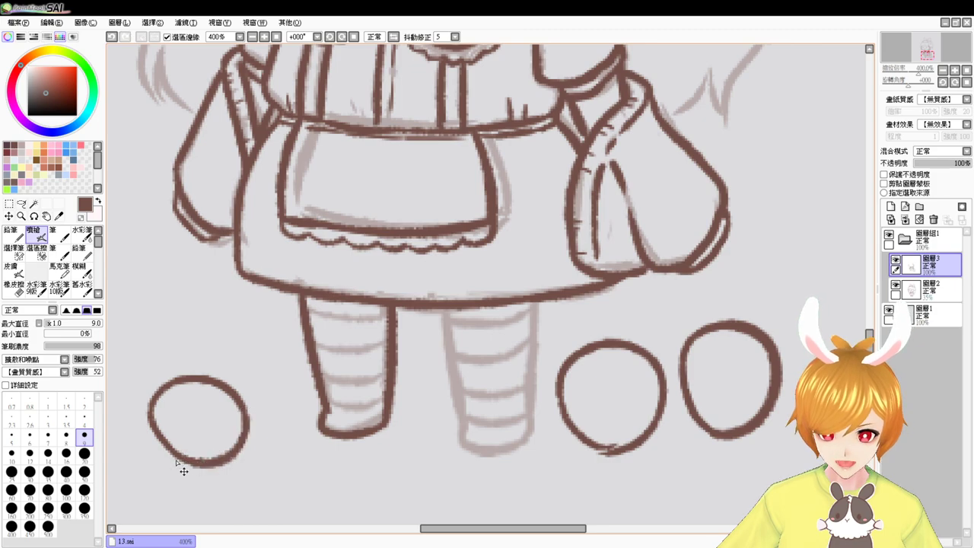
key(ctrl+z)
key(ctrl+z)
key(ctrl+z)
Try out a cross-hatched patch of strokes on the blank canvas beside the left leg, and undo it
drag(168, 354, 161, 446)
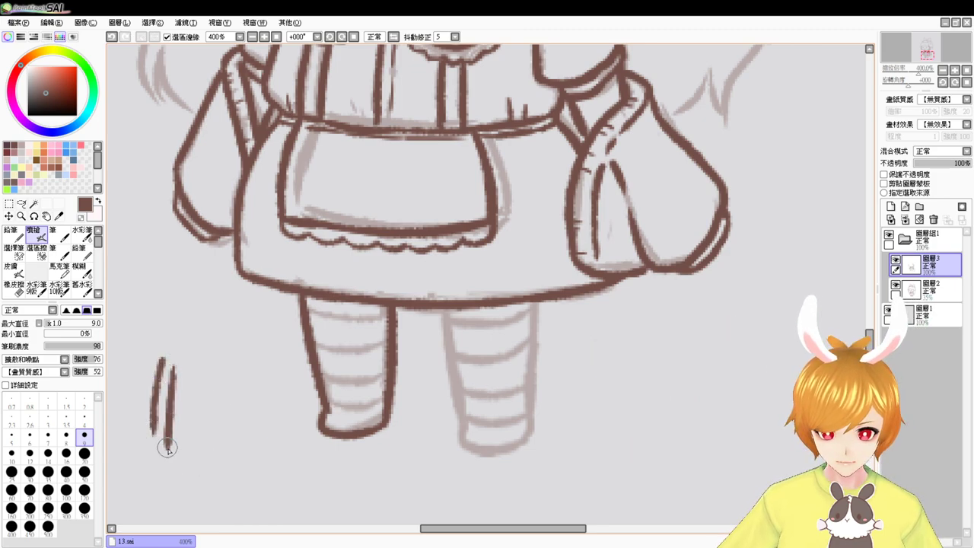
key(ctrl+z)
mouse_move(169, 342)
mouse_down()
mouse_move(143, 409)
mouse_move(176, 435)
mouse_move(229, 394)
mouse_move(189, 452)
mouse_up()
mouse_move(184, 350)
mouse_down()
mouse_move(157, 410)
mouse_move(195, 369)
mouse_move(152, 437)
mouse_up()
drag(207, 378, 173, 433)
drag(178, 384, 217, 426)
drag(177, 405, 204, 441)
mouse_move(162, 352)
mouse_down()
mouse_move(232, 417)
mouse_move(210, 426)
mouse_up()
mouse_move(143, 366)
mouse_down()
mouse_move(180, 423)
mouse_move(166, 423)
mouse_move(167, 466)
mouse_move(135, 341)
mouse_move(218, 458)
mouse_move(160, 464)
mouse_up()
key(ctrl+z)
key(ctrl+z)
key(ctrl+z)
key(ctrl+z)
key(ctrl+z)
key(ctrl+z)
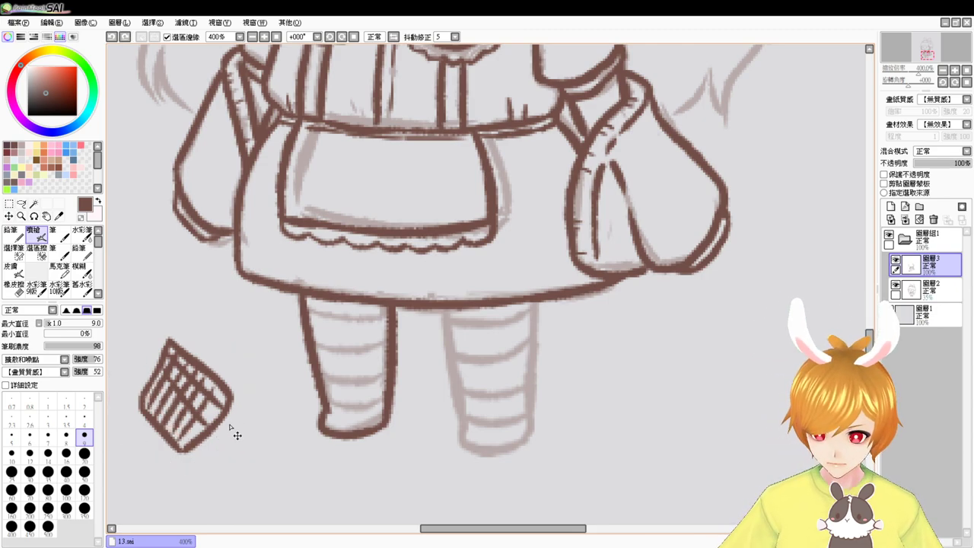
key(ctrl+z)
key(ctrl+z)
key(ctrl+z)
key(ctrl+z)
key(ctrl+z)
key(ctrl+z)
key(ctrl+z)
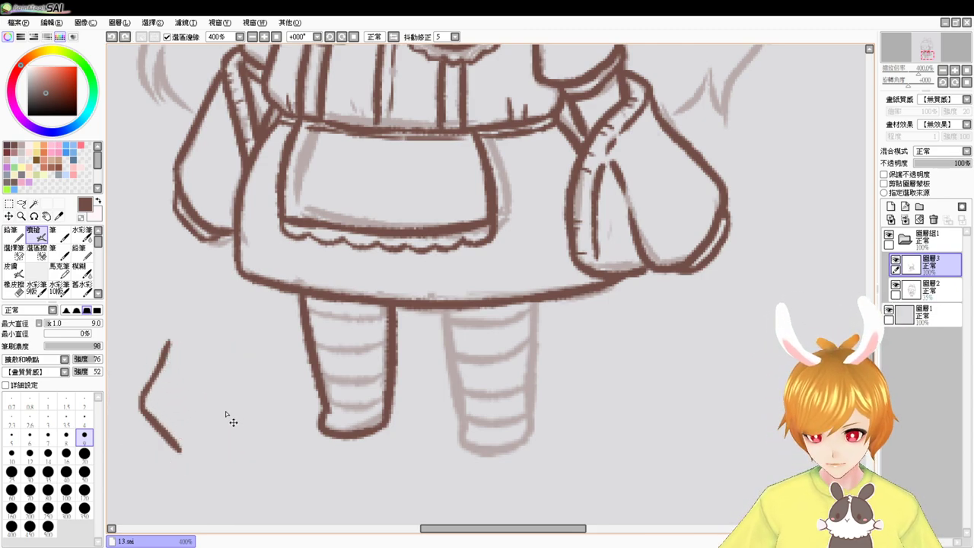
key(ctrl+z)
Try to ink the side lines of the right leg below the skirt, and undo the strokes
drag(441, 299, 460, 430)
mouse_move(536, 303)
mouse_down()
mouse_move(533, 434)
mouse_move(535, 325)
mouse_move(532, 422)
mouse_up()
key(ctrl+z)
key(ctrl+z)
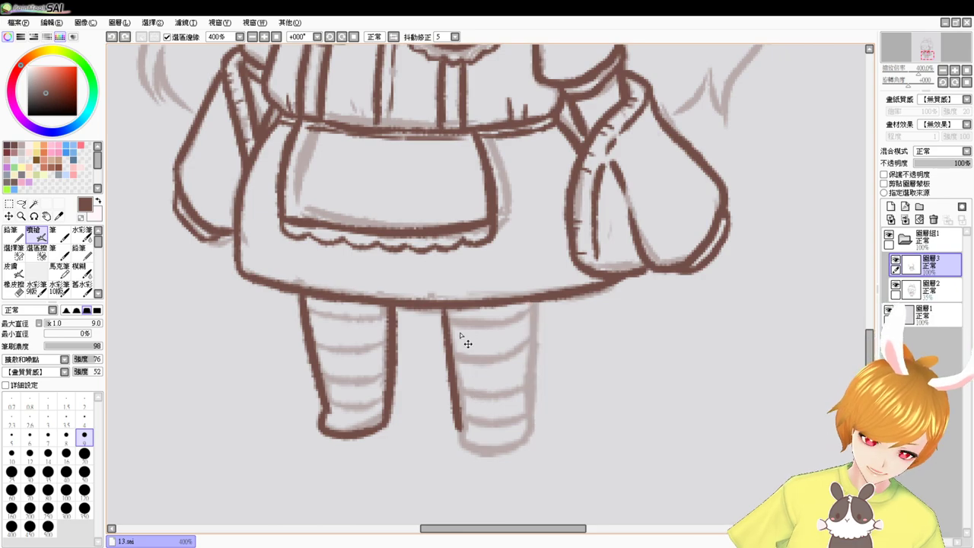
key(ctrl+z)
drag(440, 308, 466, 415)
key(ctrl+z)
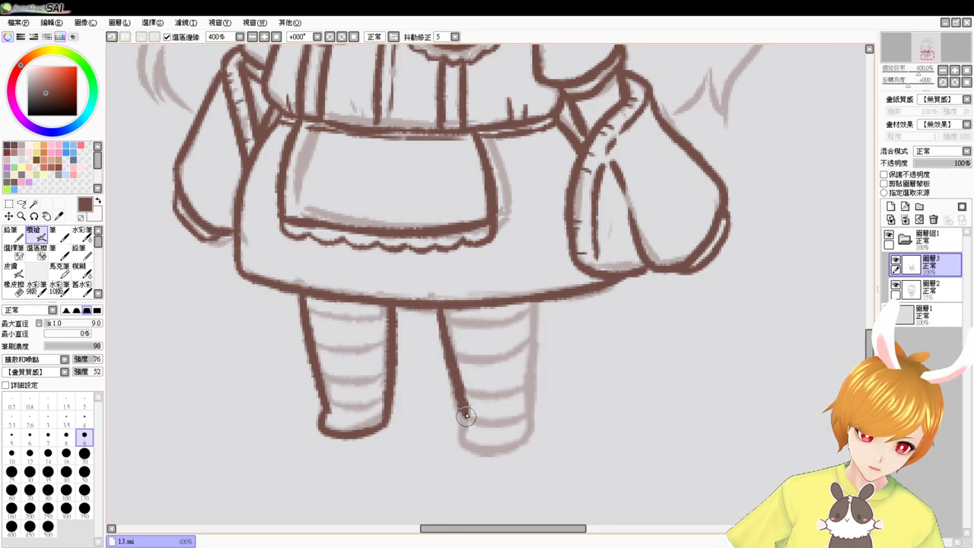
key(ctrl+z)
Ink the right leg's outline from the skirt hem down, closing it with a rounded foot
drag(439, 303, 466, 427)
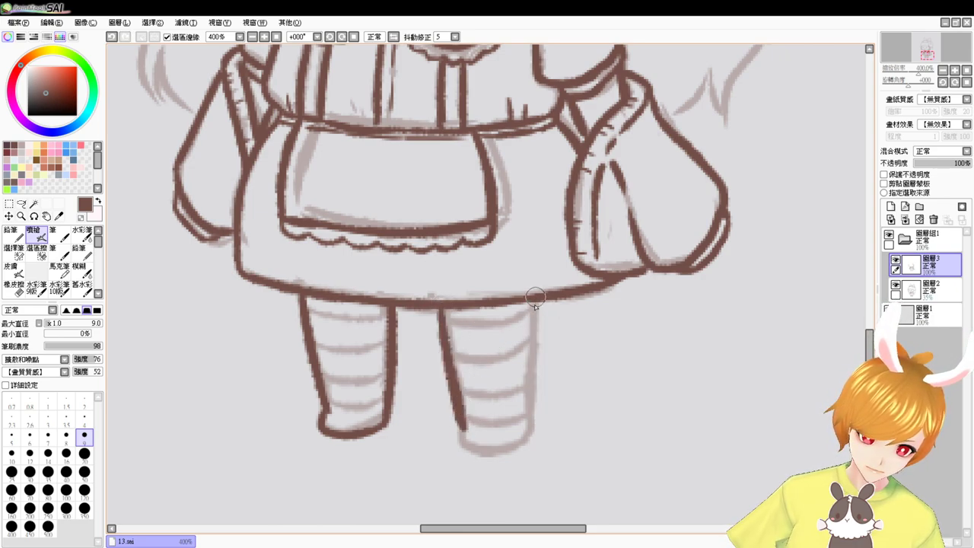
drag(537, 294, 523, 430)
mouse_move(461, 427)
mouse_down()
mouse_move(487, 449)
mouse_move(526, 426)
mouse_move(477, 449)
mouse_up()
key(ctrl+z)
mouse_move(526, 424)
mouse_down()
mouse_move(493, 449)
mouse_move(471, 448)
mouse_move(515, 448)
mouse_up()
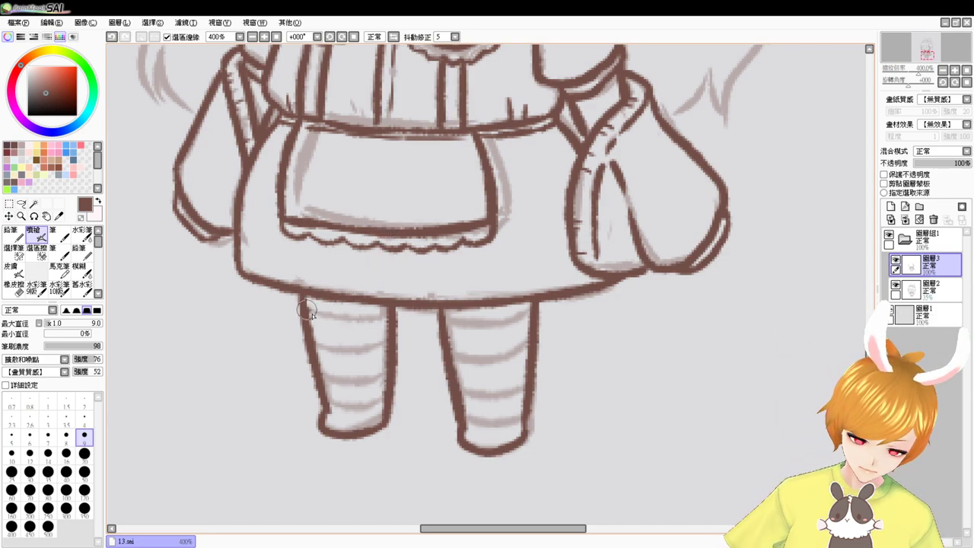
Ink four curved stocking stripes across the left leg, following the sketch
drag(307, 310, 392, 309)
key(ctrl+z)
drag(306, 310, 391, 308)
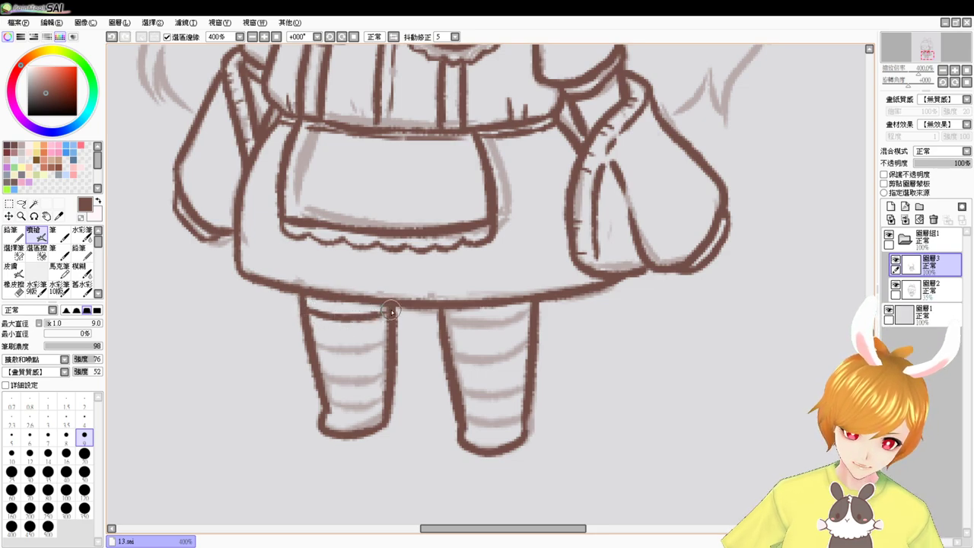
drag(310, 338, 394, 331)
key(ctrl+z)
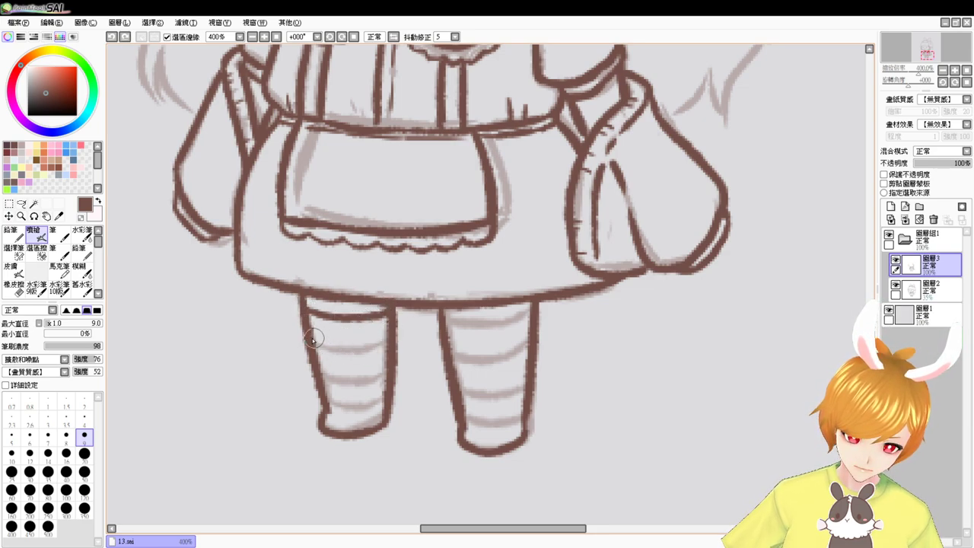
drag(312, 338, 396, 330)
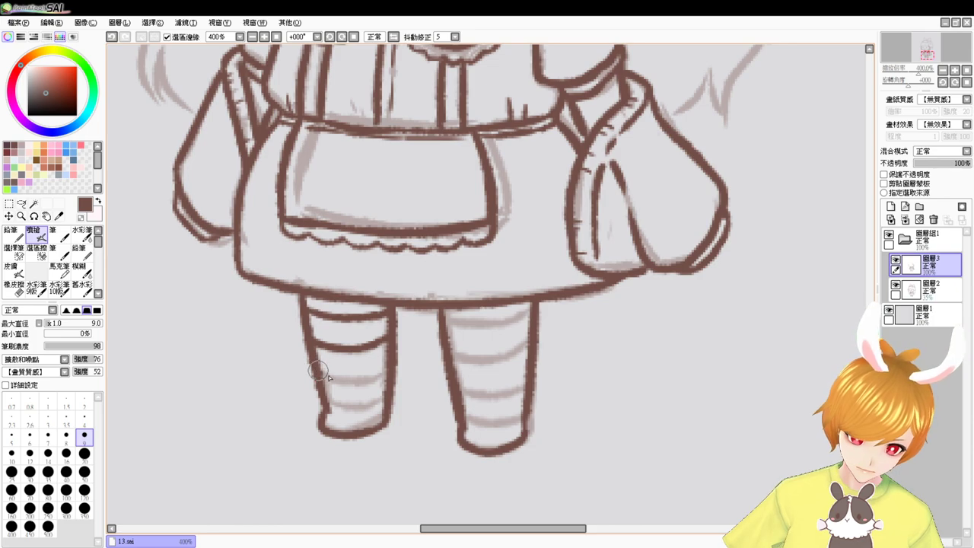
drag(312, 379, 394, 369)
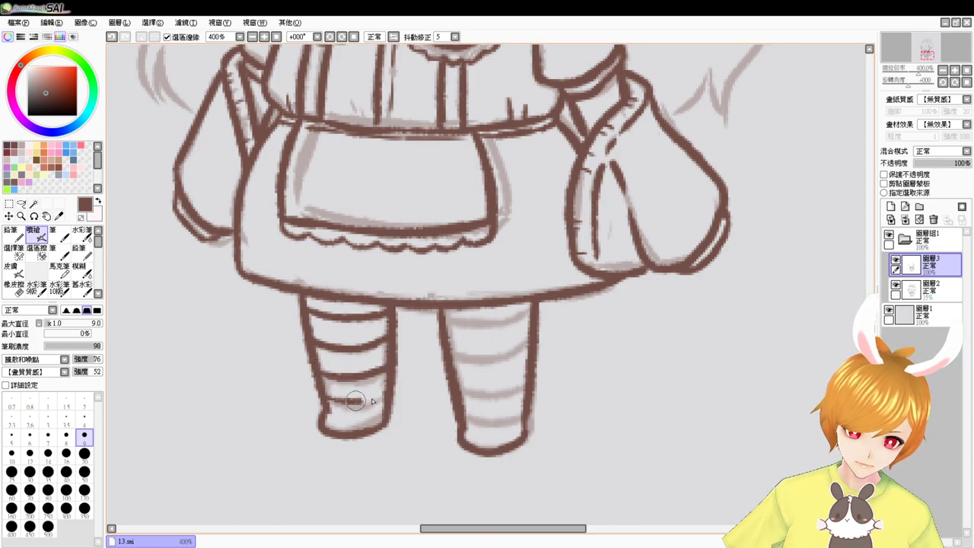
drag(373, 401, 392, 390)
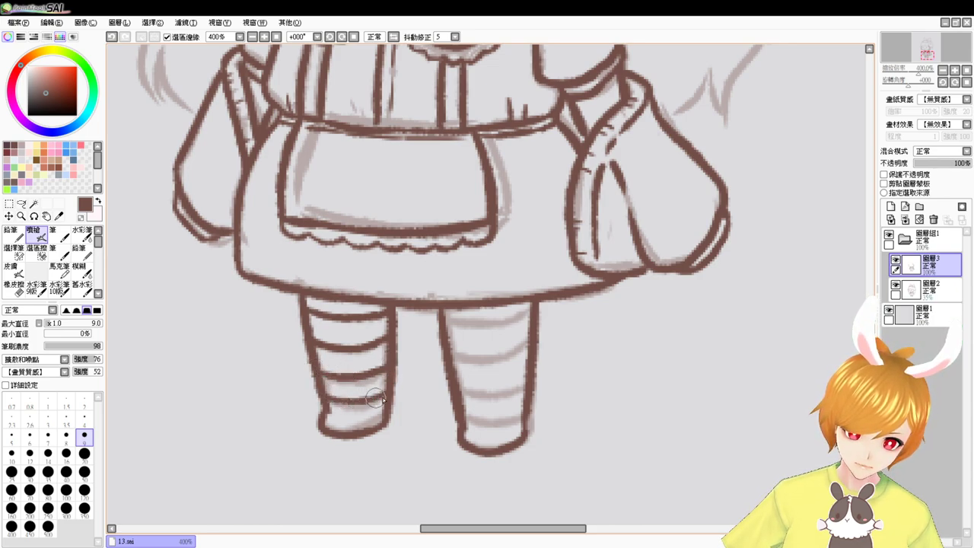
Ink four curved stocking stripes across the right leg, following the sketch
drag(447, 316, 533, 305)
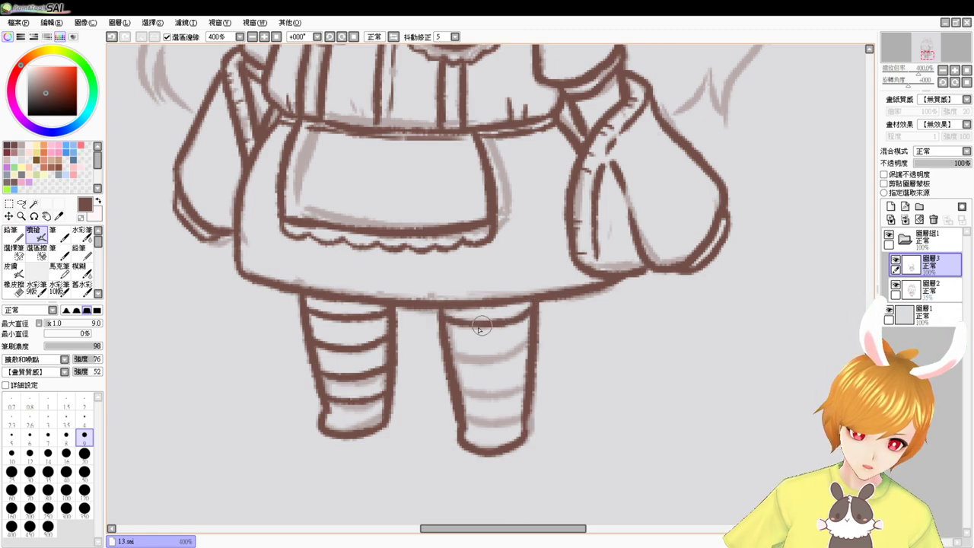
drag(450, 350, 526, 336)
key(ctrl+z)
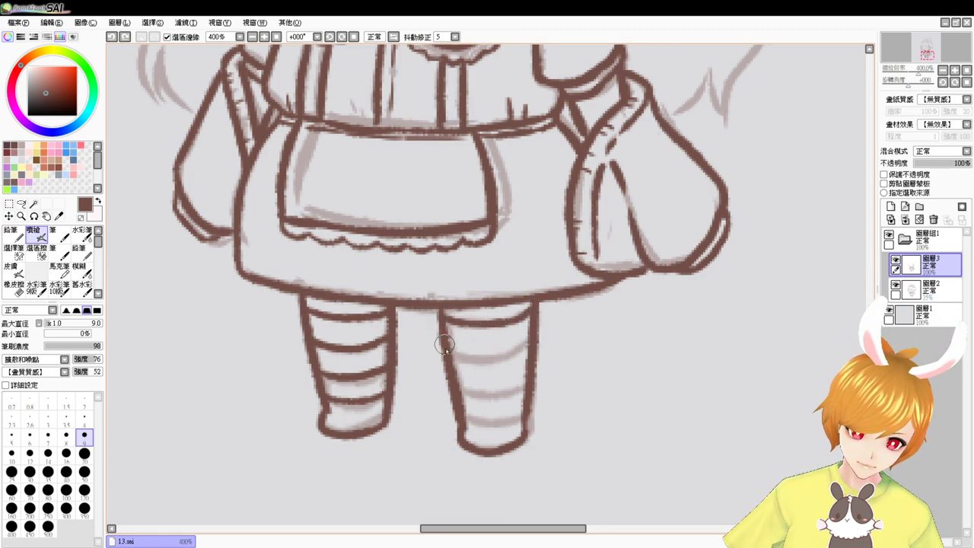
mouse_move(445, 346)
mouse_down()
mouse_move(528, 337)
mouse_move(480, 356)
mouse_up()
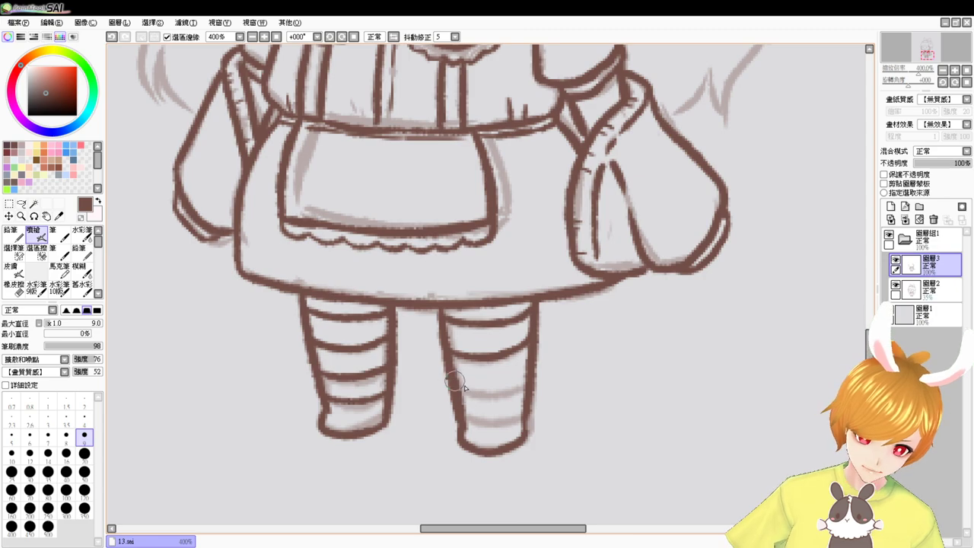
mouse_move(533, 380)
mouse_down()
mouse_move(505, 387)
mouse_move(476, 382)
mouse_move(466, 414)
mouse_move(460, 409)
mouse_move(478, 413)
mouse_move(524, 397)
mouse_move(457, 403)
mouse_move(528, 401)
mouse_move(491, 415)
mouse_up()
key(ctrl+z)
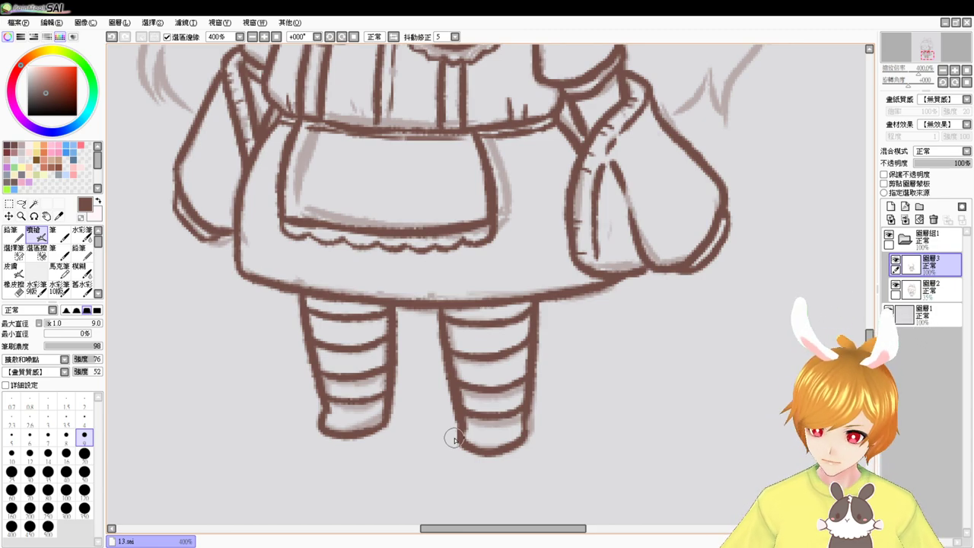
Ink the hair's left outer curve from the headband down and around to the top of the face line
drag(671, 241, 668, 339)
drag(373, 214, 443, 265)
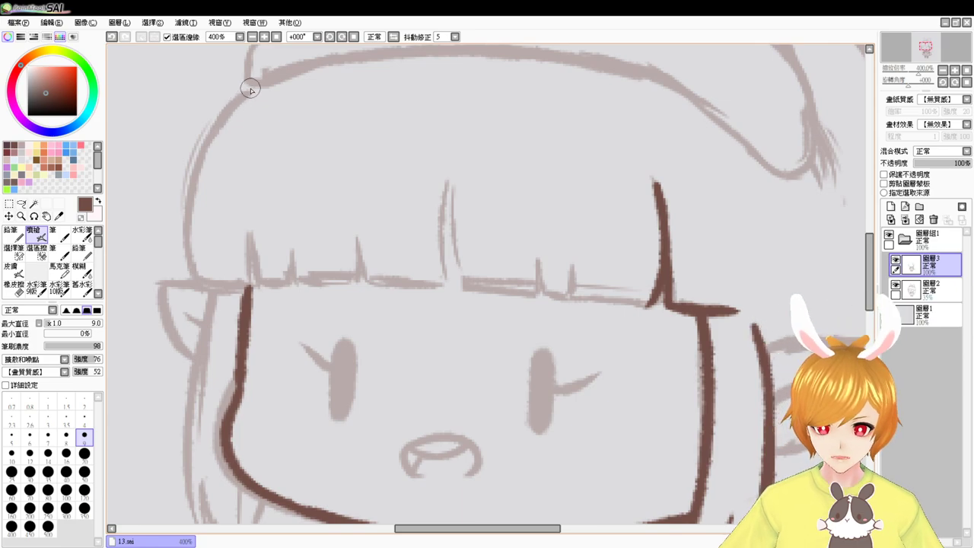
drag(254, 84, 172, 210)
key(ctrl+z)
mouse_move(257, 85)
mouse_down()
mouse_move(180, 186)
mouse_move(181, 278)
mouse_up()
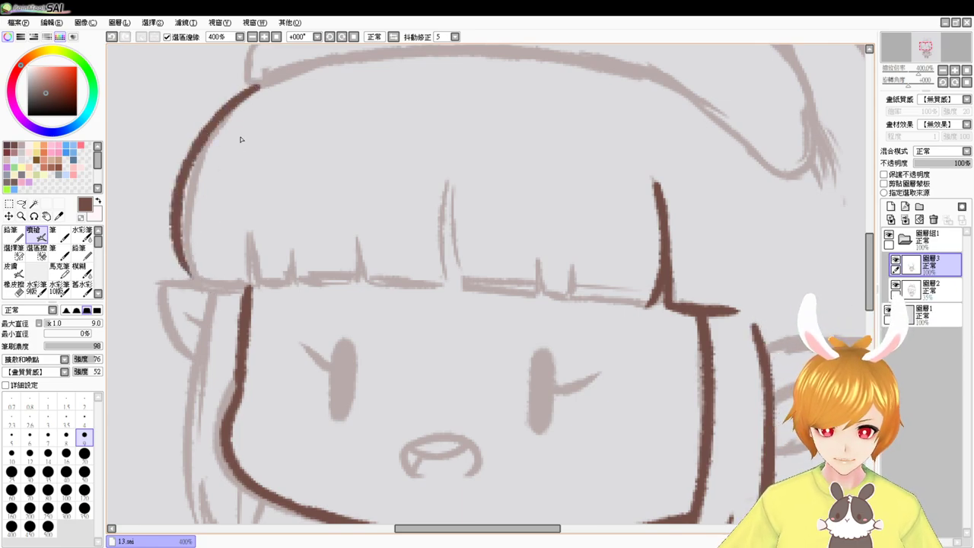
key(ctrl+z)
drag(258, 85, 183, 270)
key(ctrl+z)
drag(257, 88, 184, 280)
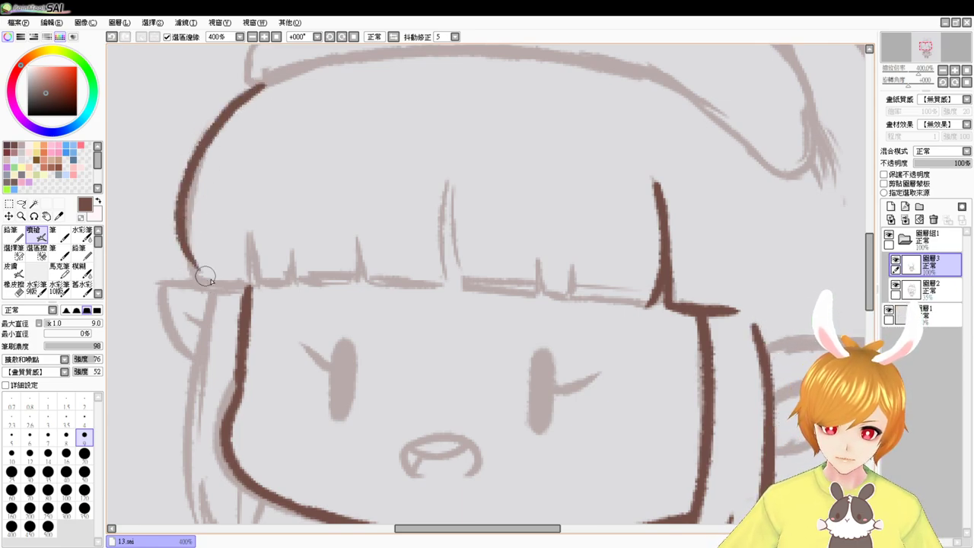
key(ctrl+z)
mouse_move(257, 87)
mouse_down()
mouse_move(178, 203)
mouse_move(184, 279)
mouse_up()
key(ctrl+z)
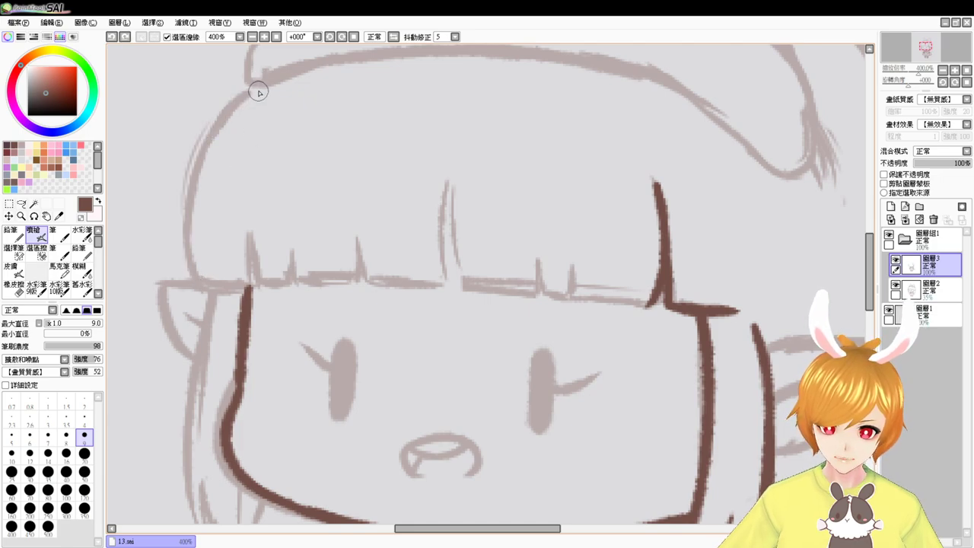
mouse_move(257, 88)
mouse_down()
mouse_move(184, 280)
mouse_move(226, 285)
mouse_up()
key(ctrl+z)
mouse_move(183, 264)
mouse_down()
mouse_move(207, 287)
mouse_move(234, 282)
mouse_move(200, 290)
mouse_move(255, 287)
mouse_up()
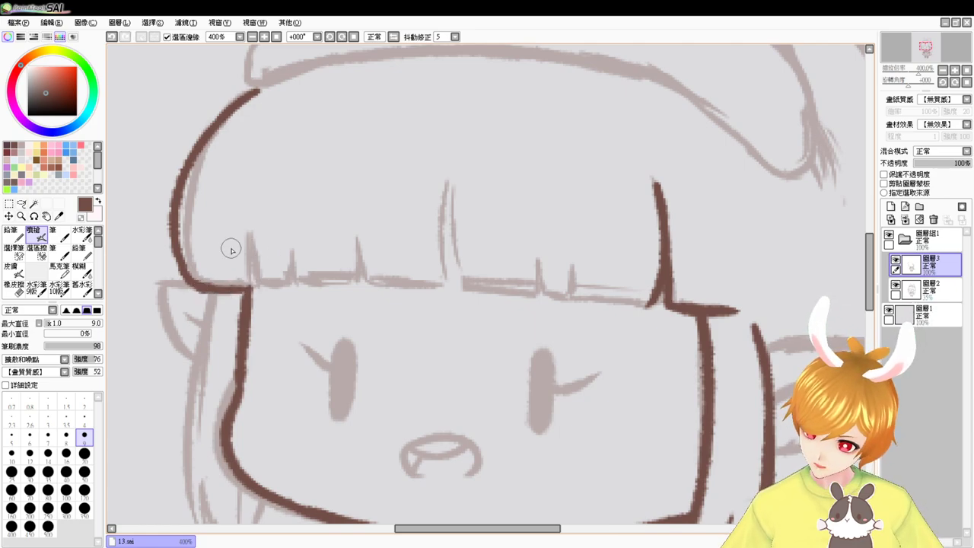
Ink the left half of the bangs' lower edge with three short pointed strand notches, following the sketch
mouse_move(250, 231)
mouse_down()
mouse_move(253, 274)
mouse_move(251, 238)
mouse_move(265, 278)
mouse_move(250, 238)
mouse_move(256, 281)
mouse_move(307, 283)
mouse_up()
key(ctrl+z)
key(ctrl+z)
drag(293, 251, 318, 283)
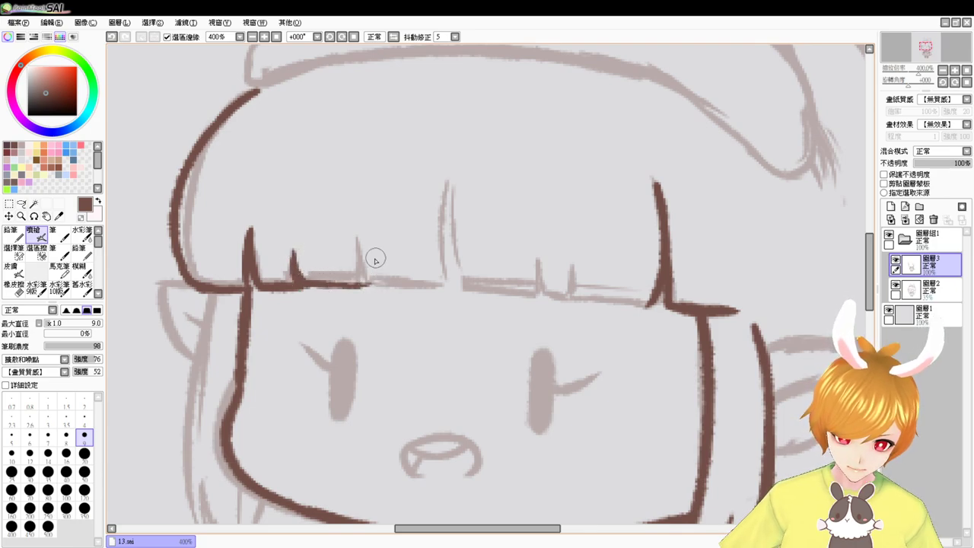
drag(306, 284, 437, 284)
key(ctrl+z)
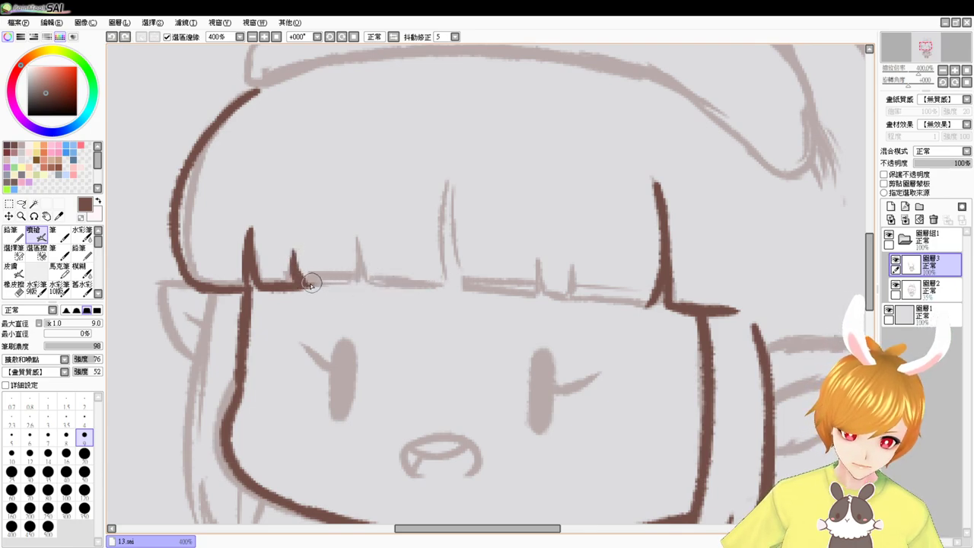
drag(307, 284, 375, 281)
drag(359, 239, 363, 279)
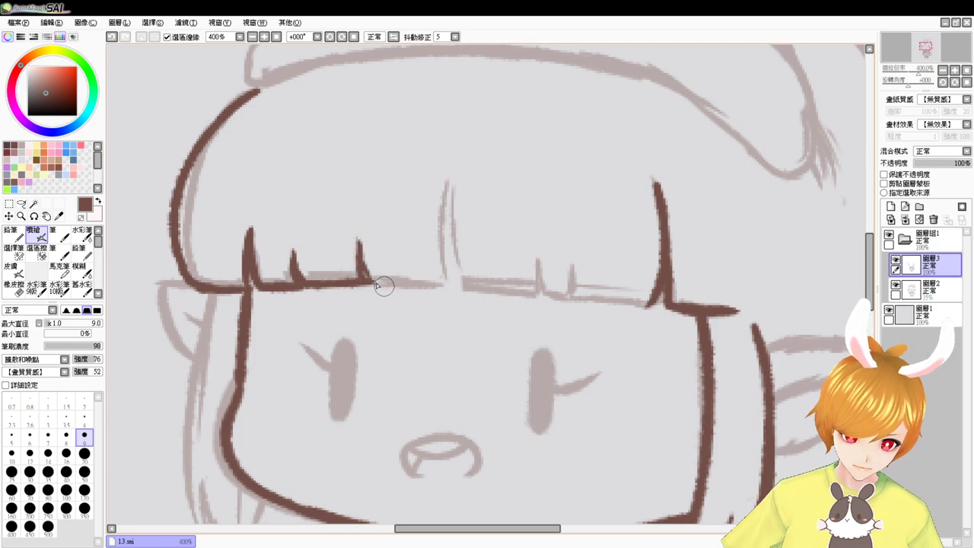
drag(371, 284, 449, 281)
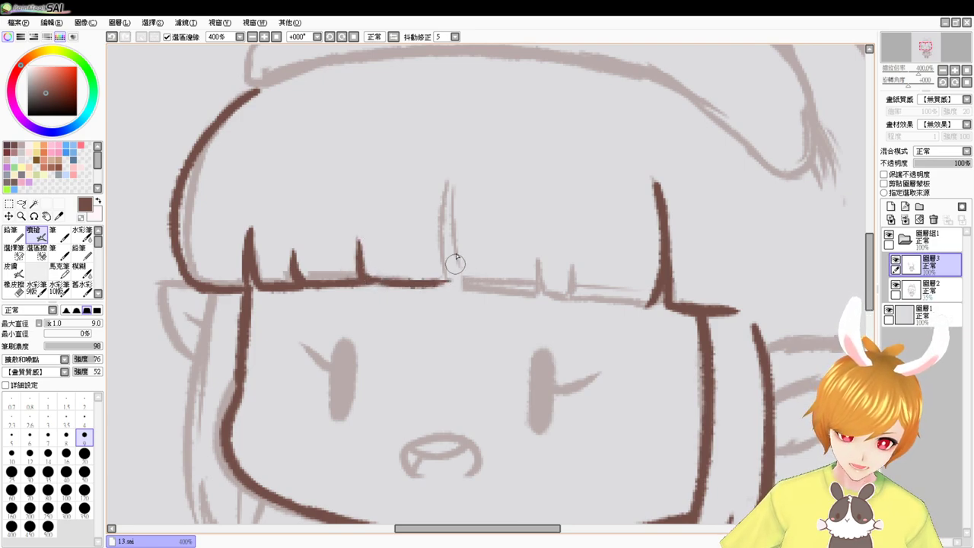
Ink the tall pointed parting in the middle of the bangs and erase its overlong tip
drag(450, 195, 444, 278)
key(ctrl+z)
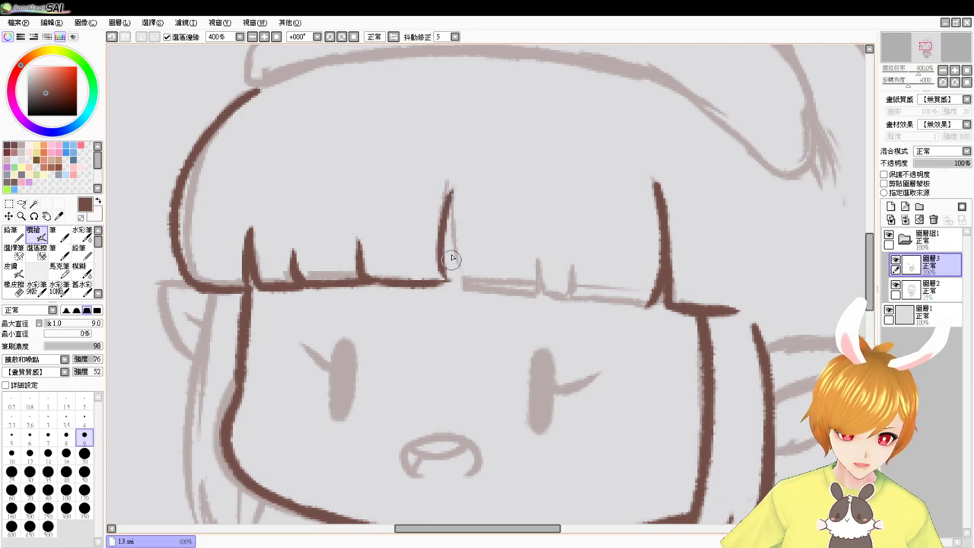
key(ctrl+z)
drag(451, 178, 443, 288)
drag(450, 200, 476, 287)
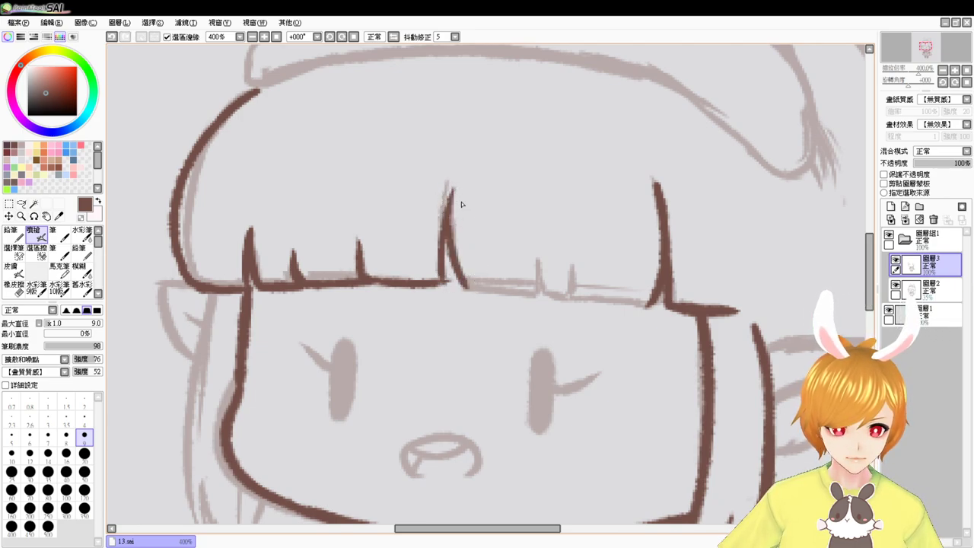
key(ctrl+z)
drag(450, 189, 470, 286)
key(ctrl+z)
mouse_move(452, 183)
mouse_down()
mouse_move(445, 238)
mouse_move(466, 283)
mouse_up()
mouse_move(442, 237)
mouse_down()
mouse_move(448, 284)
mouse_move(414, 285)
mouse_up()
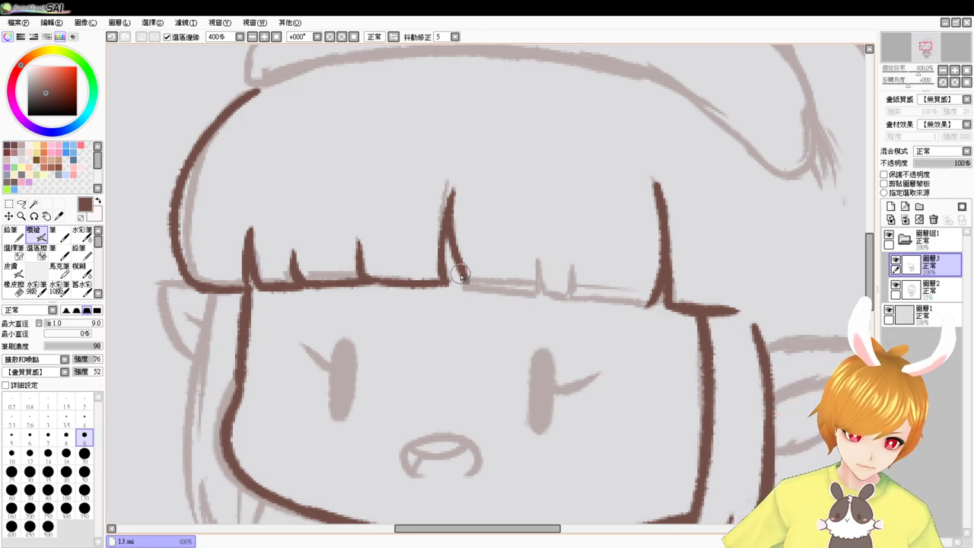
key(e)
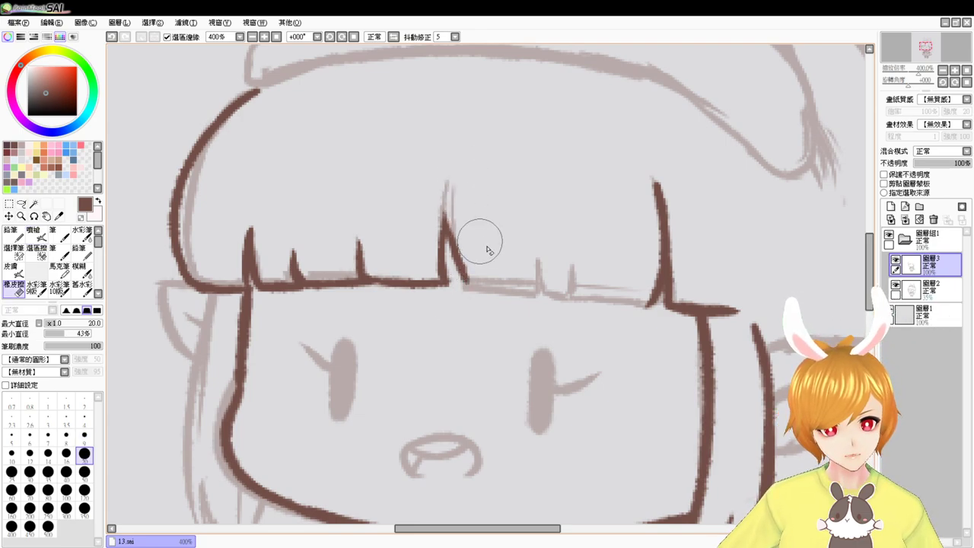
key(e)
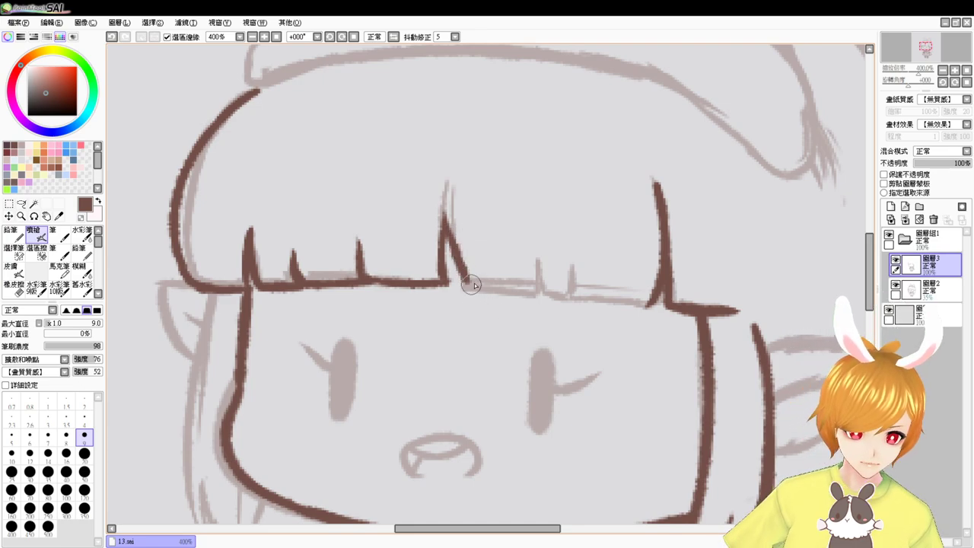
Ink the right half of the bangs' lower edge up to the long right strand, including two short strand notches
drag(463, 280, 533, 281)
key(ctrl+z)
drag(458, 257, 545, 290)
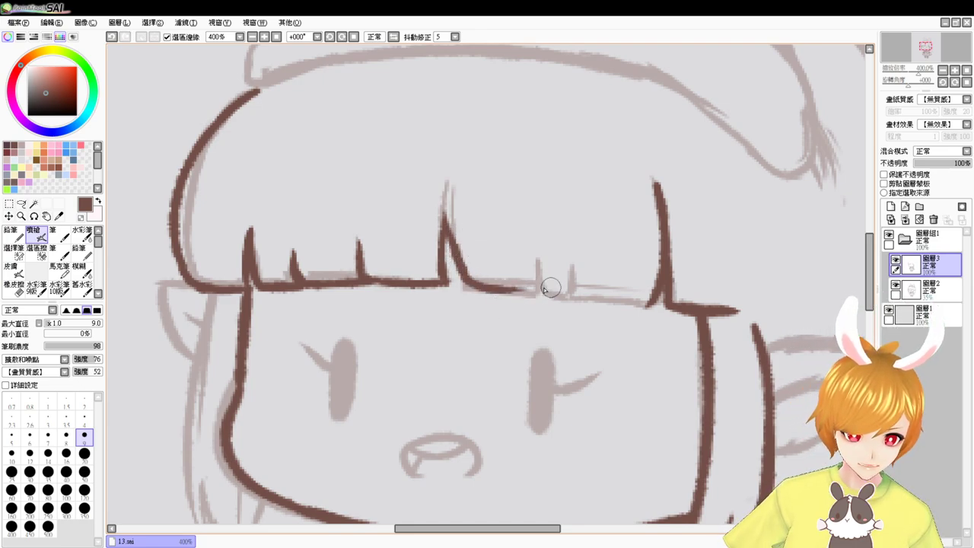
drag(480, 287, 542, 289)
key(ctrl+z)
mouse_move(535, 252)
mouse_down()
mouse_move(540, 289)
mouse_move(652, 298)
mouse_up()
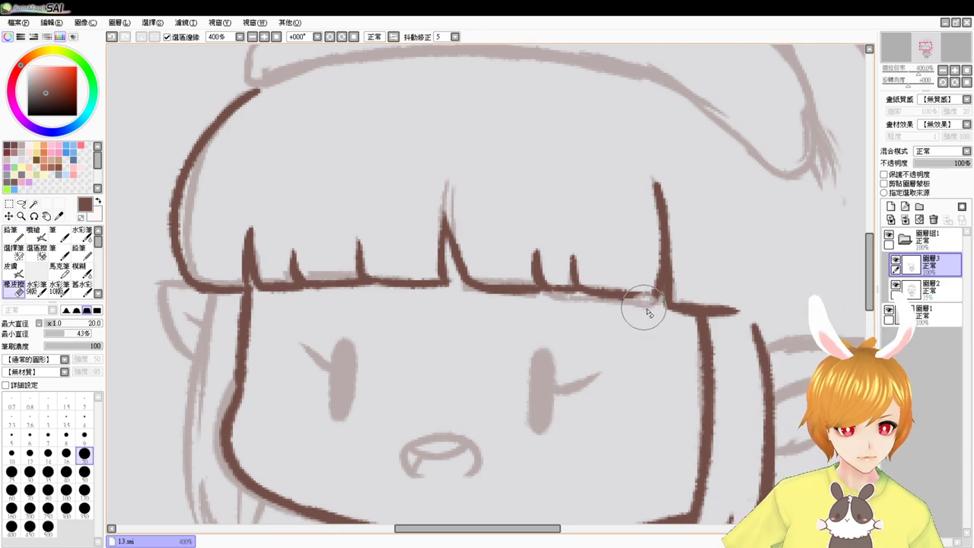
key(ctrl+z)
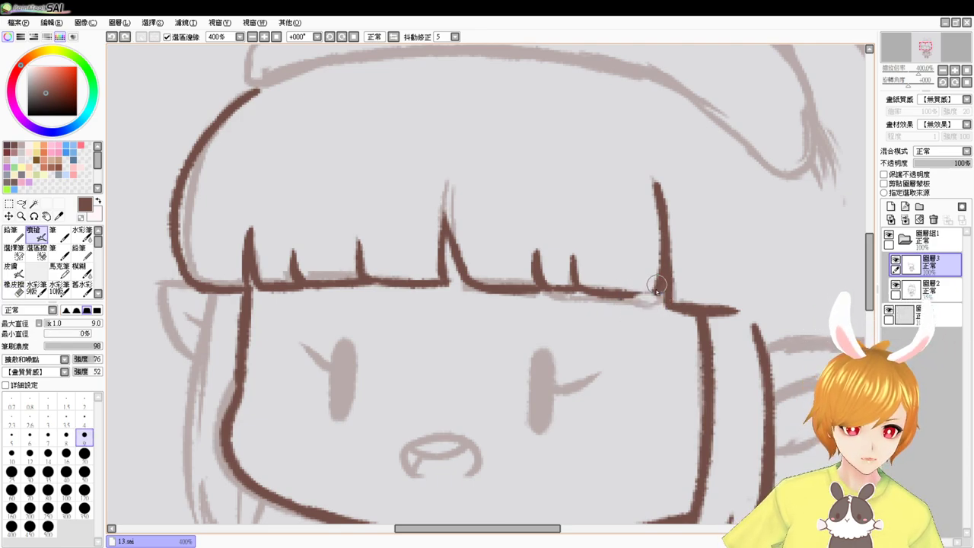
drag(657, 292, 618, 295)
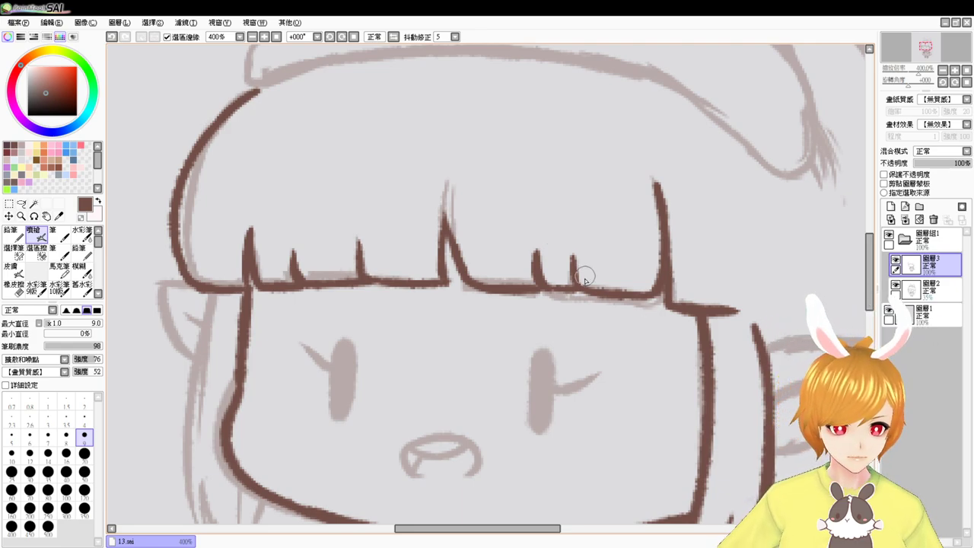
drag(573, 249, 573, 289)
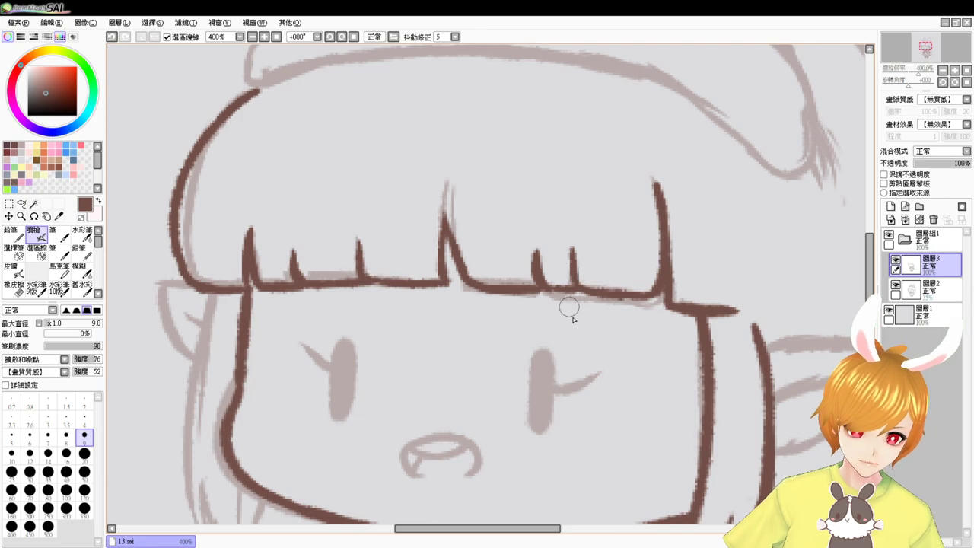
Ink the outer curve of the left side lock from the bangs down past the cheek
scroll(707, 289, up, 4)
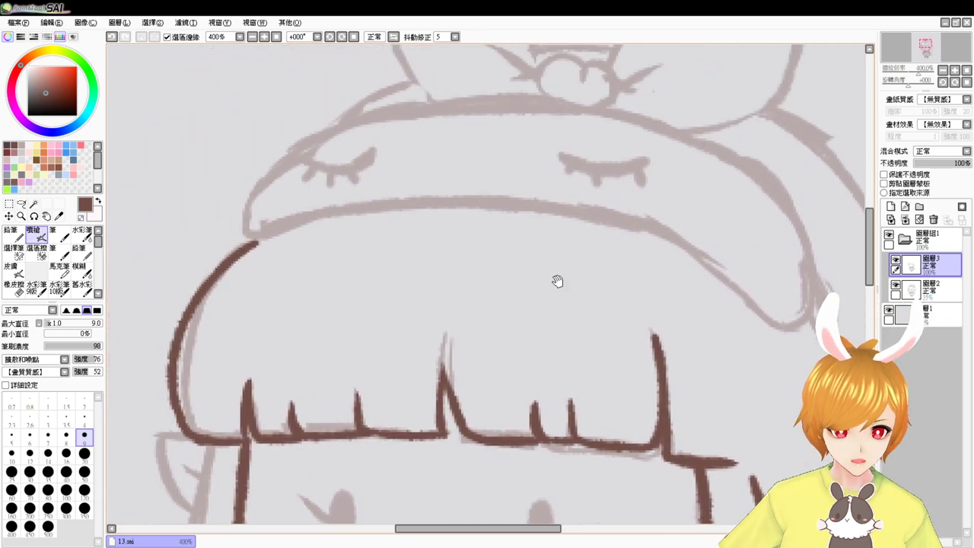
drag(356, 381, 393, 270)
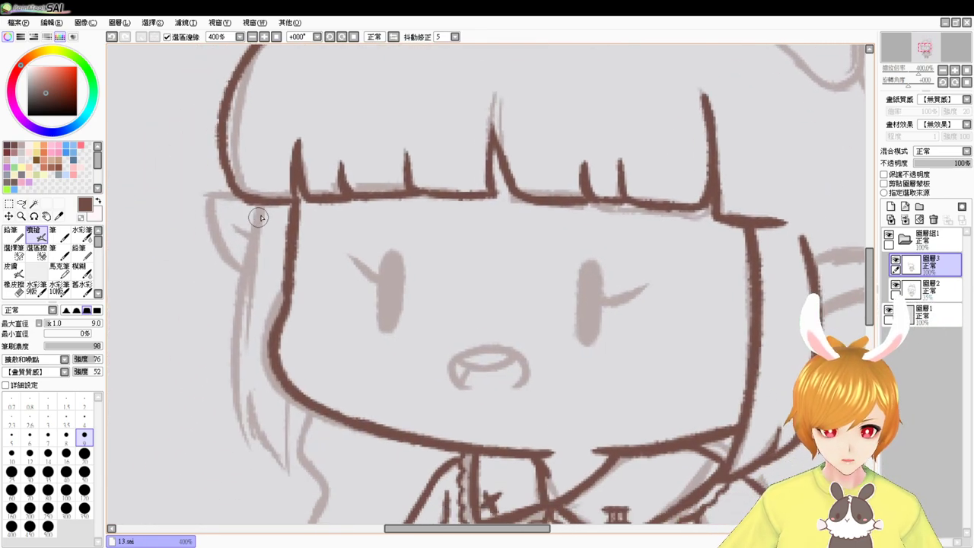
drag(265, 204, 246, 378)
key(ctrl+z)
mouse_move(266, 206)
mouse_down()
mouse_move(233, 336)
mouse_move(267, 437)
mouse_up()
key(ctrl+z)
drag(266, 197, 262, 445)
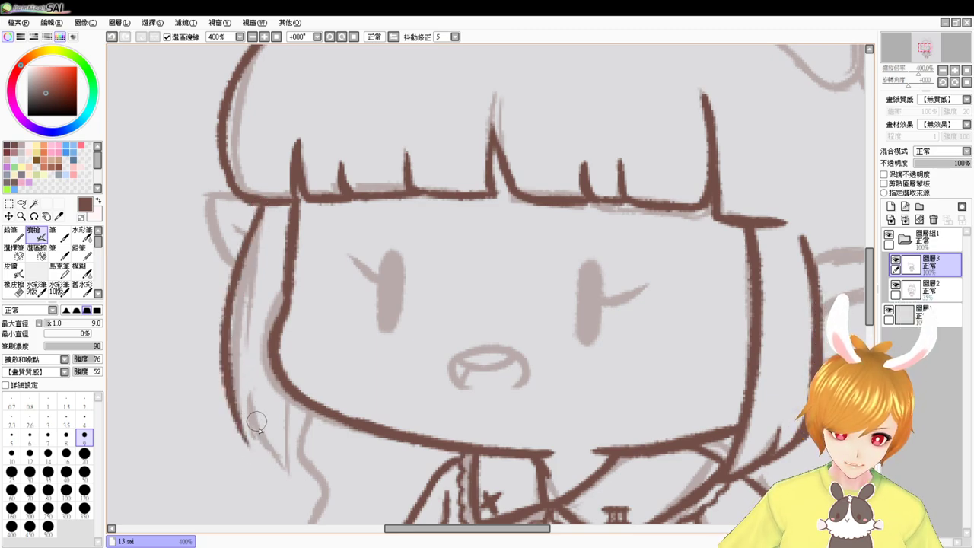
Close the left side lock with two pointed tips and an inner edge running up to the jawline
drag(245, 401, 254, 436)
key(ctrl+z)
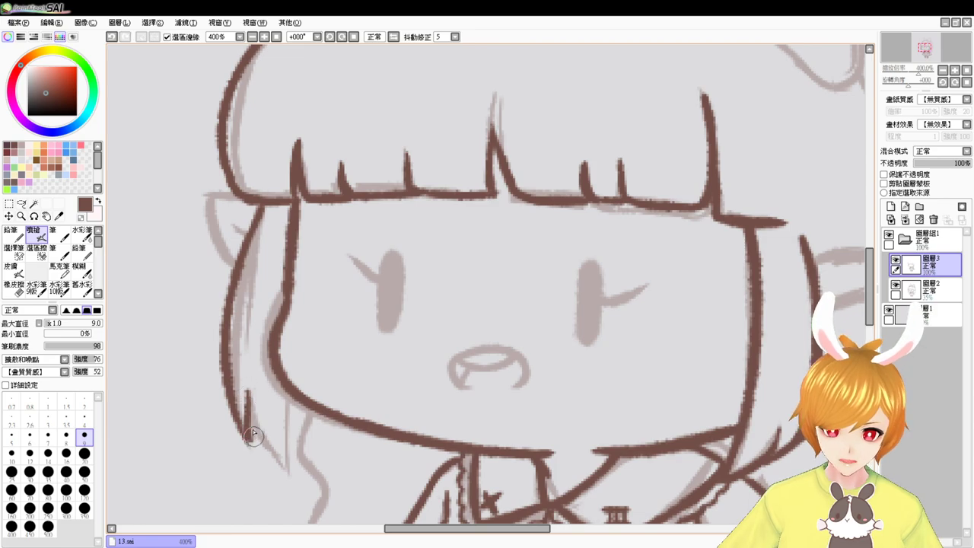
key(ctrl+z)
drag(290, 394, 291, 475)
key(ctrl+z)
drag(250, 393, 286, 469)
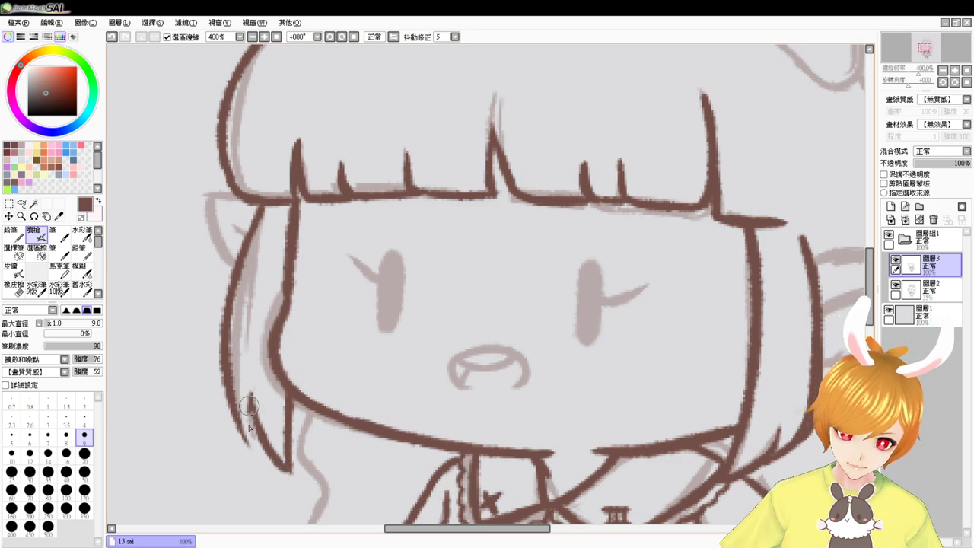
key(ctrl+z)
drag(249, 415, 249, 446)
key(ctrl+z)
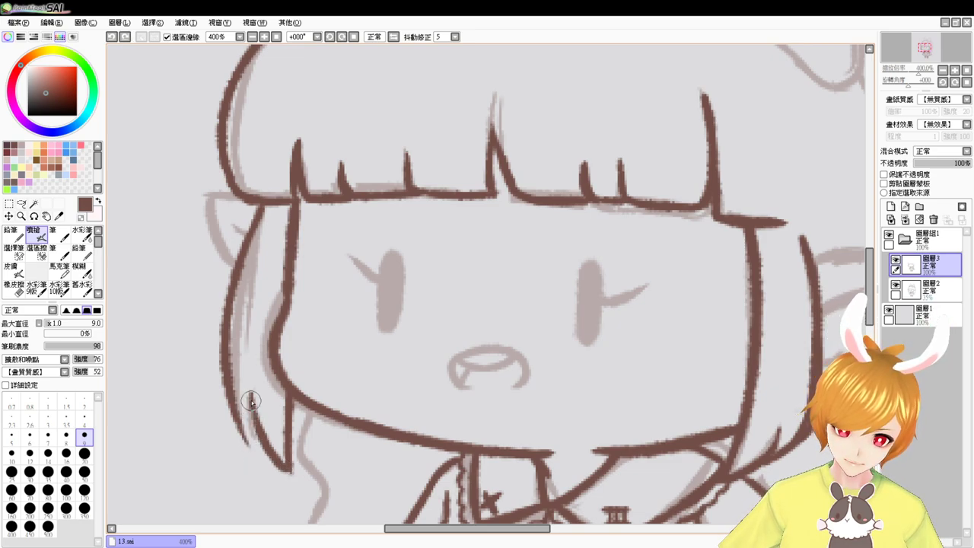
drag(251, 401, 250, 445)
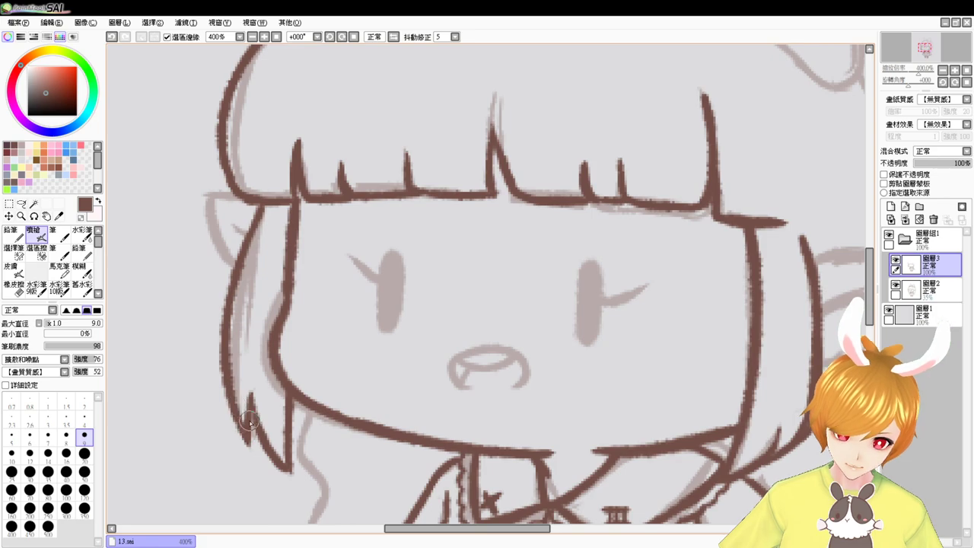
Ink the wavy back hair strand below the left cheek, ending in curled tips beside the sleeve
drag(708, 426, 564, 352)
drag(576, 386, 638, 291)
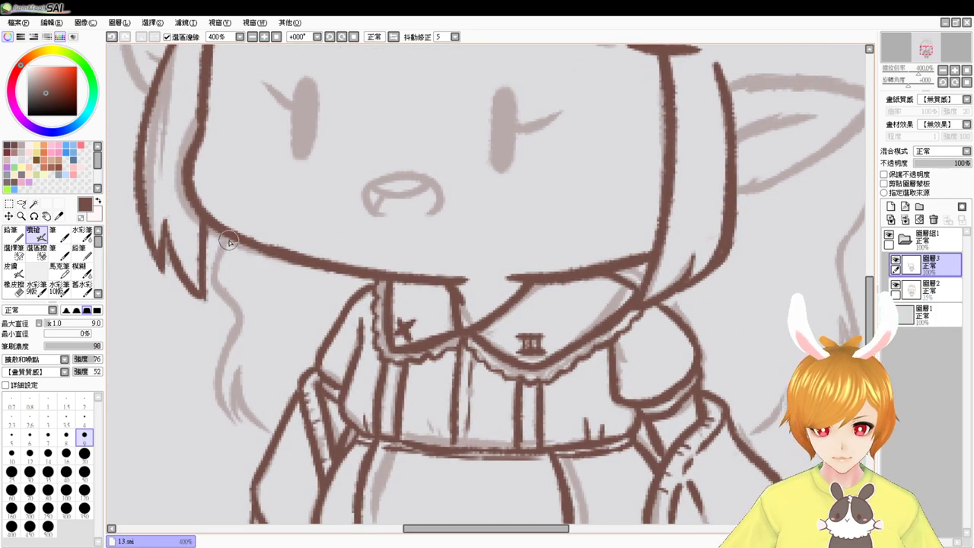
mouse_move(227, 237)
mouse_down()
mouse_move(223, 297)
mouse_move(239, 333)
mouse_move(215, 407)
mouse_up()
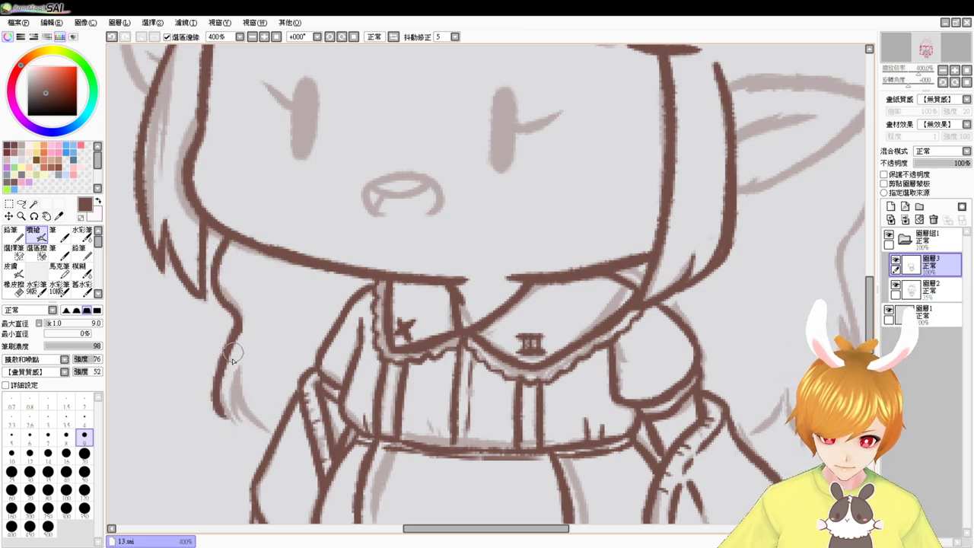
drag(231, 365, 245, 418)
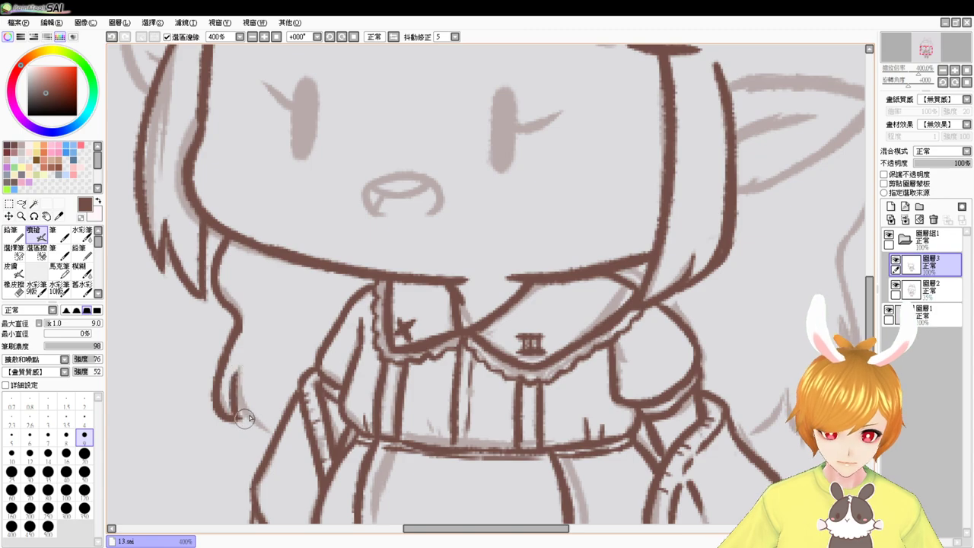
key(ctrl+z)
drag(238, 371, 238, 418)
key(ctrl+z)
drag(239, 371, 240, 420)
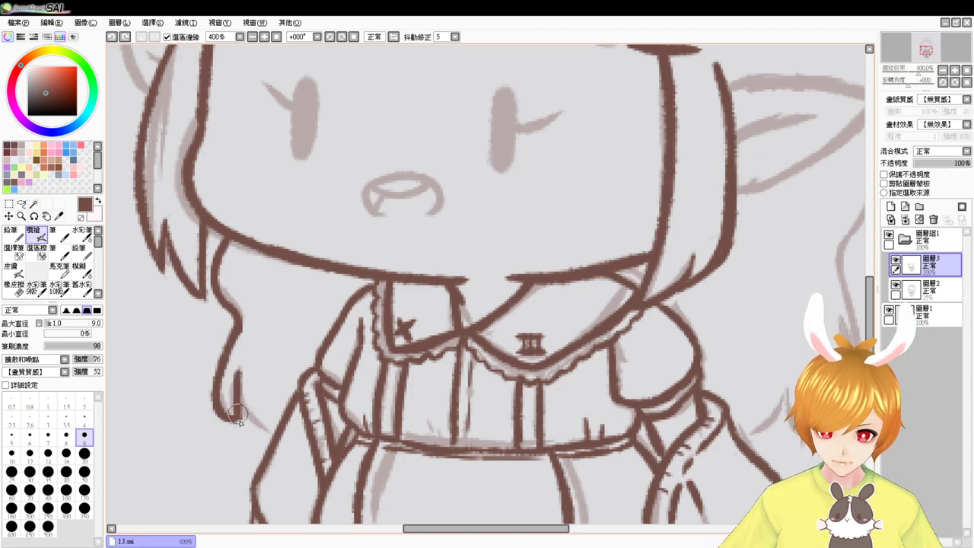
key(ctrl+z)
drag(232, 367, 242, 420)
key(ctrl+z)
mouse_move(233, 368)
mouse_down()
mouse_move(259, 429)
mouse_move(292, 434)
mouse_move(265, 431)
mouse_move(236, 404)
mouse_move(280, 436)
mouse_up()
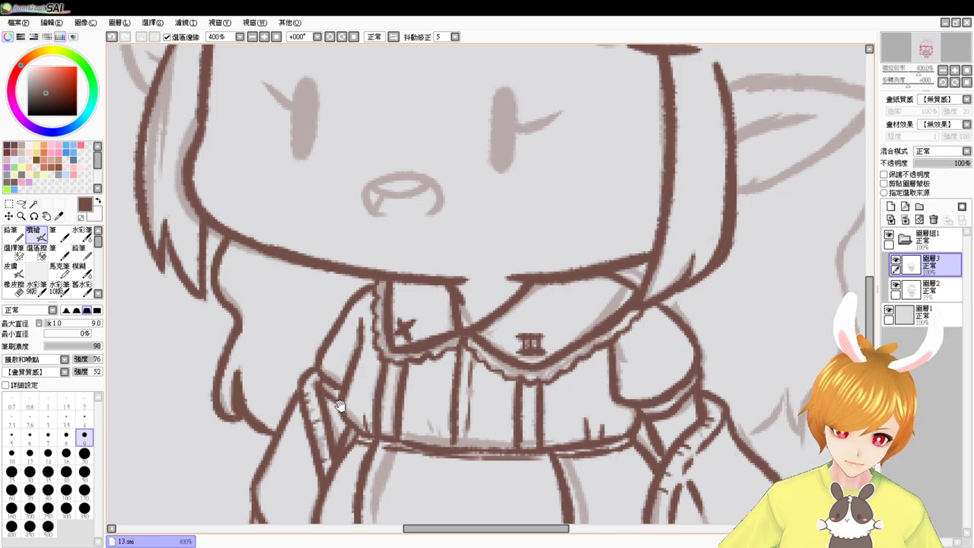
Ink the long pointed outline of the right ear, starting and ending at the side hair
drag(810, 333, 696, 357)
drag(775, 347, 705, 342)
drag(722, 248, 713, 318)
drag(711, 283, 692, 364)
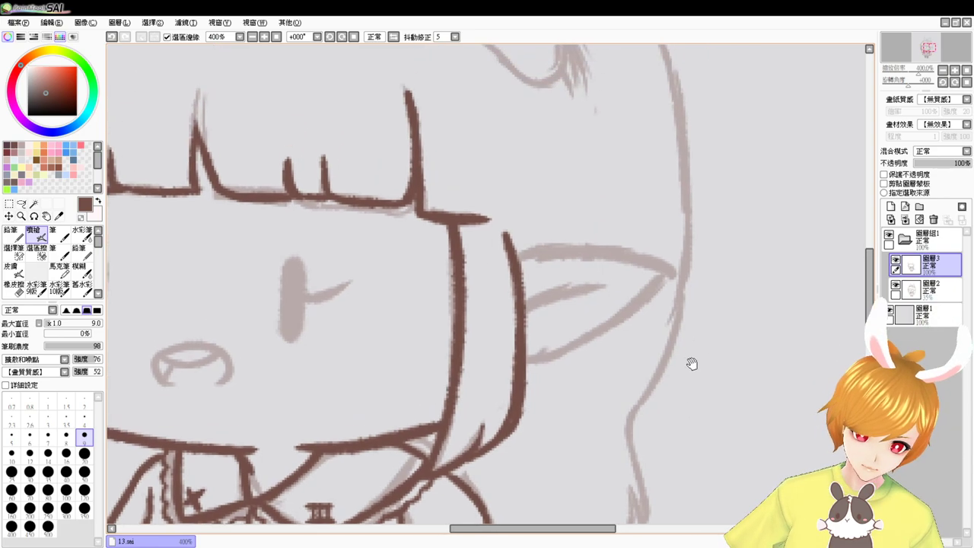
drag(520, 257, 637, 248)
key(ctrl+z)
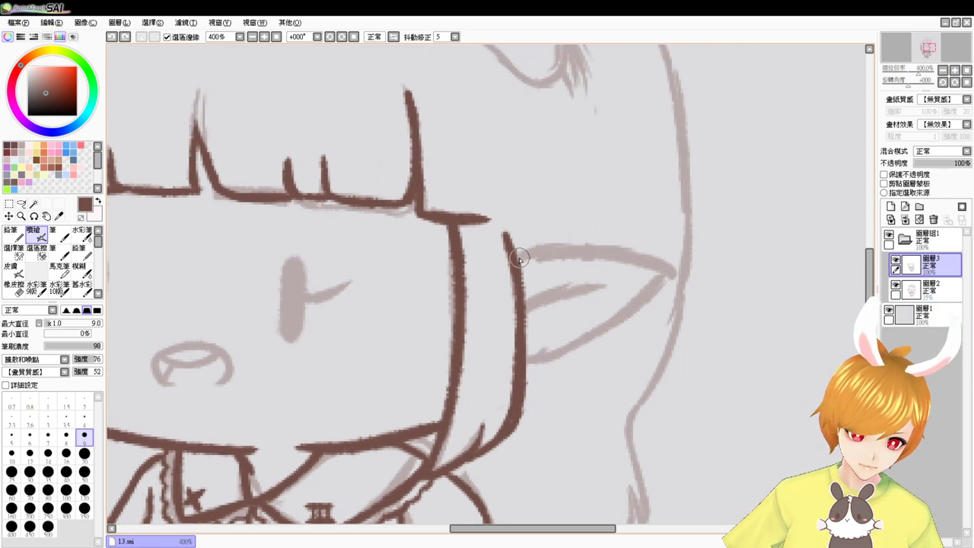
mouse_move(520, 259)
mouse_down()
mouse_move(548, 251)
mouse_move(676, 277)
mouse_move(665, 270)
mouse_move(563, 339)
mouse_move(675, 269)
mouse_move(666, 263)
mouse_move(654, 293)
mouse_move(622, 312)
mouse_up()
key(ctrl+z)
key(ctrl+z)
drag(670, 271, 615, 313)
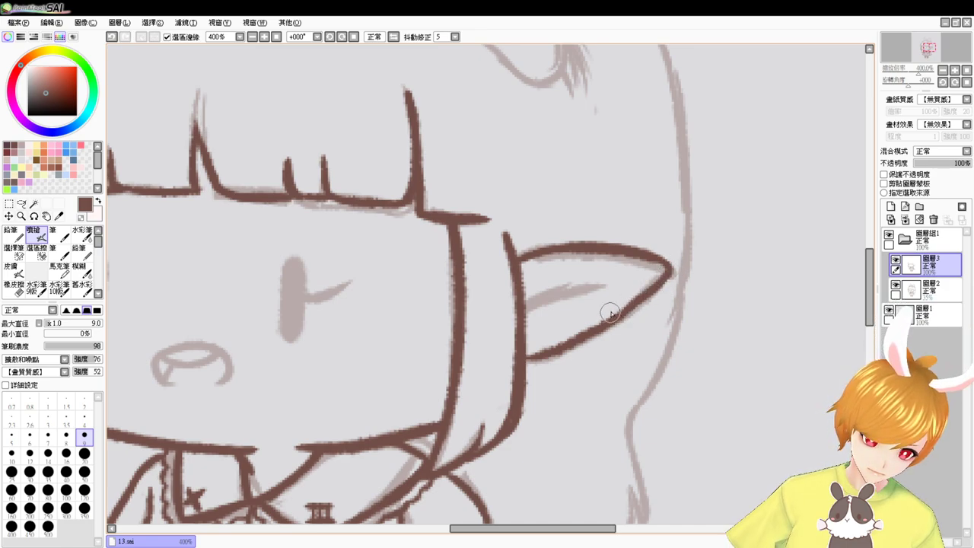
Ink the curved inner fold line inside the right ear
drag(527, 307, 580, 286)
key(ctrl+z)
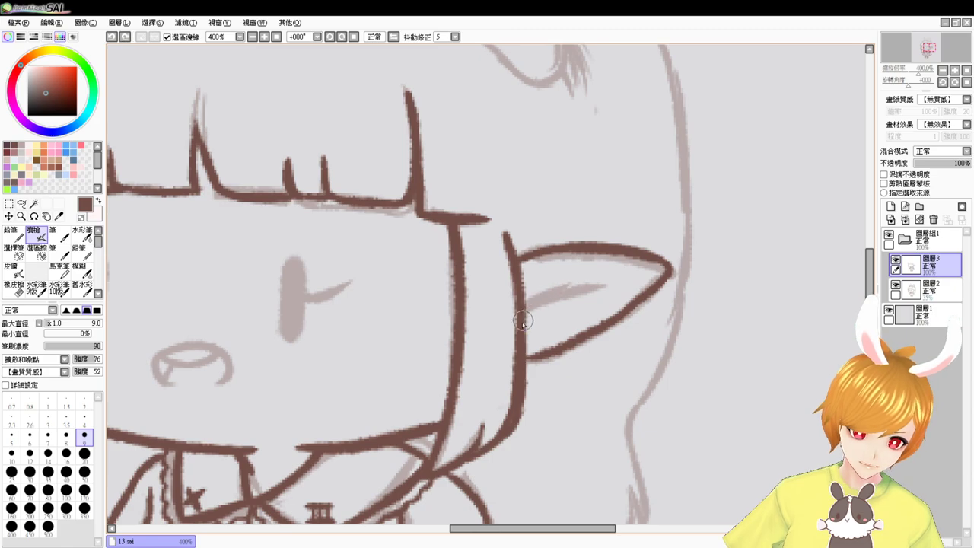
mouse_move(524, 314)
mouse_down()
mouse_move(578, 285)
mouse_move(608, 282)
mouse_up()
Ink the small pointed left ear beneath the bangs, including its inner fold
mouse_move(477, 319)
mouse_down()
mouse_move(541, 330)
mouse_move(620, 311)
mouse_up()
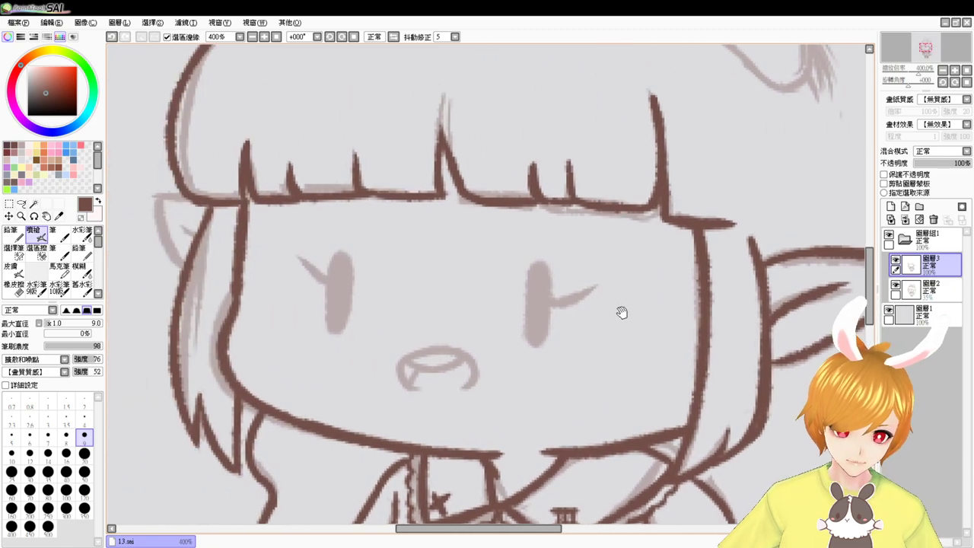
mouse_move(190, 201)
mouse_down()
mouse_move(156, 200)
mouse_move(187, 263)
mouse_move(175, 236)
mouse_move(196, 236)
mouse_move(179, 219)
mouse_up()
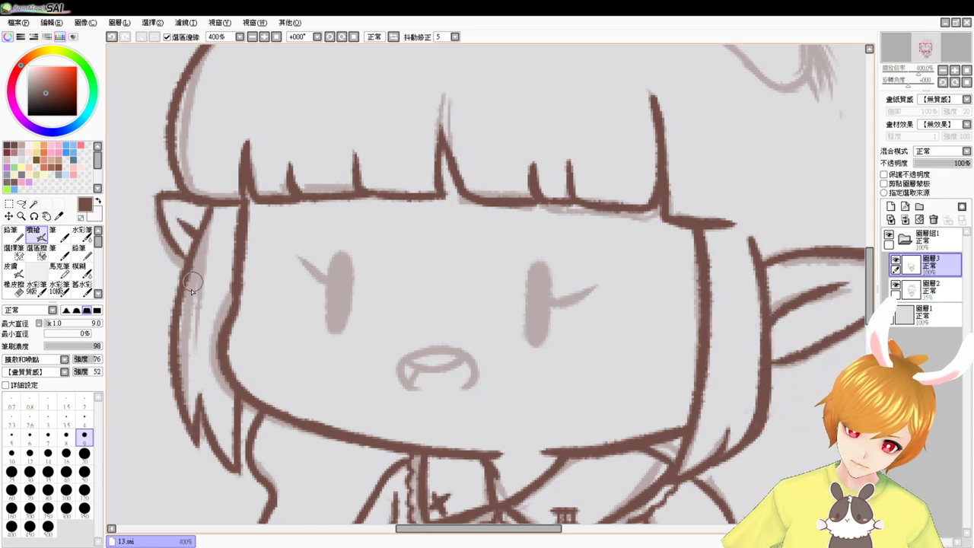
Ink the rounded left end of the headband, curving up from the top of the bangs hair
mouse_move(782, 301)
mouse_down()
mouse_move(652, 308)
mouse_move(657, 385)
mouse_up()
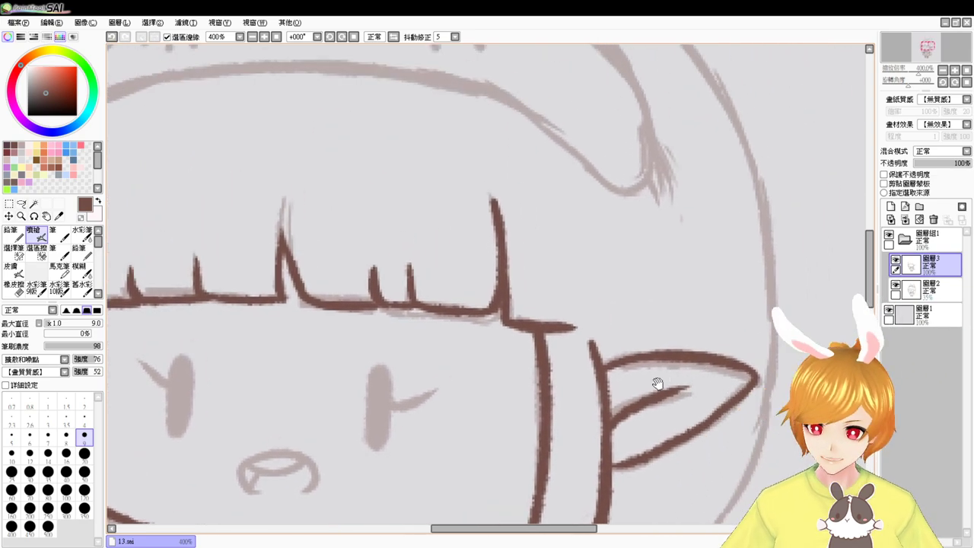
drag(596, 292, 652, 331)
mouse_move(555, 301)
mouse_down()
mouse_move(672, 354)
mouse_move(666, 406)
mouse_up()
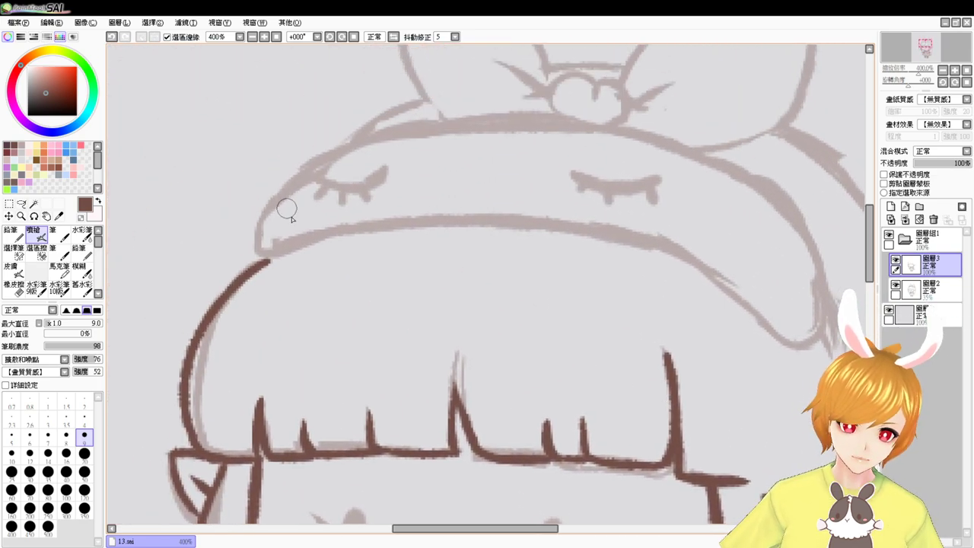
mouse_move(263, 259)
mouse_down()
mouse_move(260, 207)
mouse_move(387, 135)
mouse_move(351, 145)
mouse_up()
key(ctrl+z)
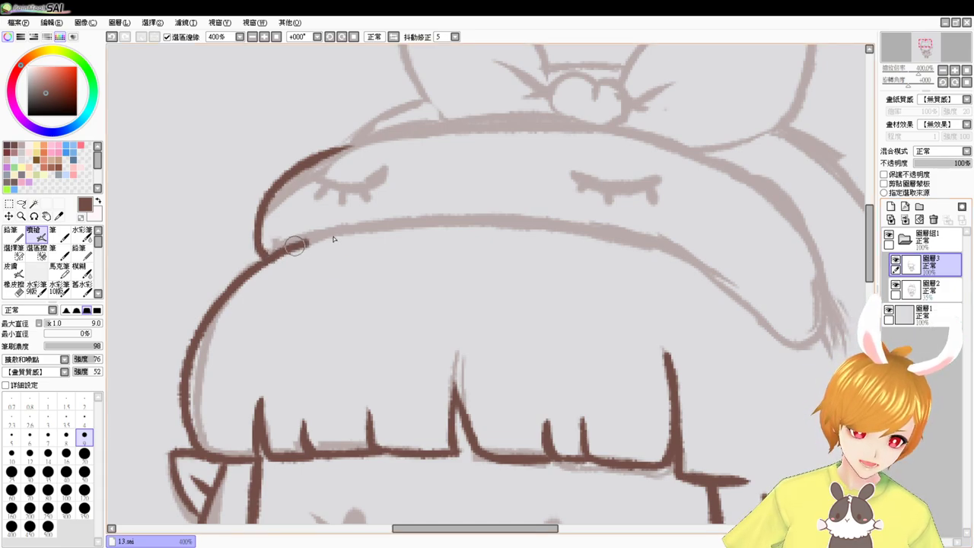
Ink the headband's lower edge as one long arc from its left end toward the right side
drag(263, 251, 457, 228)
key(ctrl+z)
mouse_move(266, 253)
mouse_down()
mouse_move(502, 226)
mouse_move(662, 258)
mouse_up()
key(ctrl+z)
drag(453, 229, 696, 260)
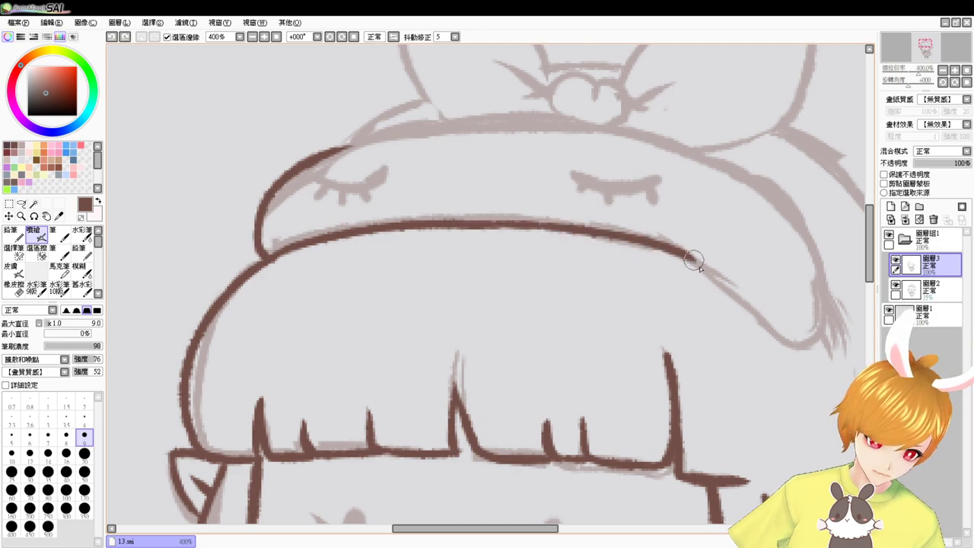
drag(641, 242, 751, 291)
key(ctrl+z)
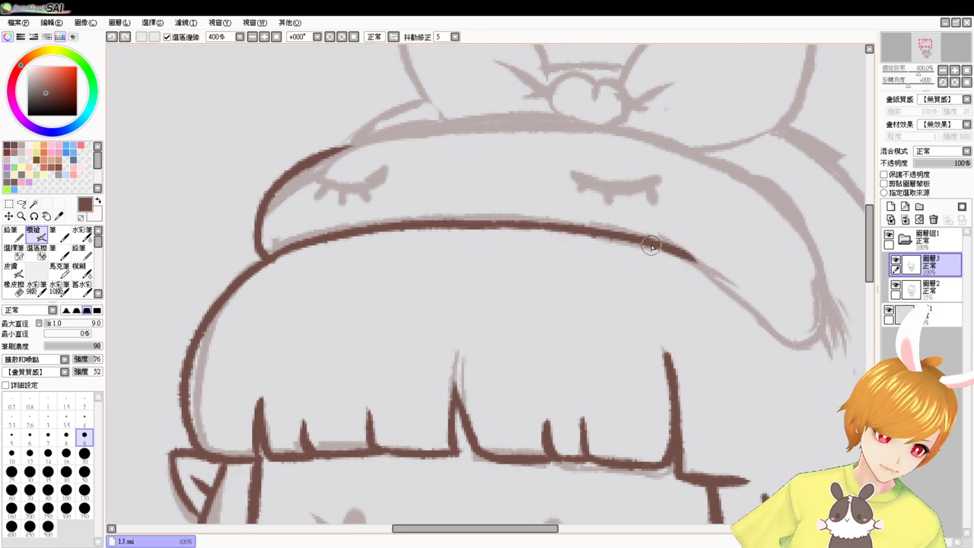
drag(646, 246, 750, 304)
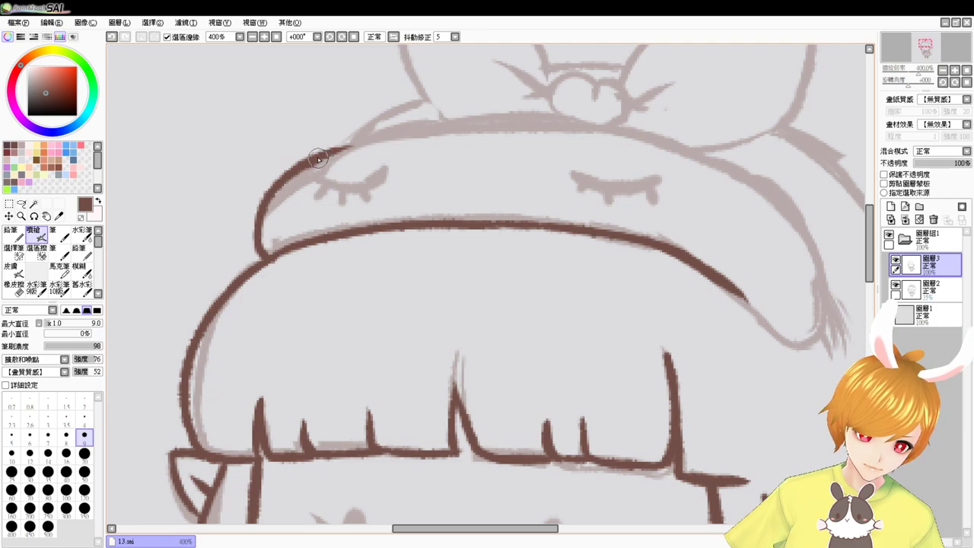
Ink the headband's upper edge as a smooth arc from the left end across the top of the head
drag(318, 158, 515, 122)
key(ctrl+z)
mouse_move(323, 156)
mouse_down()
mouse_move(443, 121)
mouse_move(594, 123)
mouse_up()
key(ctrl+z)
mouse_move(322, 152)
mouse_down()
mouse_move(532, 126)
mouse_move(609, 127)
mouse_up()
key(ctrl+z)
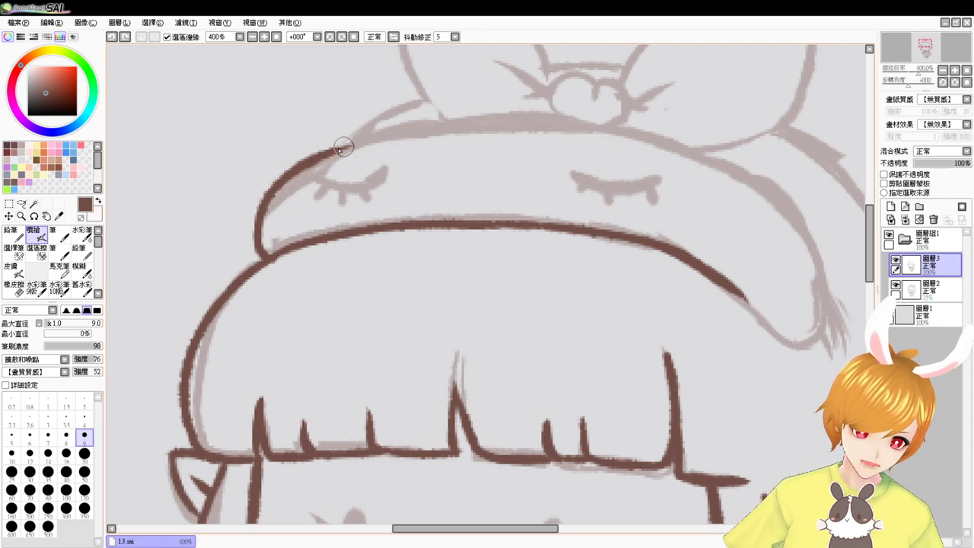
drag(338, 150, 632, 122)
key(ctrl+z)
mouse_move(337, 145)
mouse_down()
mouse_move(542, 120)
mouse_move(661, 142)
mouse_up()
Continue the headband's upper edge down the right side of the head toward the tip
drag(574, 125, 762, 200)
drag(799, 271, 638, 236)
key(ctrl+z)
mouse_move(462, 94)
mouse_down()
mouse_move(544, 116)
mouse_move(653, 200)
mouse_up()
key(ctrl+z)
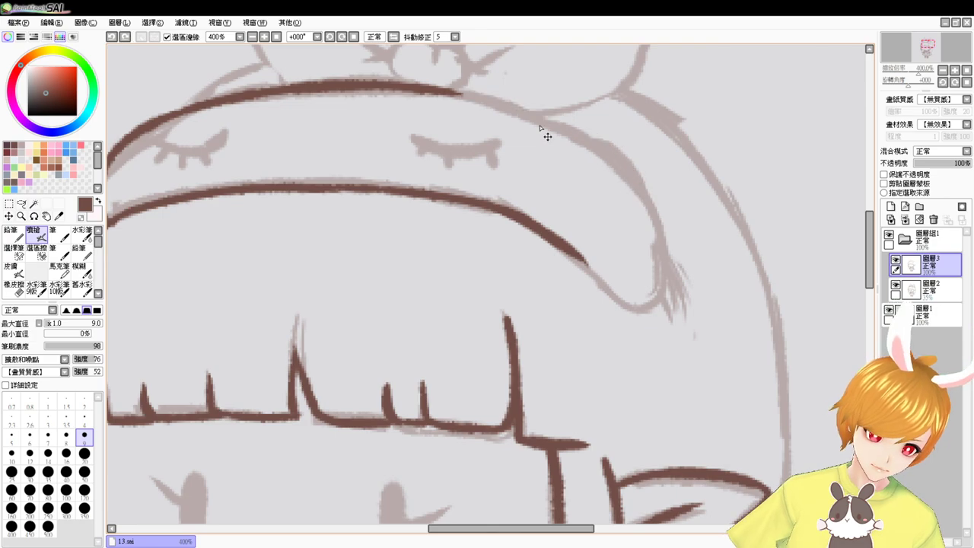
mouse_move(434, 93)
mouse_down()
mouse_move(599, 149)
mouse_move(642, 182)
mouse_move(621, 185)
mouse_move(655, 243)
mouse_up()
Extend the headband's lower edge diagonally to the right tip and thin the end of the upper edge with the eraser
drag(562, 243, 641, 288)
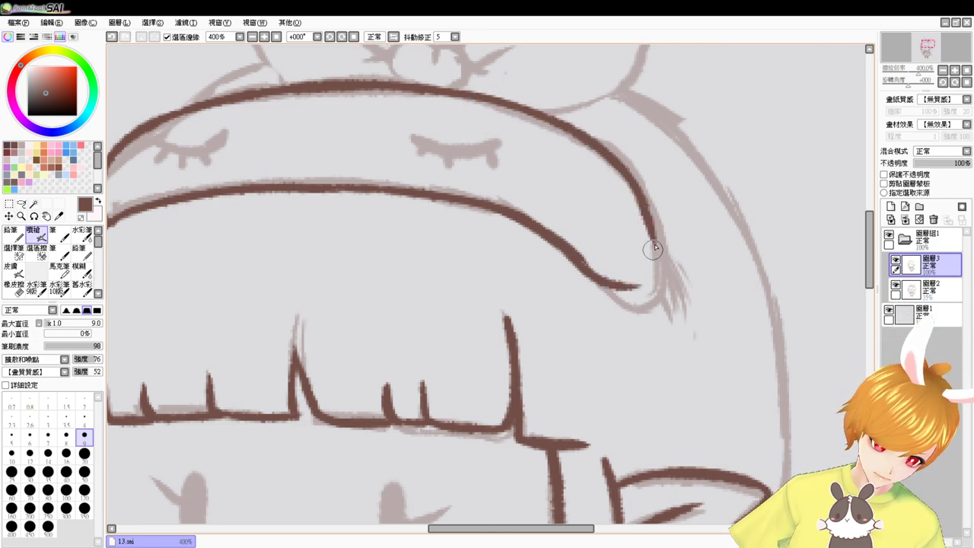
key(ctrl+z)
key(ctrl+z)
drag(561, 239, 630, 305)
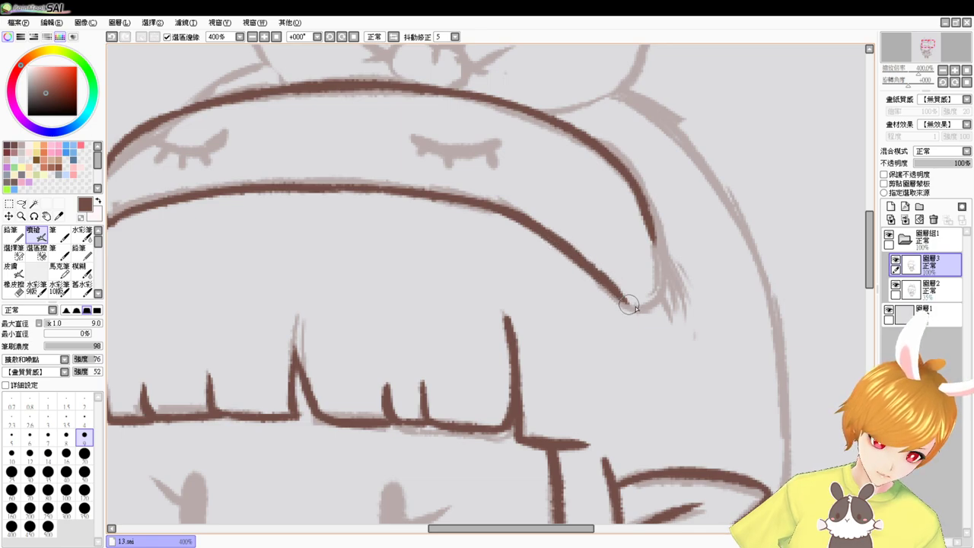
key(e)
drag(620, 195, 640, 251)
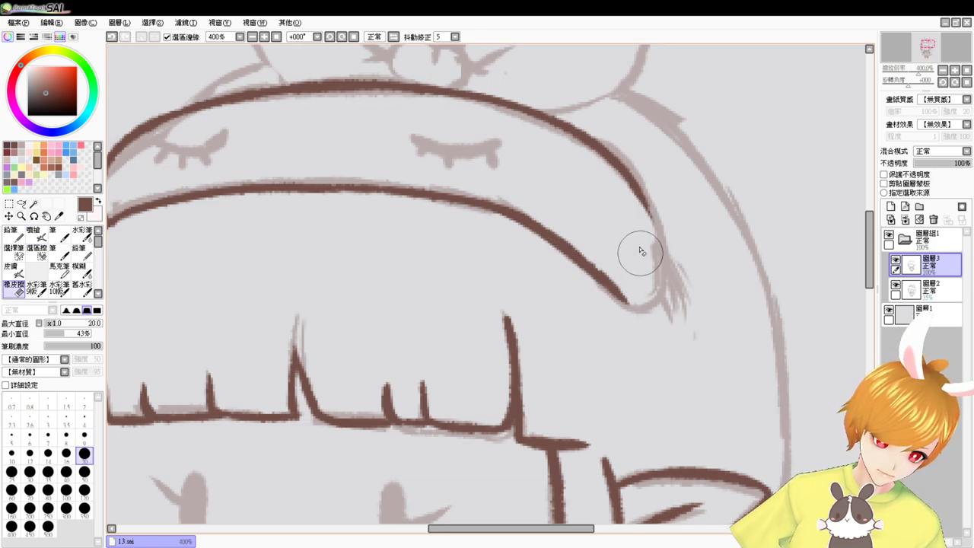
Close the headband's rounded right tip and ink the small pointed hair strand hanging below it
key(b)
drag(630, 177, 654, 277)
key(ctrl+z)
mouse_move(639, 191)
mouse_down()
mouse_move(643, 299)
mouse_move(663, 287)
mouse_move(646, 306)
mouse_up()
key(ctrl+z)
key(ctrl+z)
mouse_move(663, 256)
mouse_down()
mouse_move(632, 303)
mouse_move(670, 328)
mouse_up()
Ink the thick curved lid of the left closed eye on the headband
mouse_move(667, 275)
mouse_down()
mouse_move(673, 353)
mouse_move(692, 368)
mouse_move(738, 366)
mouse_up()
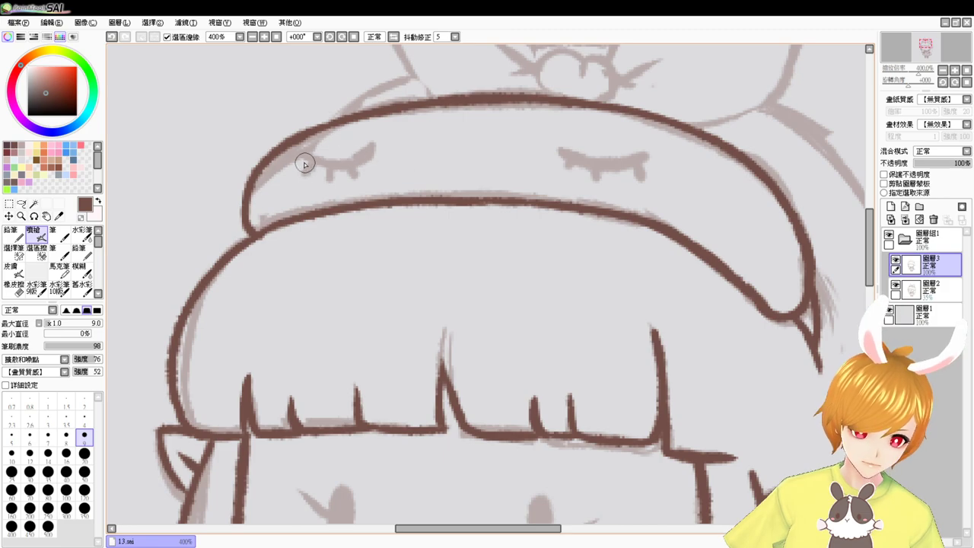
mouse_move(290, 158)
mouse_down()
mouse_move(359, 151)
mouse_move(302, 166)
mouse_move(365, 147)
mouse_up()
key(ctrl+z)
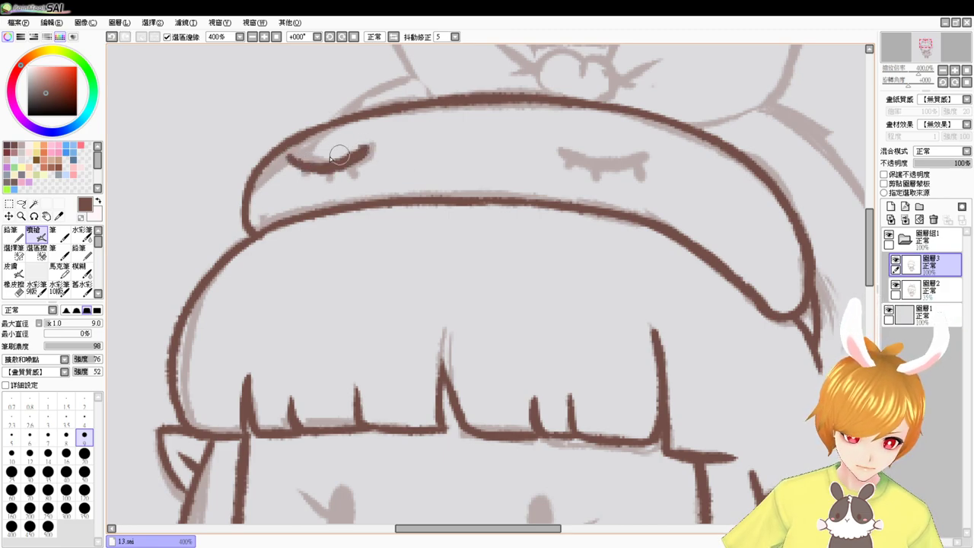
mouse_move(291, 156)
mouse_down()
mouse_move(321, 166)
mouse_move(362, 148)
mouse_up()
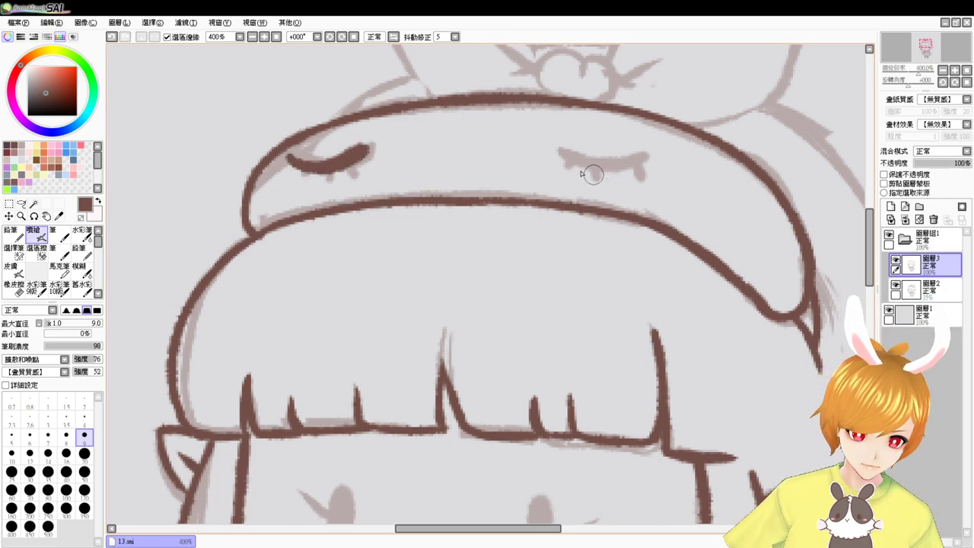
Ink the thick curved lid of the right closed eye on the headband
drag(565, 150, 653, 154)
key(ctrl+z)
mouse_move(561, 142)
mouse_down()
mouse_move(602, 166)
mouse_move(653, 157)
mouse_up()
mouse_move(560, 140)
mouse_down()
mouse_move(609, 170)
mouse_move(652, 157)
mouse_up()
key(ctrl+z)
key(ctrl+z)
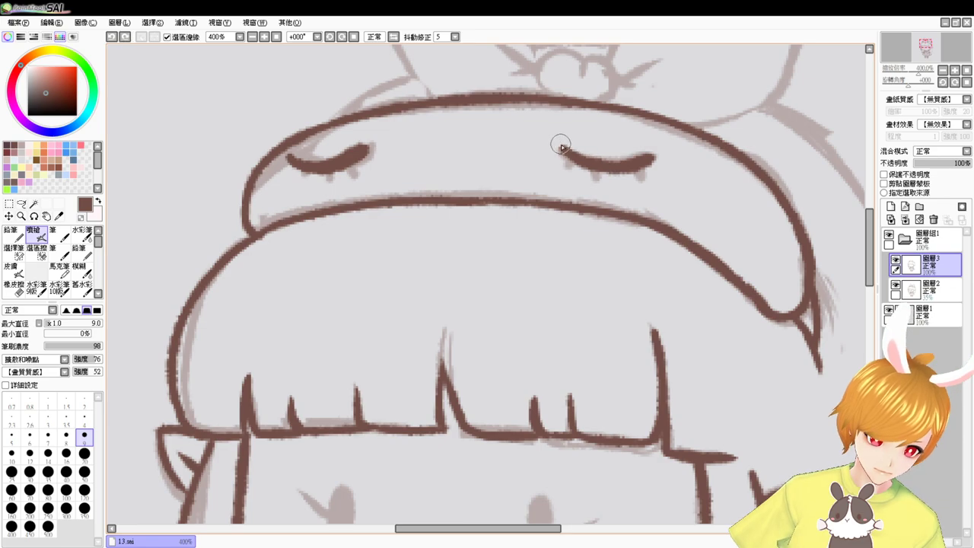
drag(561, 144, 627, 162)
key(ctrl+z)
drag(563, 146, 650, 159)
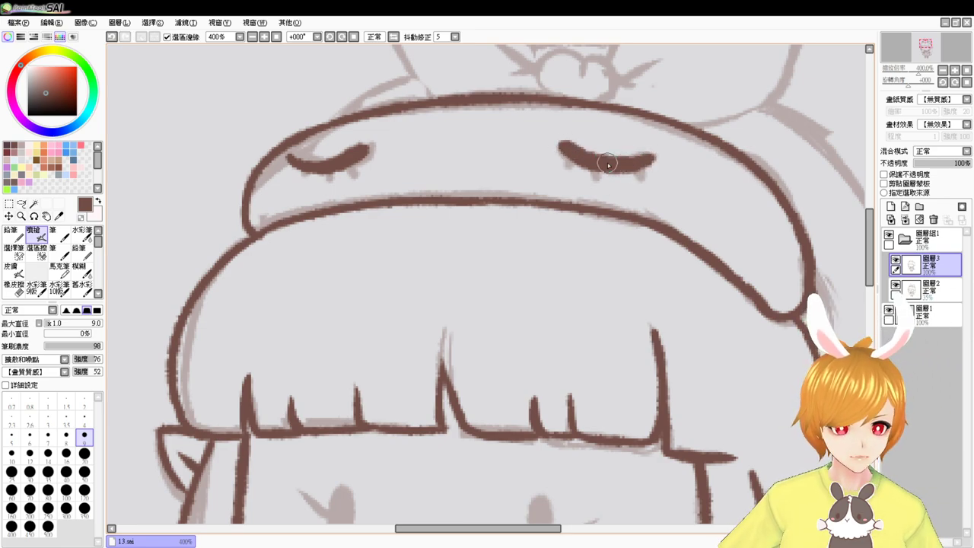
Add short eyelashes beneath both closed eyes on the headband
mouse_move(290, 158)
mouse_down()
mouse_move(308, 169)
mouse_move(341, 163)
mouse_move(293, 171)
mouse_move(341, 168)
mouse_move(338, 179)
mouse_move(360, 172)
mouse_up()
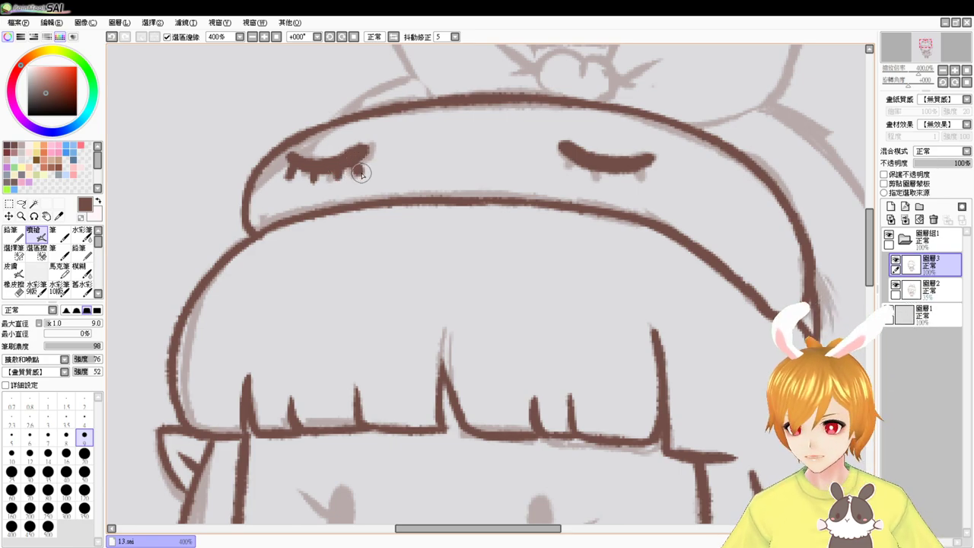
mouse_move(569, 160)
mouse_down()
mouse_move(564, 168)
mouse_move(585, 175)
mouse_move(641, 176)
mouse_up()
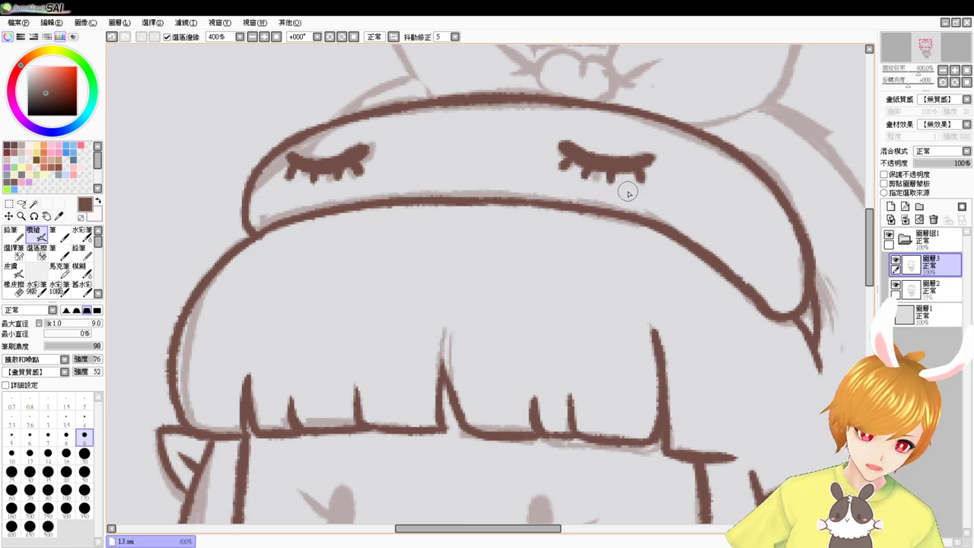
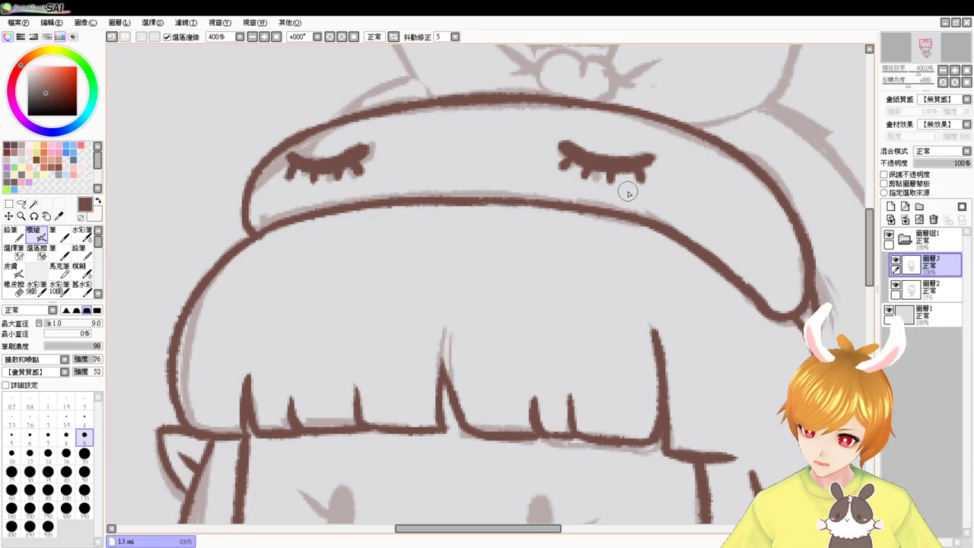
On sketch layer 圖層2, lasso the bow and transform it, shifting it slightly left and rotating it slightly counterclockwise
drag(641, 267, 555, 402)
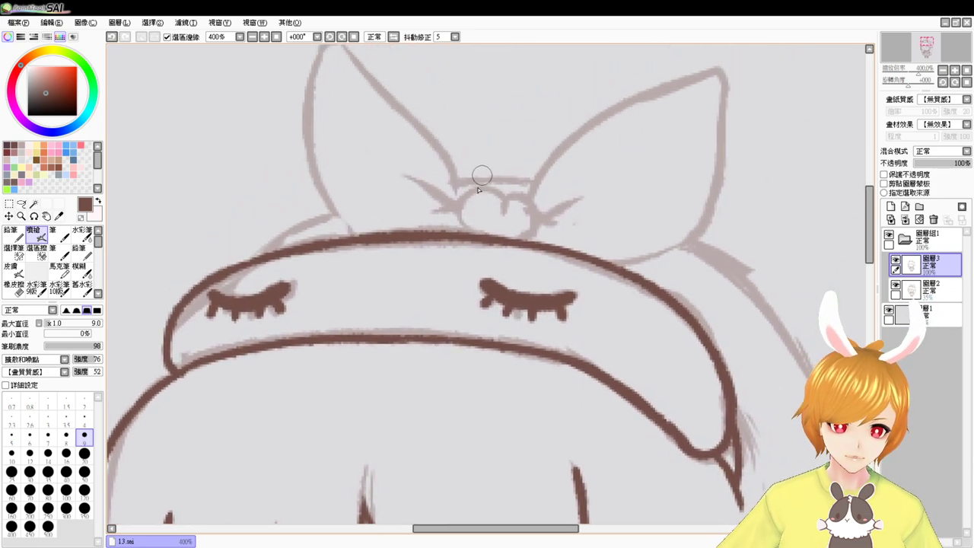
click(276, 37)
click(265, 37)
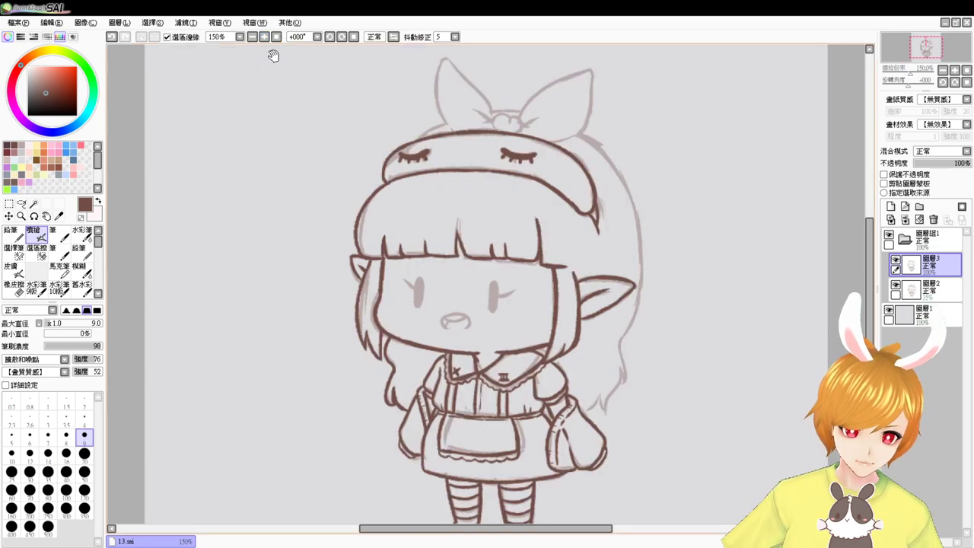
scroll(537, 259, up, 2)
scroll(538, 259, up, 1)
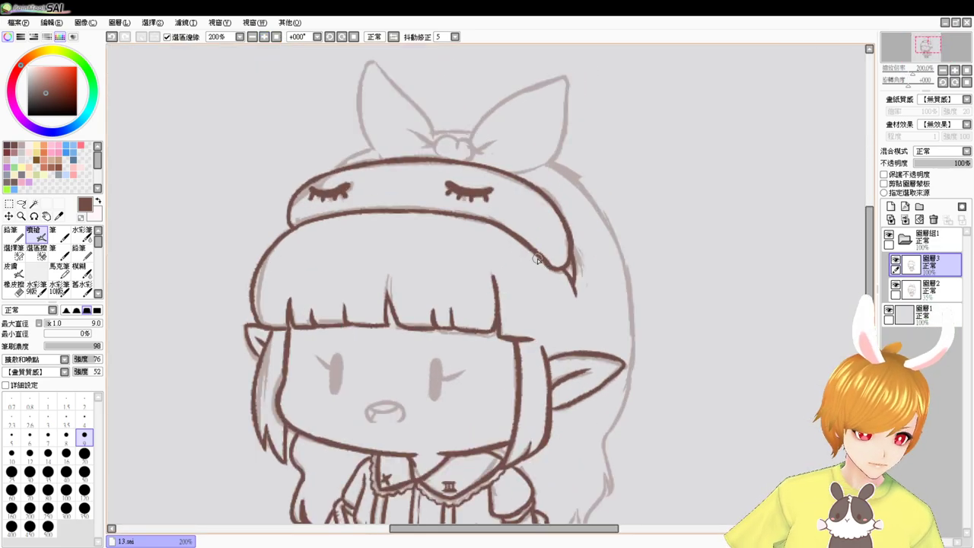
scroll(537, 259, up, 2)
click(929, 286)
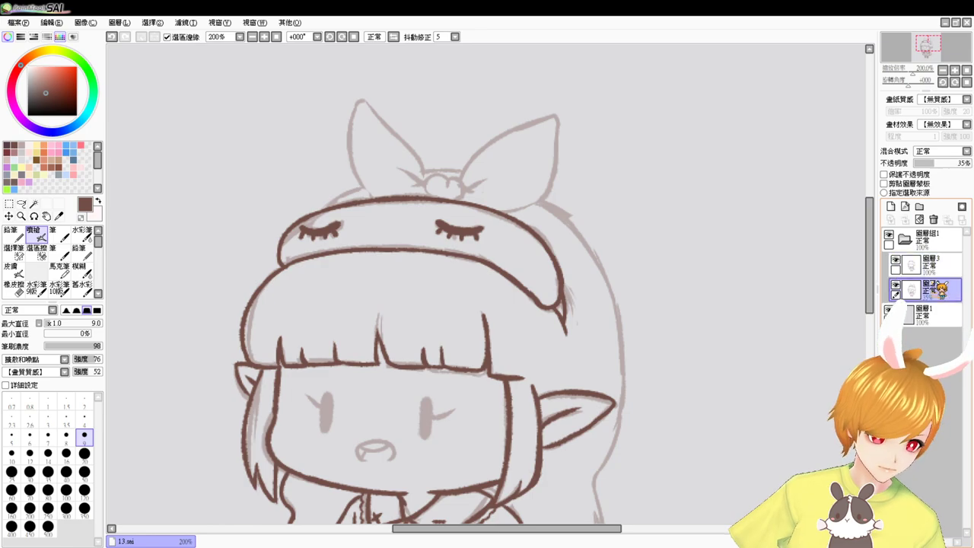
click(21, 204)
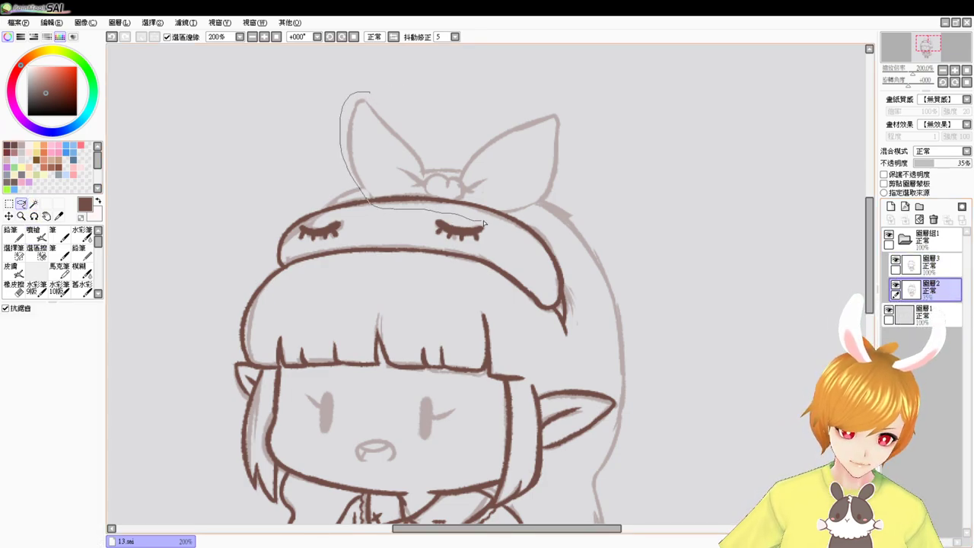
drag(566, 99, 371, 93)
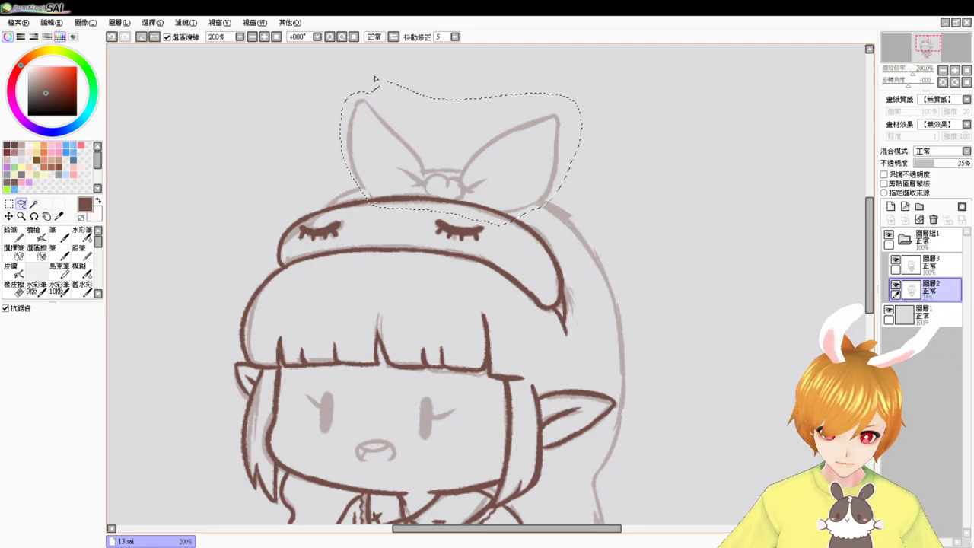
key(ctrl+t)
mouse_move(509, 169)
mouse_down()
mouse_move(491, 172)
mouse_move(495, 165)
mouse_up()
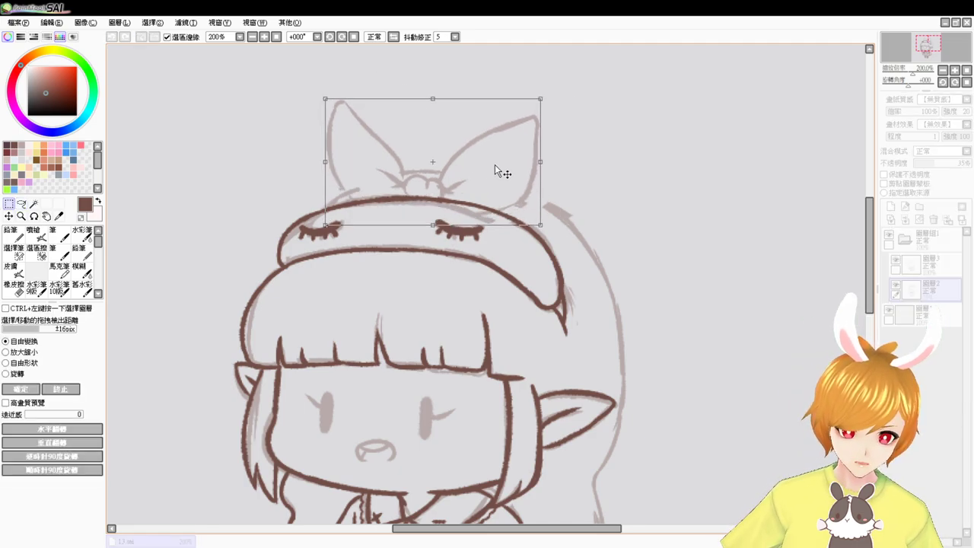
drag(581, 243, 562, 222)
drag(497, 195, 493, 179)
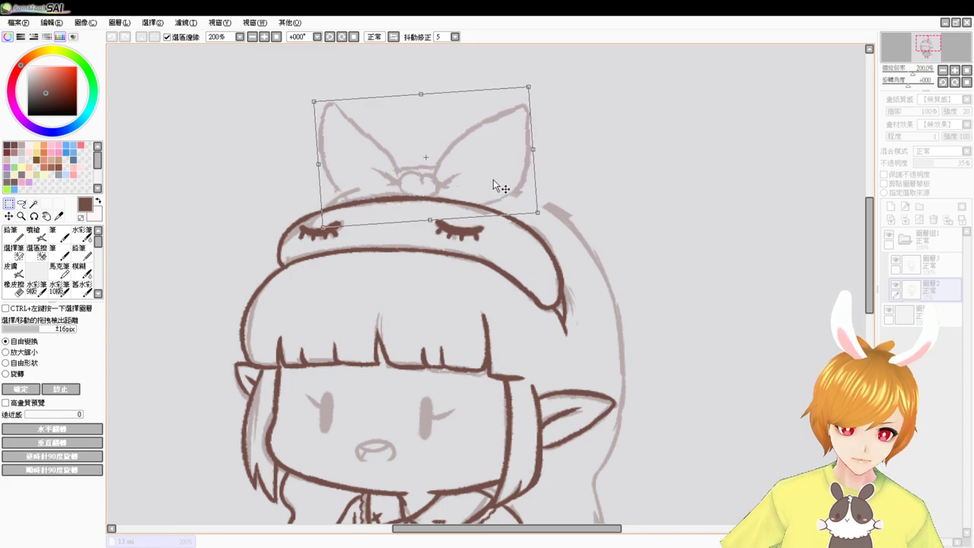
click(277, 37)
key(Return)
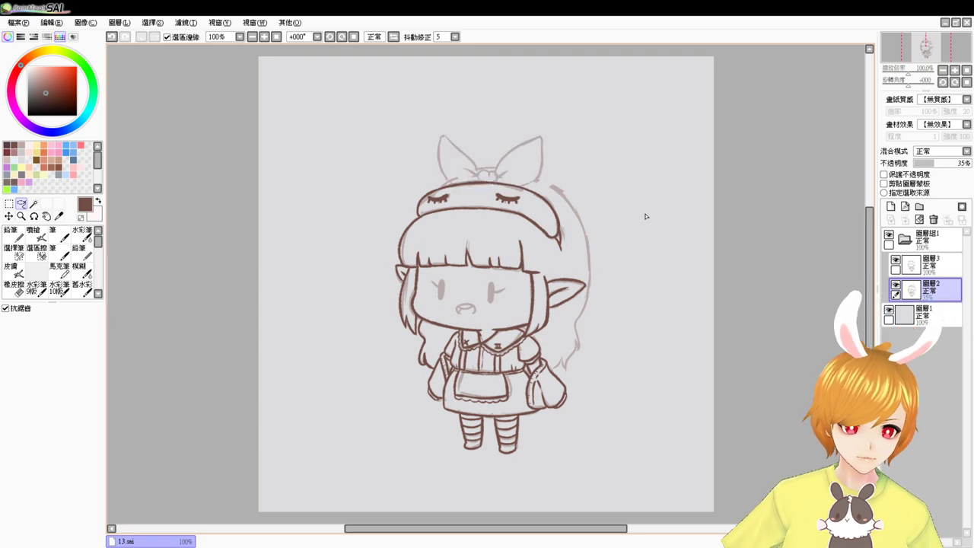
Return to line-art layer 圖層3 with the 噴槍 brush and ink the bow's round knot with its small inner fold
scroll(646, 229, up, 2)
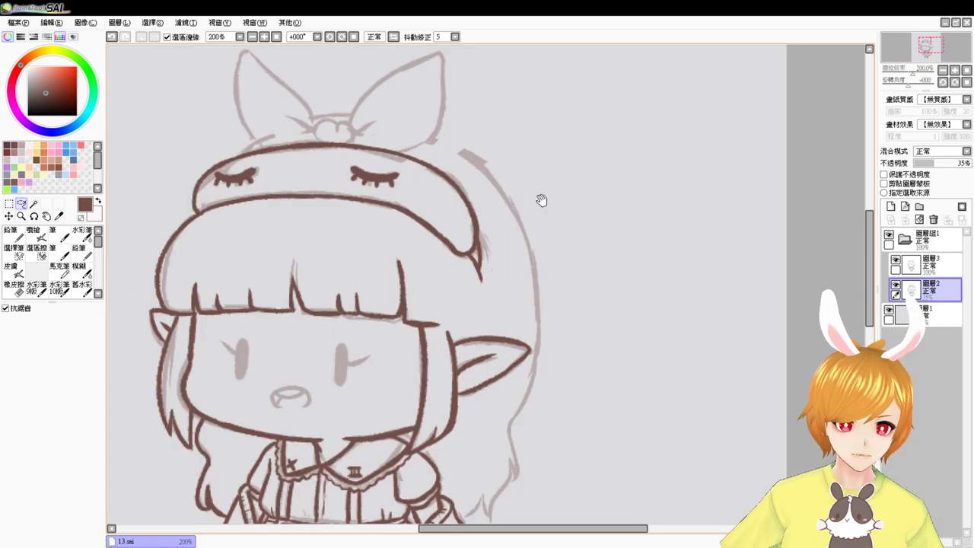
drag(541, 200, 582, 276)
click(34, 233)
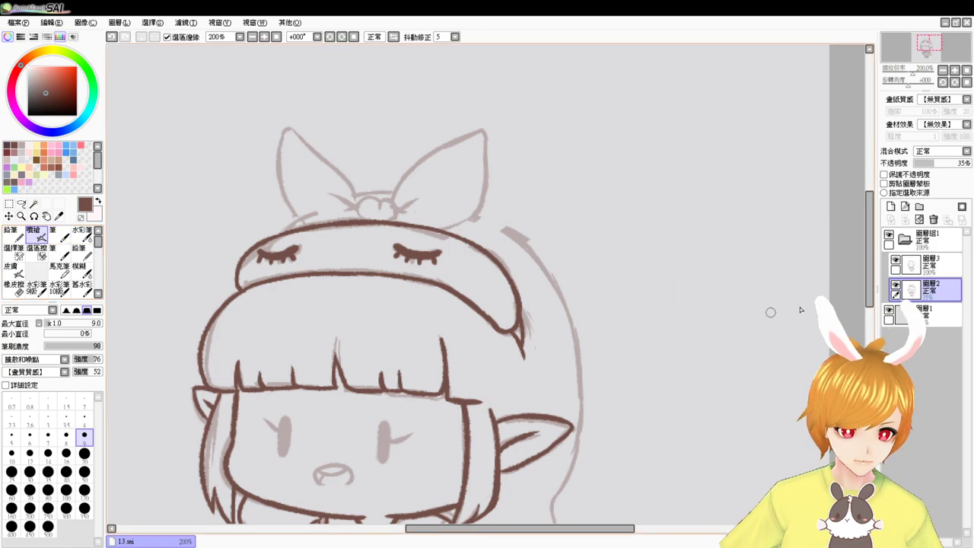
click(929, 271)
key(Page_Up)
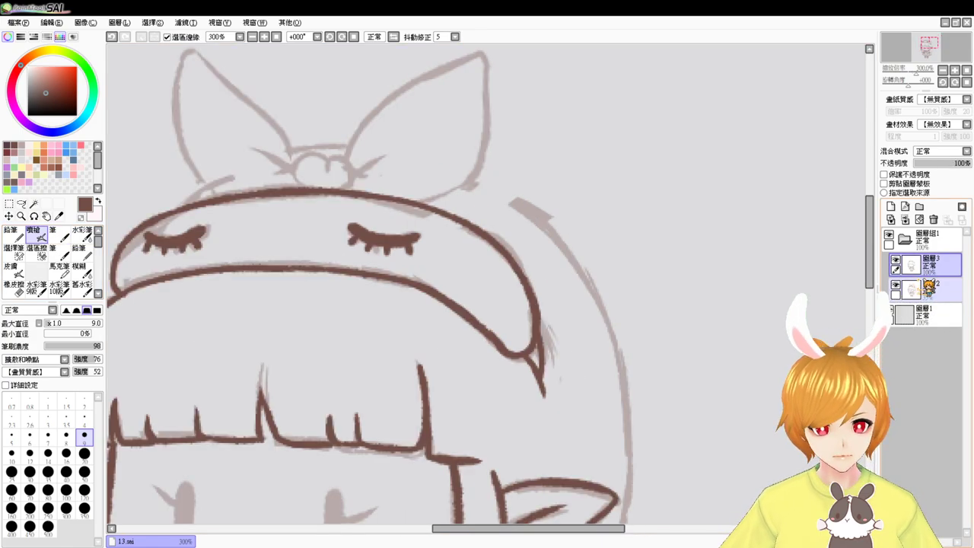
drag(486, 224, 508, 261)
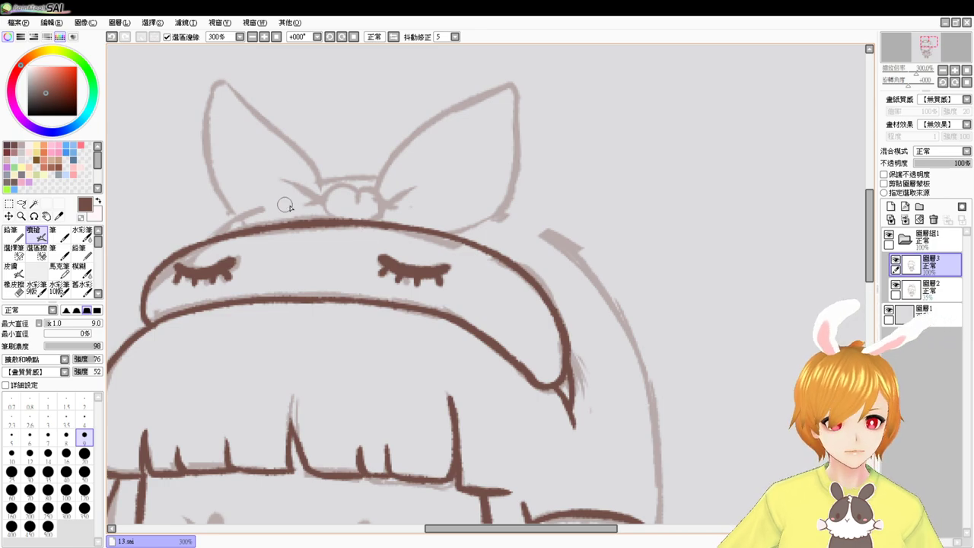
key(ctrl+z)
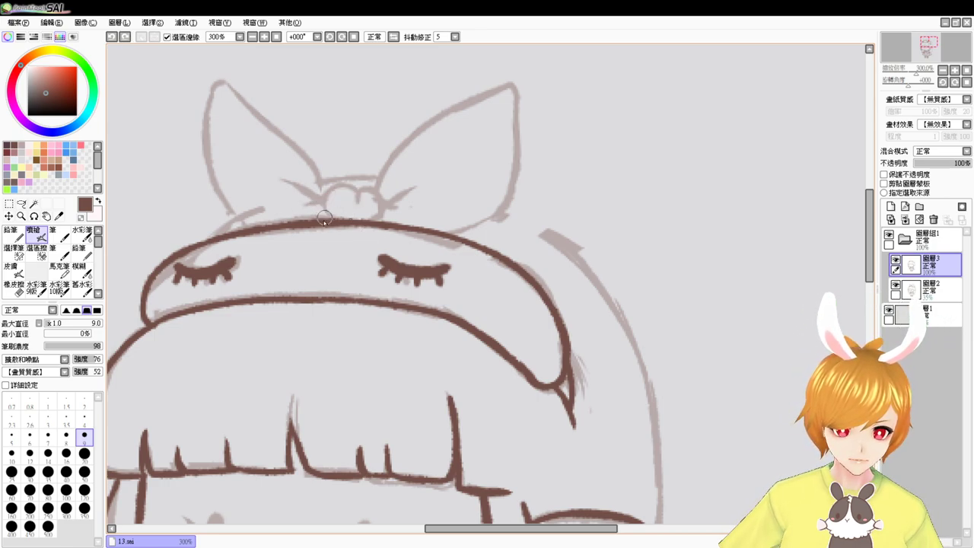
mouse_move(323, 222)
mouse_down()
mouse_move(353, 196)
mouse_move(374, 194)
mouse_move(345, 202)
mouse_up()
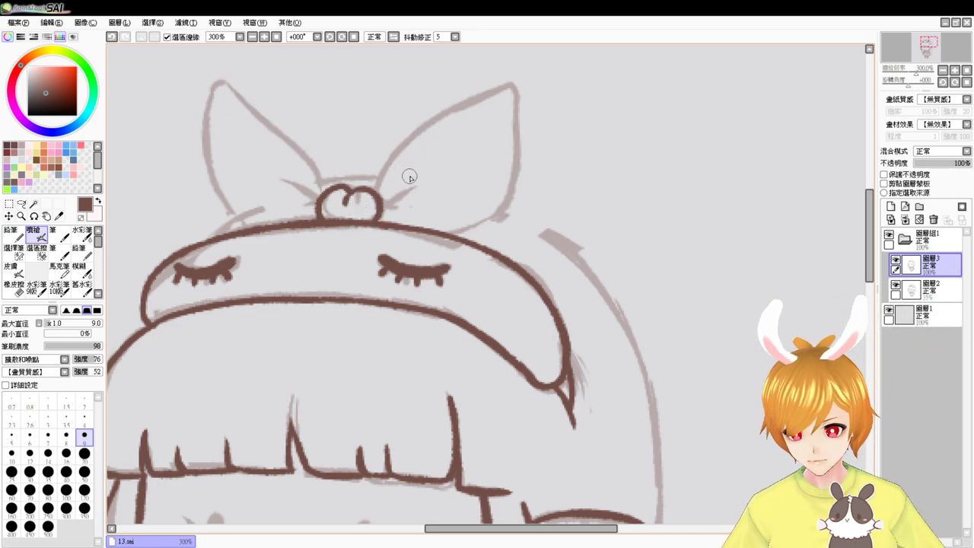
Ink the bow's right loop from the knot around its pointed tip down to the headband
mouse_move(374, 192)
mouse_down()
mouse_move(410, 144)
mouse_move(487, 98)
mouse_up()
key(ctrl+z)
mouse_move(375, 191)
mouse_down()
mouse_move(432, 122)
mouse_move(520, 91)
mouse_move(515, 146)
mouse_move(466, 225)
mouse_move(487, 213)
mouse_move(477, 221)
mouse_up()
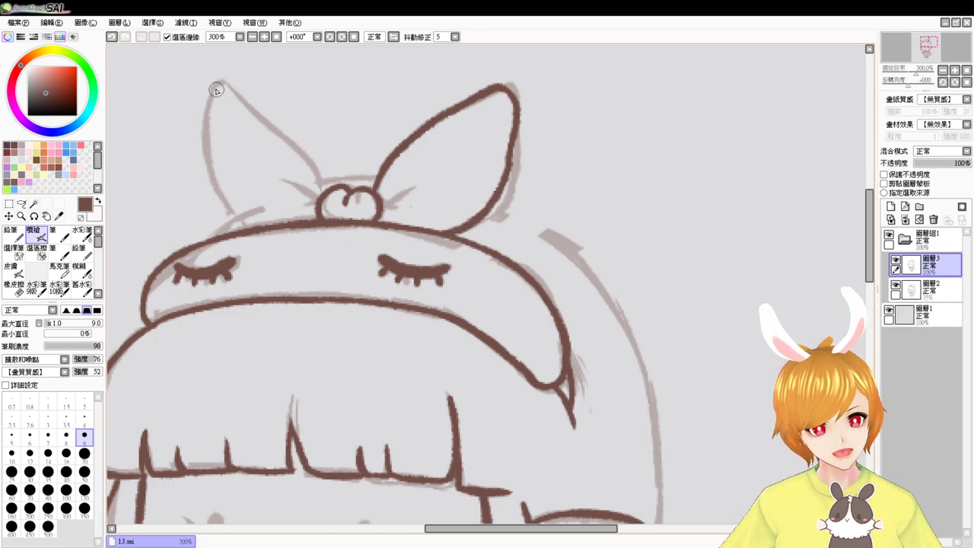
Ink the upper edge of the bow's left loop from near its tip down to the knot
mouse_move(210, 93)
mouse_down()
mouse_move(243, 98)
mouse_move(212, 92)
mouse_move(245, 101)
mouse_move(296, 140)
mouse_move(328, 191)
mouse_up()
key(ctrl+z)
key(ctrl+z)
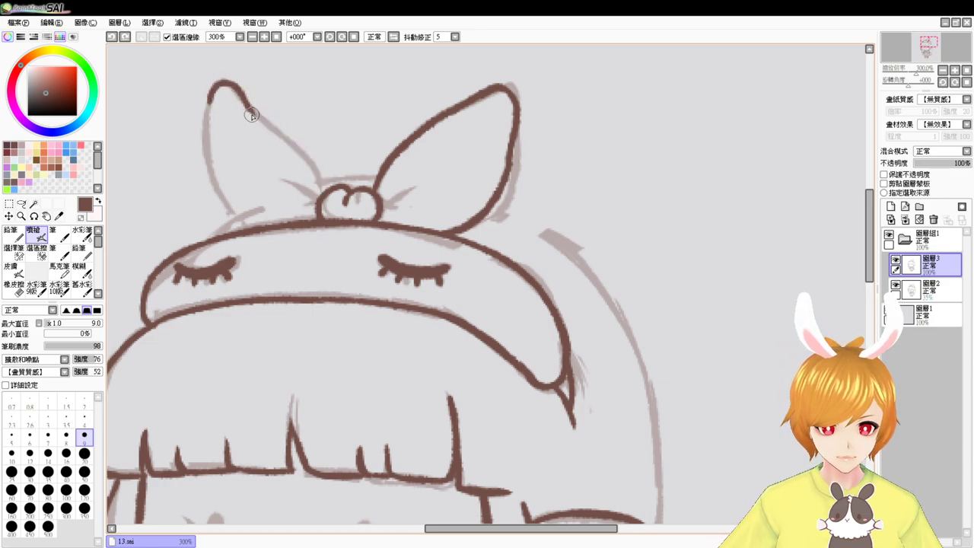
mouse_move(244, 104)
mouse_down()
mouse_move(294, 139)
mouse_move(326, 175)
mouse_up()
key(ctrl+z)
key(ctrl+z)
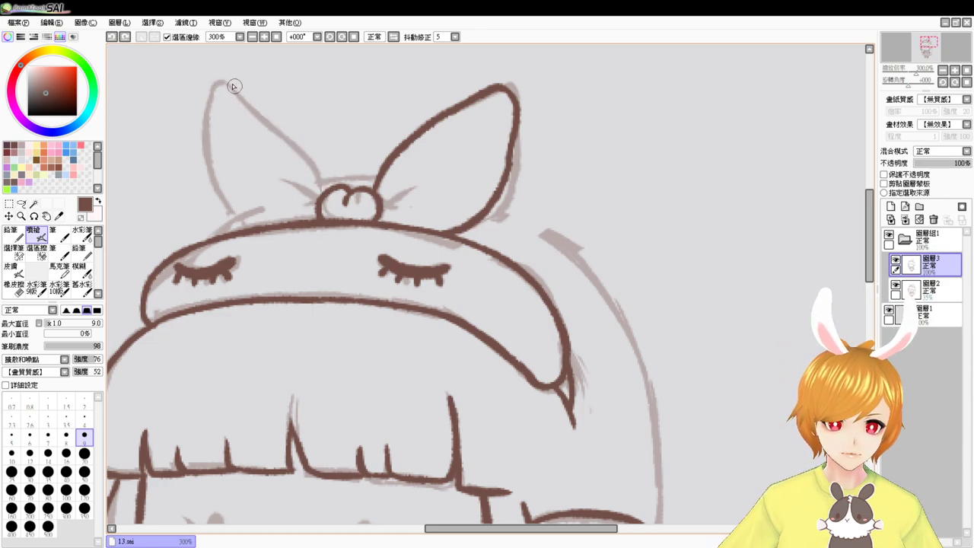
drag(228, 84, 329, 191)
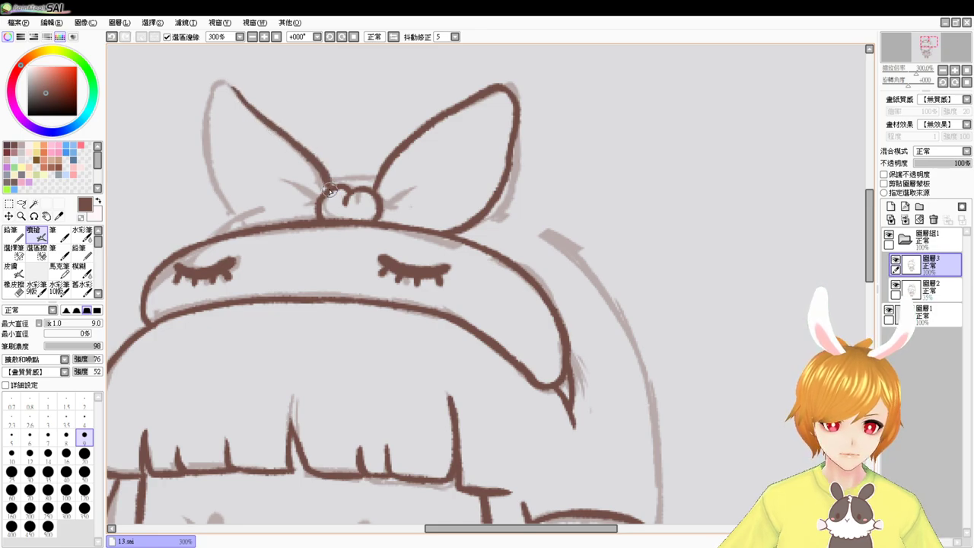
mouse_move(207, 97)
mouse_down()
mouse_move(246, 91)
mouse_move(209, 91)
mouse_move(238, 96)
mouse_move(200, 136)
mouse_move(229, 207)
mouse_up()
key(ctrl+z)
key(ctrl+z)
mouse_move(207, 96)
mouse_down()
mouse_move(208, 164)
mouse_move(228, 207)
mouse_up()
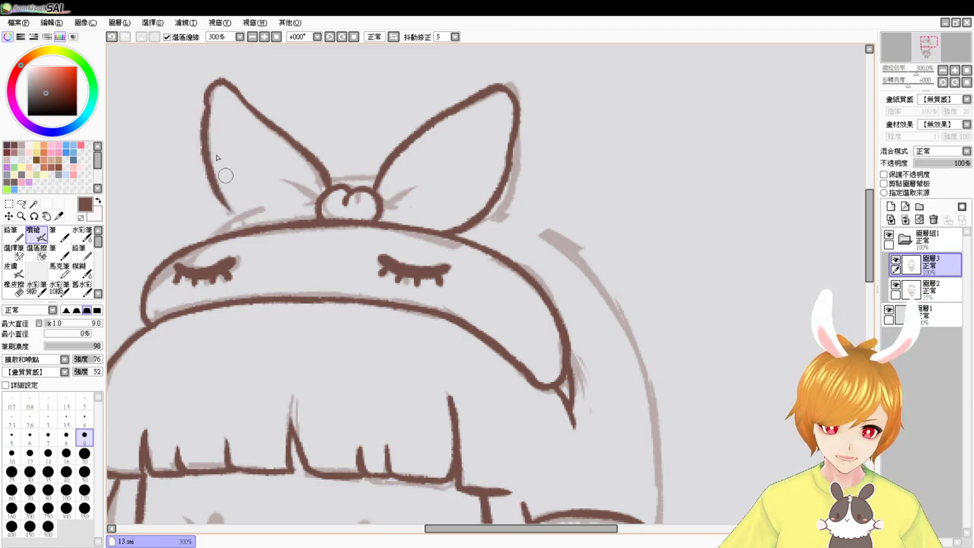
key(ctrl+z)
drag(206, 106, 234, 225)
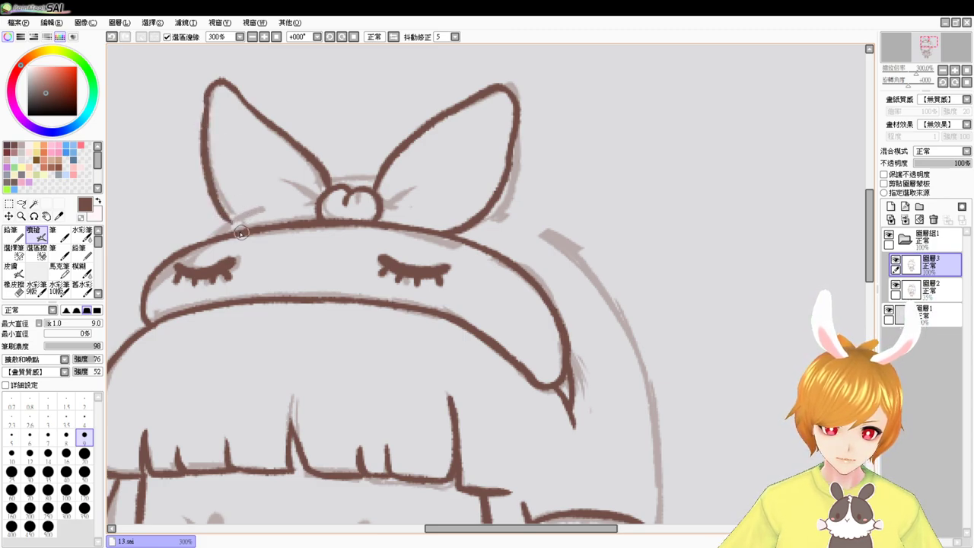
key(ctrl+z)
key(ctrl+z)
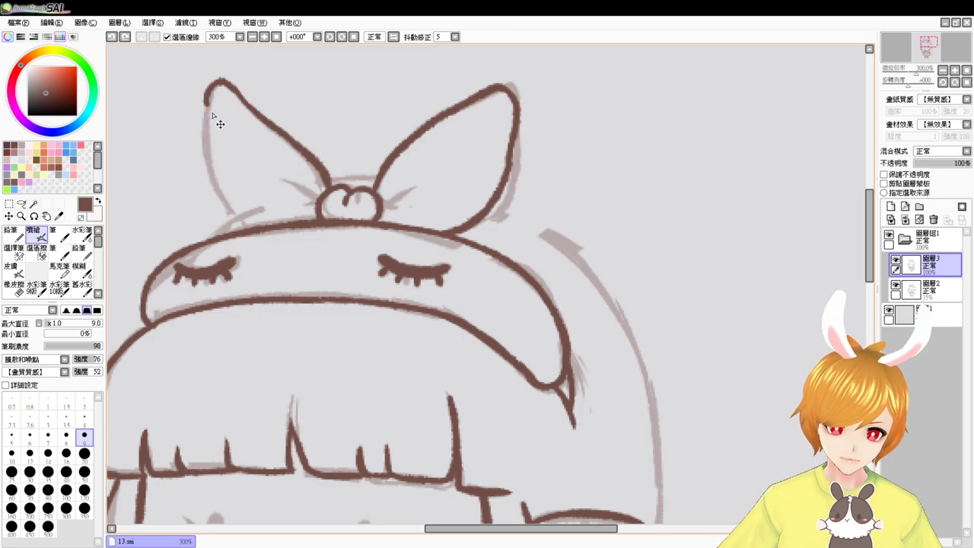
drag(206, 108, 228, 213)
key(ctrl+z)
key(ctrl+z)
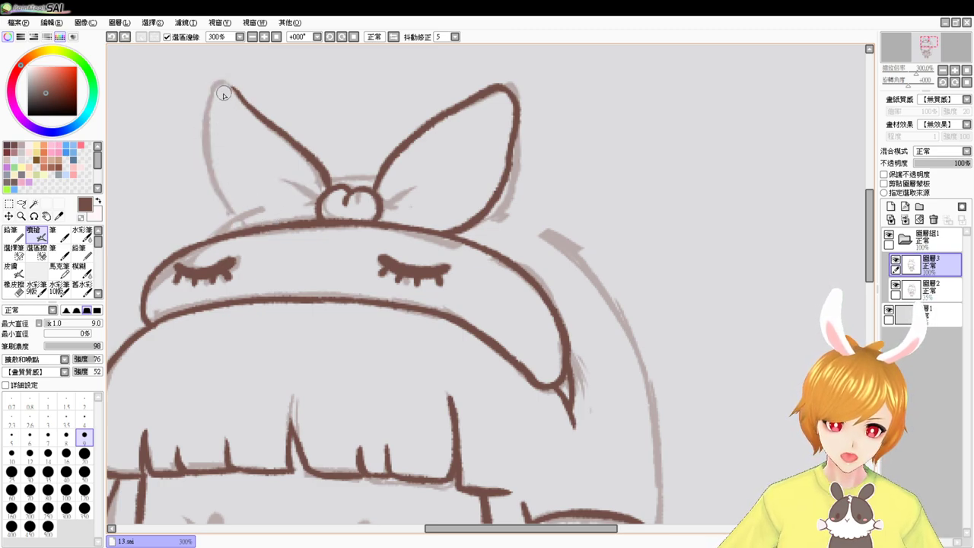
Ink the outer edge of the bow's left loop down to the headband and close its rounded tip
drag(216, 99, 251, 215)
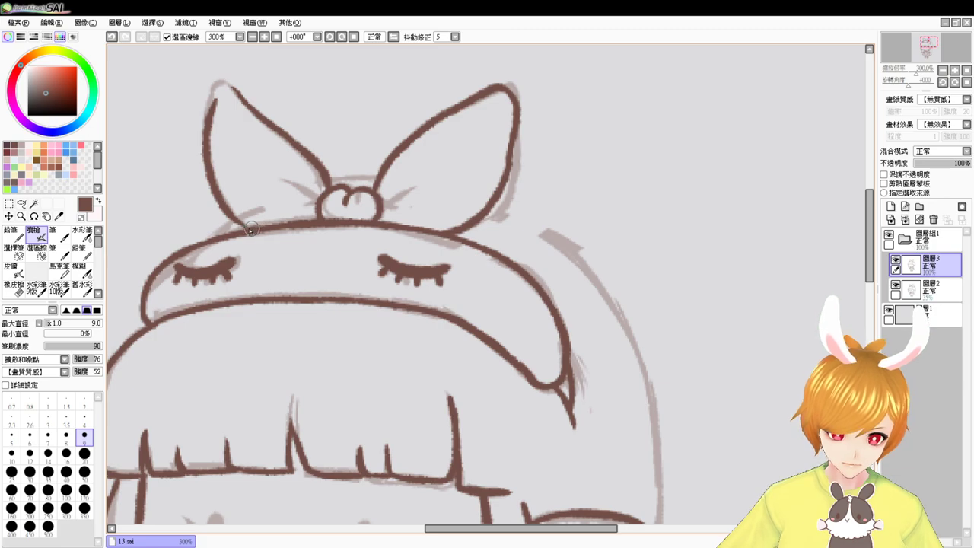
drag(216, 103, 234, 86)
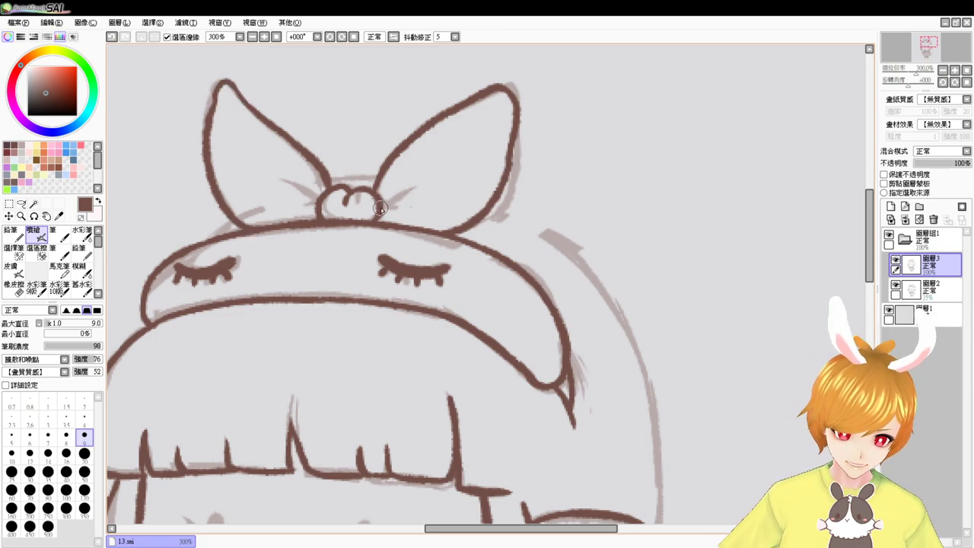
Add short tapered crease lines fanning out from both sides of the bow's knot into the loops
drag(380, 207, 414, 189)
key(ctrl+z)
key(ctrl+z)
key(ctrl+z)
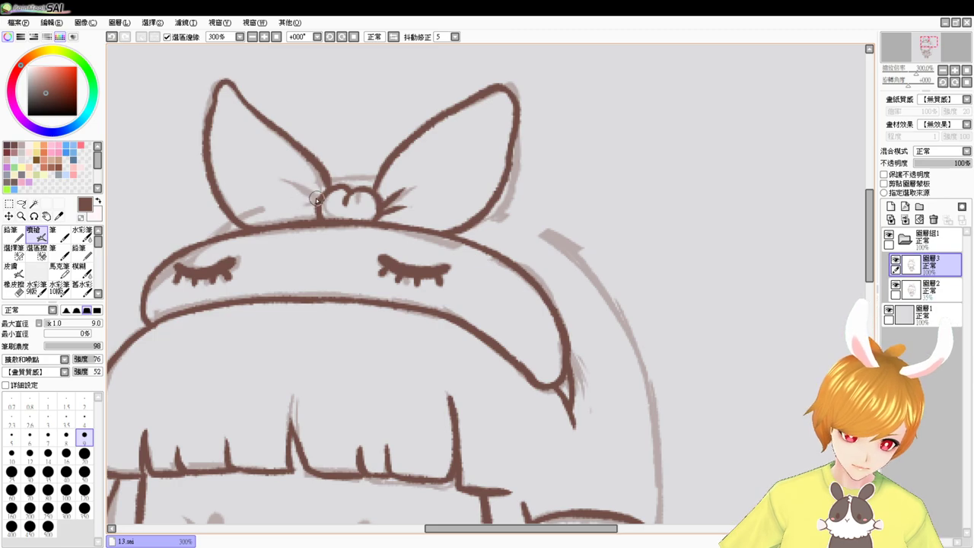
mouse_move(316, 200)
mouse_down()
mouse_move(270, 185)
mouse_move(283, 203)
mouse_move(320, 207)
mouse_move(290, 206)
mouse_move(289, 225)
mouse_move(322, 211)
mouse_up()
key(ctrl+z)
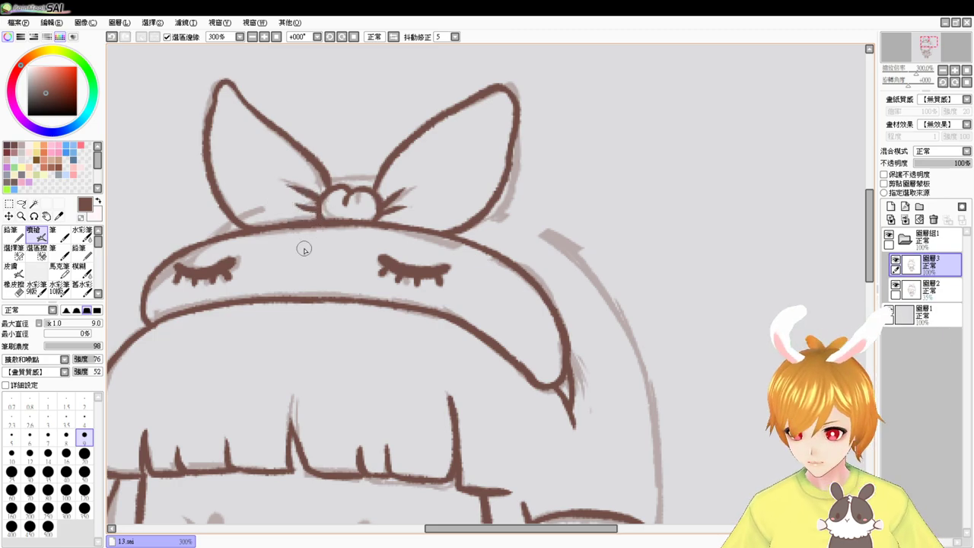
key(ctrl+z)
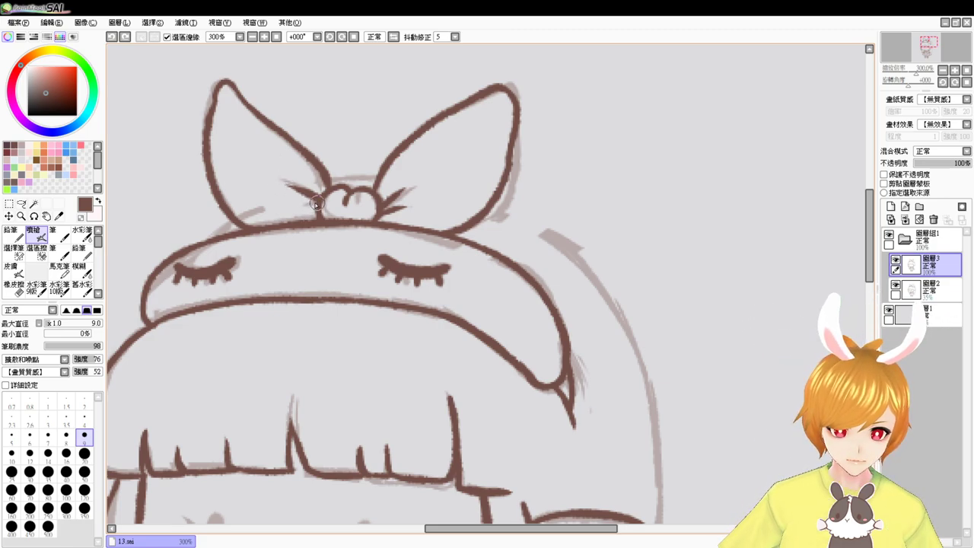
drag(317, 203, 295, 214)
key(ctrl+z)
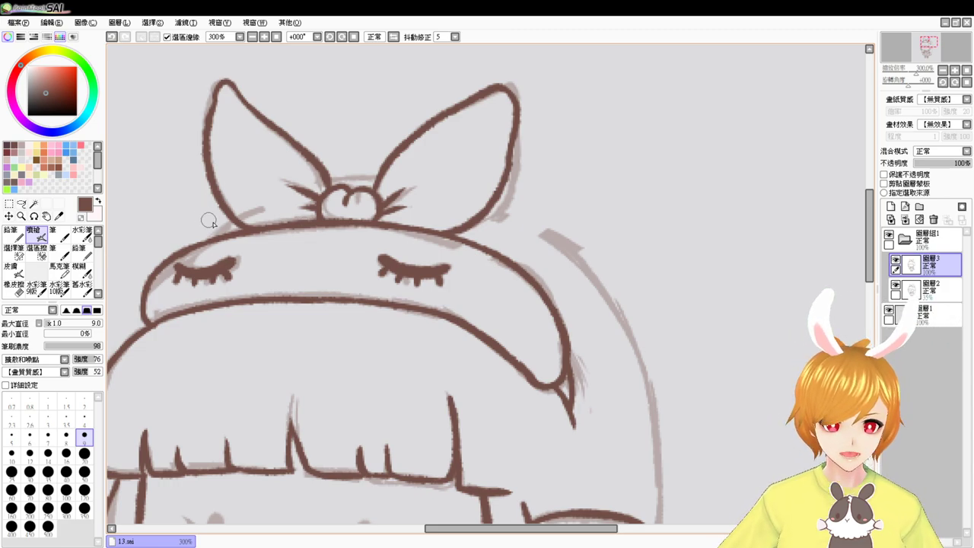
key(ctrl+z)
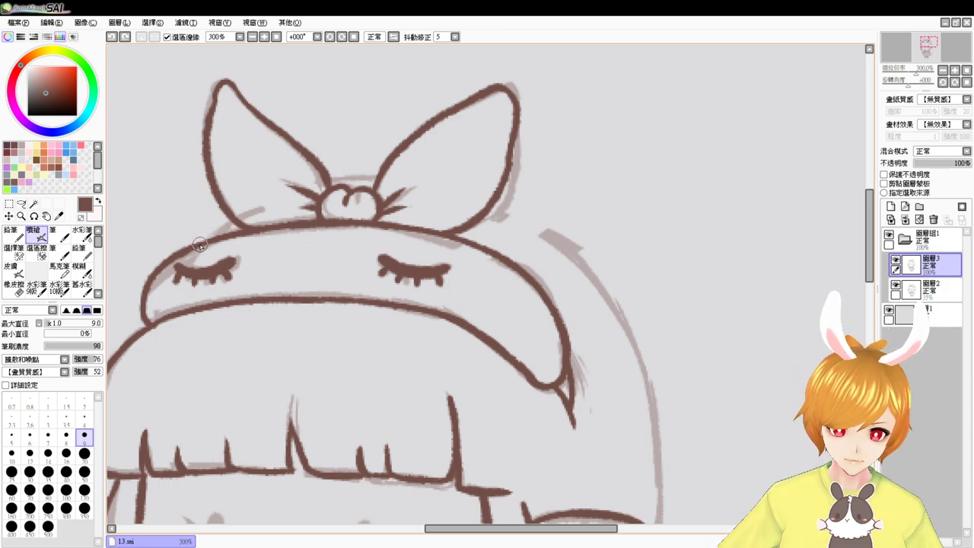
Ink the short head outline beside the bow's left loop and the line joining both loops above the knot
drag(200, 244, 233, 222)
key(ctrl+z)
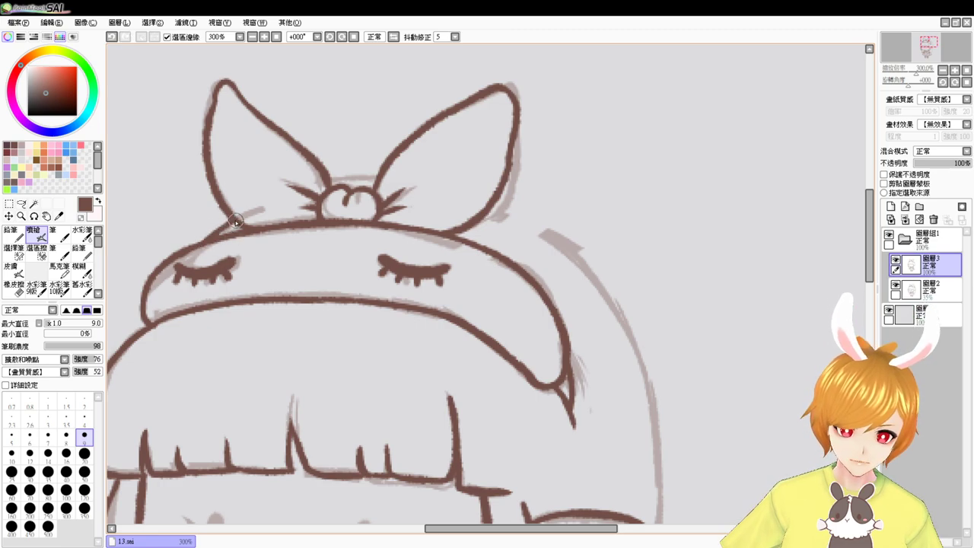
drag(329, 179, 382, 177)
key(ctrl+z)
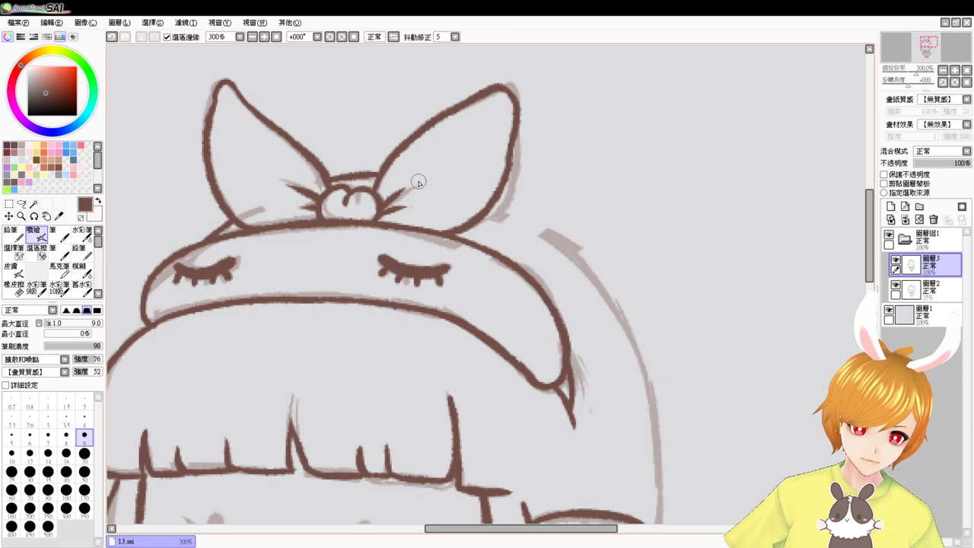
key(ctrl+z)
drag(325, 183, 383, 177)
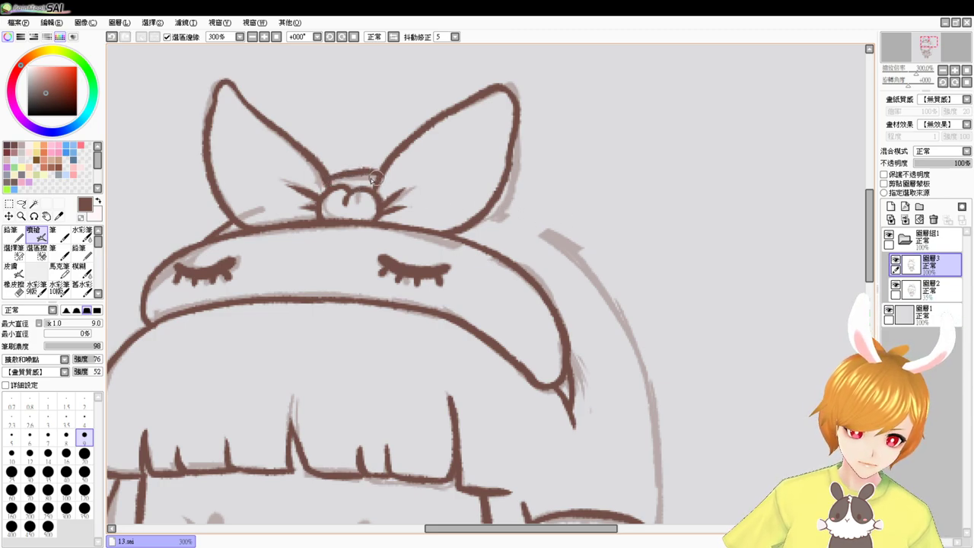
key(ctrl+z)
drag(325, 184, 379, 180)
key(ctrl+z)
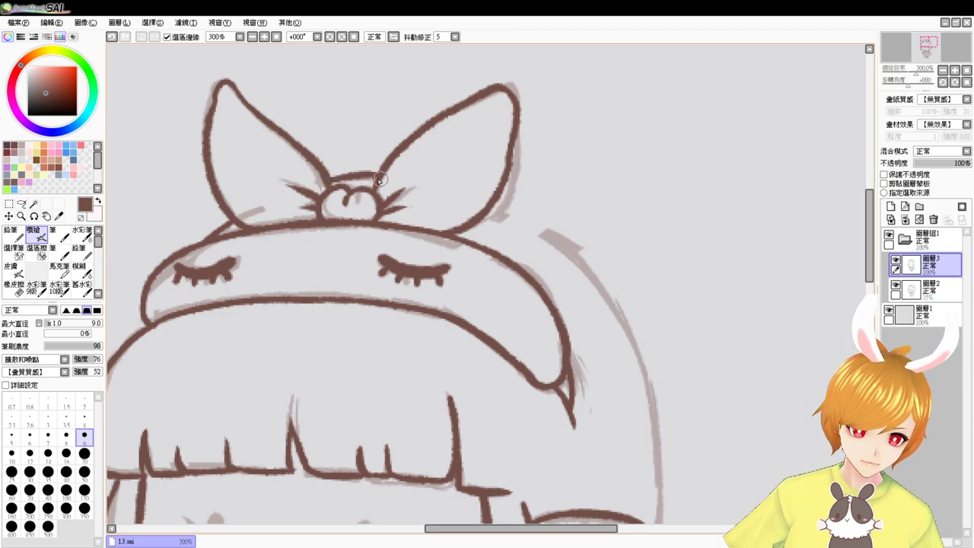
key(ctrl+z)
key(ctrl+y)
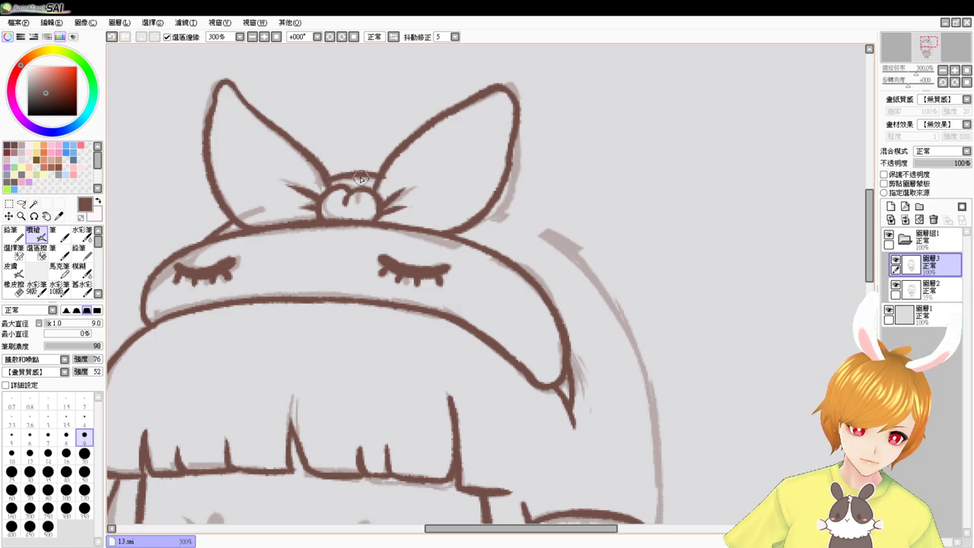
key(ctrl+z)
drag(324, 183, 385, 178)
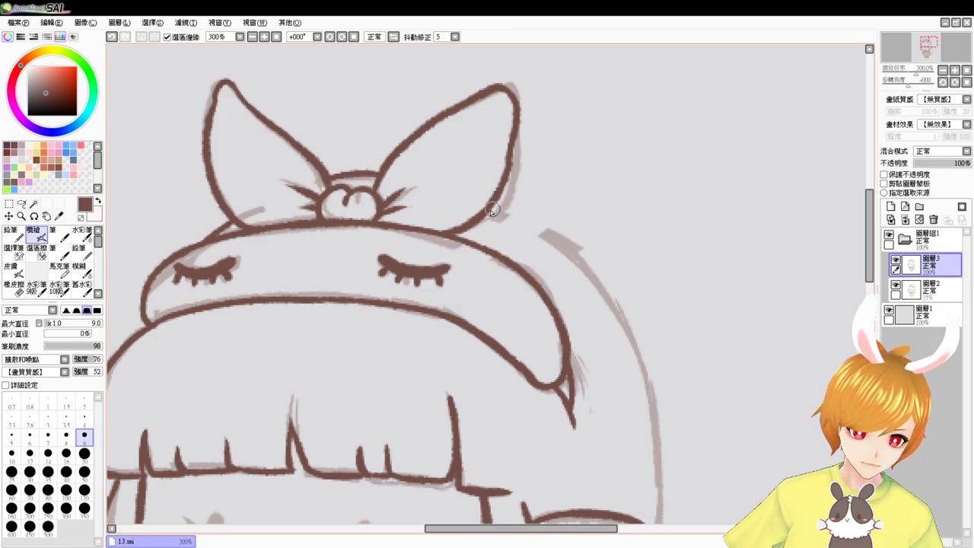
With brush size 11, ink the start of the back hair's outer outline, curving down from the bow's right loop
drag(493, 211, 548, 230)
key(ctrl+z)
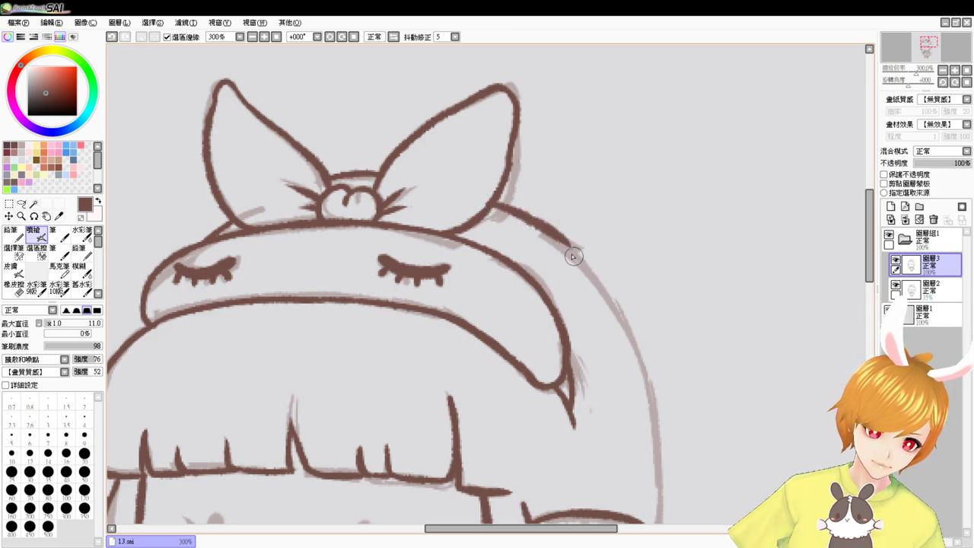
key(ctrl+z)
drag(493, 204, 545, 227)
key(ctrl+z)
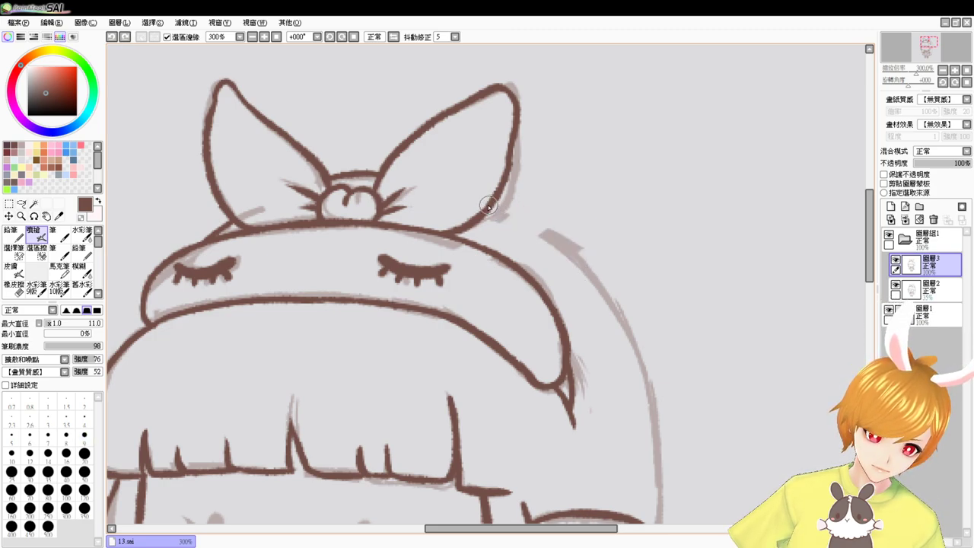
drag(488, 206, 583, 282)
key(ctrl+z)
drag(491, 206, 585, 277)
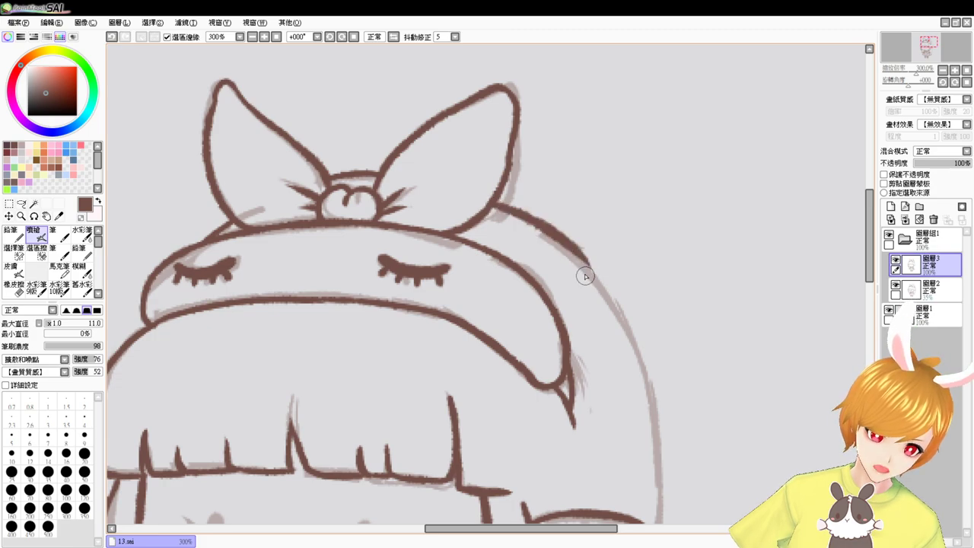
Continue the back hair's right outline along the sketch from the upper curve down to above the pointed ear
drag(703, 337, 663, 249)
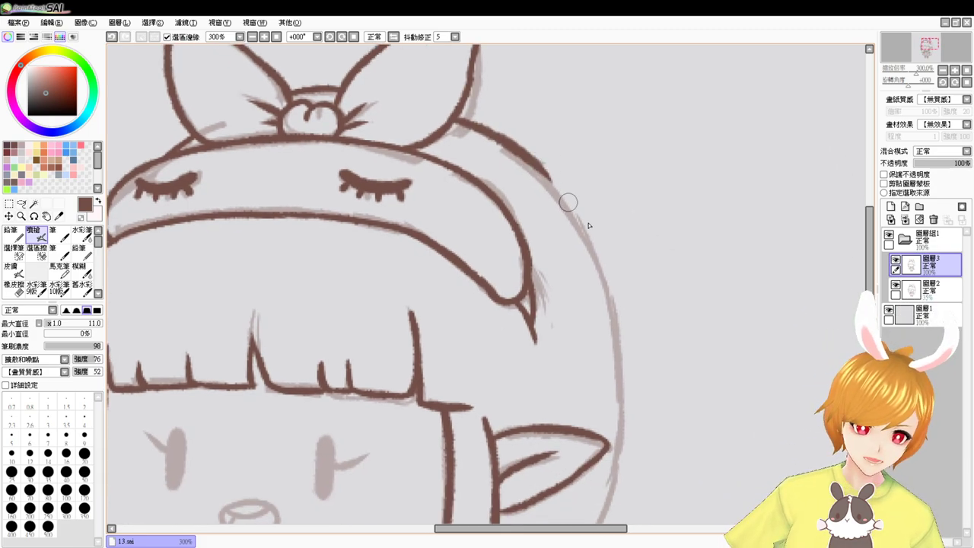
drag(552, 182, 624, 333)
key(ctrl+z)
mouse_move(553, 185)
mouse_down()
mouse_move(618, 312)
mouse_move(623, 383)
mouse_up()
key(ctrl+z)
drag(559, 188, 613, 387)
key(ctrl+z)
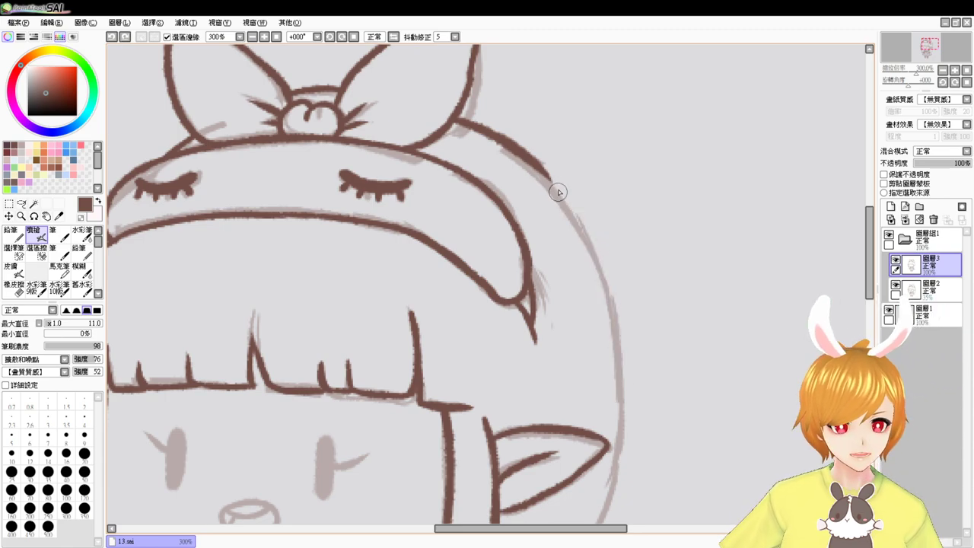
mouse_move(556, 184)
mouse_down()
mouse_move(623, 396)
mouse_move(567, 209)
mouse_move(609, 283)
mouse_move(623, 381)
mouse_up()
key(ctrl+z)
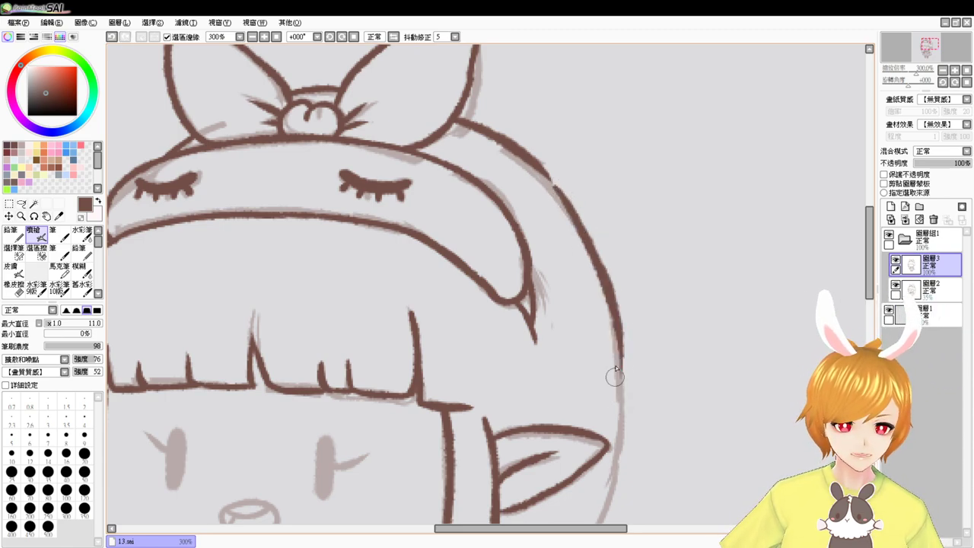
Extend the back hair's right outline down past the tip of the pointed ear, tapering inward
drag(720, 384, 715, 262)
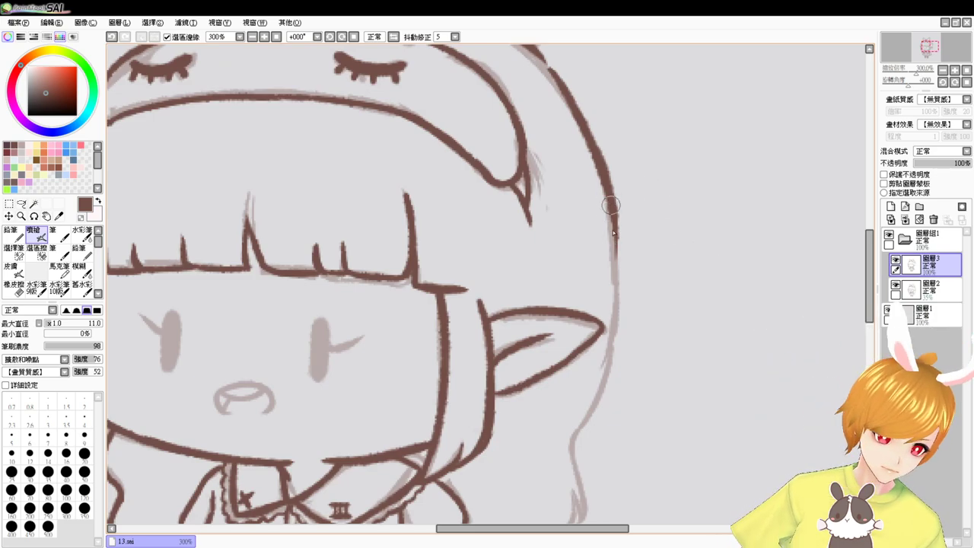
drag(614, 227, 591, 385)
key(ctrl+z)
drag(609, 219, 587, 402)
Draw over the gap in the back hair's upper right curve so its two strokes join smoothly
scroll(611, 259, up, 3)
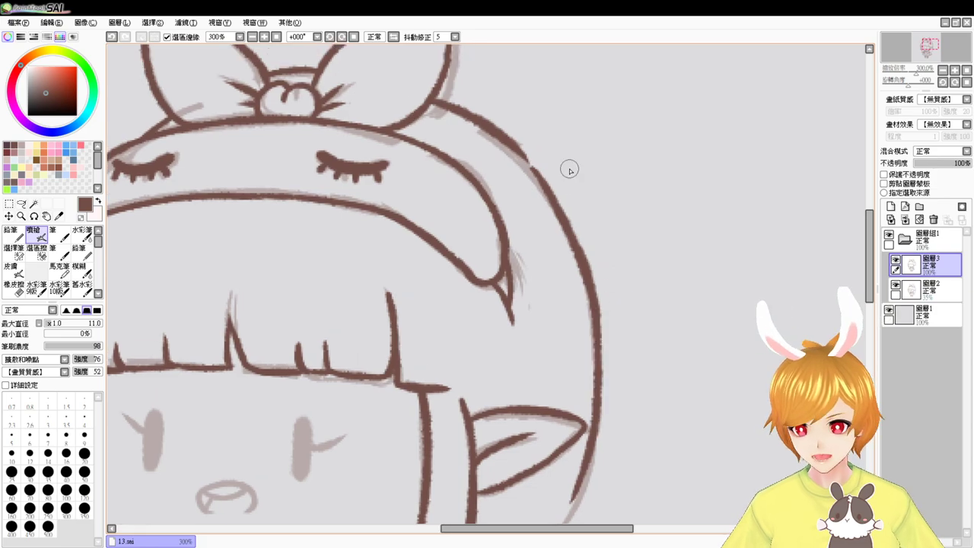
mouse_move(512, 147)
mouse_down()
mouse_move(545, 192)
mouse_move(537, 190)
mouse_move(514, 145)
mouse_move(551, 188)
mouse_move(553, 211)
mouse_move(509, 135)
mouse_move(558, 209)
mouse_up()
key(ctrl+z)
key(ctrl+z)
key(ctrl+z)
drag(515, 134, 553, 204)
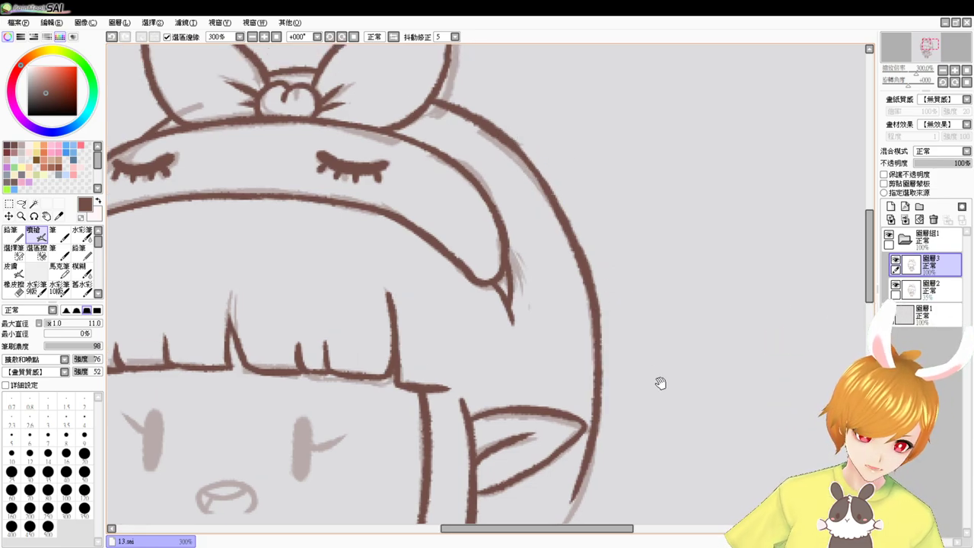
Ink the wavy lower right hair outline below the ear, with its pointed ends reaching the sleeve
drag(660, 383, 652, 250)
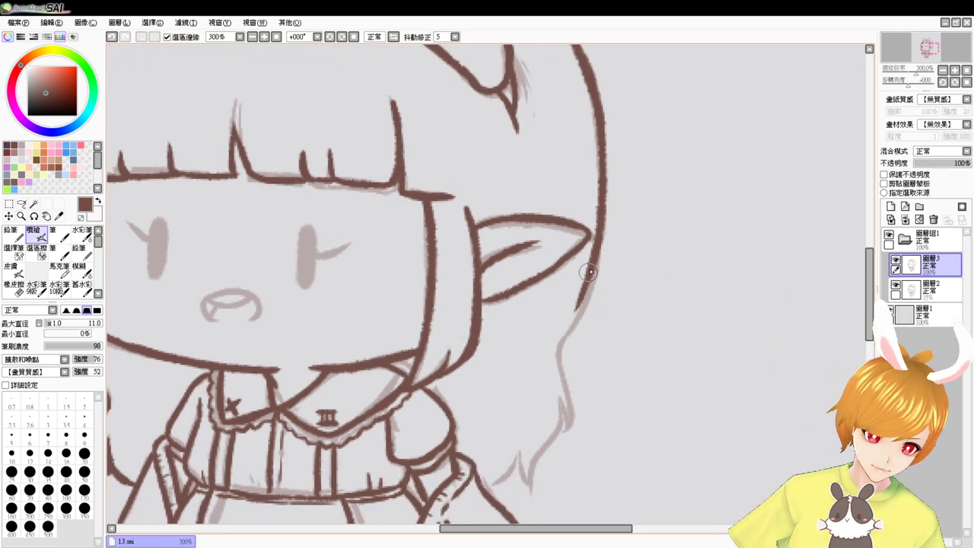
mouse_move(589, 272)
mouse_down()
mouse_move(565, 343)
mouse_move(564, 433)
mouse_move(597, 367)
mouse_up()
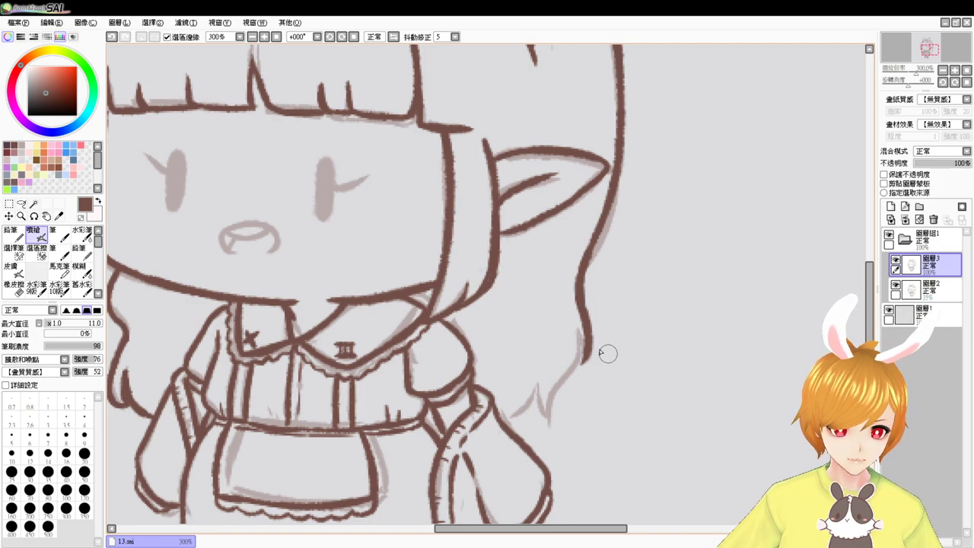
key(ctrl+z)
drag(577, 333, 583, 362)
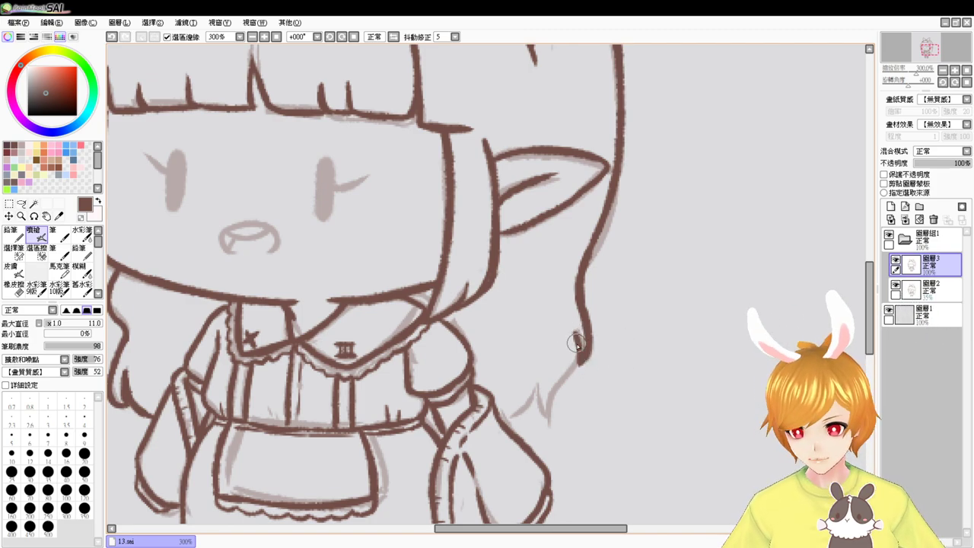
drag(580, 329, 557, 396)
key(ctrl+z)
mouse_move(580, 327)
mouse_down()
mouse_move(546, 413)
mouse_move(503, 428)
mouse_move(567, 360)
mouse_up()
key(ctrl+z)
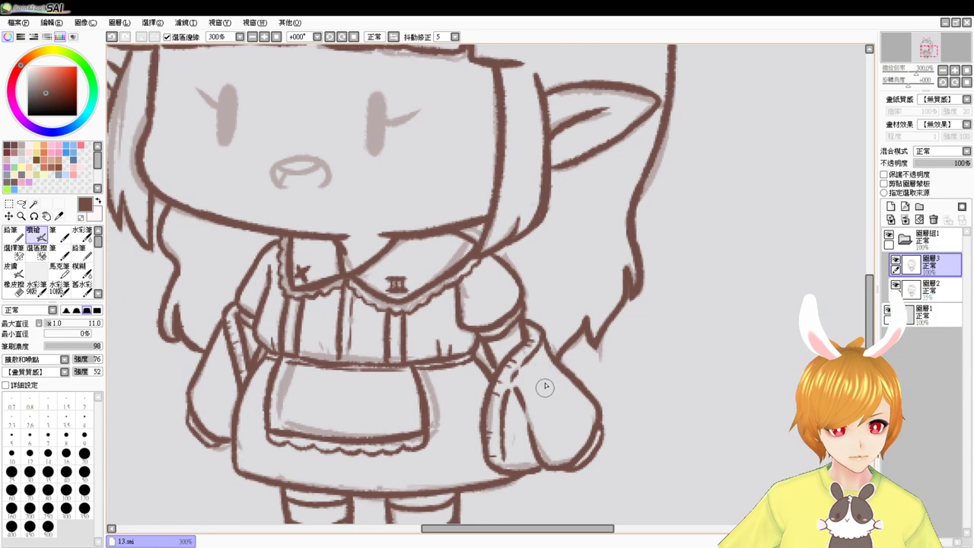
Ink the small open mouth over the face sketch, with its inner curve and the small pointed detail below
mouse_move(538, 198)
mouse_down()
mouse_move(579, 289)
mouse_move(538, 301)
mouse_up()
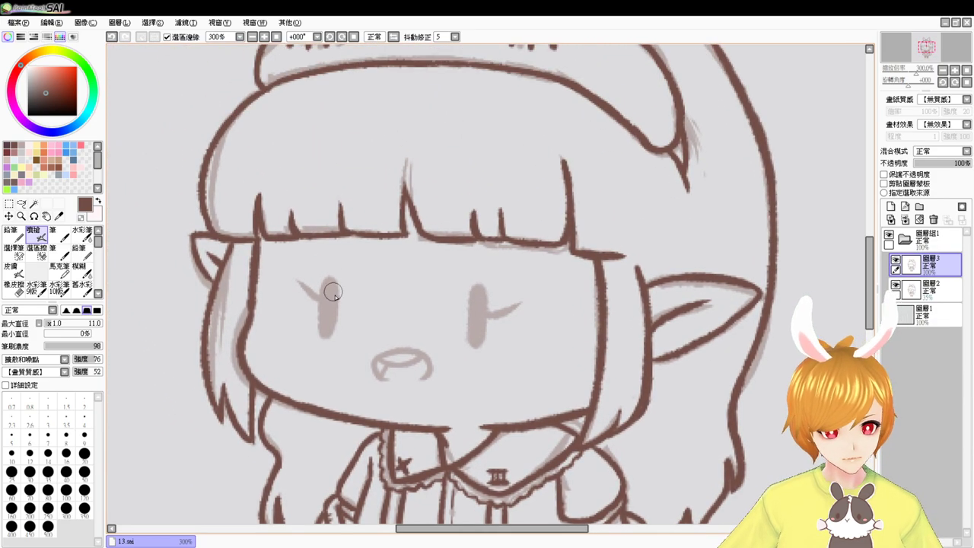
mouse_move(386, 378)
mouse_down()
mouse_move(434, 367)
mouse_move(423, 380)
mouse_move(406, 383)
mouse_move(419, 353)
mouse_move(436, 378)
mouse_move(396, 359)
mouse_move(422, 359)
mouse_move(424, 383)
mouse_up()
key(ctrl+z)
key(ctrl+z)
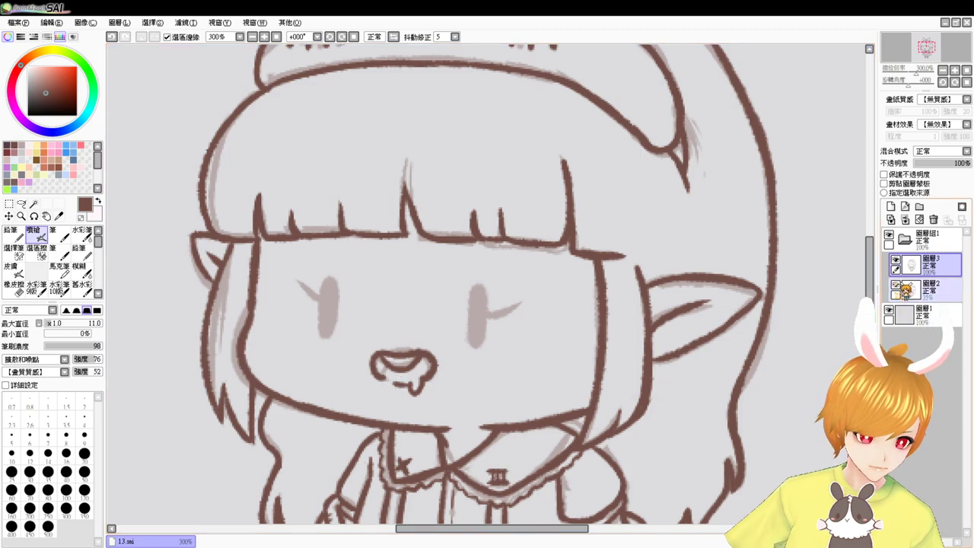
Try eyes drawn as arched outlines with a flat base line and small pupils, checking them against the sketch layer
click(896, 285)
click(897, 285)
mouse_move(303, 319)
mouse_down()
mouse_move(302, 306)
mouse_move(348, 322)
mouse_up()
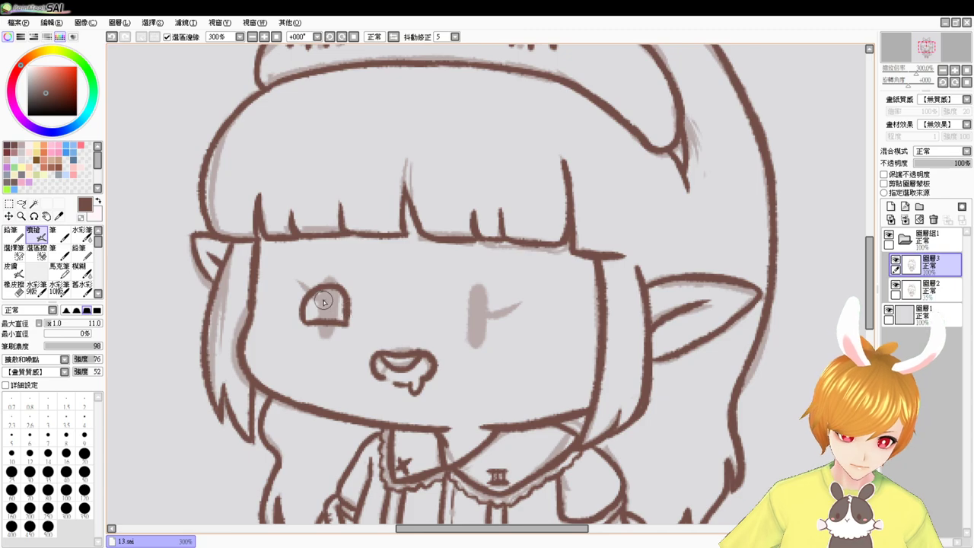
mouse_move(457, 332)
mouse_down()
mouse_move(458, 309)
mouse_move(500, 325)
mouse_move(491, 331)
mouse_up()
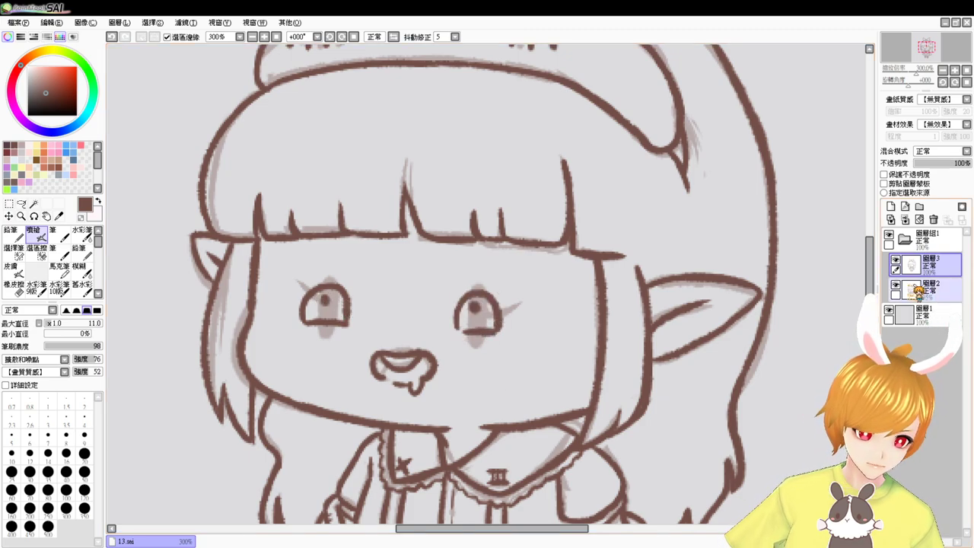
click(896, 285)
click(896, 285)
Undo the arched eyes and the old mouth, and re-ink the mouth with an upper arc, inner curve and small fang
key(ctrl+z)
key(ctrl+z)
key(ctrl+z)
key(ctrl+z)
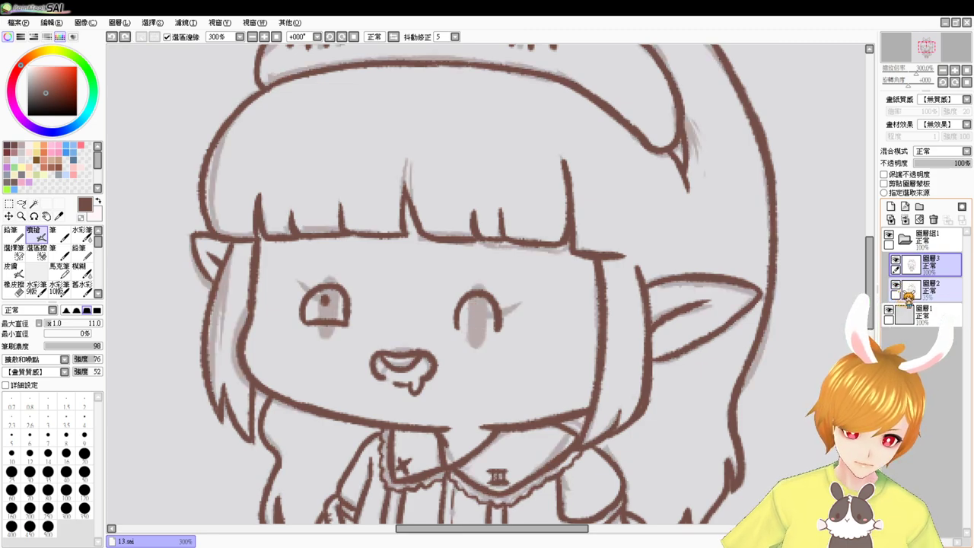
key(ctrl+z)
key(ctrl+z)
key(ctrl+z)
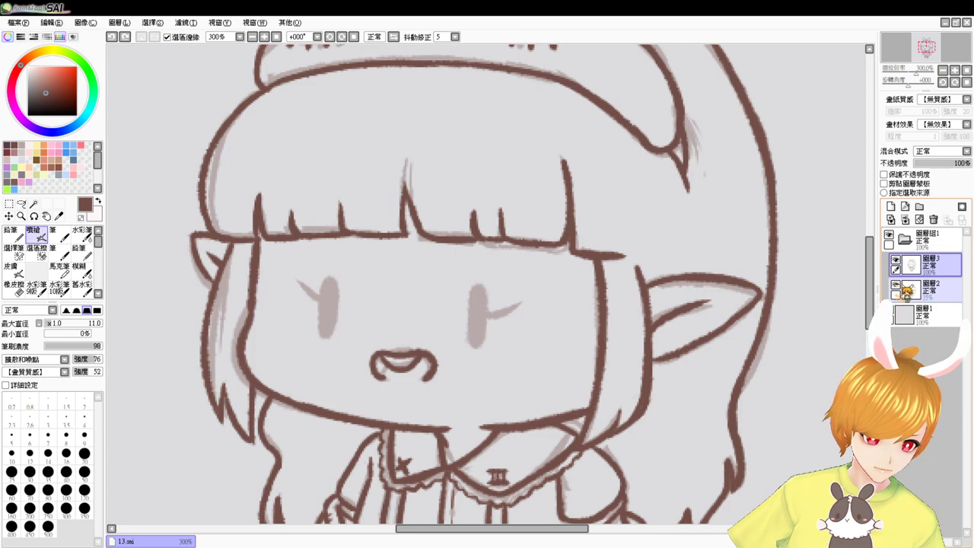
key(ctrl+z)
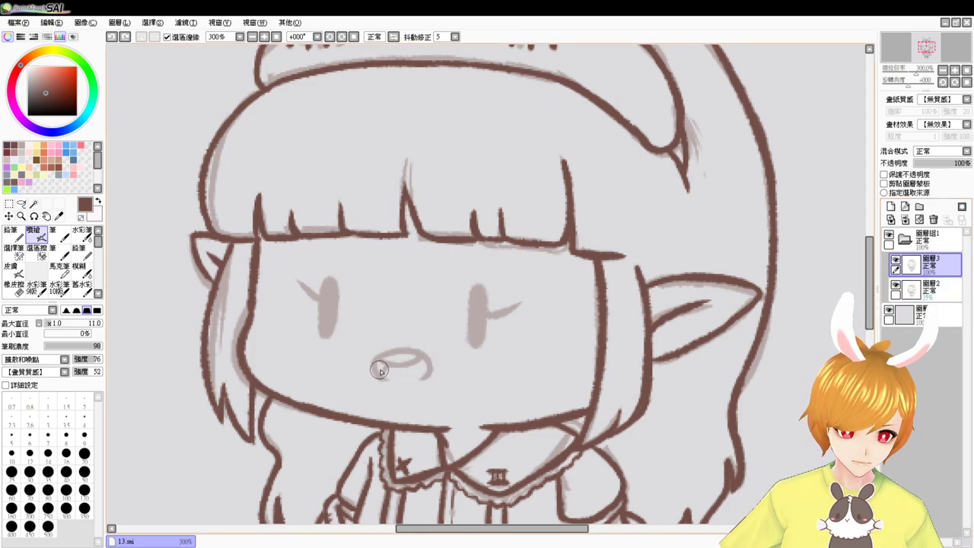
mouse_move(386, 378)
mouse_down()
mouse_move(408, 349)
mouse_move(421, 381)
mouse_move(416, 366)
mouse_move(428, 358)
mouse_move(396, 365)
mouse_move(425, 356)
mouse_move(391, 376)
mouse_up()
key(ctrl+z)
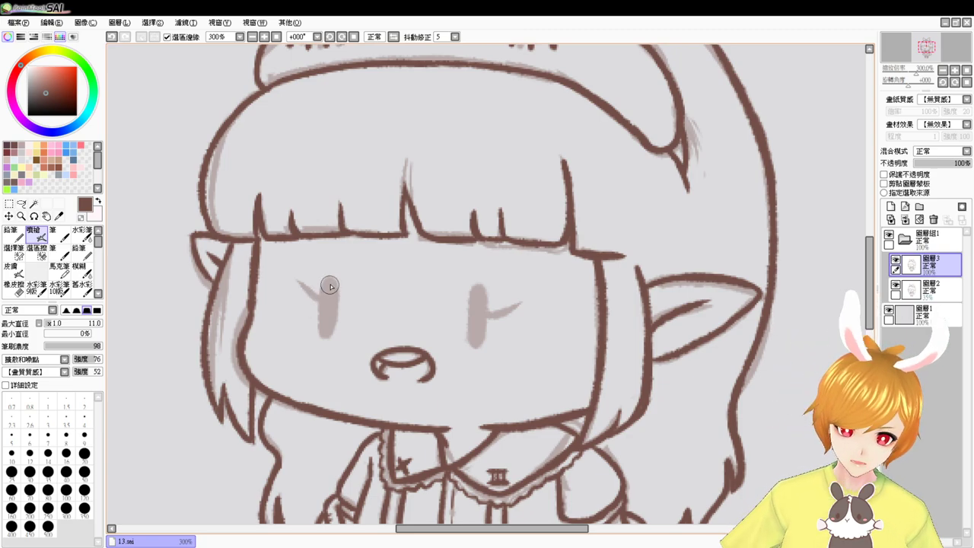
Fill in both eyes as narrow solid upright ovals over the sketched eyes, redoing the right one until its shape fits
drag(330, 286, 325, 327)
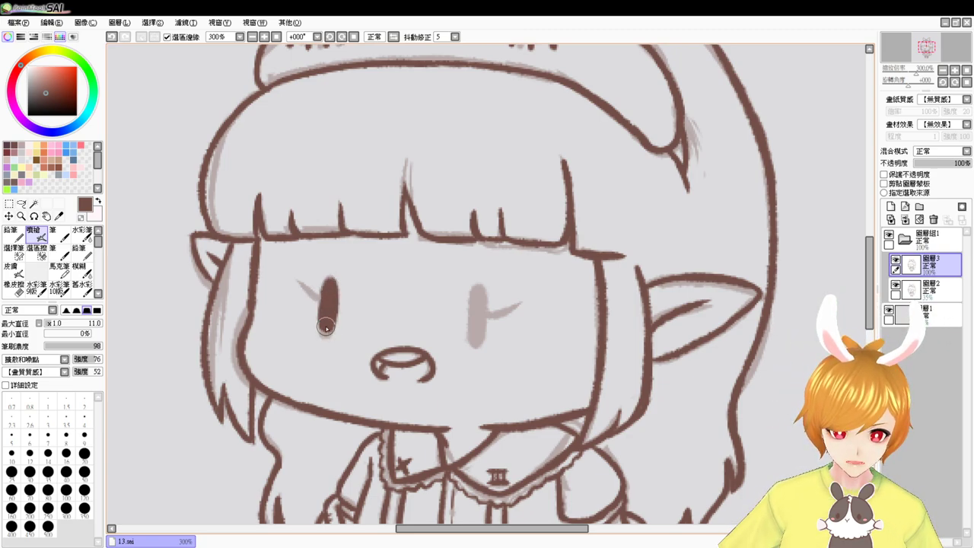
mouse_move(473, 315)
mouse_down()
mouse_move(473, 338)
mouse_move(475, 304)
mouse_move(473, 335)
mouse_move(479, 319)
mouse_up()
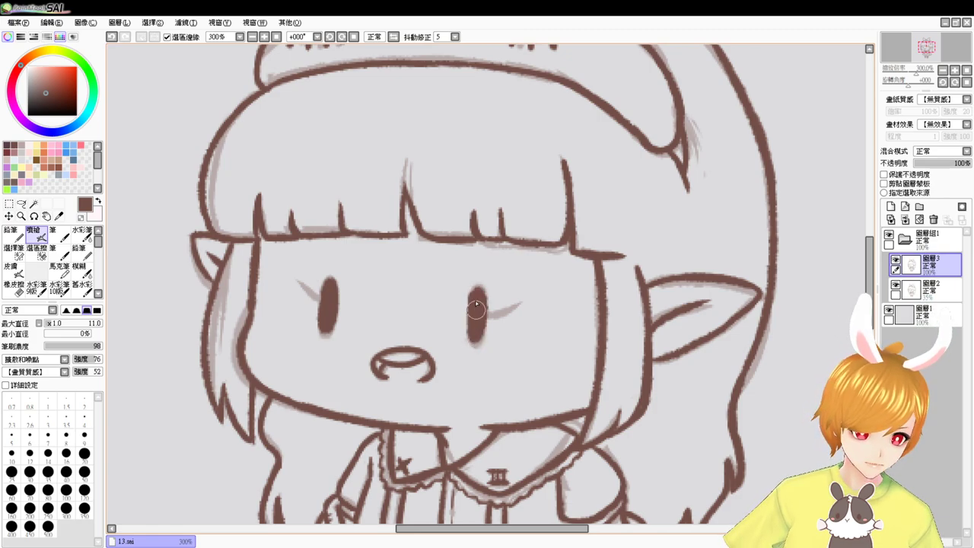
key(ctrl+z)
key(ctrl+z)
key(ctrl+z)
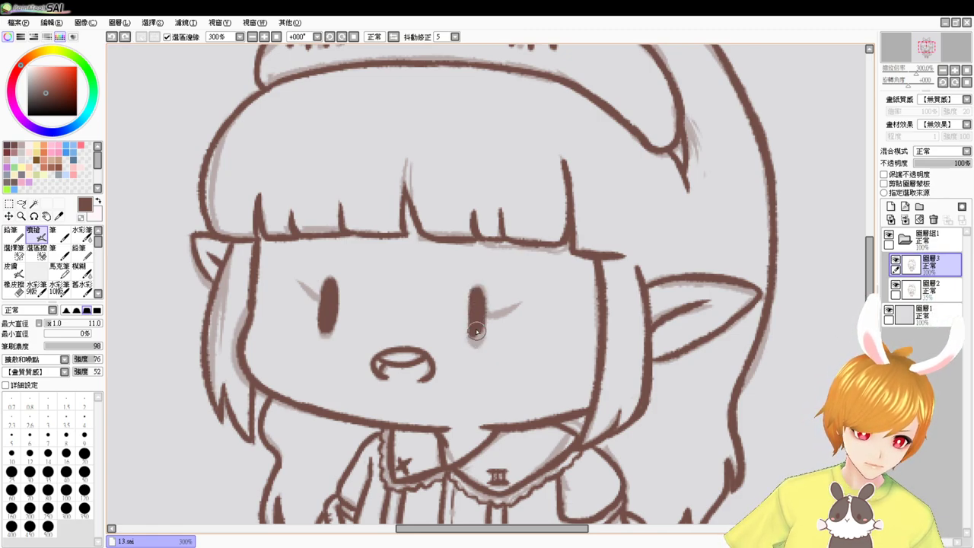
mouse_move(476, 331)
mouse_down()
mouse_move(477, 306)
mouse_move(472, 323)
mouse_up()
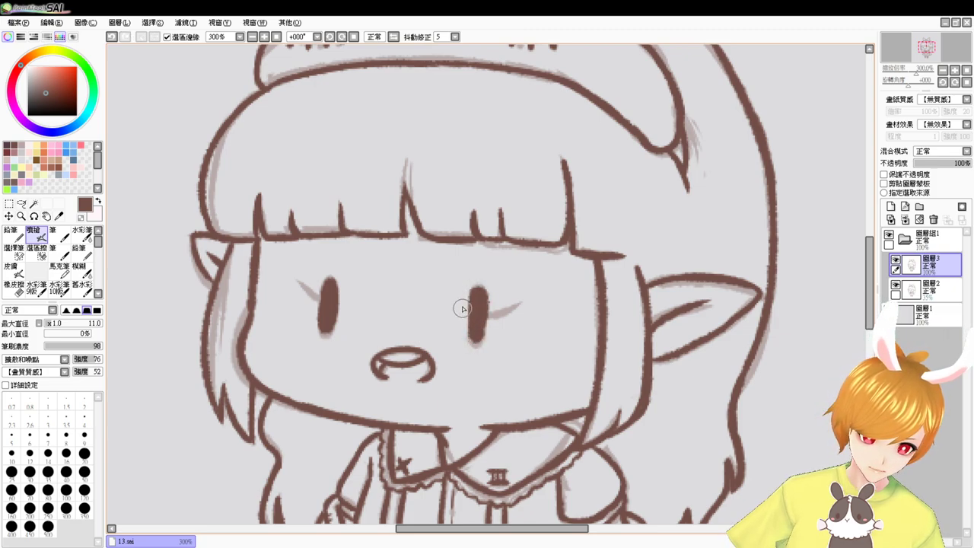
key(ctrl+z)
key(ctrl+z)
key(ctrl+z)
drag(478, 292, 476, 333)
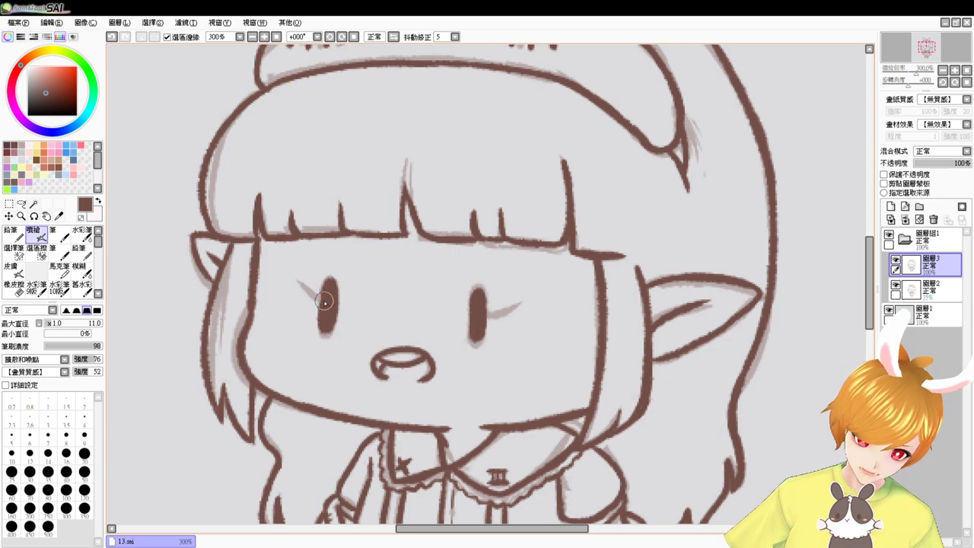
Try short outward-pointing lashes at the outer side of each oval eye, comparing them with the sketch layer hidden
key(ctrl+z)
drag(326, 305, 295, 286)
key(ctrl+z)
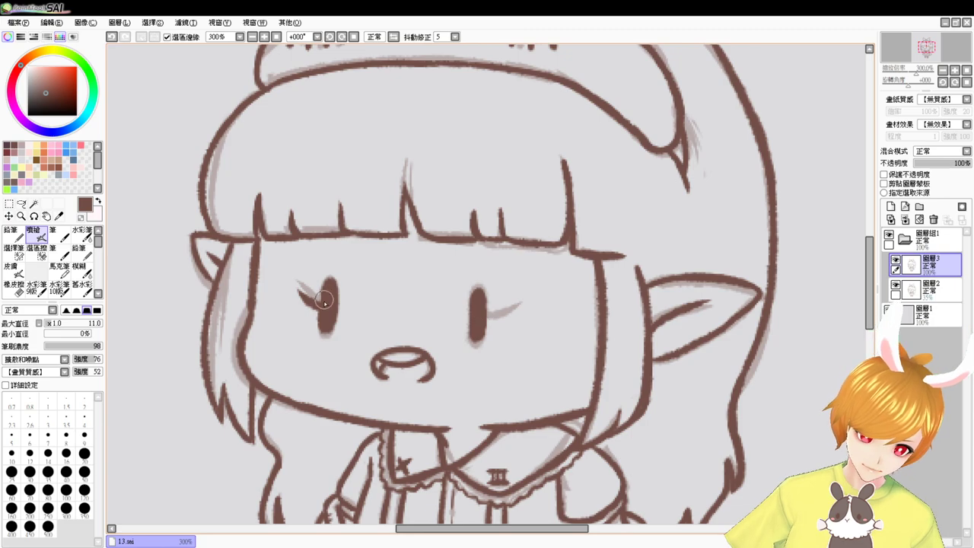
key(ctrl+z)
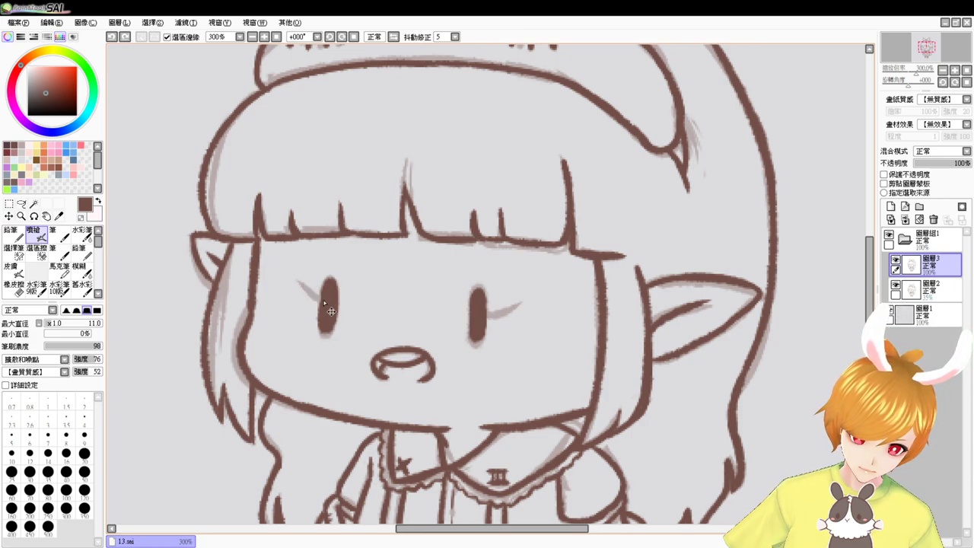
drag(320, 304, 301, 286)
key(ctrl+z)
key(ctrl+z)
drag(480, 320, 514, 305)
click(895, 285)
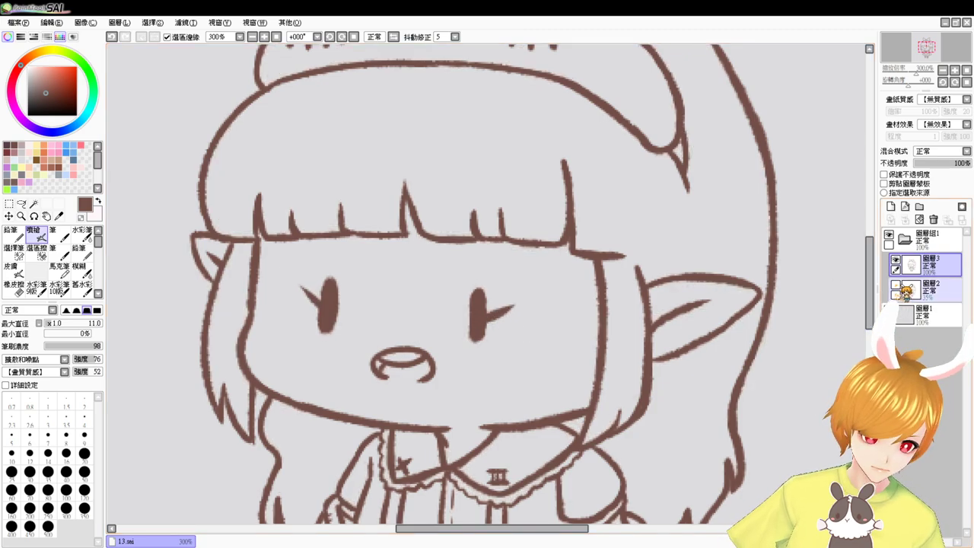
click(898, 286)
key(ctrl+z)
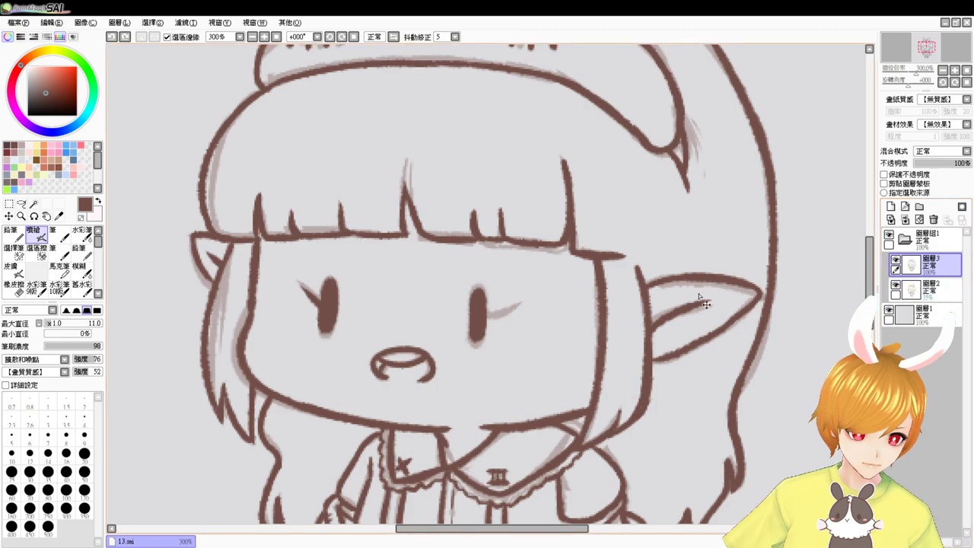
key(ctrl+z)
Try lashes slanting up to the left from the top of both oval eyes, with the sketch layer hidden
drag(325, 285, 308, 268)
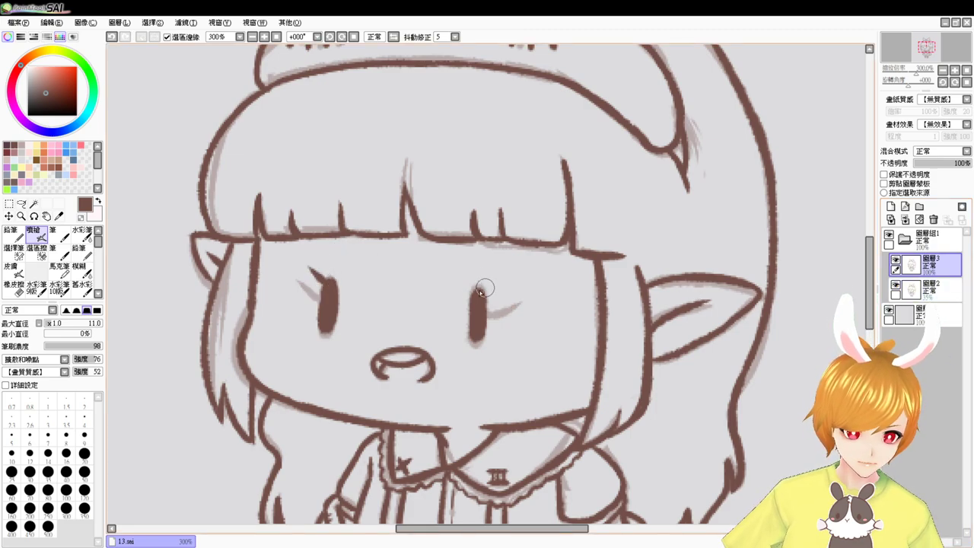
drag(475, 297, 456, 270)
click(896, 286)
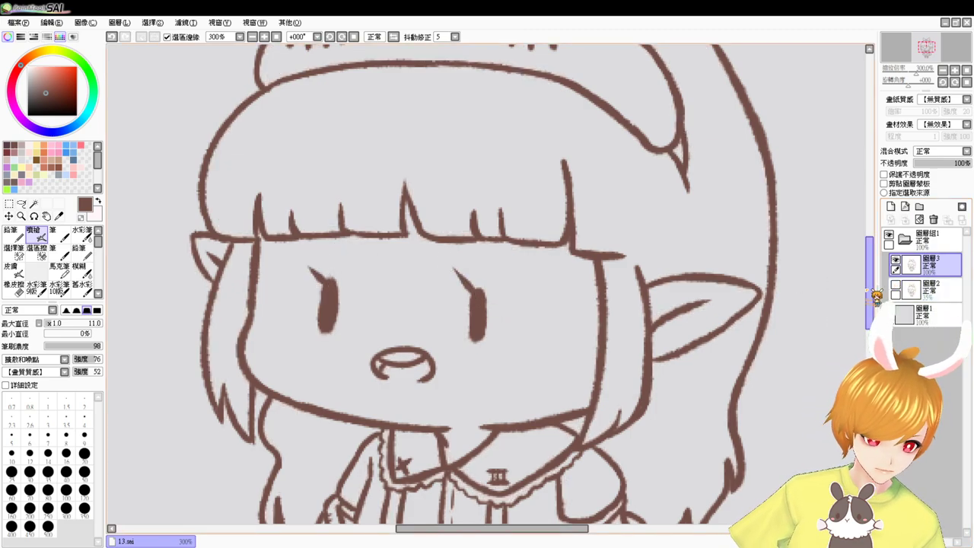
key(ctrl+z)
key(ctrl+z)
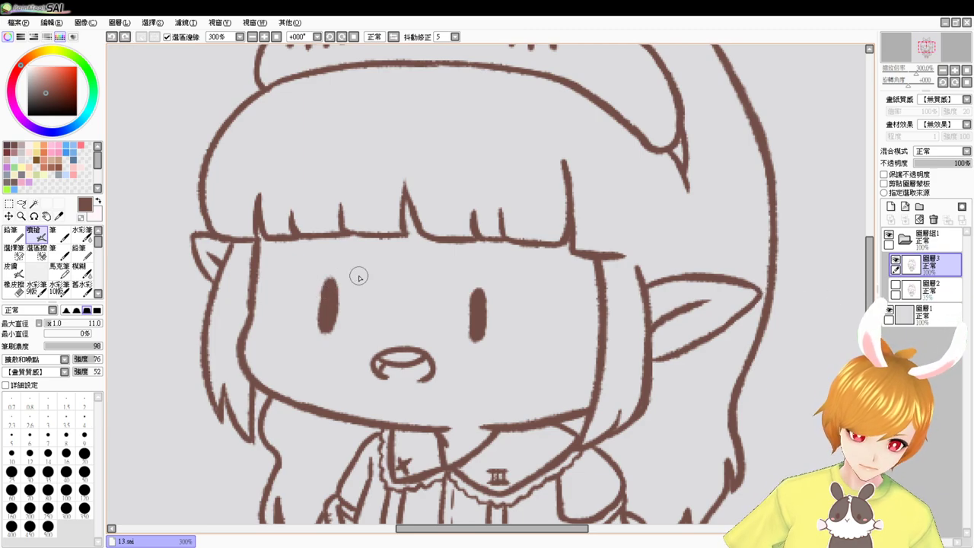
Widen the right oval eye slightly, and erase both solid eyes from the line art
drag(481, 296, 485, 327)
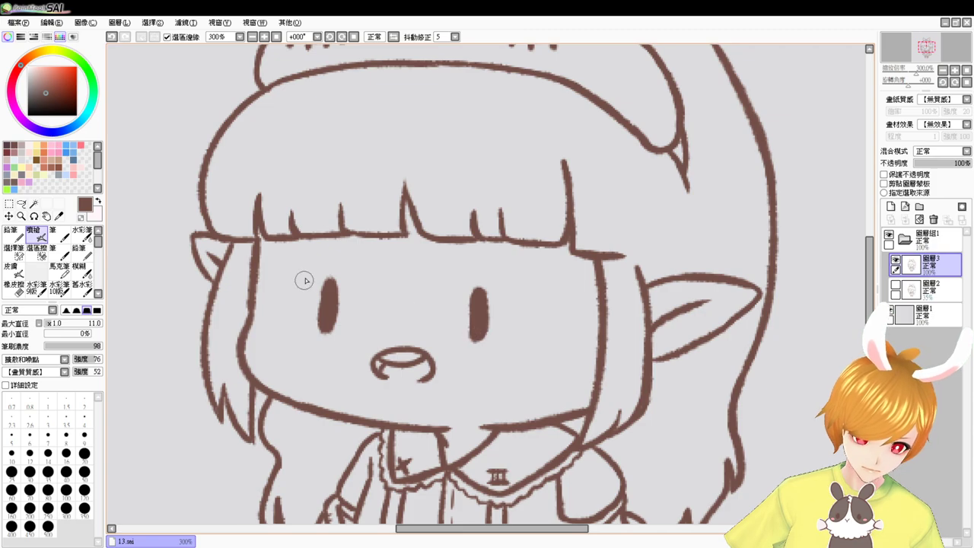
key(ctrl+z)
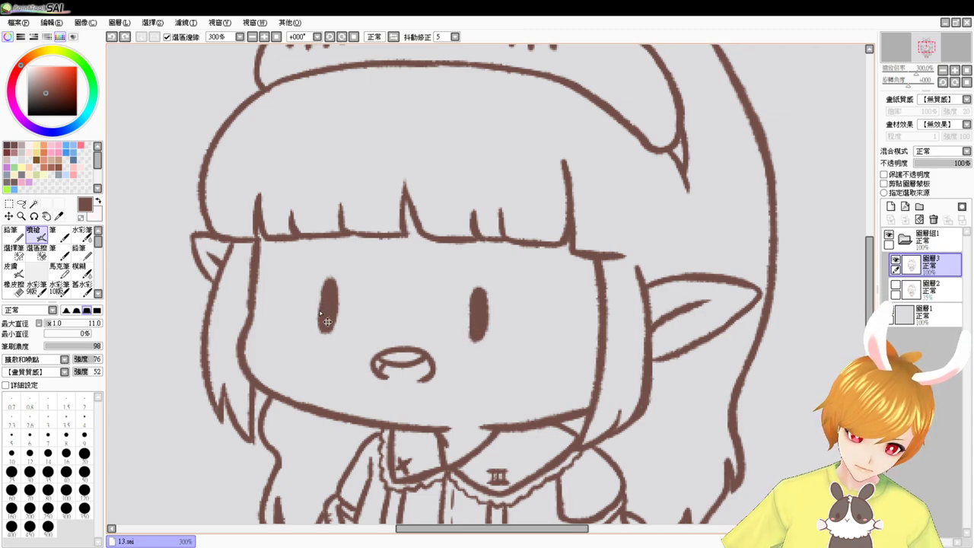
key(e)
drag(329, 275, 325, 293)
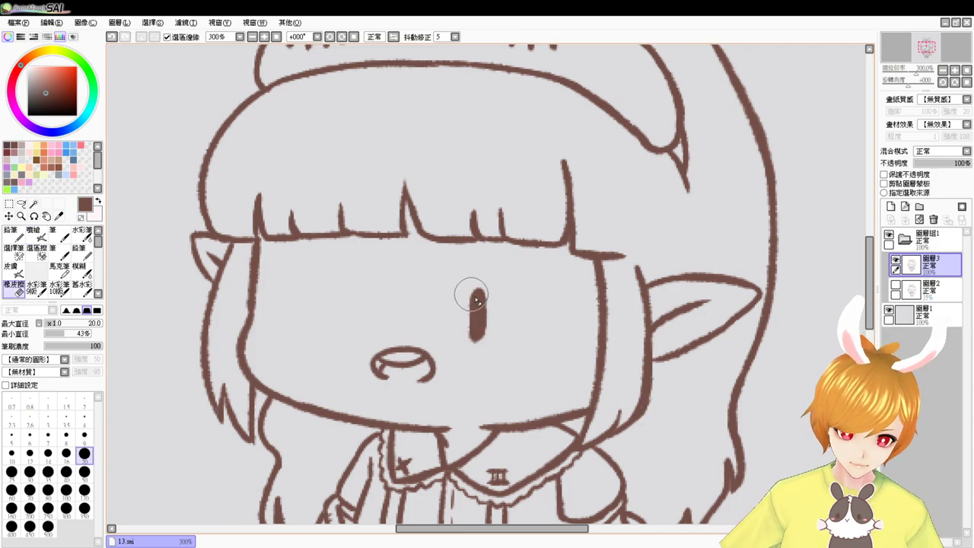
drag(479, 331, 480, 297)
Try large round solid eyes with a short outer lash on the left one
key(b)
mouse_move(315, 320)
mouse_down()
mouse_move(339, 314)
mouse_move(322, 315)
mouse_move(332, 323)
mouse_up()
key(ctrl+z)
key(ctrl+z)
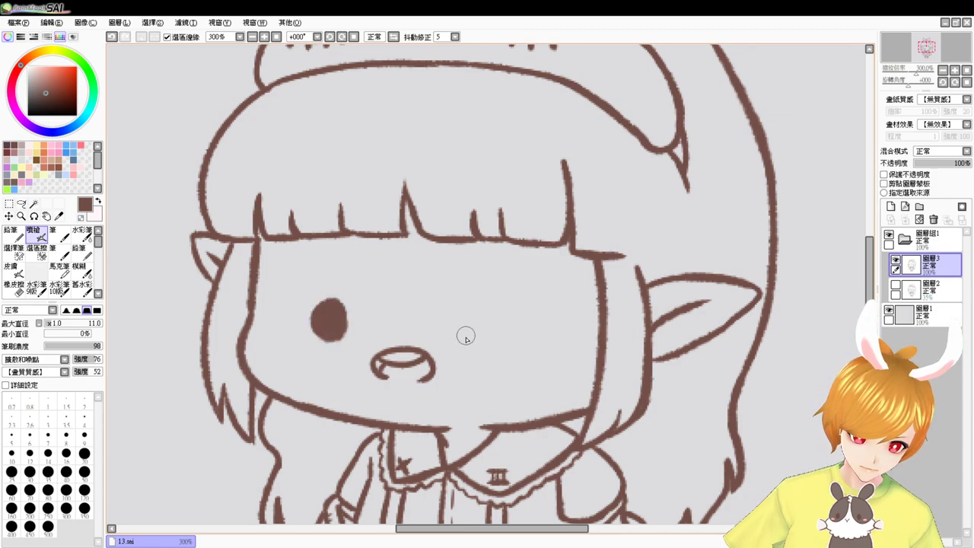
drag(463, 333, 473, 326)
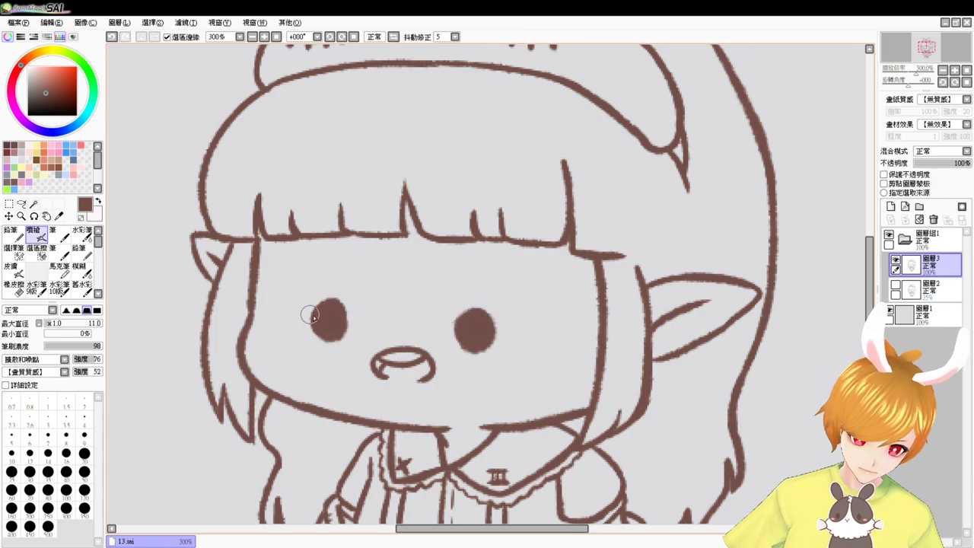
drag(312, 315, 300, 304)
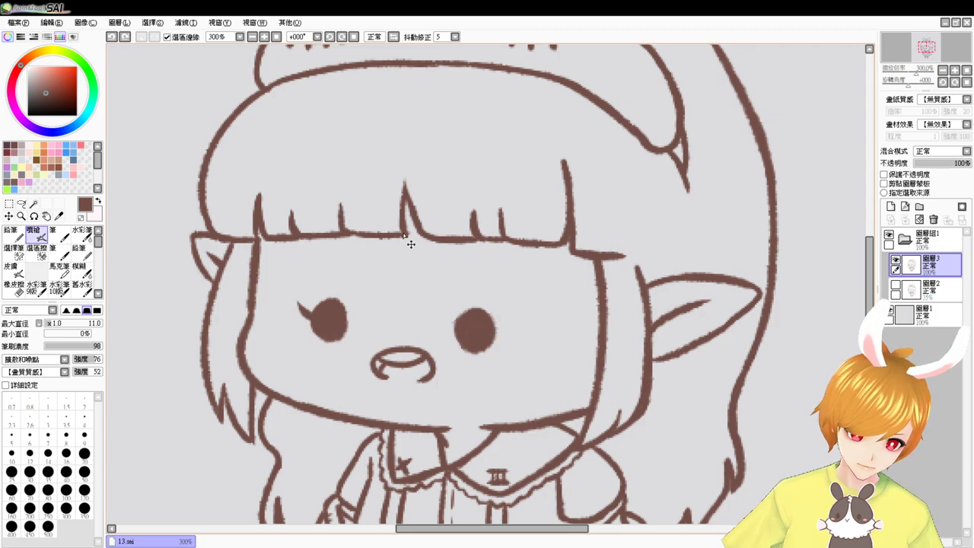
key(ctrl+z)
key(ctrl+z)
key(ctrl+z)
Try a slim, slightly tilted solid oval for the left eye
mouse_move(328, 305)
mouse_down()
mouse_move(329, 350)
mouse_move(316, 320)
mouse_move(335, 343)
mouse_up()
key(ctrl+z)
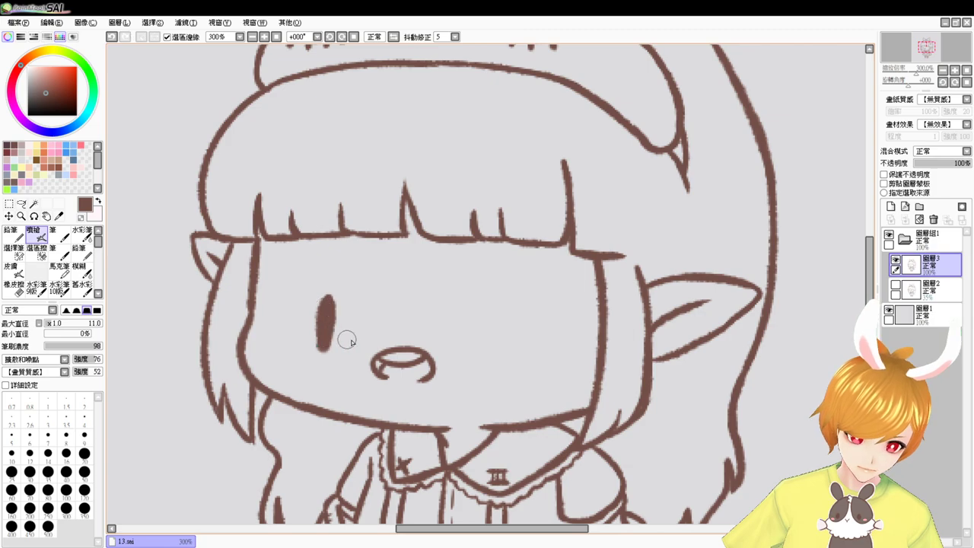
key(ctrl+z)
Try half-closed eyes made of a flat upper lid line with a short solid pupil below, and show the sketch layer again
mouse_move(304, 311)
mouse_down()
mouse_move(340, 311)
mouse_move(327, 334)
mouse_up()
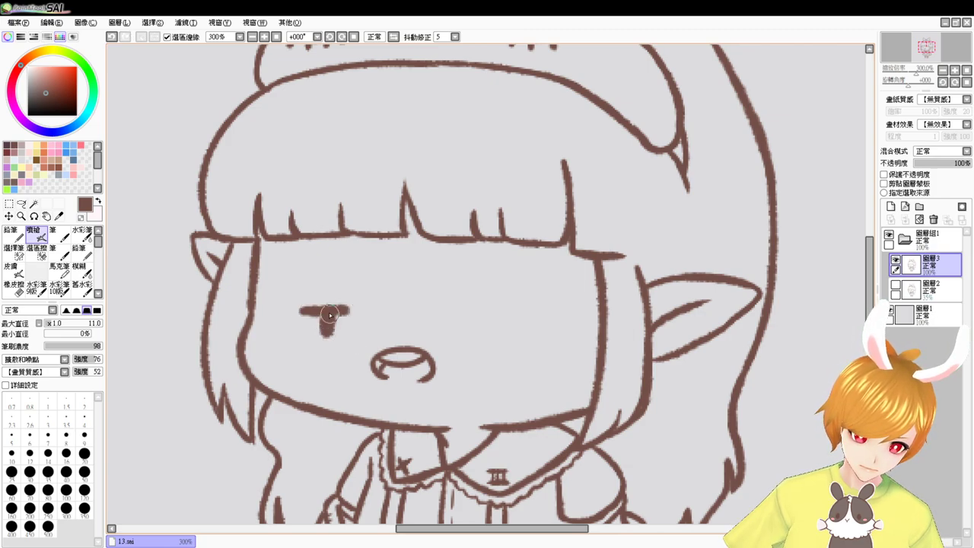
mouse_move(444, 312)
mouse_down()
mouse_move(509, 311)
mouse_move(465, 343)
mouse_up()
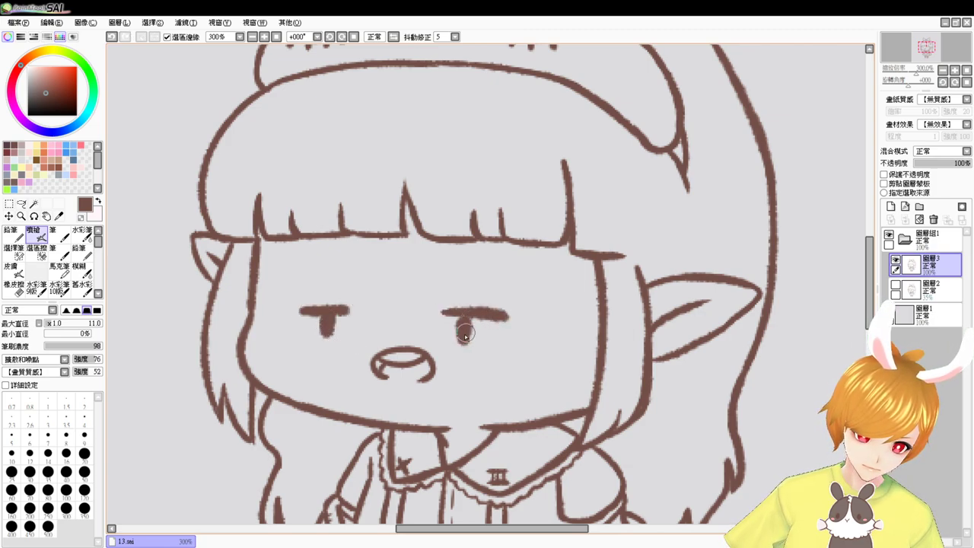
click(896, 283)
key(ctrl+z)
key(ctrl+z)
key(ctrl+z)
key(ctrl+z)
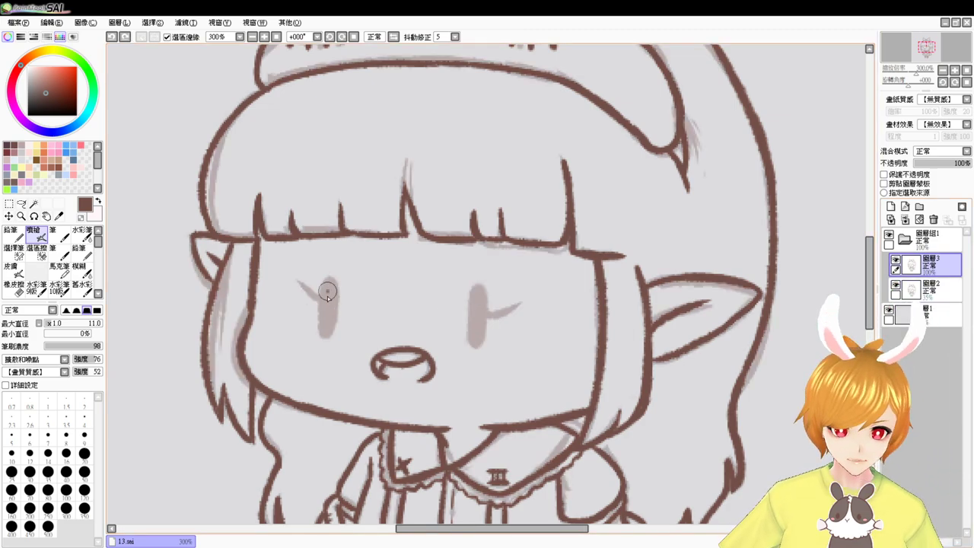
Ink both eyes as solid upright ovals over the sketch, hide the sketch layer, and add a lash slanting up-left from each eye
drag(327, 291, 327, 326)
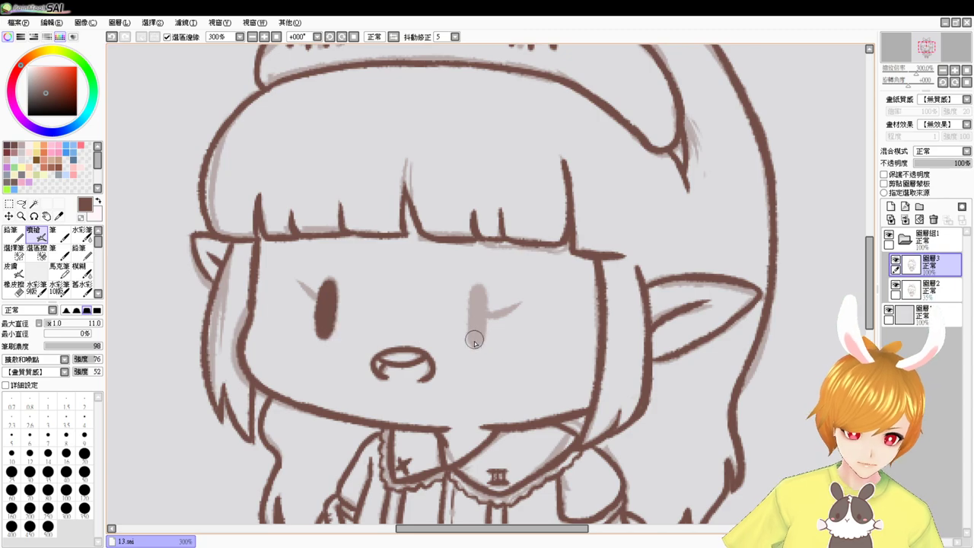
mouse_move(474, 342)
mouse_down()
mouse_move(476, 297)
mouse_move(477, 344)
mouse_move(477, 298)
mouse_move(479, 327)
mouse_up()
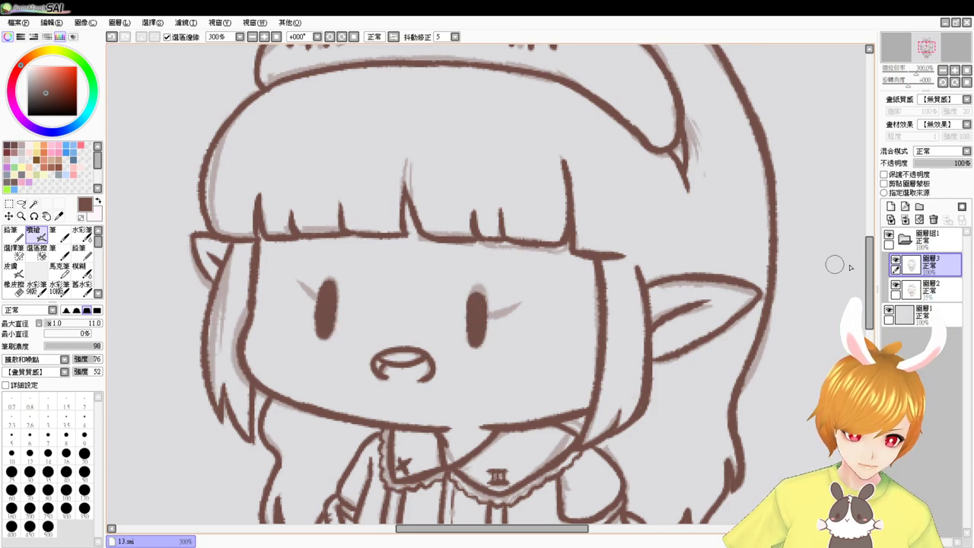
click(895, 284)
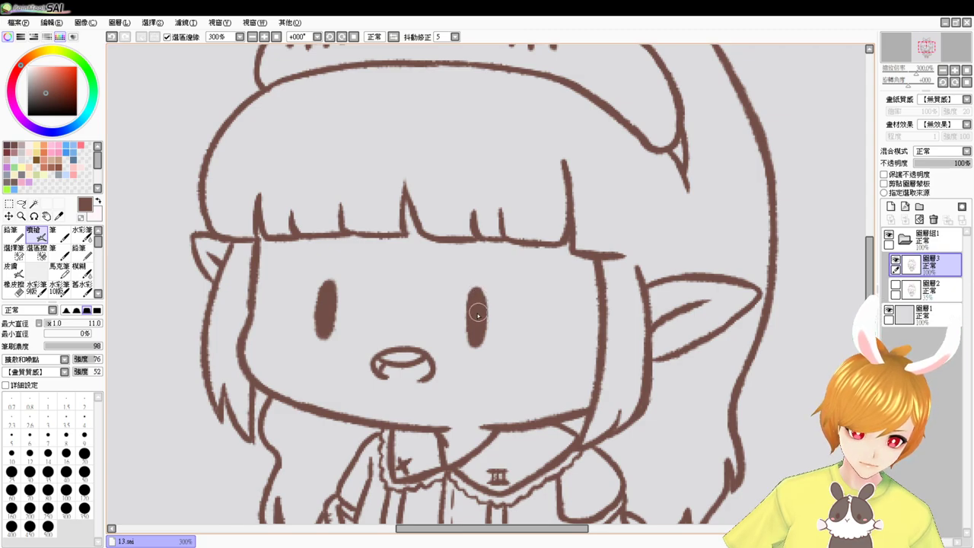
drag(322, 282, 303, 271)
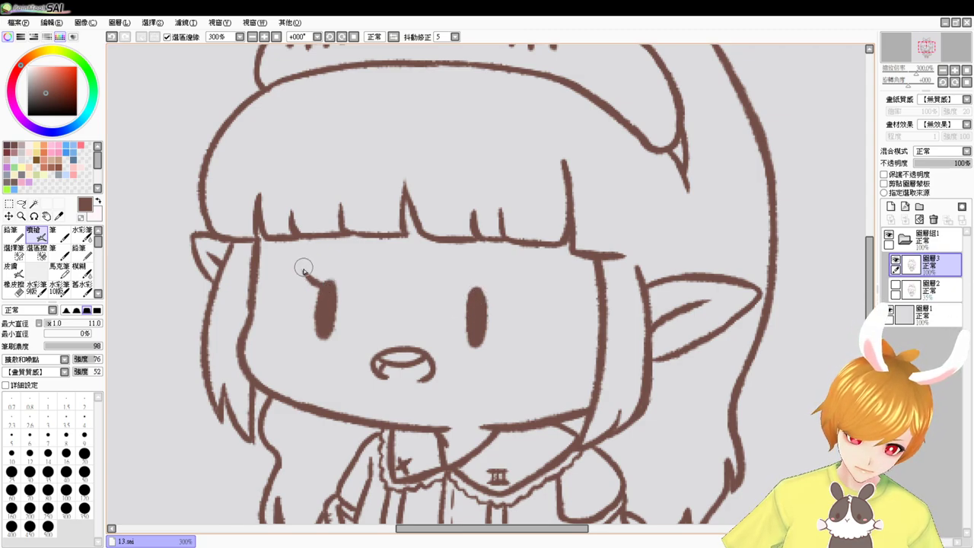
drag(468, 290, 449, 277)
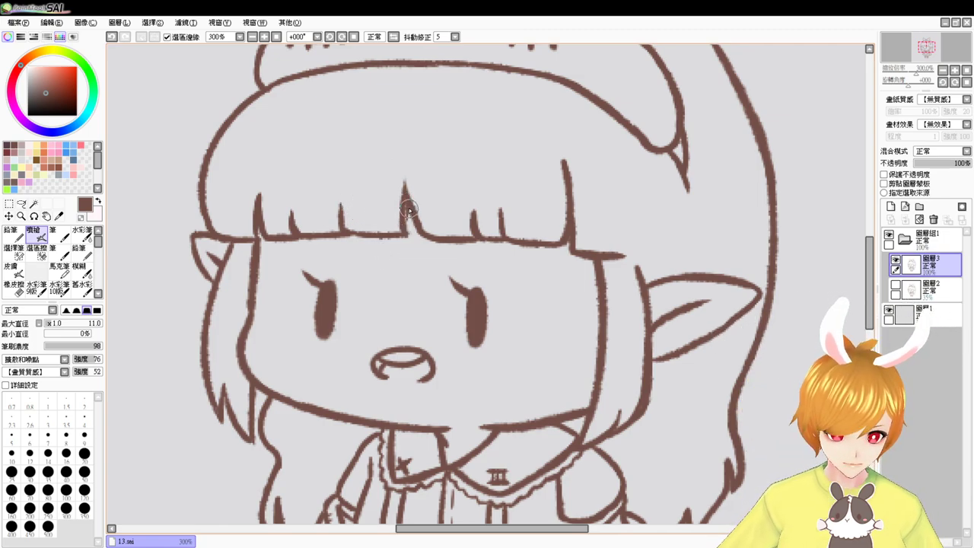
Redo the stroke thickening the pointed notch in the middle of the bangs, and view the whole figure at 100%
key(ctrl+z)
drag(408, 198, 406, 222)
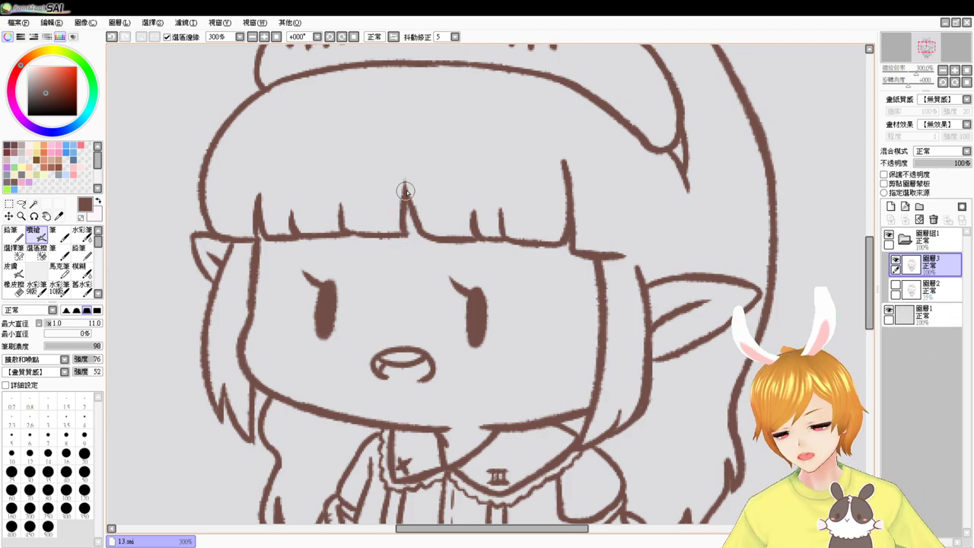
click(264, 37)
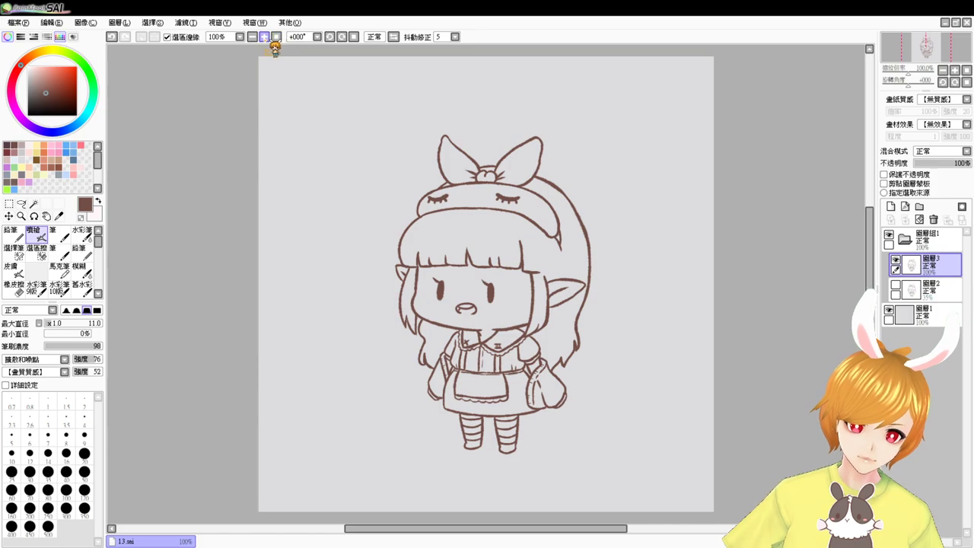
click(276, 38)
click(275, 38)
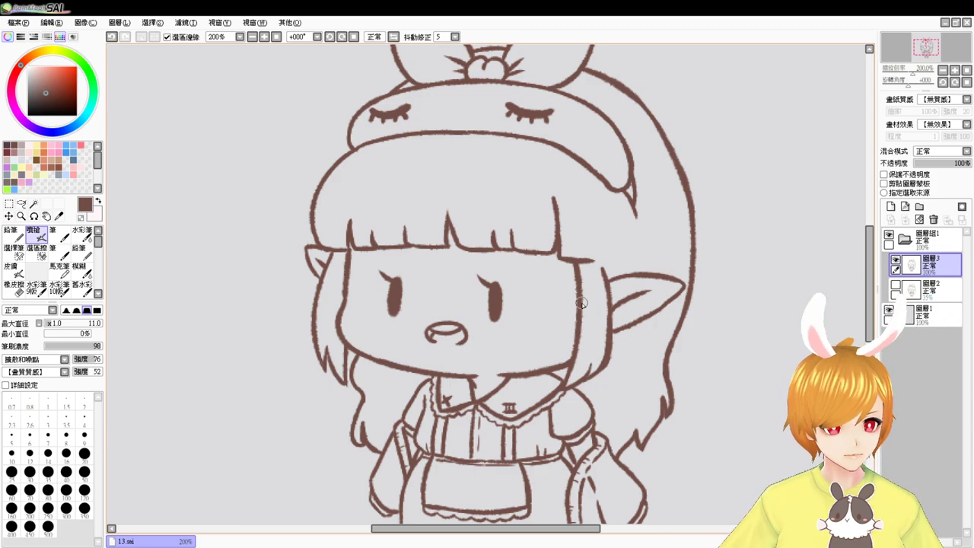
click(276, 37)
click(264, 37)
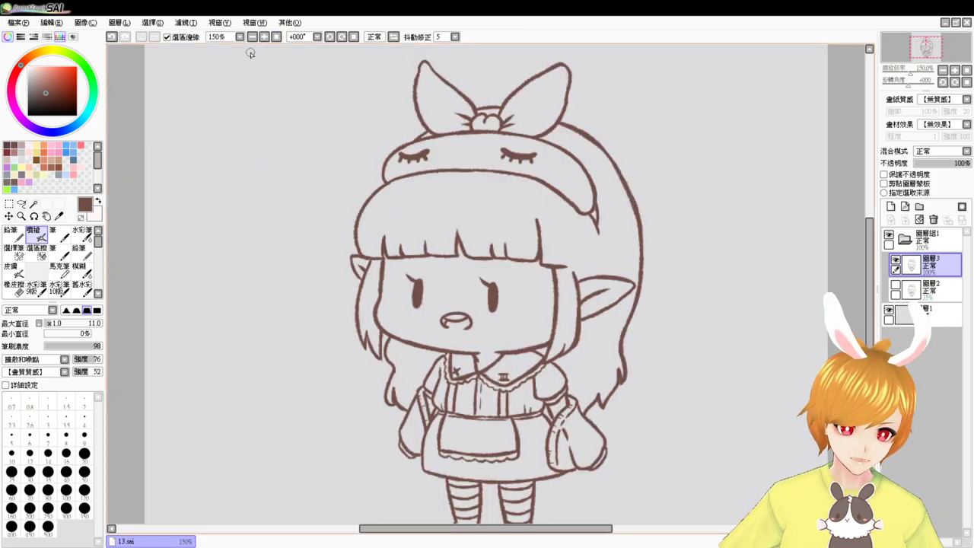
click(276, 37)
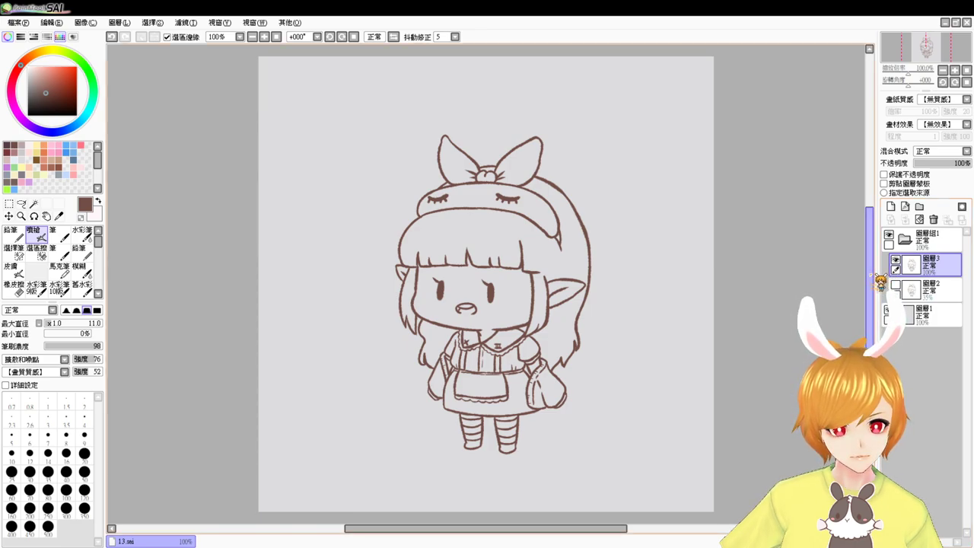
Sketch a tall trapezoid narrowing downward in the empty space beside the girl, and undo its strokes
mouse_move(592, 181)
mouse_down()
mouse_move(651, 179)
mouse_move(611, 296)
mouse_move(634, 376)
mouse_up()
drag(692, 194, 659, 377)
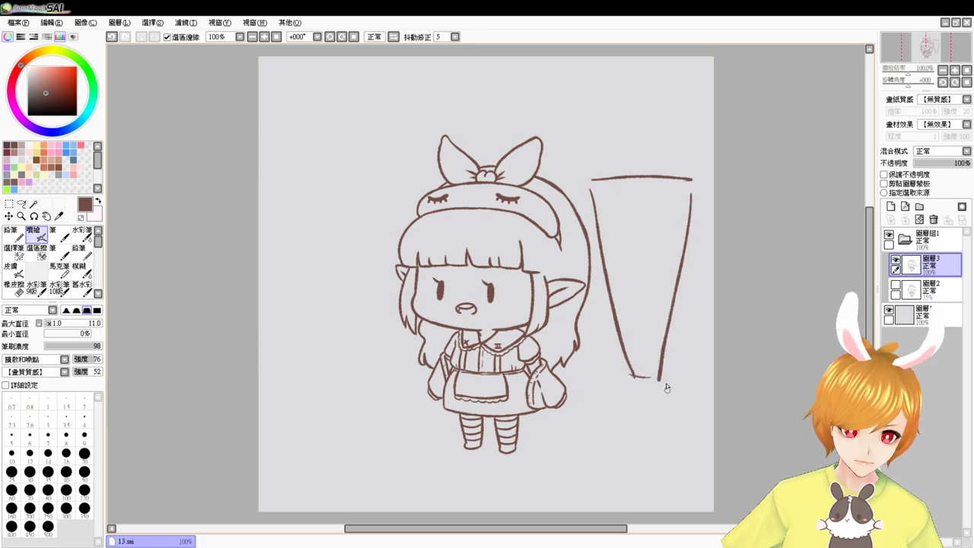
key(ctrl+z)
key(ctrl+z)
key(ctrl+z)
key(ctrl+z)
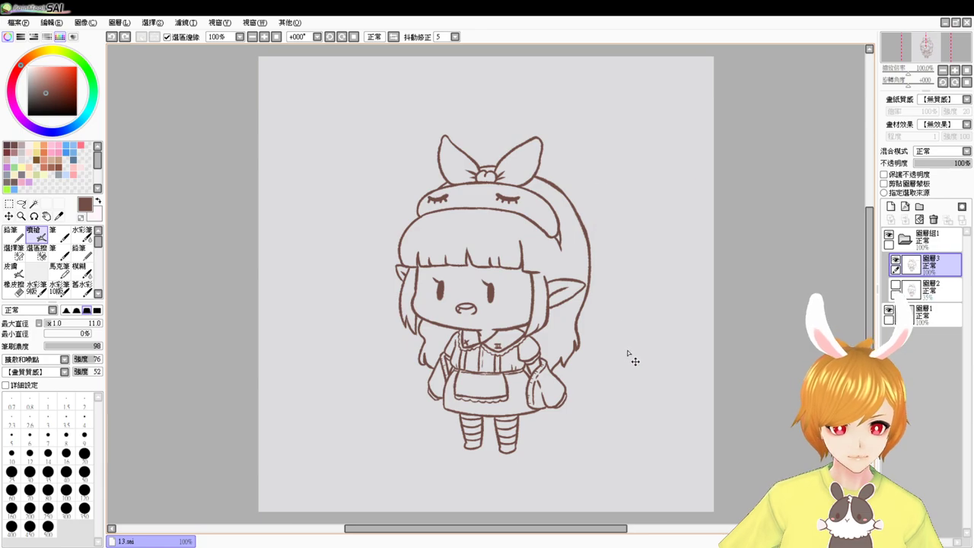
Sketch a tall upright box shape beside the girl, slightly wider at its base, and undo all its strokes
drag(614, 238, 601, 399)
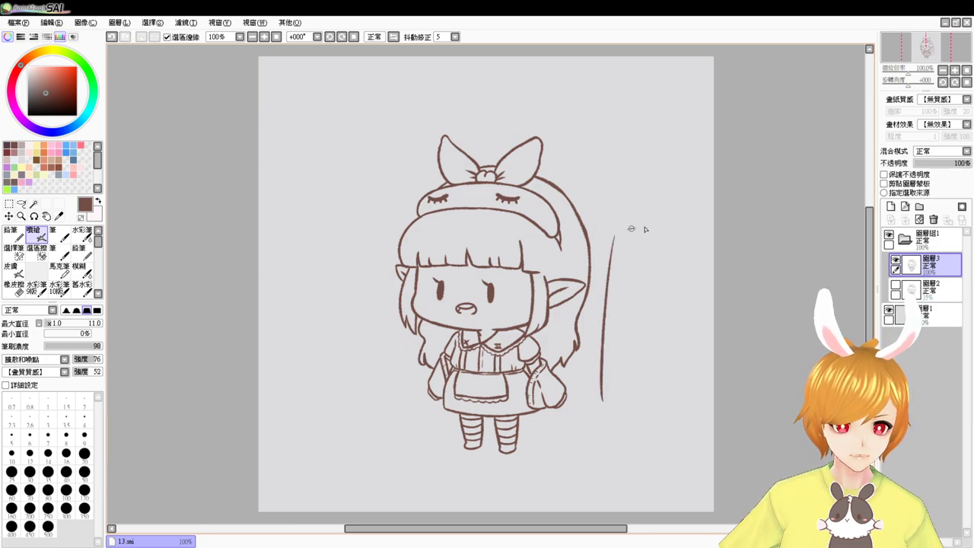
drag(629, 228, 688, 224)
mouse_move(690, 227)
mouse_down()
mouse_move(696, 329)
mouse_move(696, 381)
mouse_up()
drag(617, 398, 678, 389)
key(ctrl+z)
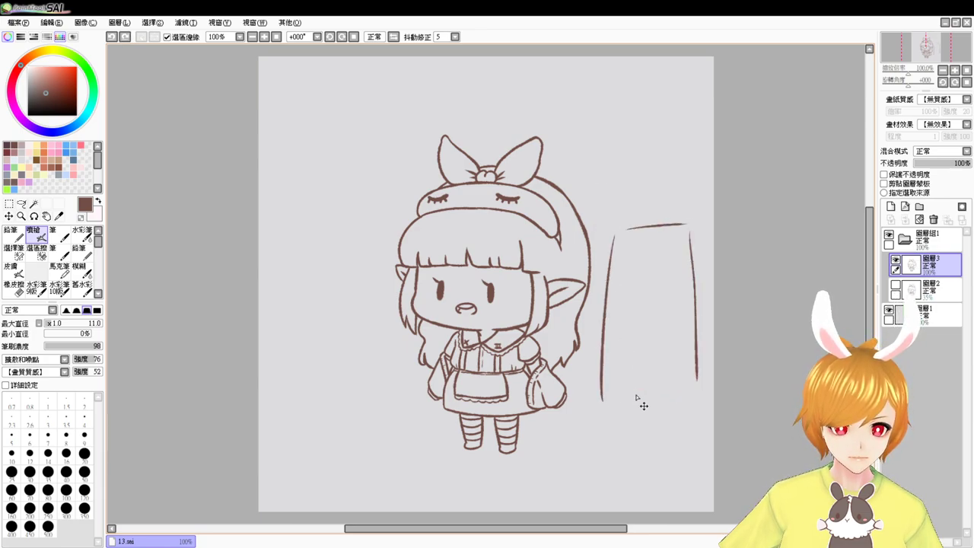
key(ctrl+z)
key(ctrl+z)
key(ctrl+z)
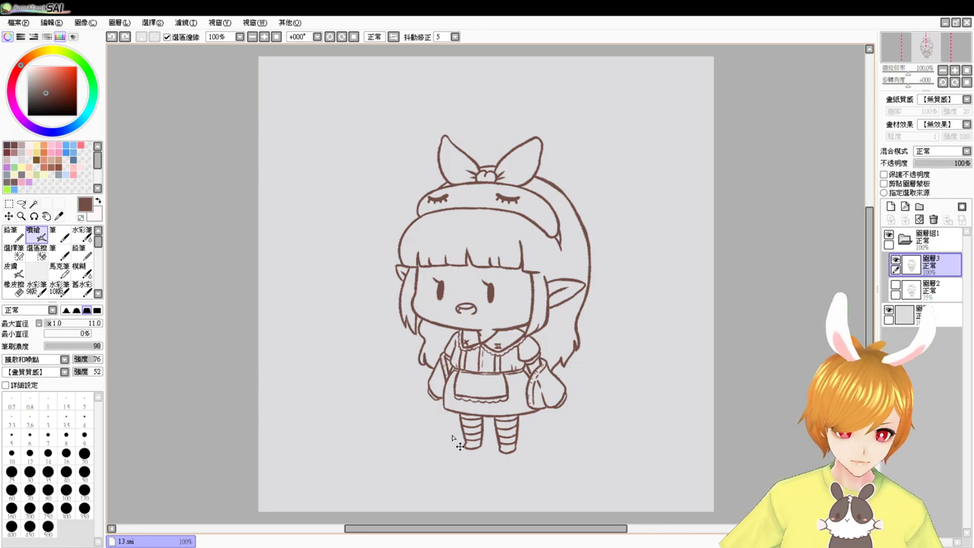
scroll(452, 437, up, 2)
drag(631, 324, 585, 276)
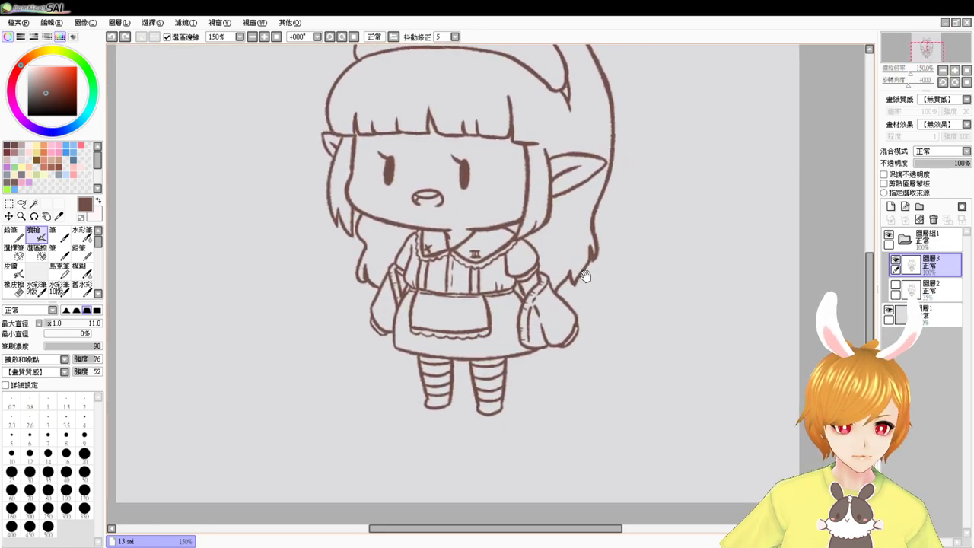
drag(473, 254, 473, 357)
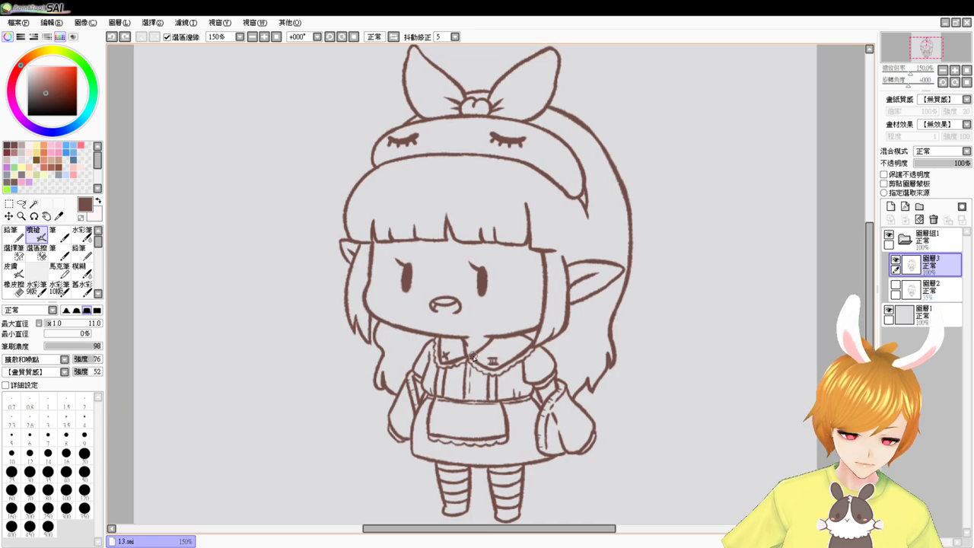
click(276, 37)
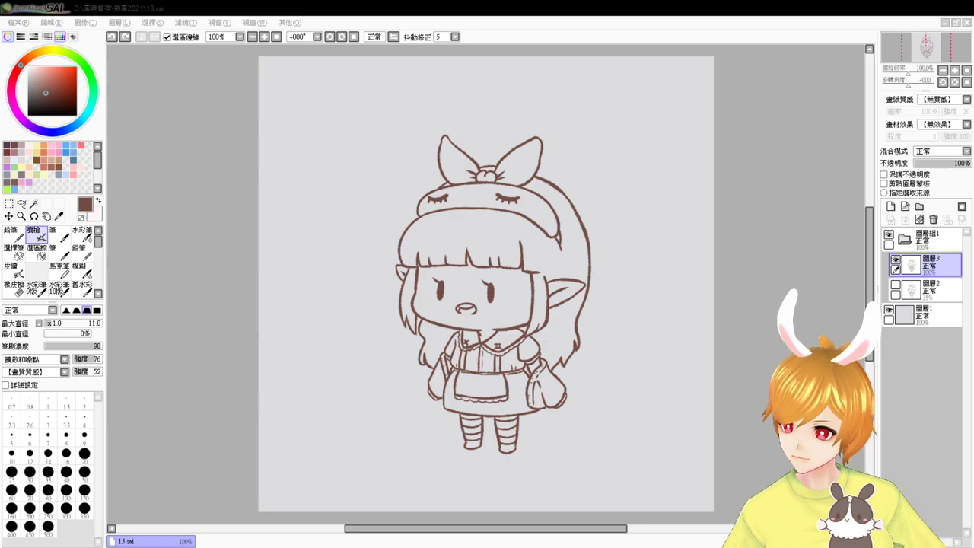
click(147, 426)
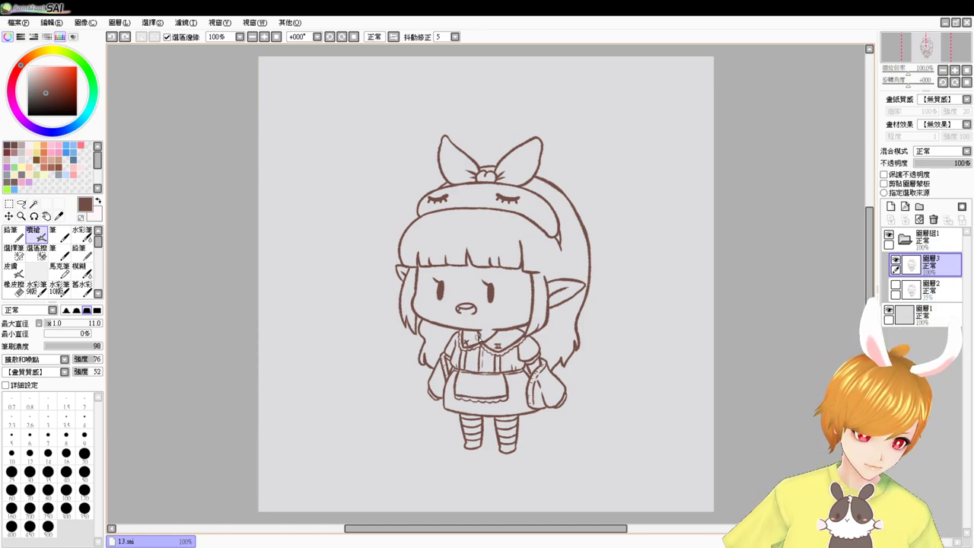
Sketch a small trapezoid narrowing downward beside the girl's skirt, and undo everything except its short horizontal top line
mouse_move(454, 332)
mouse_down()
mouse_move(559, 345)
mouse_move(563, 432)
mouse_move(516, 452)
mouse_move(419, 448)
mouse_move(412, 367)
mouse_move(465, 335)
mouse_up()
key(ctrl+z)
drag(615, 333, 673, 331)
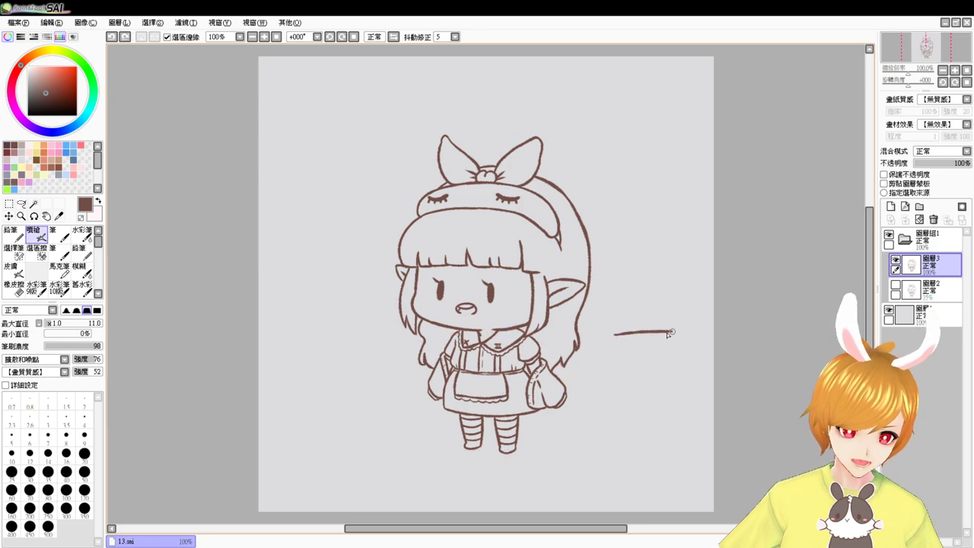
drag(612, 339, 625, 411)
mouse_move(677, 332)
mouse_down()
mouse_move(660, 408)
mouse_move(626, 412)
mouse_up()
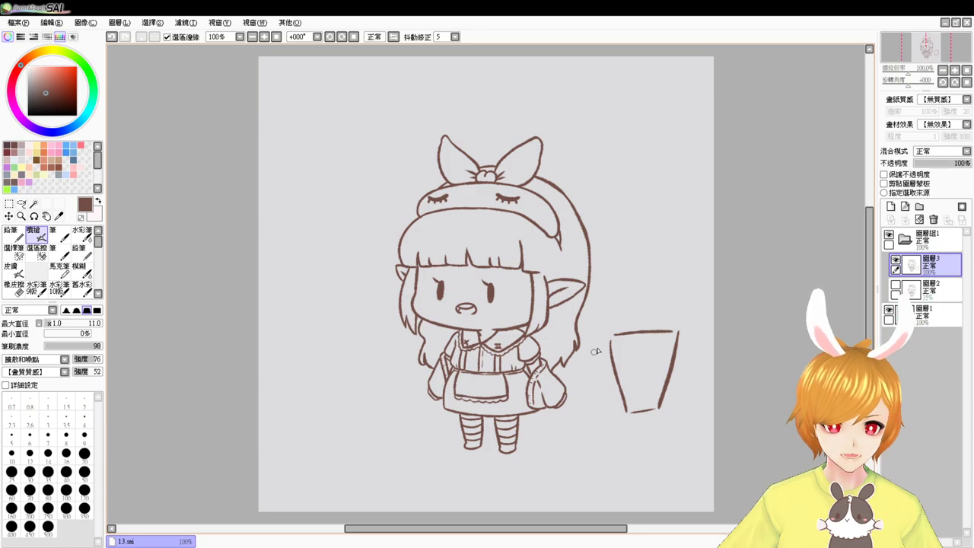
key(ctrl+z)
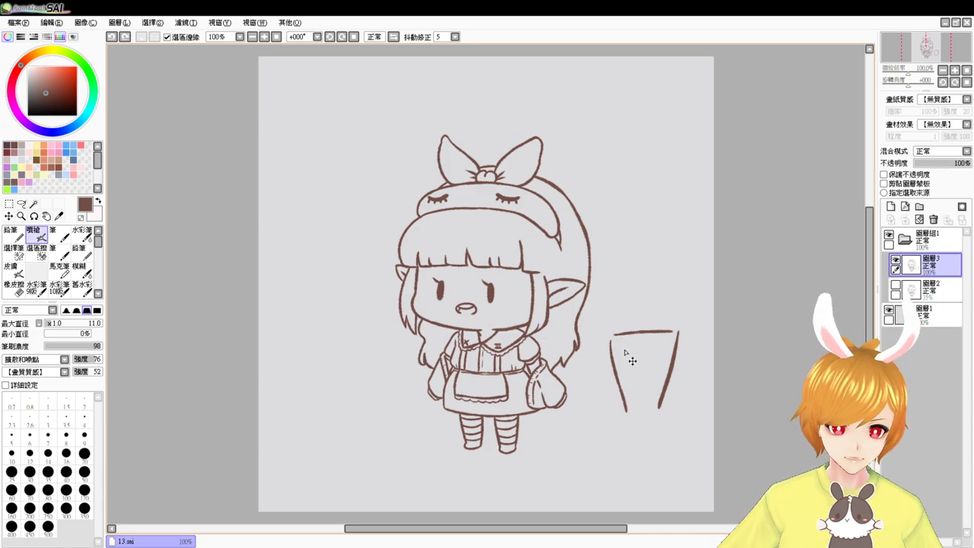
key(ctrl+z)
key(ctrl+z)
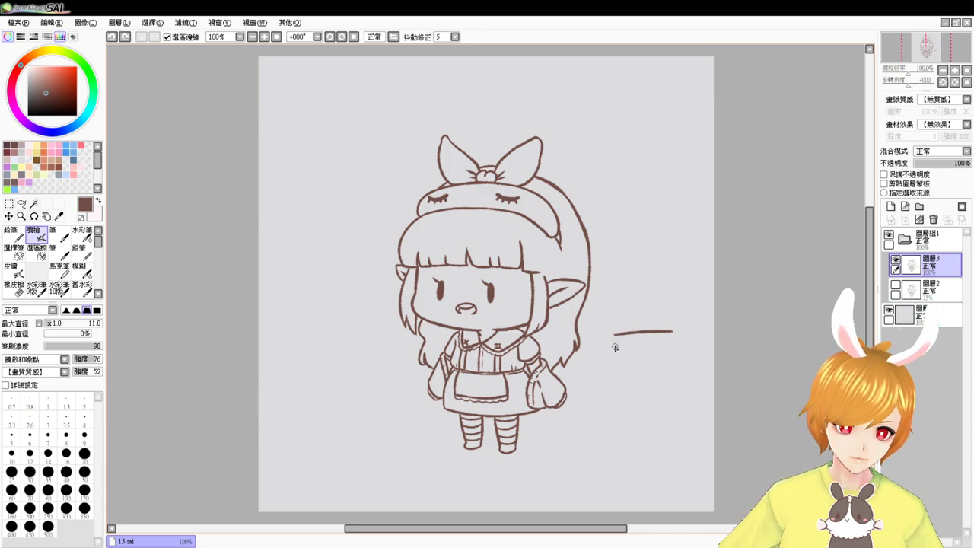
Try a body shape flaring downward below the horizontal line with a rounded, tapering shape above it, and undo both
mouse_move(615, 336)
mouse_down()
mouse_move(613, 396)
mouse_move(666, 396)
mouse_up()
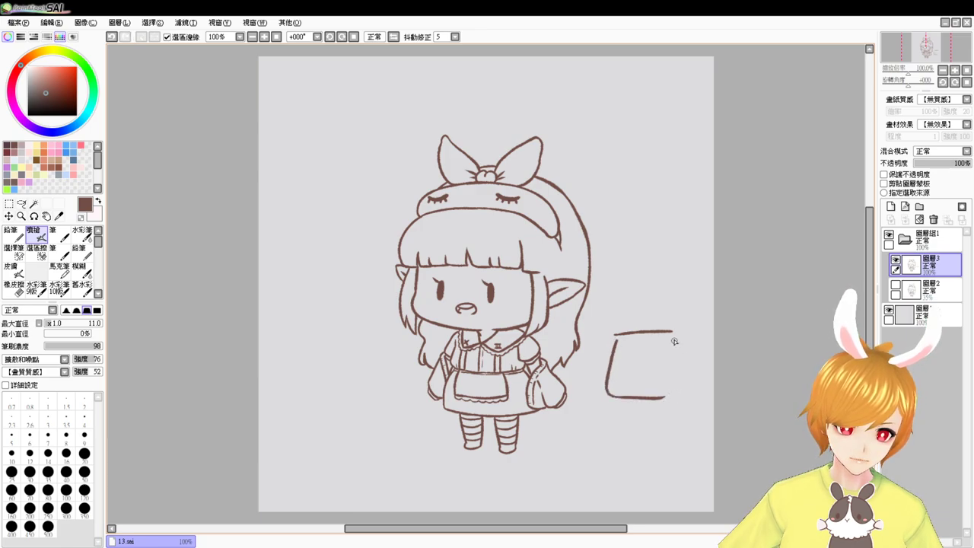
drag(674, 341, 677, 402)
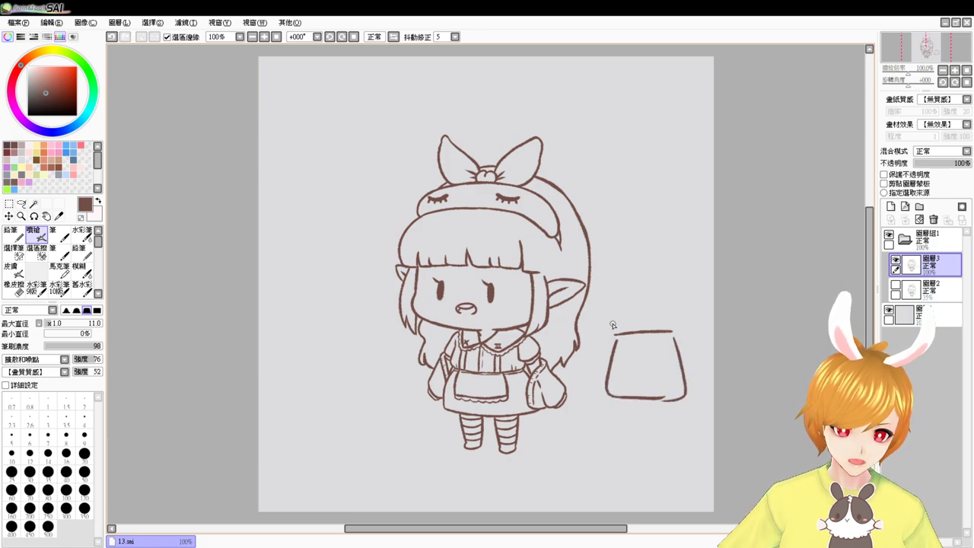
mouse_move(614, 326)
mouse_down()
mouse_move(596, 283)
mouse_move(693, 298)
mouse_move(675, 329)
mouse_up()
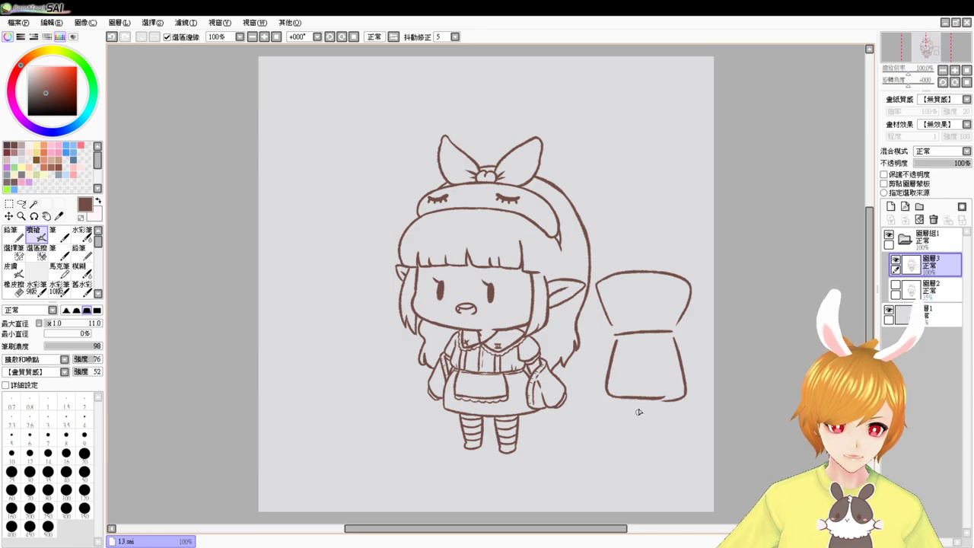
key(ctrl+z)
key(ctrl+z)
key(ctrl+z)
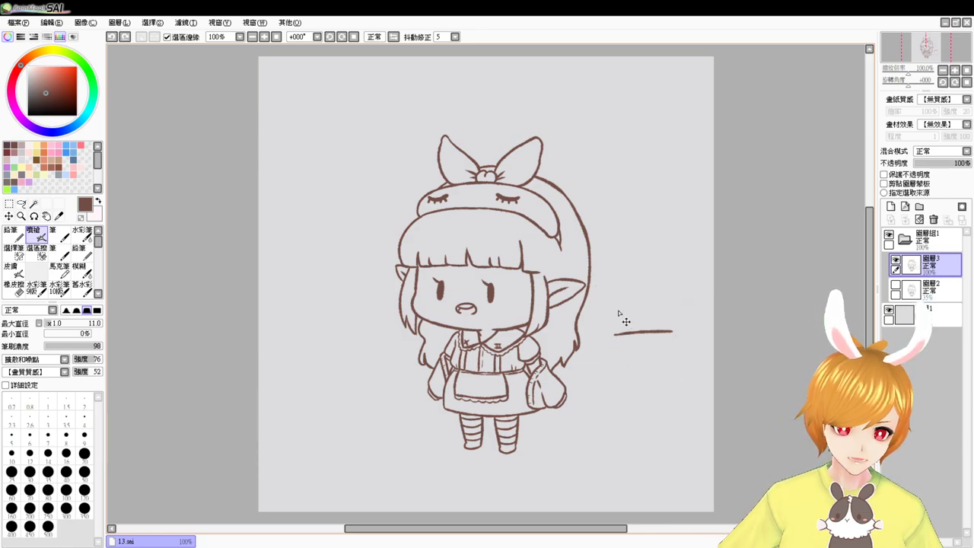
Try a rounded wide-topped shape above the line with a narrow tapering one below, and undo the whole side sketch
mouse_move(612, 323)
mouse_down()
mouse_move(674, 280)
mouse_move(670, 329)
mouse_up()
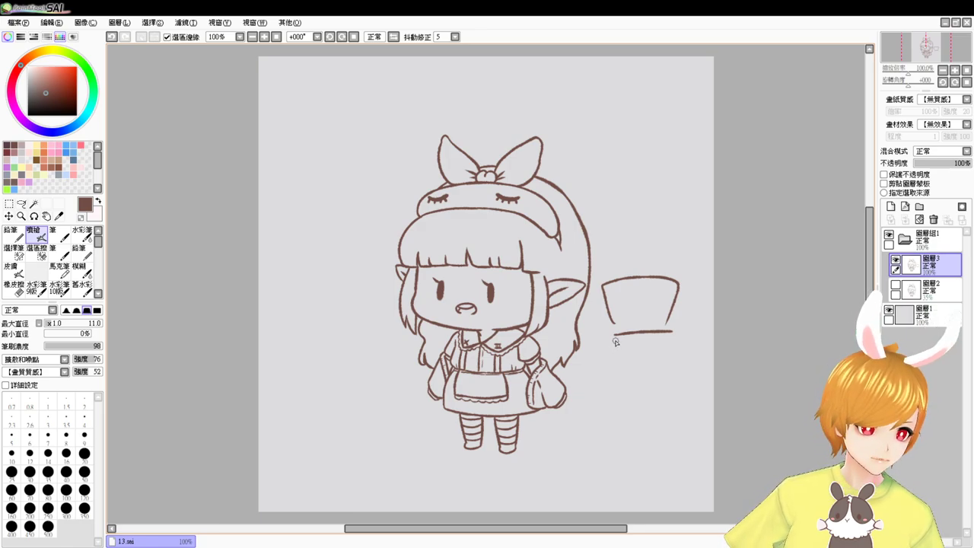
drag(667, 333, 660, 397)
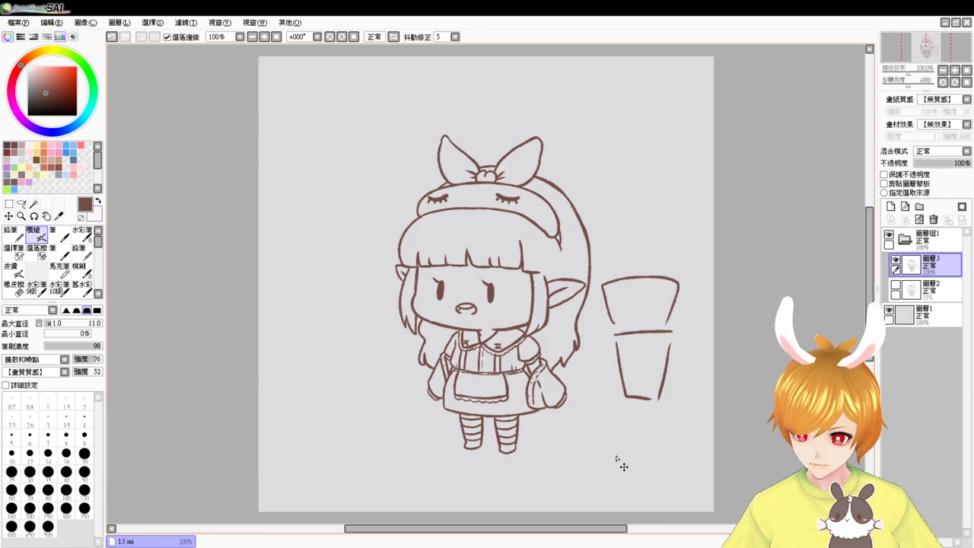
key(ctrl+z)
key(ctrl+z)
key(ctrl+z)
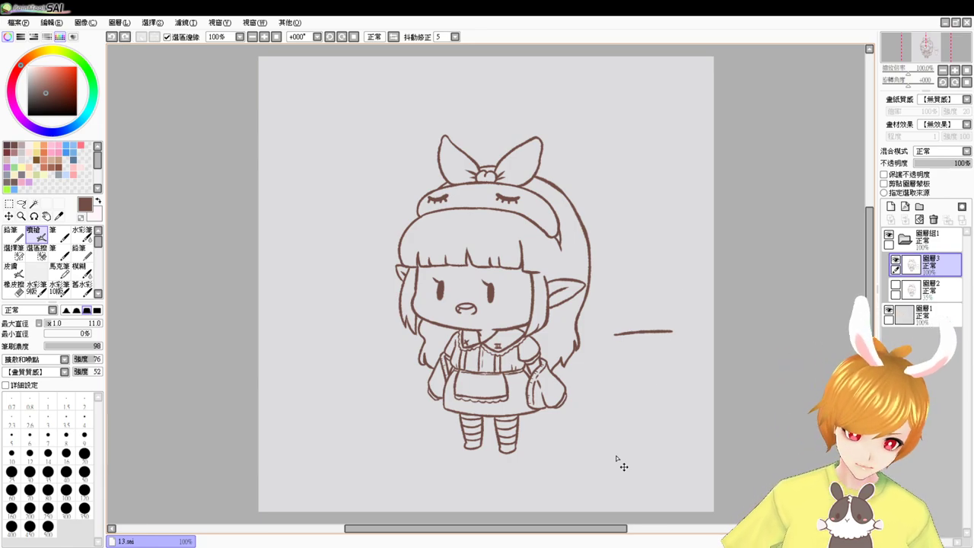
key(ctrl+z)
drag(547, 302, 559, 312)
key(ctrl+z)
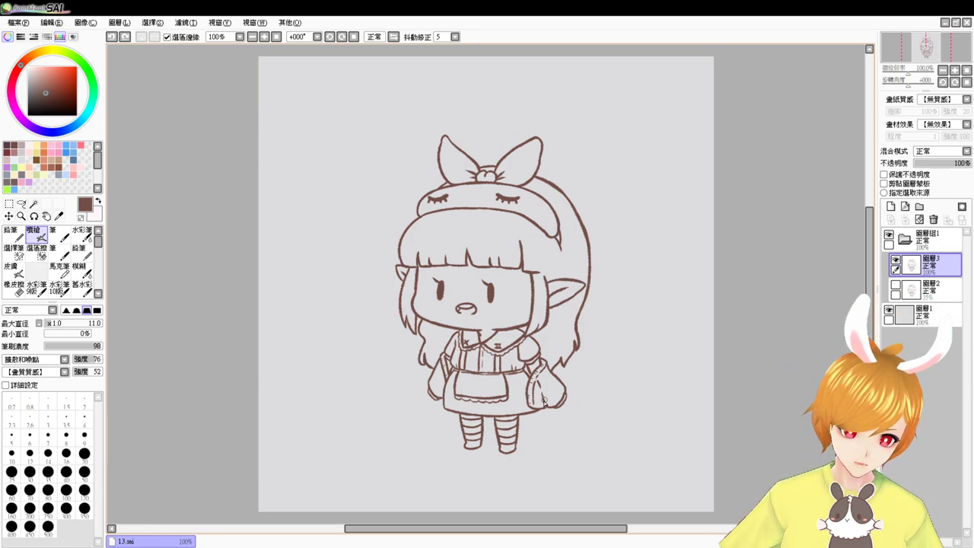
Switch to the eraser for cleaning up the line art layer
scroll(539, 418, up, 2)
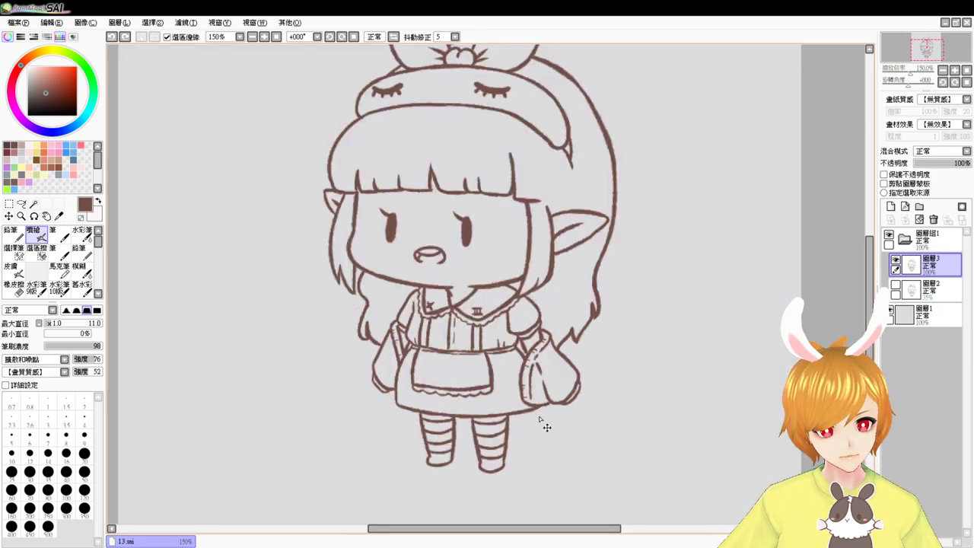
scroll(681, 354, up, 2)
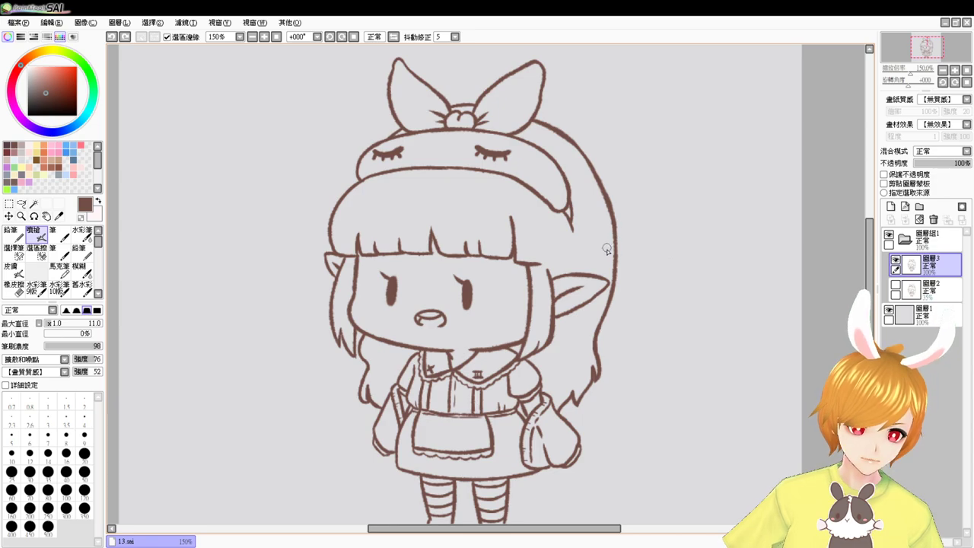
key(e)
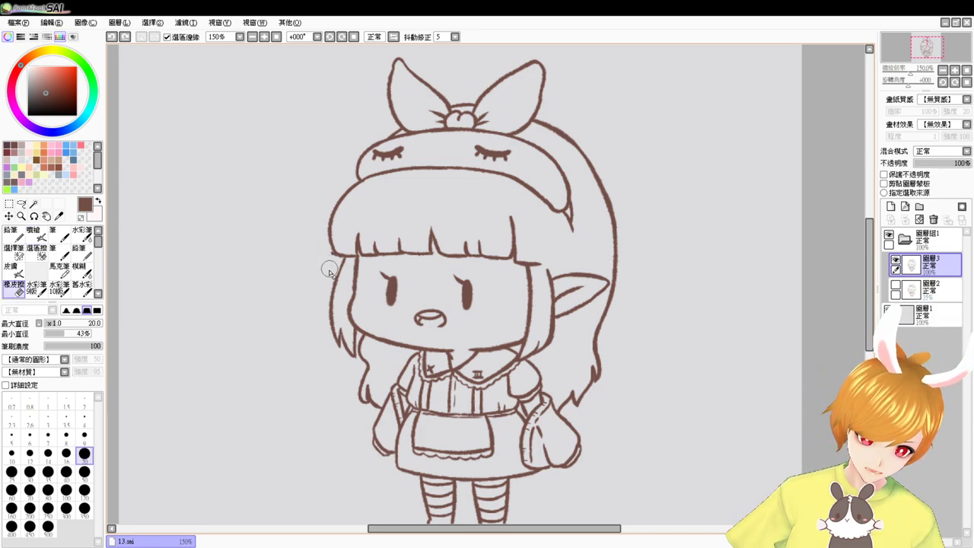
Draw a small pointed ear with an inner fold line beside the hair, opposite the existing large ear, in brown at brush size 11
key(v)
key(e)
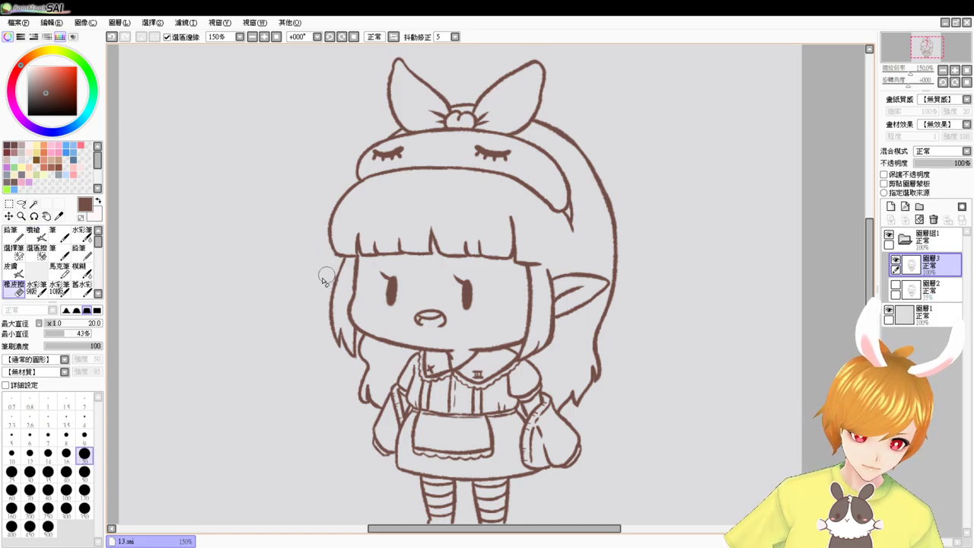
key(v)
scroll(307, 304, up, 1)
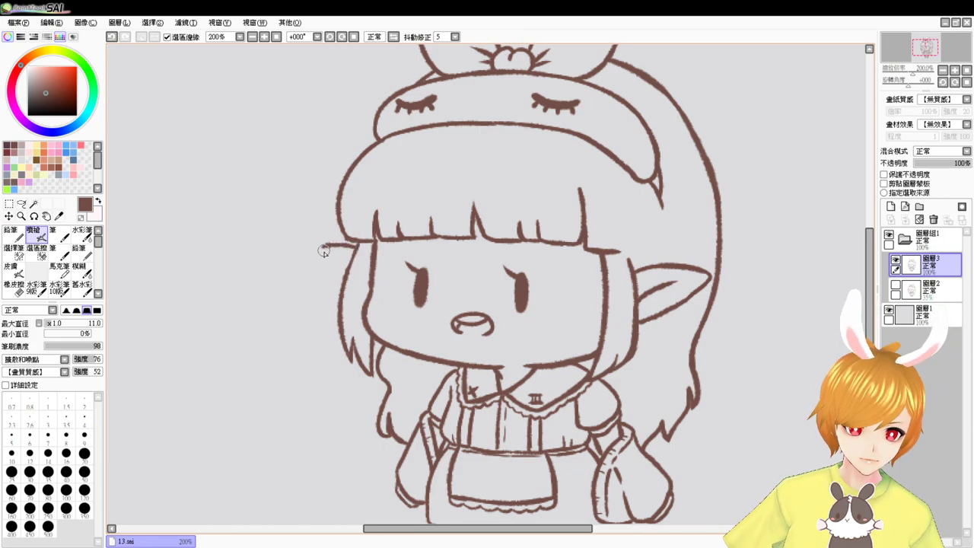
key(ctrl+z)
drag(354, 251, 330, 248)
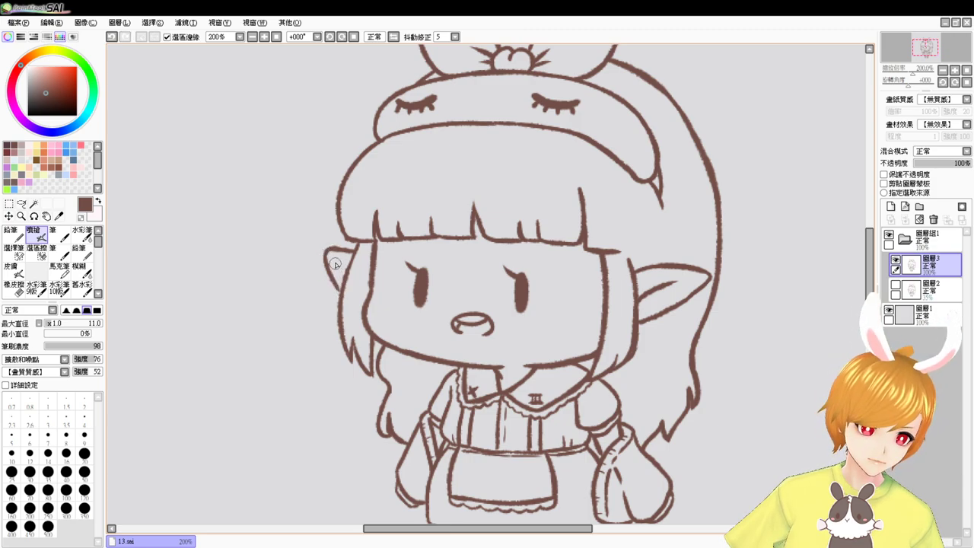
mouse_move(335, 264)
mouse_down()
mouse_move(349, 274)
mouse_move(338, 263)
mouse_up()
key(ctrl+z)
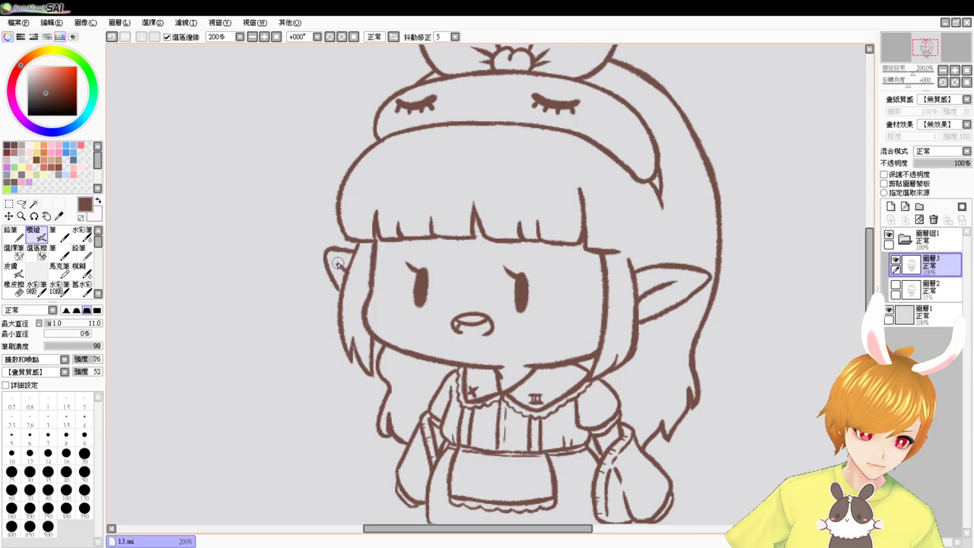
key(ctrl+z)
Touch up the strand lines of the fringe with the brown brush and trim their tips with the eraser
click(278, 38)
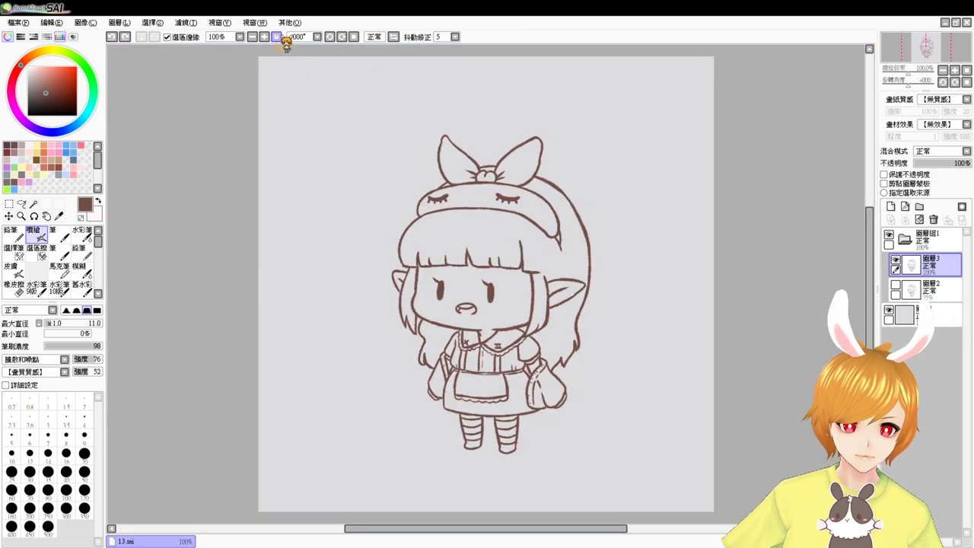
click(265, 37)
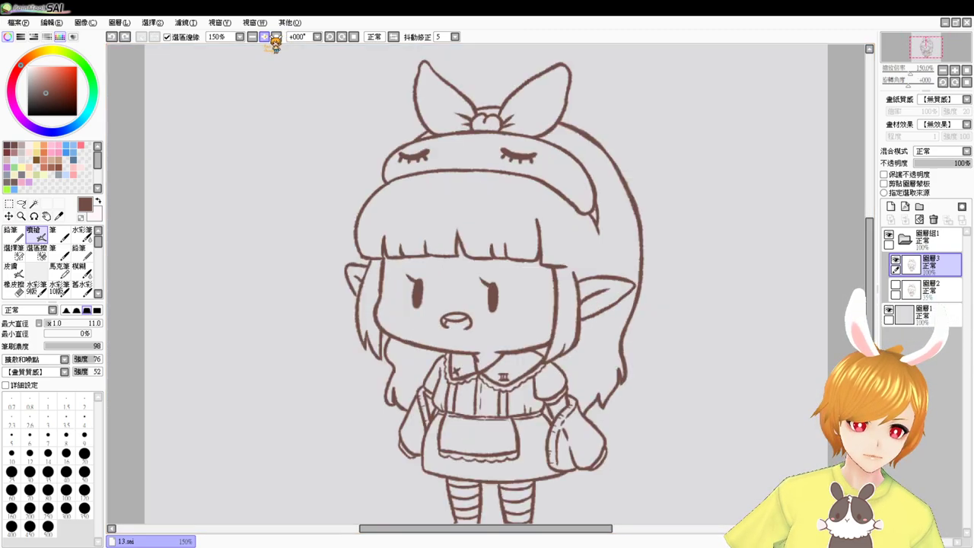
drag(318, 282, 312, 275)
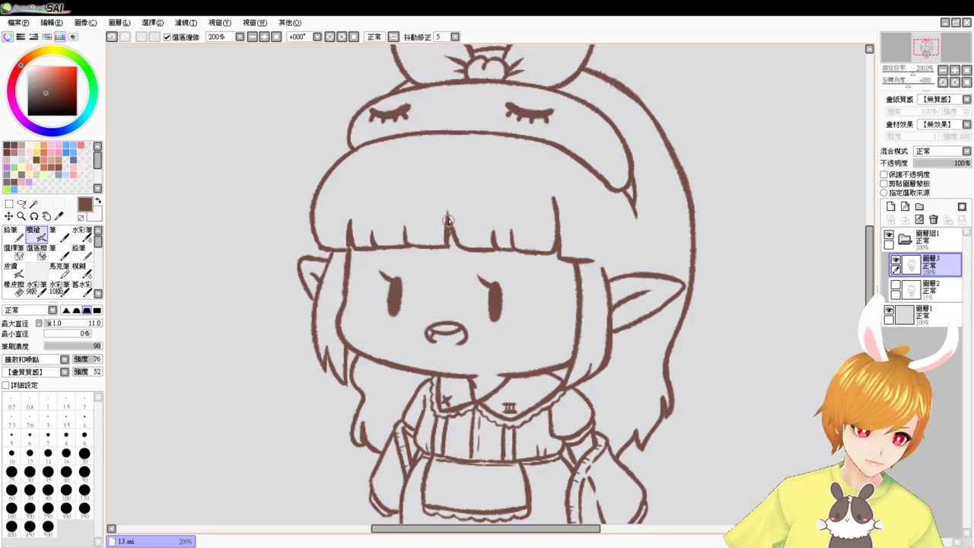
key(e)
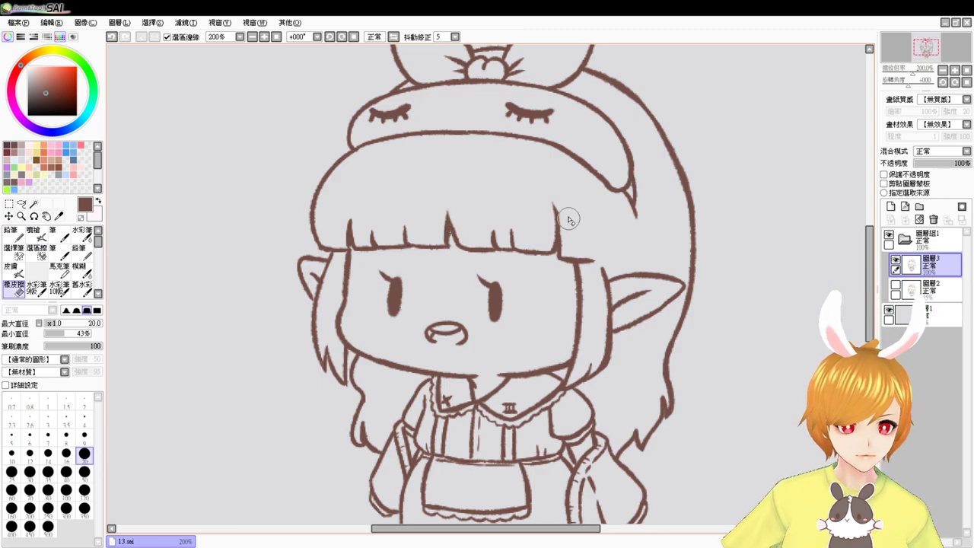
key(v)
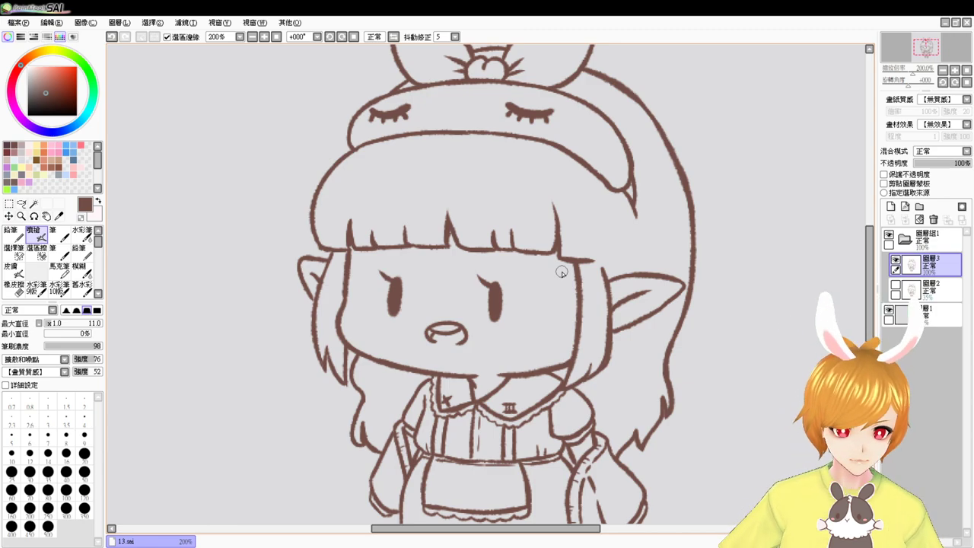
Hide the grey background layer 圖層1 and select the headband area, including its small tip, with the Magic Wand
click(889, 310)
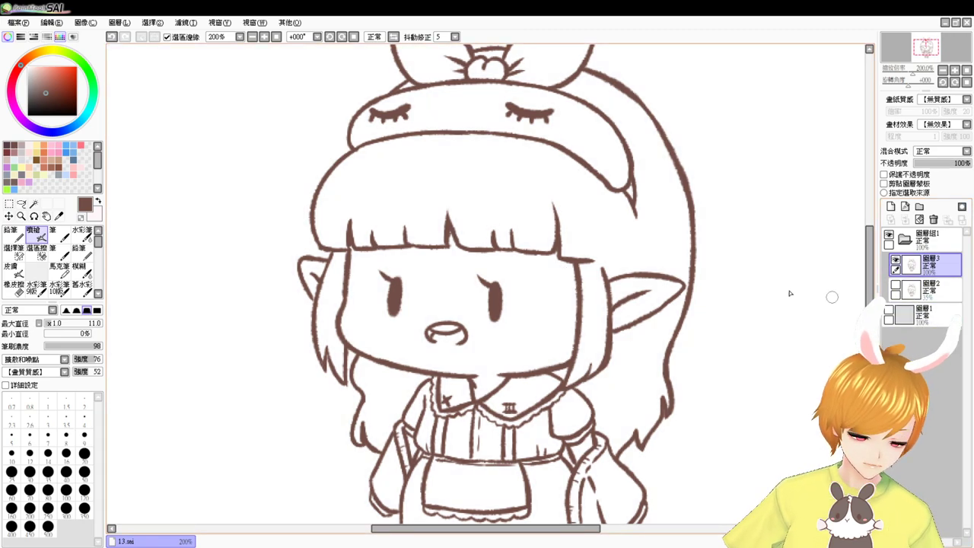
click(35, 204)
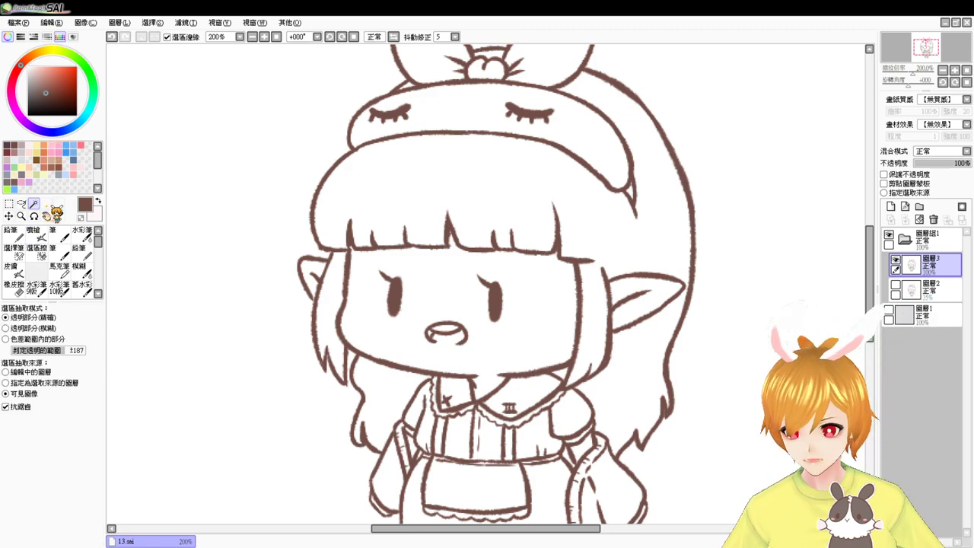
click(583, 138)
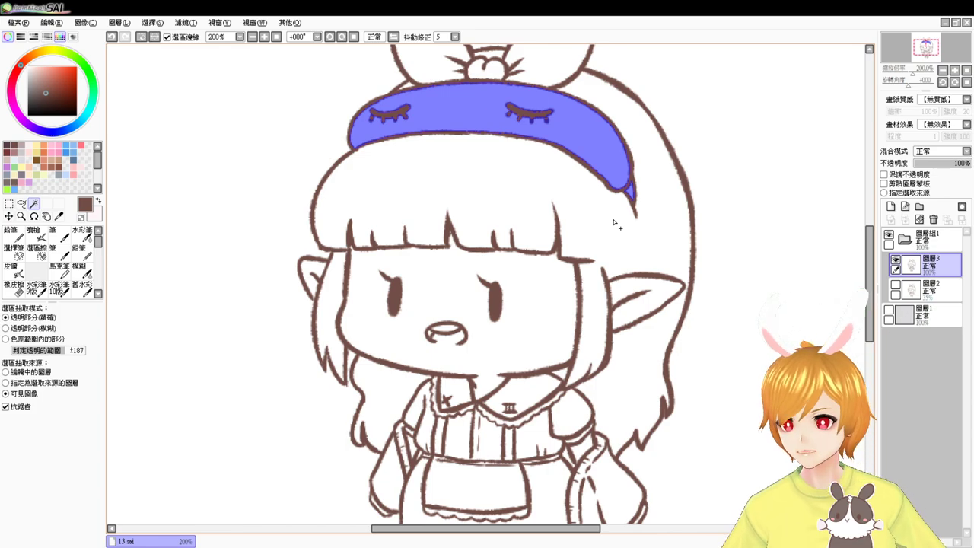
drag(619, 196, 634, 256)
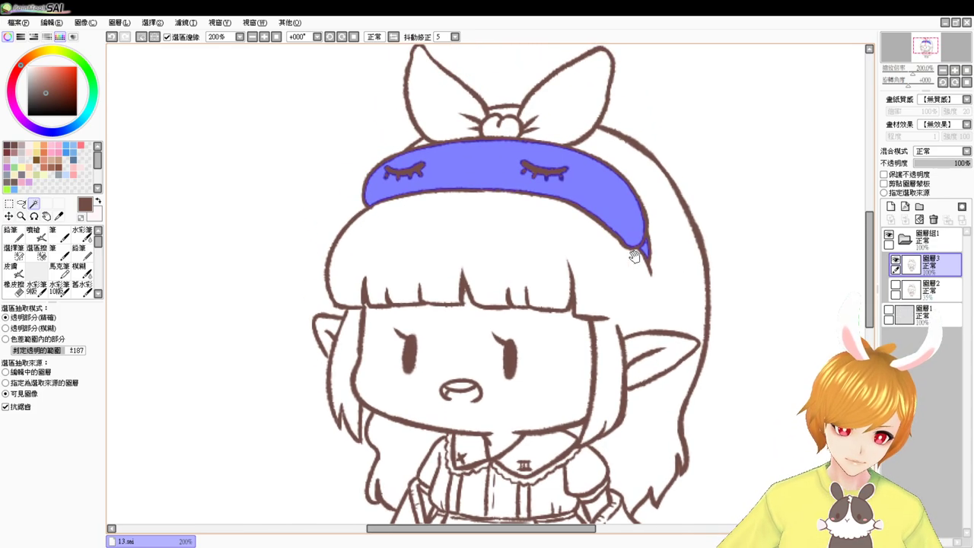
Create a new layer directly beneath the line art layer and fill the headband selection with purple
click(890, 207)
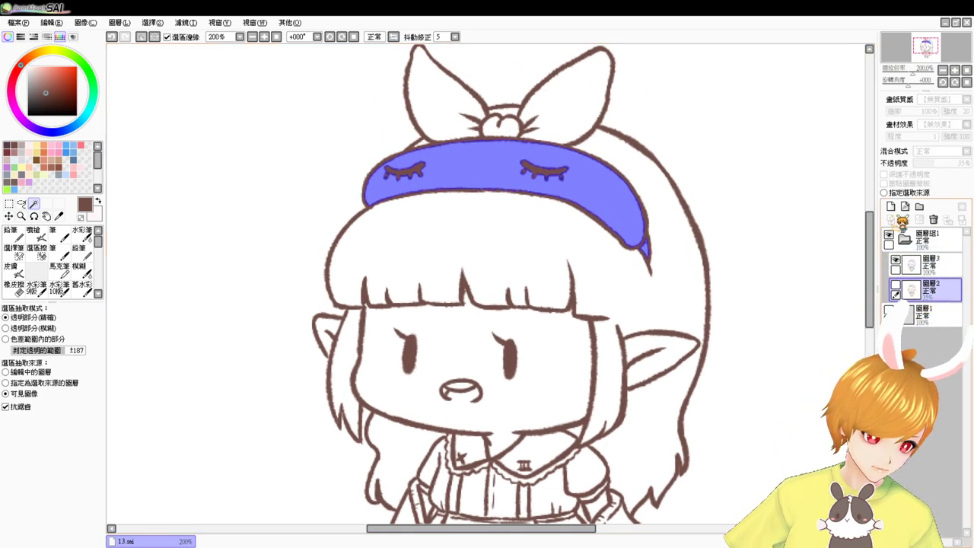
click(30, 181)
click(38, 235)
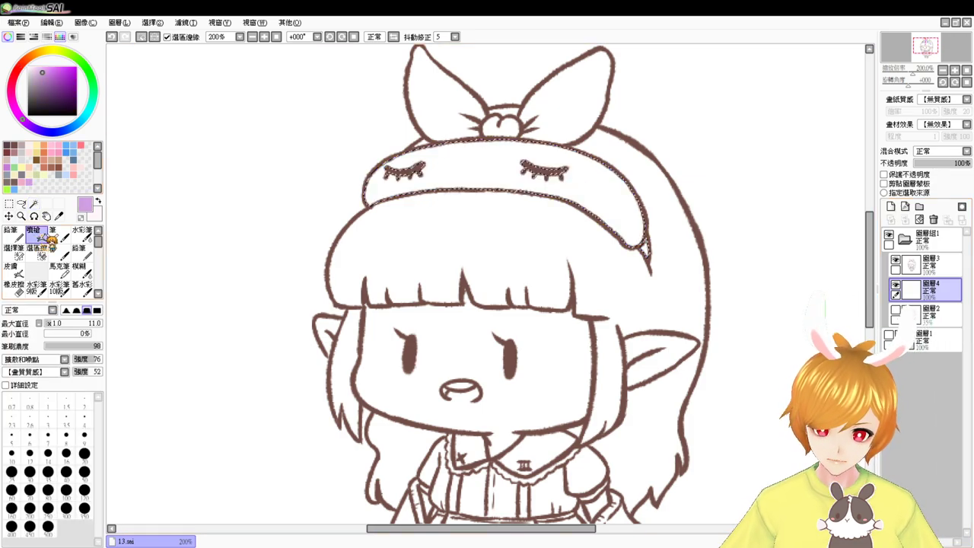
key(ctrl+f)
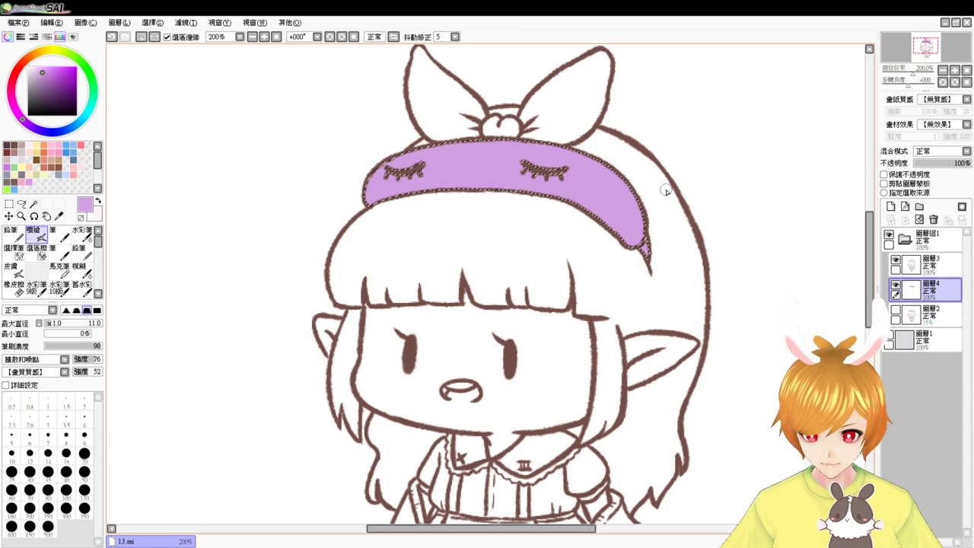
Lighten the colour to a pale purple and refill the headband selection with it
click(42, 65)
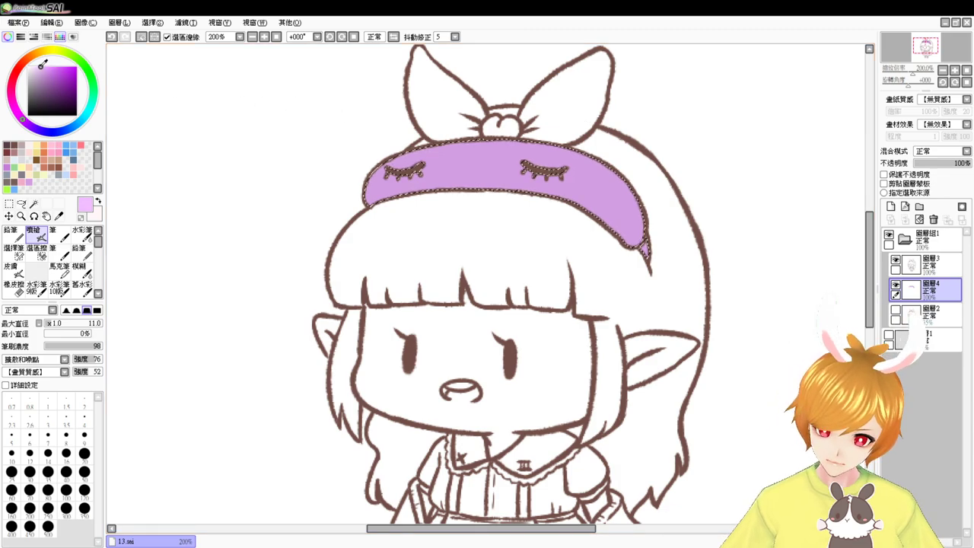
drag(39, 64, 36, 67)
key(ctrl+f)
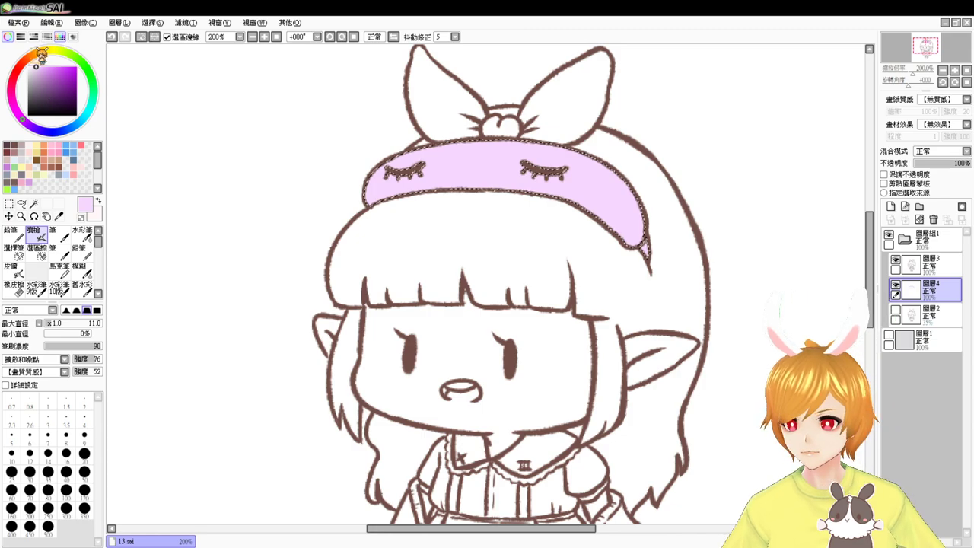
Shade the headband's lower edge and its end near the large ear with a slightly darker purple at brush size 15
click(42, 68)
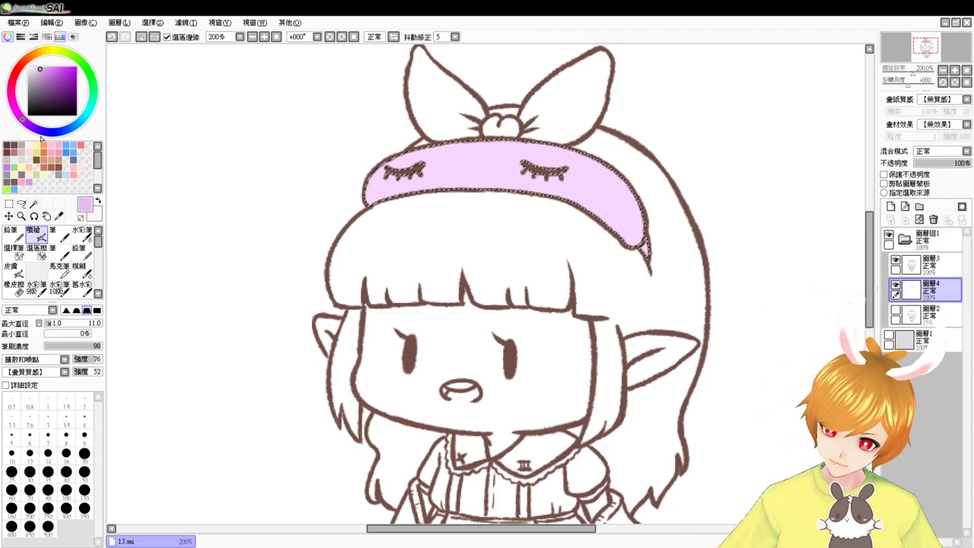
drag(605, 222, 605, 222)
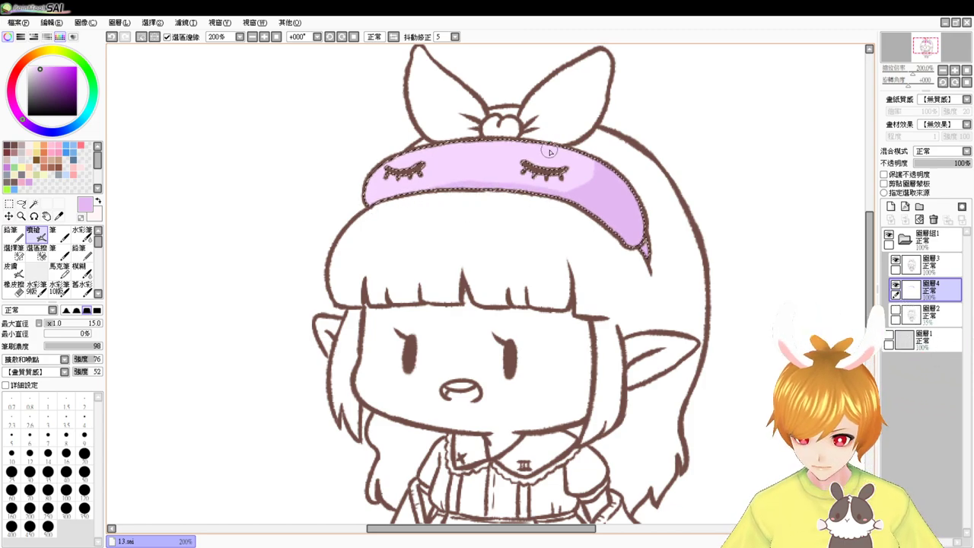
scroll(550, 151, up, 2)
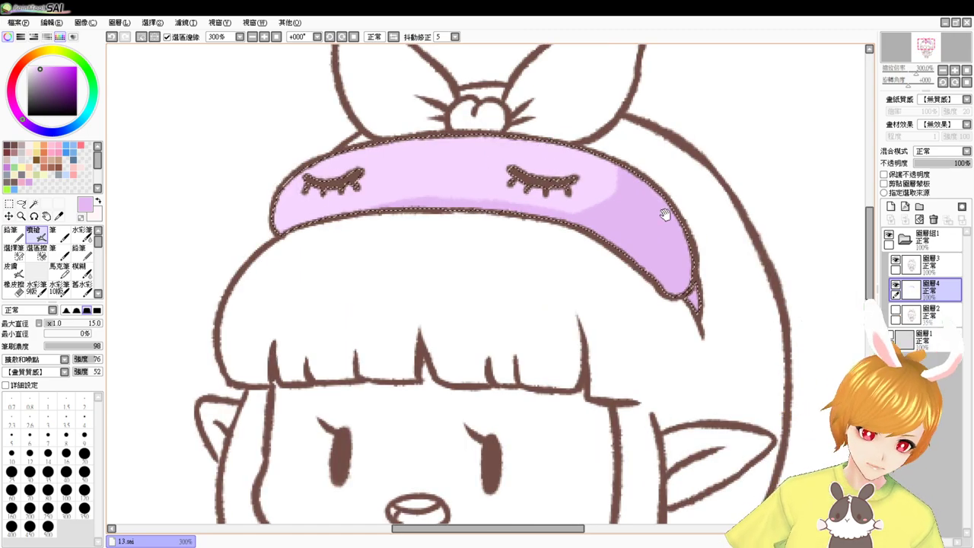
drag(665, 215, 658, 250)
key(ctrl+z)
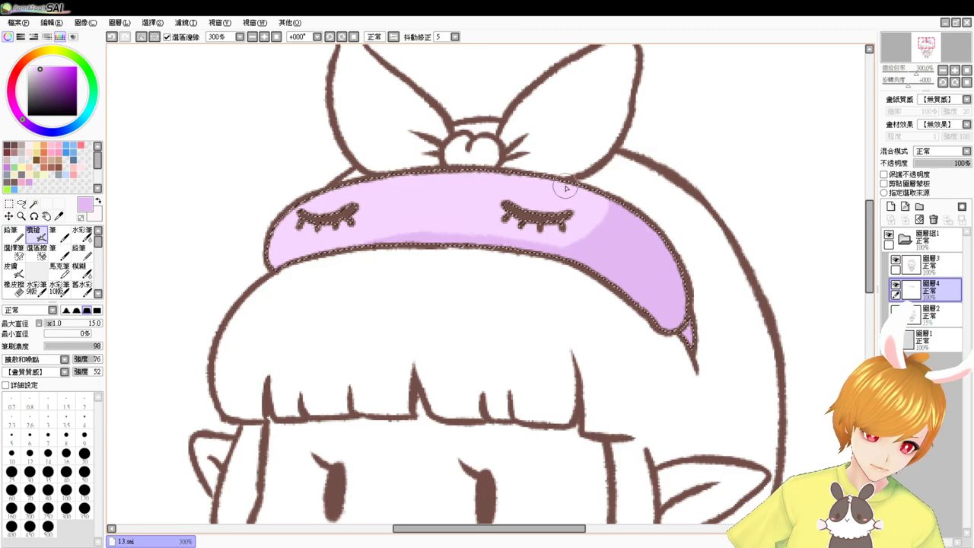
Soften the edge between the headband's shadow and base colour with the watercolor brush at size 23
click(92, 234)
key(bracketright)
key(bracketright)
key(bracketright)
key(bracketright)
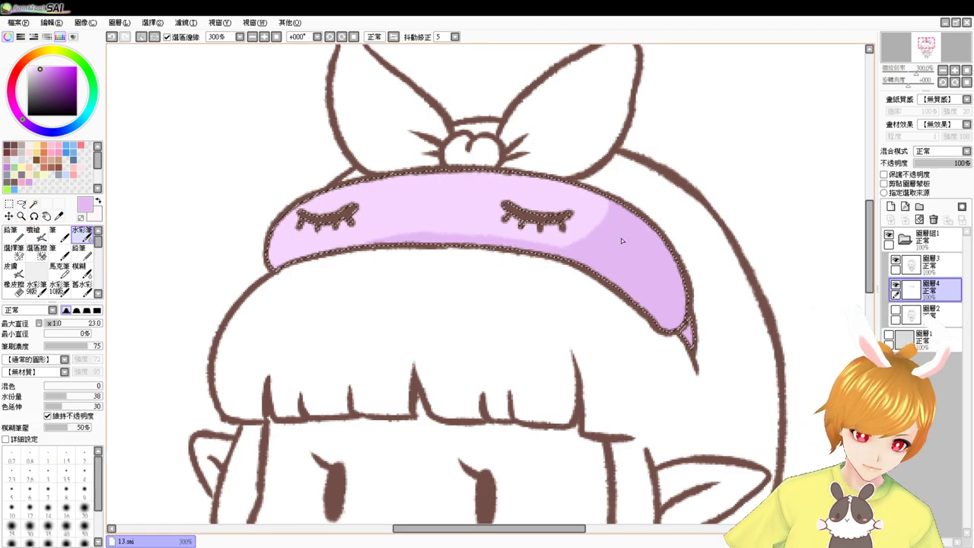
key(ctrl+z)
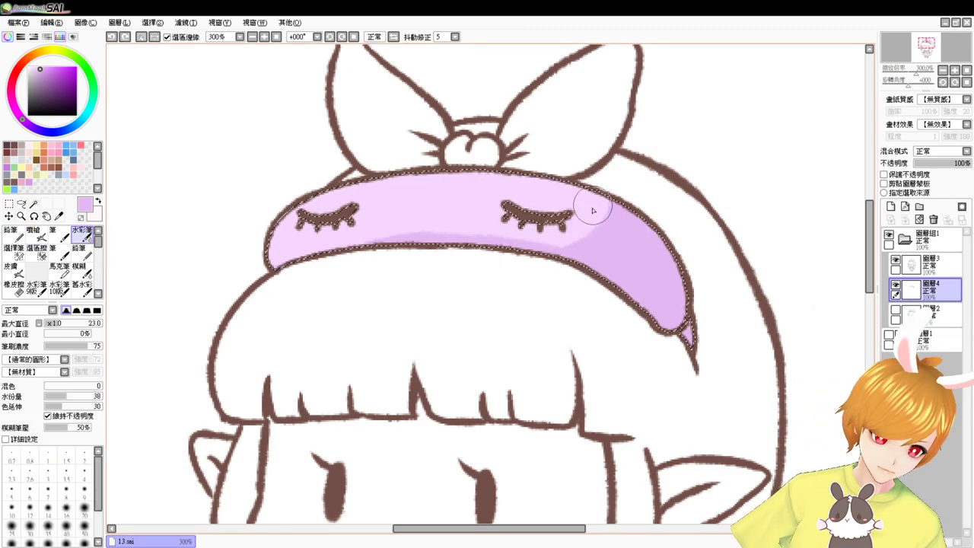
drag(606, 206, 597, 234)
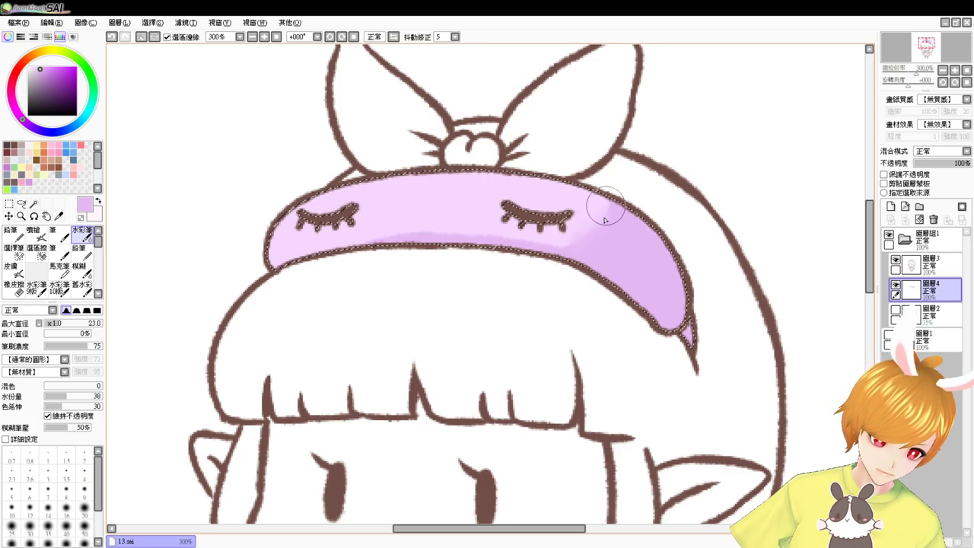
key(ctrl+z)
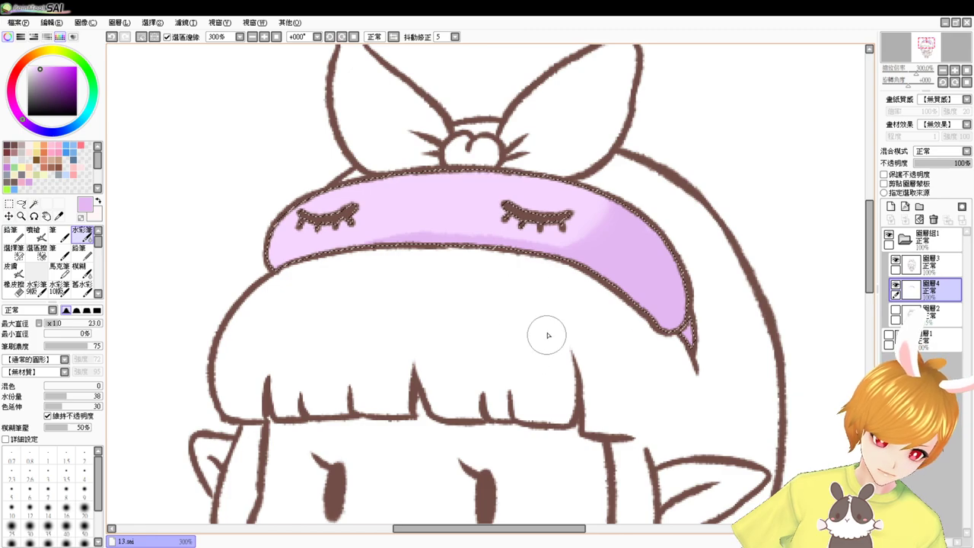
Paint a very pale purple highlight along the headband's upper edge above the eye nearest the small ear
alt+click(417, 194)
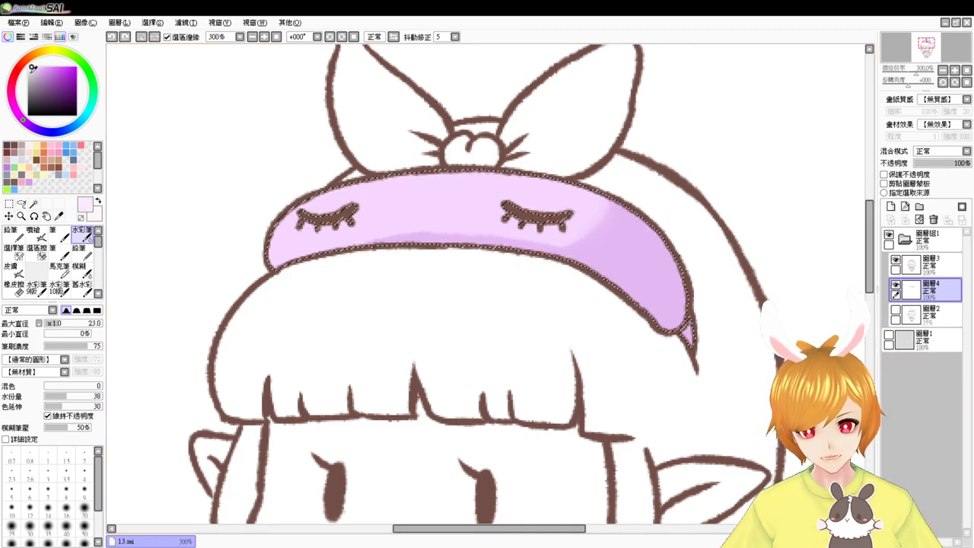
click(46, 236)
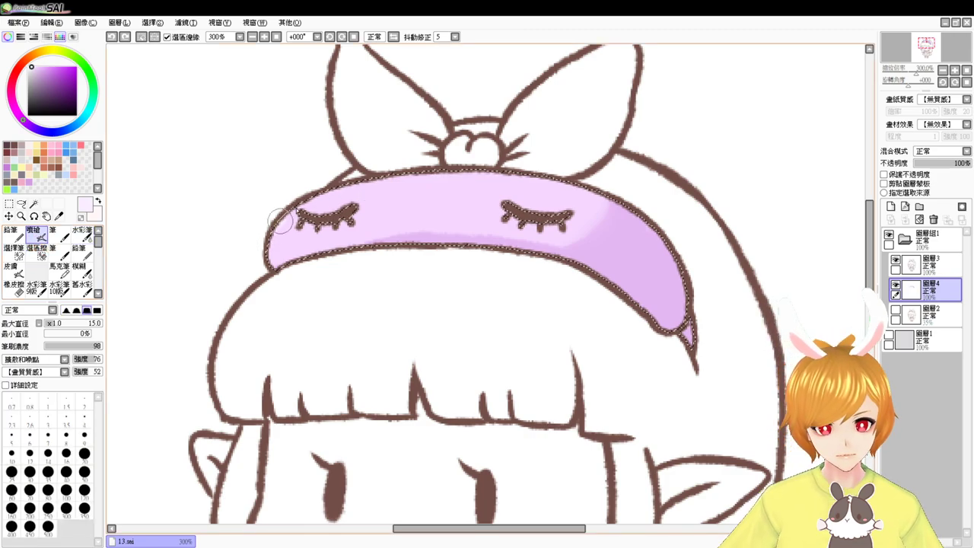
mouse_move(265, 246)
mouse_down()
mouse_move(279, 226)
mouse_move(370, 178)
mouse_up()
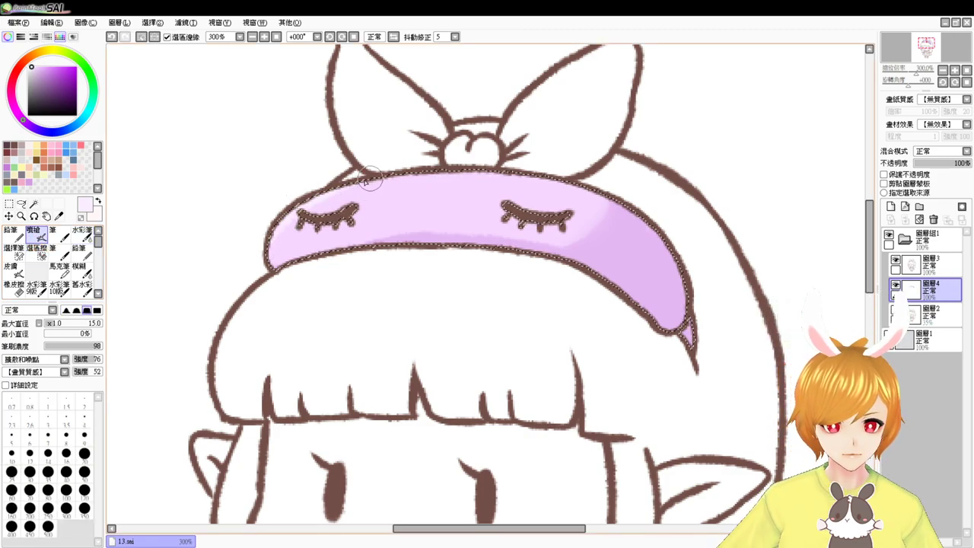
mouse_move(295, 207)
mouse_down()
mouse_move(352, 185)
mouse_move(419, 181)
mouse_up()
key(ctrl+d)
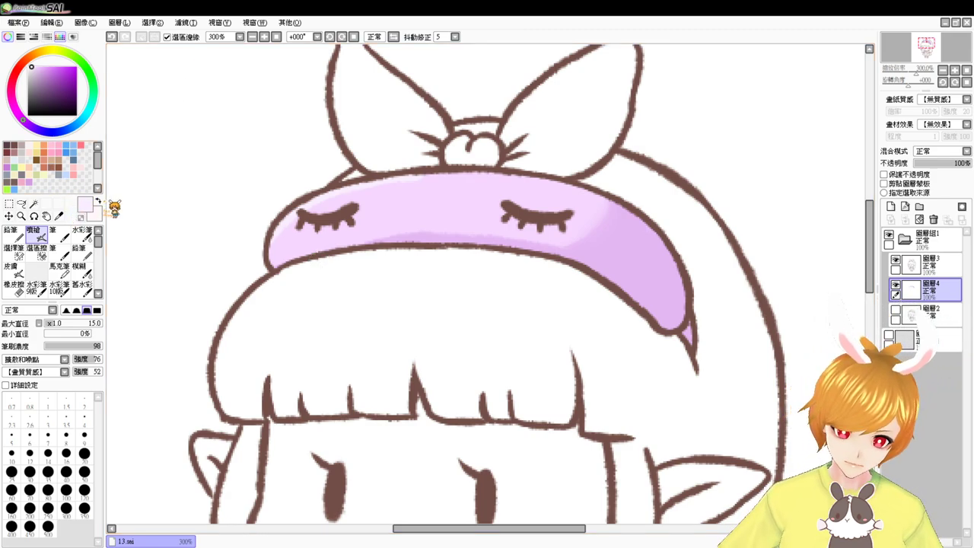
key(ctrl+z)
Blend the headband's shadow boundary with the watercolor brush at size 15, using the base purple sampled from the headband
click(82, 235)
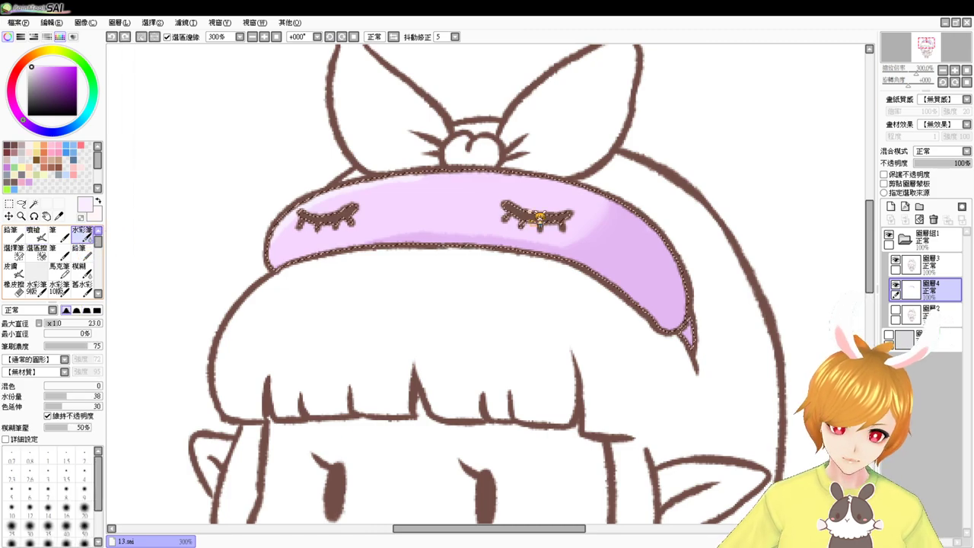
key(bracketright)
key(bracketright)
key(bracketright)
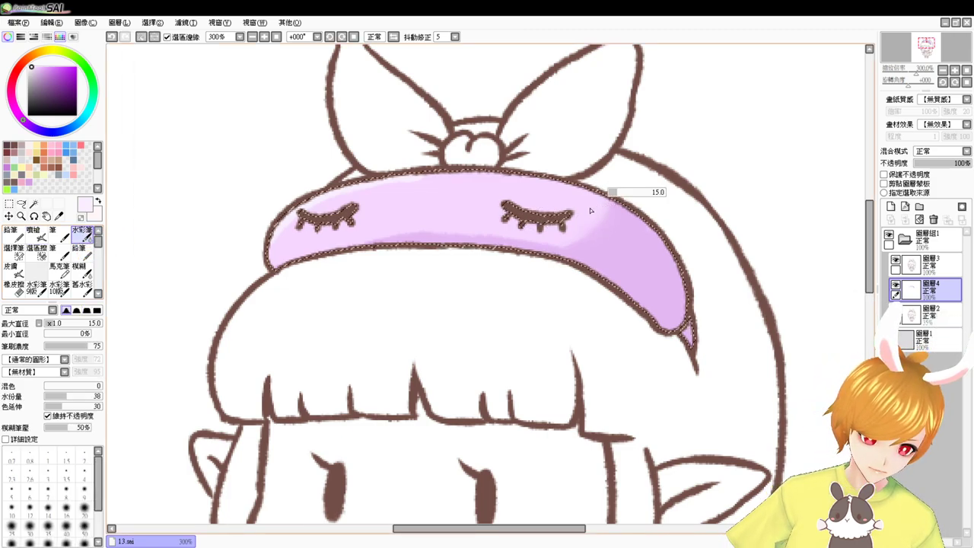
alt+click(580, 200)
key(bracketleft)
key(bracketleft)
key(bracketleft)
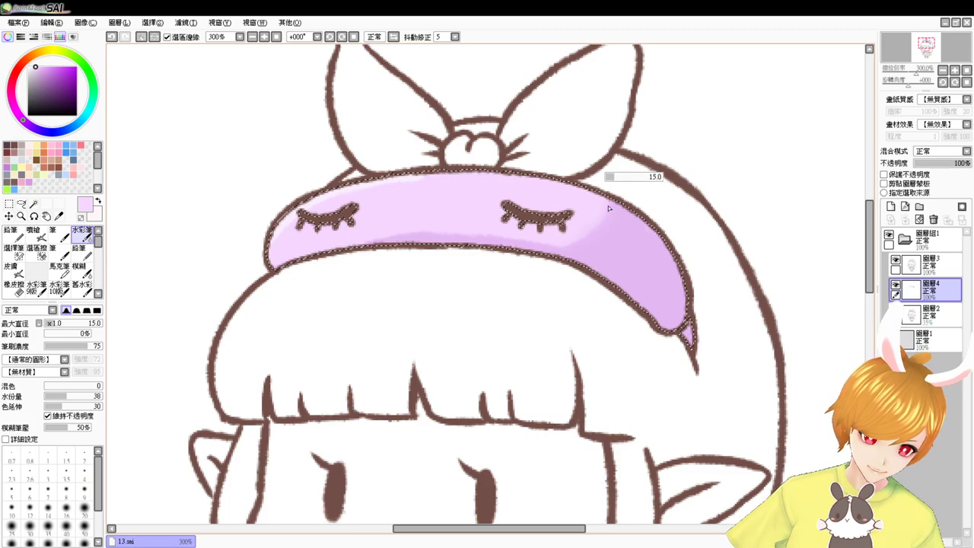
mouse_move(606, 194)
mouse_down()
mouse_move(592, 235)
mouse_move(564, 233)
mouse_move(569, 221)
mouse_up()
key(ctrl+z)
key(ctrl+z)
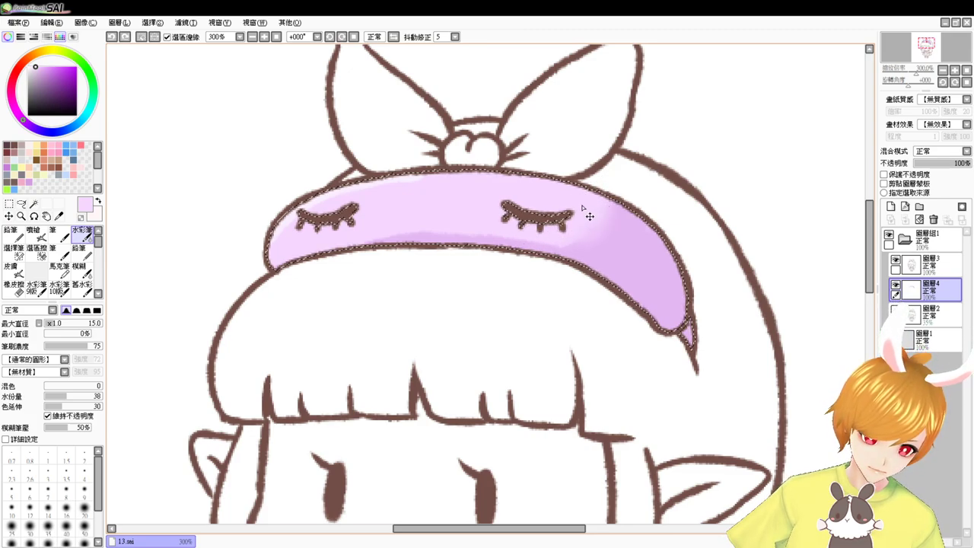
Smooth the headband's shadow transition at watercolor brush size 27, using the light base purple and the sampled darker purple
key(bracketright)
key(bracketright)
key(bracketright)
key(bracketright)
key(bracketright)
key(bracketright)
key(bracketright)
key(bracketright)
key(bracketright)
key(bracketright)
key(bracketright)
key(bracketright)
mouse_move(622, 185)
mouse_down()
mouse_move(567, 230)
mouse_move(625, 228)
mouse_move(637, 238)
mouse_move(624, 195)
mouse_move(564, 233)
mouse_up()
alt+click(636, 241)
mouse_move(586, 199)
mouse_down()
mouse_move(552, 240)
mouse_move(475, 235)
mouse_up()
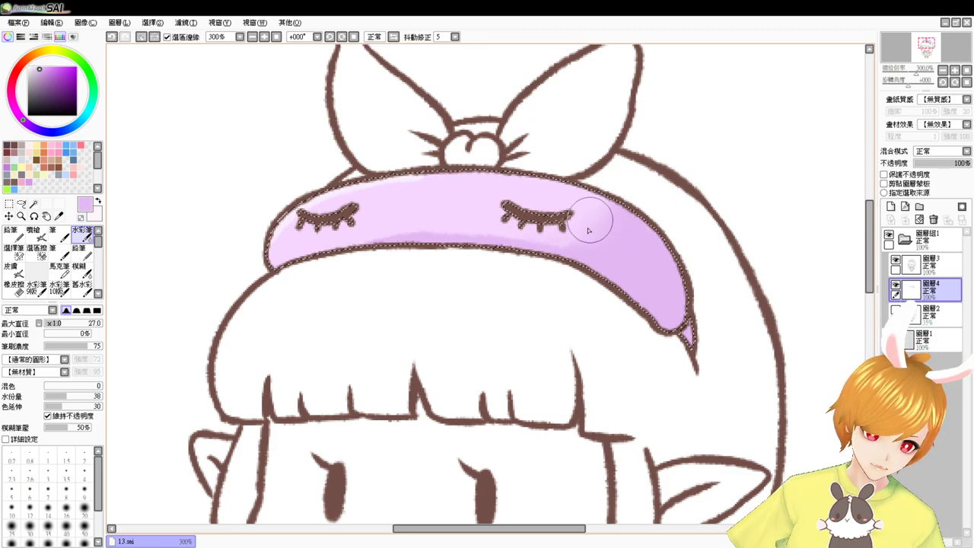
Finish blending the headband's shadow into the base colour with the watercolor brush at size 27 and clear the selection
drag(590, 223, 461, 235)
drag(581, 240, 452, 254)
key(ctrl+d)
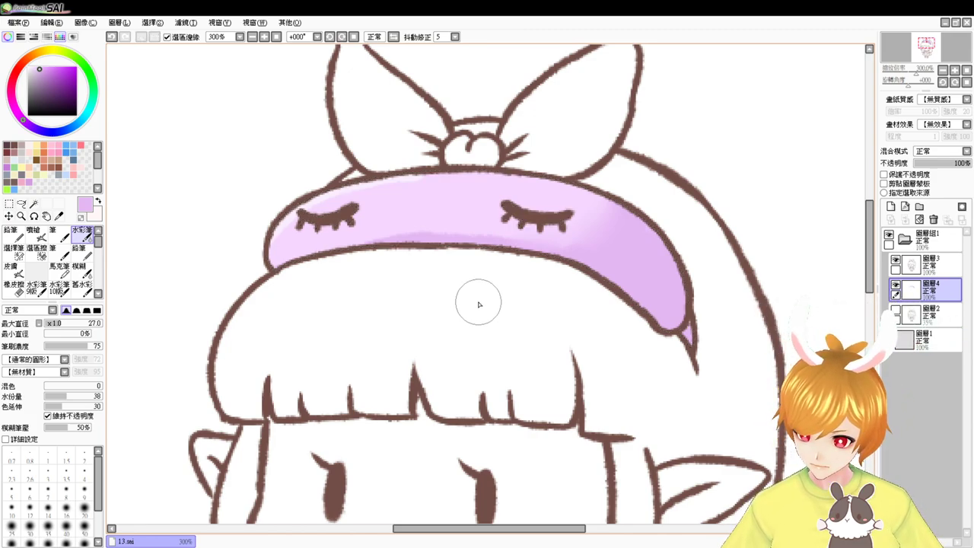
drag(486, 334, 482, 259)
drag(483, 296, 470, 328)
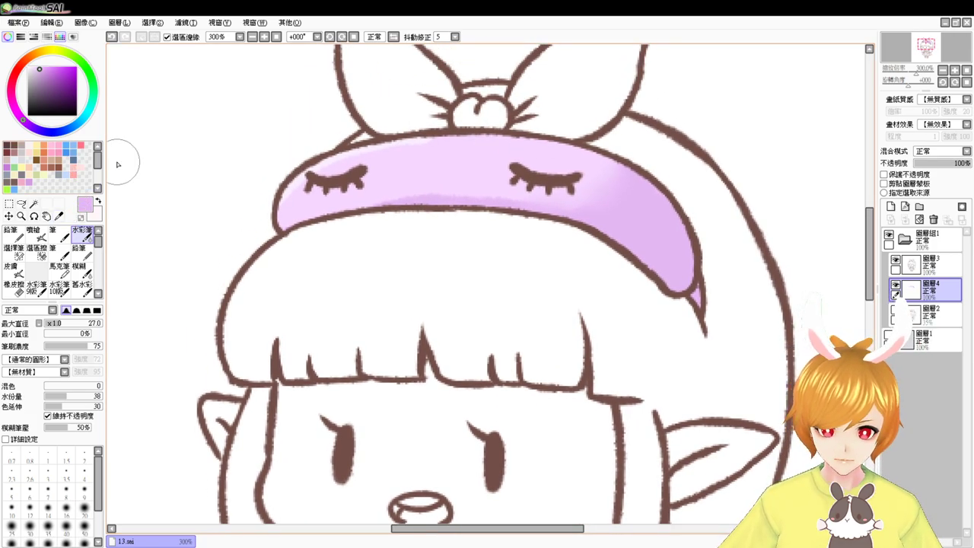
Dot small pairs of darker purple spots onto the headband around the closed eyes with the airbrush at size 8
click(38, 236)
key(])
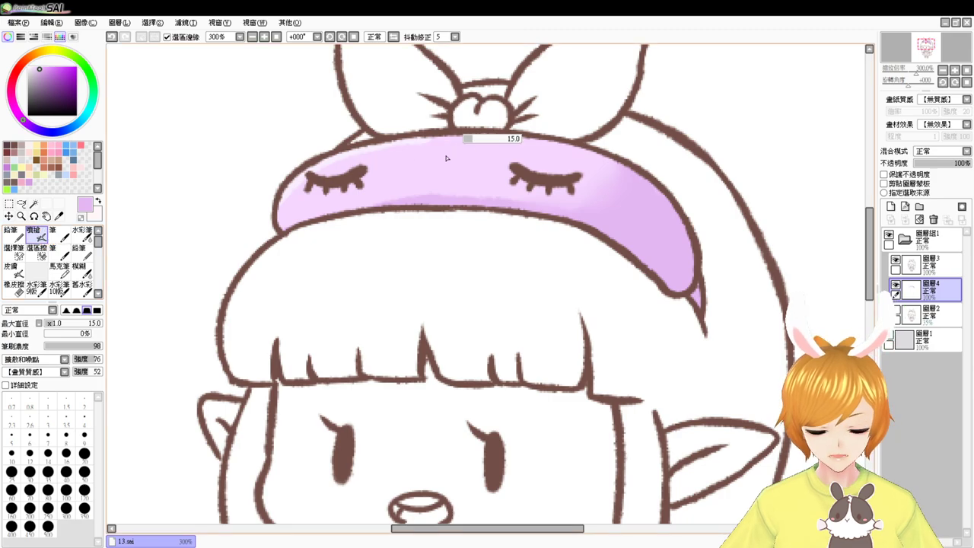
drag(447, 159, 446, 166)
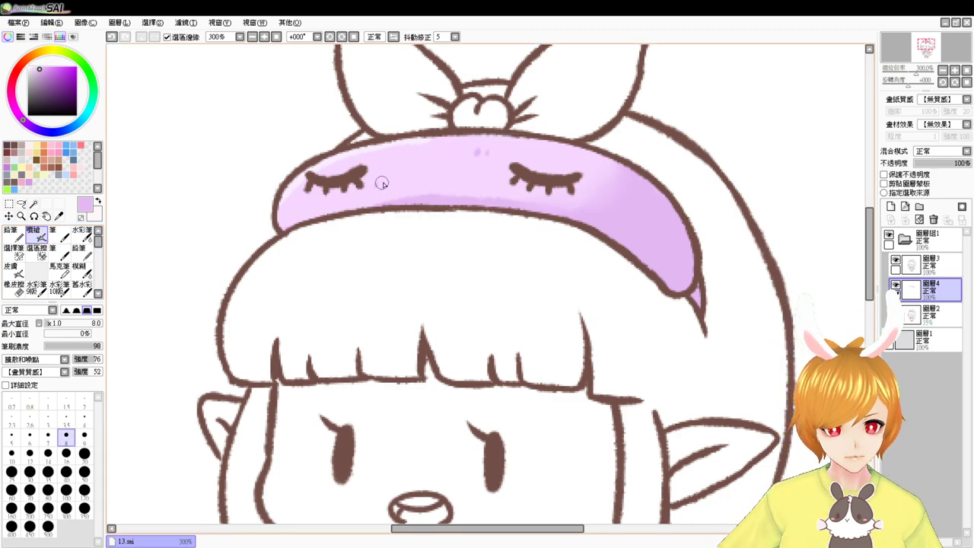
drag(353, 186, 344, 232)
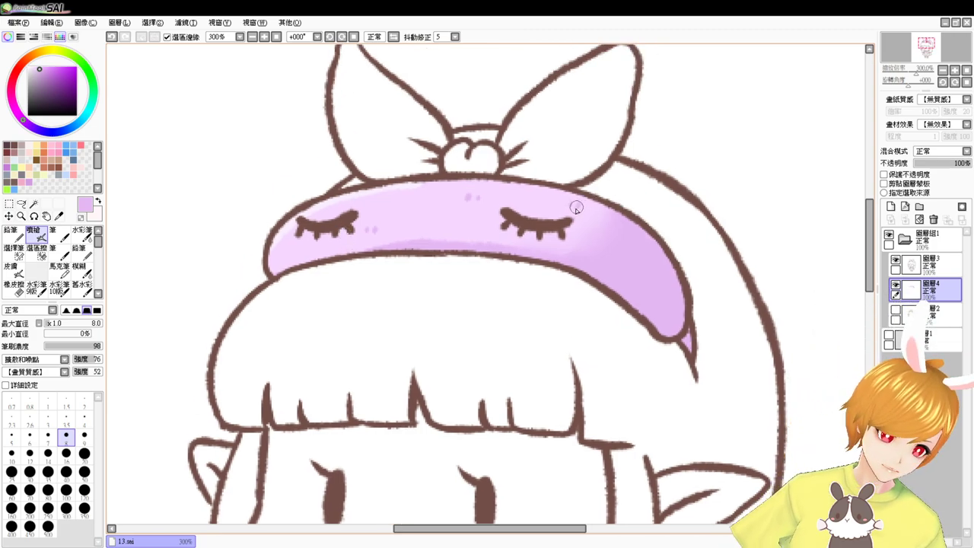
Select both loops and the knot of the bow with the Magic Wand
click(34, 204)
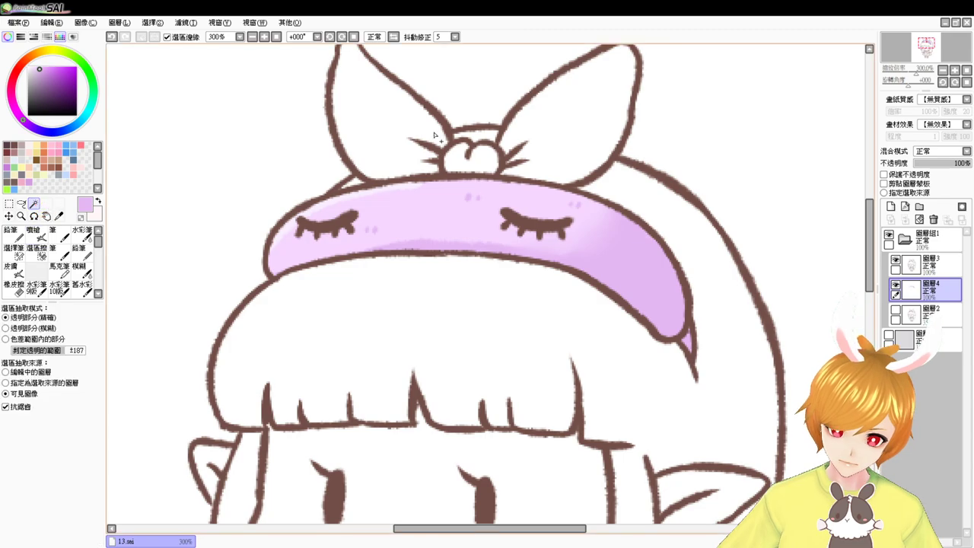
click(403, 140)
click(476, 160)
click(554, 136)
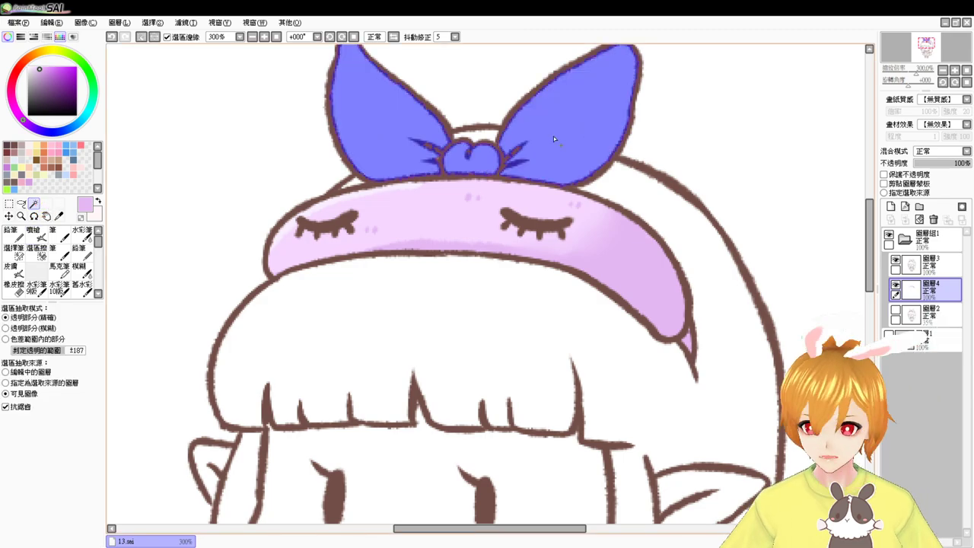
Fill the selected bow with a saturated medium blue, check it on the whole figure, and restore the bow selection
click(69, 149)
click(47, 73)
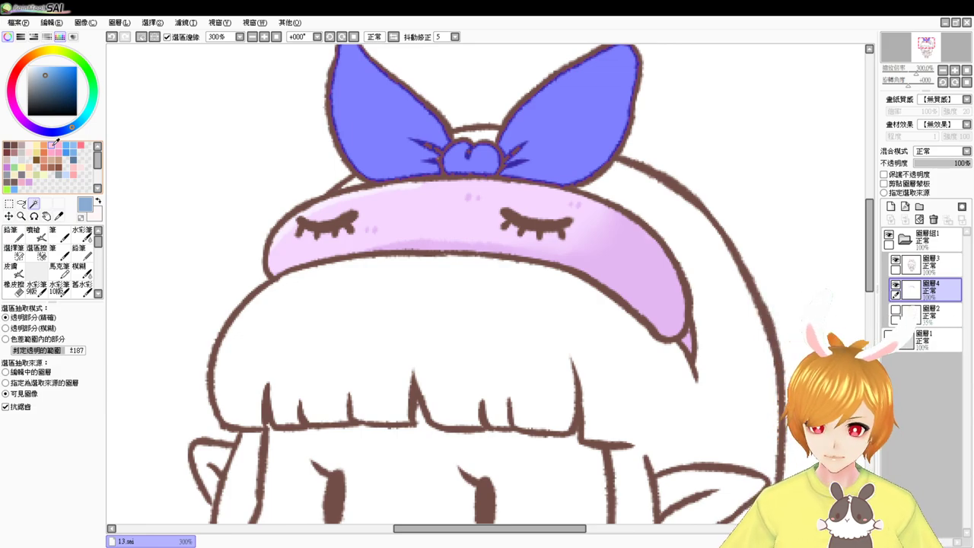
click(34, 233)
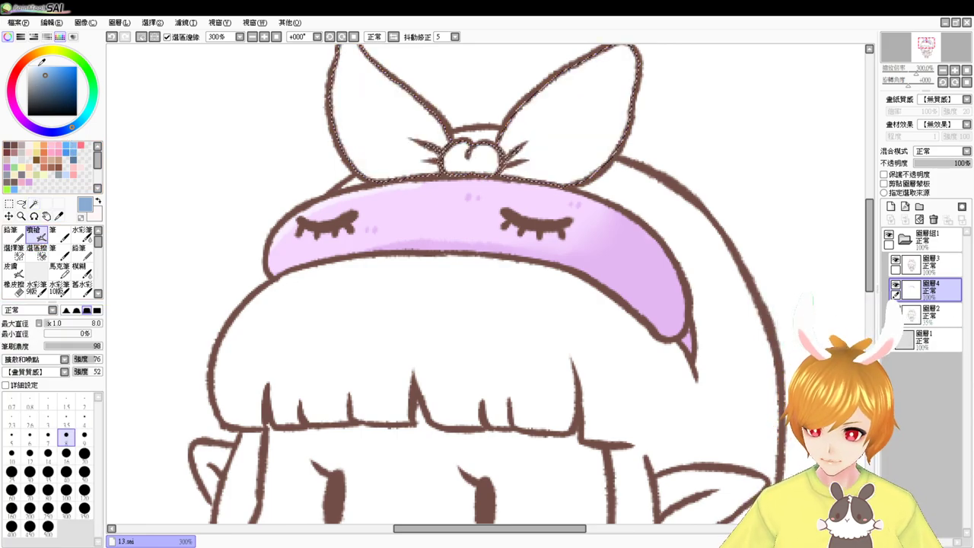
click(48, 66)
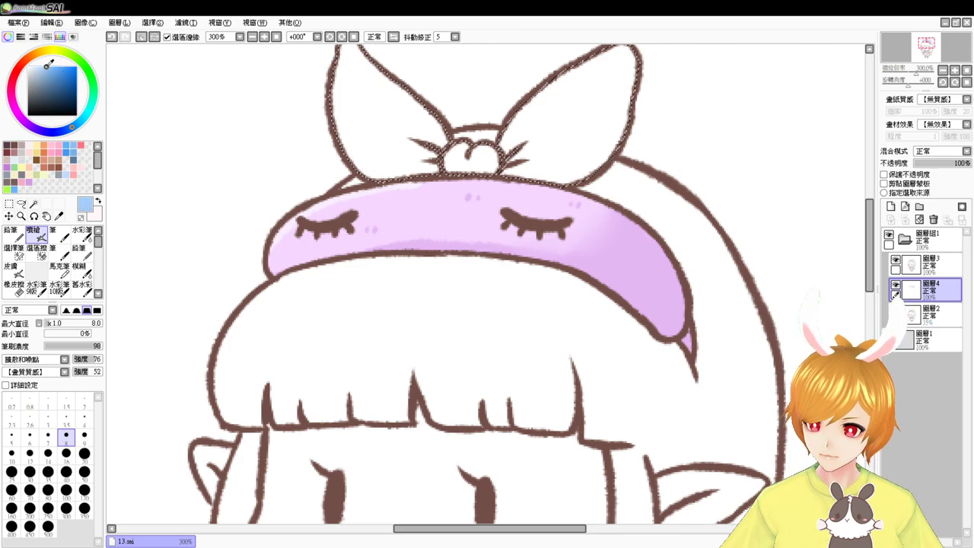
mouse_move(46, 66)
mouse_down()
mouse_move(56, 86)
mouse_move(28, 66)
mouse_move(54, 83)
mouse_move(38, 66)
mouse_move(35, 83)
mouse_move(55, 73)
mouse_move(29, 75)
mouse_move(50, 83)
mouse_move(31, 68)
mouse_move(49, 77)
mouse_move(32, 71)
mouse_move(51, 66)
mouse_move(73, 84)
mouse_move(64, 75)
mouse_up()
key(ctrl+f)
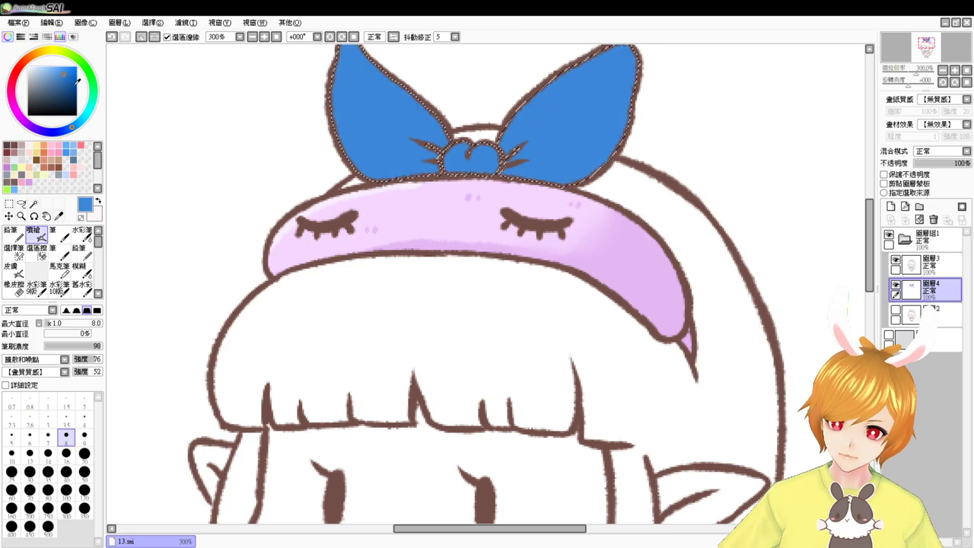
key(ctrl+d)
click(276, 38)
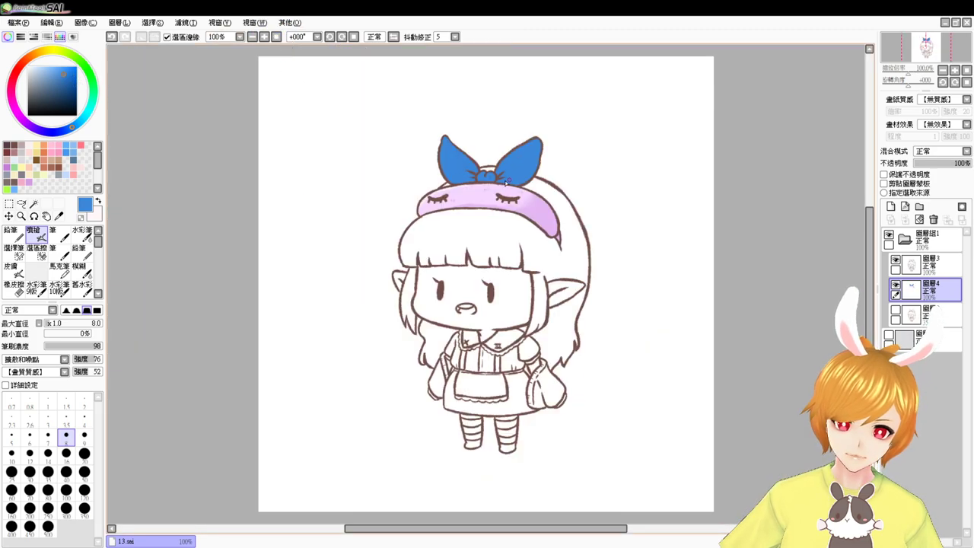
key(ctrl+z)
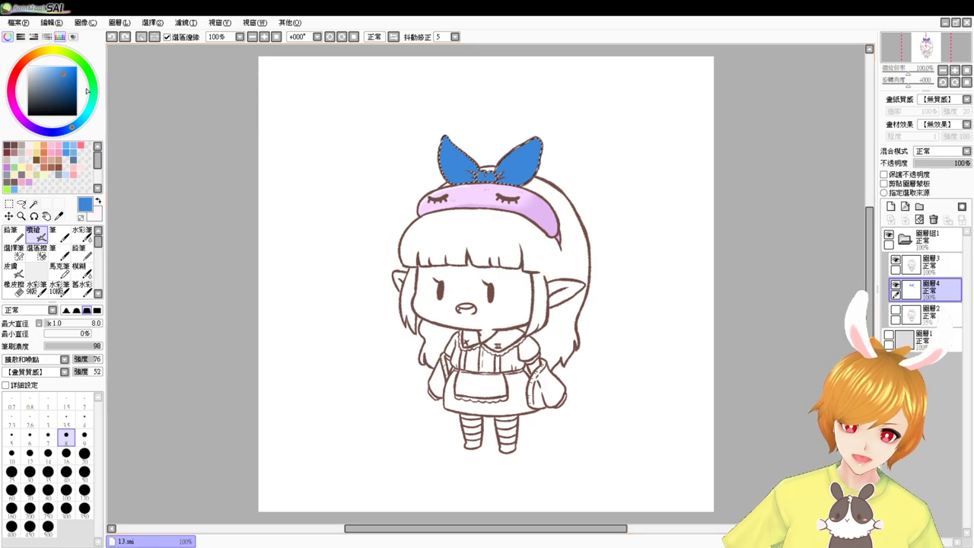
Refill the bow with a muted greyish blue, preview it without the selection, and restore the selection
scroll(453, 202, up, 2)
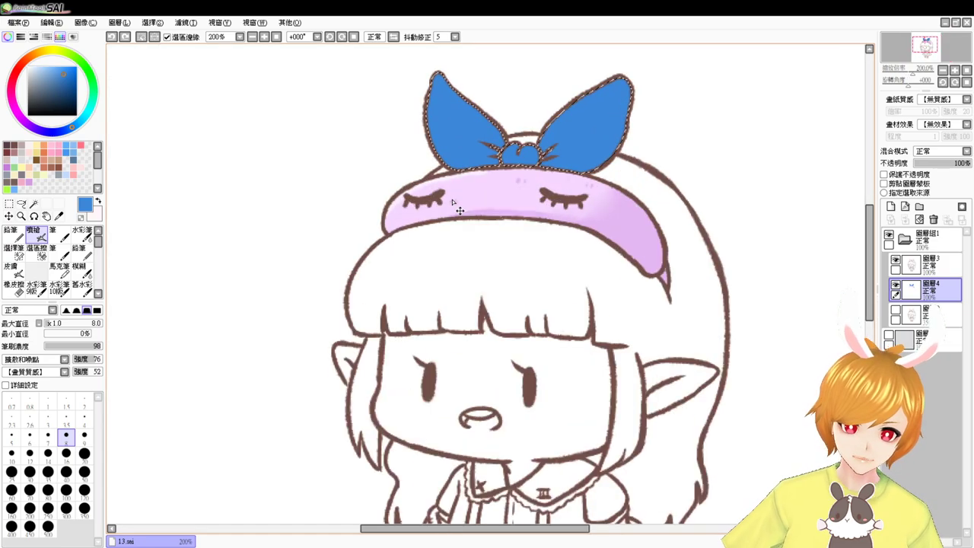
drag(694, 226, 614, 254)
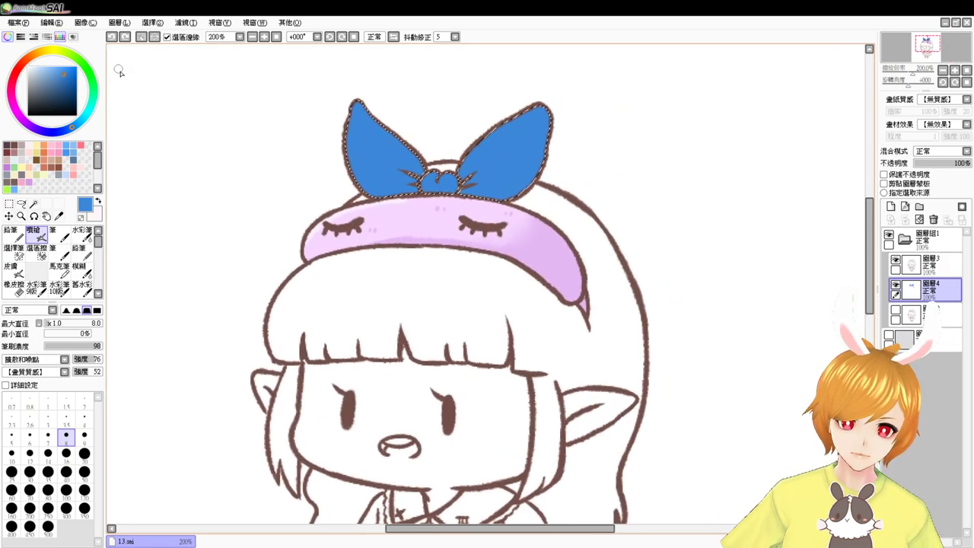
click(49, 70)
click(45, 79)
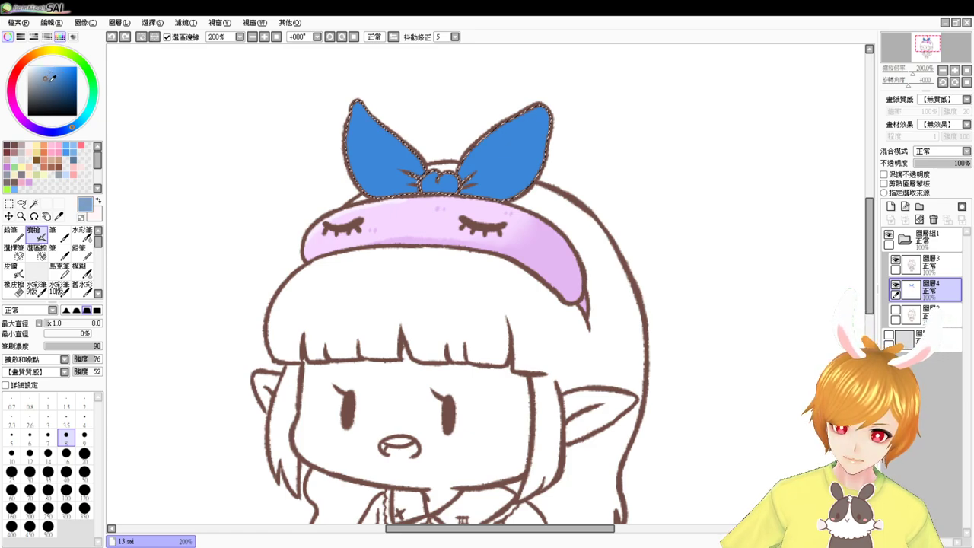
key(ctrl+f)
key(ctrl+d)
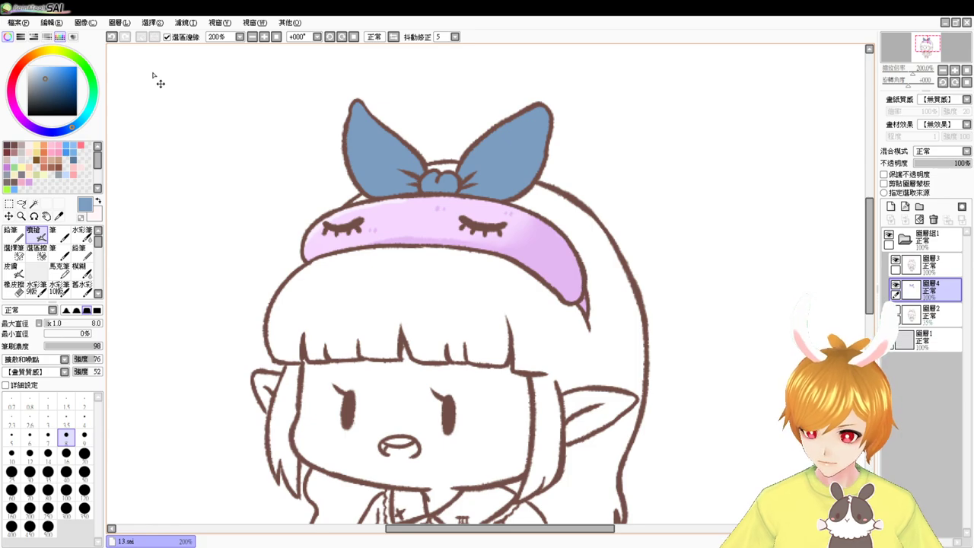
key(ctrl+z)
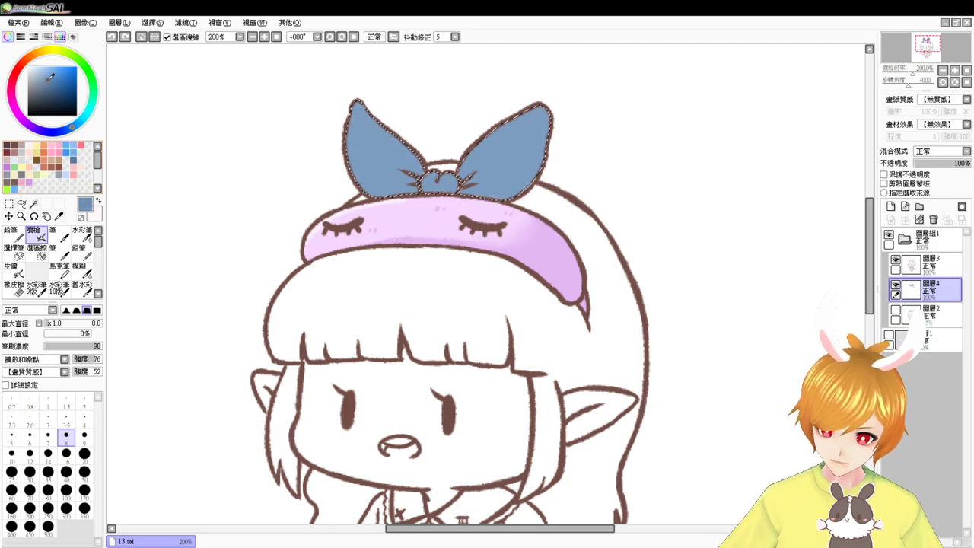
Shift the blue hue slightly towards violet and refill the bow, trying a light periwinkle and settling on a muted periwinkle blue
click(66, 130)
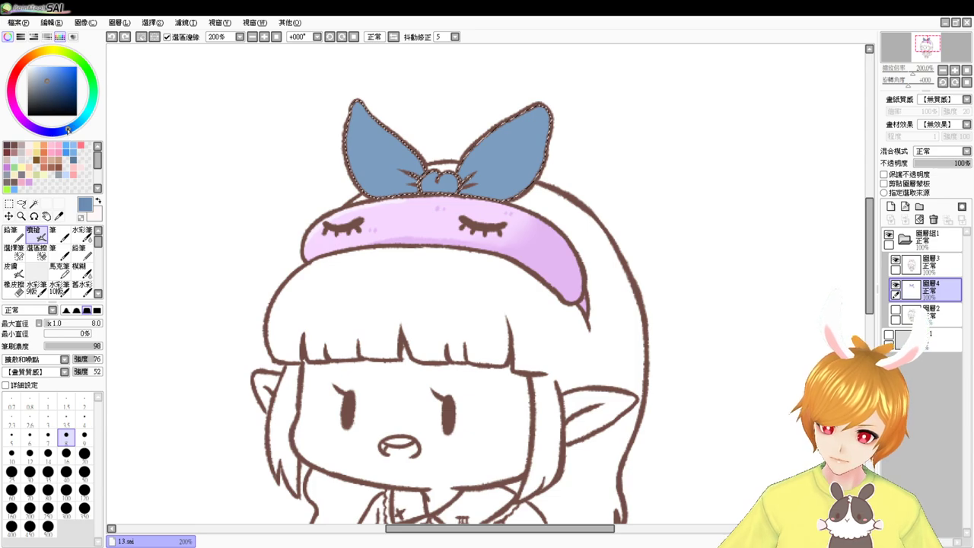
click(47, 68)
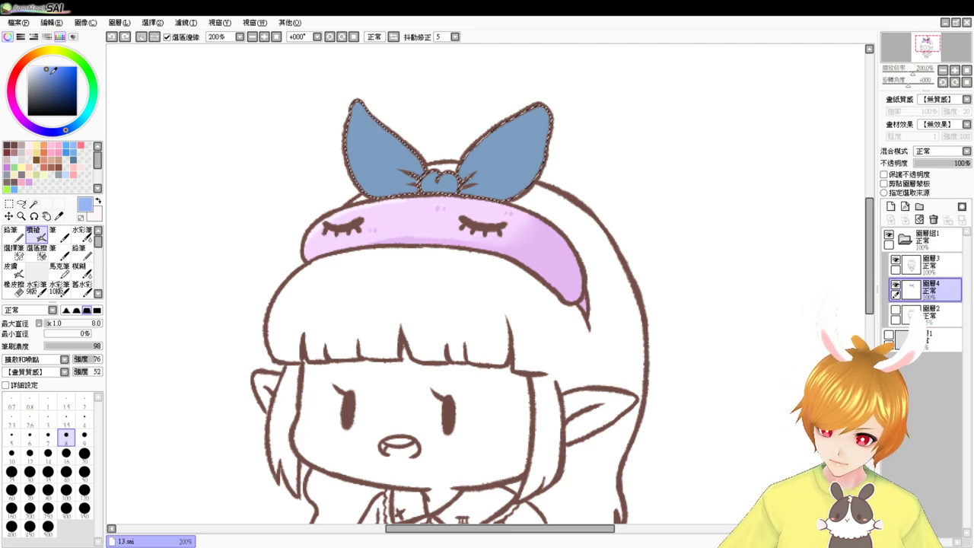
key(ctrl+f)
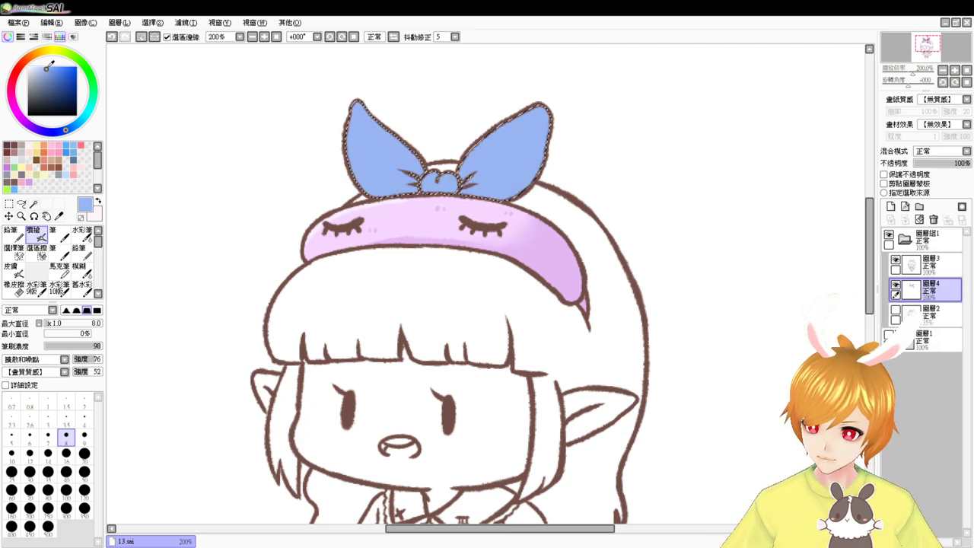
drag(50, 67, 50, 71)
key(ctrl+f)
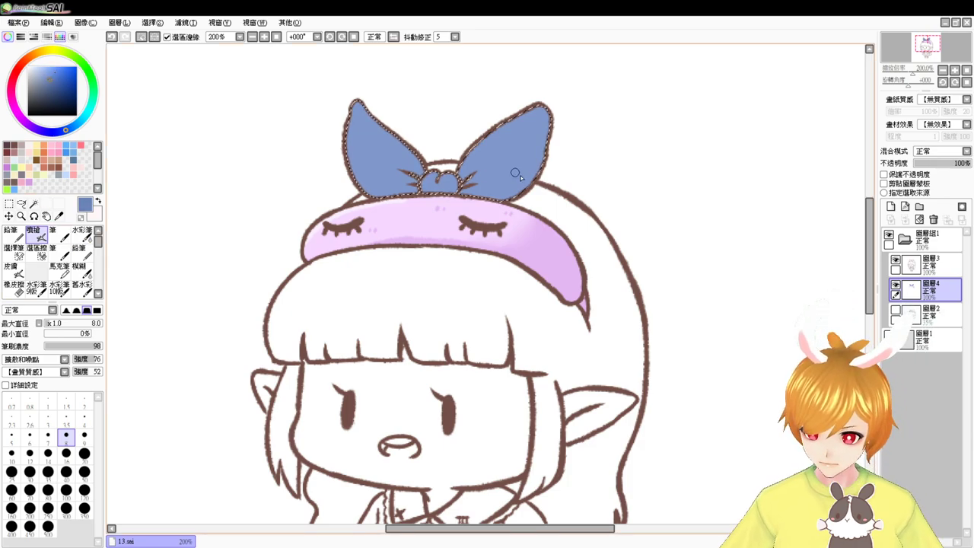
drag(585, 186, 594, 192)
mouse_move(545, 112)
mouse_down()
mouse_move(543, 137)
mouse_move(499, 197)
mouse_up()
key(ctrl+z)
key(ctrl+z)
Paint a darker blue shadow along the outer and lower edges of the bow loop nearest the large ear with the airbrush at size 14
mouse_move(542, 157)
mouse_down()
mouse_move(506, 194)
mouse_move(555, 121)
mouse_up()
mouse_move(538, 158)
mouse_down()
mouse_move(504, 194)
mouse_move(455, 164)
mouse_up()
drag(455, 199, 456, 169)
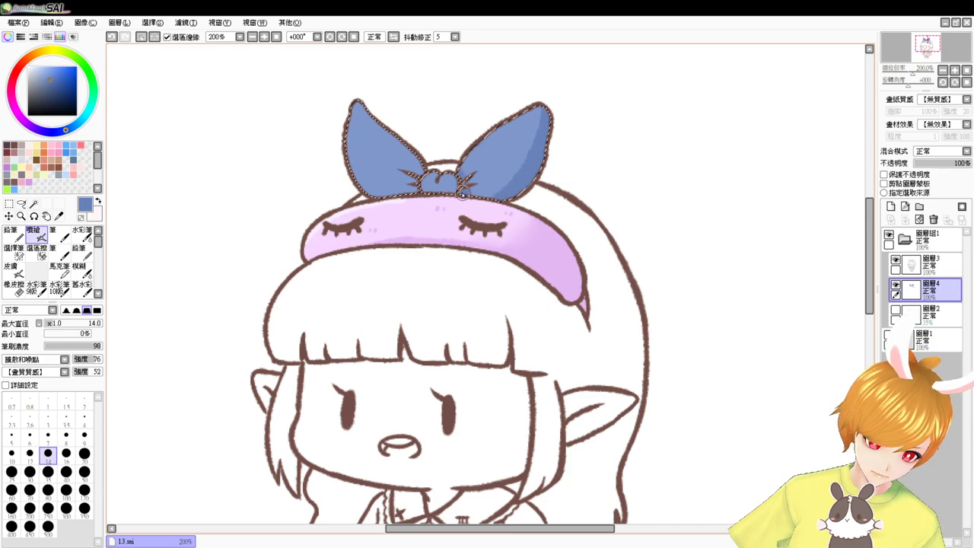
drag(508, 191, 480, 195)
mouse_move(535, 175)
mouse_down()
mouse_move(507, 190)
mouse_move(521, 192)
mouse_up()
mouse_move(474, 178)
mouse_down()
mouse_move(456, 213)
mouse_move(454, 183)
mouse_up()
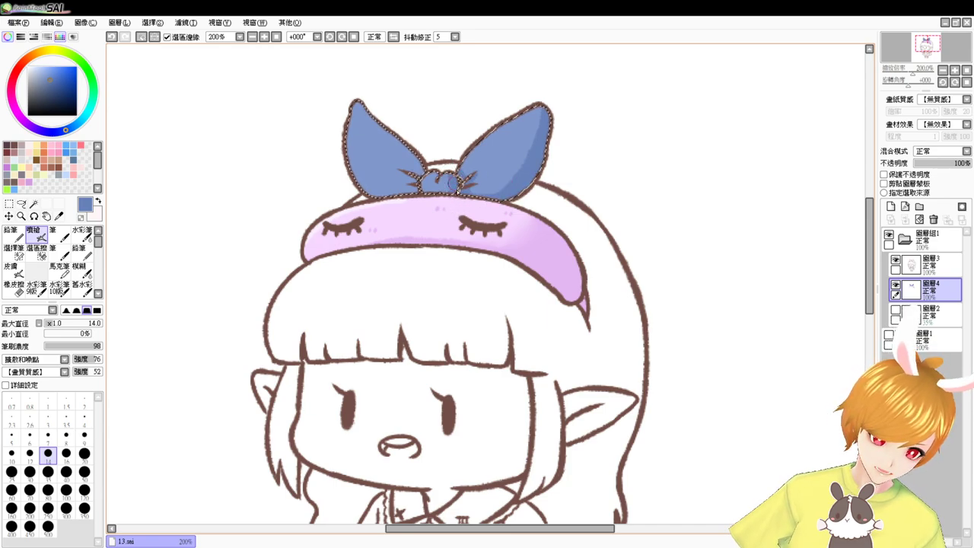
Shade the other bow loop beside the knot and the knot's lower edge with the same darker blue at airbrush size 14
scroll(461, 209, up, 1)
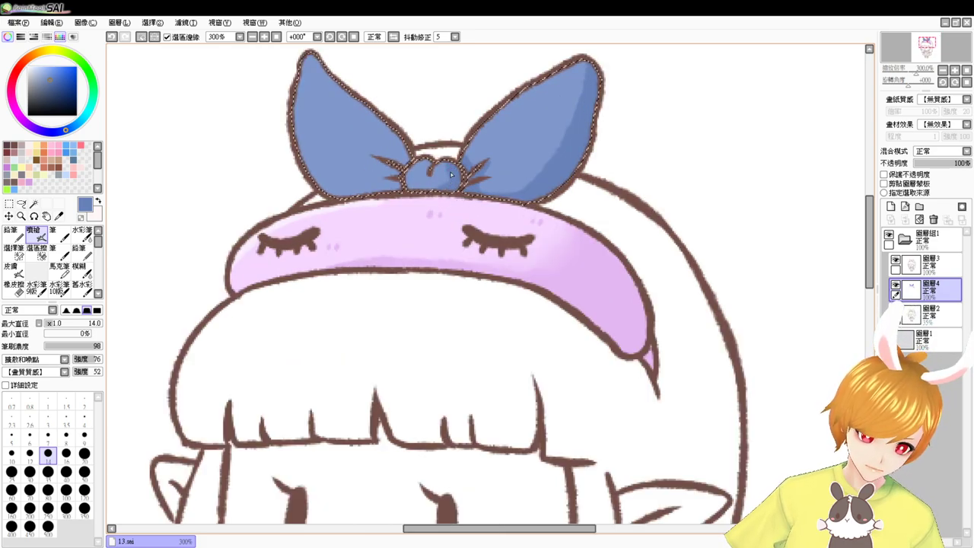
drag(430, 195, 413, 196)
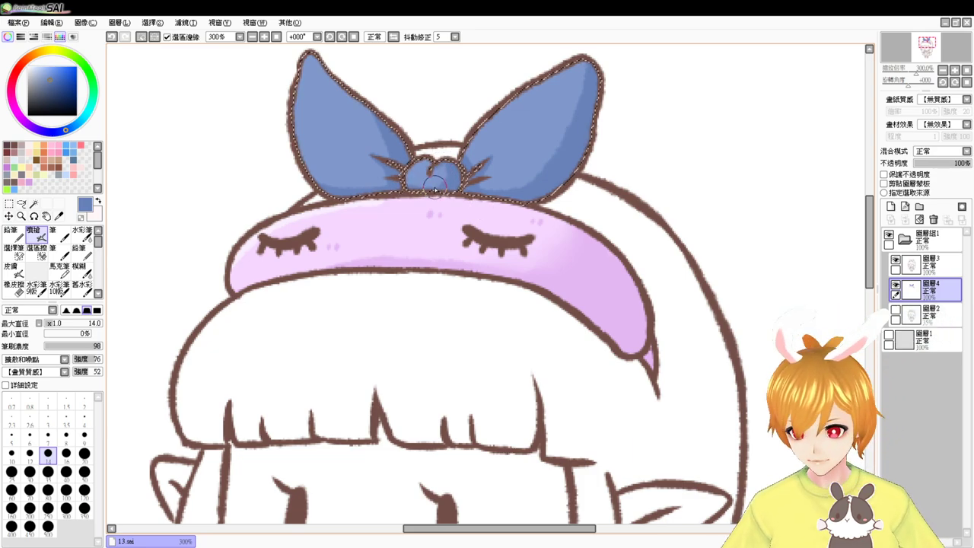
key(ctrl+d)
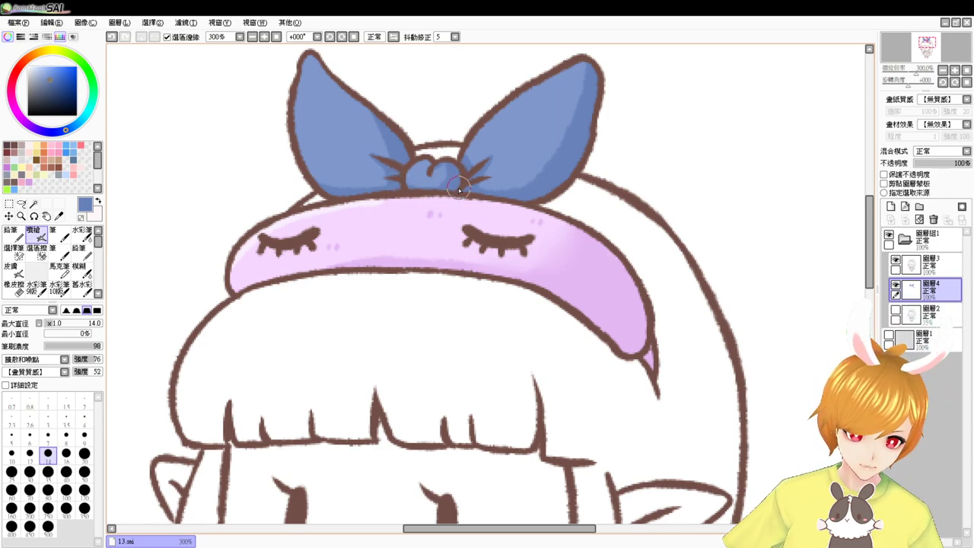
key(ctrl+z)
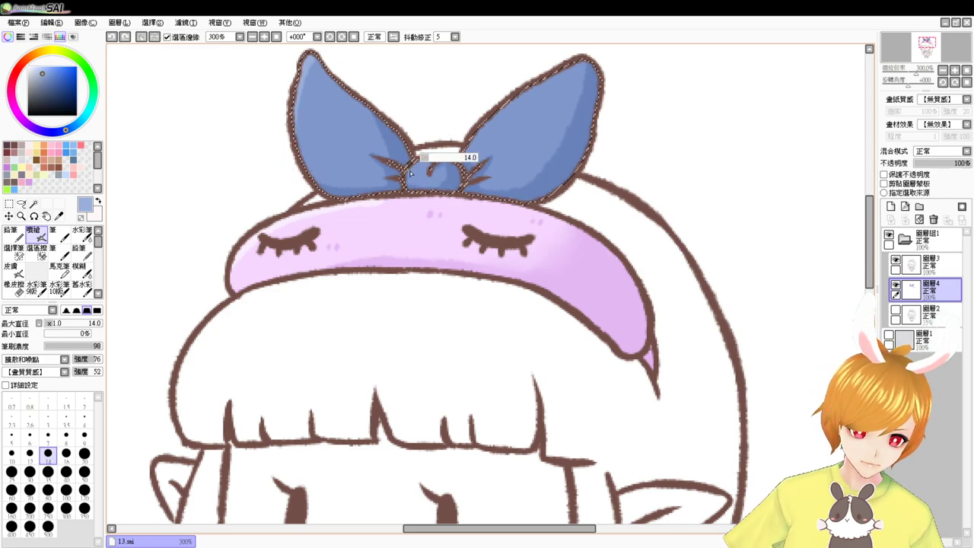
Add small pale blue highlights to the tip of the bow's small-ear-side loop and the knot at airbrush size 6, and clear the selection
key(bracketleft)
key(bracketleft)
key(bracketleft)
key(bracketleft)
key(bracketleft)
key(bracketleft)
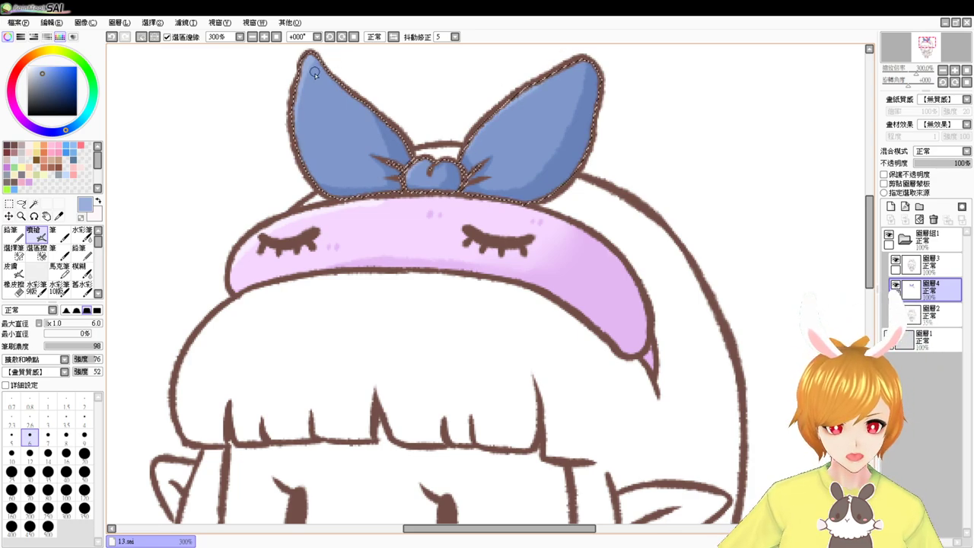
drag(310, 74, 311, 80)
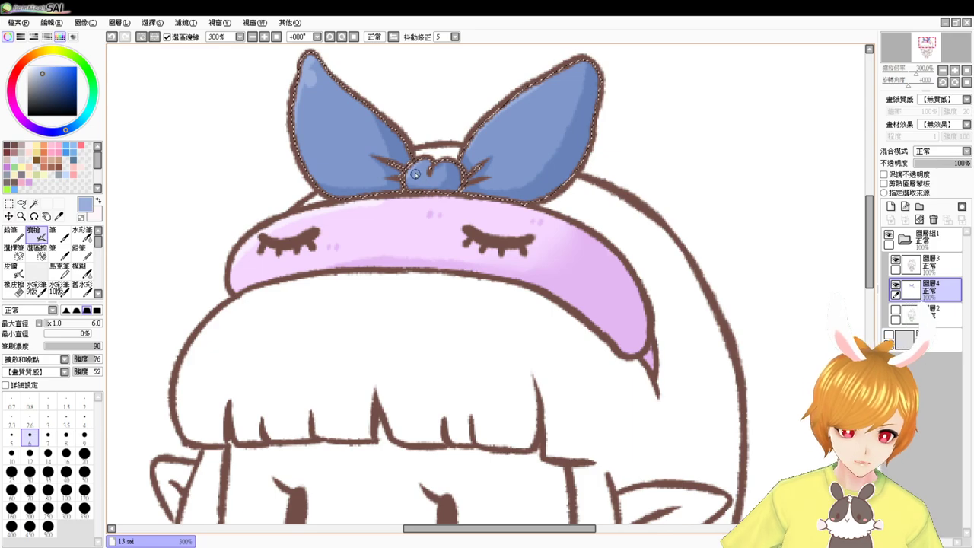
key(ctrl+d)
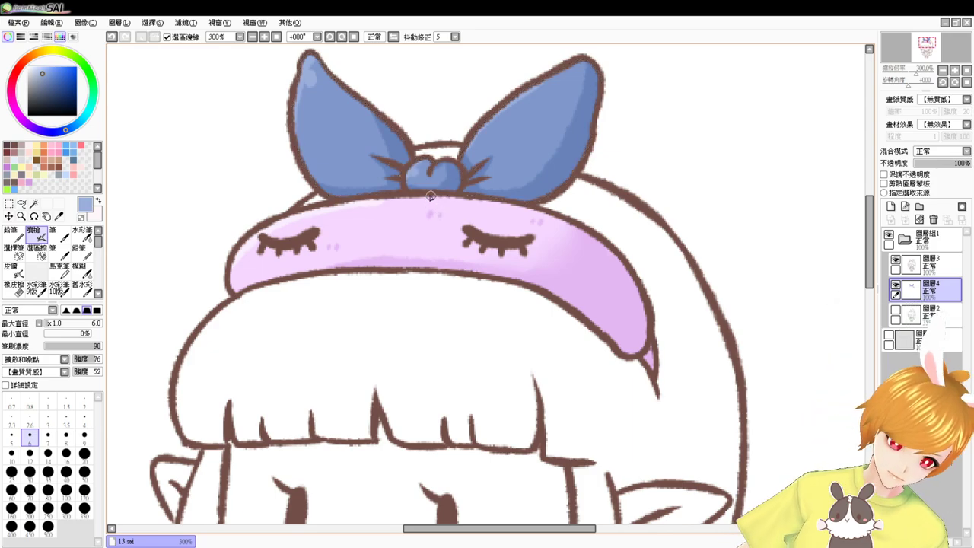
Touch up the shadow around the bow's knot at airbrush size 6, using the darker blue sampled from the bow
key(w)
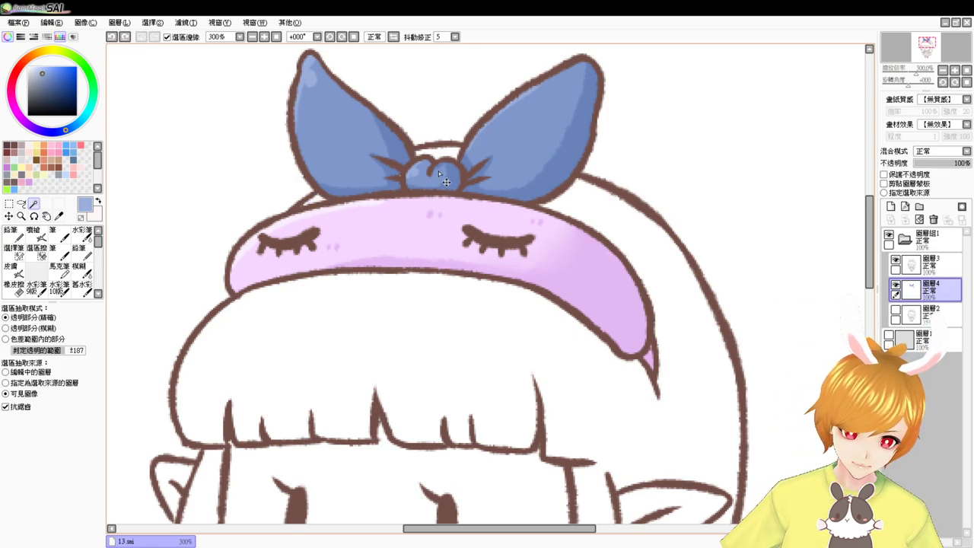
key(v)
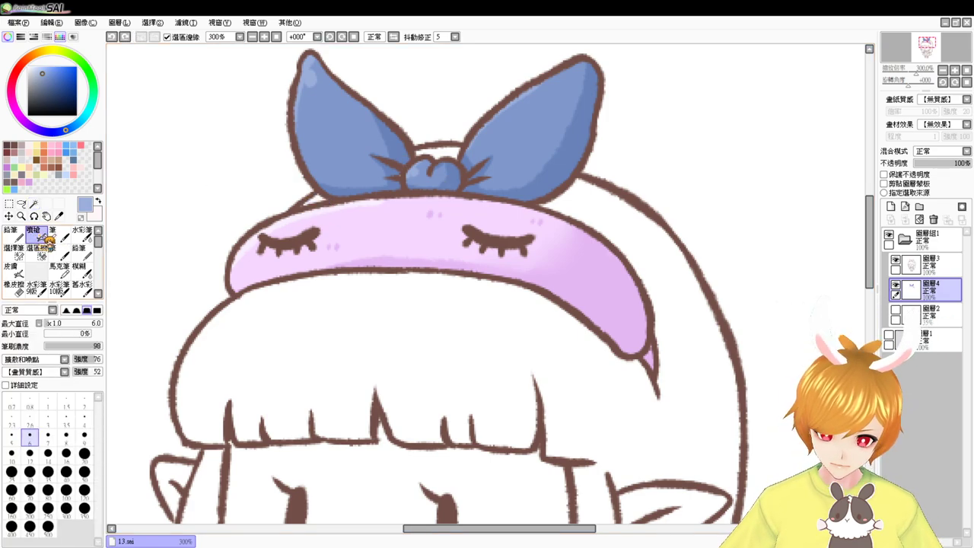
alt+click(385, 156)
drag(400, 177, 388, 196)
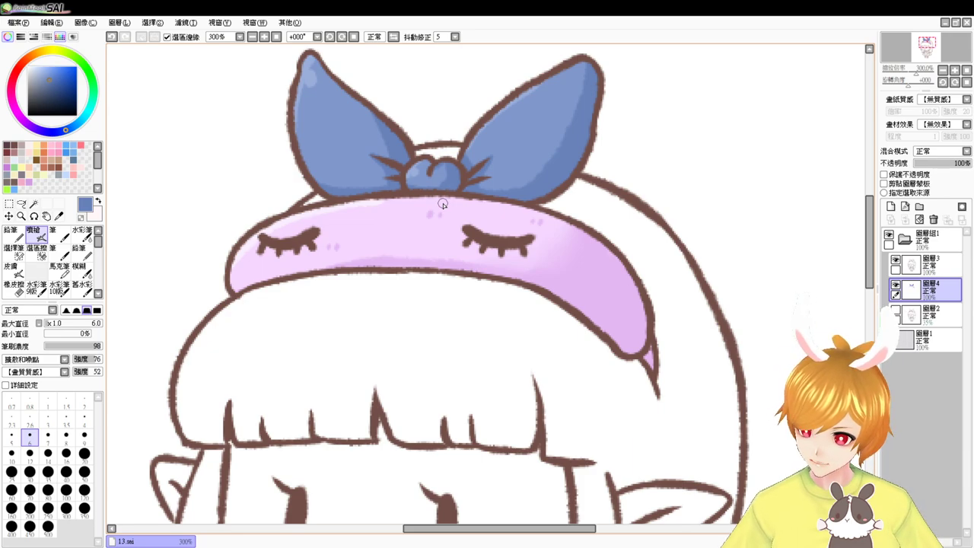
Select all the hair areas with the Magic Wand: the crown, fringe, side locks and the back hair on both sides
click(35, 205)
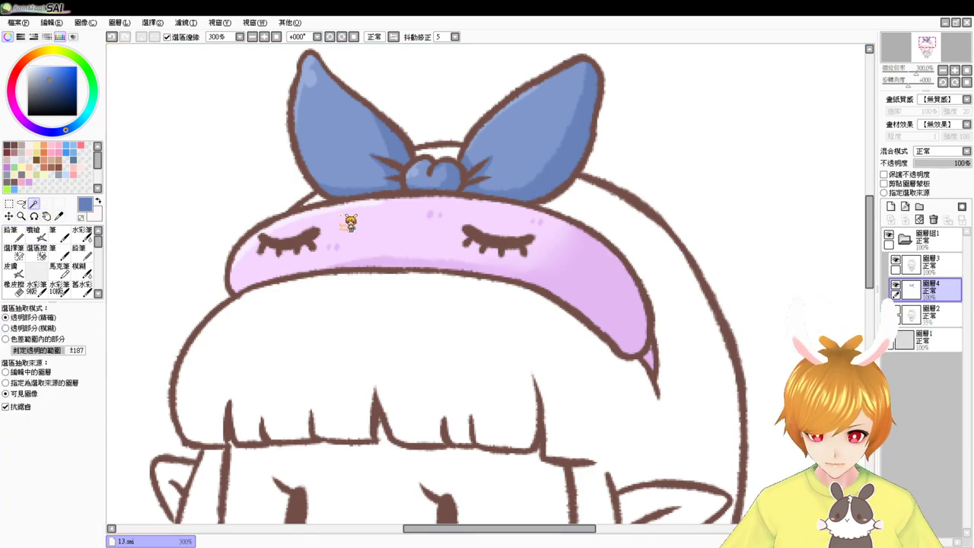
click(324, 203)
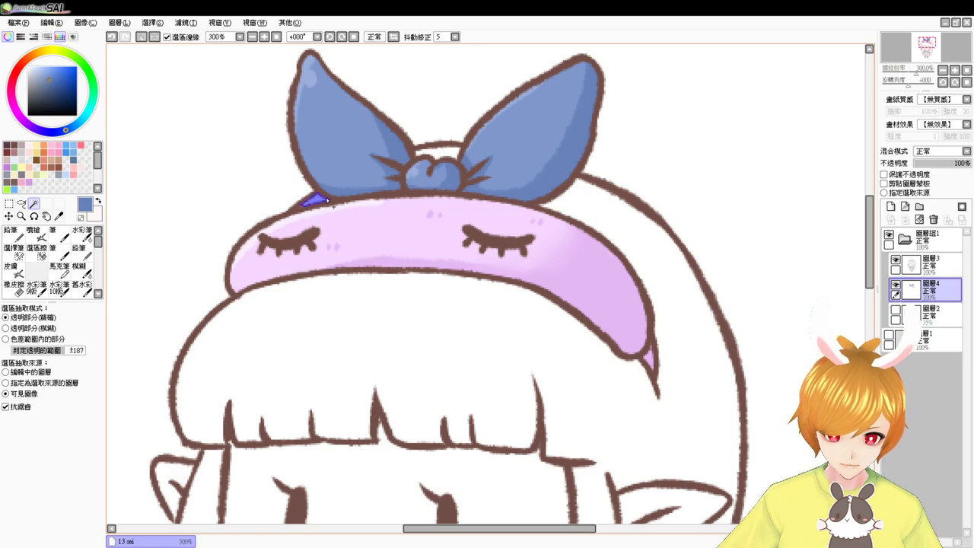
click(620, 223)
scroll(316, 320, down, 5)
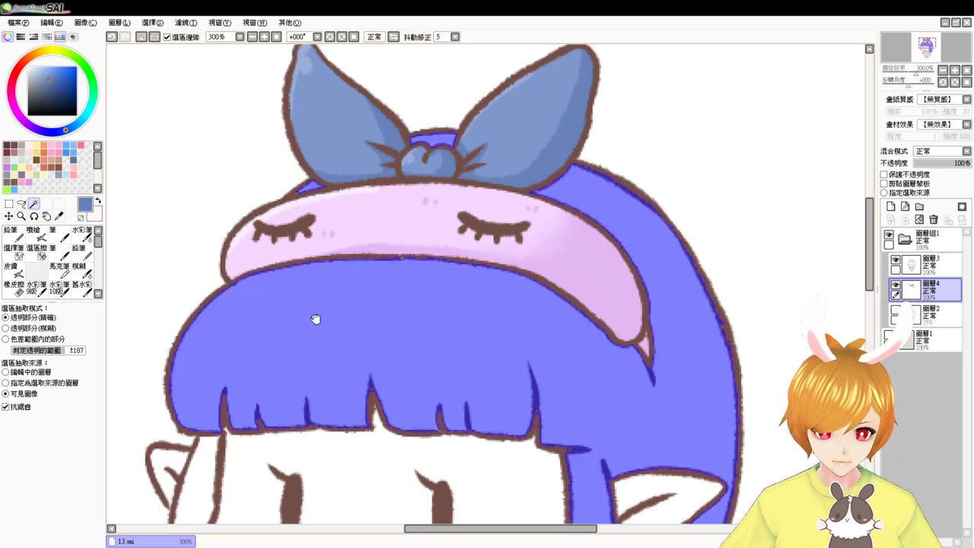
scroll(216, 363, down, 6)
click(326, 334)
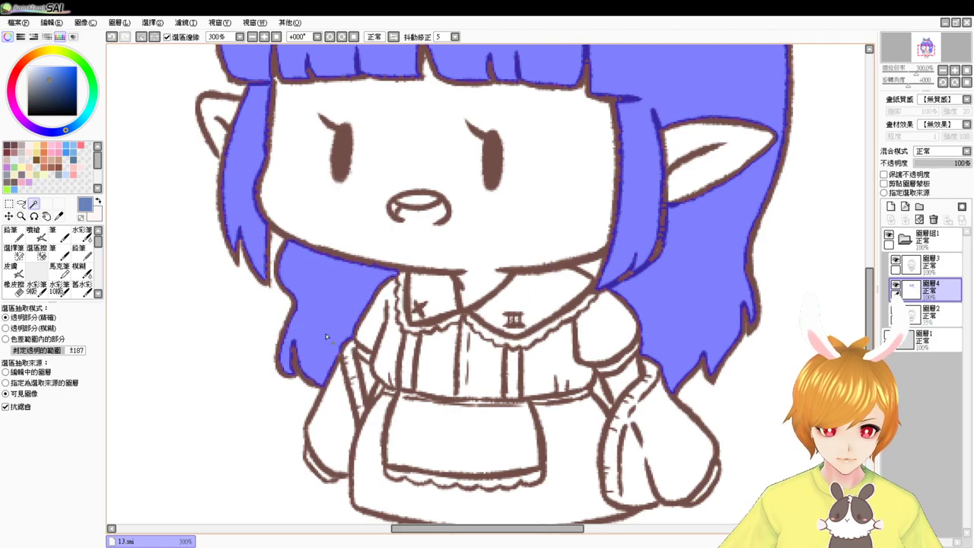
click(595, 267)
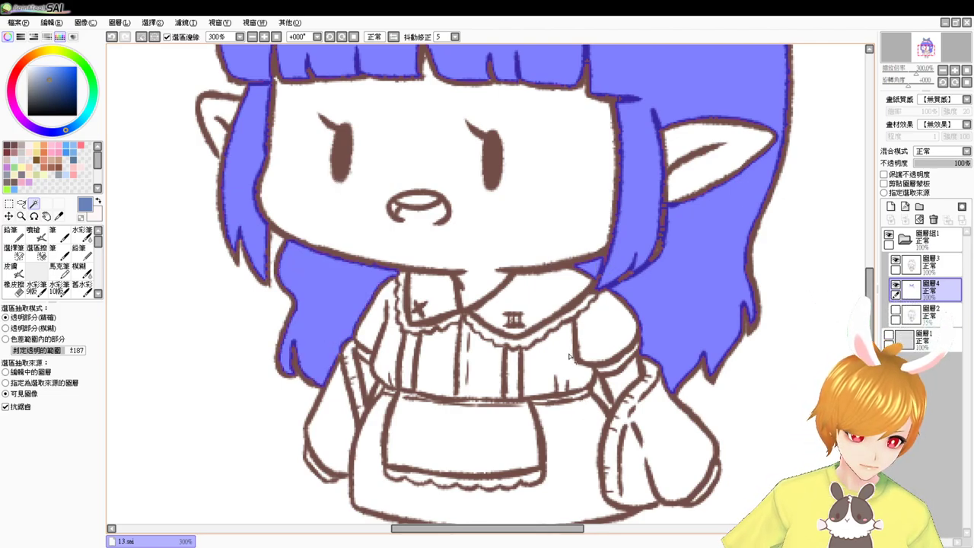
Fill the selected hair with a near-white base colour
drag(566, 335, 528, 472)
drag(544, 363, 524, 378)
click(14, 248)
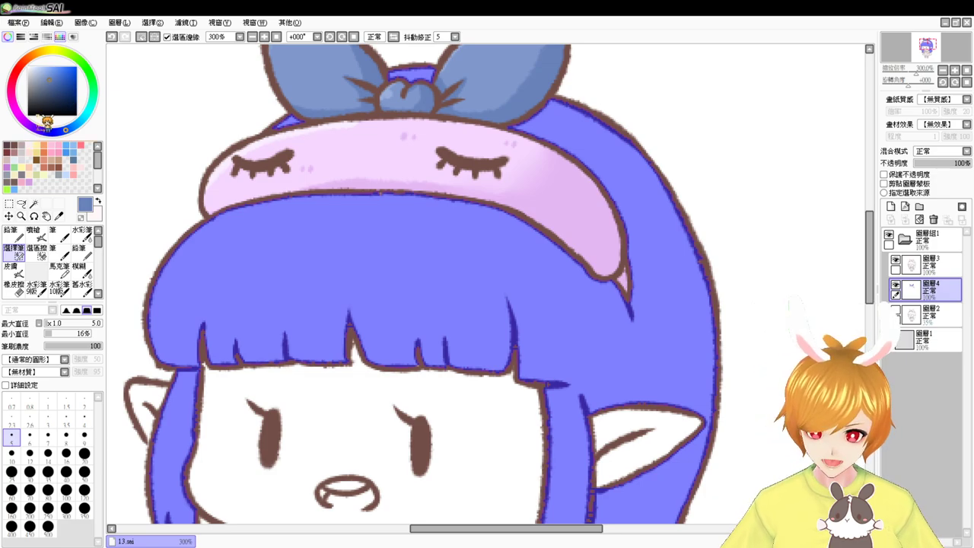
click(29, 68)
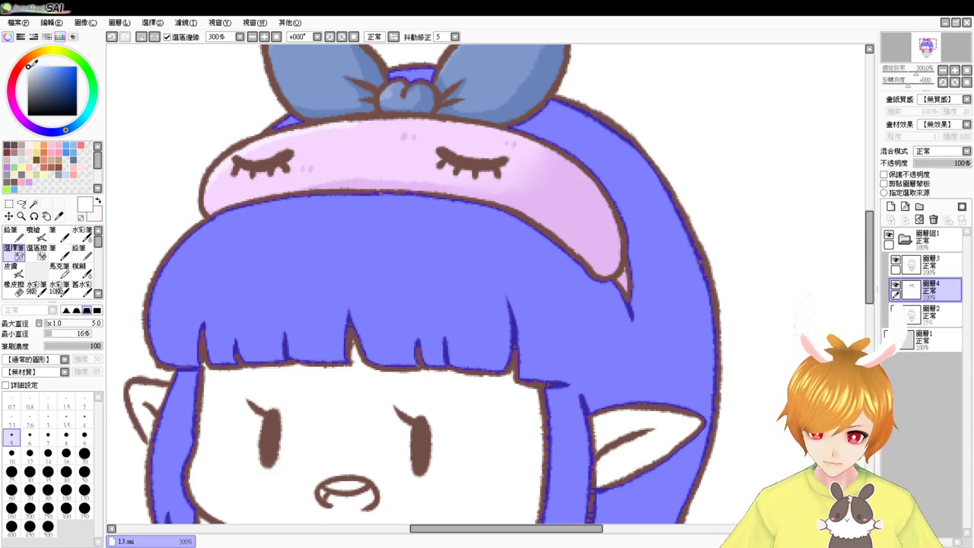
Paint a pale blue-grey shadow under the headband and down the large-ear-side lock with the airbrush at size 15
click(31, 67)
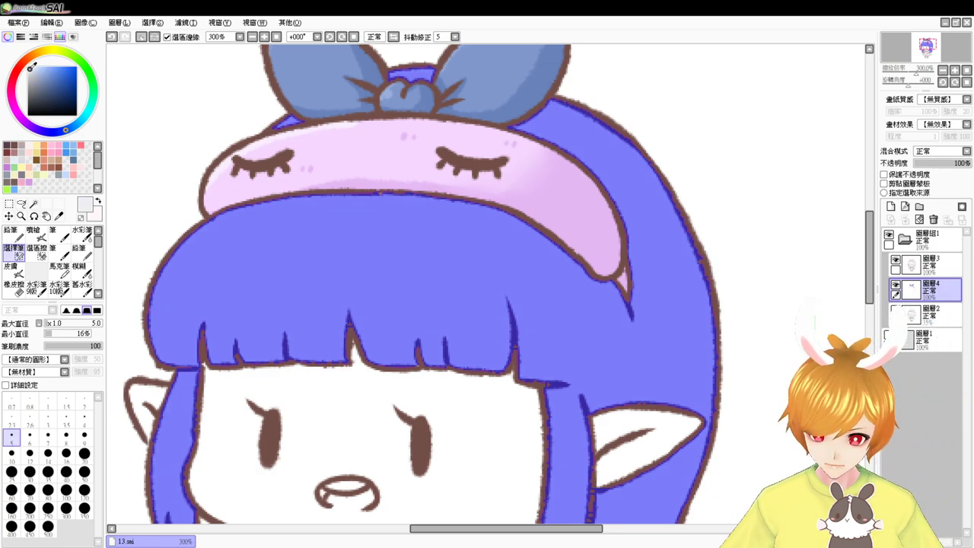
click(34, 231)
drag(603, 314, 570, 240)
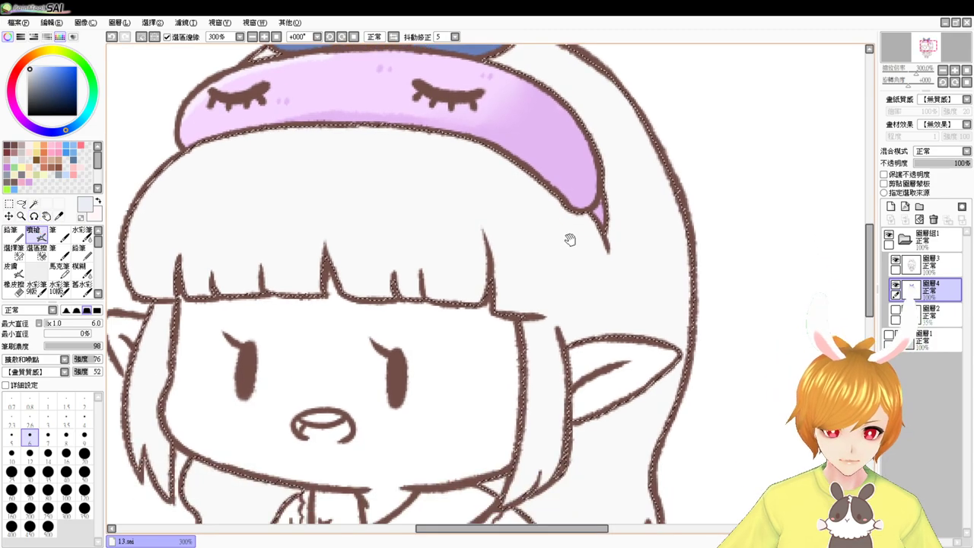
drag(518, 184, 541, 203)
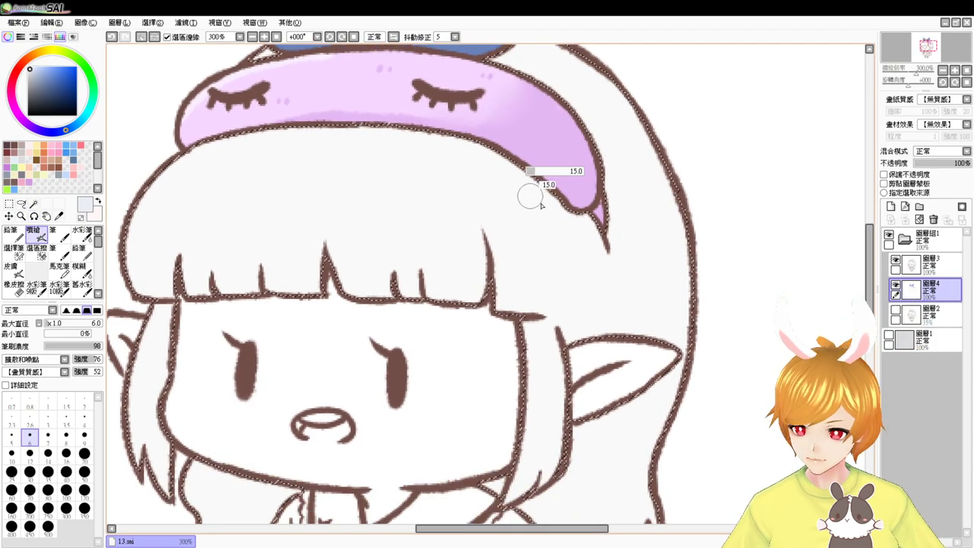
mouse_move(438, 139)
mouse_down()
mouse_move(228, 128)
mouse_move(398, 135)
mouse_move(327, 126)
mouse_move(376, 130)
mouse_move(557, 169)
mouse_move(456, 145)
mouse_move(557, 202)
mouse_move(539, 187)
mouse_move(549, 200)
mouse_move(556, 320)
mouse_move(565, 189)
mouse_up()
drag(591, 230, 606, 325)
mouse_move(583, 246)
mouse_down()
mouse_move(582, 327)
mouse_move(616, 241)
mouse_move(570, 218)
mouse_move(574, 334)
mouse_up()
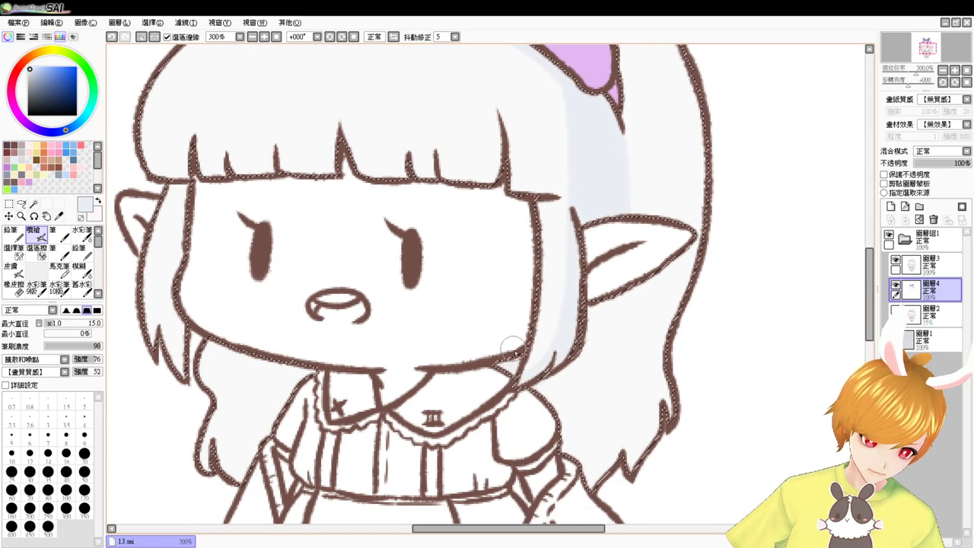
Shade the back hair beside the neck and shoulders on both sides with the same pale blue-grey at airbrush size 15
mouse_move(282, 342)
mouse_down()
mouse_move(254, 368)
mouse_move(259, 349)
mouse_move(279, 473)
mouse_move(269, 376)
mouse_move(286, 375)
mouse_move(304, 413)
mouse_move(319, 413)
mouse_move(292, 398)
mouse_move(228, 389)
mouse_move(236, 349)
mouse_move(247, 423)
mouse_move(254, 365)
mouse_move(250, 348)
mouse_move(249, 447)
mouse_move(234, 459)
mouse_move(220, 450)
mouse_move(256, 483)
mouse_move(225, 463)
mouse_move(229, 471)
mouse_move(261, 485)
mouse_up()
drag(493, 456, 439, 429)
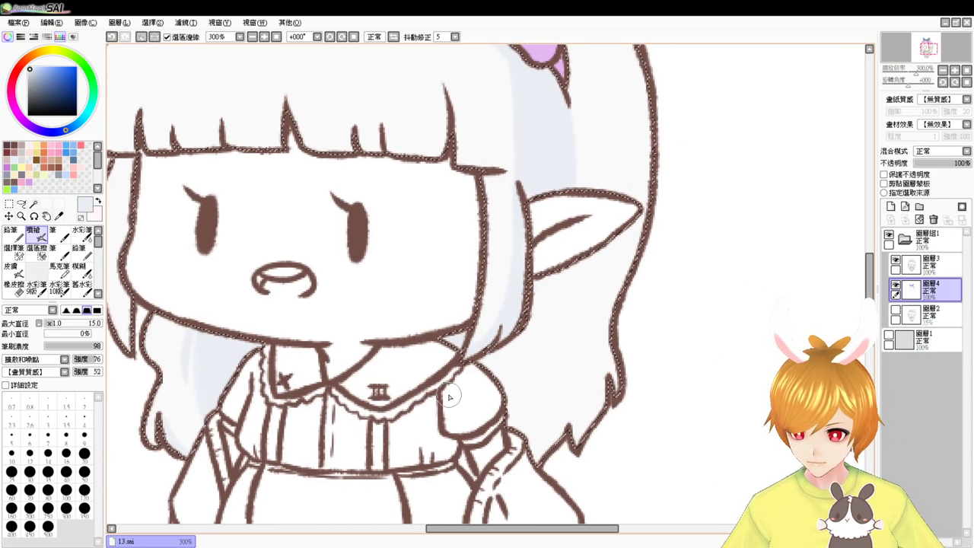
drag(493, 314, 463, 360)
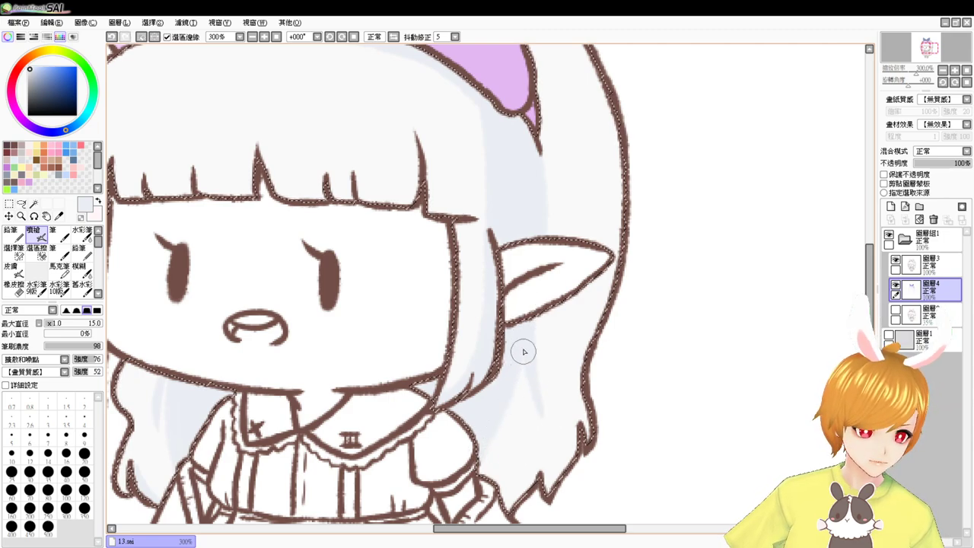
drag(524, 353, 513, 456)
key(ctrl+z)
mouse_move(524, 369)
mouse_down()
mouse_move(523, 399)
mouse_move(495, 443)
mouse_up()
key(ctrl+z)
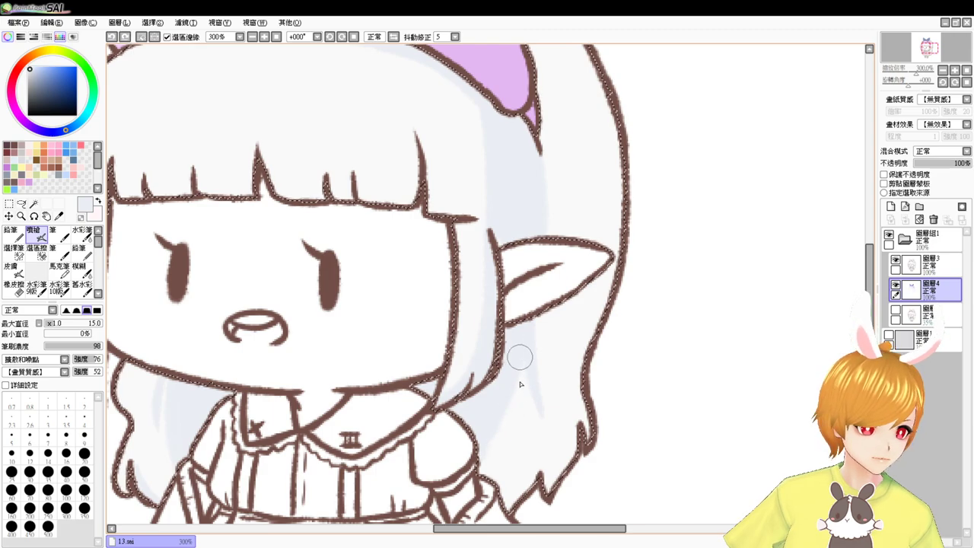
Cover the back hair behind the large ear and headband with the pale blue-grey shadow, enlarging the airbrush to size 20
drag(521, 358, 502, 455)
drag(626, 200, 619, 357)
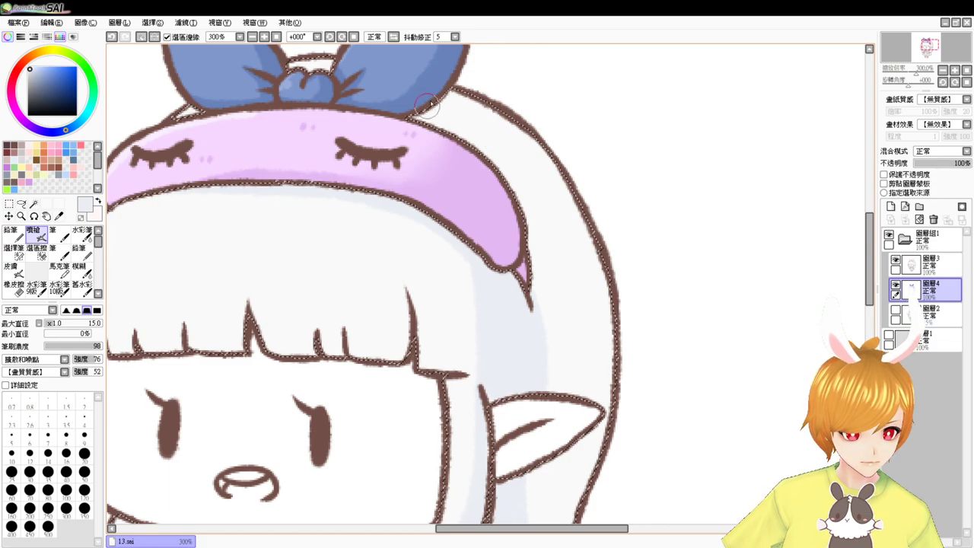
mouse_move(499, 128)
mouse_down()
mouse_move(534, 169)
mouse_move(544, 204)
mouse_move(537, 276)
mouse_move(612, 257)
mouse_move(576, 391)
mouse_move(601, 302)
mouse_up()
mouse_move(549, 375)
mouse_down()
mouse_move(587, 200)
mouse_move(616, 247)
mouse_up()
mouse_move(656, 222)
mouse_down()
mouse_move(575, 304)
mouse_move(524, 454)
mouse_move(517, 507)
mouse_move(584, 303)
mouse_move(623, 262)
mouse_move(487, 436)
mouse_move(516, 487)
mouse_move(569, 474)
mouse_up()
mouse_move(622, 314)
mouse_down()
mouse_move(613, 320)
mouse_move(622, 318)
mouse_move(654, 414)
mouse_up()
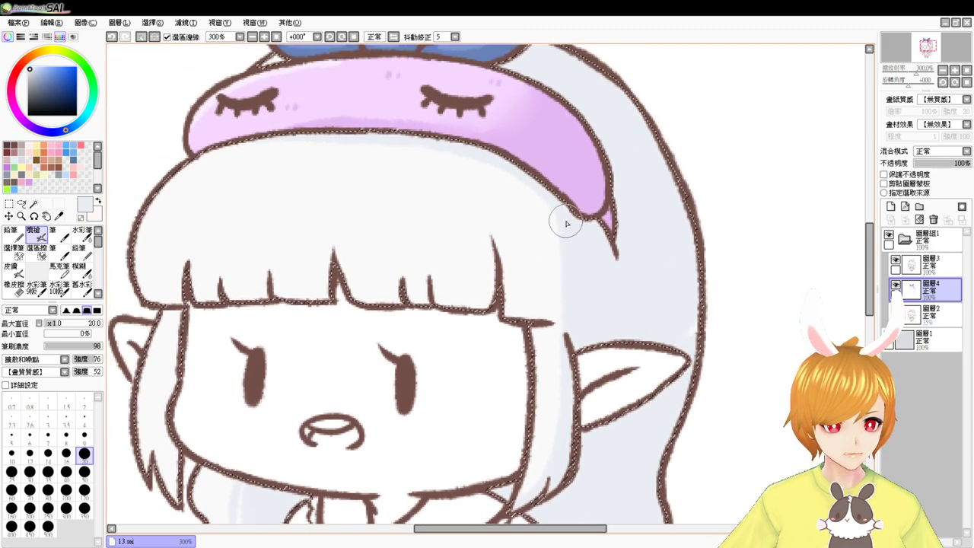
Paint thin pale blue-grey strand shadows down the fringe and along the small-ear-side lock with the airbrush at size 13
mouse_move(581, 258)
mouse_down()
mouse_move(544, 249)
mouse_move(557, 277)
mouse_up()
drag(542, 238, 545, 291)
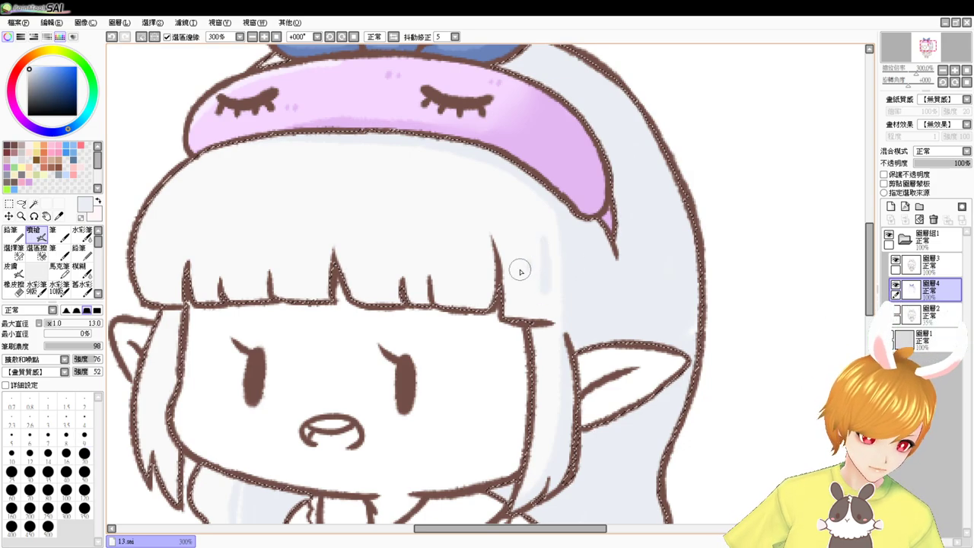
drag(461, 204, 465, 284)
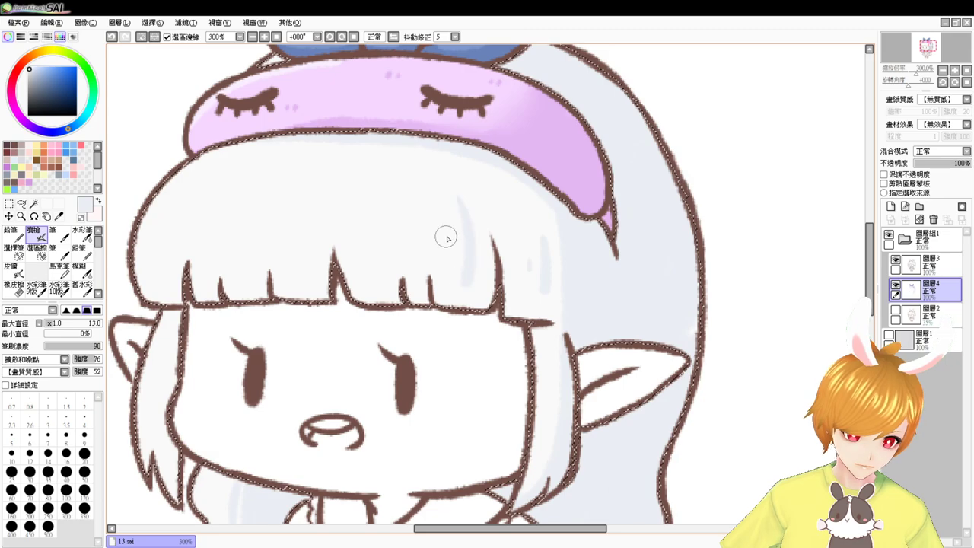
drag(448, 239, 448, 248)
drag(325, 206, 313, 275)
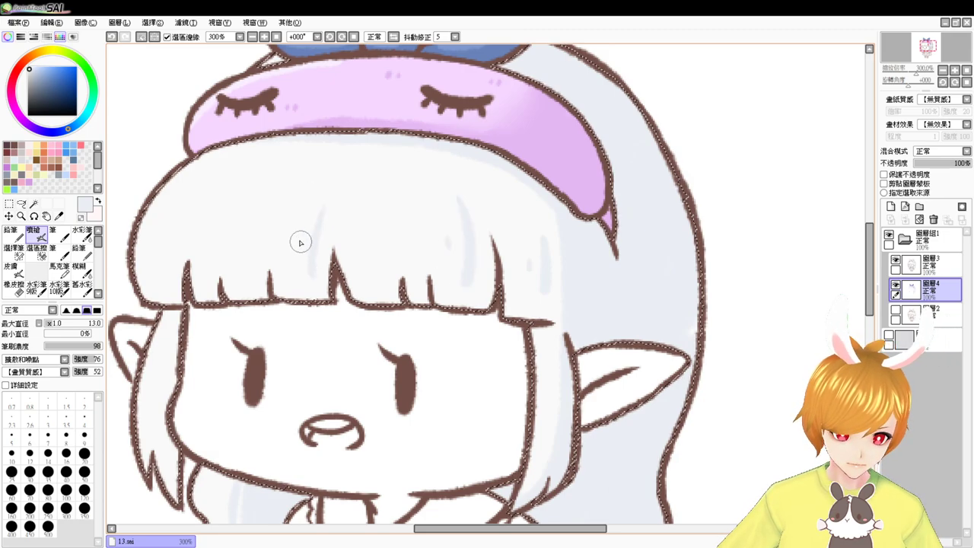
drag(246, 202, 236, 278)
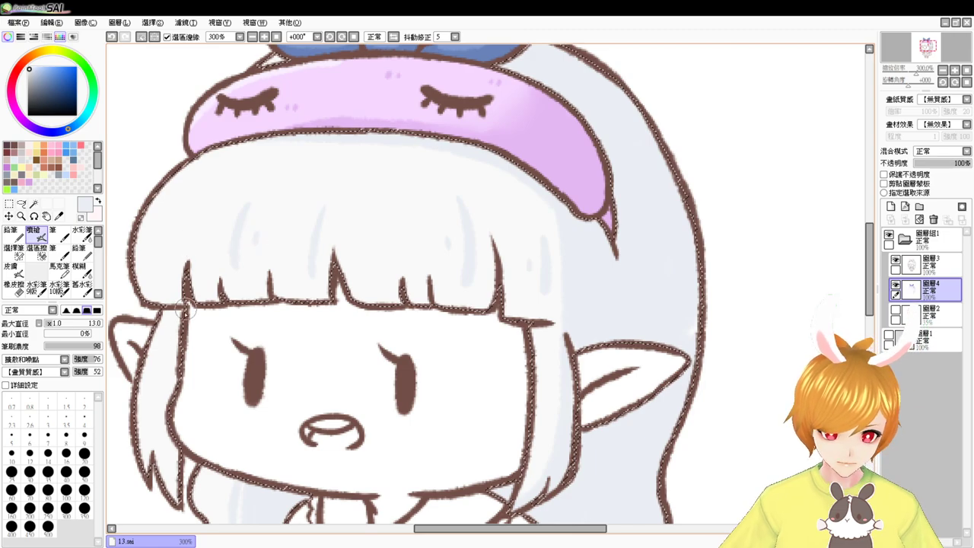
drag(185, 309, 169, 480)
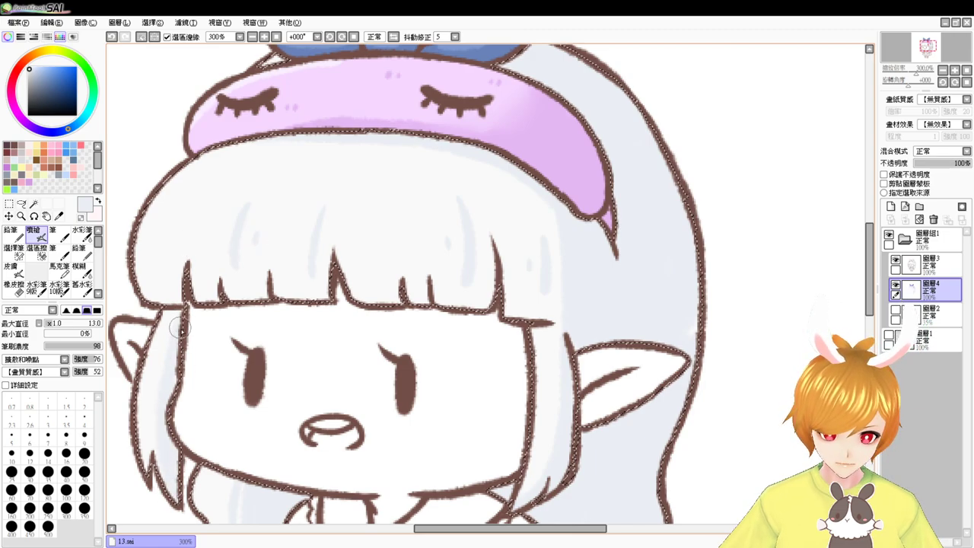
drag(548, 218, 543, 235)
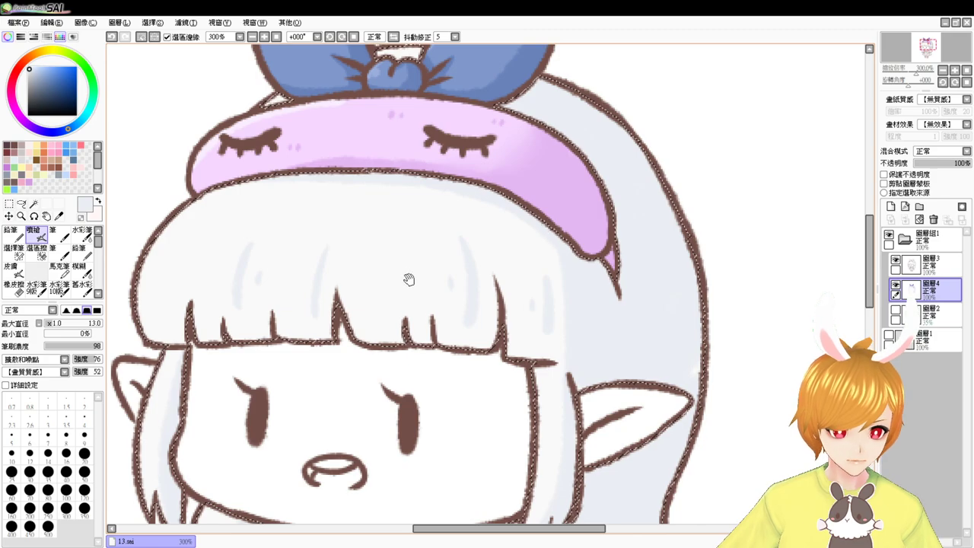
Deepen the back hair shadow around the neck with a slightly darker blue-grey at airbrush size 13, and clear the selection
mouse_move(409, 279)
mouse_down()
mouse_move(429, 225)
mouse_move(397, 239)
mouse_up()
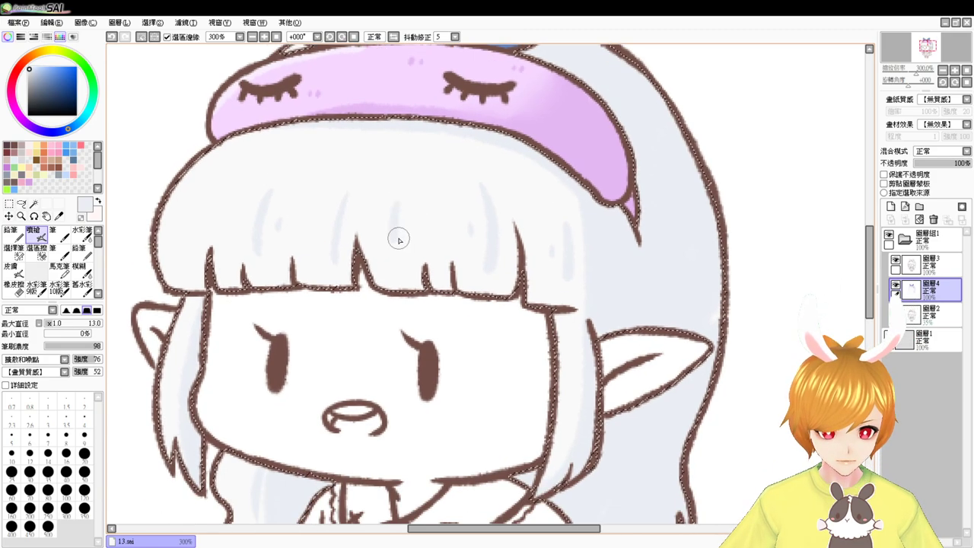
key(ctrl+d)
mouse_move(377, 339)
mouse_down()
mouse_move(382, 243)
mouse_move(398, 191)
mouse_move(395, 216)
mouse_up()
key(ctrl+z)
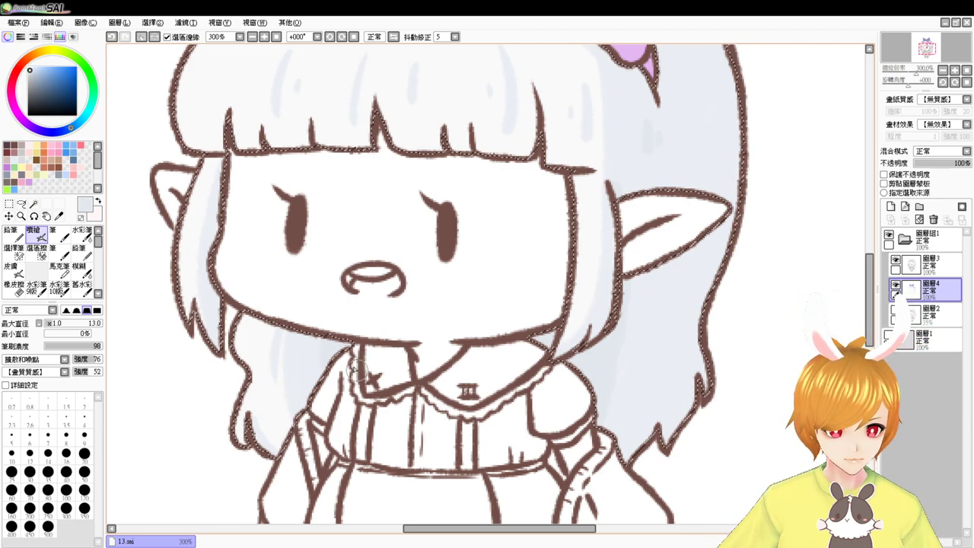
key(ctrl+d)
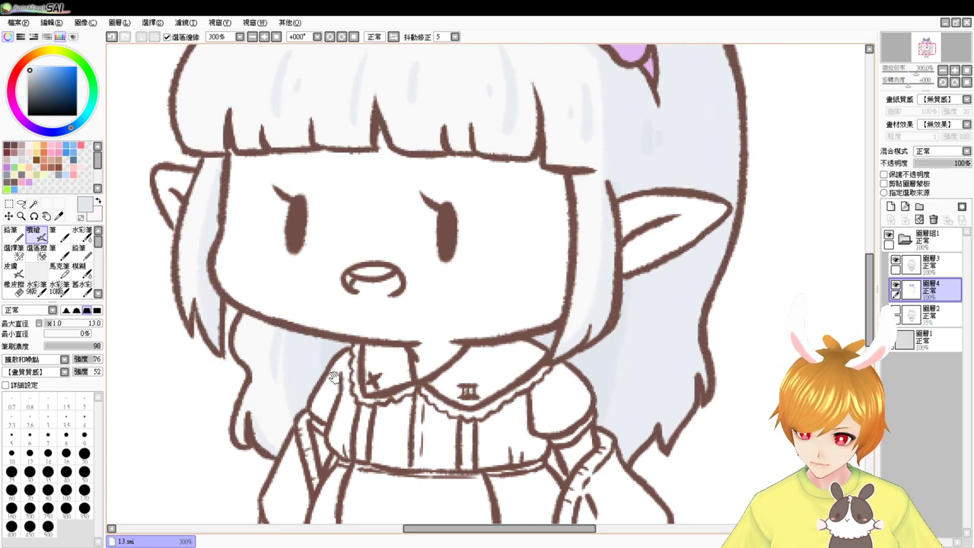
drag(577, 425, 556, 359)
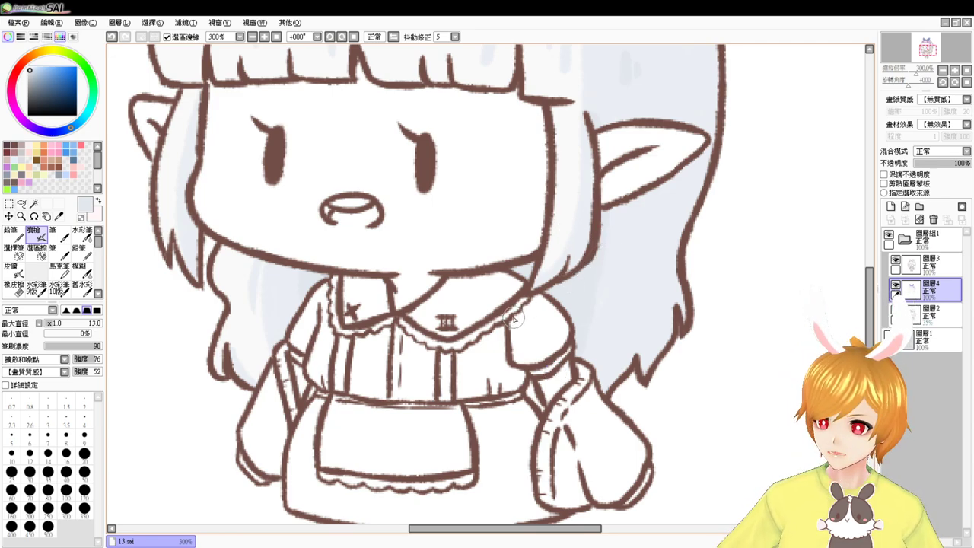
mouse_move(373, 206)
mouse_down()
mouse_move(435, 256)
mouse_move(449, 289)
mouse_up()
click(34, 204)
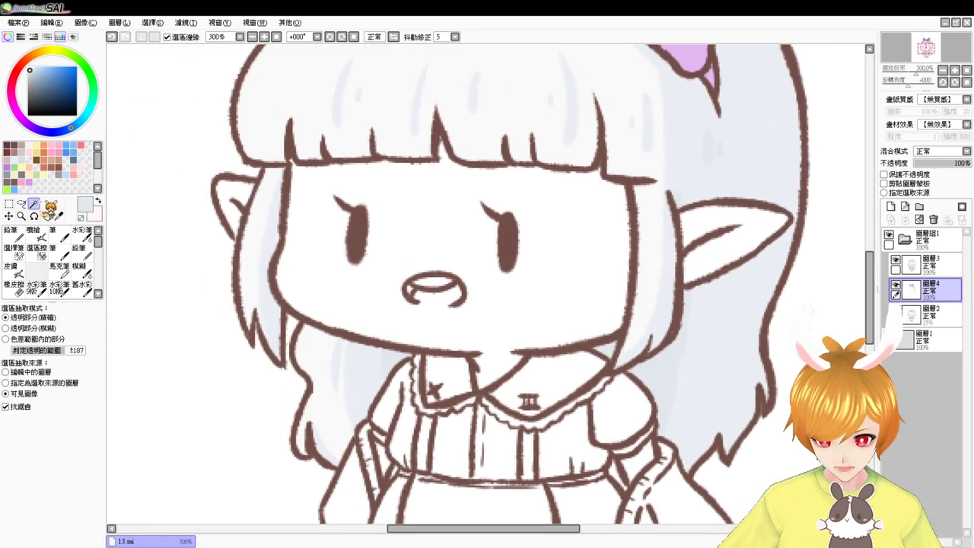
click(404, 216)
click(240, 189)
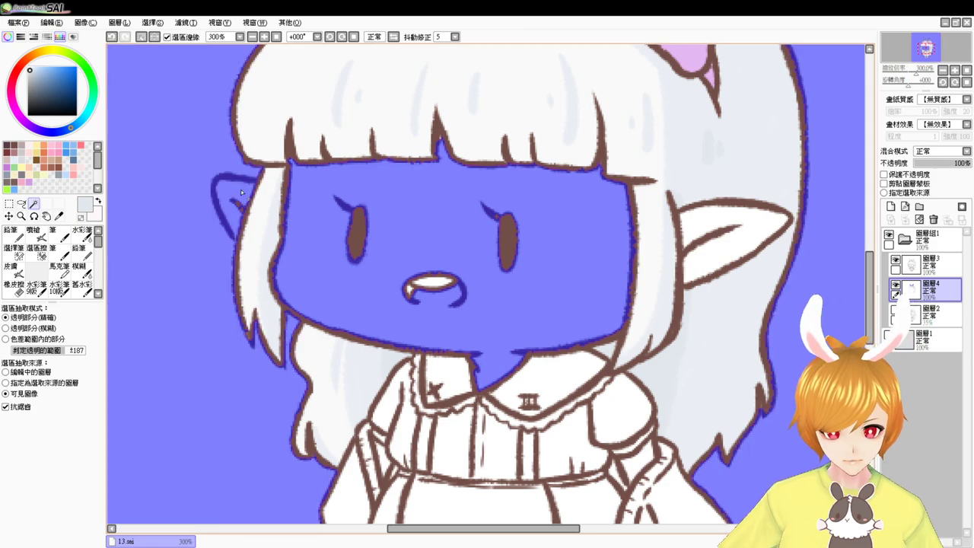
key(ctrl+z)
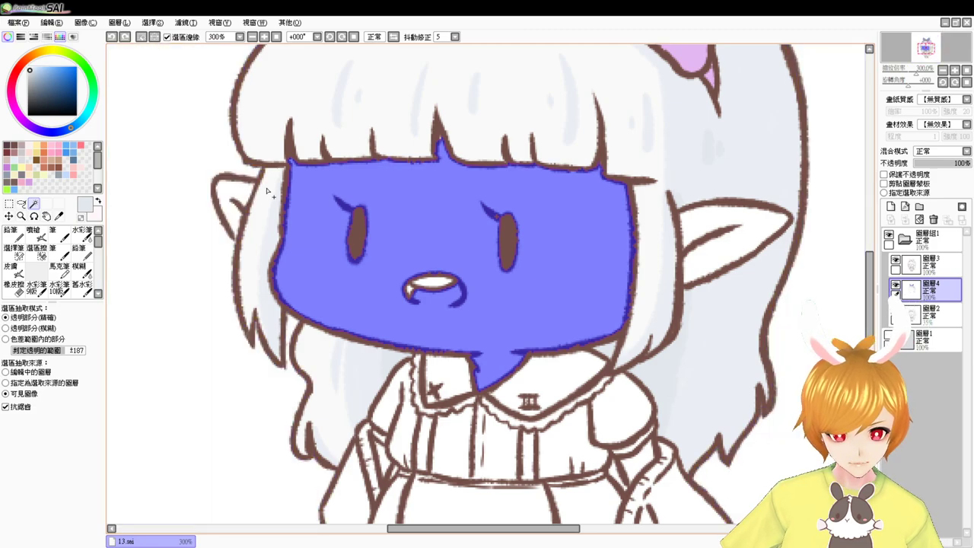
key(ctrl+d)
Close the gap at the base of the small ear's outline in brown with the airbrush on line-art layer 圖層3
click(14, 249)
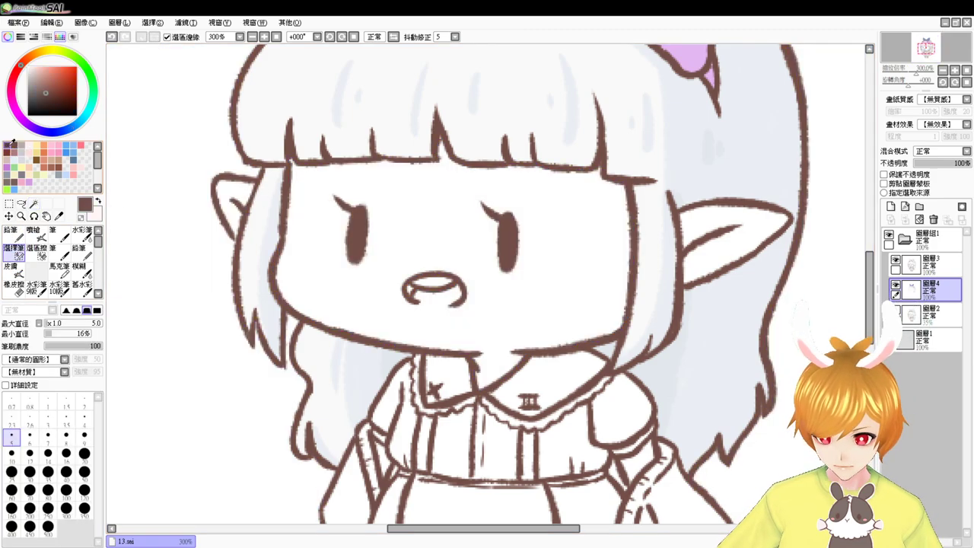
click(930, 263)
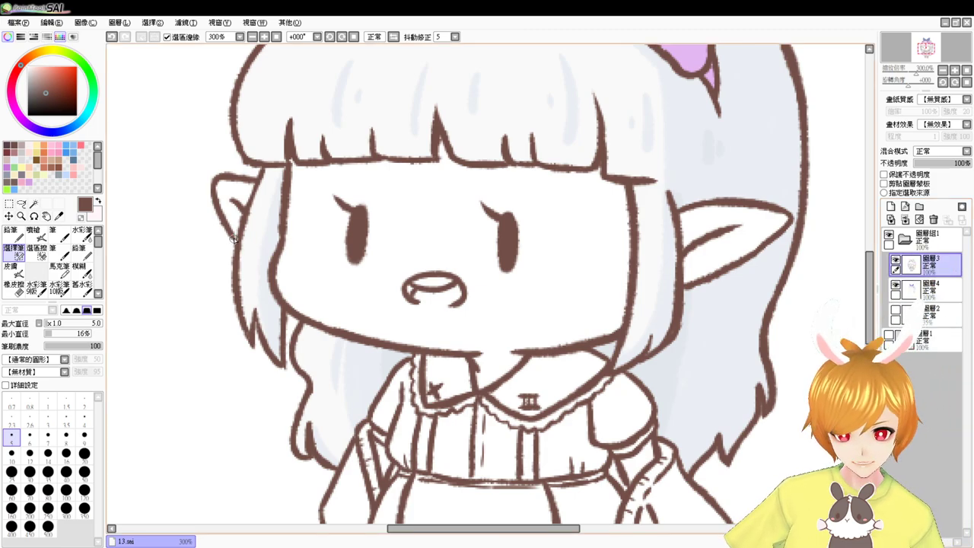
key(ctrl+z)
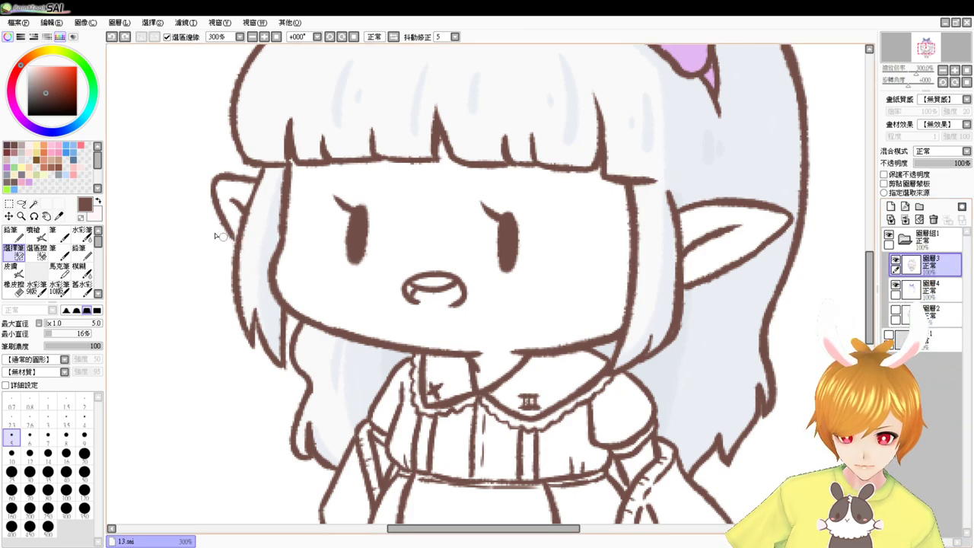
click(42, 236)
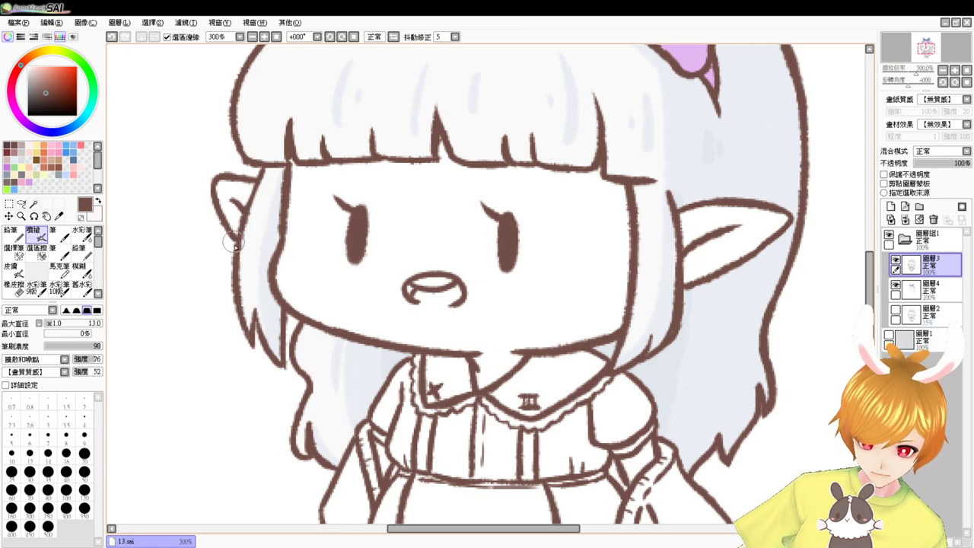
Select the small ear, the face with the neck, and the large ear with the Magic Wand
click(34, 204)
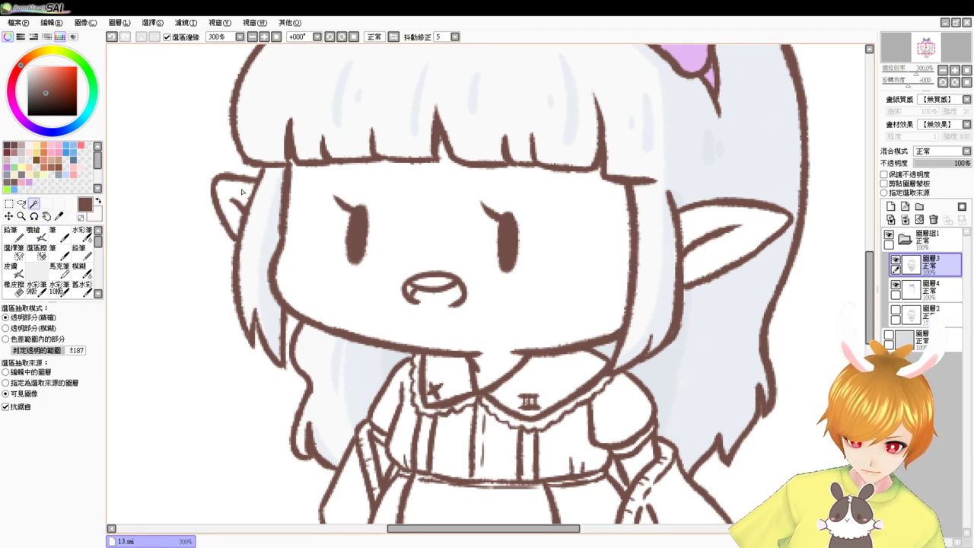
click(242, 192)
click(496, 199)
click(694, 245)
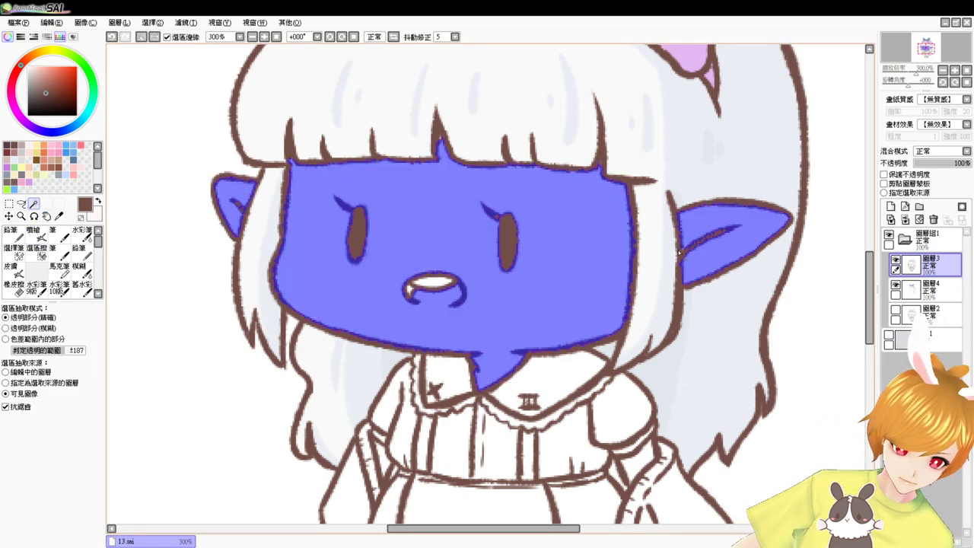
Add the bare arm openings beside both sleeves to the skin selection with the Magic Wand and the selection pen at size 12
drag(631, 375, 635, 262)
click(652, 347)
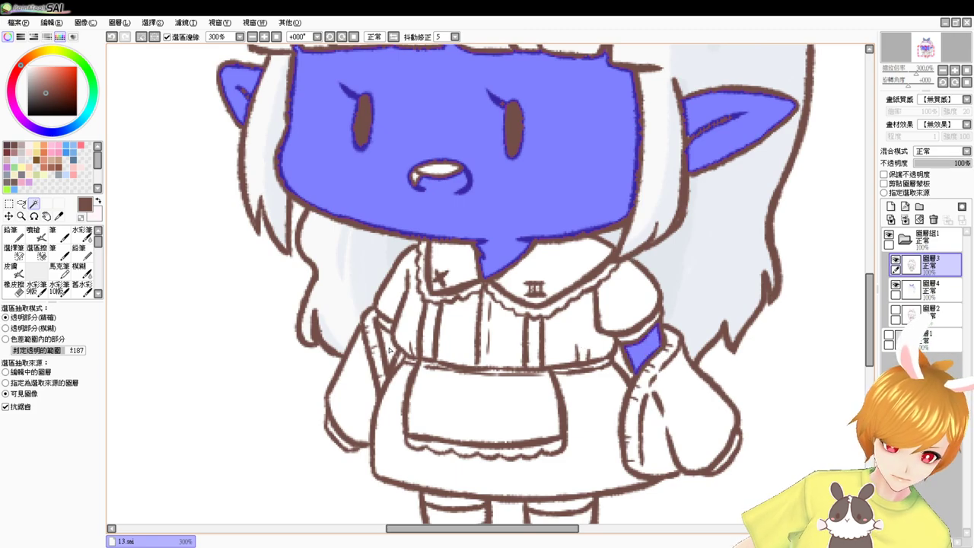
click(13, 248)
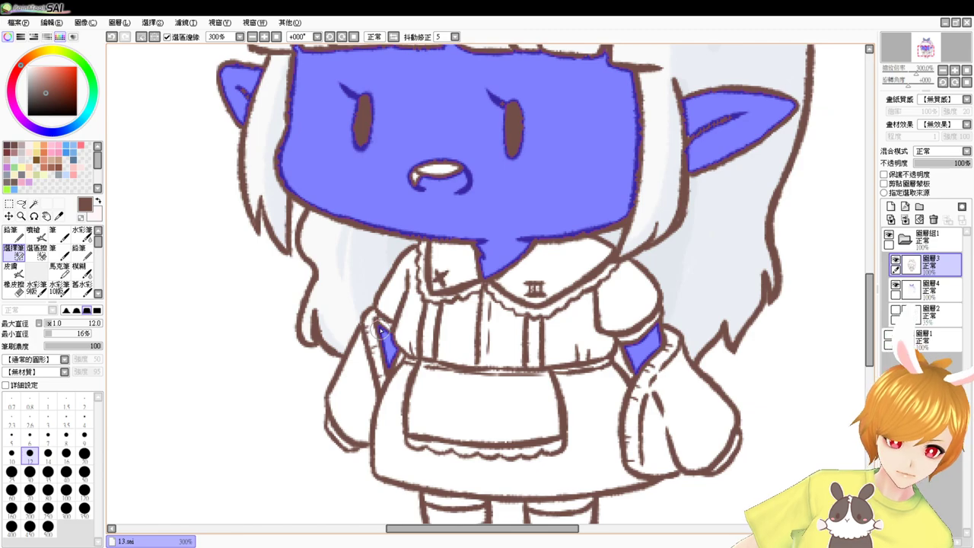
drag(378, 329, 395, 344)
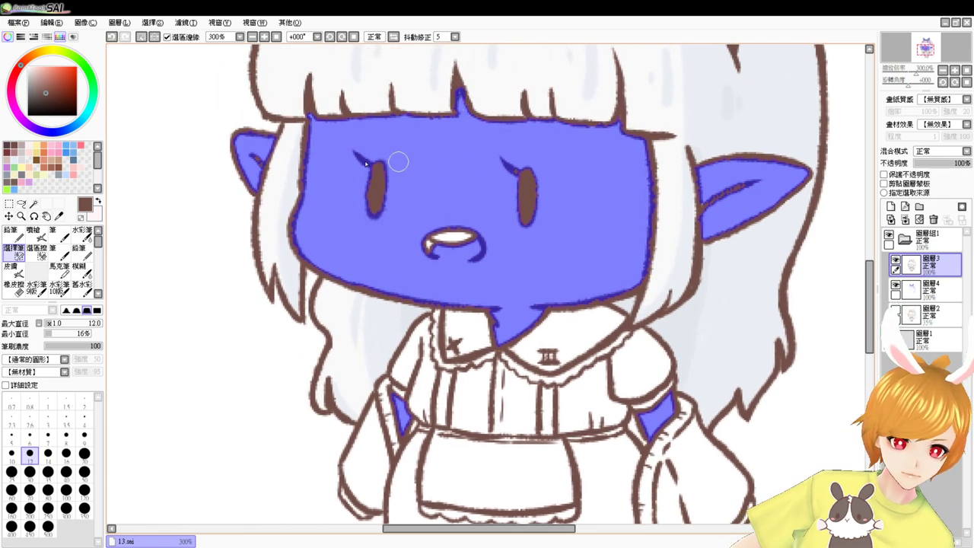
Fill the selected face, ears, neck and arms with very pale pink on colour layer 圖層4
click(30, 145)
key(ctrl+f)
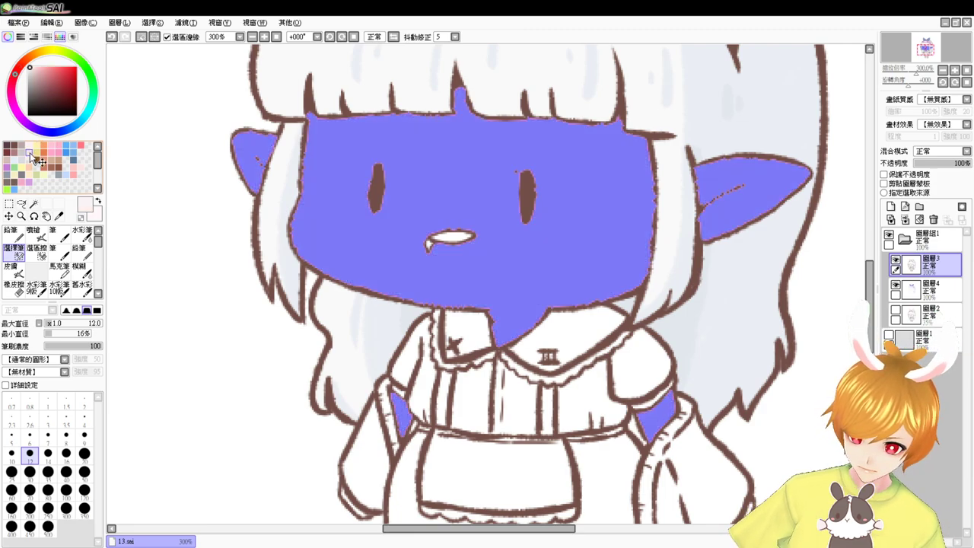
key(ctrl+z)
click(932, 289)
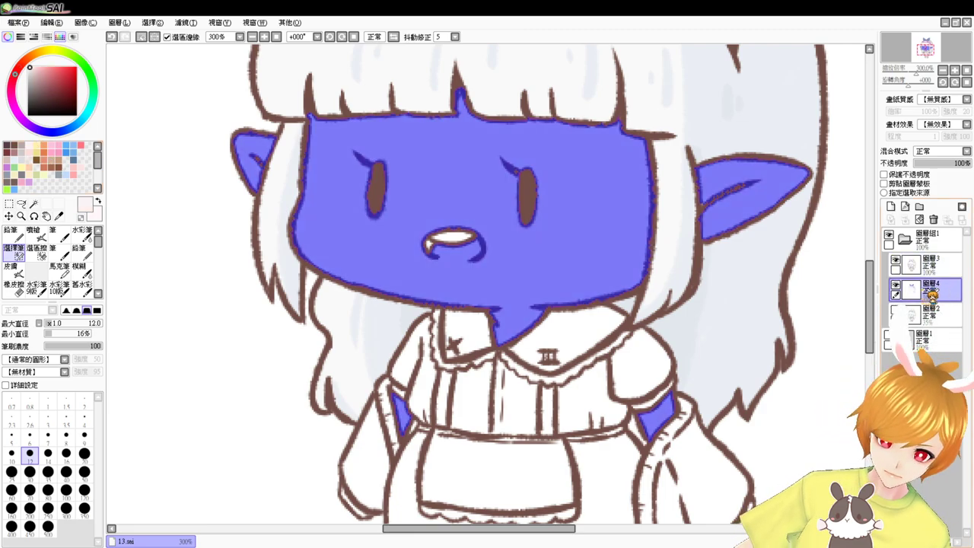
Paint a light peach-pink shadow under the fringe and along the large-ear side of the face with the airbrush at size 13
click(34, 230)
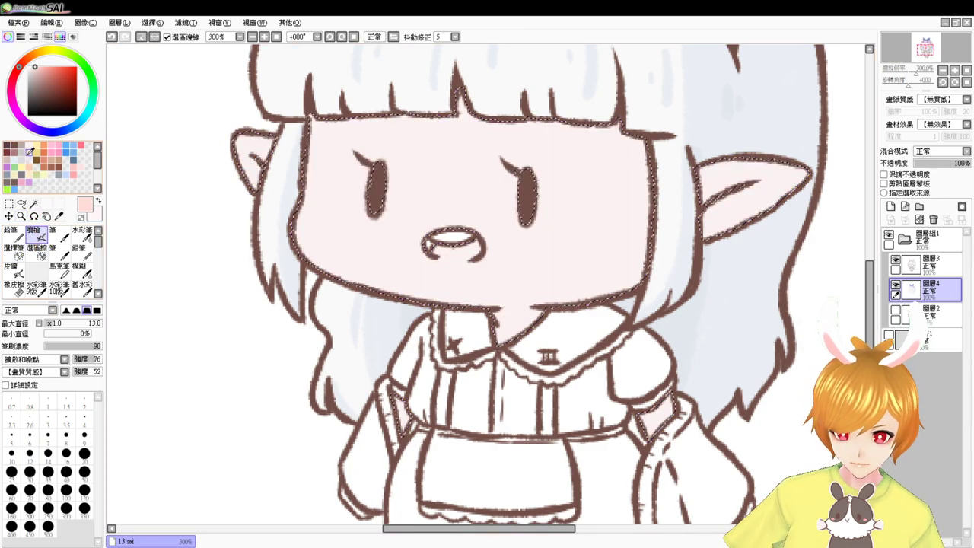
scroll(365, 122, up, 2)
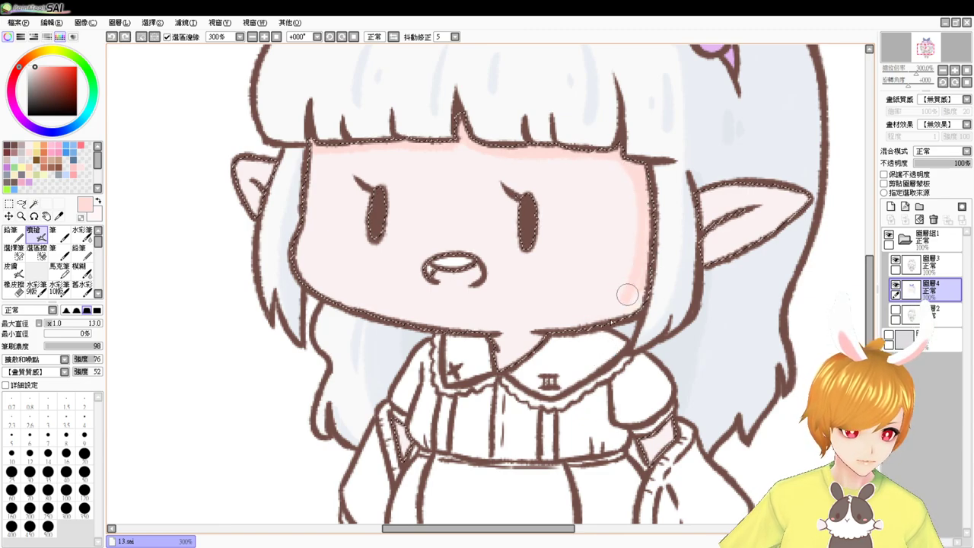
drag(627, 295, 653, 228)
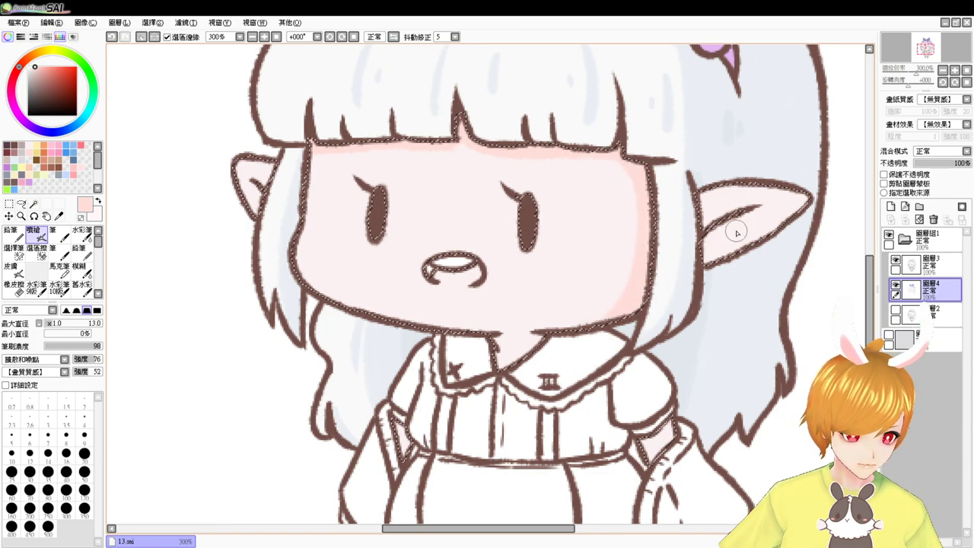
Shade both ears, the neck and the arm openings in light peach-pink with the airbrush at size 13
drag(707, 194, 698, 271)
mouse_move(726, 232)
mouse_down()
mouse_move(749, 208)
mouse_move(695, 264)
mouse_move(717, 230)
mouse_move(714, 252)
mouse_up()
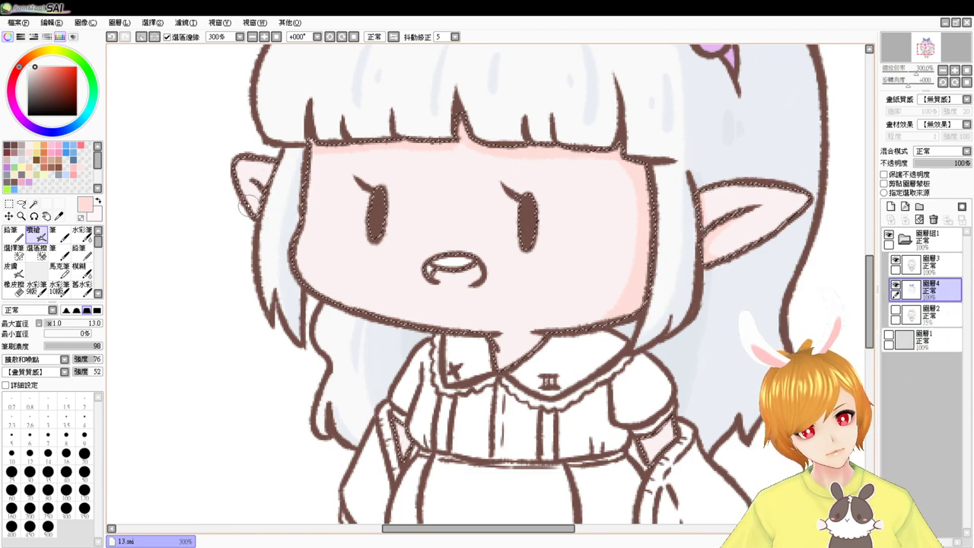
drag(254, 183, 263, 212)
drag(397, 356, 365, 258)
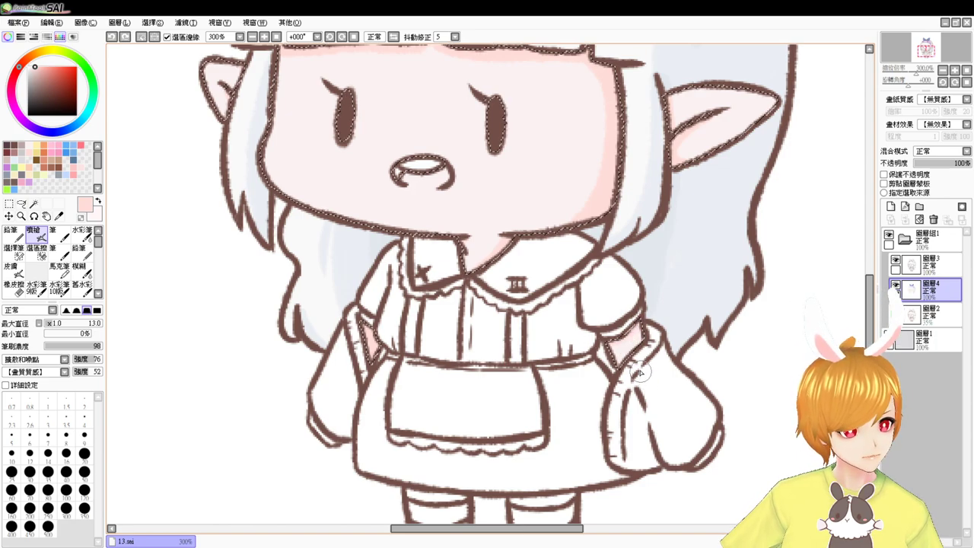
Try to extend the peach-pink shadow along the jaw on the large-ear side
scroll(609, 255, up, 3)
drag(594, 261, 506, 316)
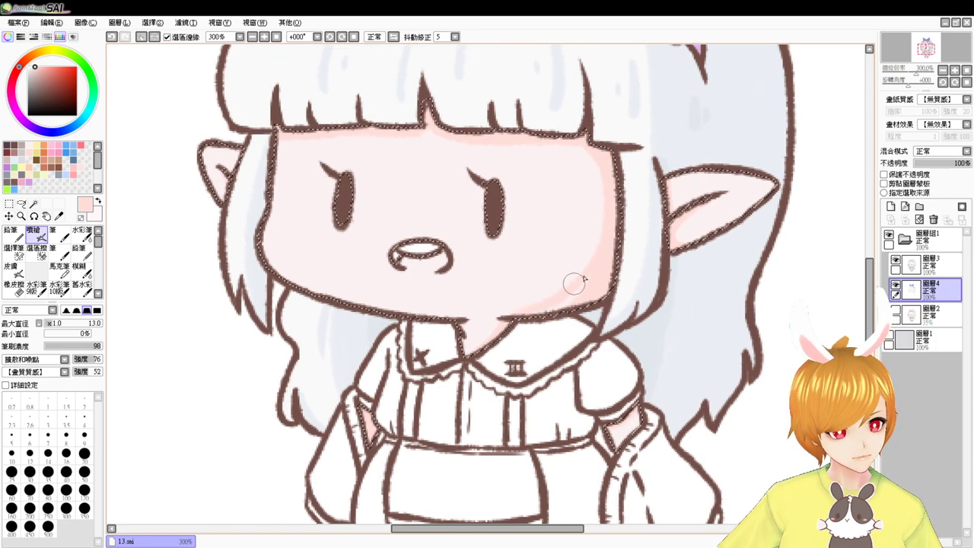
key(ctrl+z)
drag(587, 265, 494, 312)
key(ctrl+z)
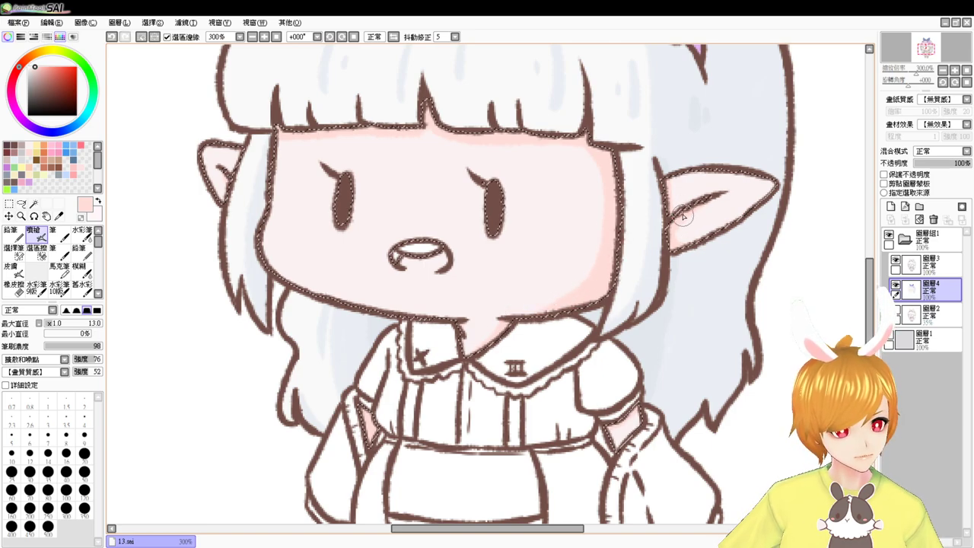
Build up the pink shadow along the large-ear cheek and jaw, and soften it with the watercolour brush at size 20
drag(603, 213, 609, 248)
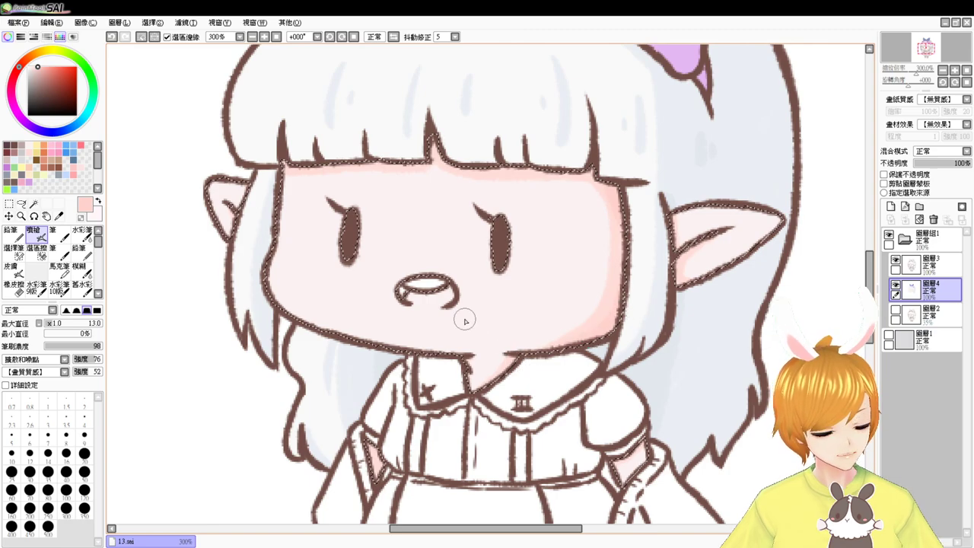
click(82, 231)
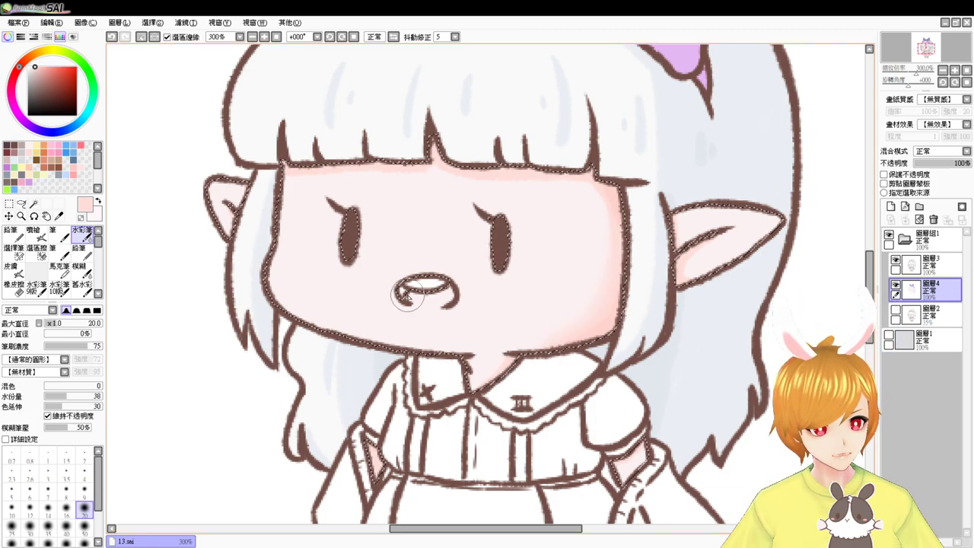
Paint pink blush ovals on both cheeks with the brush at size 16 and soften them with the watercolour brush at size 19
click(77, 171)
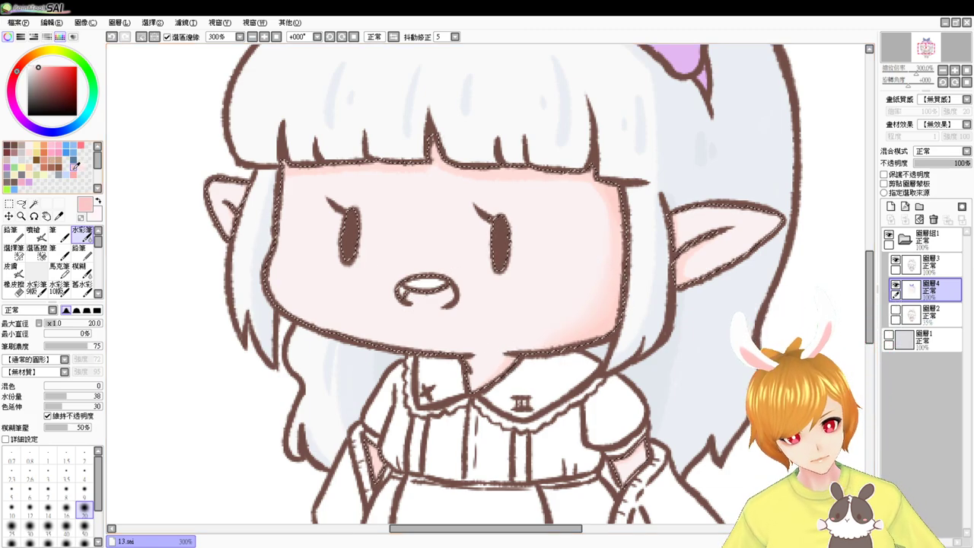
click(53, 232)
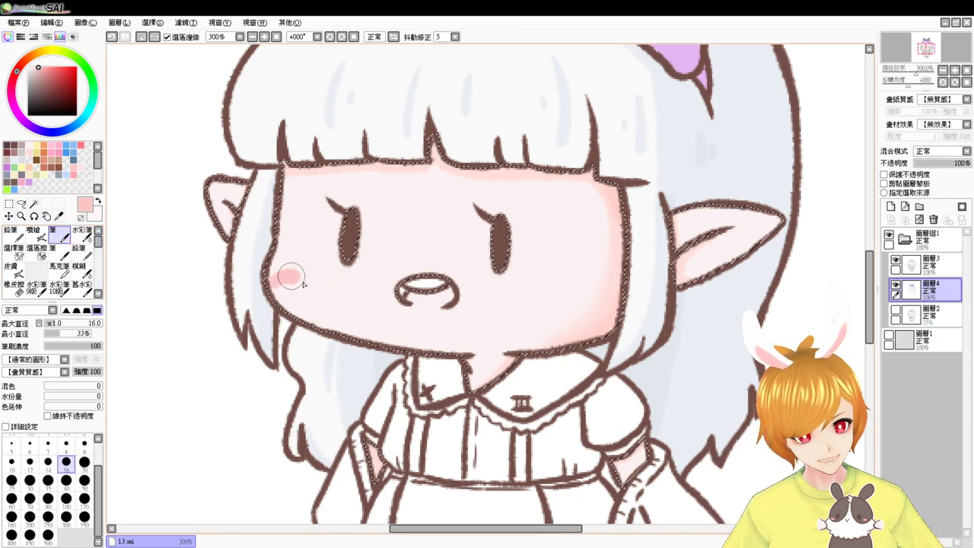
drag(303, 284, 298, 288)
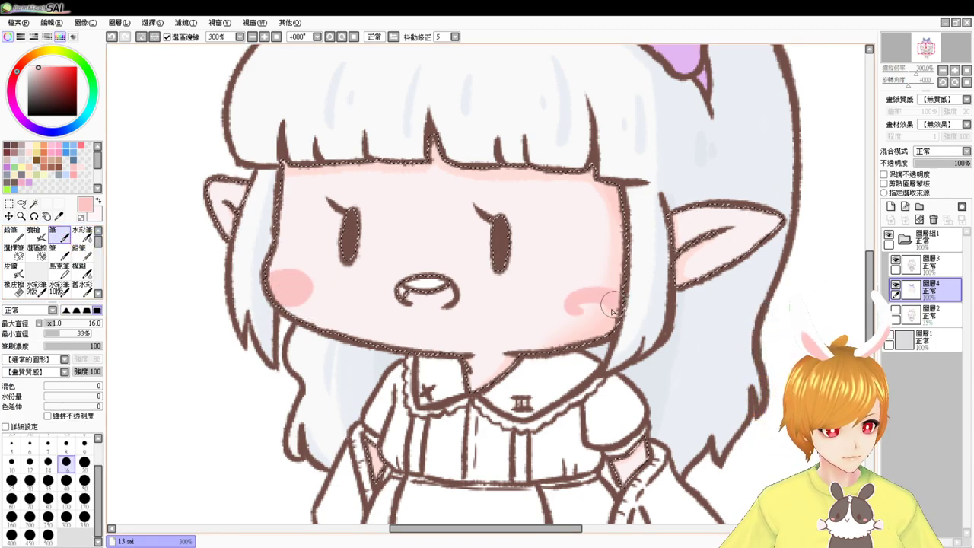
click(82, 232)
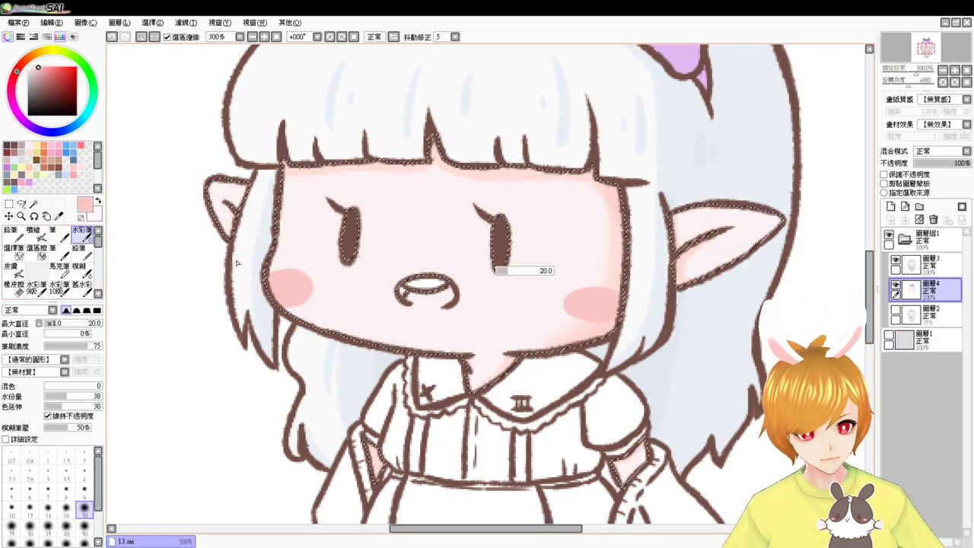
drag(298, 294, 298, 294)
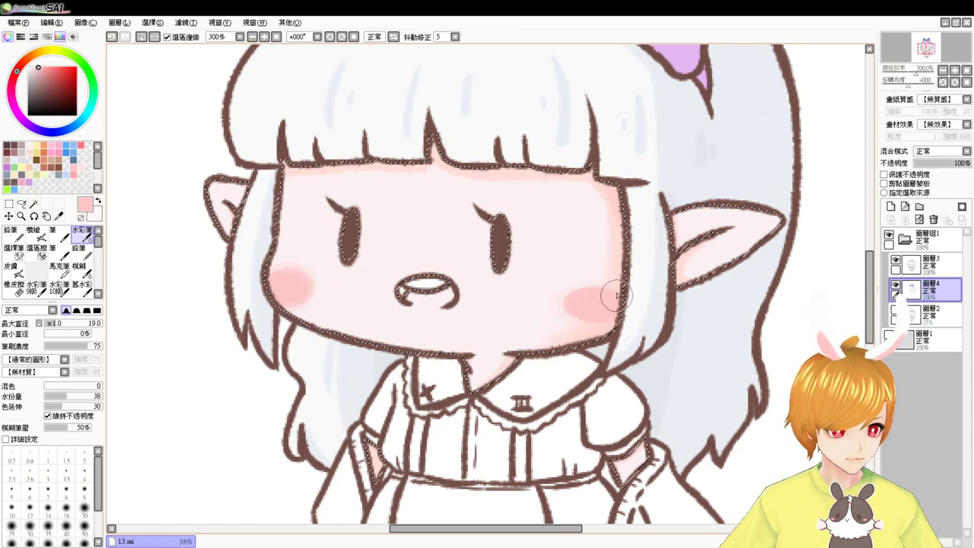
Dot small highlights in the pale skin colour onto both cheek blushes with the airbrush at size 11
alt+click(414, 233)
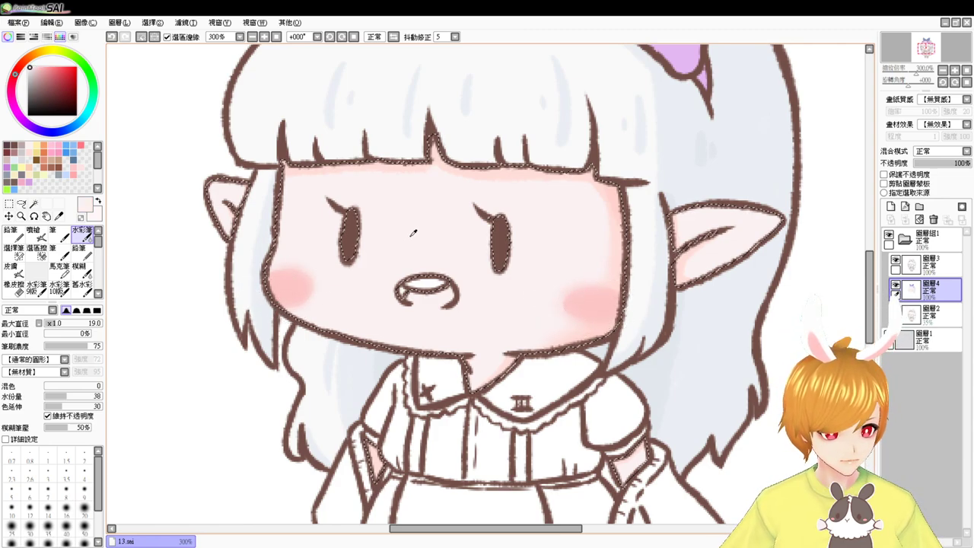
click(36, 235)
mouse_move(261, 262)
mouse_down()
mouse_move(256, 254)
mouse_move(281, 283)
mouse_up()
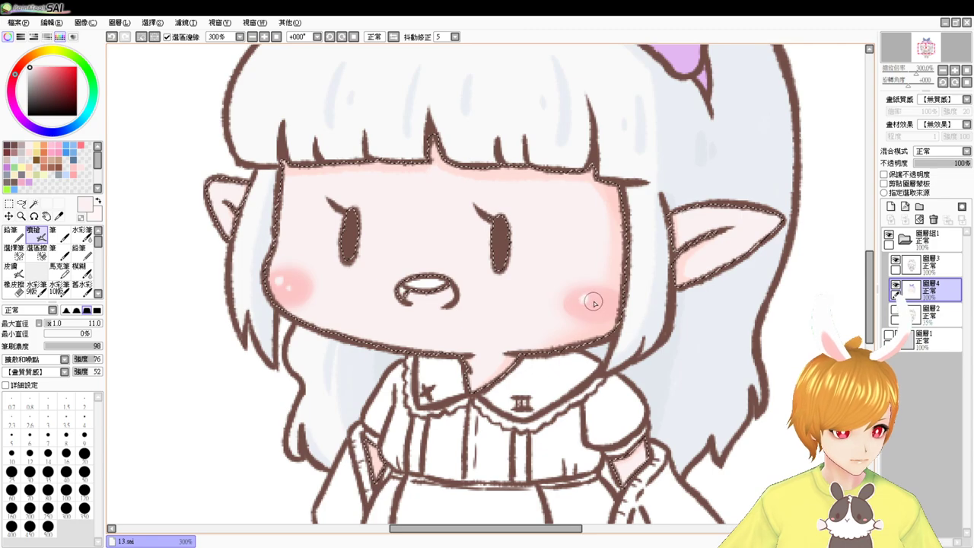
Tint the tips of both ears with the blush pink using the watercolour brush at size 29
alt+click(300, 275)
click(83, 232)
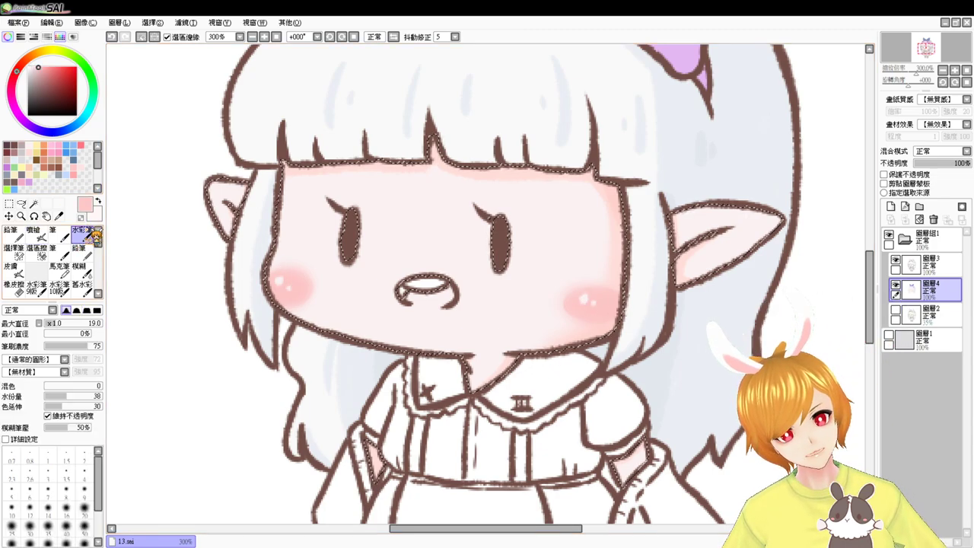
key(])
key(])
key(])
key(])
key(])
key(])
key(])
key(])
key(])
key(])
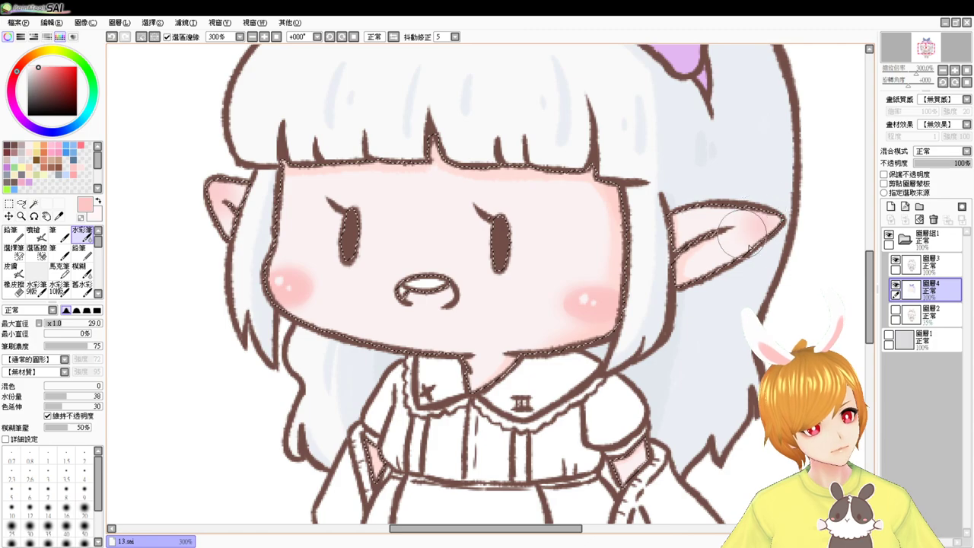
Dot a pale skin-colour highlight on the tip of each ear with the airbrush at size 10
alt+click(286, 232)
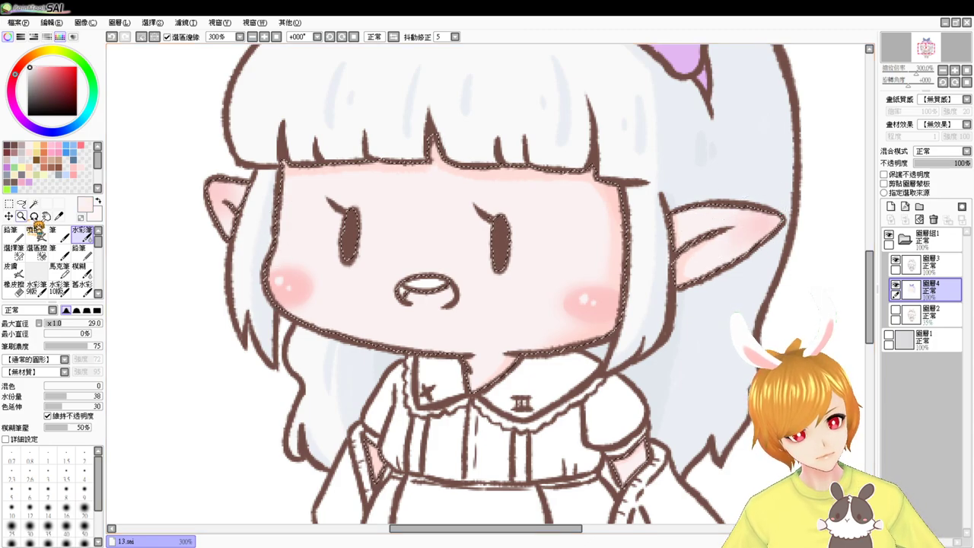
click(33, 230)
key(bracketleft)
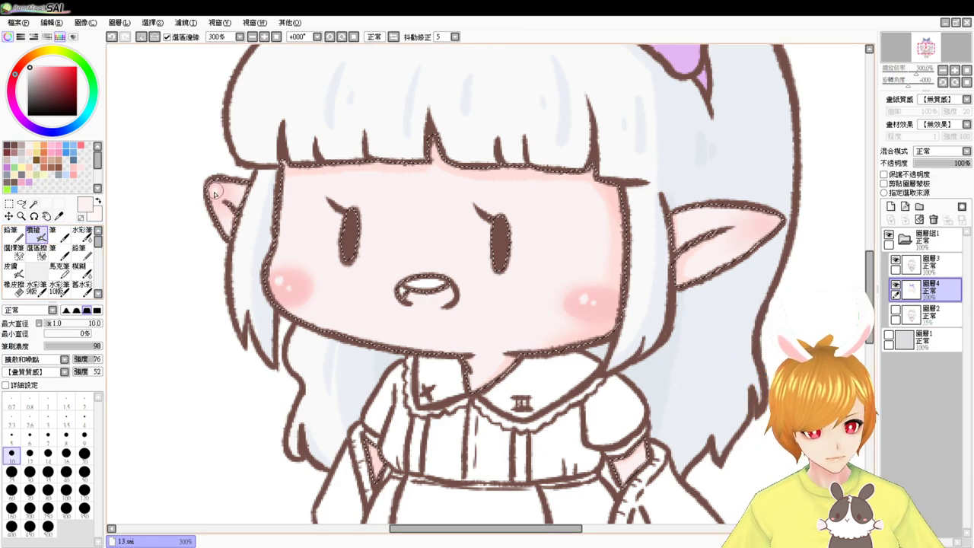
click(216, 193)
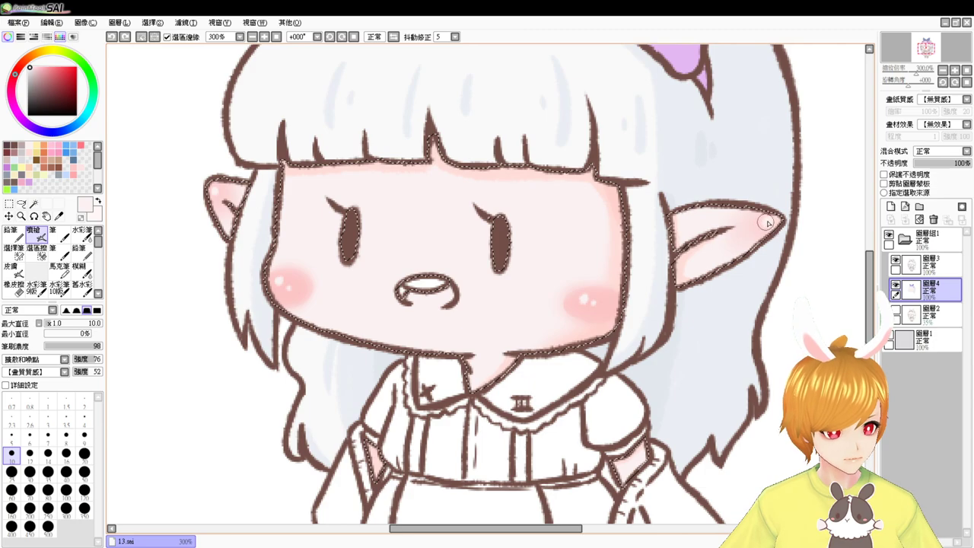
click(766, 222)
key(ctrl+d)
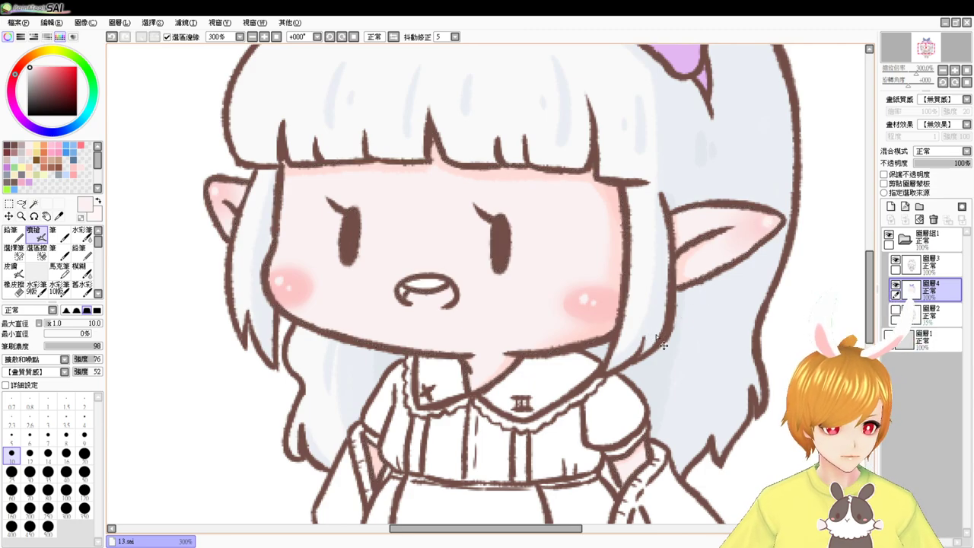
key(ctrl+z)
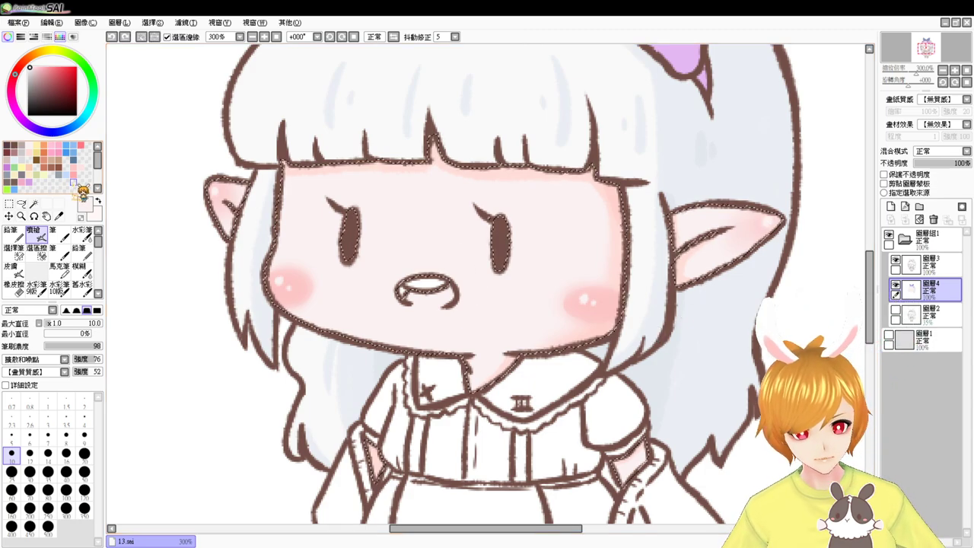
Colour the inside of the mouth below the teeth pink with the airbrush at size 12, and clear the selection
click(75, 172)
click(74, 167)
key(bracketright)
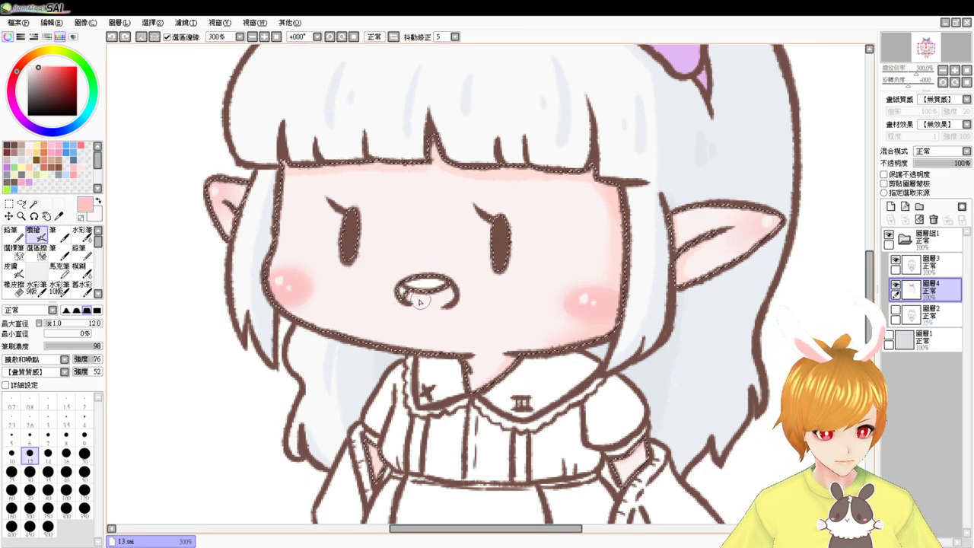
mouse_move(419, 302)
mouse_down()
mouse_move(449, 294)
mouse_move(417, 298)
mouse_move(426, 303)
mouse_move(444, 298)
mouse_move(408, 288)
mouse_up()
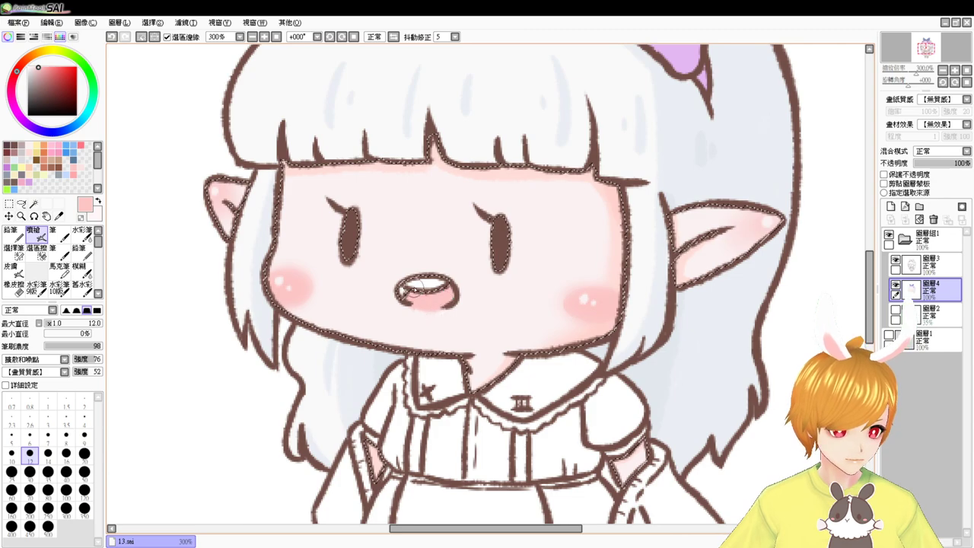
key(ctrl+d)
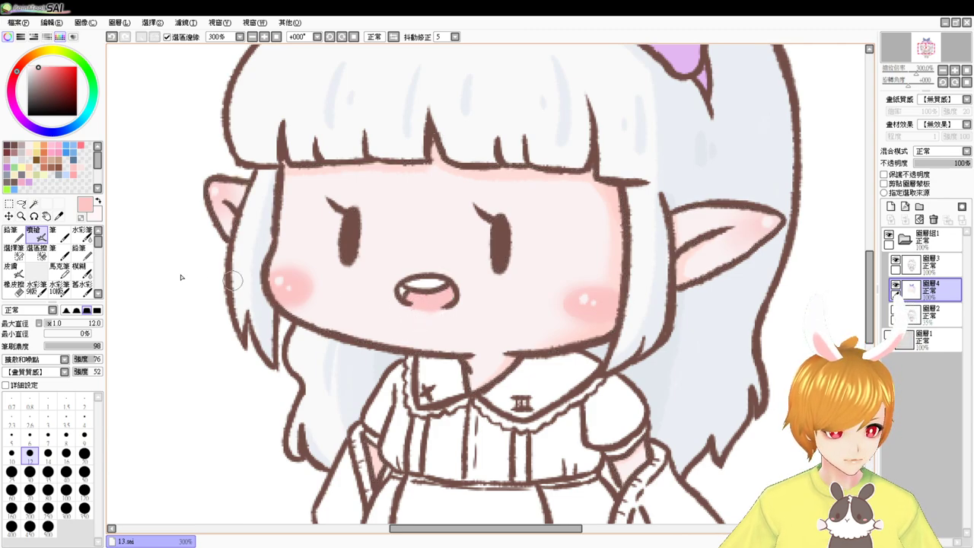
Select the upper teeth with the Magic Wand, fill them with white, and clear the selection
click(74, 174)
ctrl+alt+drag(400, 292, 365, 300)
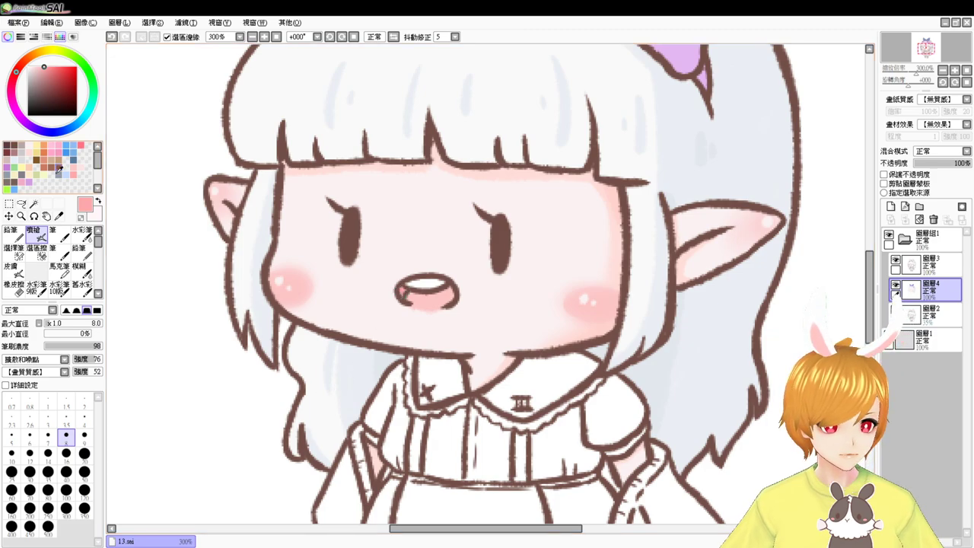
click(34, 204)
click(426, 286)
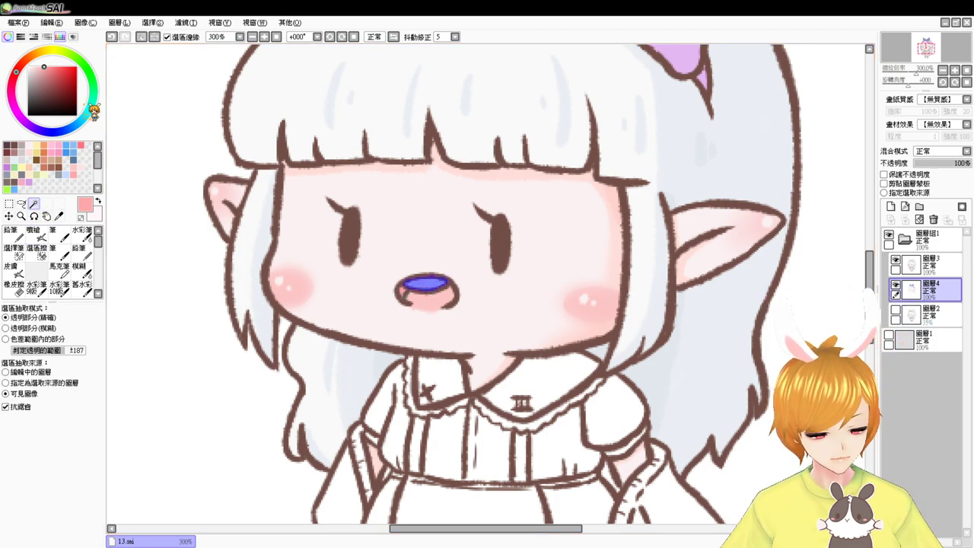
click(29, 66)
key(ctrl+f)
key(ctrl+d)
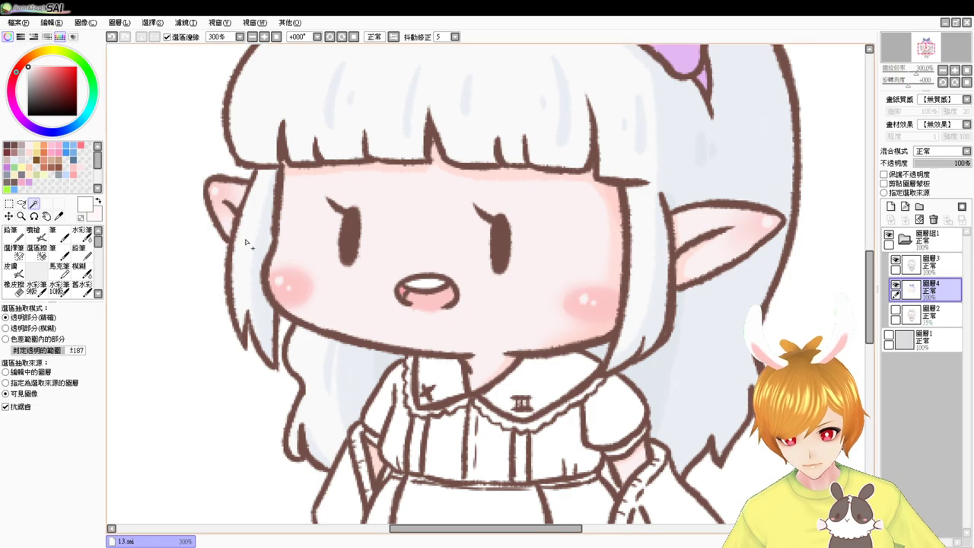
click(34, 234)
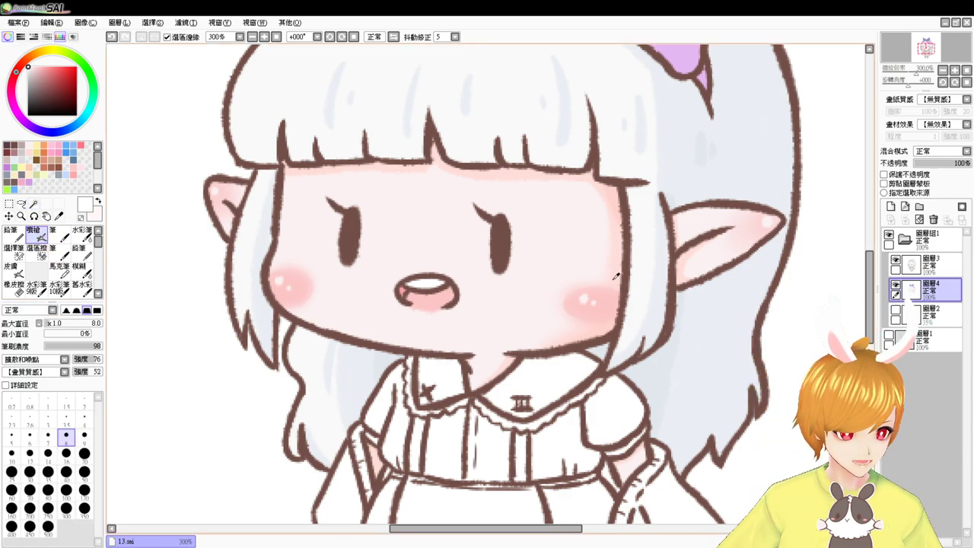
Try a blush-pink spot with a pale skin-colour highlight on the nose above the mouth, and undo both
alt+click(599, 293)
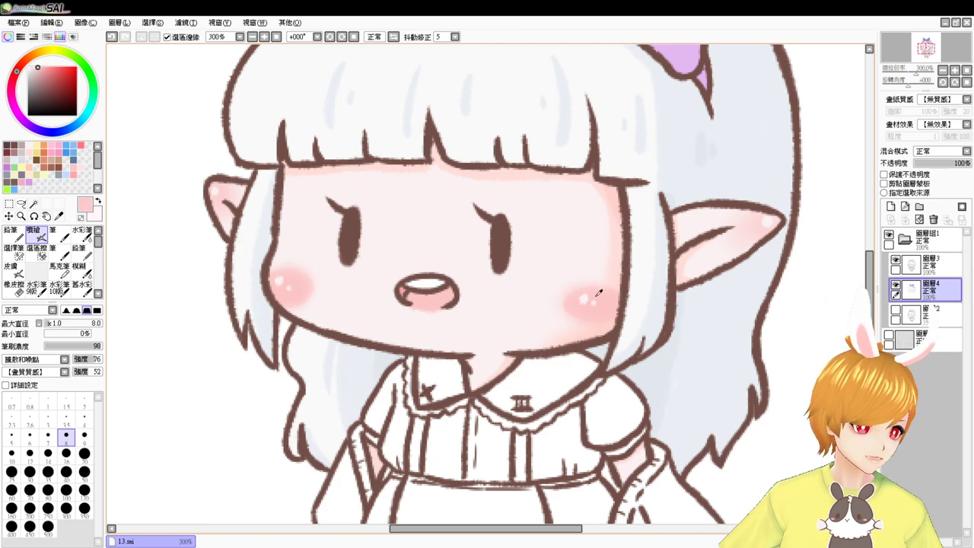
click(83, 236)
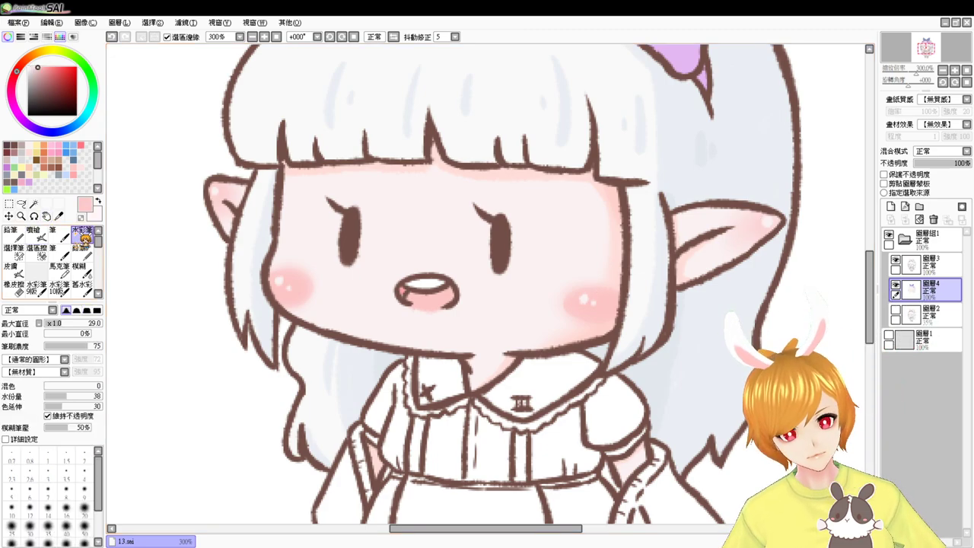
drag(354, 260, 376, 280)
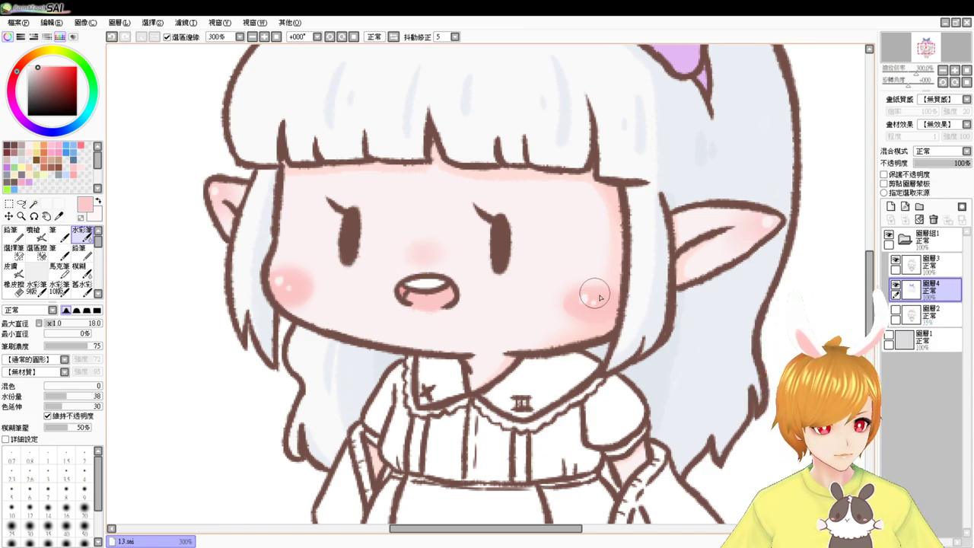
alt+click(770, 222)
click(42, 235)
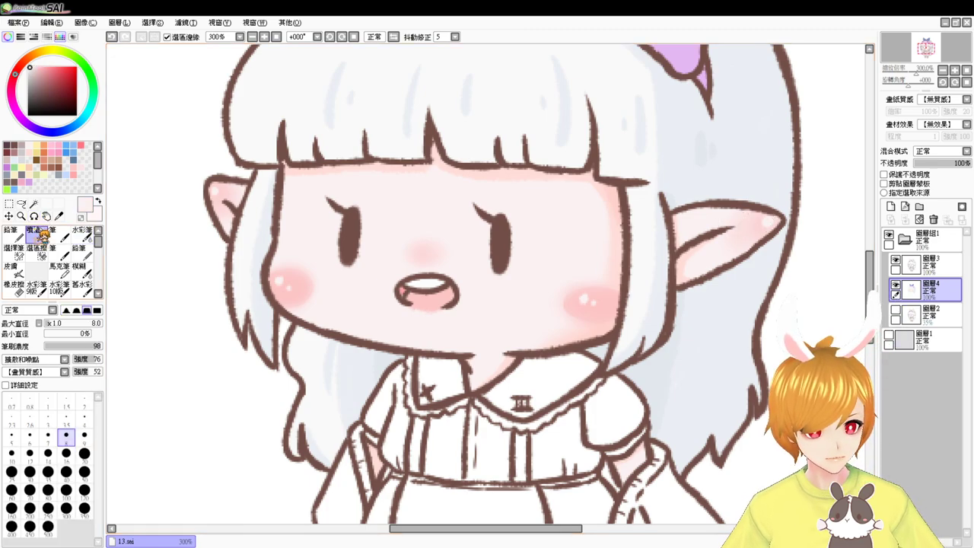
click(417, 249)
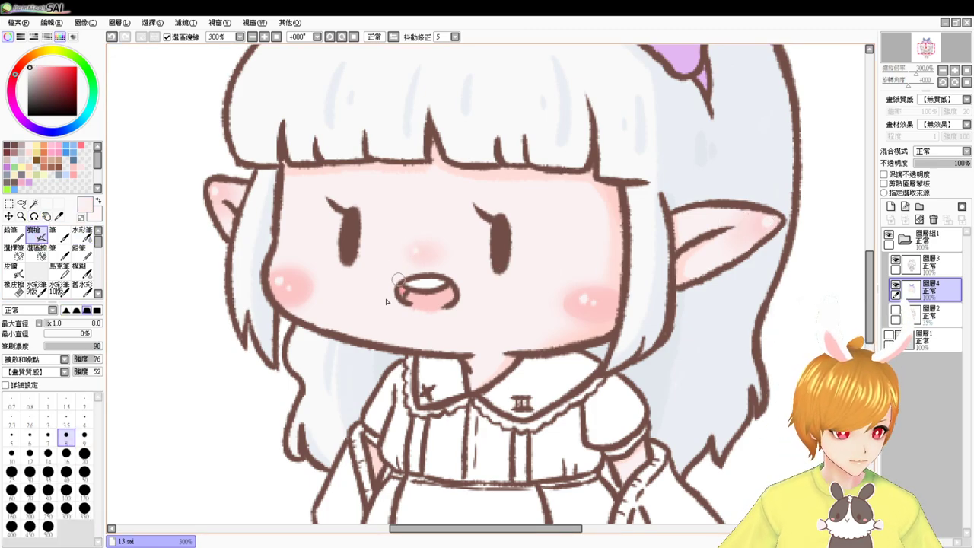
click(276, 37)
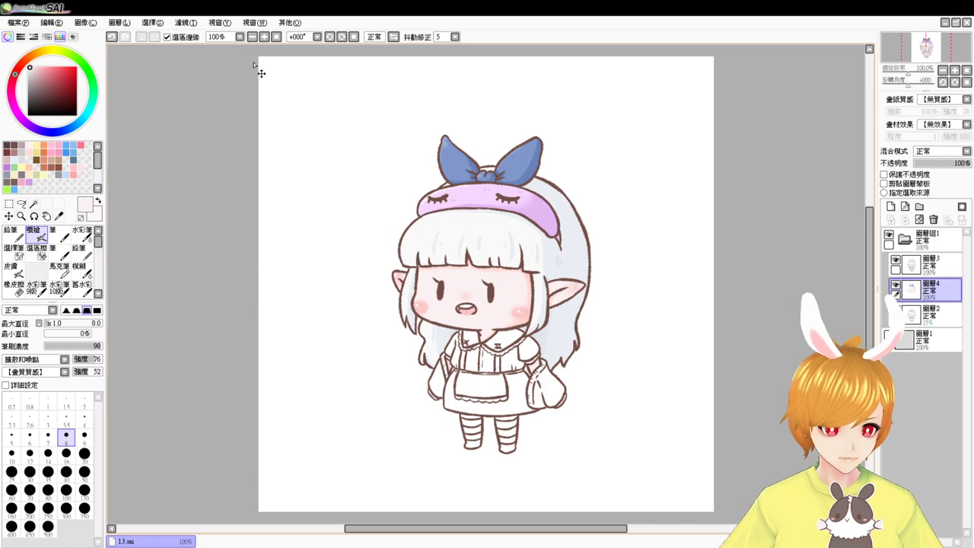
key(ctrl+z)
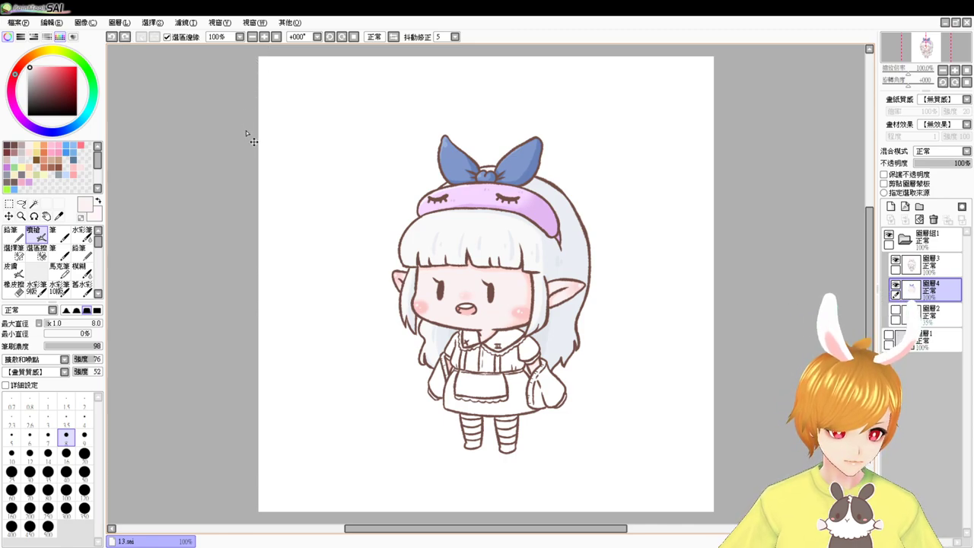
key(ctrl+z)
scroll(238, 137, up, 2)
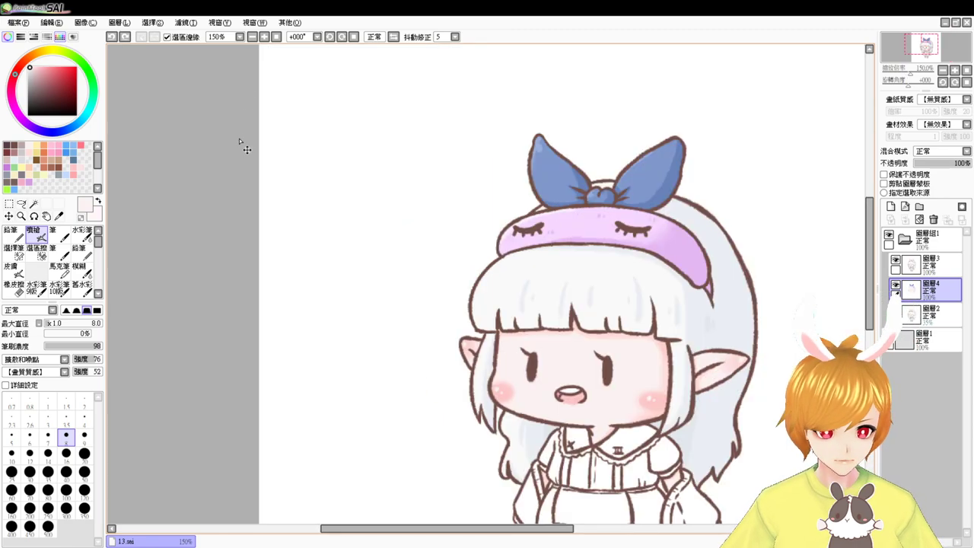
drag(577, 292, 275, 124)
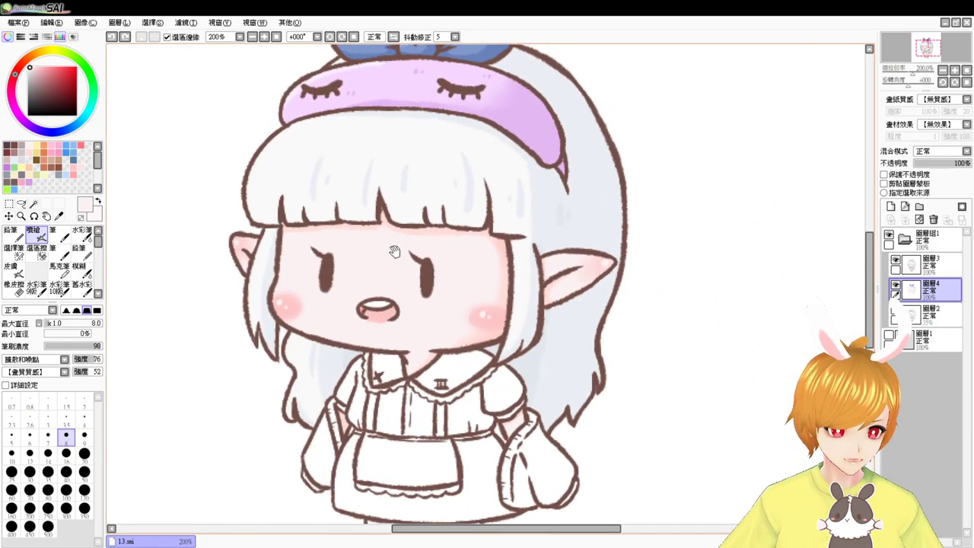
drag(393, 254, 361, 203)
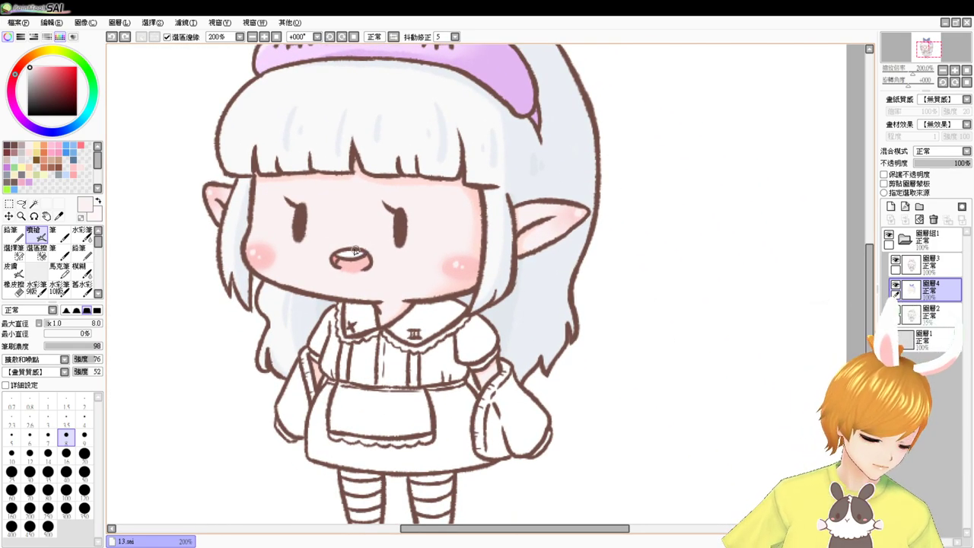
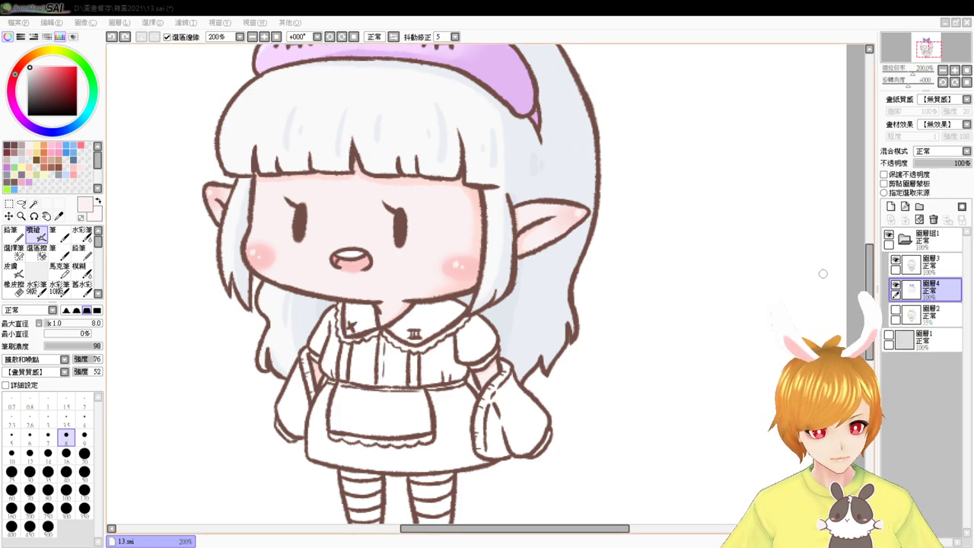
scroll(832, 286, up, 2)
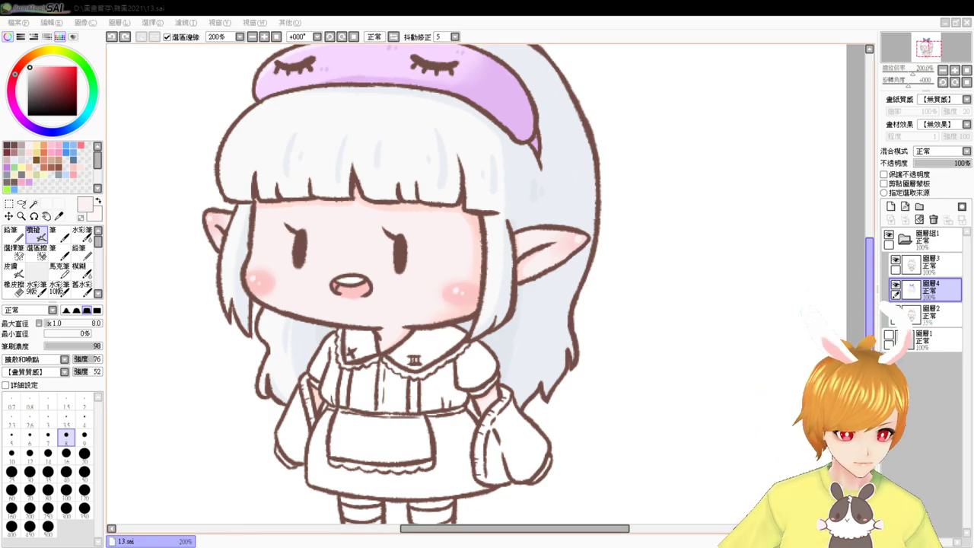
drag(870, 288, 870, 285)
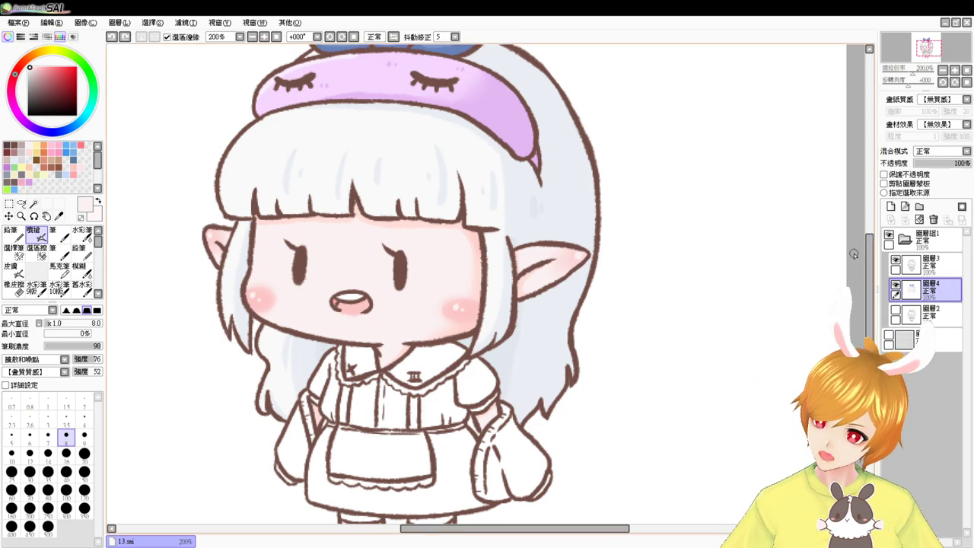
Select the two straps on the dress bodice and the bands at both sleeve ends with the Magic Wand
click(33, 203)
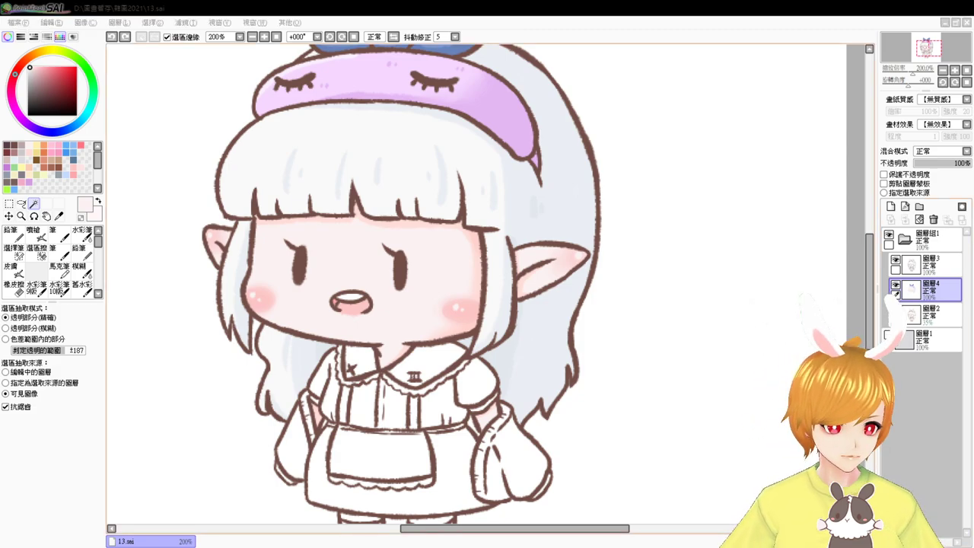
click(869, 346)
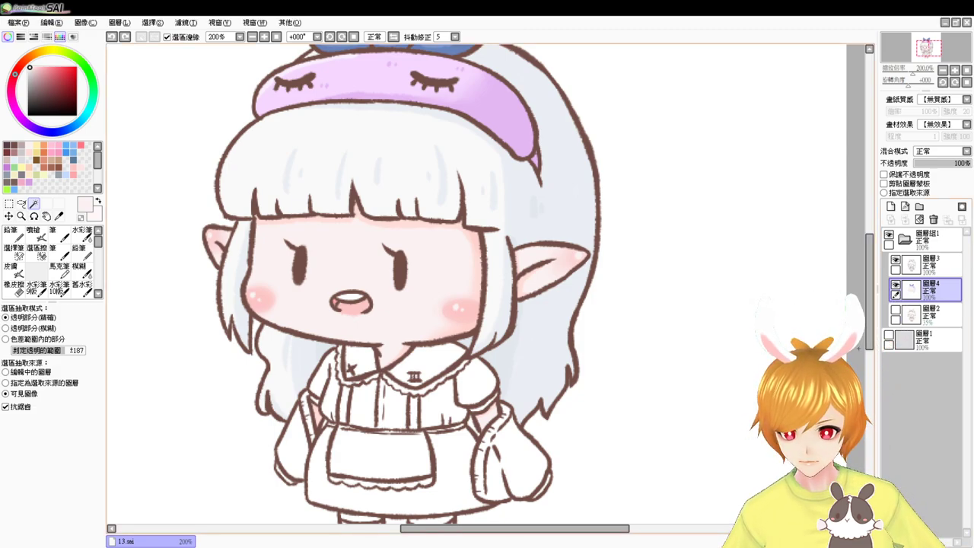
scroll(491, 263, down, 2)
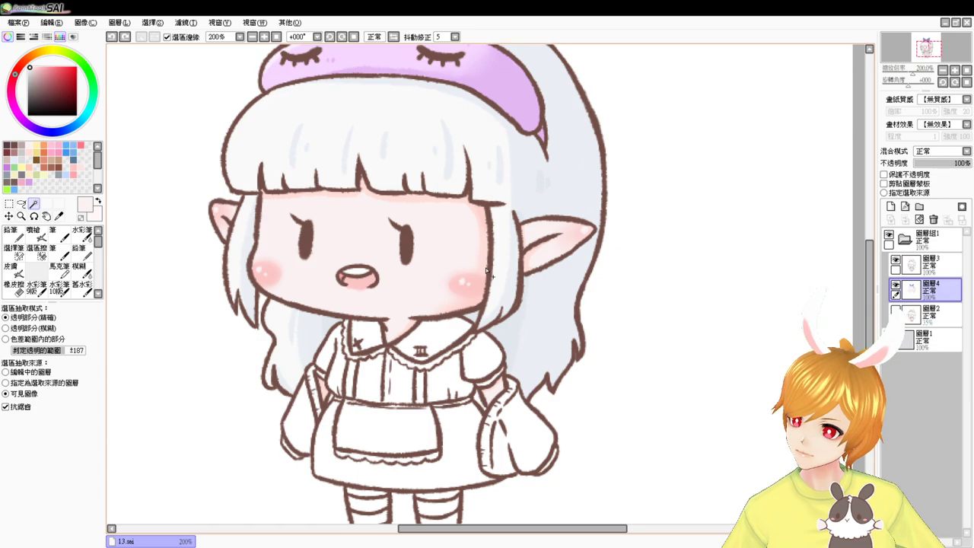
drag(350, 364, 352, 382)
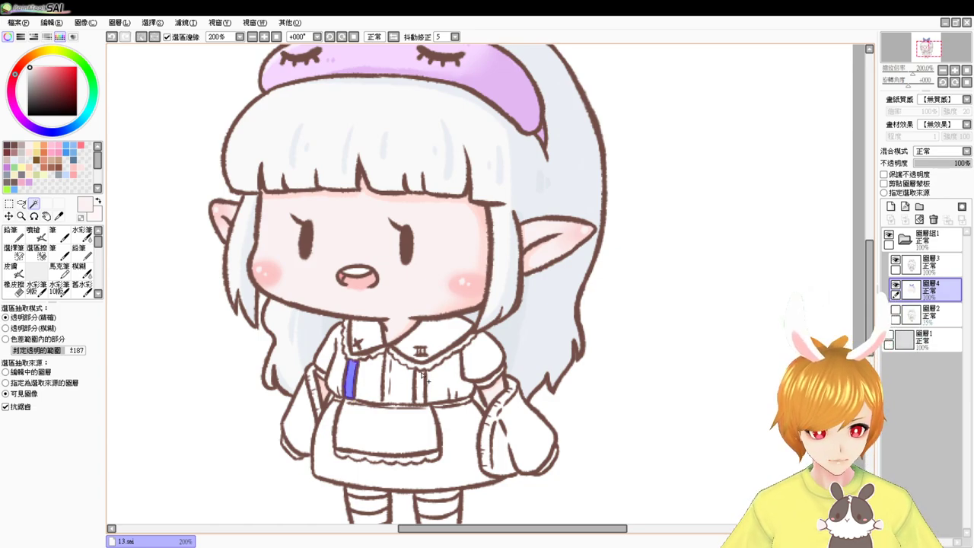
drag(419, 371, 419, 401)
scroll(419, 402, up, 2)
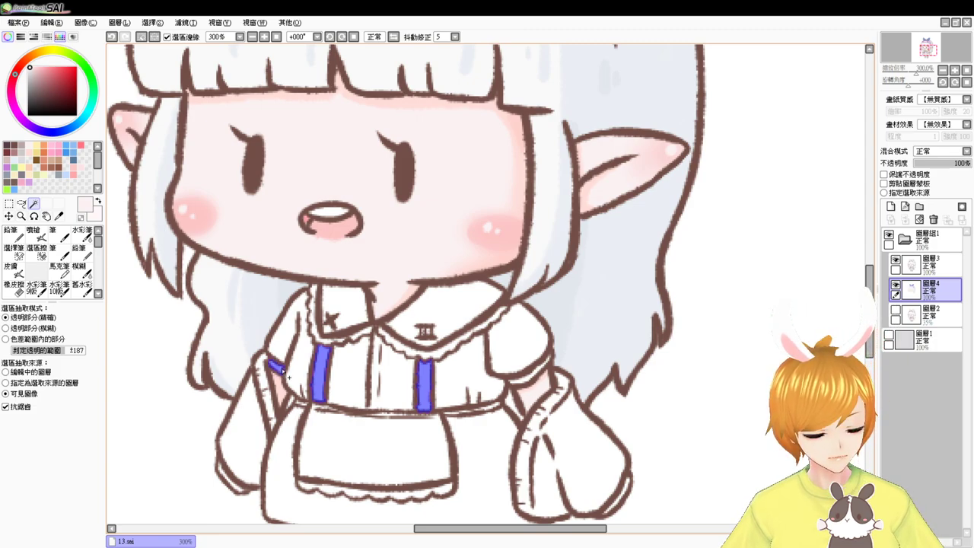
drag(530, 384, 525, 382)
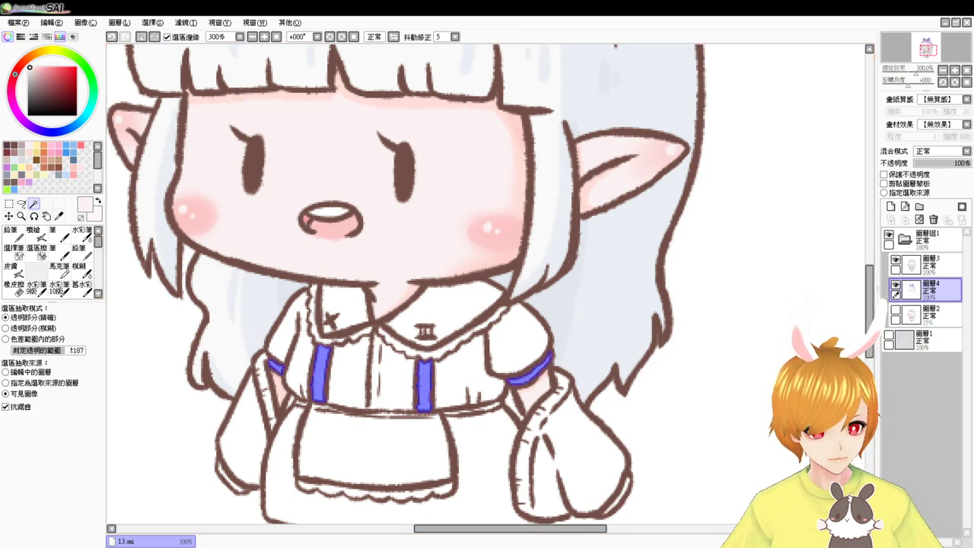
Colour the selected straps and sleeve bands light pink, shade them with a deeper pink using the airbrush at size 8, and clear the selection
click(74, 162)
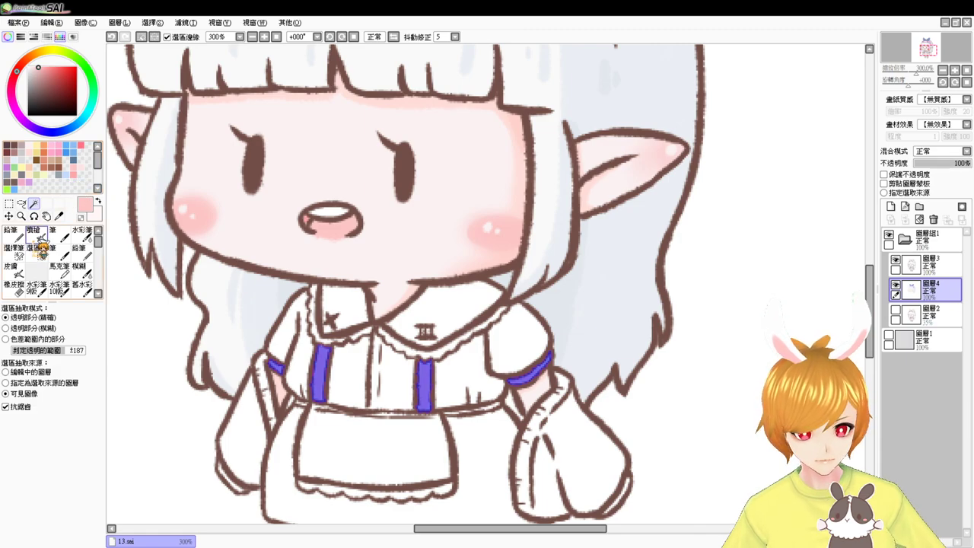
click(33, 232)
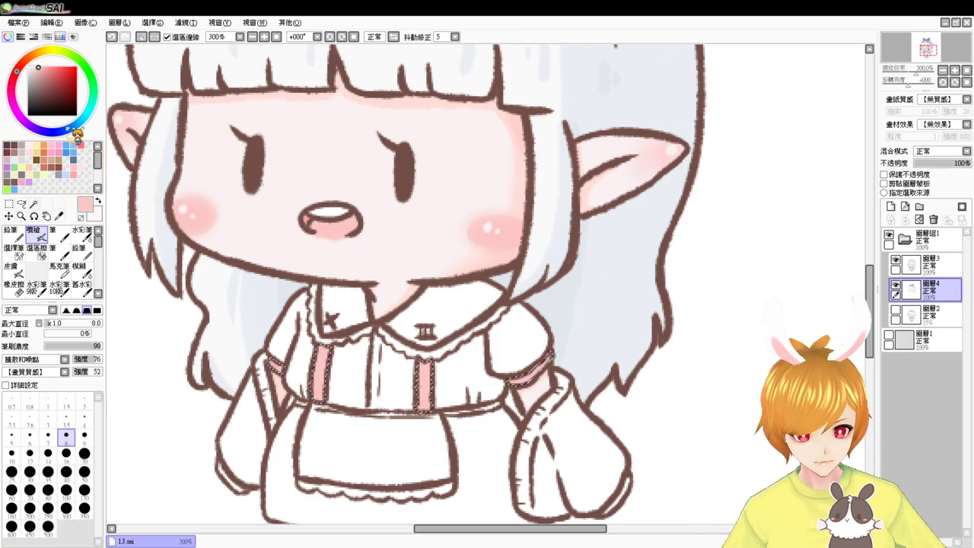
click(73, 175)
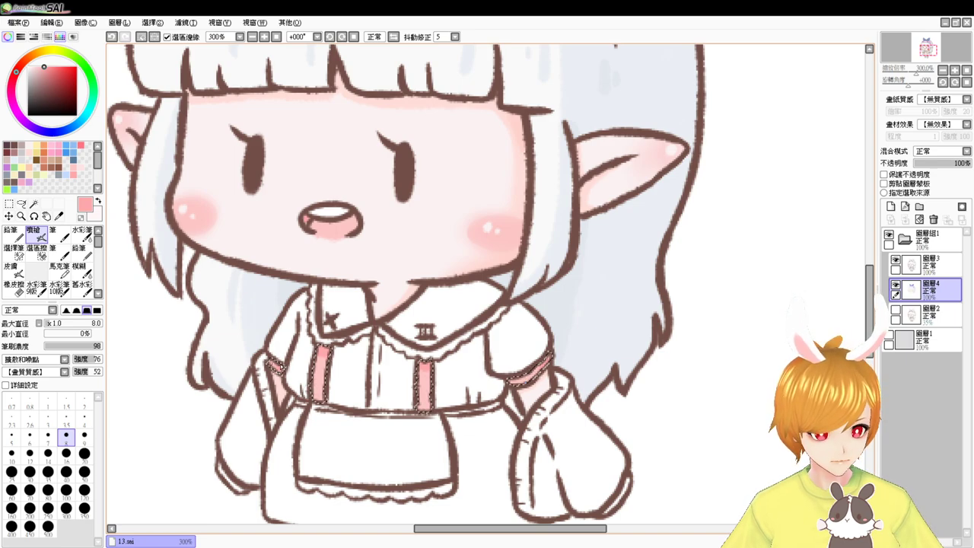
key(ctrl+d)
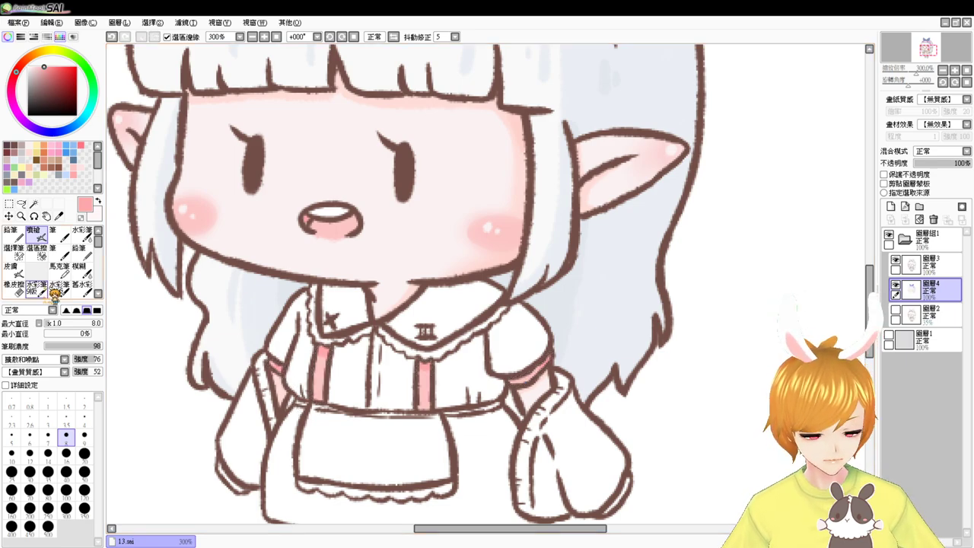
Select the apron, the centre of the bodice, both collar halves and the right collar's lace trim with the Magic Wand
click(34, 204)
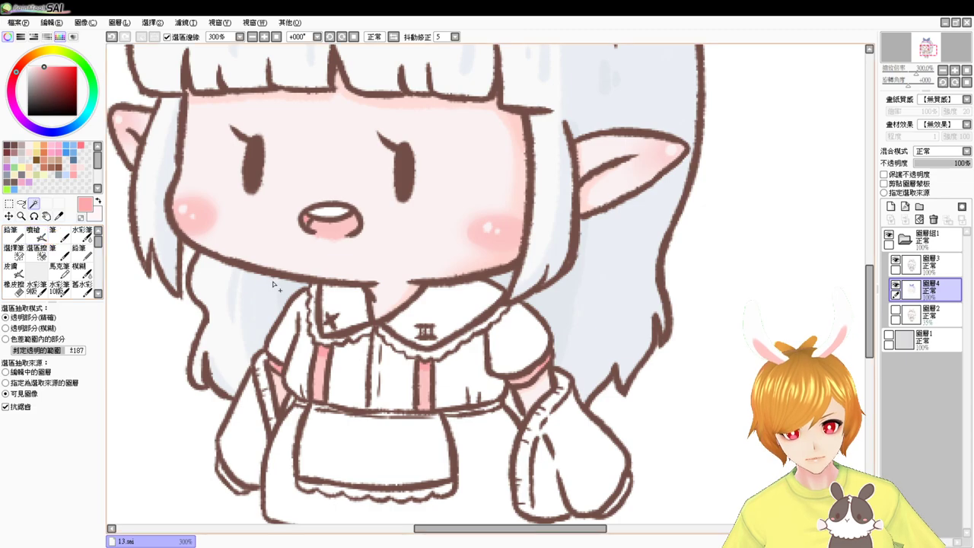
click(344, 434)
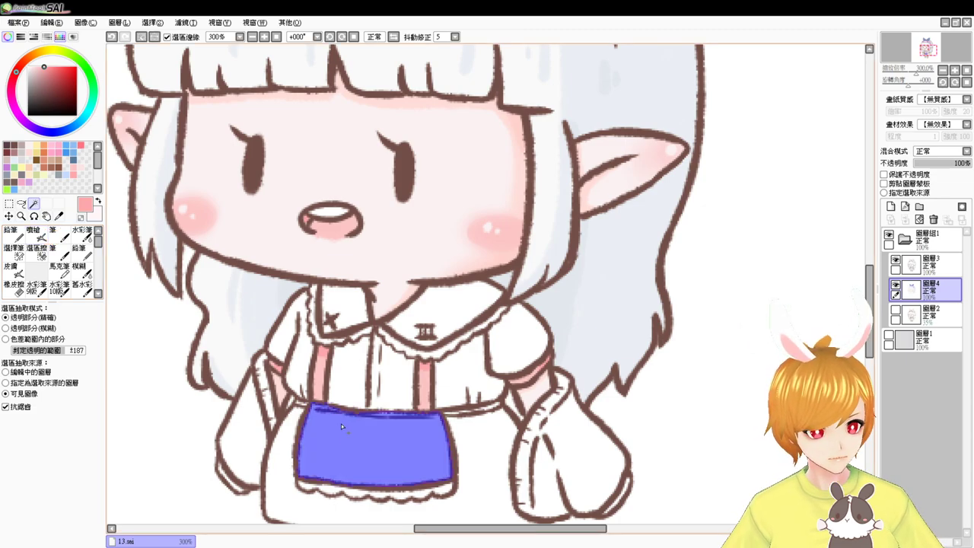
click(347, 306)
click(357, 349)
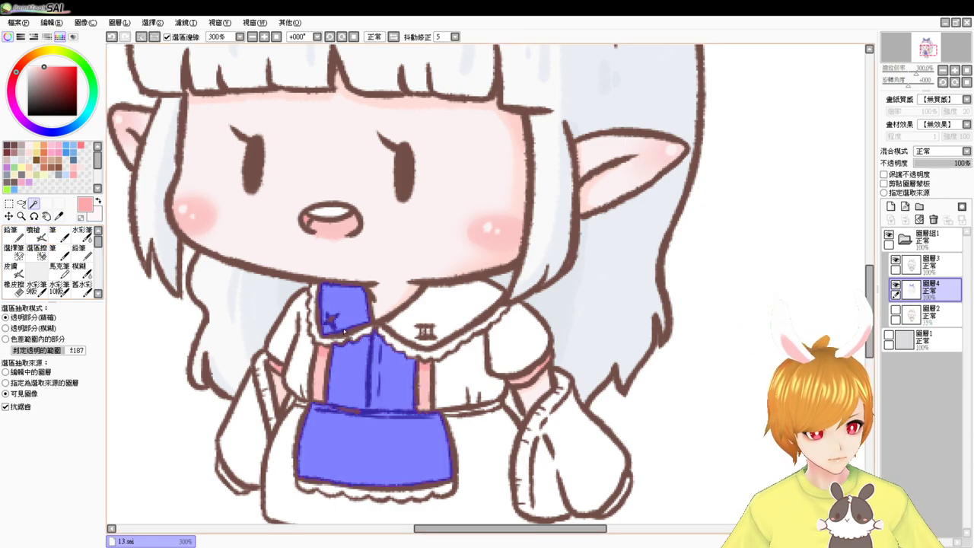
click(458, 311)
click(413, 354)
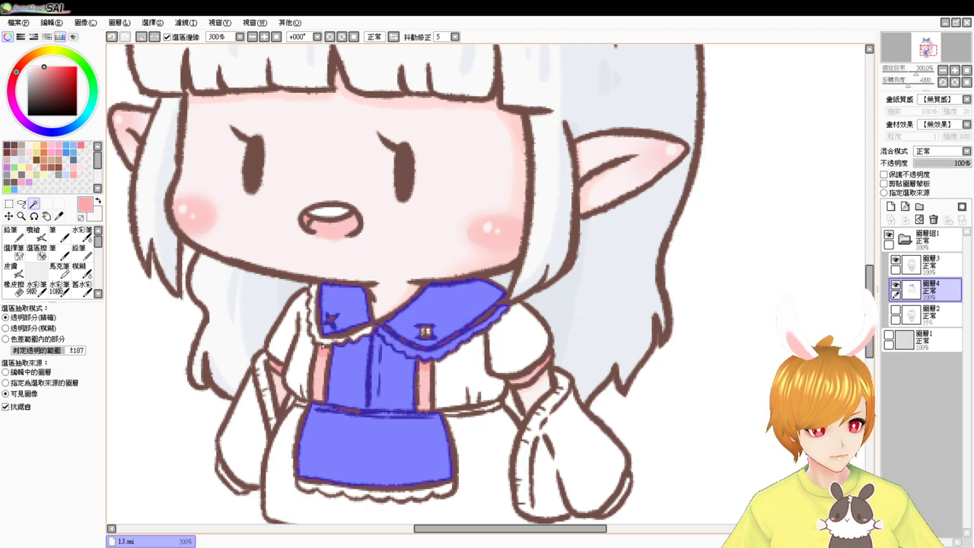
Add the left collar lace, bodice sides, puff sleeves and apron hem to the selection, filling missed spots with the selection pen at size 12
click(326, 340)
click(351, 337)
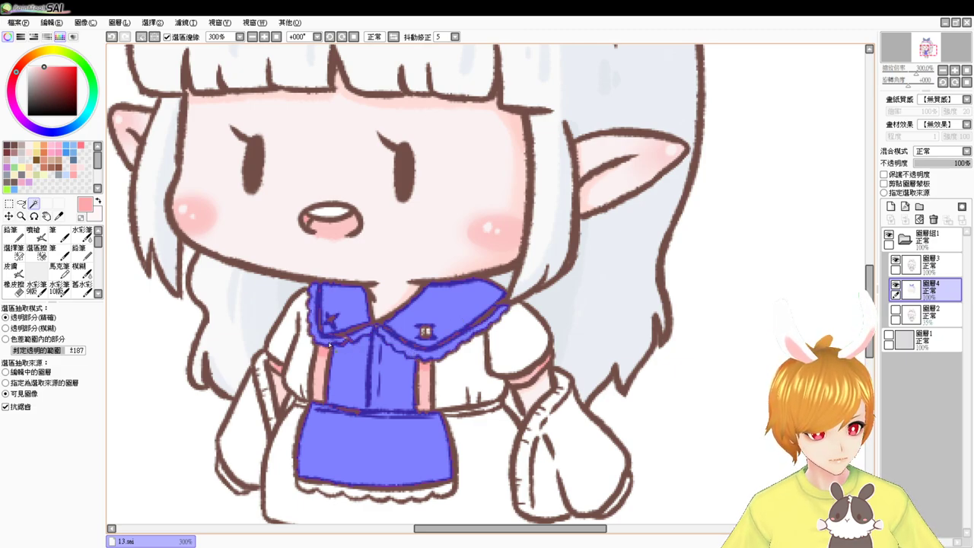
click(300, 352)
click(470, 364)
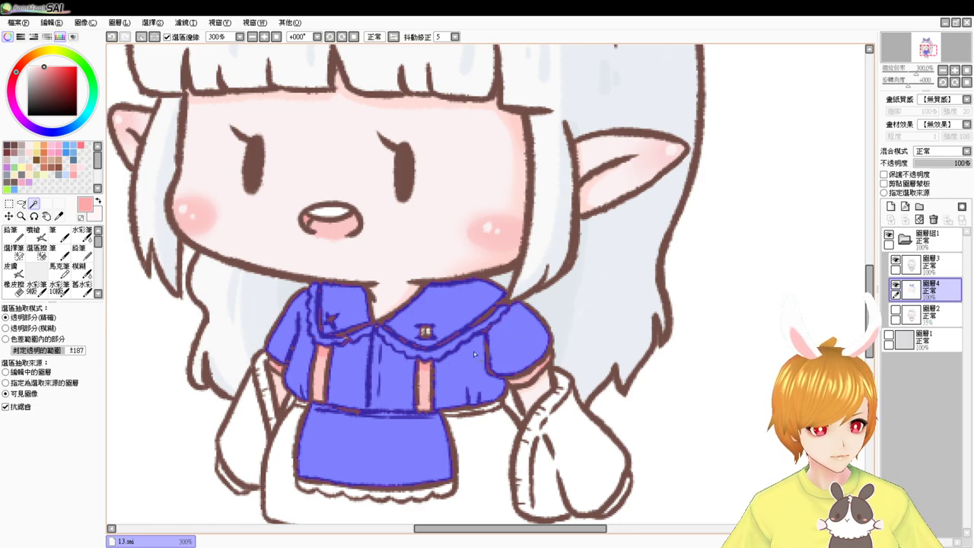
click(330, 493)
click(14, 248)
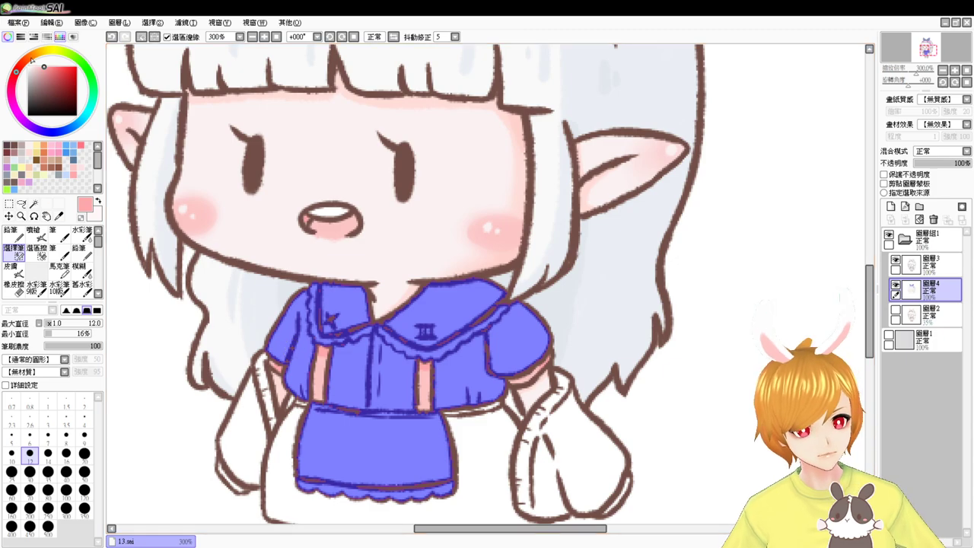
Fill the selected dress parts with white, then shade the collar and the bodice's right side light grey with the airbrush at size 8
drag(42, 78, 3, 44)
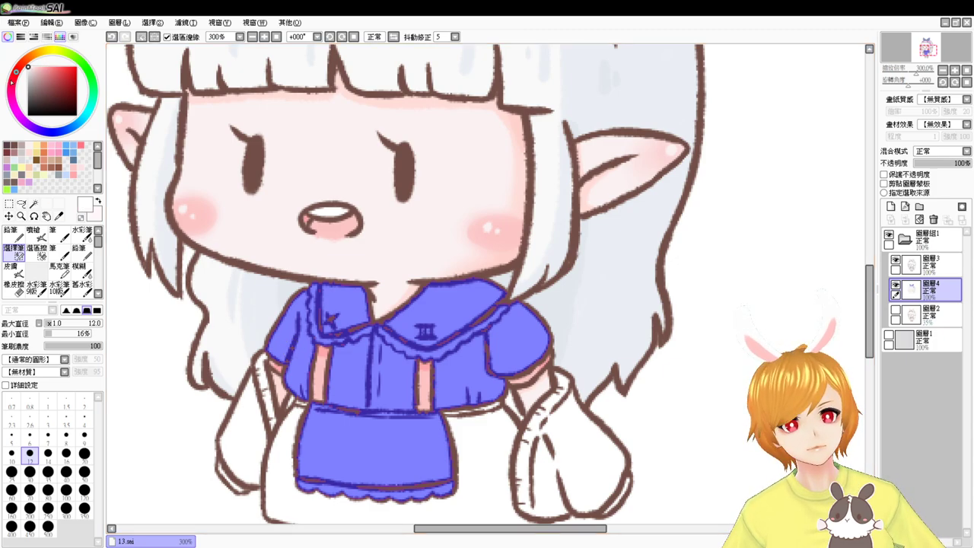
click(22, 156)
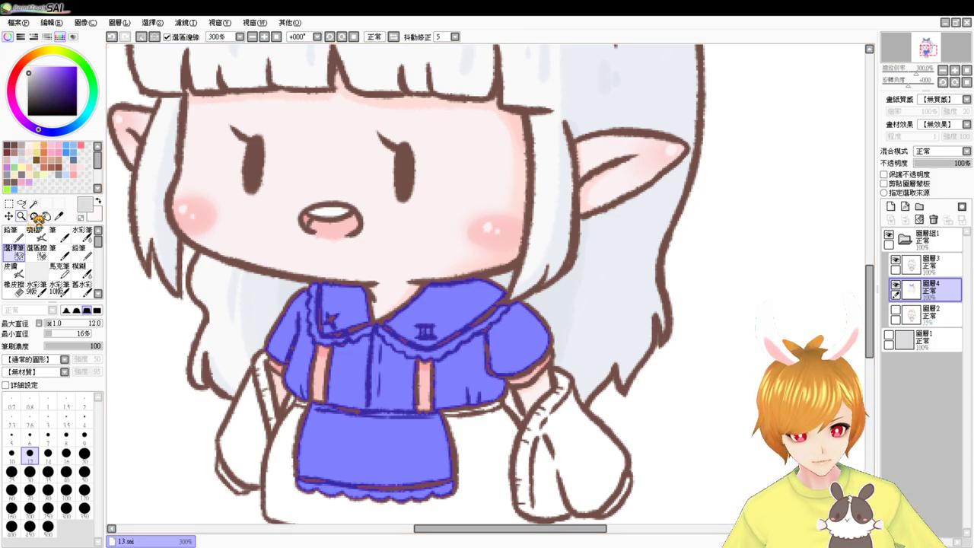
click(38, 233)
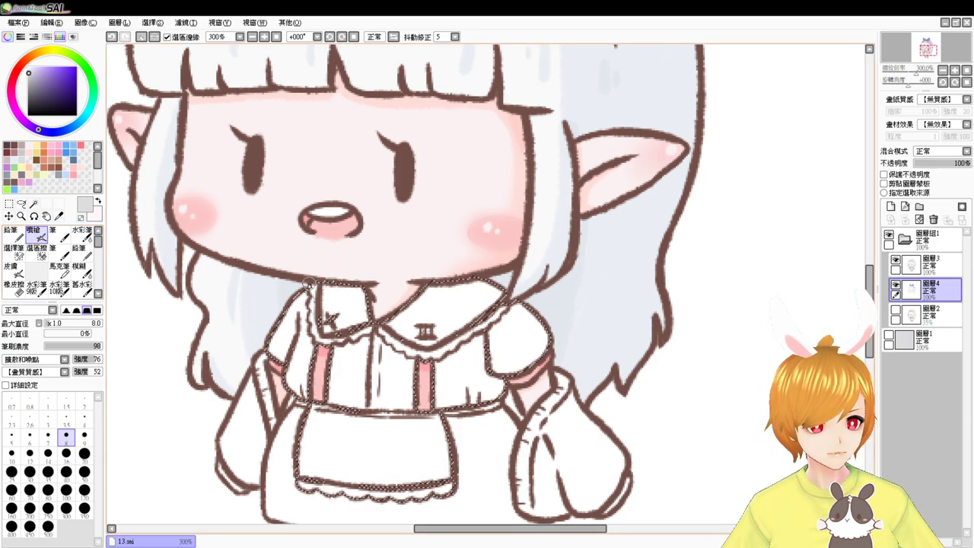
mouse_move(329, 288)
mouse_down()
mouse_move(443, 284)
mouse_move(425, 282)
mouse_move(512, 304)
mouse_move(459, 280)
mouse_move(515, 291)
mouse_move(499, 327)
mouse_move(515, 303)
mouse_move(496, 326)
mouse_up()
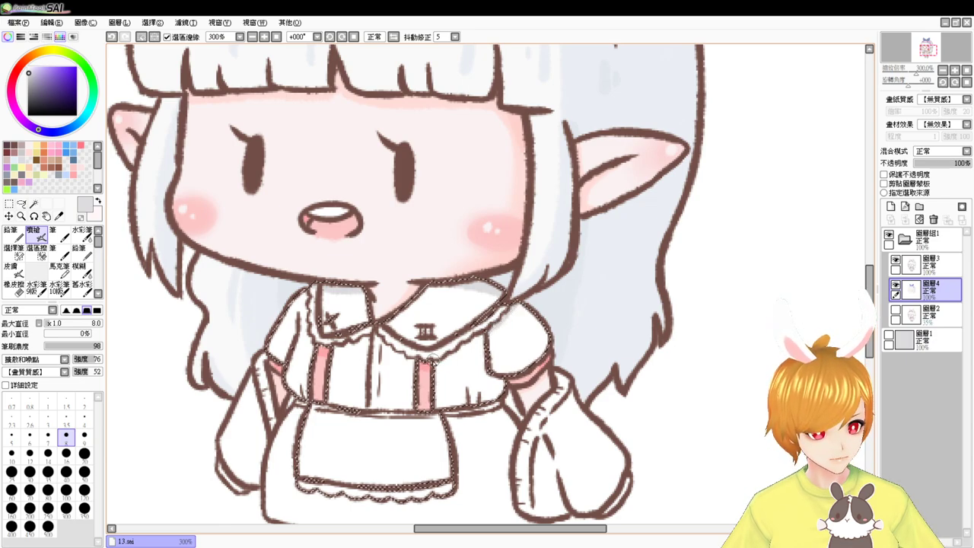
mouse_move(432, 362)
mouse_down()
mouse_move(468, 341)
mouse_move(460, 345)
mouse_move(486, 365)
mouse_move(479, 338)
mouse_move(478, 400)
mouse_move(484, 360)
mouse_move(500, 386)
mouse_up()
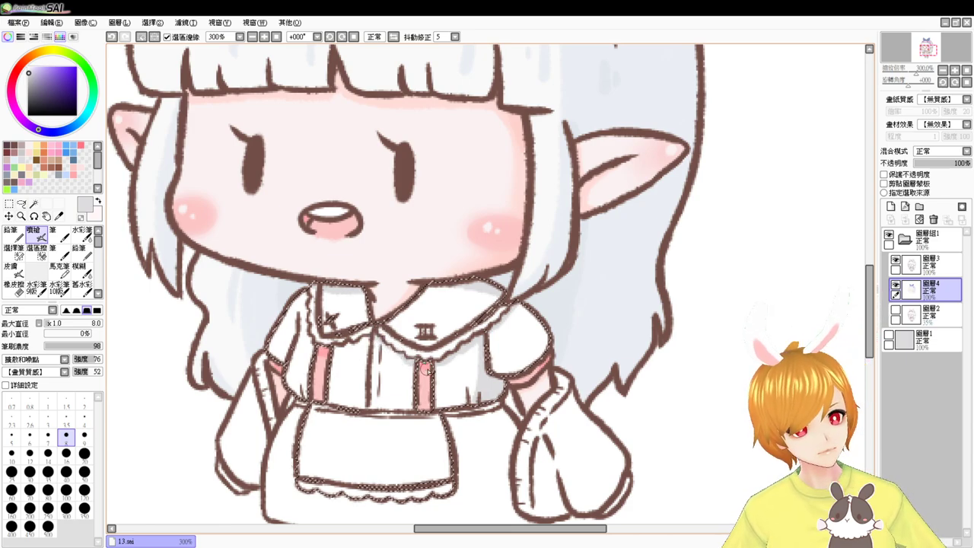
drag(379, 340, 376, 405)
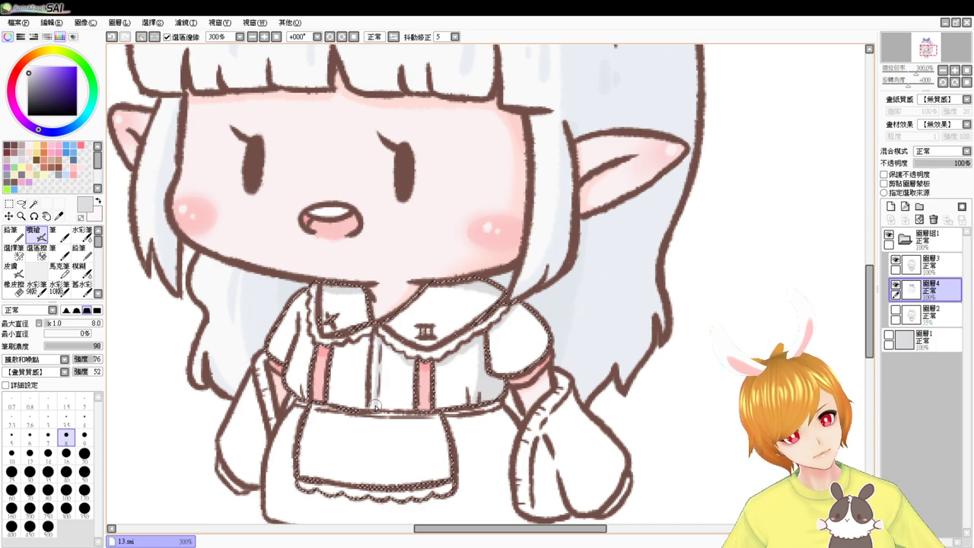
drag(377, 337, 376, 397)
drag(376, 359, 373, 406)
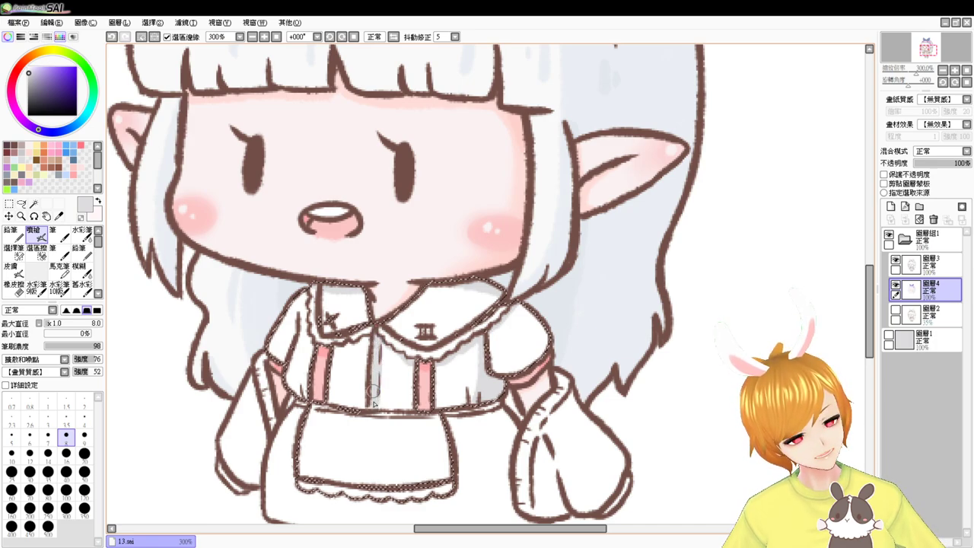
key(ctrl+z)
key(ctrl+z)
key(ctrl+z)
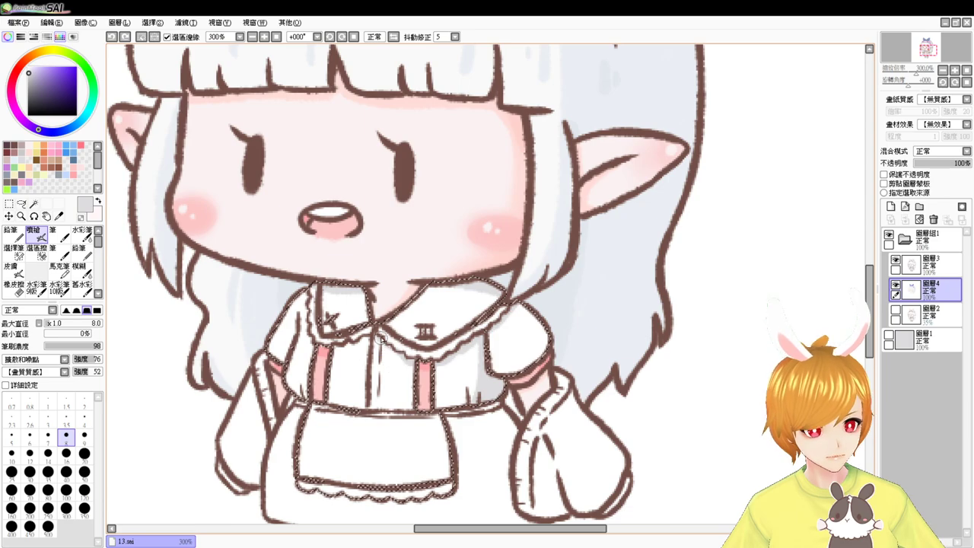
Airbrush light grey shadows along the bodice's centre seam, the apron's right side and its scalloped hem, and clear the selection
drag(381, 338, 379, 408)
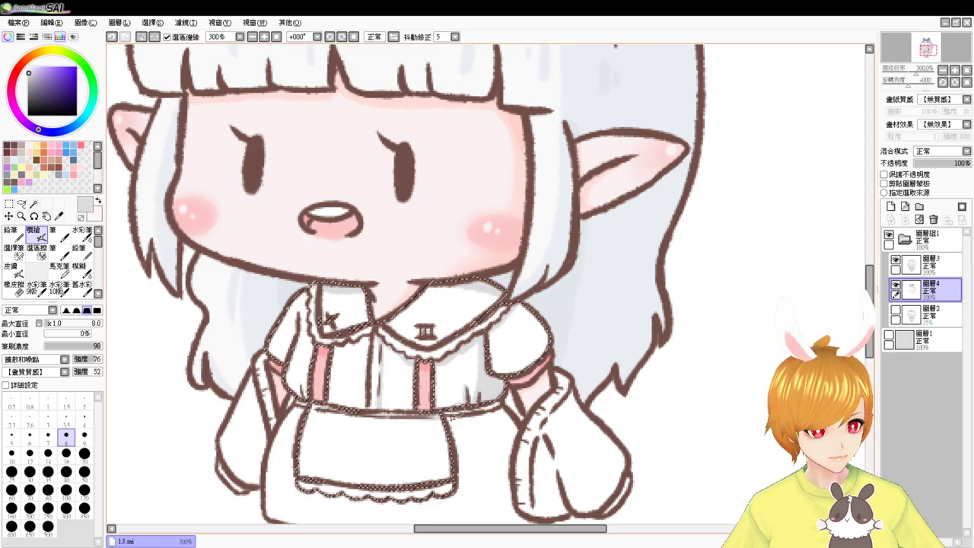
mouse_move(425, 411)
mouse_down()
mouse_move(424, 478)
mouse_move(432, 418)
mouse_move(433, 472)
mouse_move(428, 430)
mouse_up()
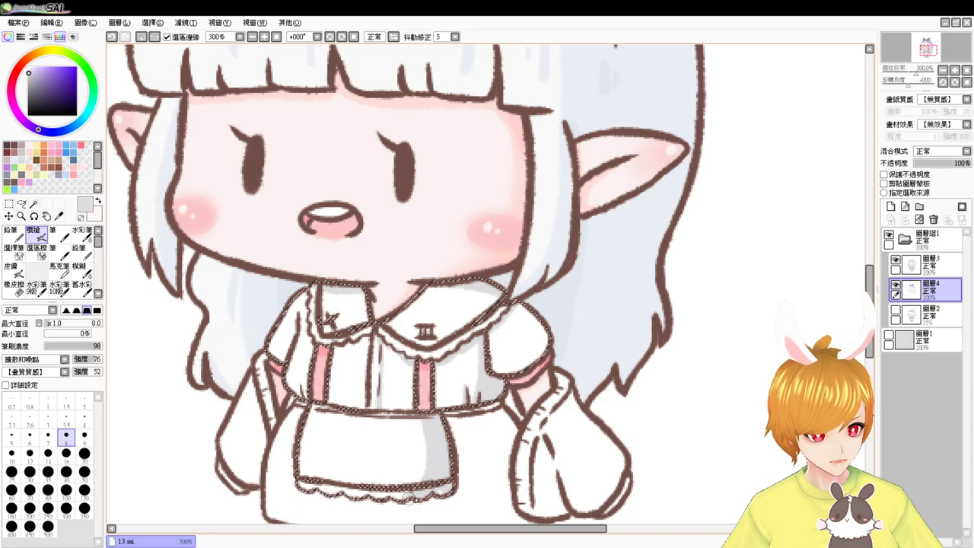
drag(442, 460, 459, 406)
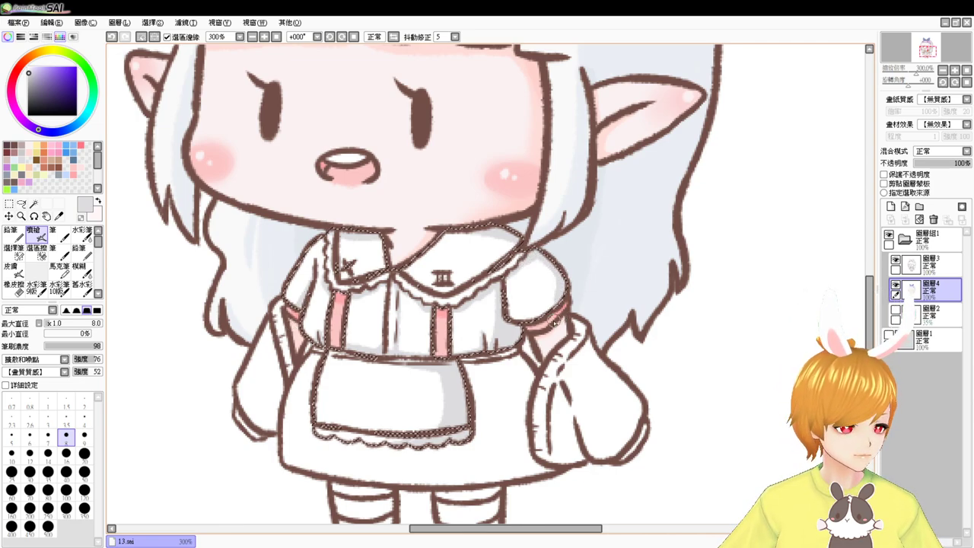
key(ctrl+d)
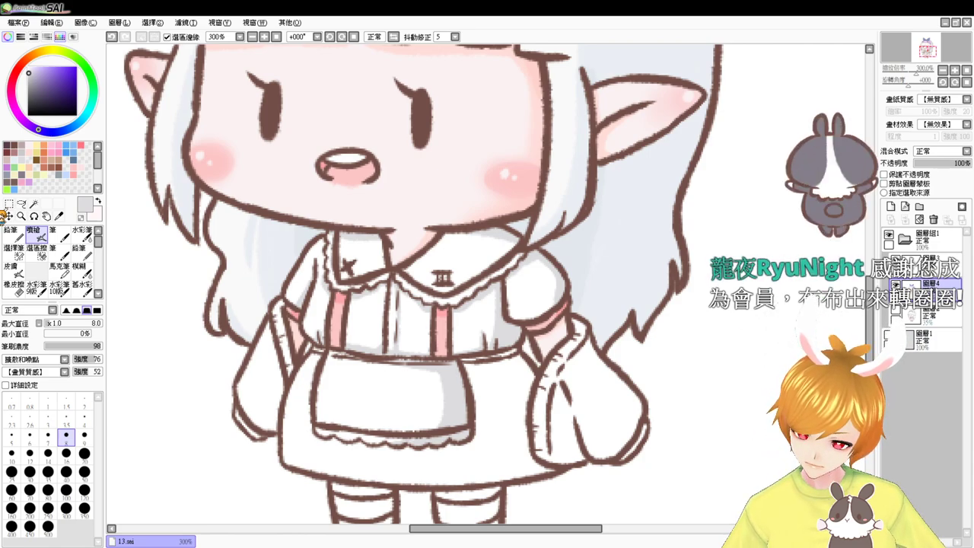
Select the skirt around the apron with the Magic Wand and fill missed spots along the waist with the selection pen at size 12
click(34, 205)
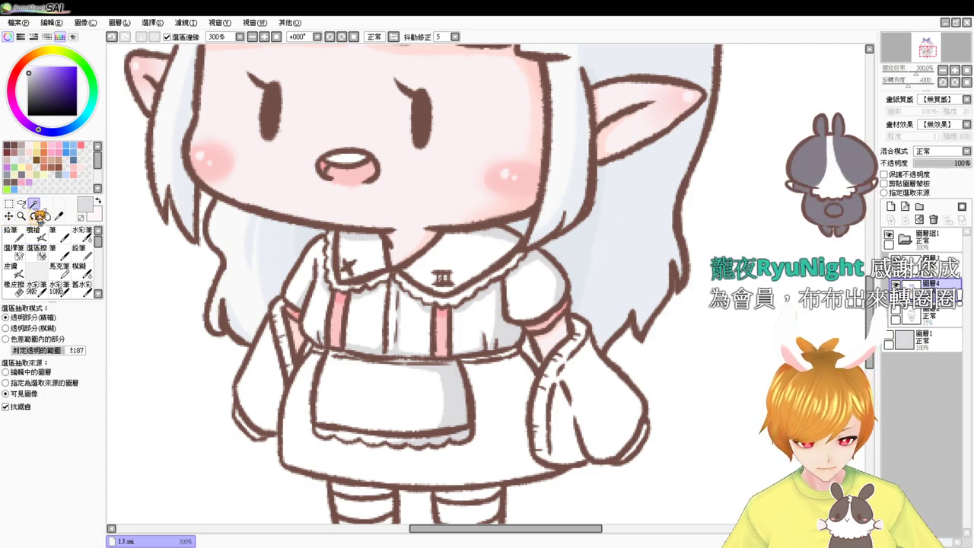
click(298, 423)
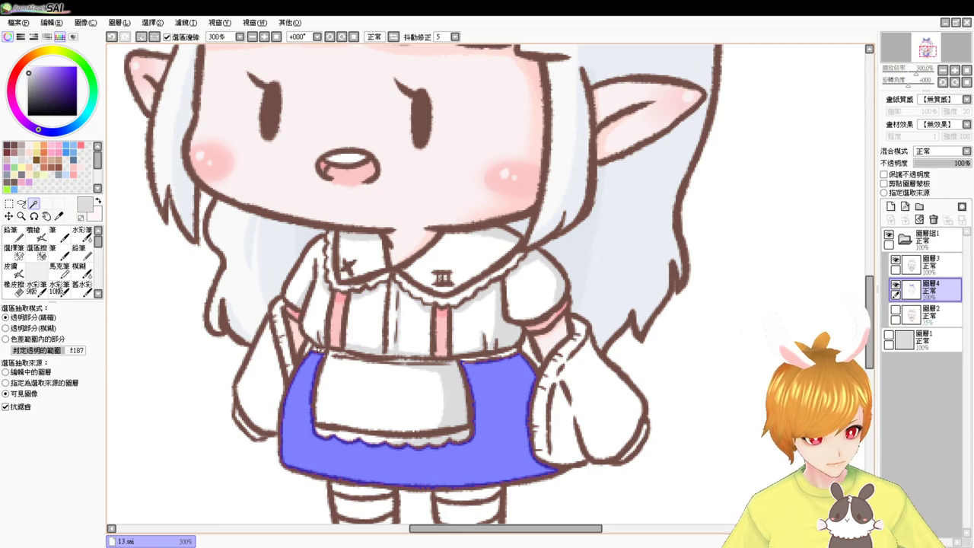
click(14, 250)
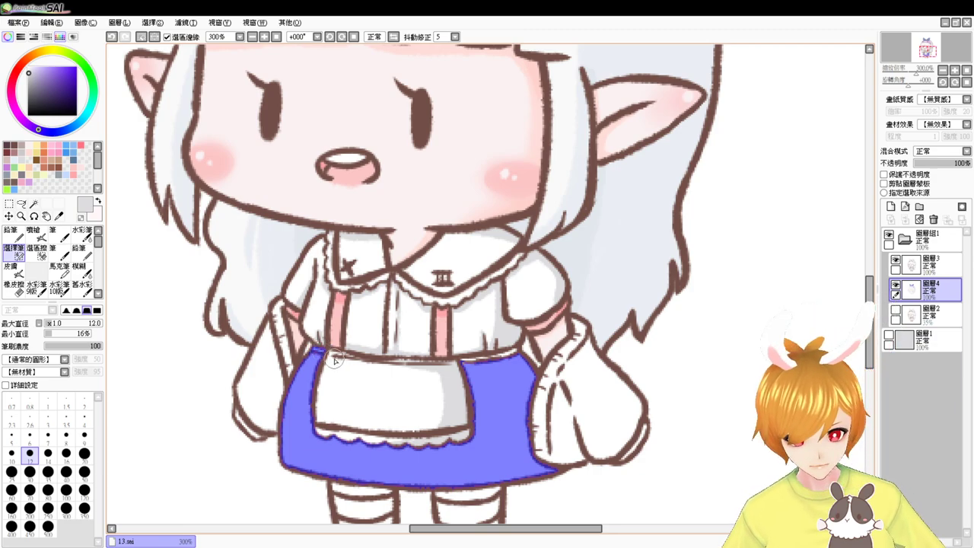
click(34, 204)
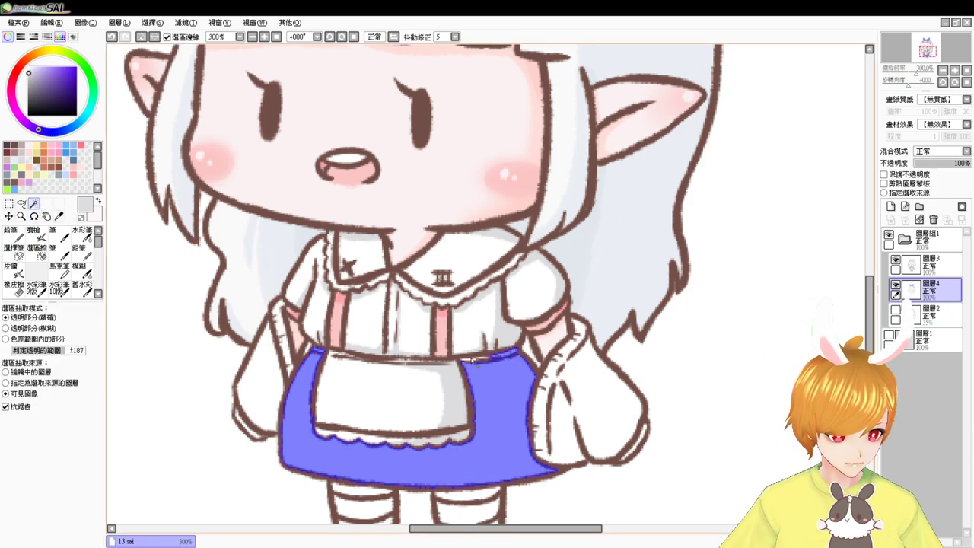
click(13, 251)
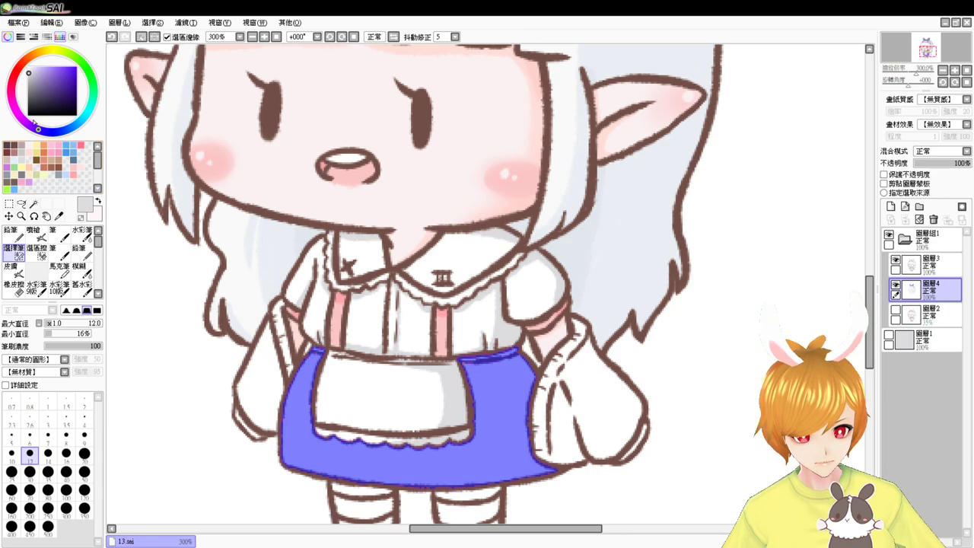
Fill the selected skirt with a pale mint green, refilling it while fine-tuning the hue and shade
click(89, 110)
drag(43, 70, 42, 64)
click(89, 112)
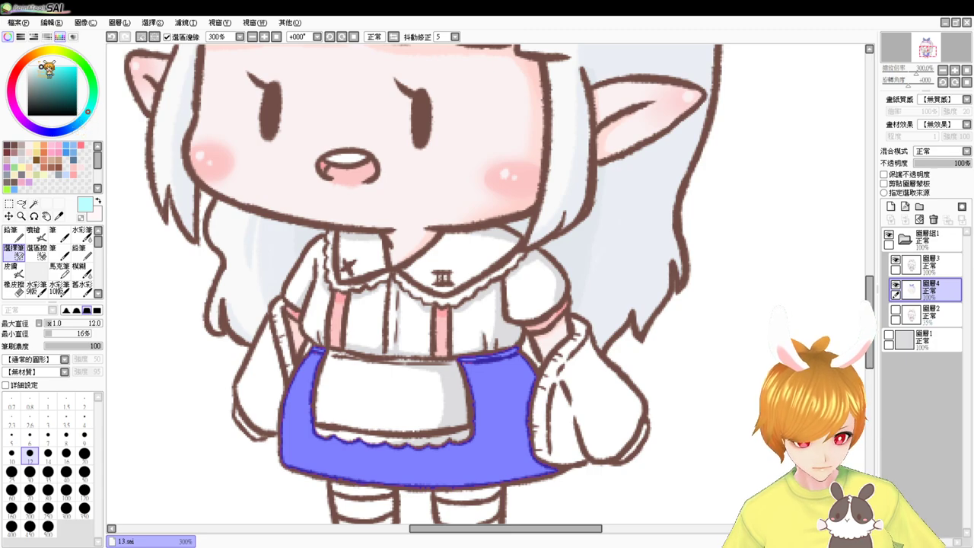
key(ctrl+f)
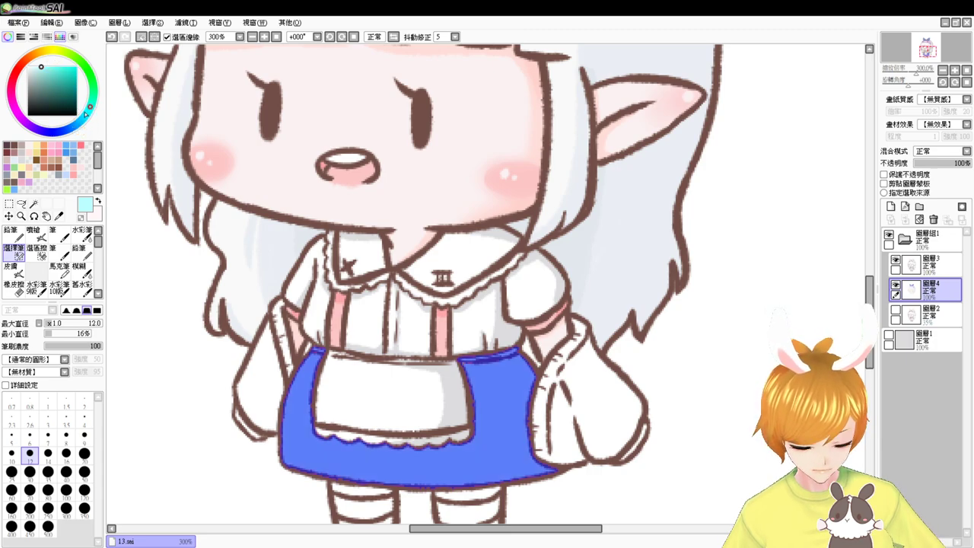
click(41, 238)
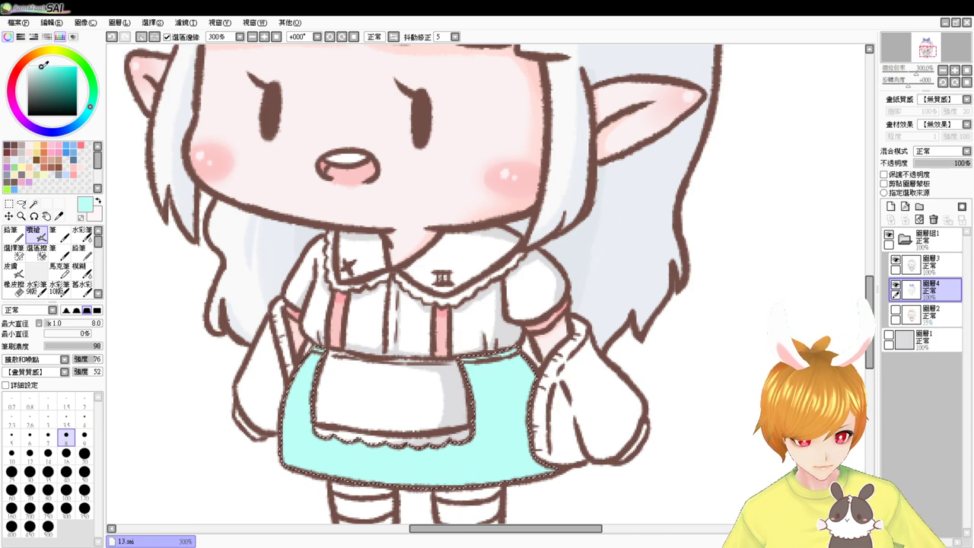
click(44, 69)
key(ctrl+f)
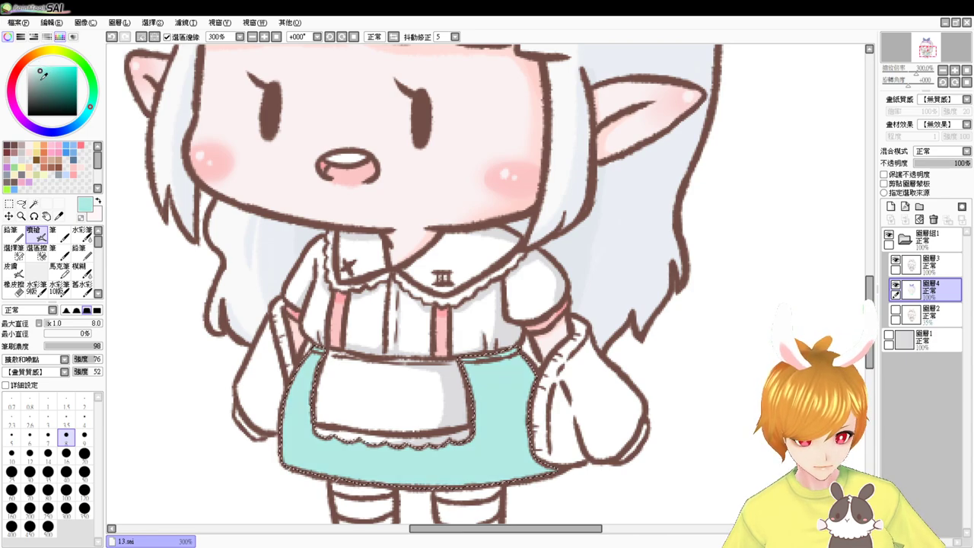
click(41, 67)
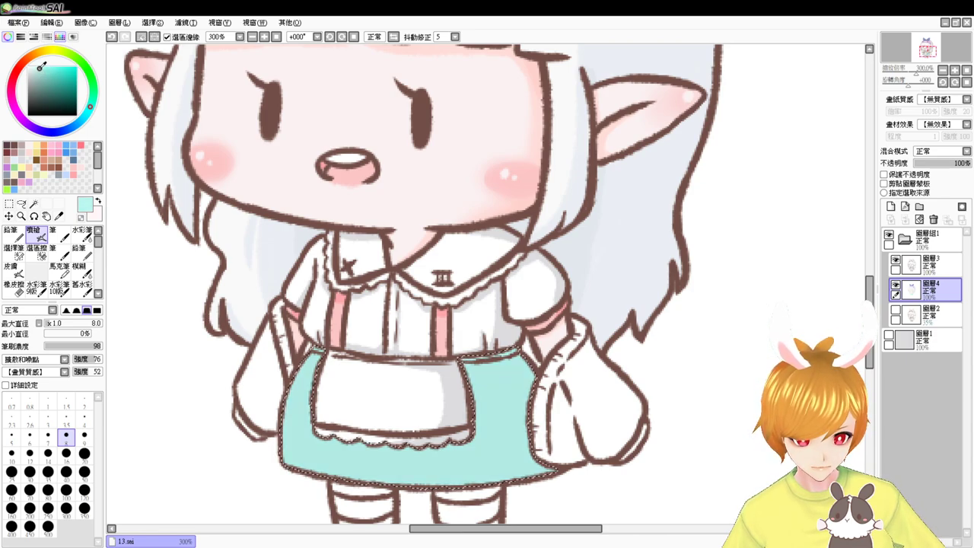
click(42, 68)
key(ctrl+f)
Shade the skirt's right side and the area under the apron hem in darker mint with the airbrush at size 8, and clear the selection
click(43, 69)
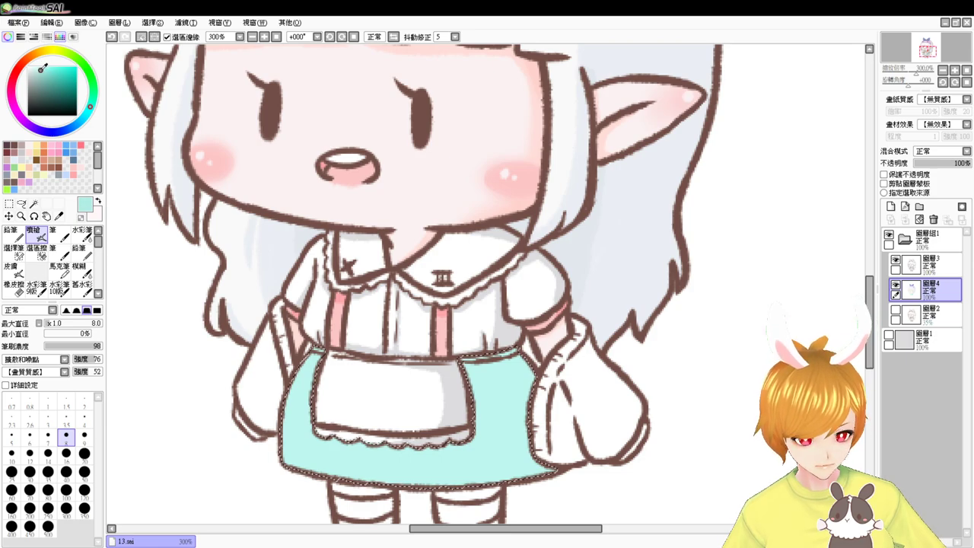
drag(484, 349, 443, 249)
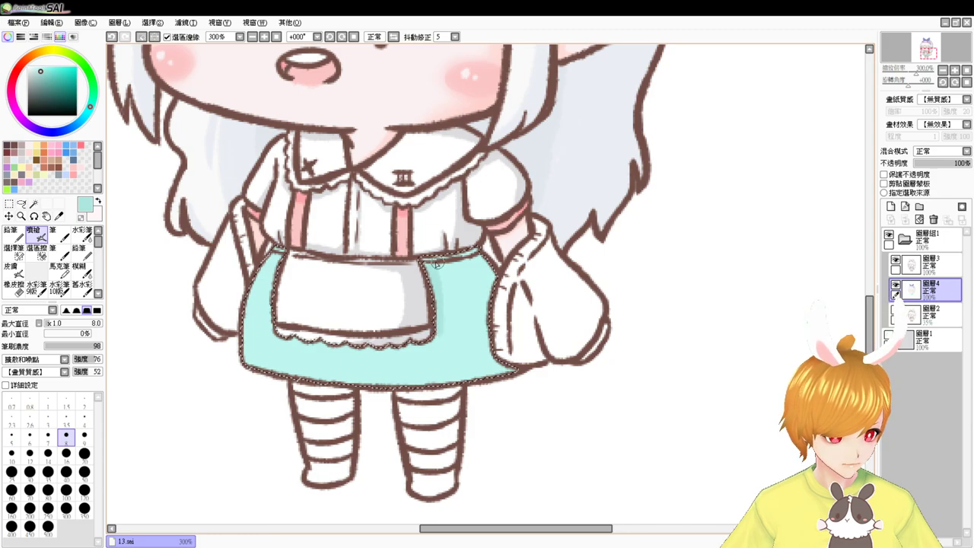
mouse_move(453, 255)
mouse_down()
mouse_move(452, 278)
mouse_move(489, 281)
mouse_move(458, 266)
mouse_up()
mouse_move(458, 310)
mouse_down()
mouse_move(455, 341)
mouse_move(487, 323)
mouse_move(320, 342)
mouse_move(279, 334)
mouse_up()
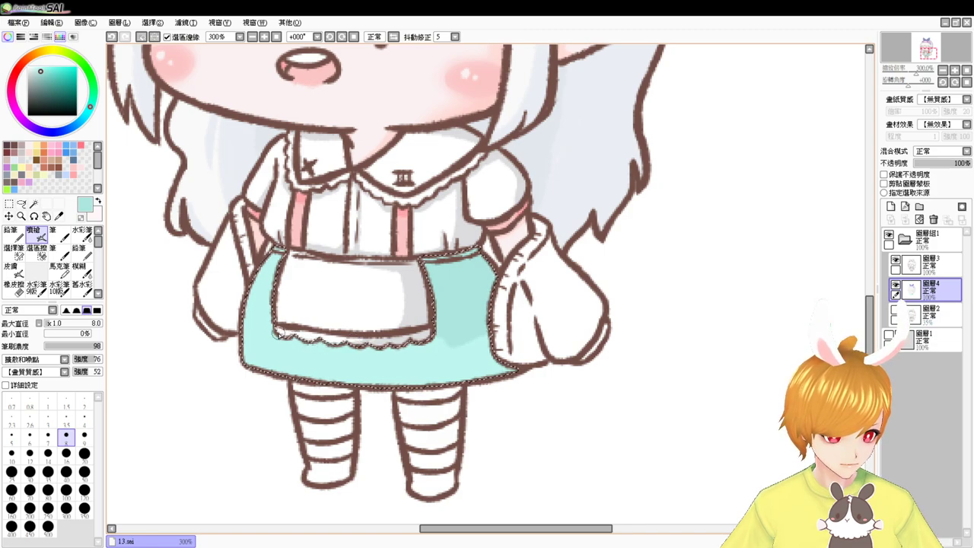
drag(331, 349, 409, 349)
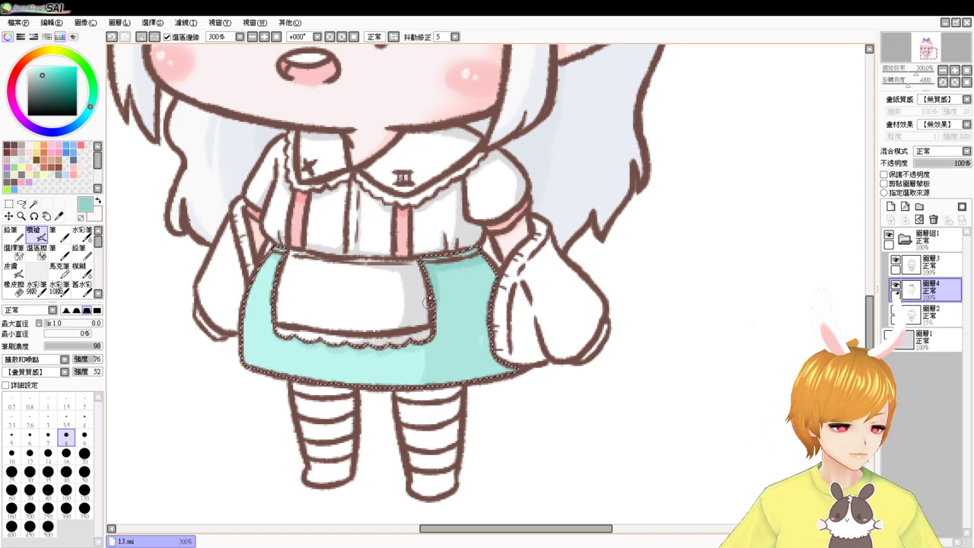
drag(430, 341, 415, 337)
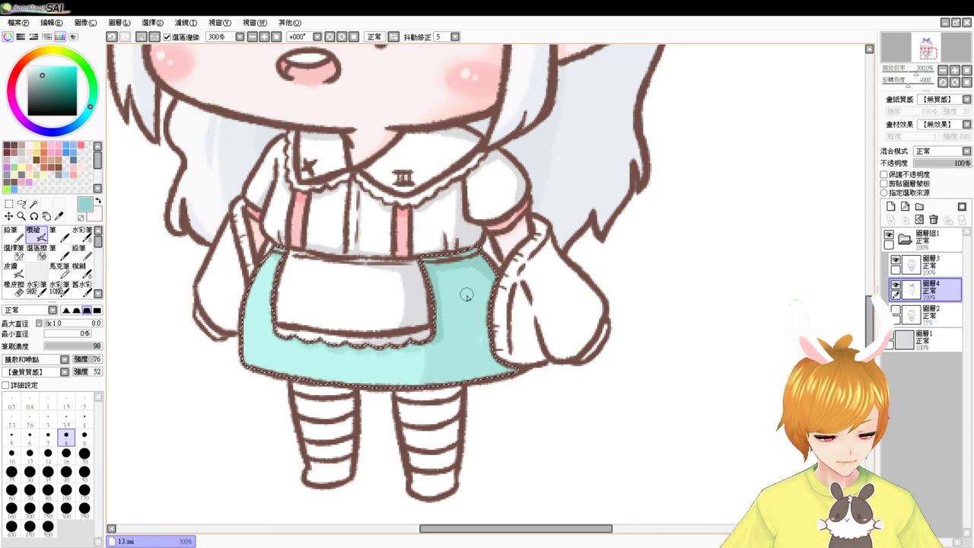
key(ctrl+d)
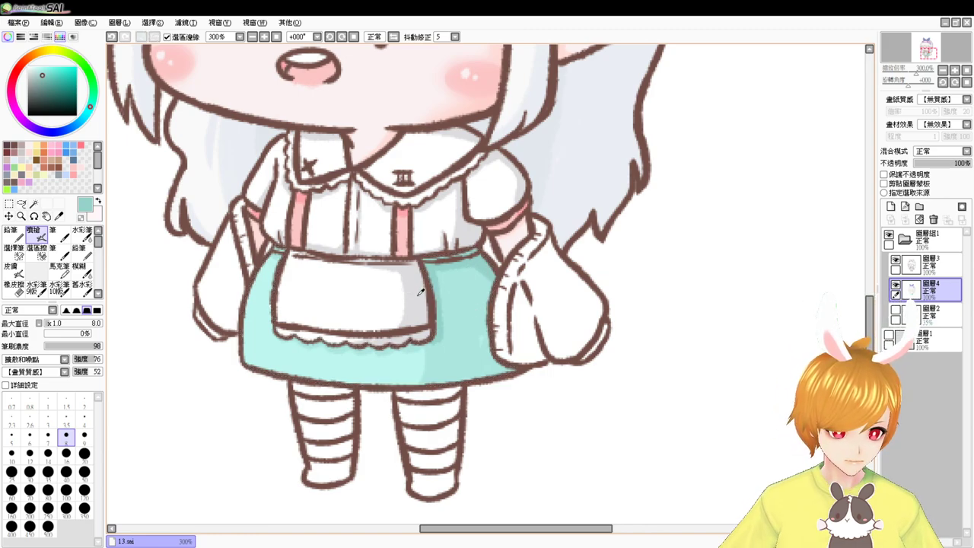
Sample the apron's shadow grey and dab a small mark on the apron with the airbrush at size 5
alt+click(420, 292)
key(bracketleft)
key(bracketleft)
key(bracketleft)
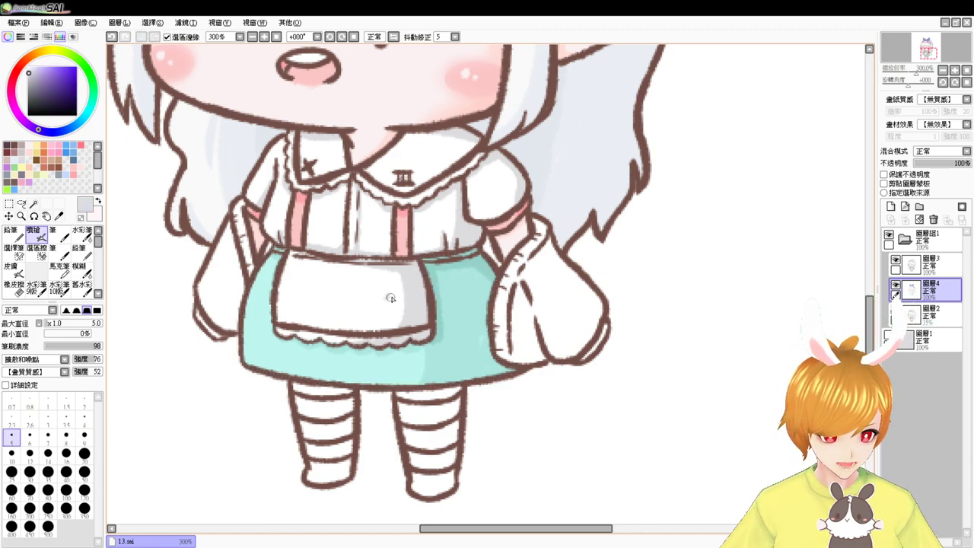
drag(363, 359, 393, 304)
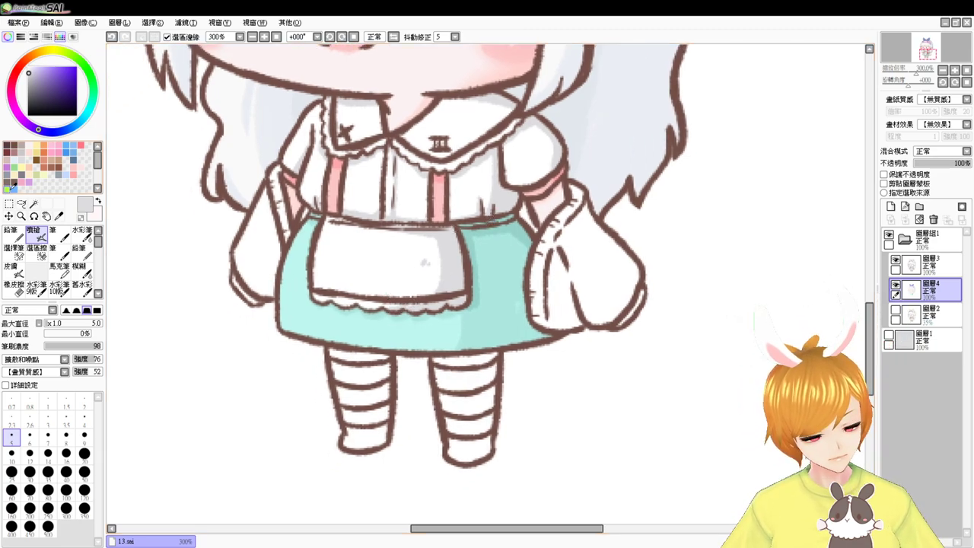
Select both detached sleeves, including their cuffs, inner edges and lower rims, with the Magic Wand
click(34, 204)
click(265, 245)
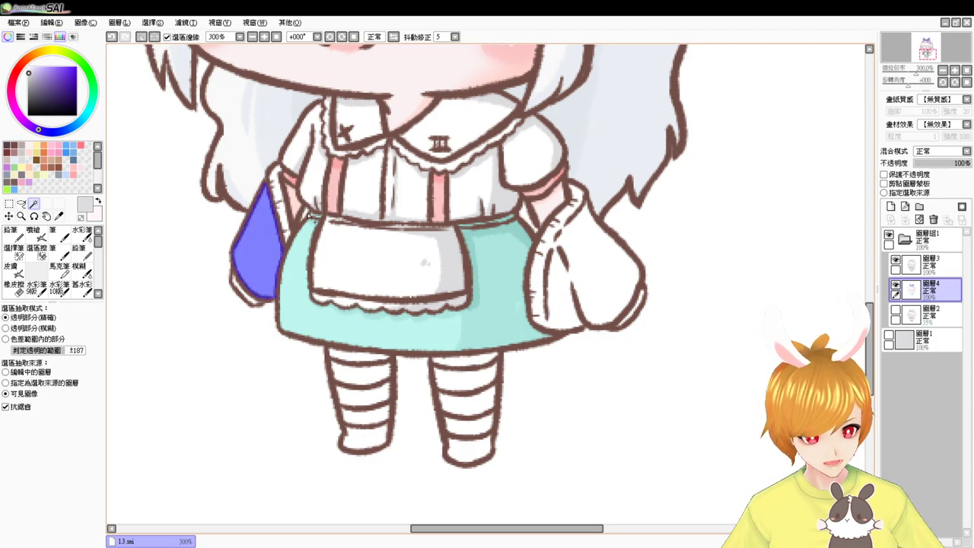
click(278, 190)
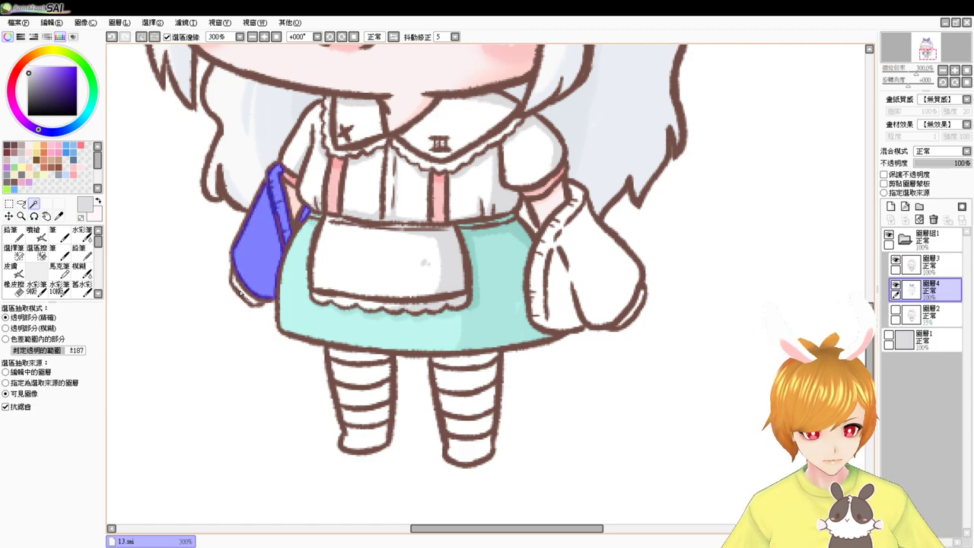
click(245, 297)
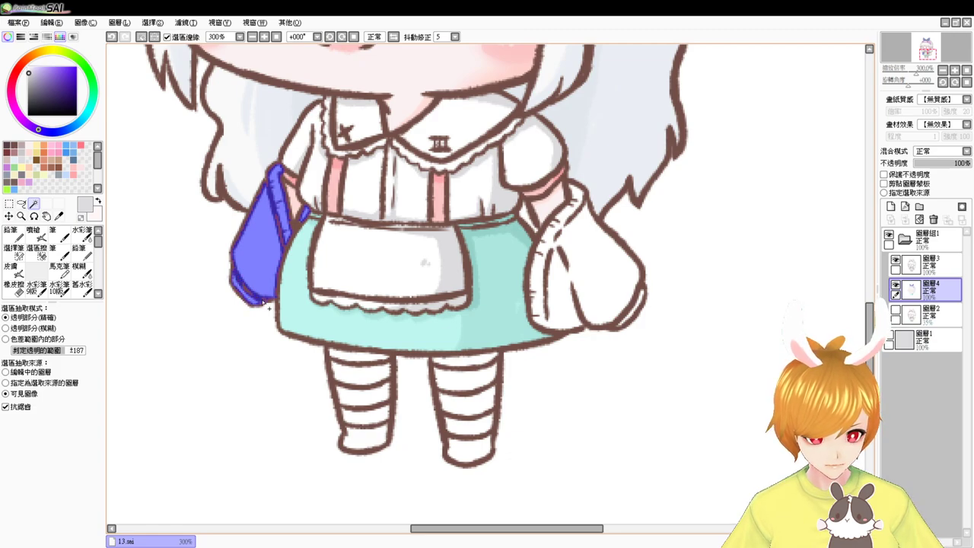
click(526, 216)
click(570, 263)
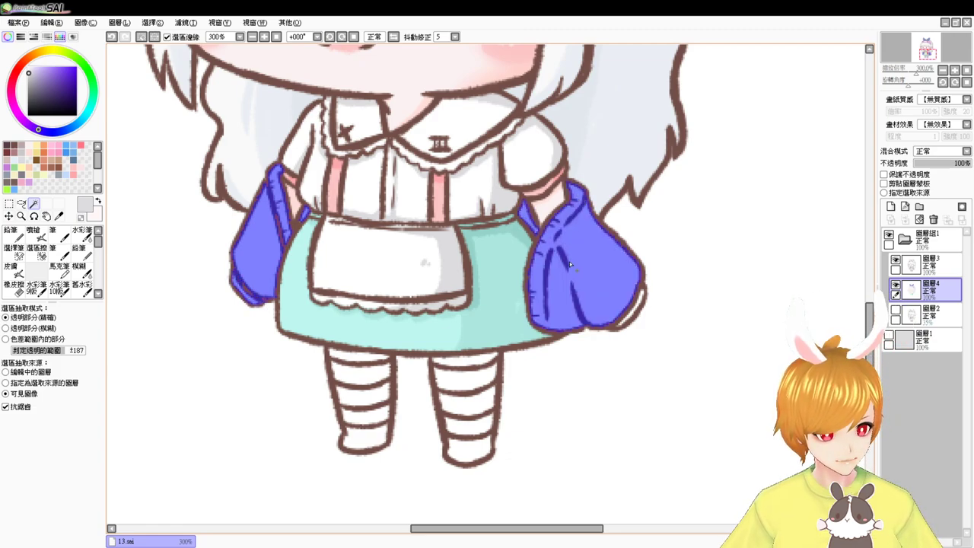
click(639, 306)
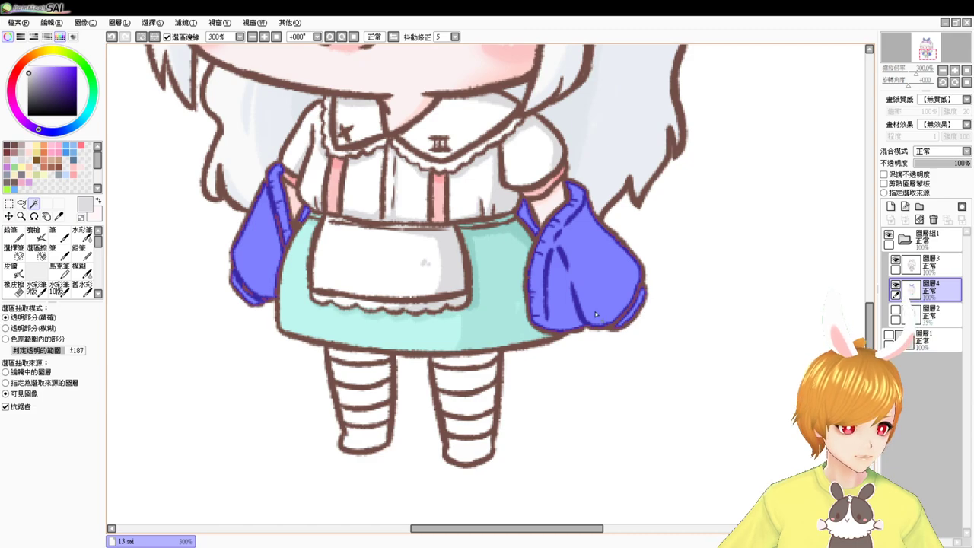
Fill the selected detached sleeves with a pale beige
click(36, 54)
click(42, 66)
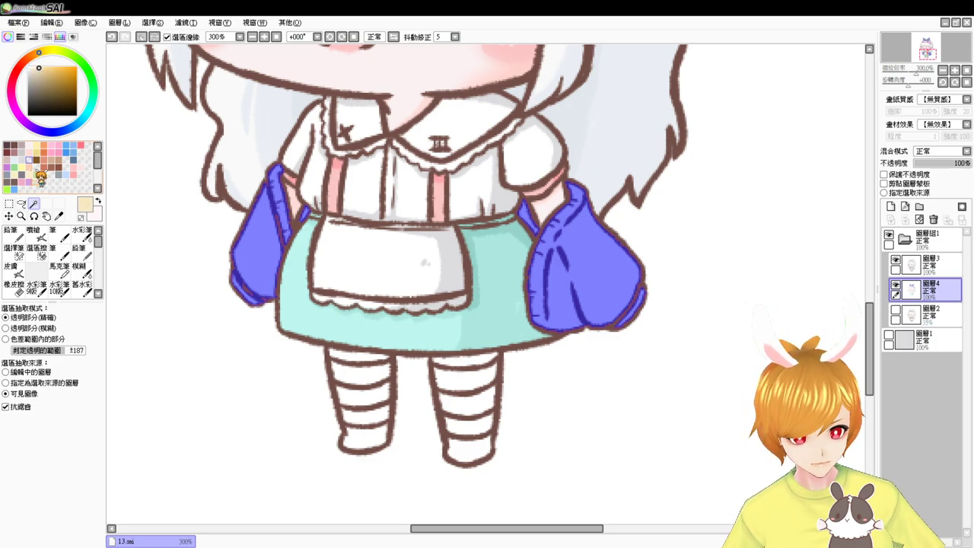
click(35, 234)
key(ctrl+f)
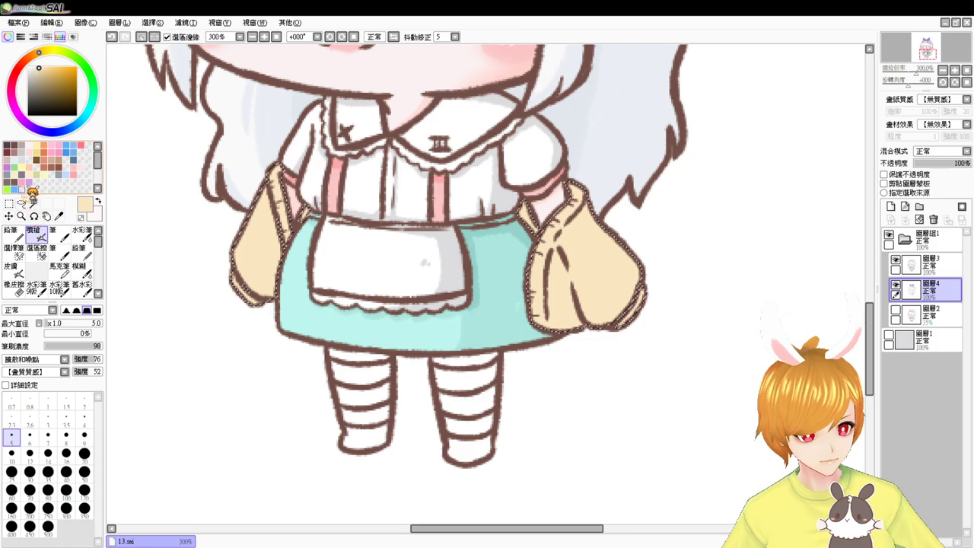
Shade the sleeve edges and folds in darker beige with the airbrush at size 11, add small dabs, and clear the selection
click(44, 68)
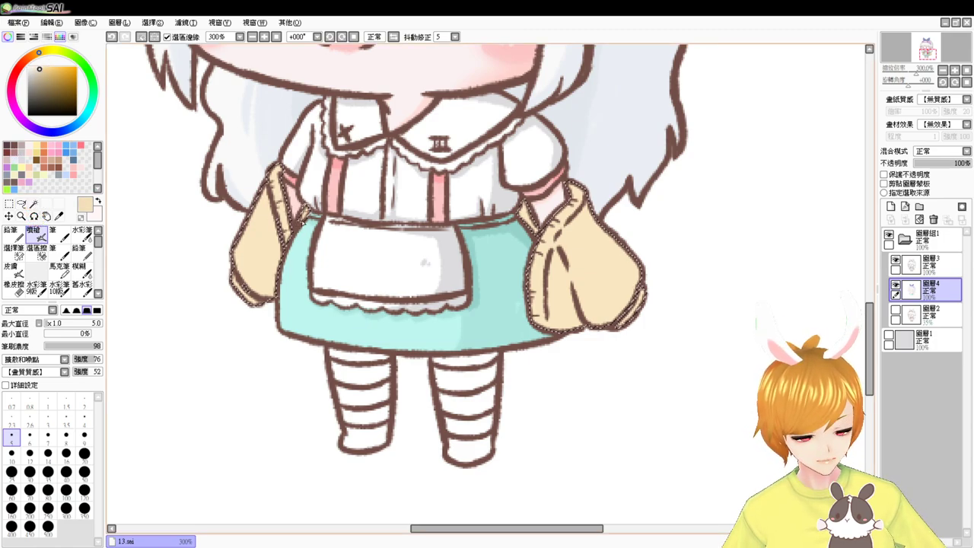
drag(306, 208, 318, 208)
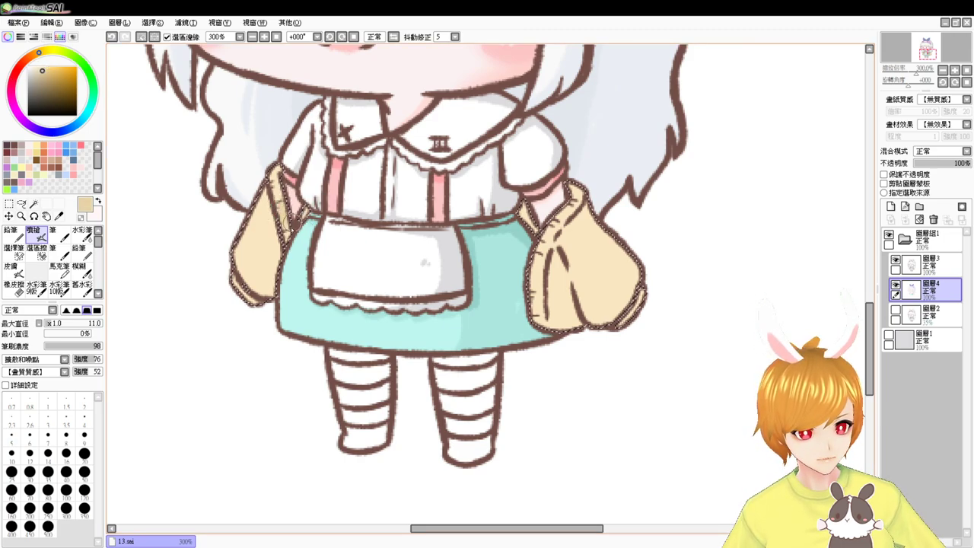
mouse_move(290, 216)
mouse_down()
mouse_move(262, 288)
mouse_move(243, 293)
mouse_up()
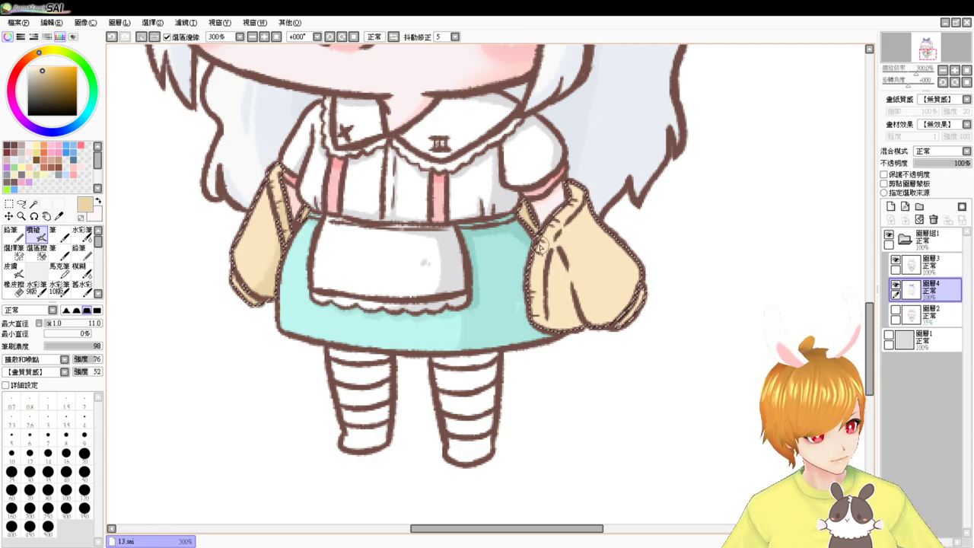
mouse_move(541, 247)
mouse_down()
mouse_move(555, 281)
mouse_move(562, 257)
mouse_move(566, 321)
mouse_move(563, 273)
mouse_move(611, 309)
mouse_move(616, 262)
mouse_move(568, 254)
mouse_move(605, 322)
mouse_up()
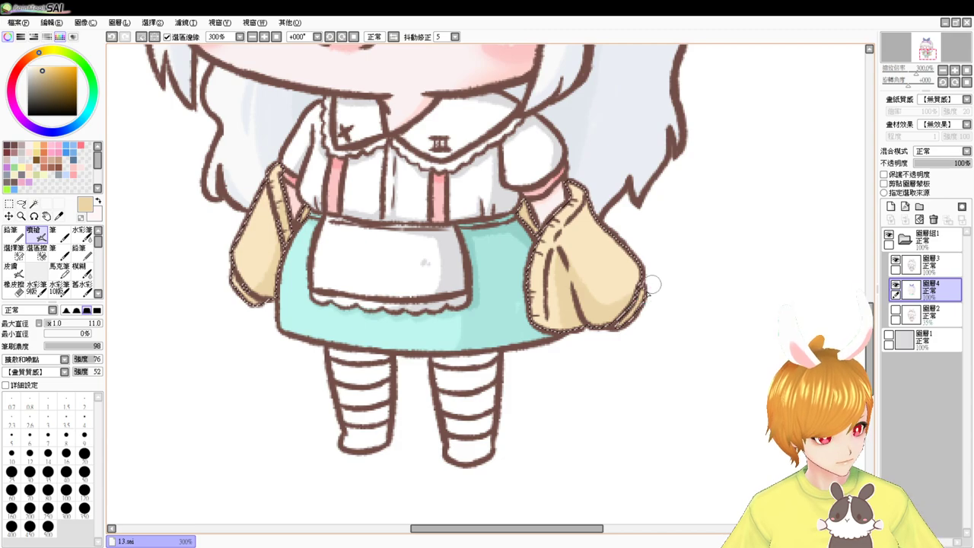
mouse_move(606, 309)
mouse_down()
mouse_move(567, 314)
mouse_move(563, 326)
mouse_up()
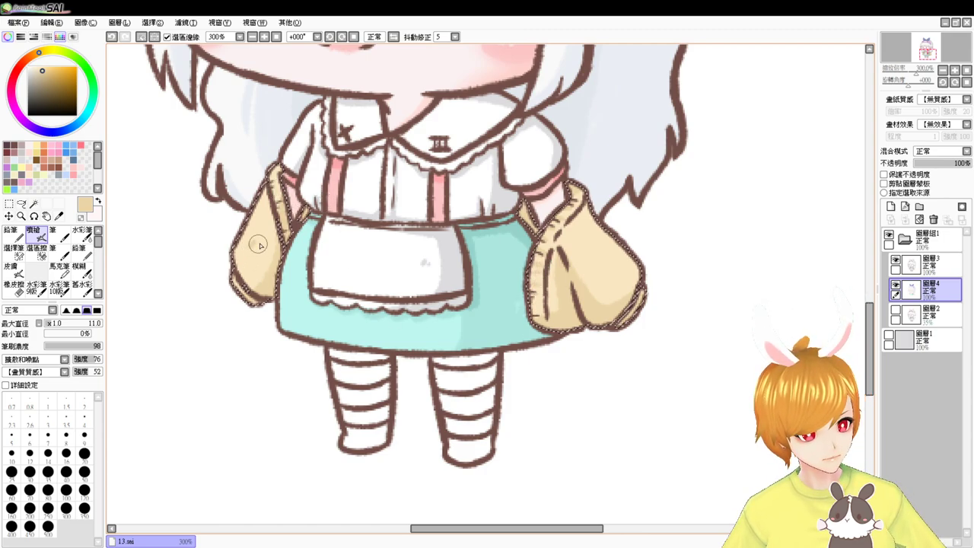
drag(598, 260, 626, 278)
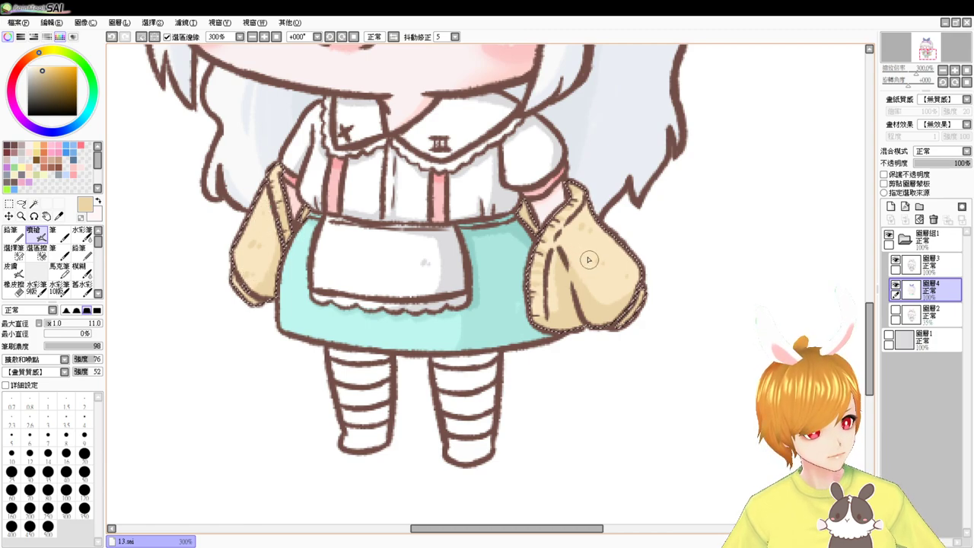
key(ctrl+d)
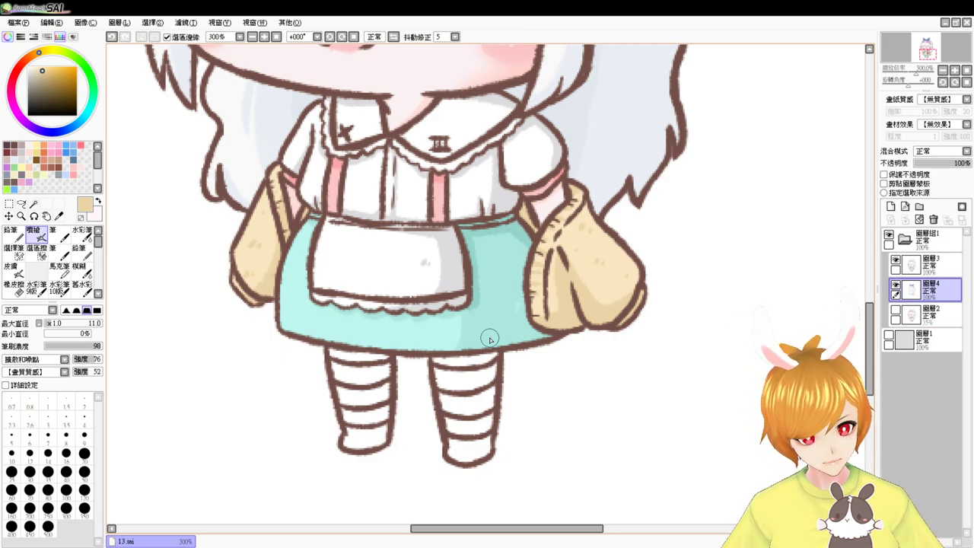
Select the second and fourth stripes of both stockings with the Magic Wand, and set the drawing colour to white
click(34, 216)
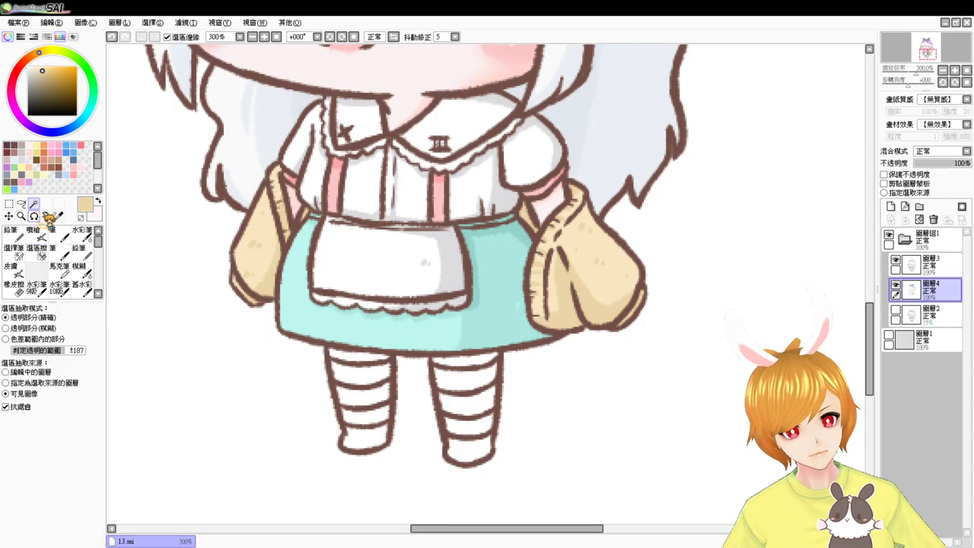
click(369, 419)
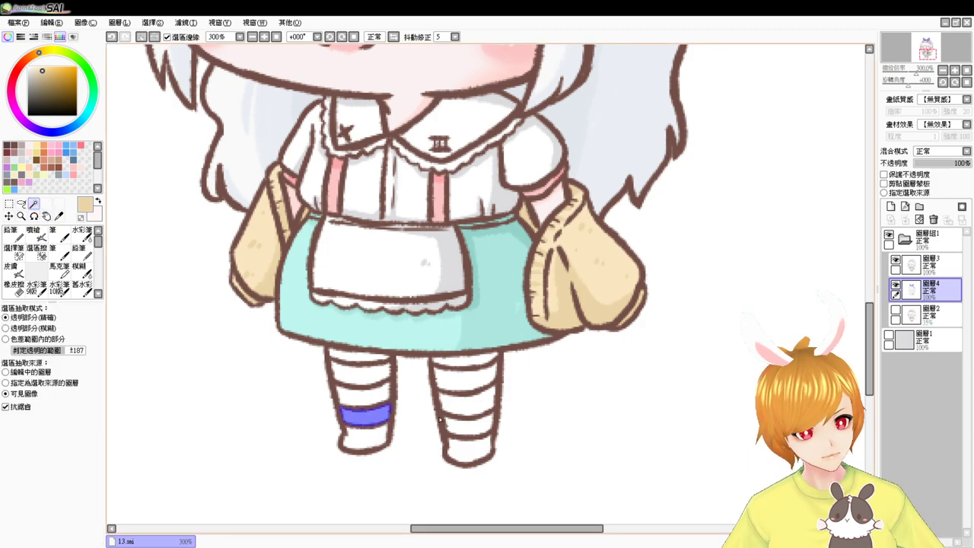
click(457, 426)
click(461, 380)
click(378, 368)
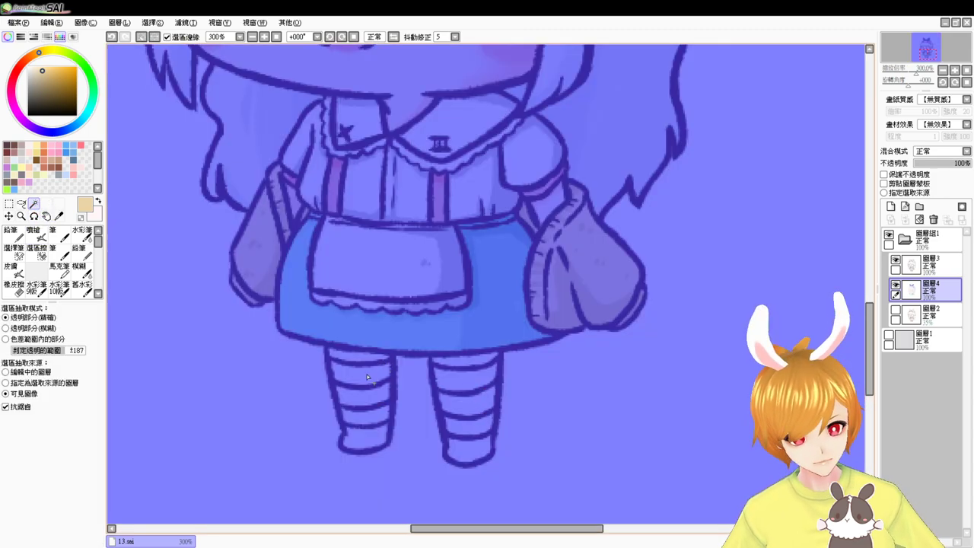
key(ctrl+z)
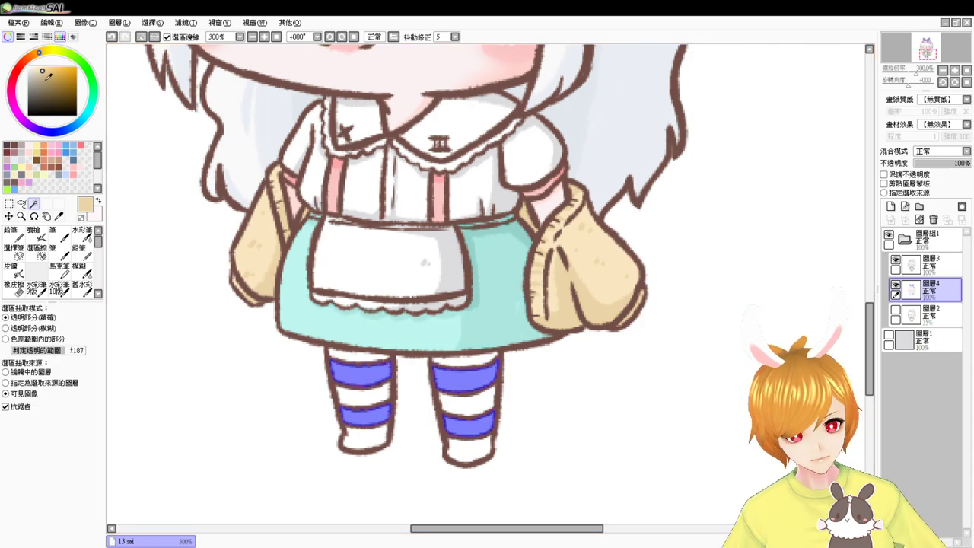
click(28, 67)
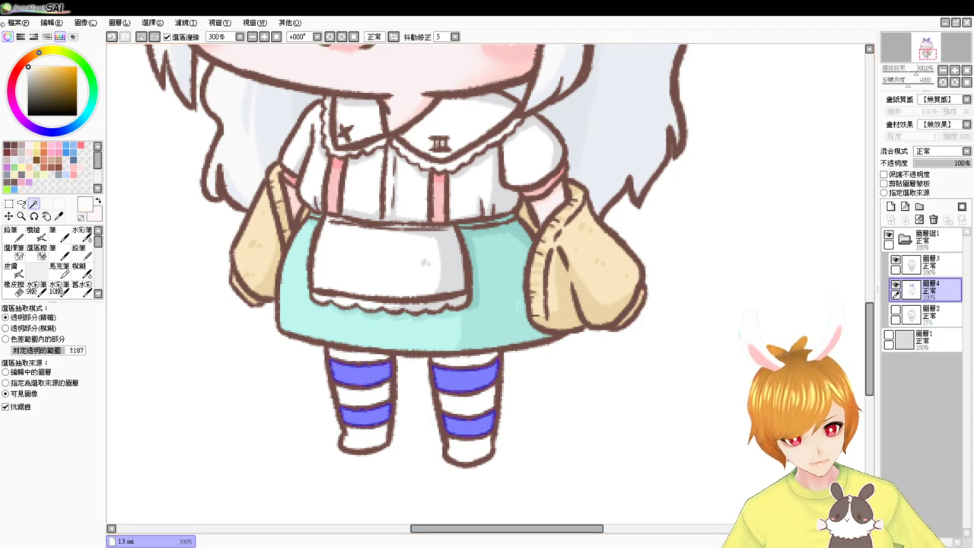
Shade the right side of the white stocking stripes in light grey with the airbrush at size 11, and clear the selection
click(21, 157)
click(39, 236)
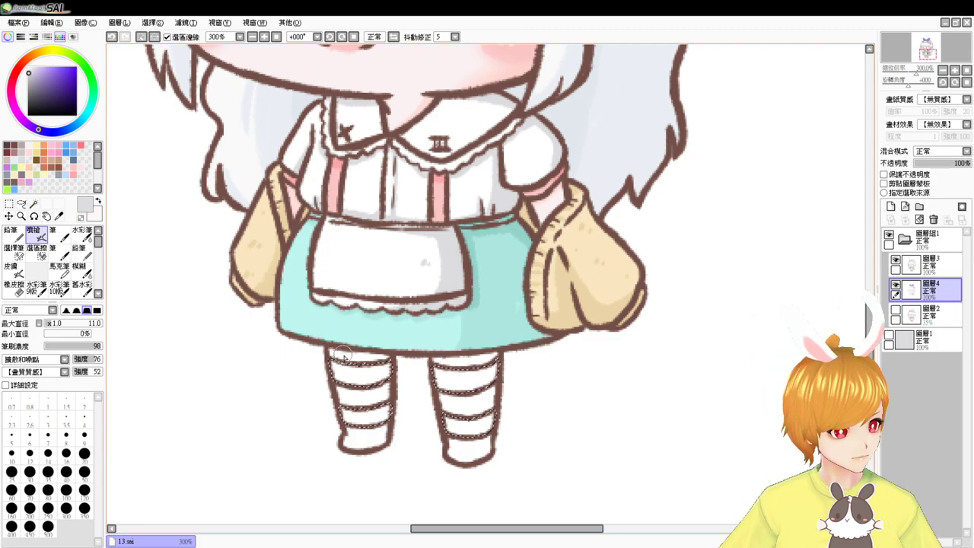
mouse_move(343, 356)
mouse_down()
mouse_move(388, 355)
mouse_move(371, 340)
mouse_move(381, 400)
mouse_move(373, 451)
mouse_move(385, 357)
mouse_move(382, 440)
mouse_up()
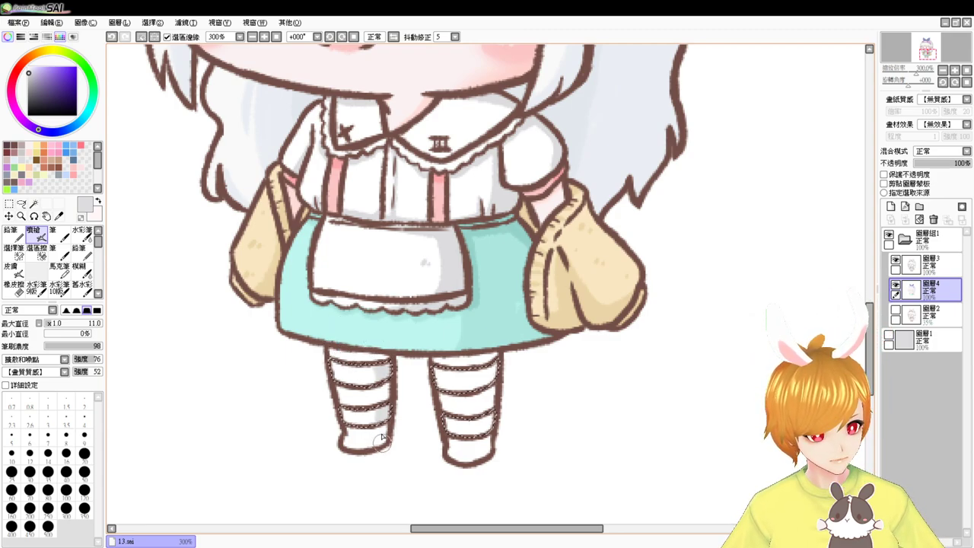
drag(473, 355, 489, 457)
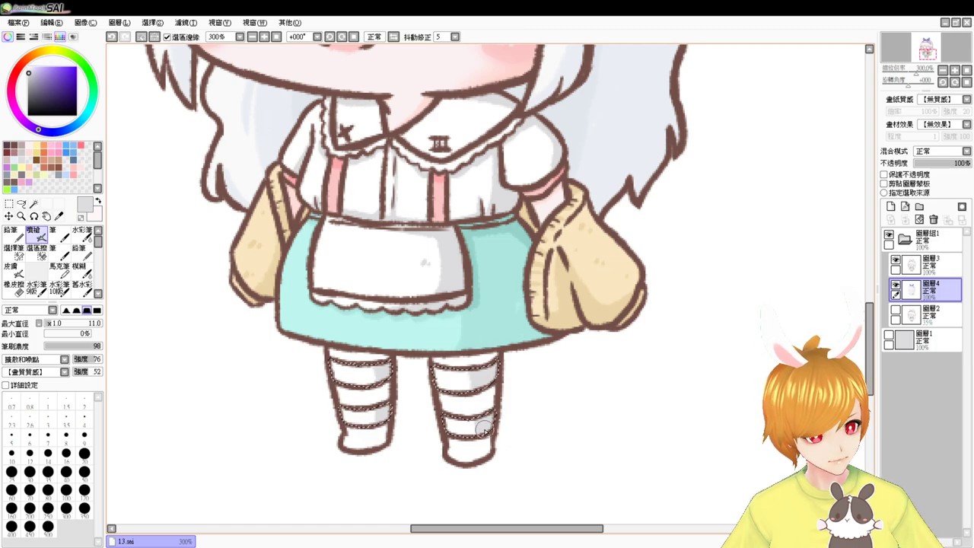
key(ctrl+d)
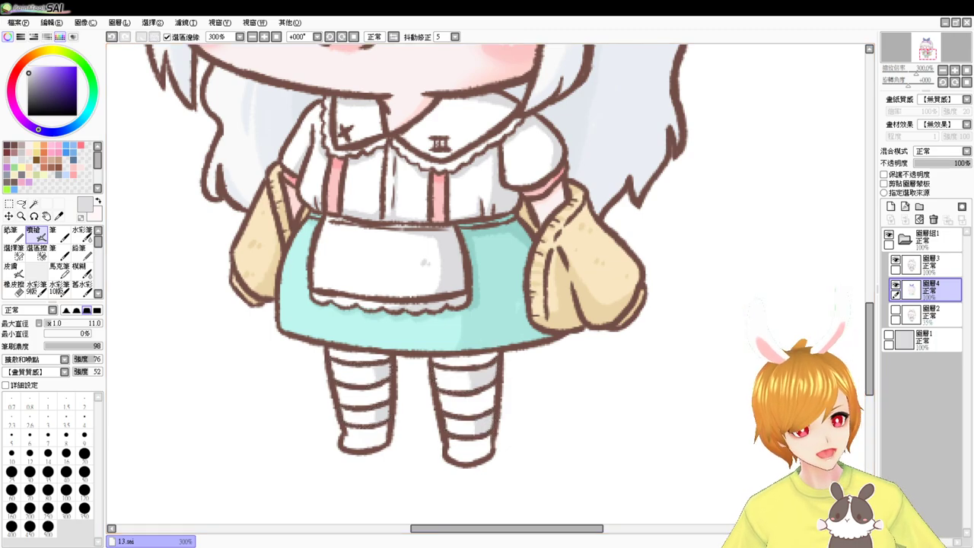
Select the first, third and lowest stripes of both stockings with the Magic Wand
click(33, 204)
click(368, 359)
click(362, 396)
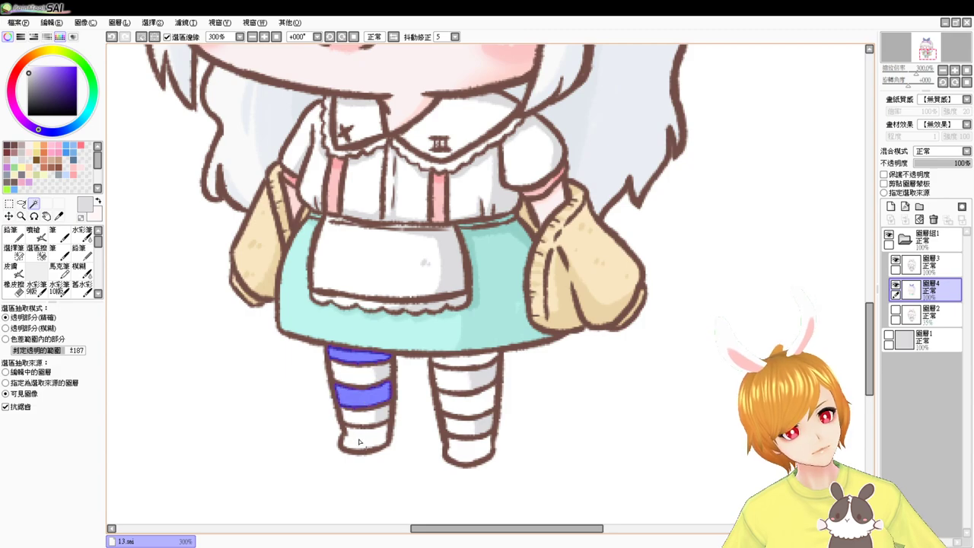
click(463, 363)
click(463, 398)
click(464, 444)
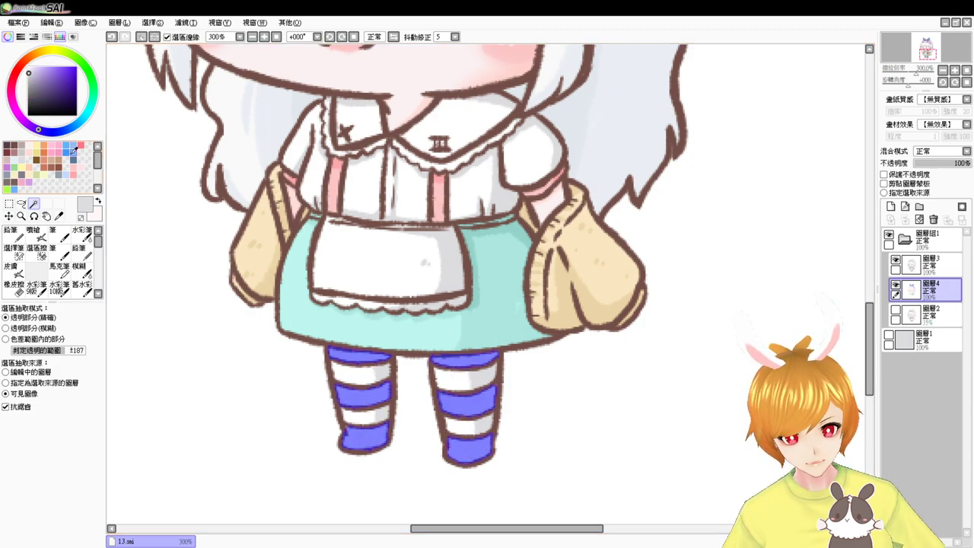
Sample the blue of the hair bow and fill the selected stocking stripes with it
drag(370, 153, 360, 329)
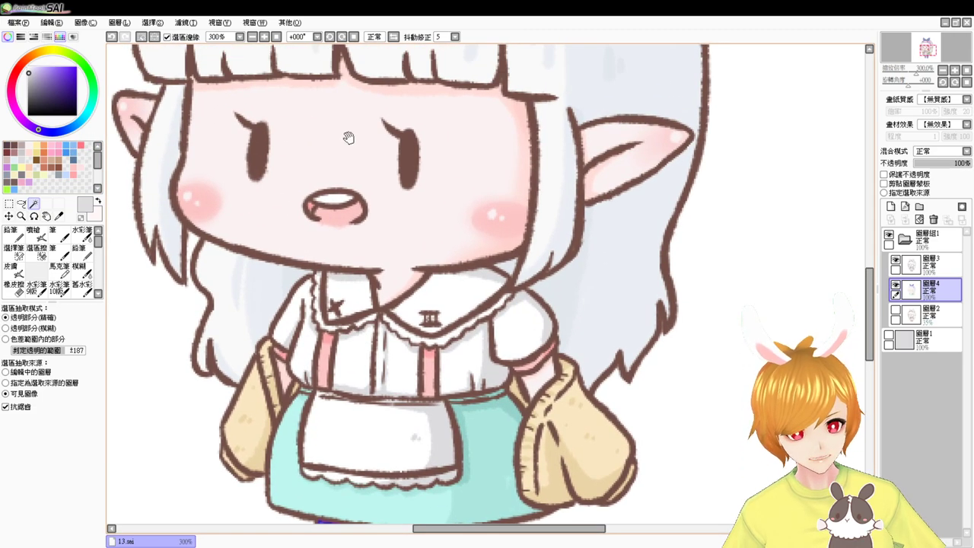
drag(351, 52, 347, 310)
scroll(331, 178, up, 3)
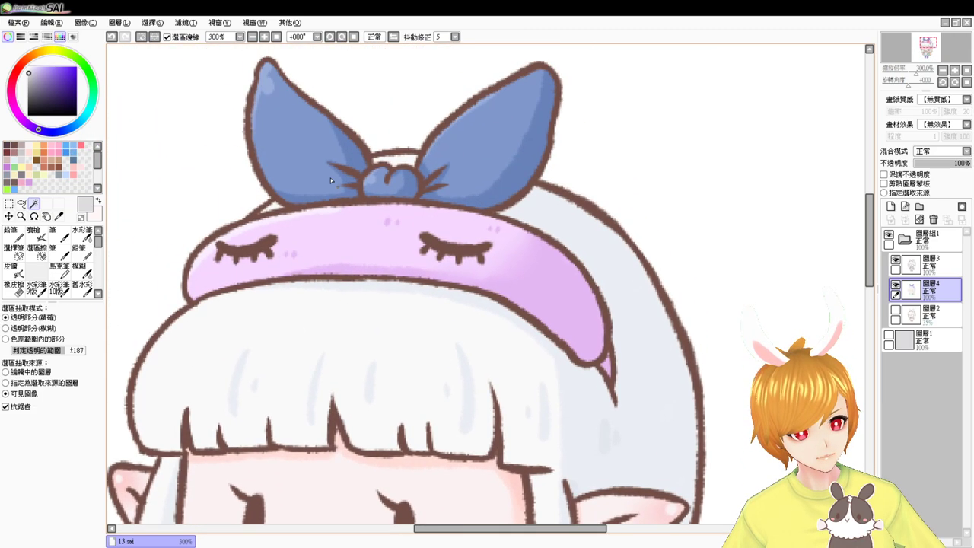
click(38, 236)
right_click(300, 132)
drag(298, 344, 307, 215)
scroll(307, 215, down, 14)
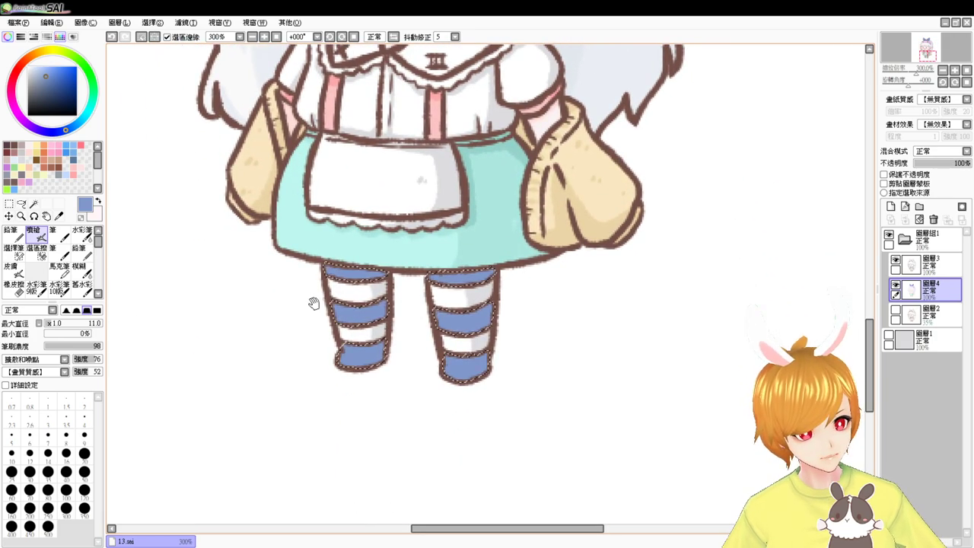
Sample the bow's darker blue, shade the right side of the blue stocking stripes with the airbrush, and clear the selection
scroll(313, 302, up, 14)
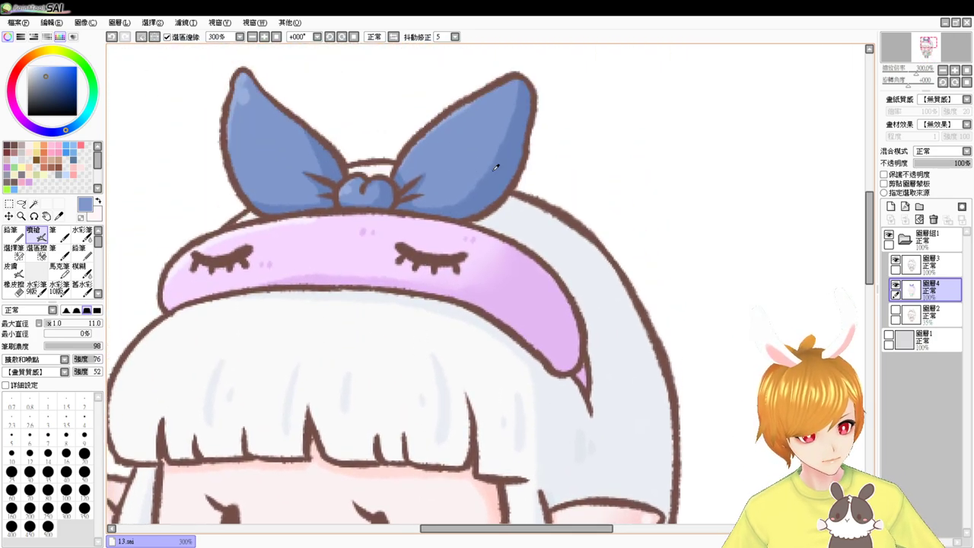
scroll(403, 335, down, 9)
scroll(391, 329, down, 8)
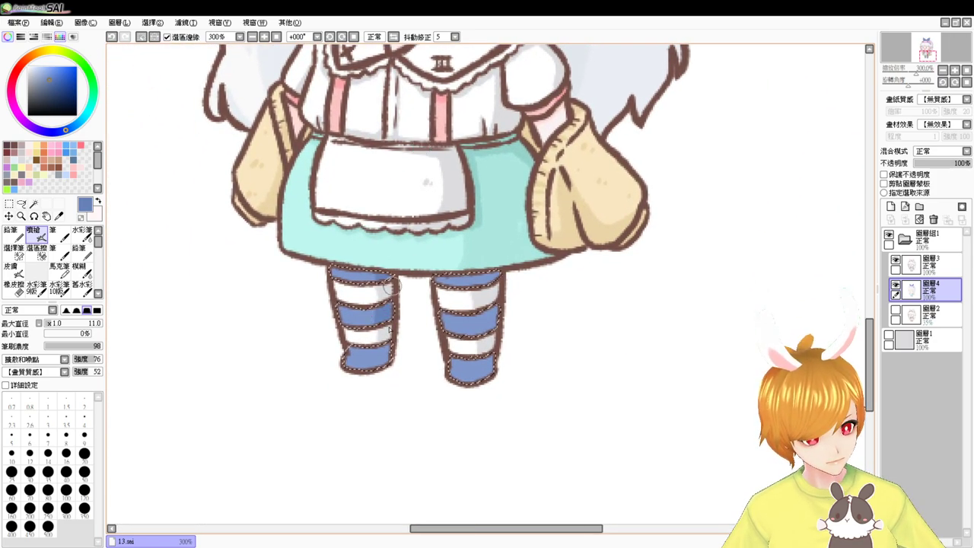
mouse_move(390, 285)
mouse_down()
mouse_move(377, 364)
mouse_move(390, 358)
mouse_up()
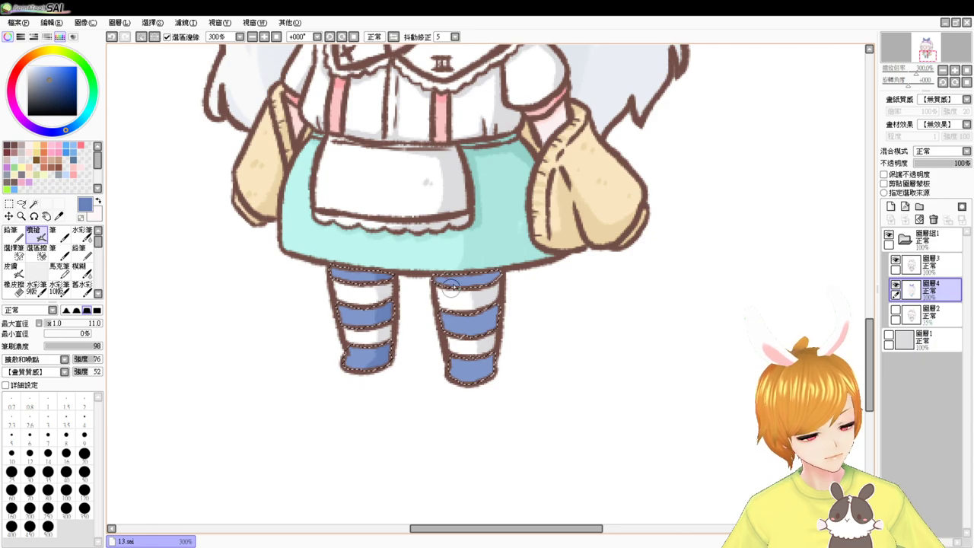
mouse_move(468, 261)
mouse_down()
mouse_move(487, 319)
mouse_move(511, 289)
mouse_up()
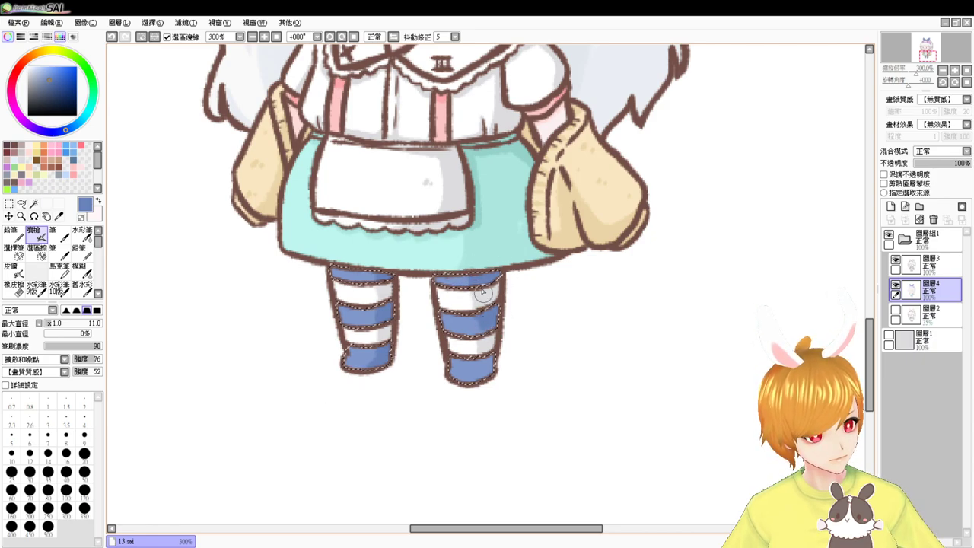
mouse_move(476, 356)
mouse_down()
mouse_move(479, 373)
mouse_move(492, 375)
mouse_up()
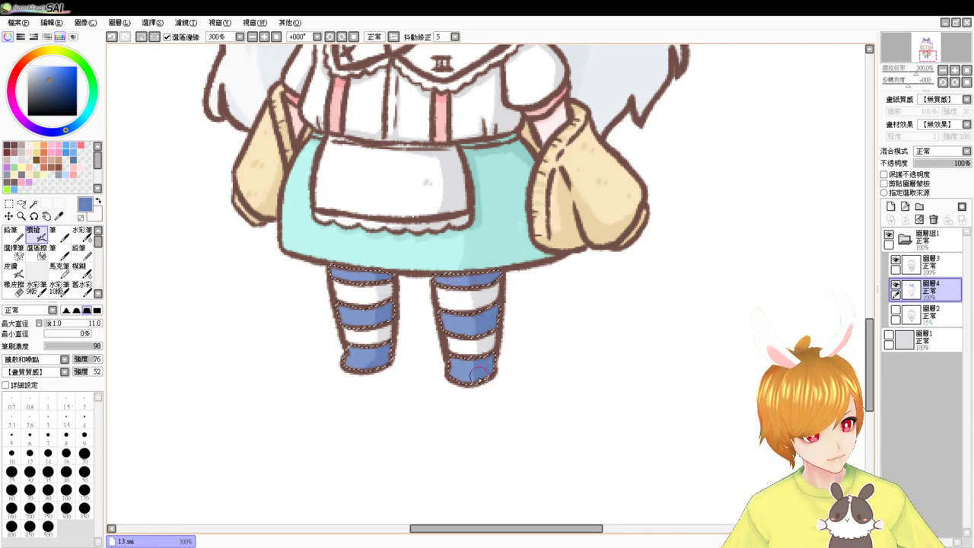
key(ctrl+d)
Hide the colour layer 圖層4, activate the line-art layer 圖層3, and show the grey background layer 圖層1
scroll(472, 355, up, 4)
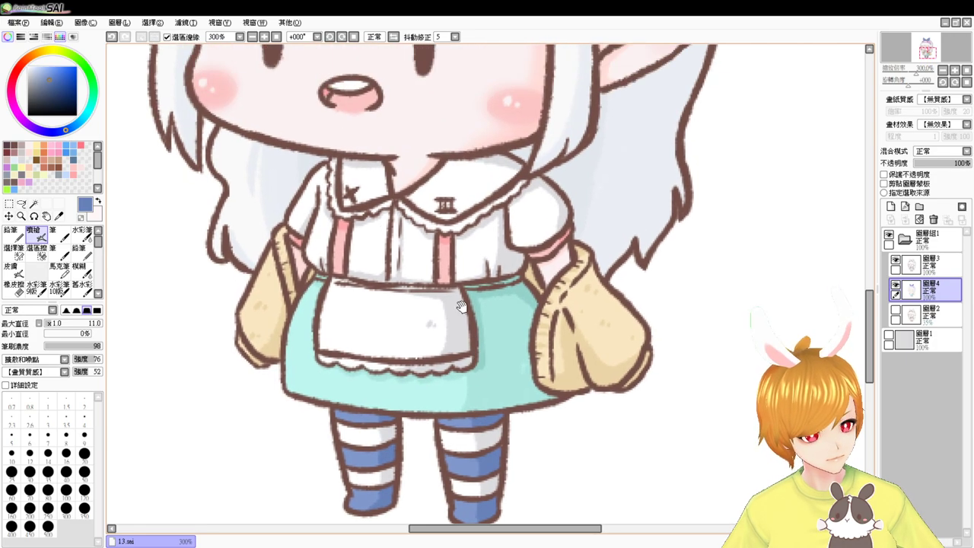
click(276, 36)
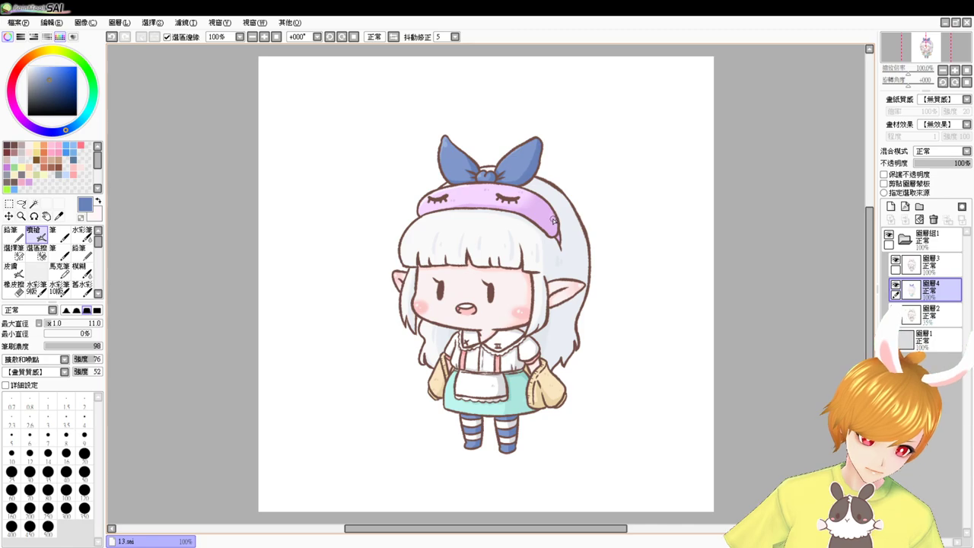
scroll(553, 220, up, 4)
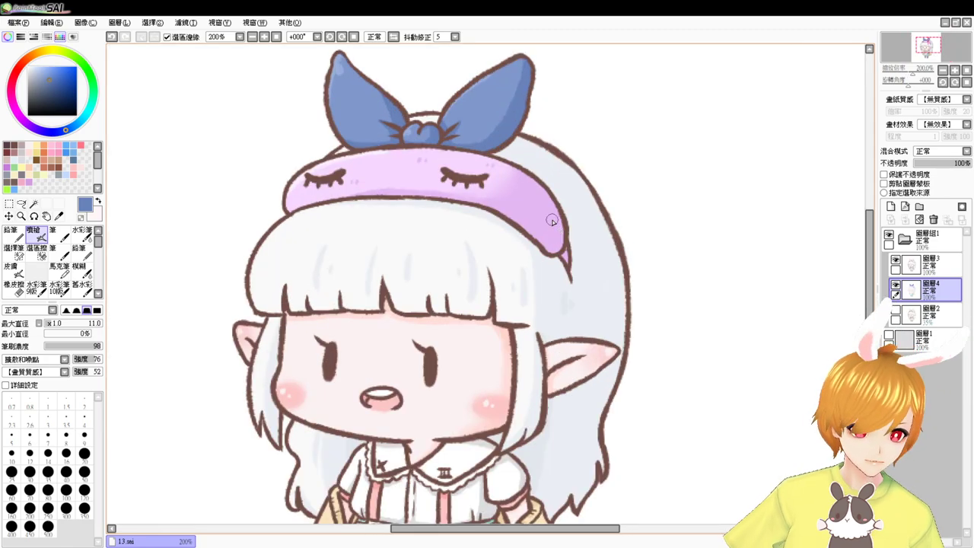
drag(702, 292, 703, 328)
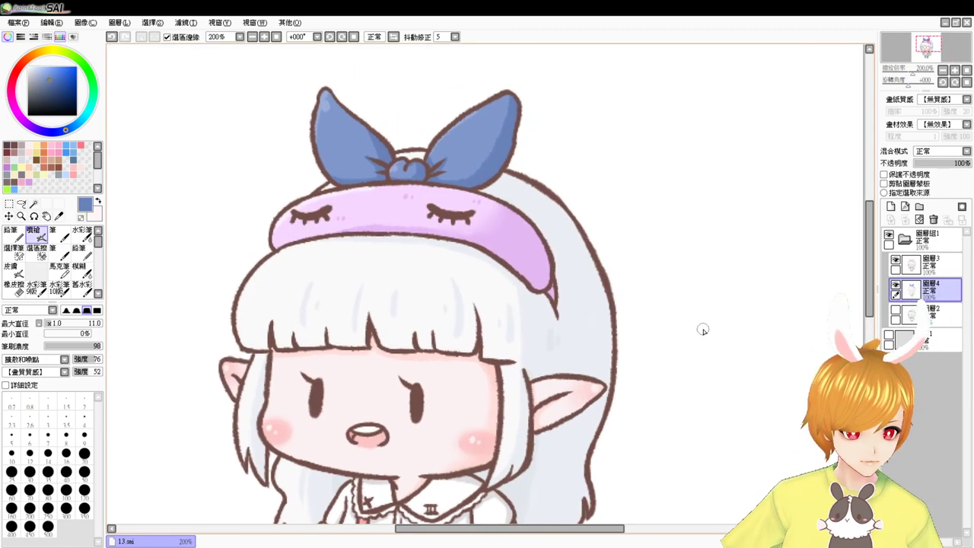
click(897, 286)
click(942, 271)
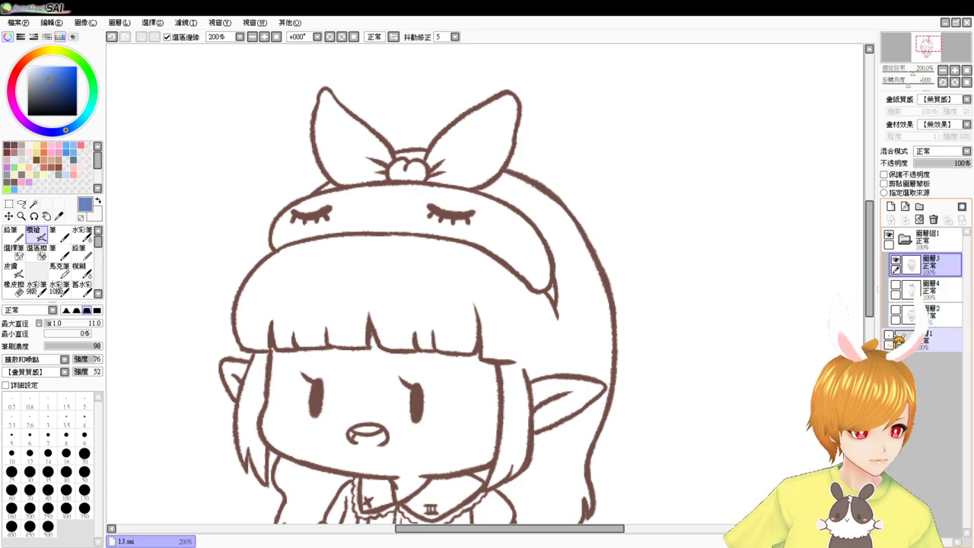
click(891, 336)
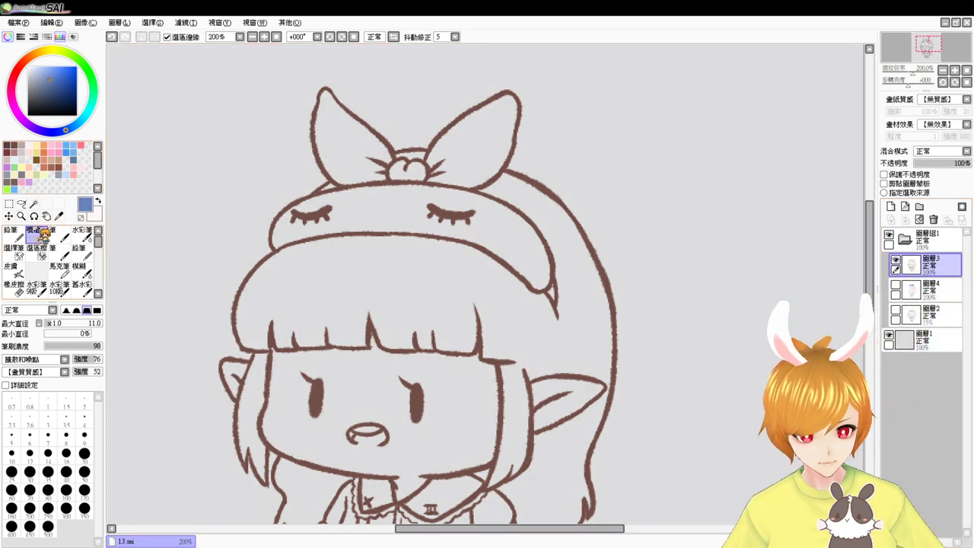
key(Page_Up)
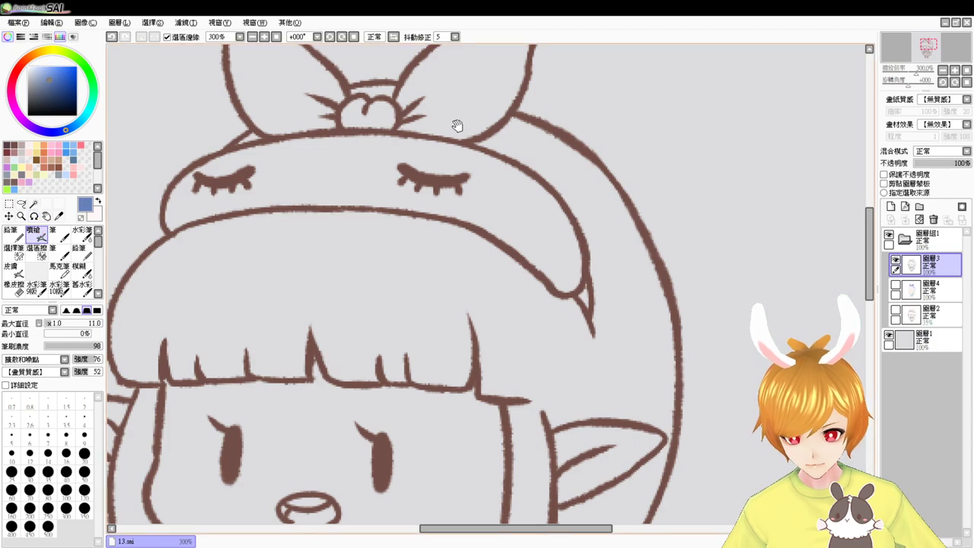
Erase the upper part of the back hair outline beside the hair bow with the eraser at size 9
drag(456, 125, 460, 208)
key(e)
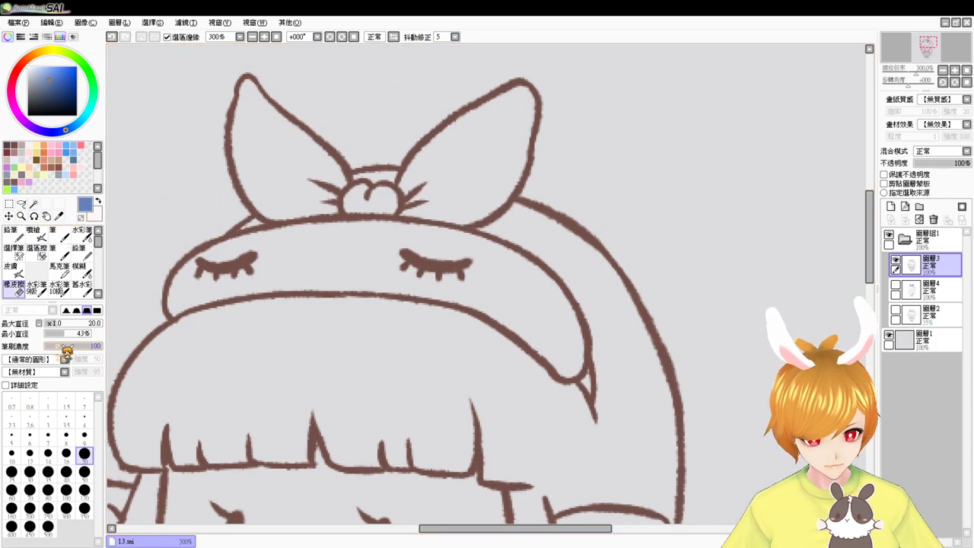
click(84, 435)
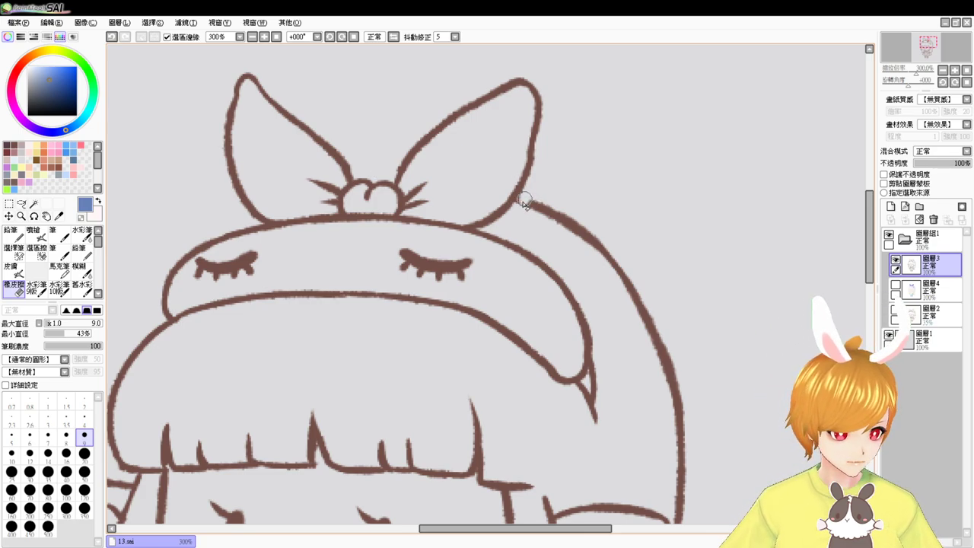
mouse_move(522, 207)
mouse_down()
mouse_move(544, 201)
mouse_move(620, 252)
mouse_move(650, 289)
mouse_move(648, 304)
mouse_up()
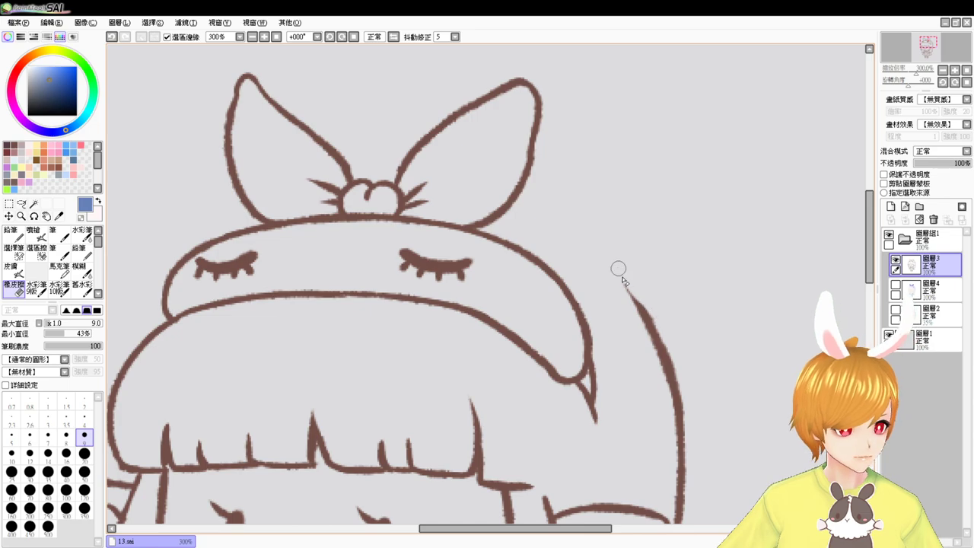
drag(718, 355, 624, 237)
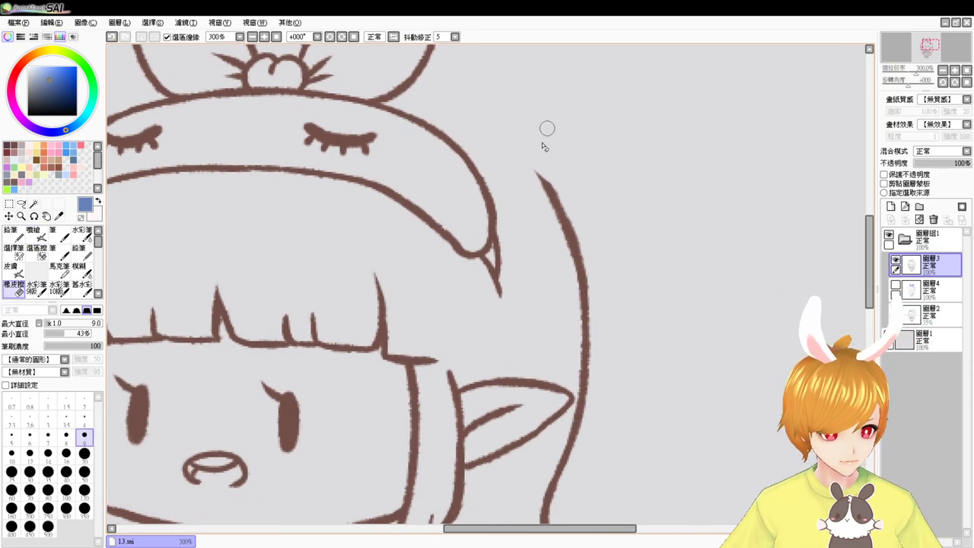
Sample the brown of the line art and touch up the joint between the bow's left loop and the headband with the airbrush
key(b)
drag(486, 144, 531, 210)
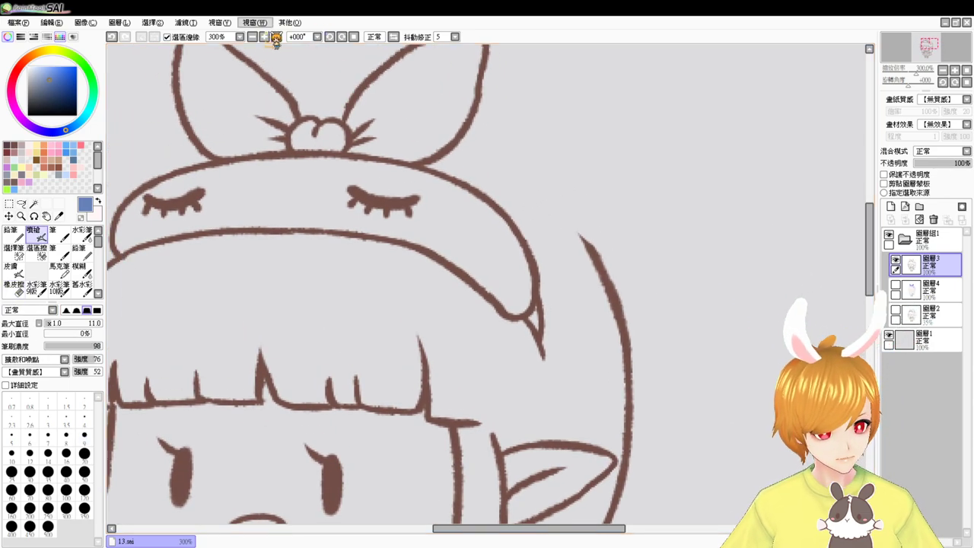
click(253, 37)
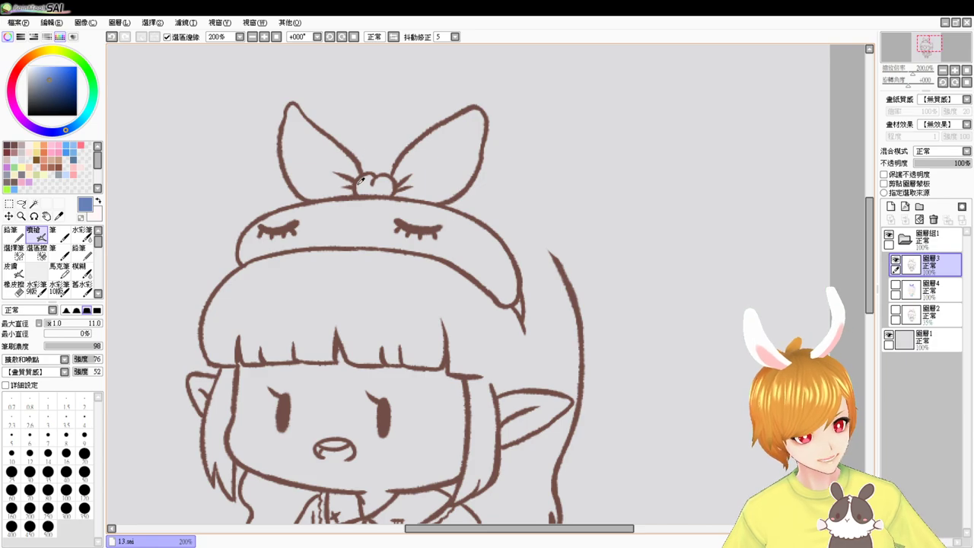
alt+click(354, 178)
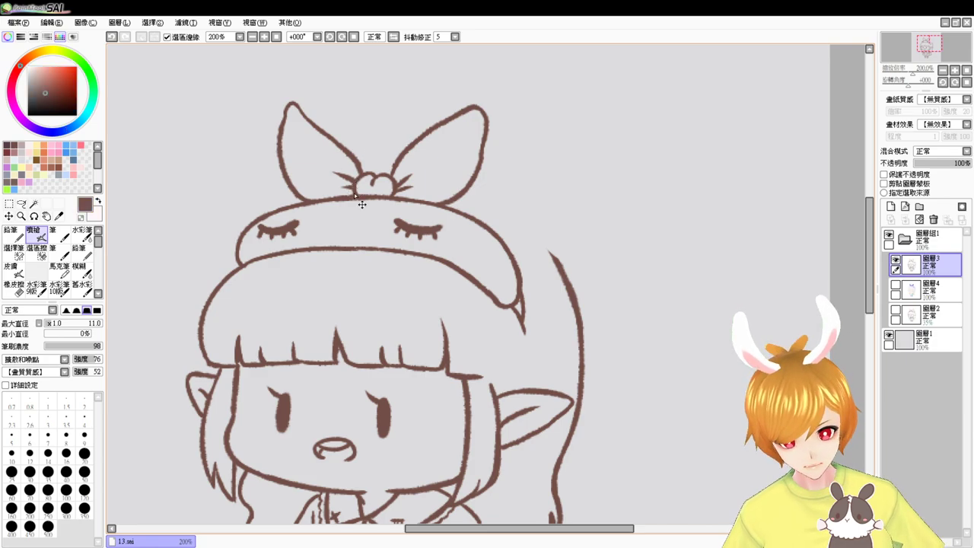
scroll(354, 193, up, 1)
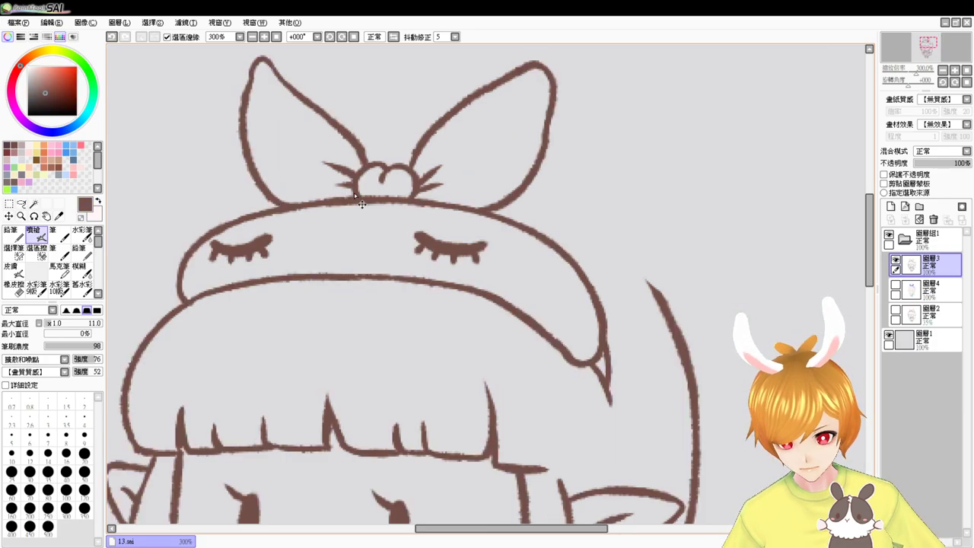
scroll(459, 228, up, 1)
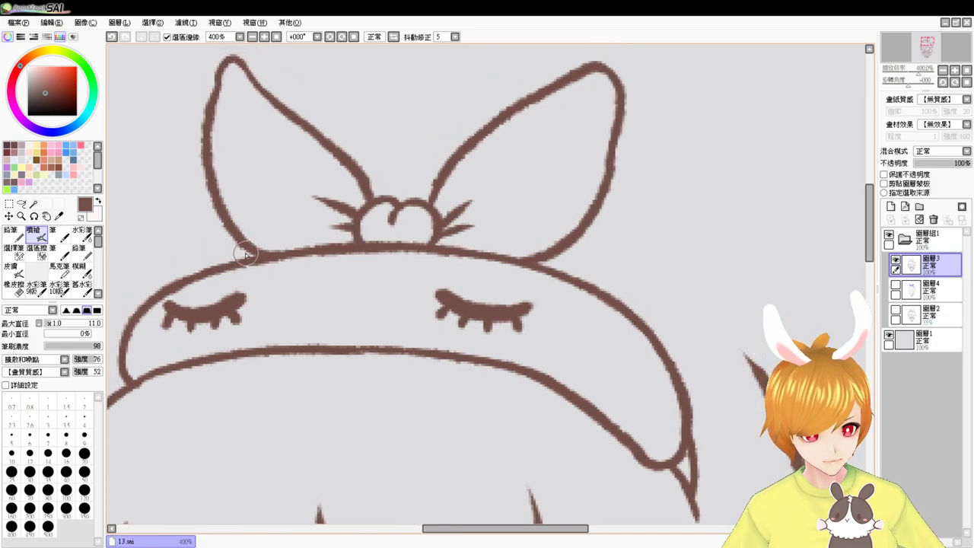
drag(246, 253, 259, 256)
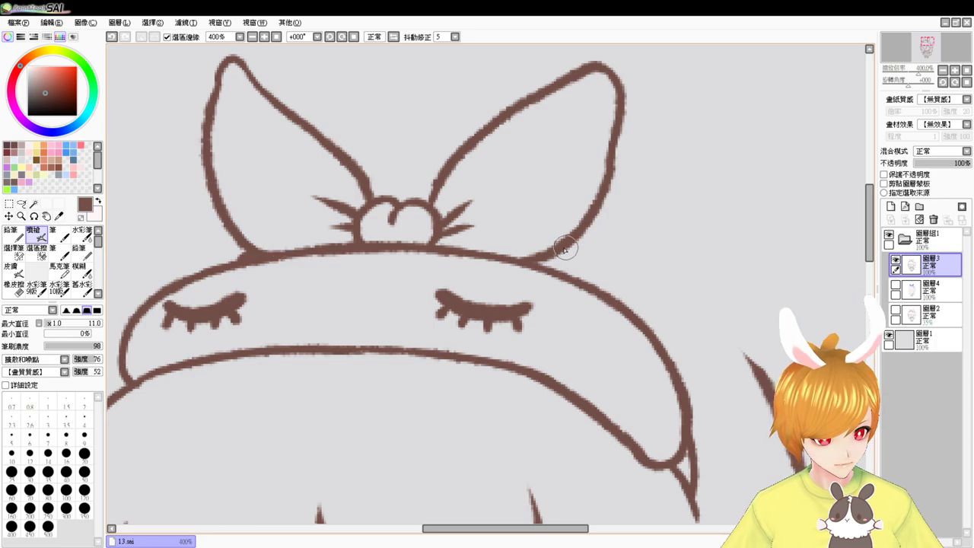
mouse_move(555, 245)
mouse_down()
mouse_move(649, 274)
mouse_move(678, 292)
mouse_up()
key(ctrl+z)
drag(556, 244, 708, 324)
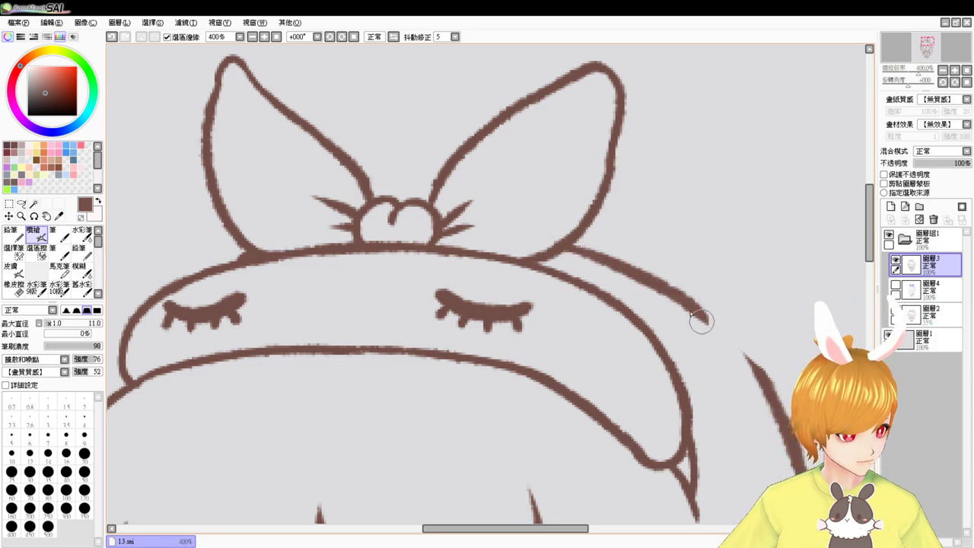
Redraw the top of the back hair outline from the bow's right loop, curving down to meet the remaining side line
click(276, 37)
drag(670, 284, 544, 290)
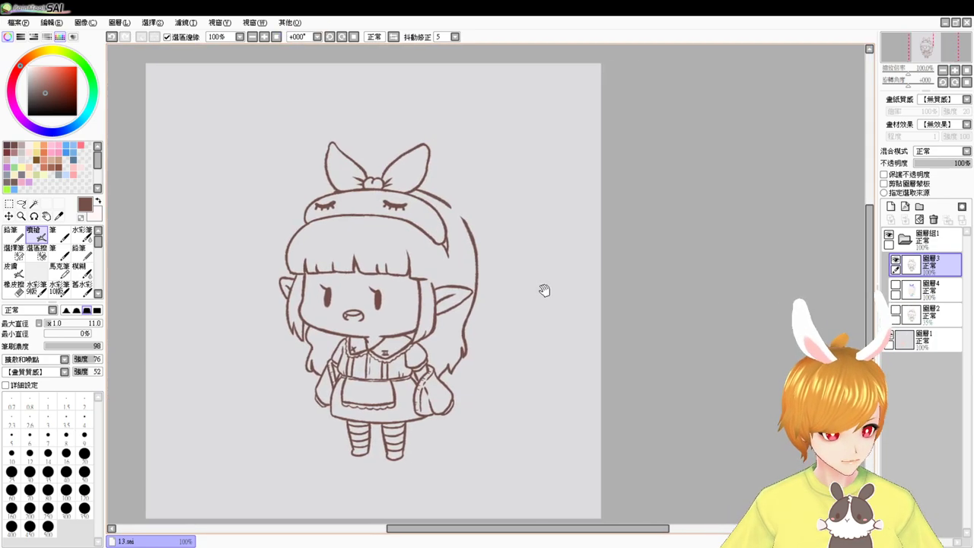
scroll(545, 292, up, 2)
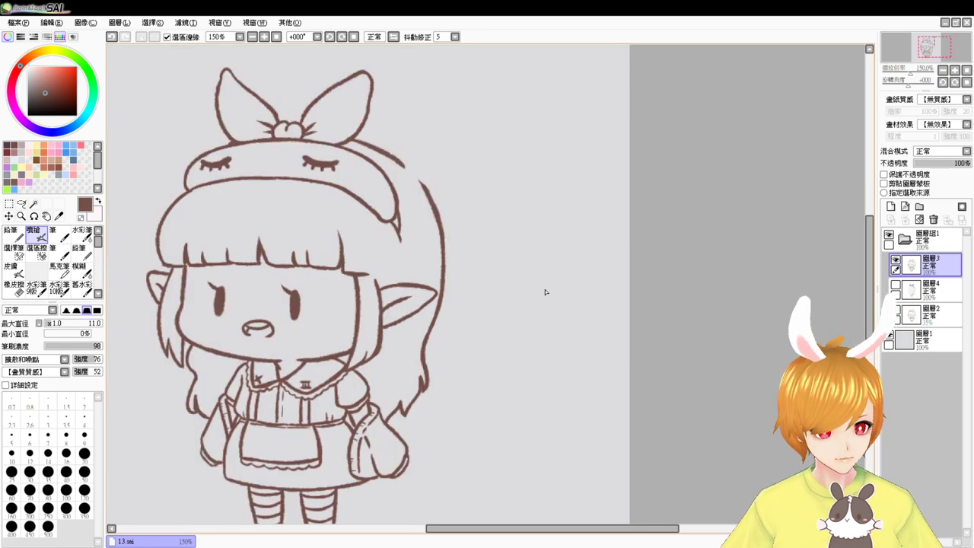
drag(403, 188, 397, 239)
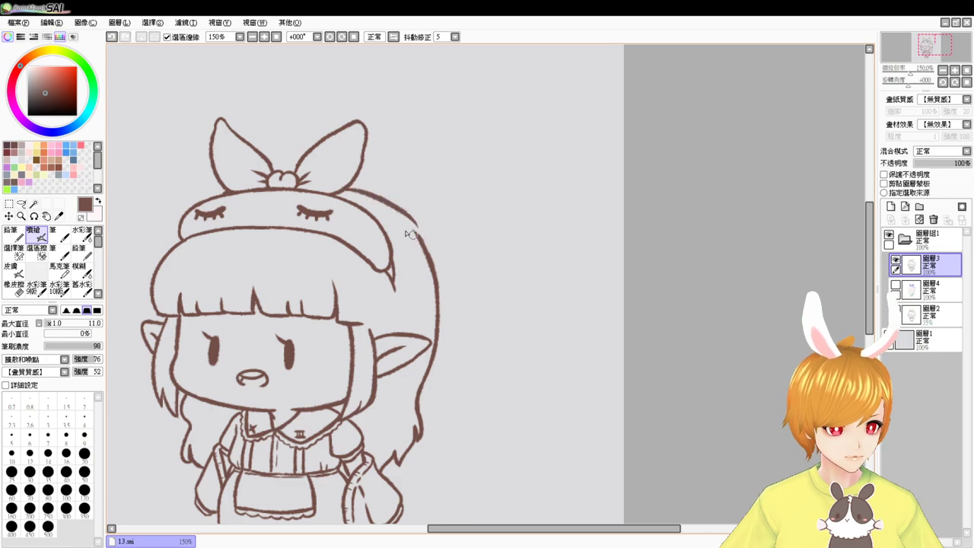
mouse_move(343, 190)
mouse_down()
mouse_move(397, 213)
mouse_move(417, 241)
mouse_up()
key(ctrl+z)
drag(375, 198, 418, 241)
key(ctrl+z)
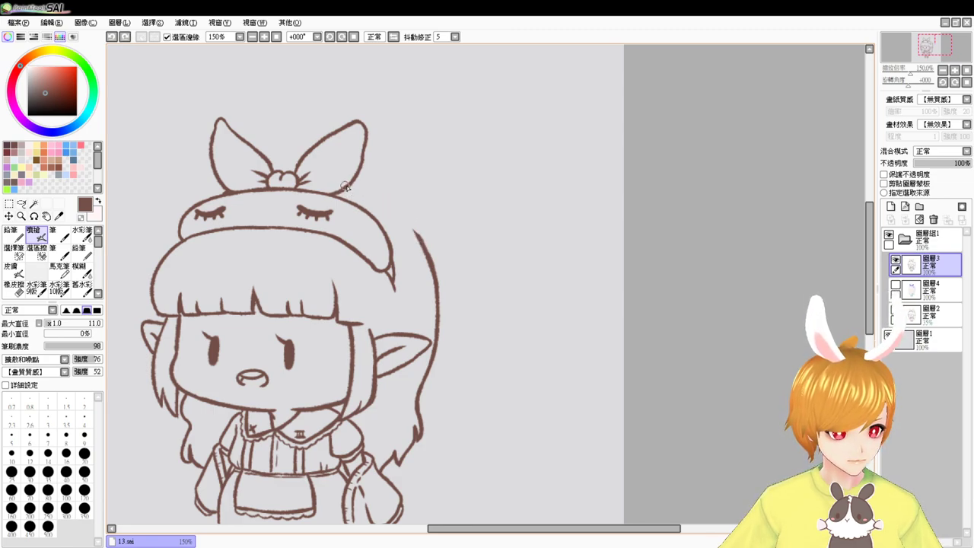
drag(347, 189, 420, 241)
key(ctrl+z)
drag(347, 192, 420, 247)
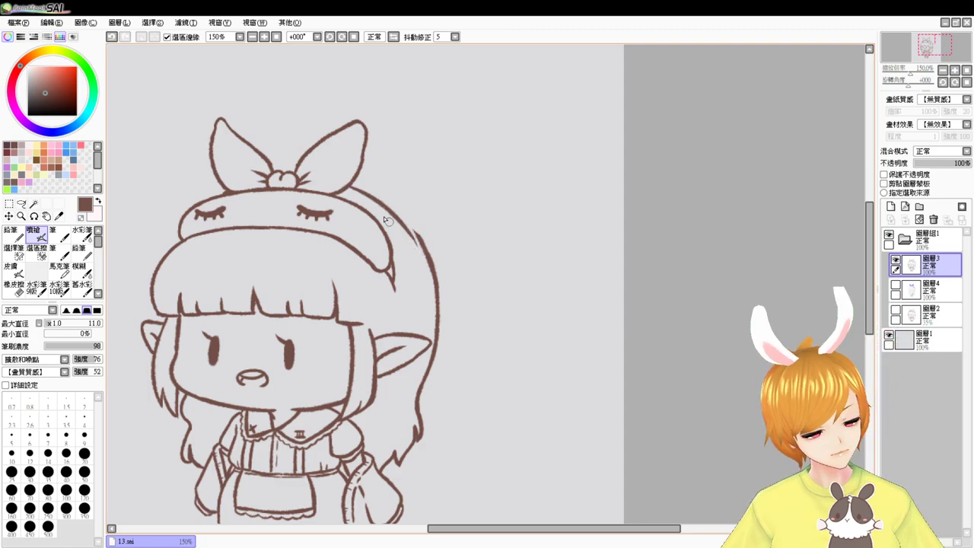
Redraw the right side of the back hair outline as one smooth curve from the new top line down to the ear tip
drag(509, 292, 500, 238)
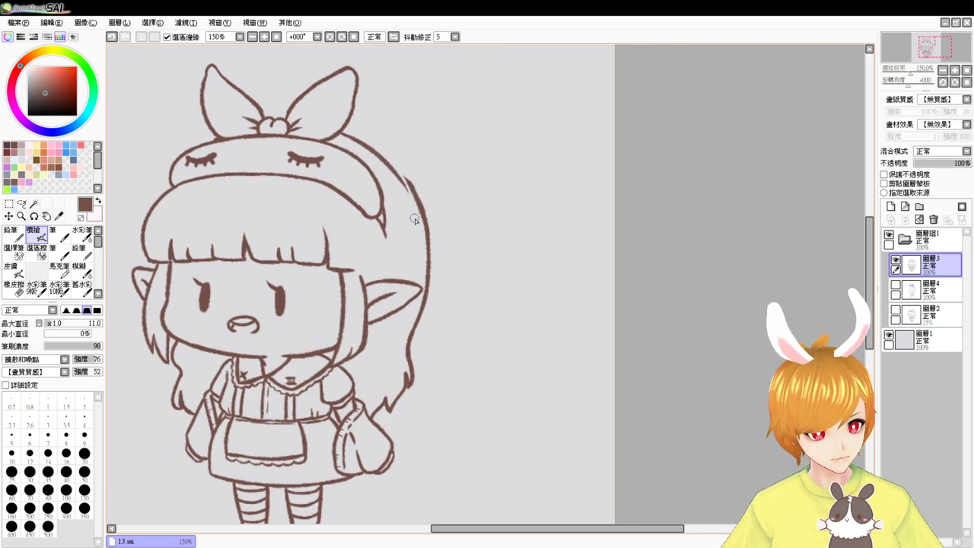
drag(395, 174, 423, 256)
key(ctrl+z)
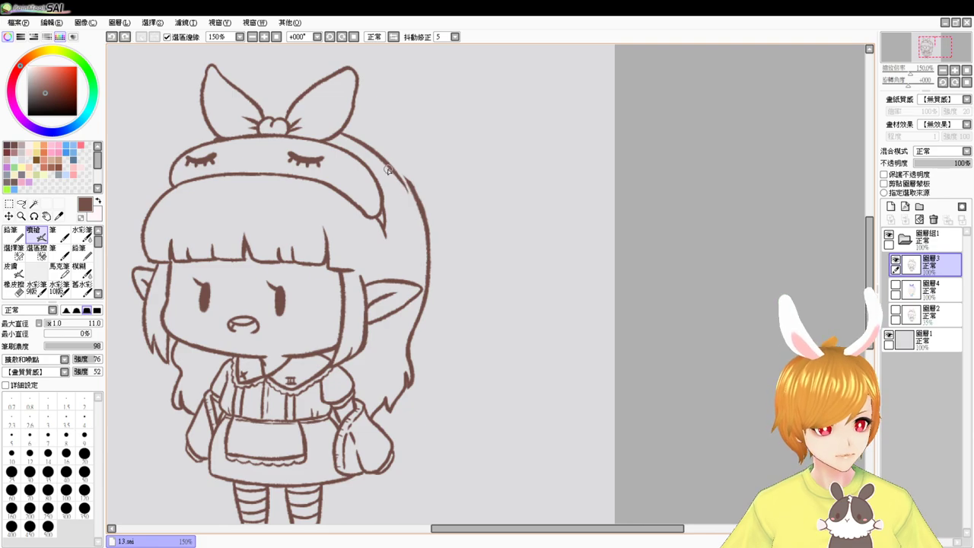
drag(389, 170, 426, 268)
key(ctrl+z)
drag(395, 177, 422, 259)
key(ctrl+z)
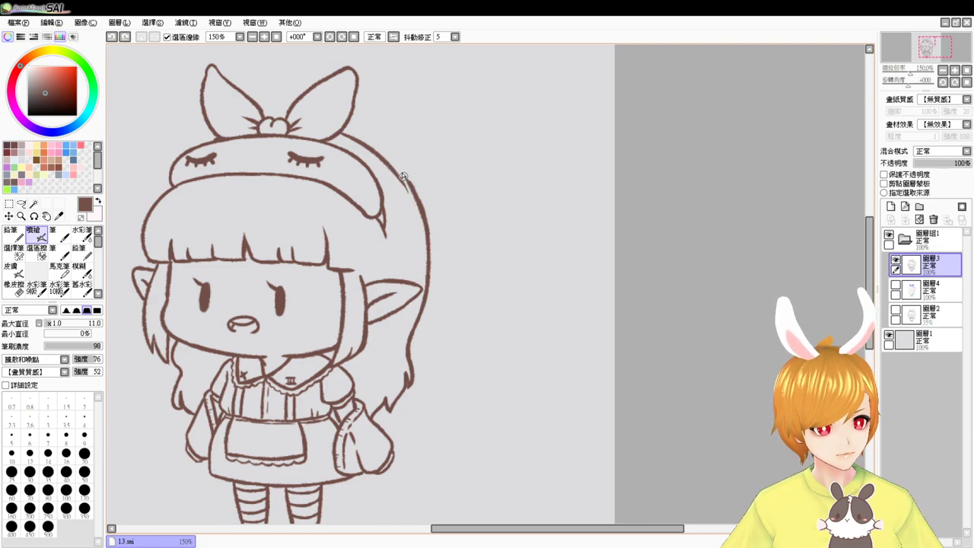
drag(393, 172, 422, 289)
key(ctrl+z)
mouse_move(388, 166)
mouse_down()
mouse_move(426, 260)
mouse_move(421, 289)
mouse_up()
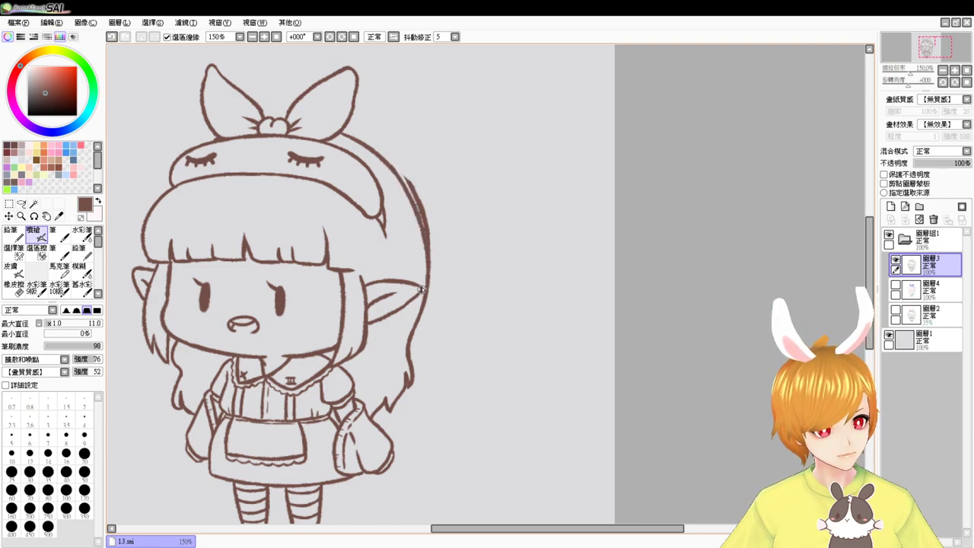
Erase the old doubled line outside the redrawn hair outline and touch up the remaining curve
key(e)
drag(417, 194, 412, 191)
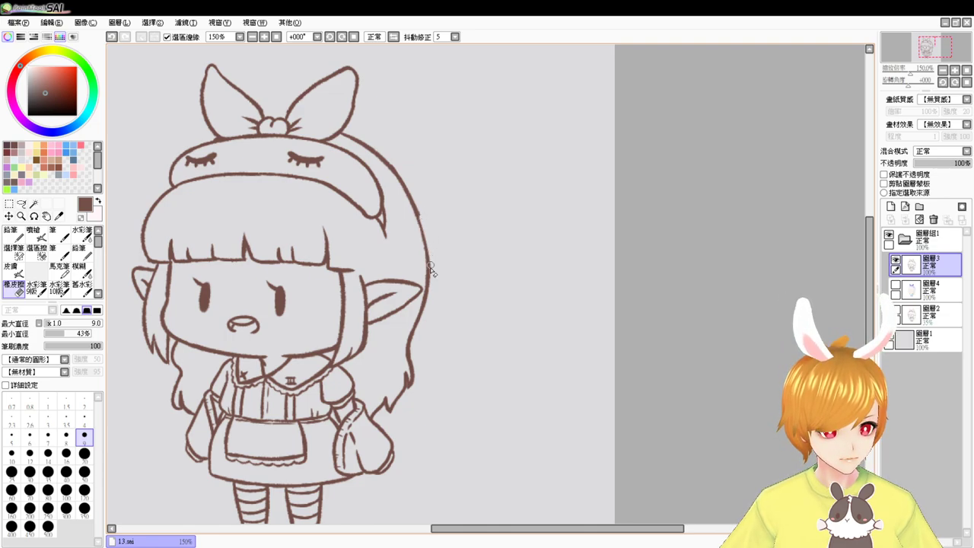
key(v)
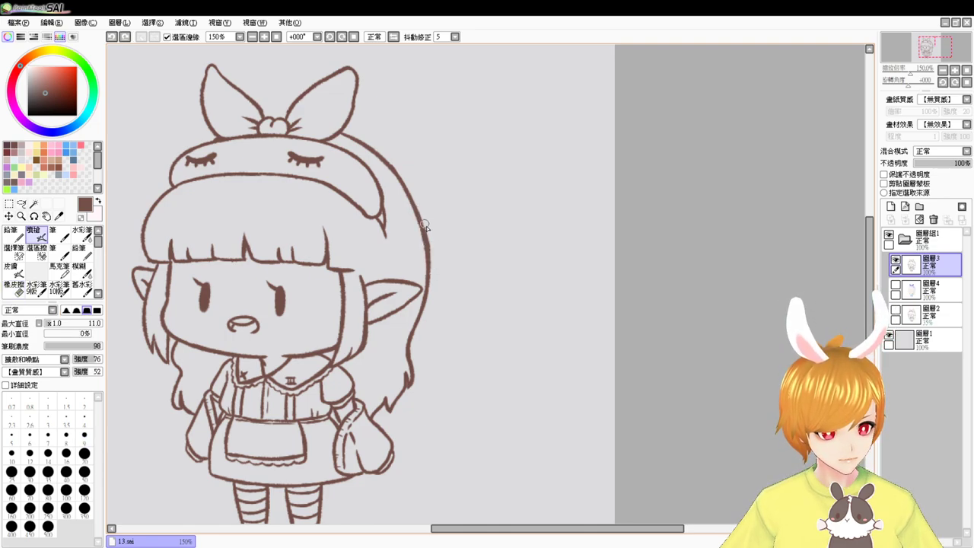
key(e)
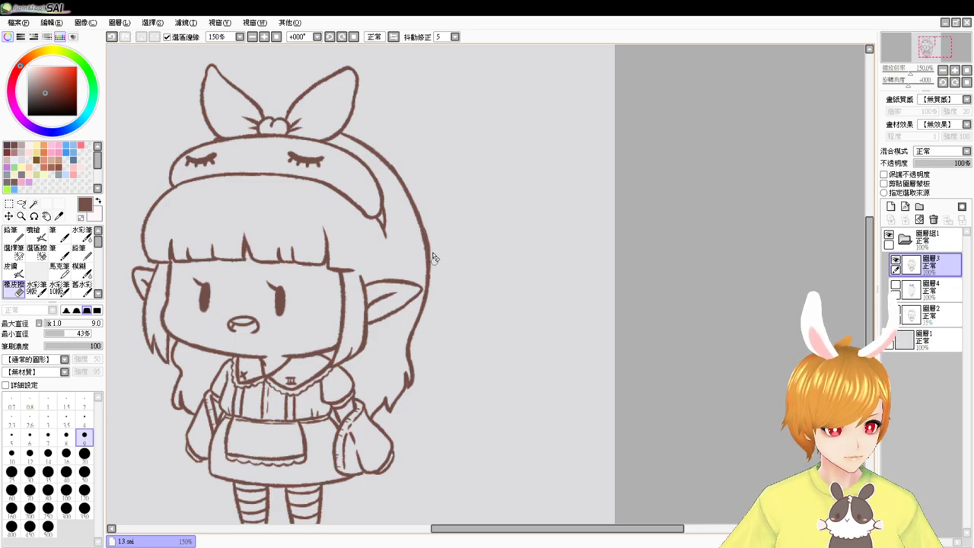
key(v)
scroll(446, 239, left, 2)
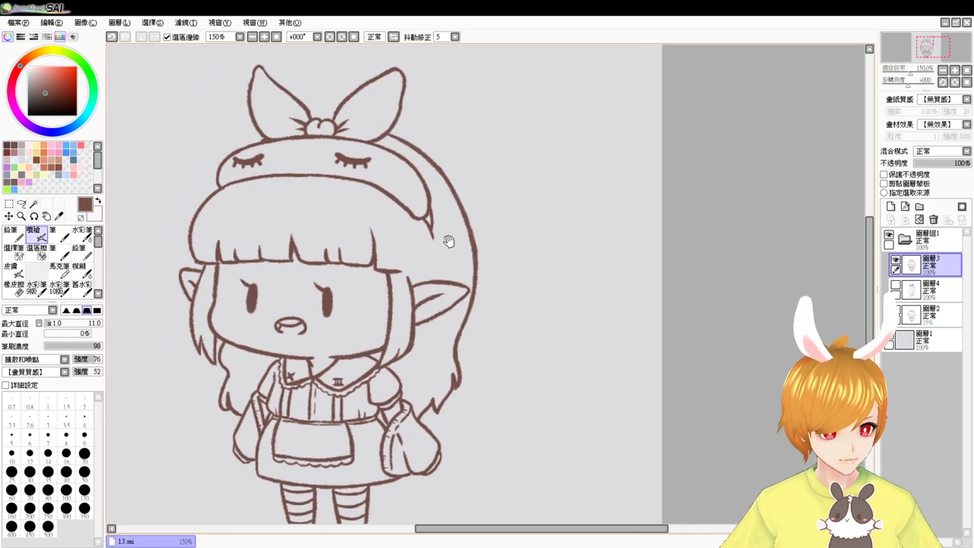
Compare the colour layer 圖層4 with the new hair outline, and hide both 圖層4 and the grey background layer 圖層1
click(896, 285)
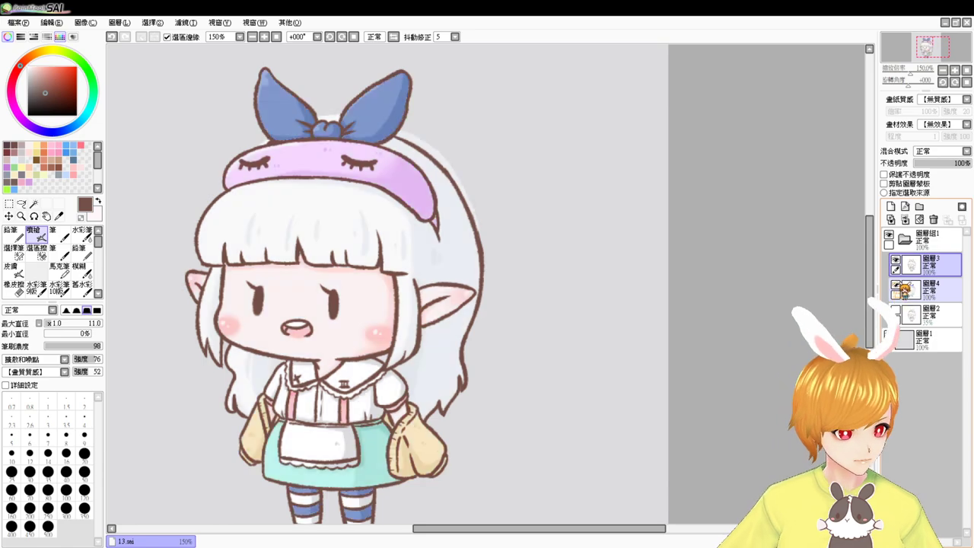
scroll(834, 251, up, 1)
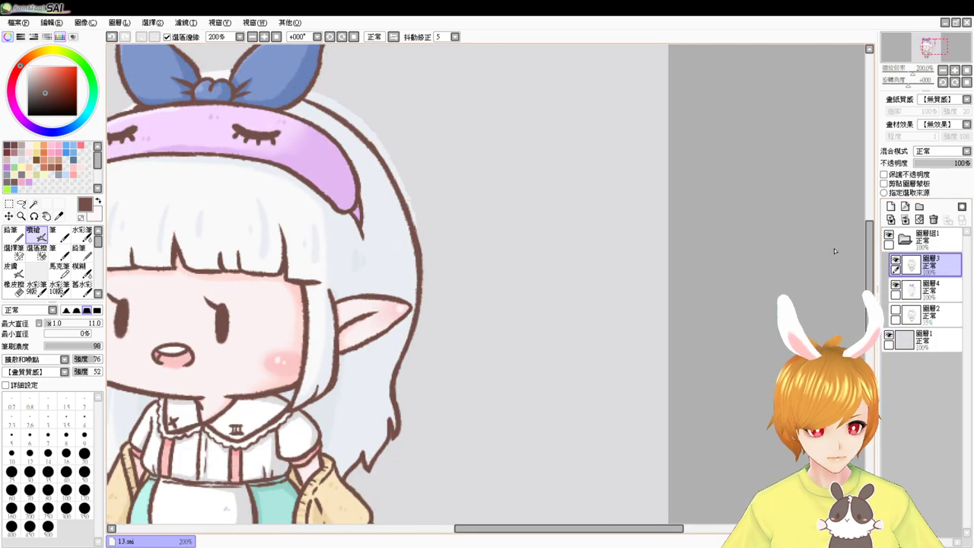
scroll(563, 223, up, 4)
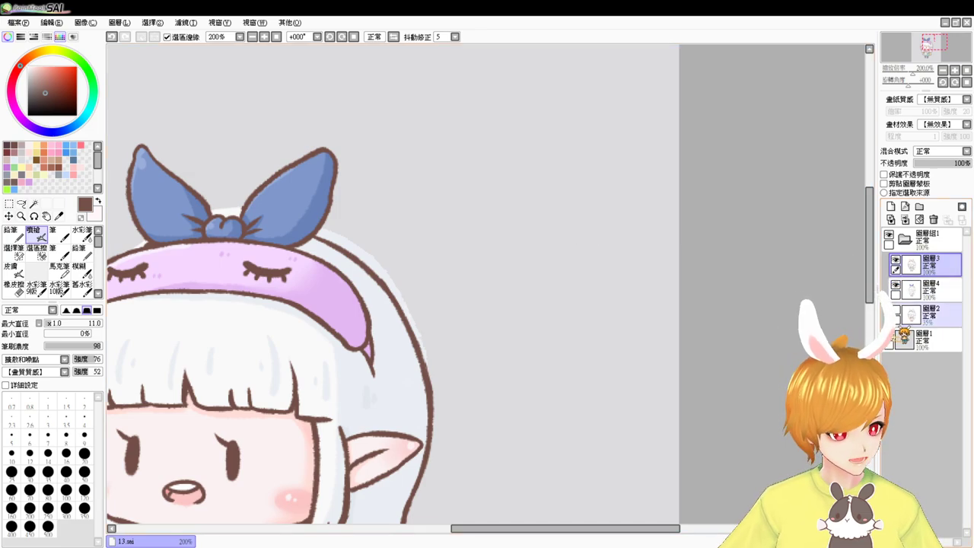
click(889, 335)
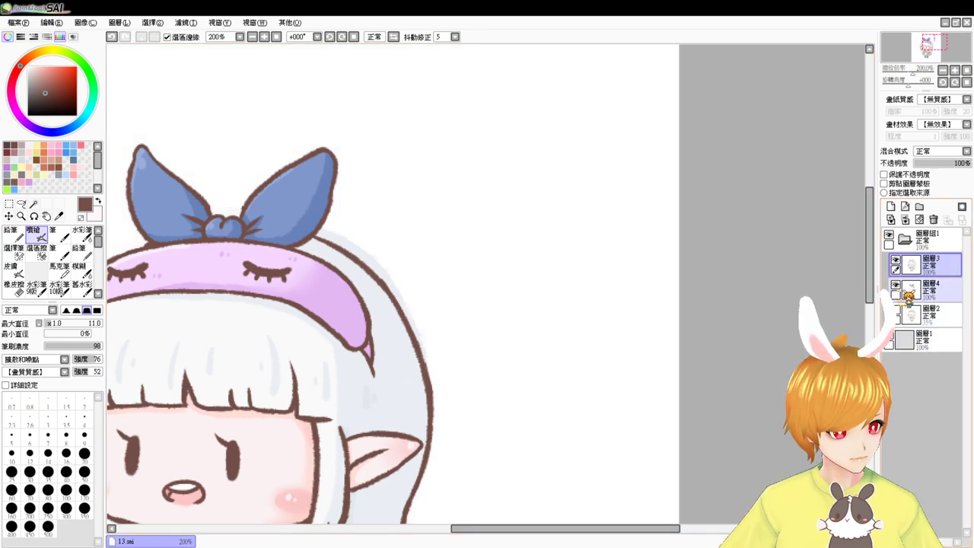
click(895, 286)
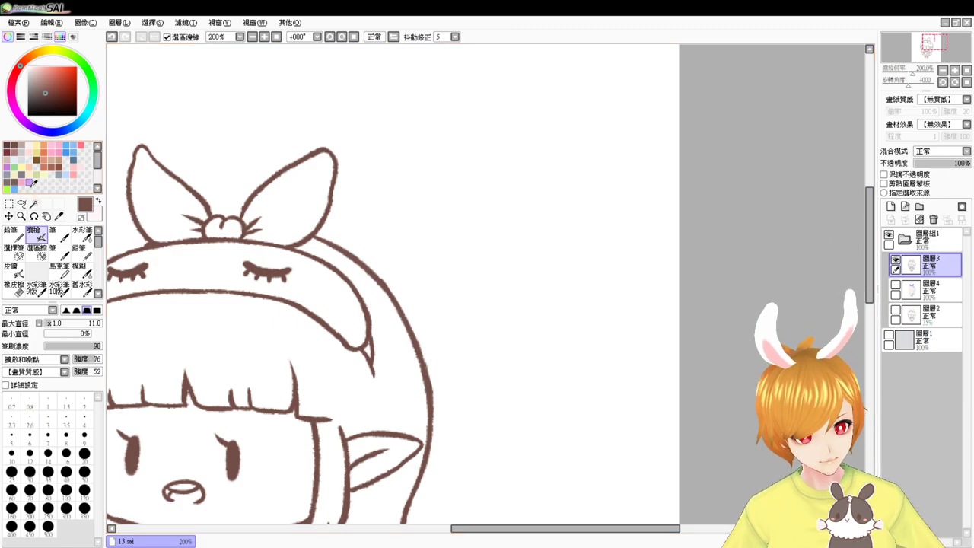
Select the empty area around the character with the Magic Wand and show the colour layer 圖層4
click(34, 203)
click(489, 248)
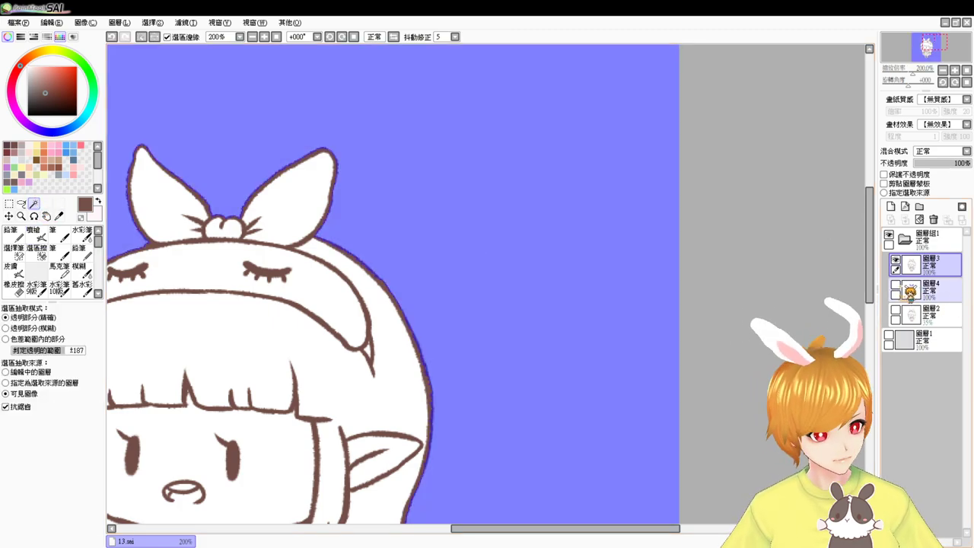
click(895, 285)
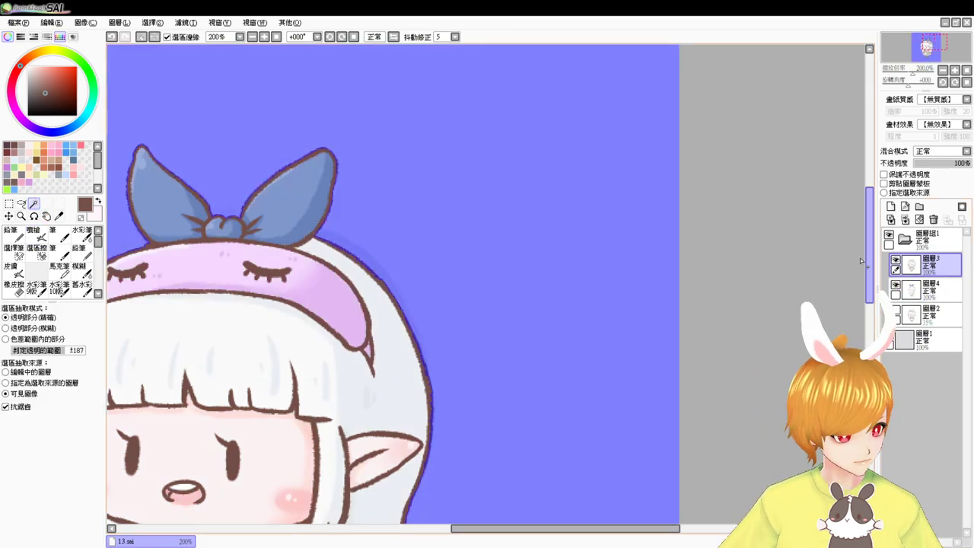
Erase the pale colour spilling outside the back hair outline on layer 圖層4 with a size 20 eraser
click(33, 232)
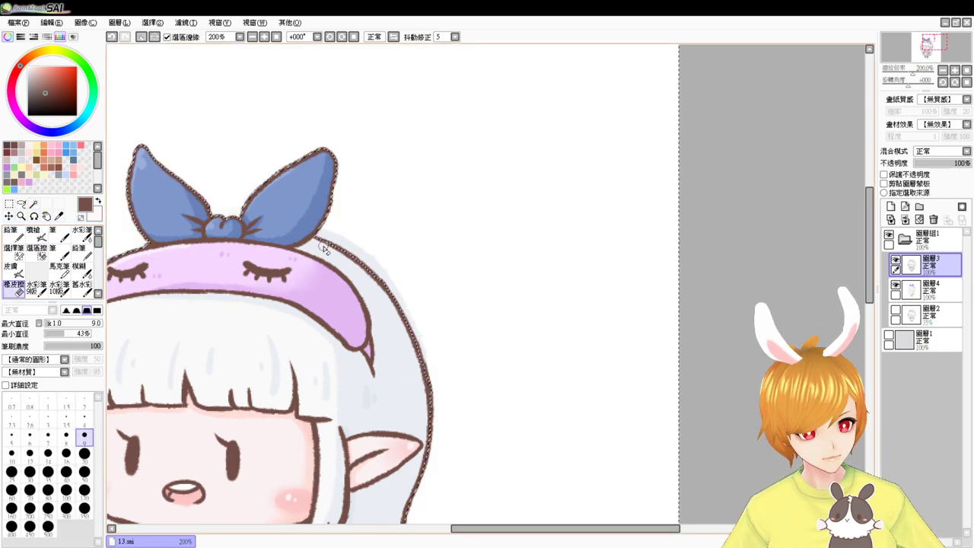
key(e)
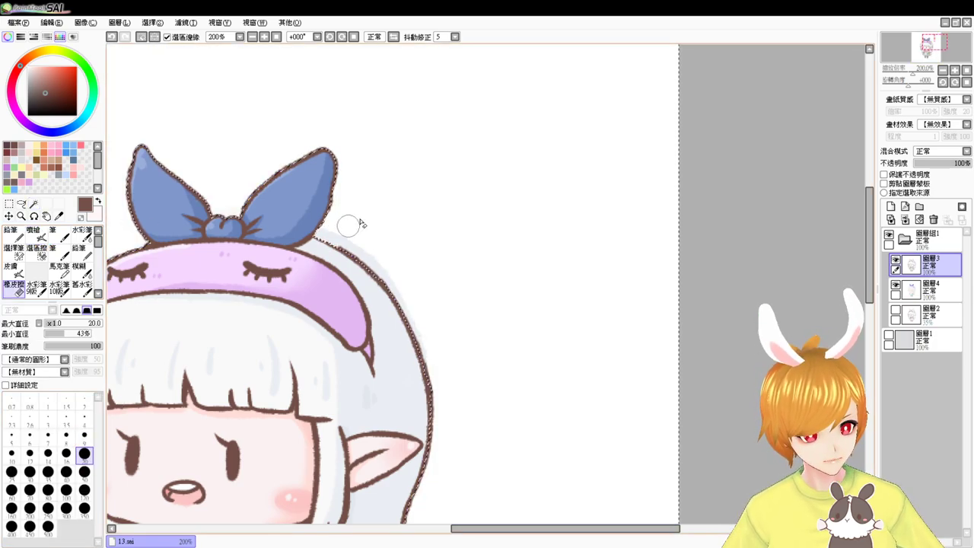
key(b)
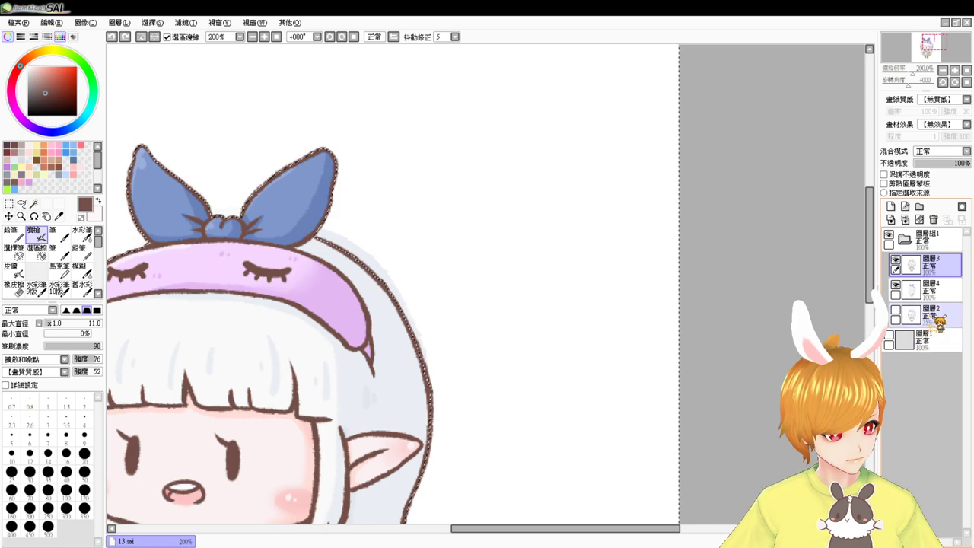
click(939, 293)
key(e)
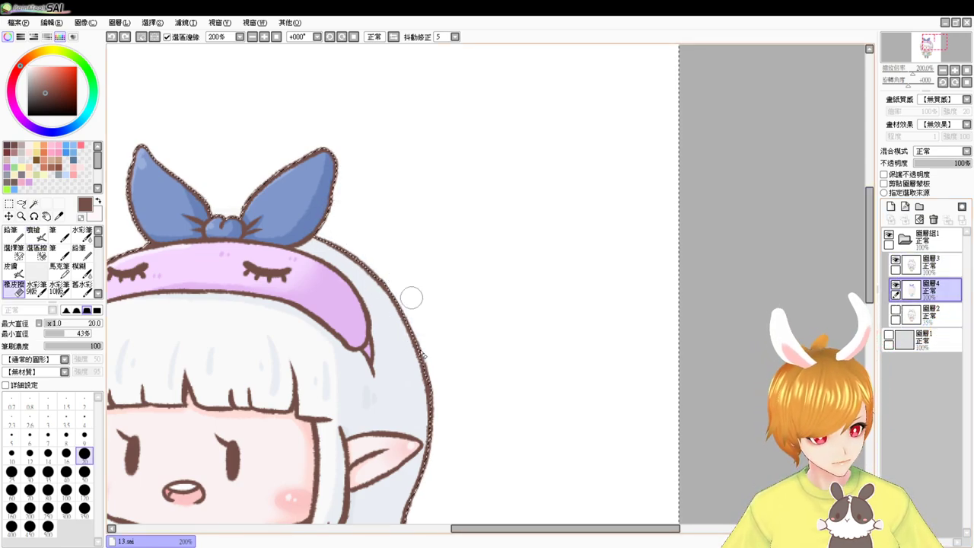
key(e)
drag(390, 259, 510, 286)
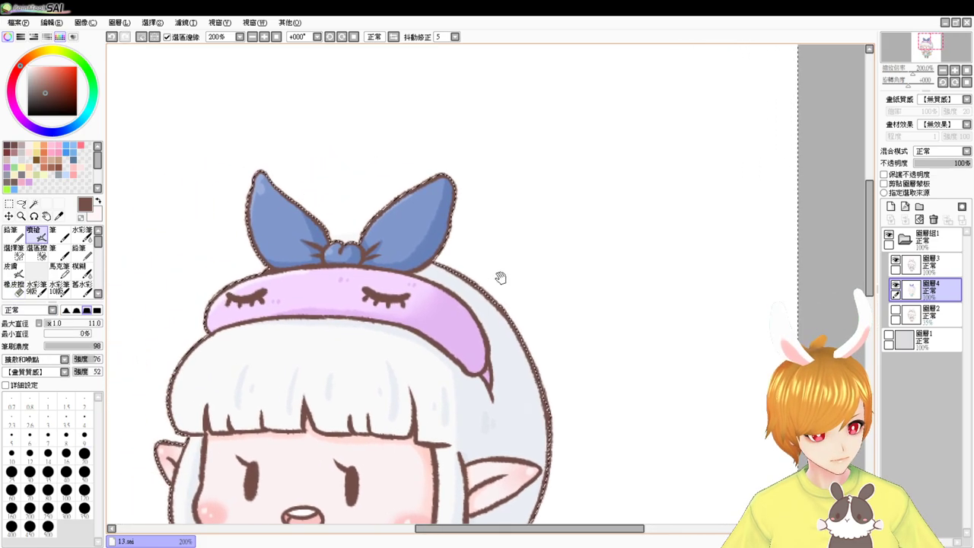
drag(219, 284, 258, 267)
key(ctrl+z)
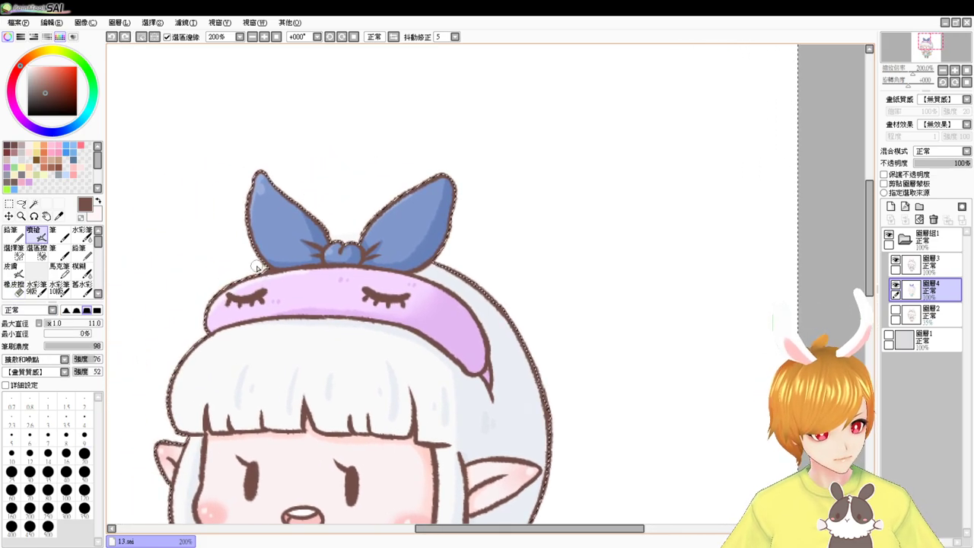
Show the grey background layer 圖層1 behind the character and clear the selection
key(e)
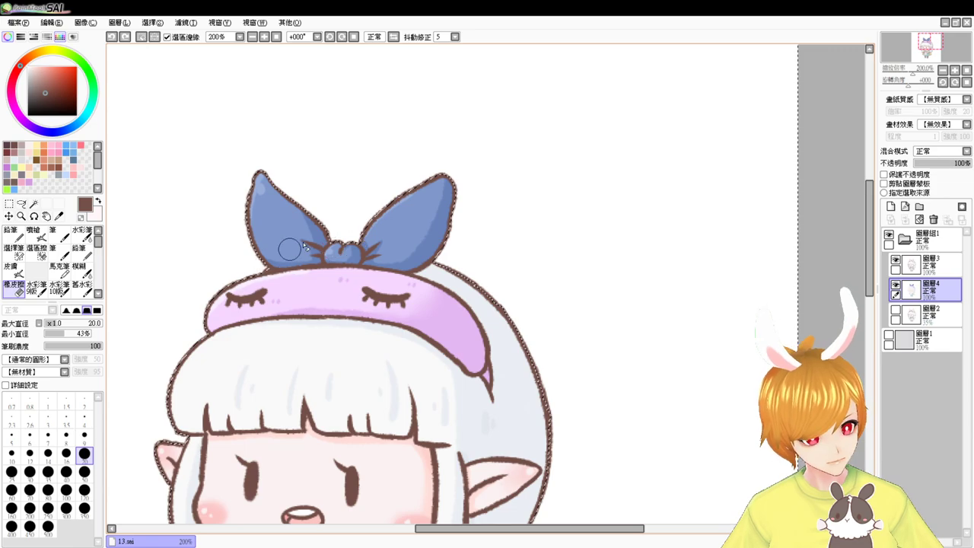
key(e)
click(889, 335)
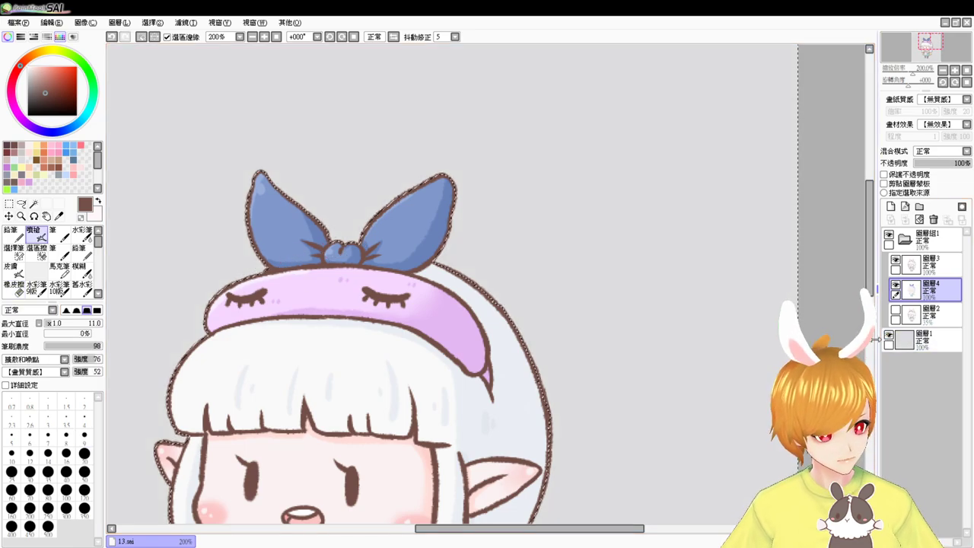
key(ctrl+d)
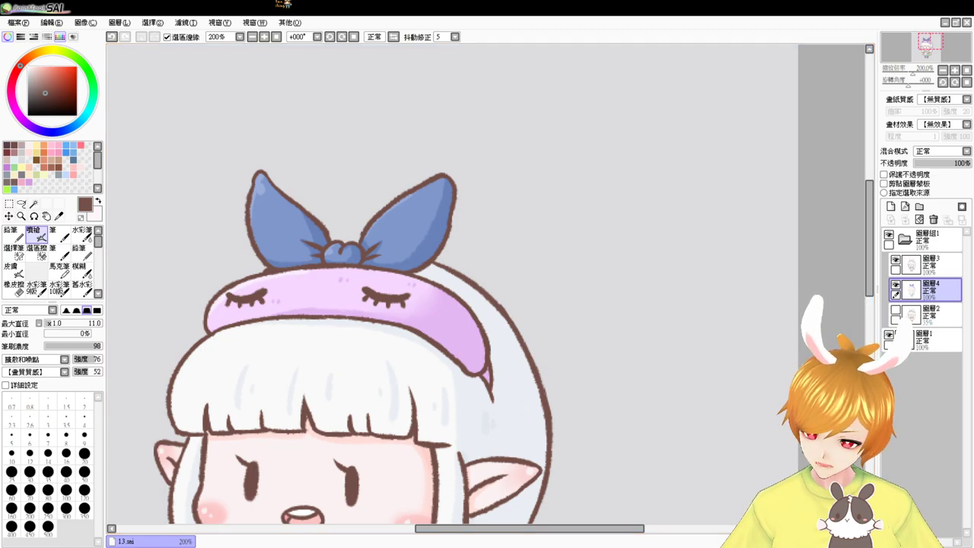
Check the whole character against the grey background and hide background layer 圖層1
click(276, 36)
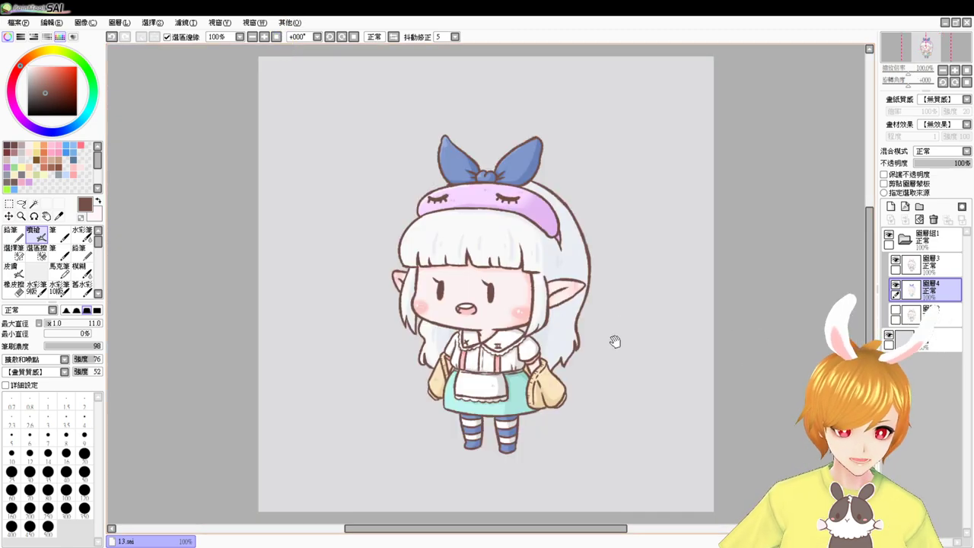
drag(615, 342, 571, 327)
scroll(571, 329, up, 2)
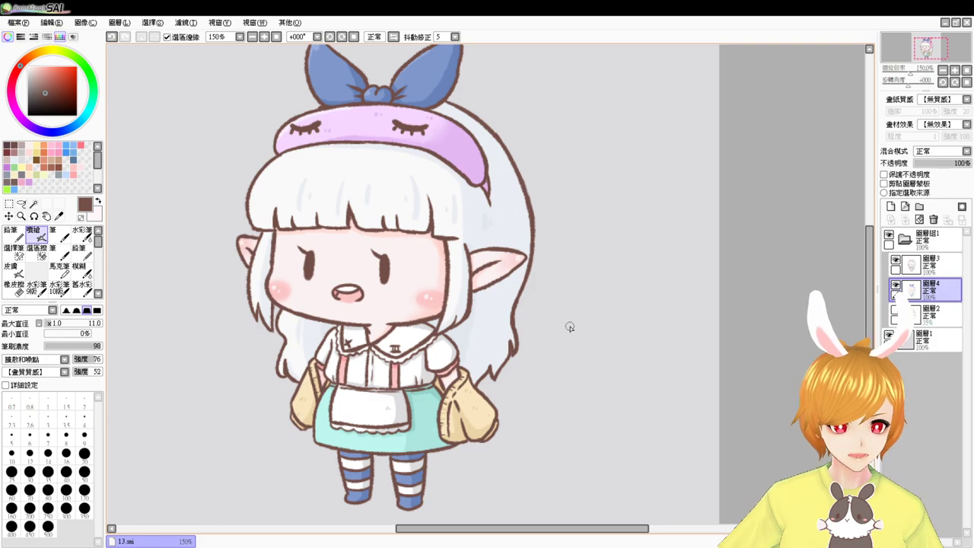
drag(618, 255, 631, 297)
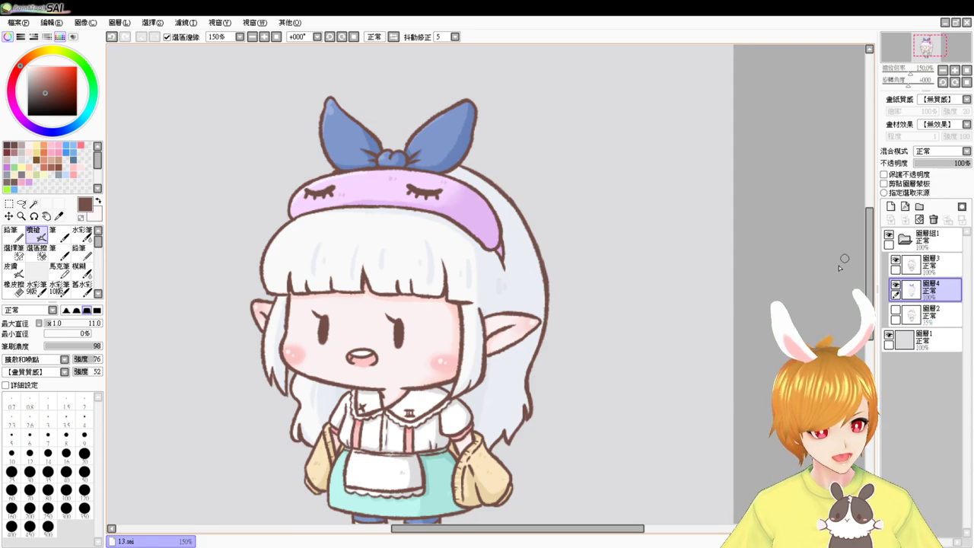
click(889, 335)
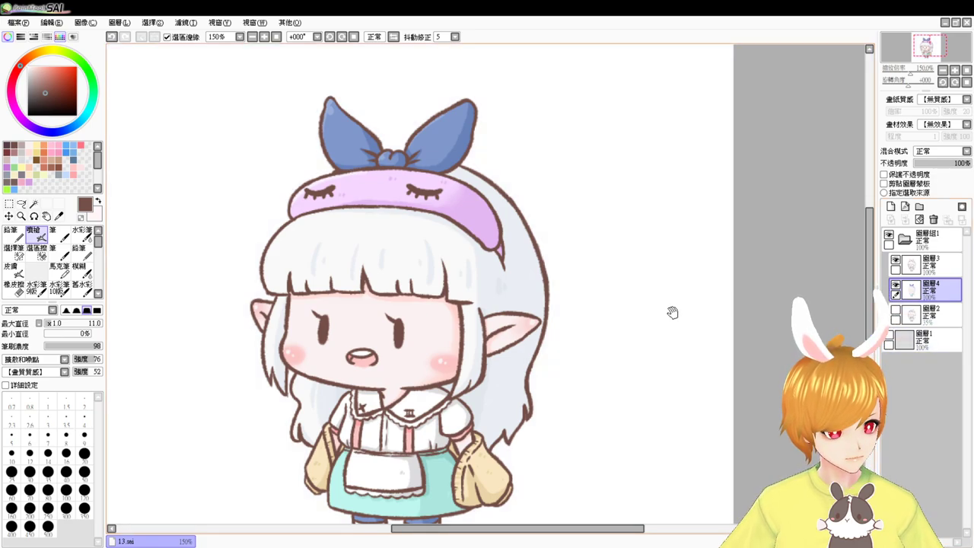
drag(673, 312, 697, 230)
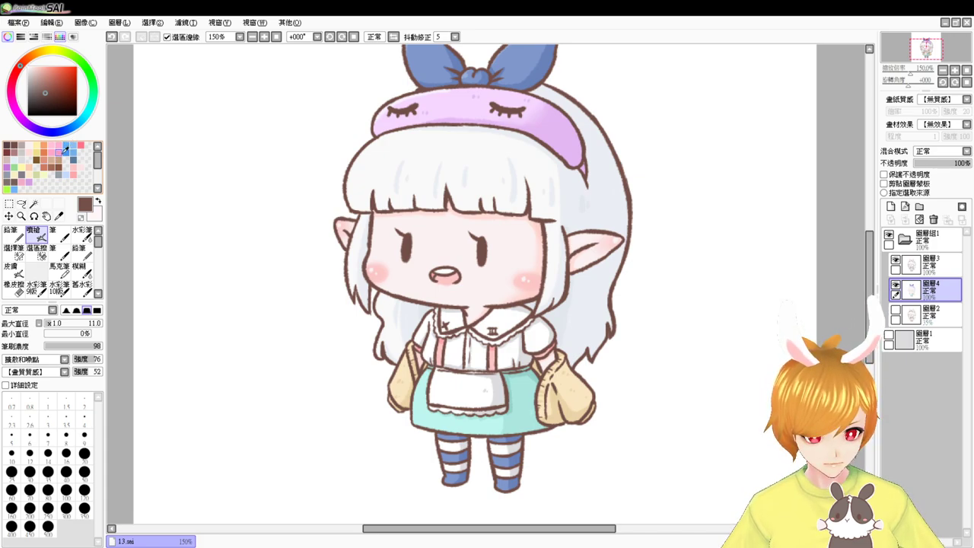
Create a new layer directly above the line art layer 圖層3
click(276, 36)
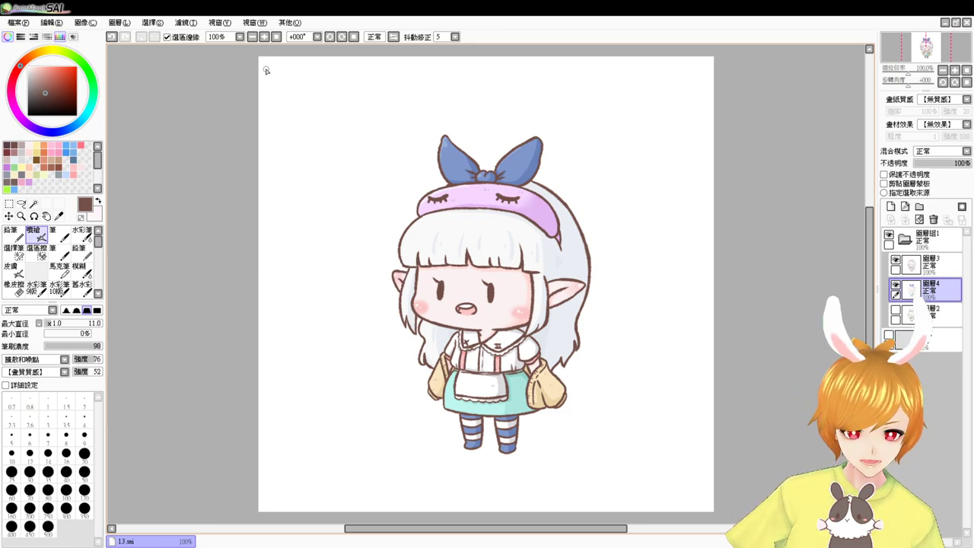
scroll(267, 71, up, 2)
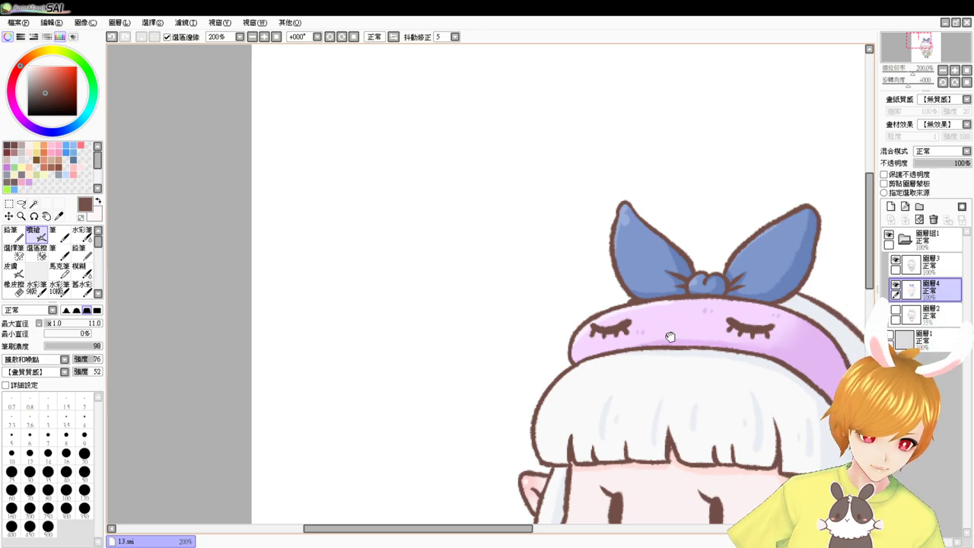
drag(670, 337, 453, 50)
drag(644, 327, 599, 262)
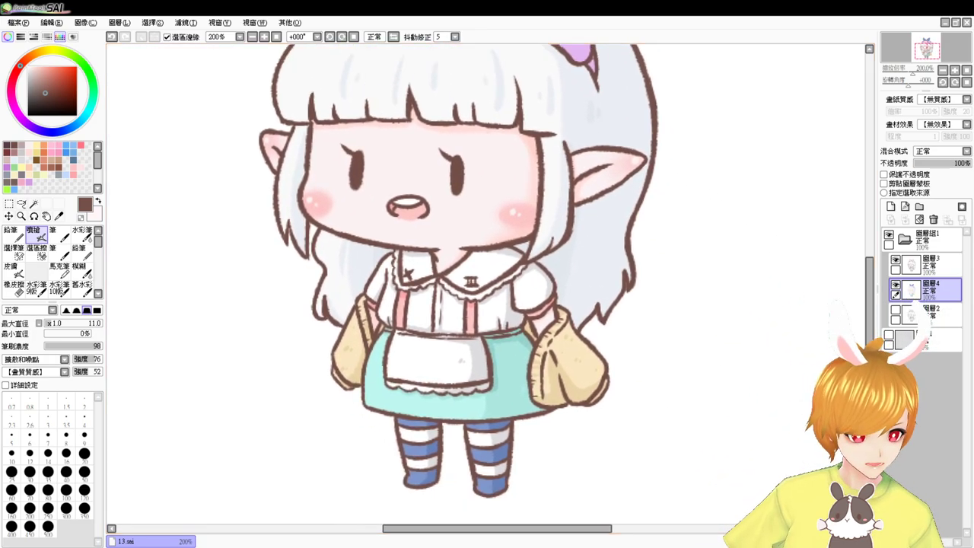
click(948, 264)
click(891, 206)
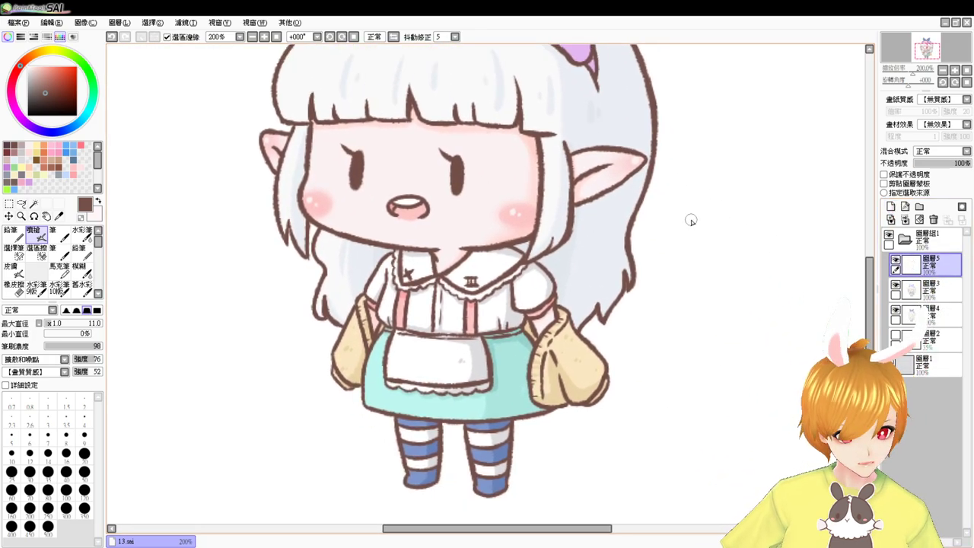
Handwrite the artist's signature in dark brown on the skirt beside the apron, using the airbrush at size 4
click(18, 144)
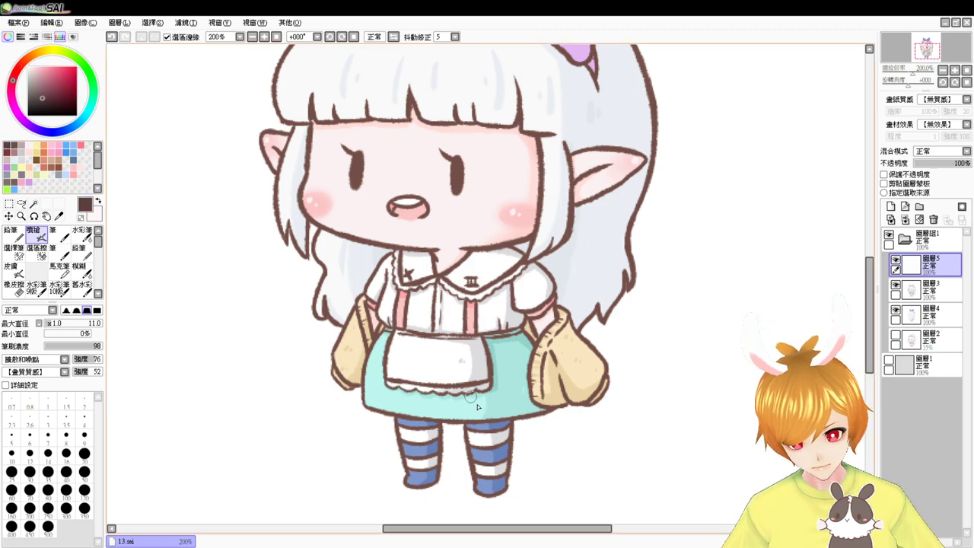
key([)
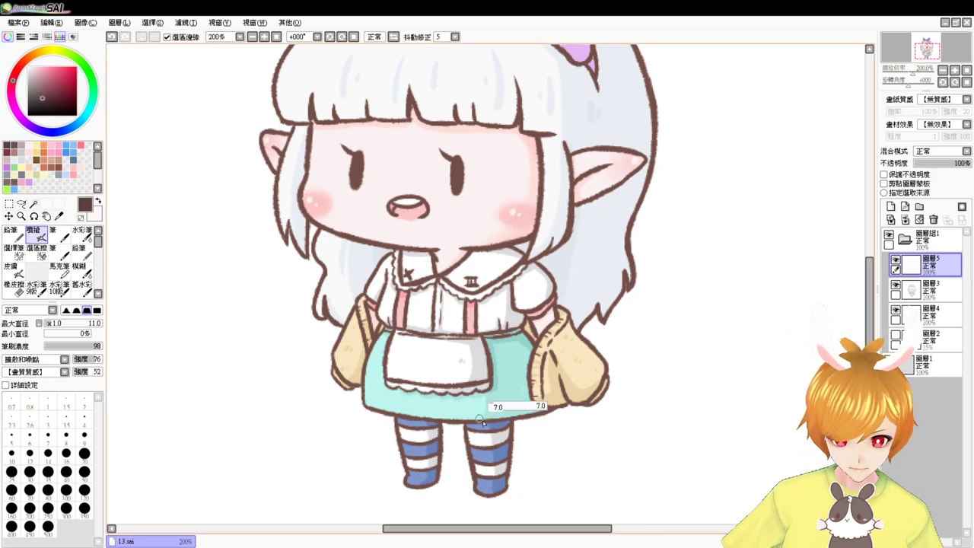
drag(481, 421, 482, 423)
scroll(480, 425, up, 1)
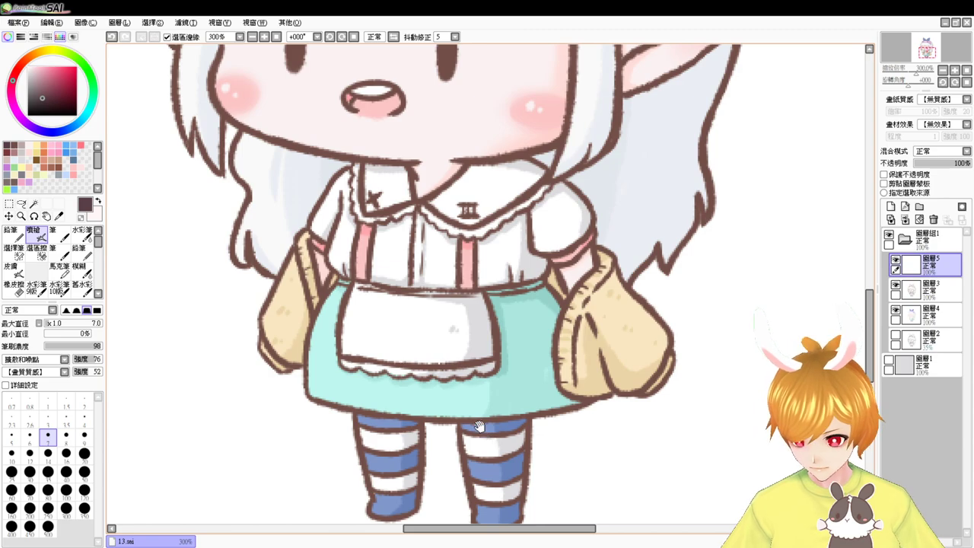
drag(711, 383, 671, 336)
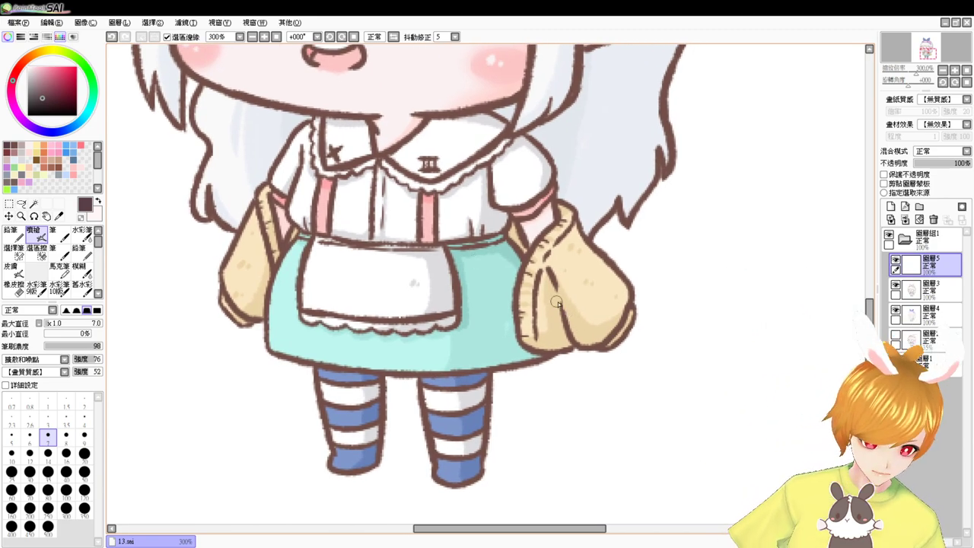
drag(558, 301, 561, 305)
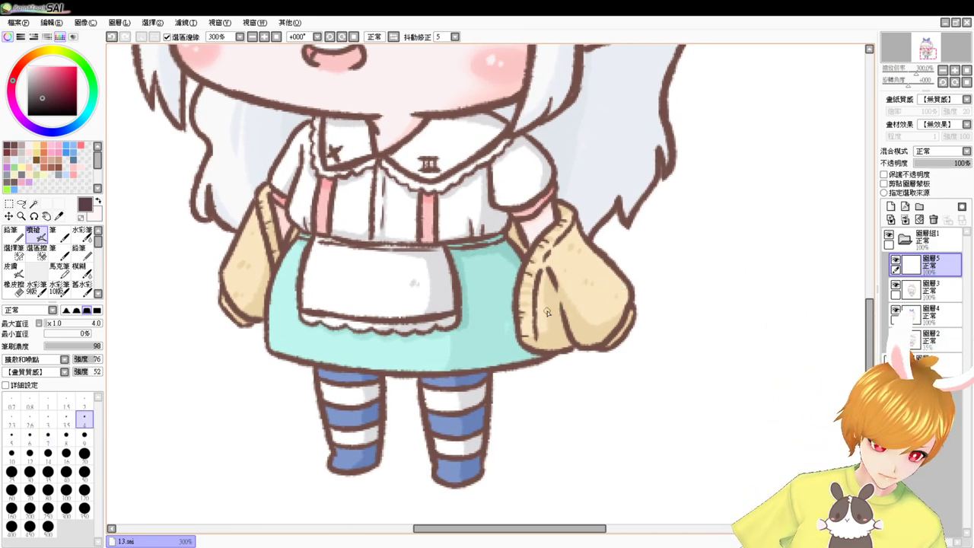
key(ctrl+z)
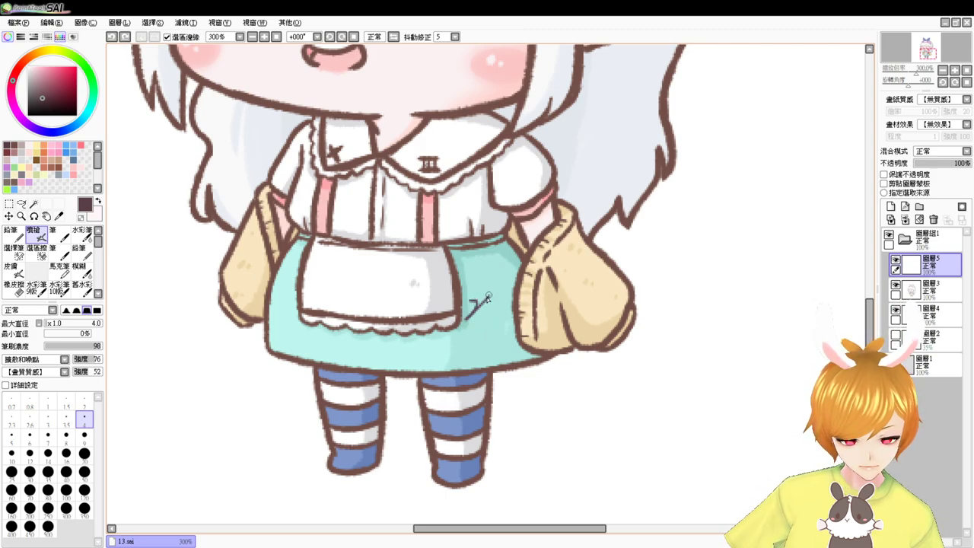
drag(488, 298, 487, 313)
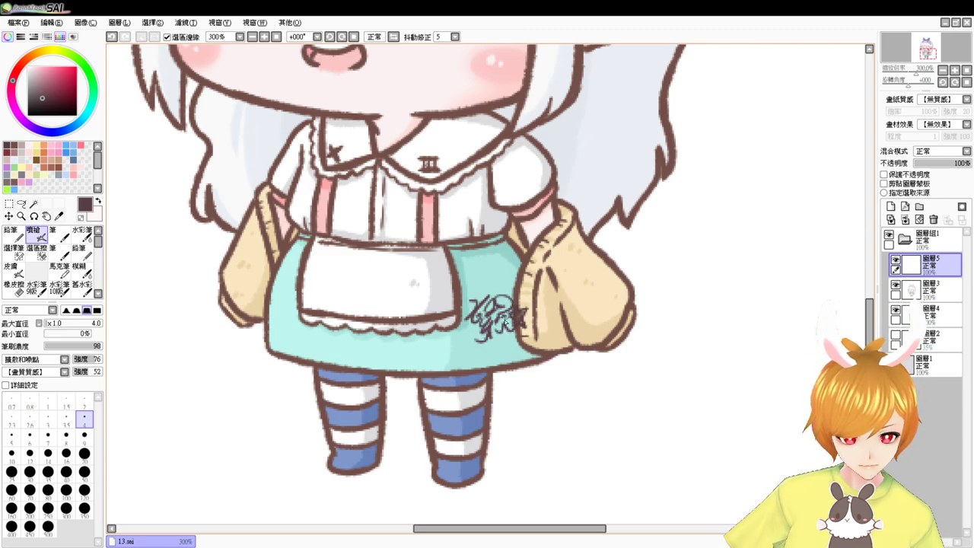
Move the signature from the skirt onto the beige sleeve beside it and view the whole canvas
mouse_move(547, 317)
mouse_down()
mouse_move(628, 301)
mouse_move(643, 308)
mouse_move(638, 297)
mouse_up()
key(minus)
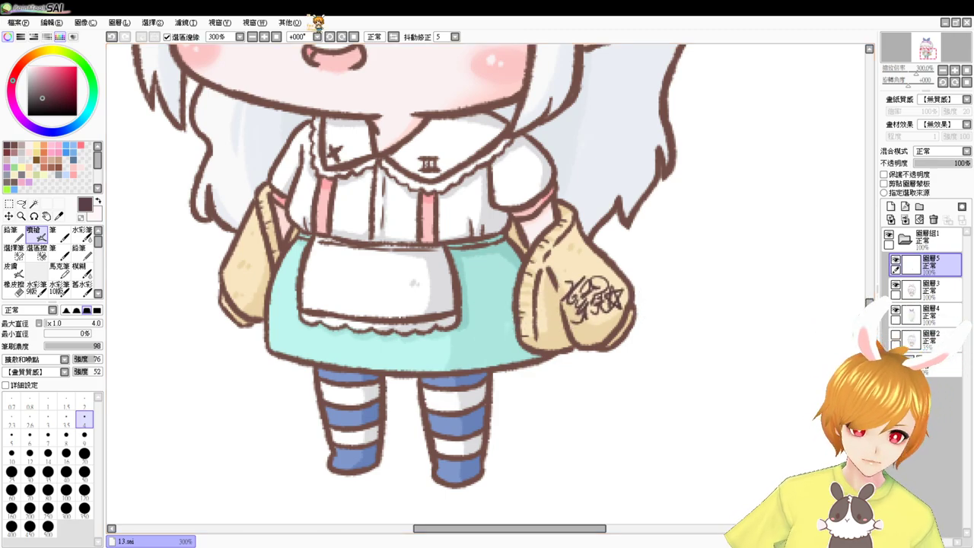
click(277, 36)
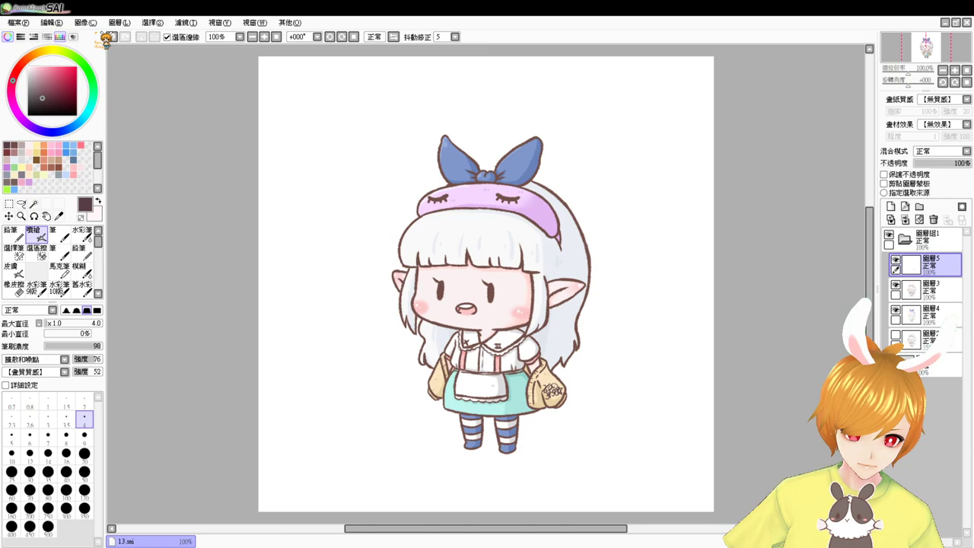
Save the finished, signed drawing
click(20, 23)
click(47, 108)
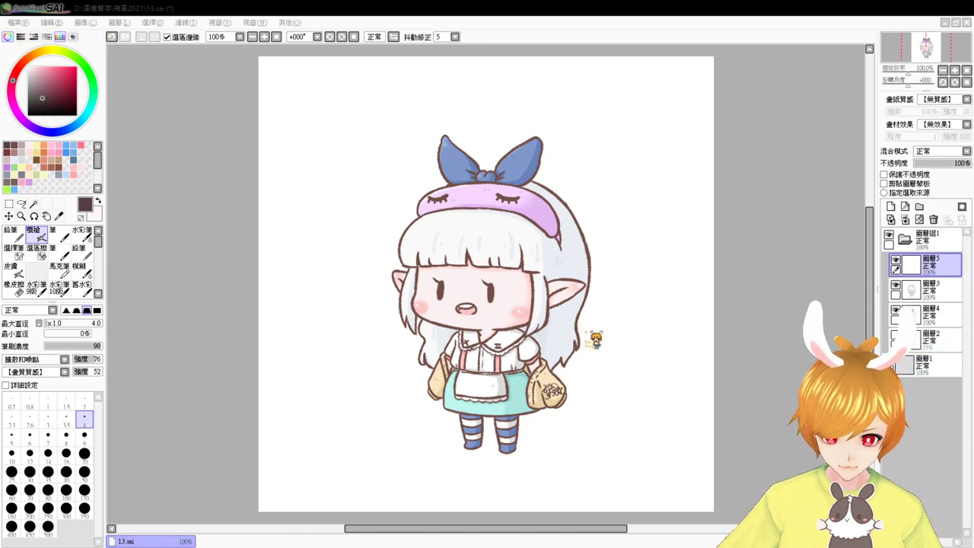
click(480, 322)
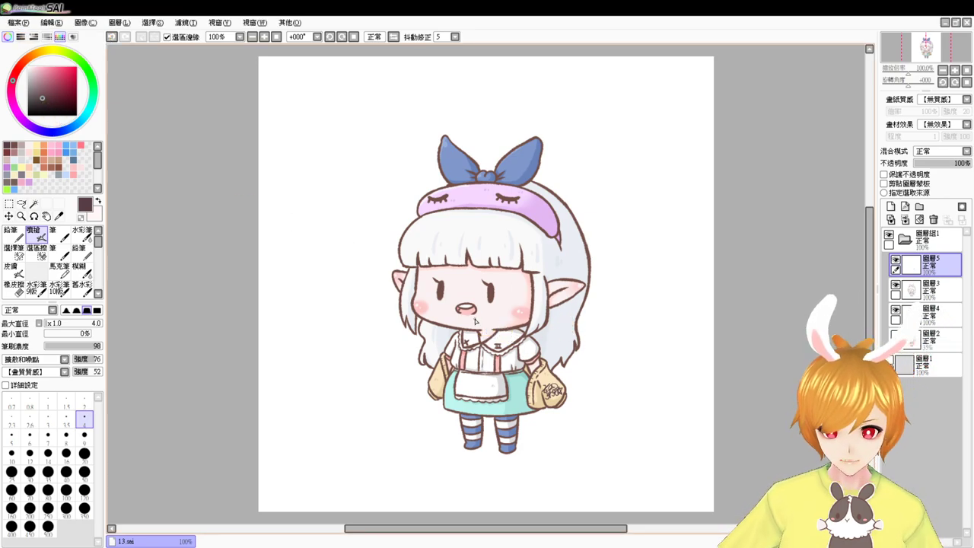